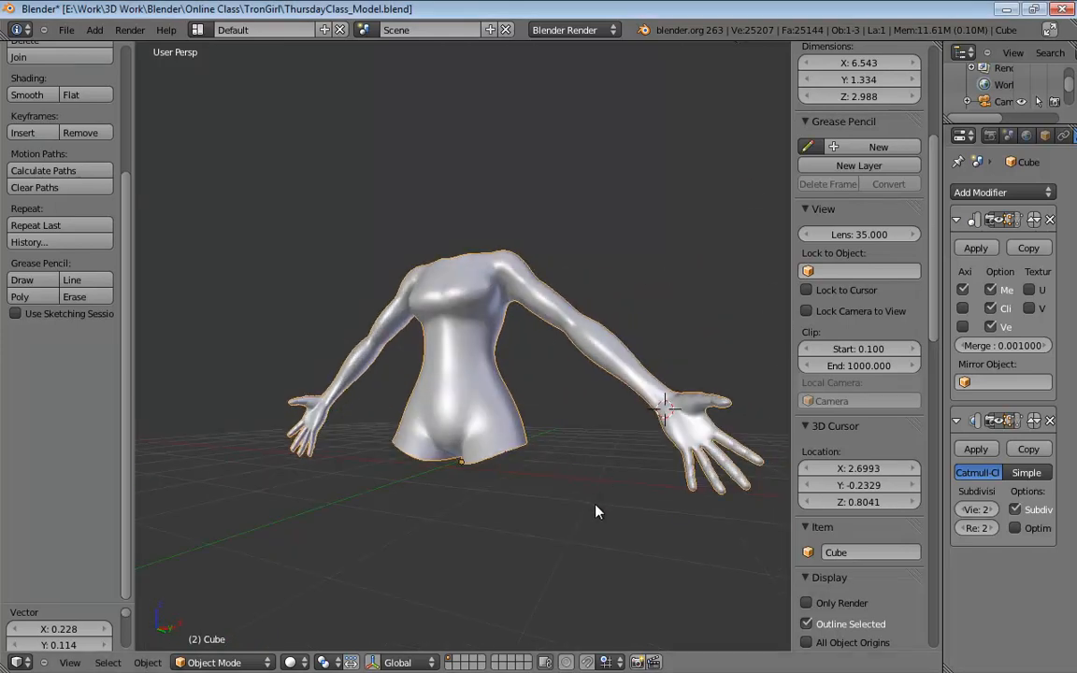
Examine the torso mesh from several angles and compare it with the leg reference drawing in the front view.
middle_click_drag(598, 510, 581, 447)
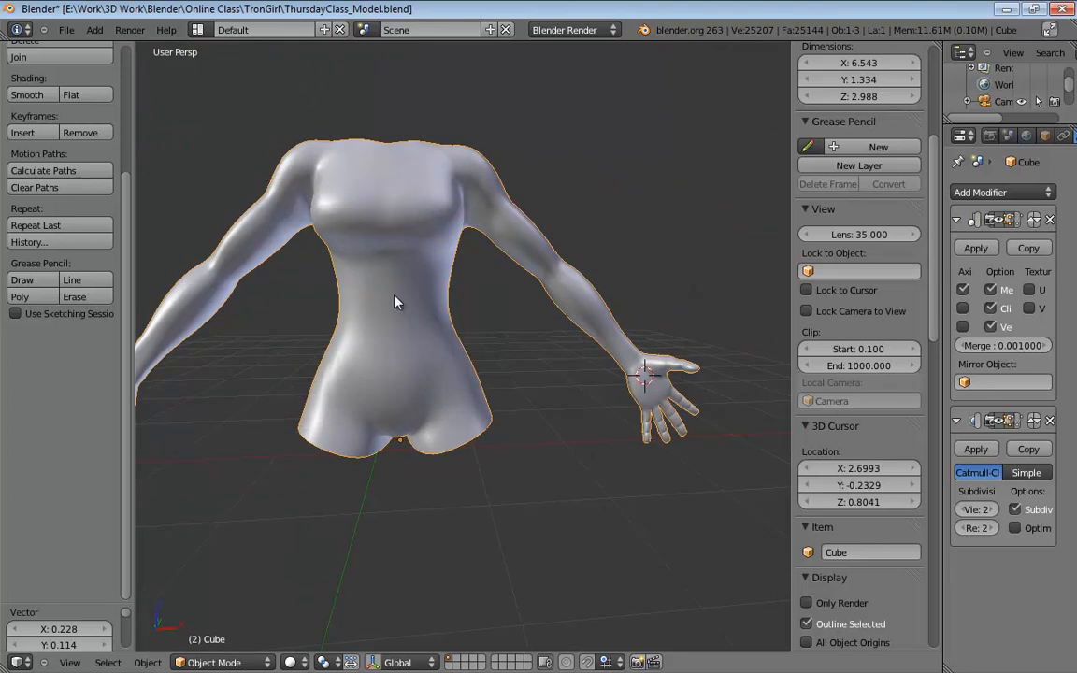
middle_click_drag(394, 301, 570, 244)
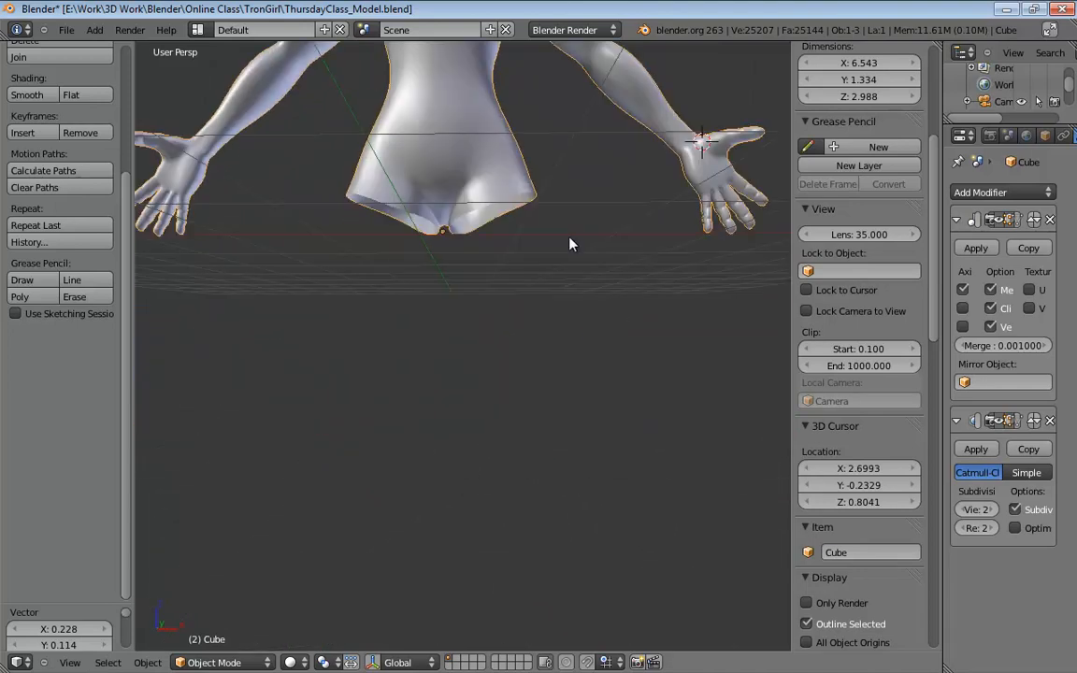
key("KP_1")
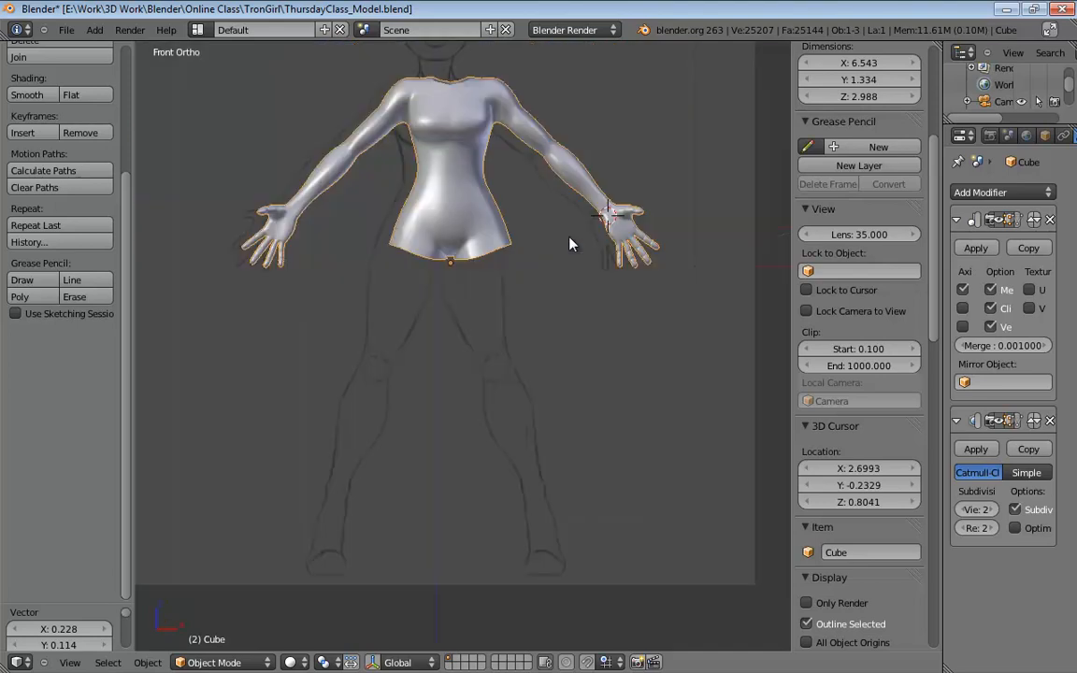
middle_click_drag(538, 243, 565, 358, "shift")
scroll(564, 357, "up", 2)
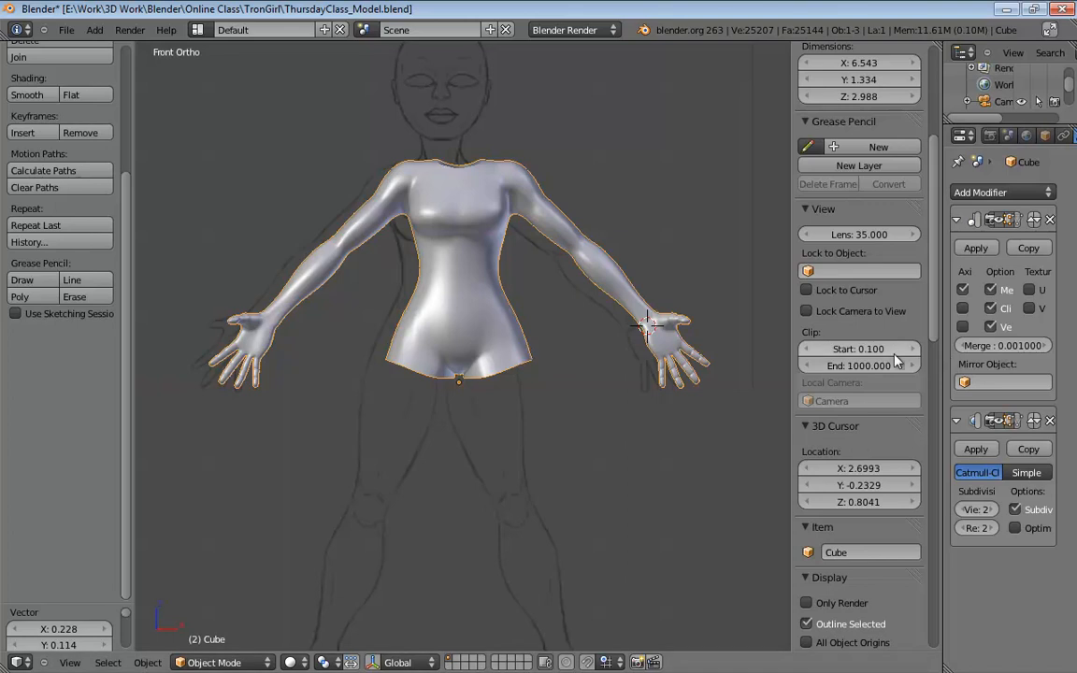
key("ctrl+z")
mouse_move(651, 418)
middle_mouse_down("shift")
mouse_move(596, 474)
mouse_move(604, 287)
middle_mouse_up("shift")
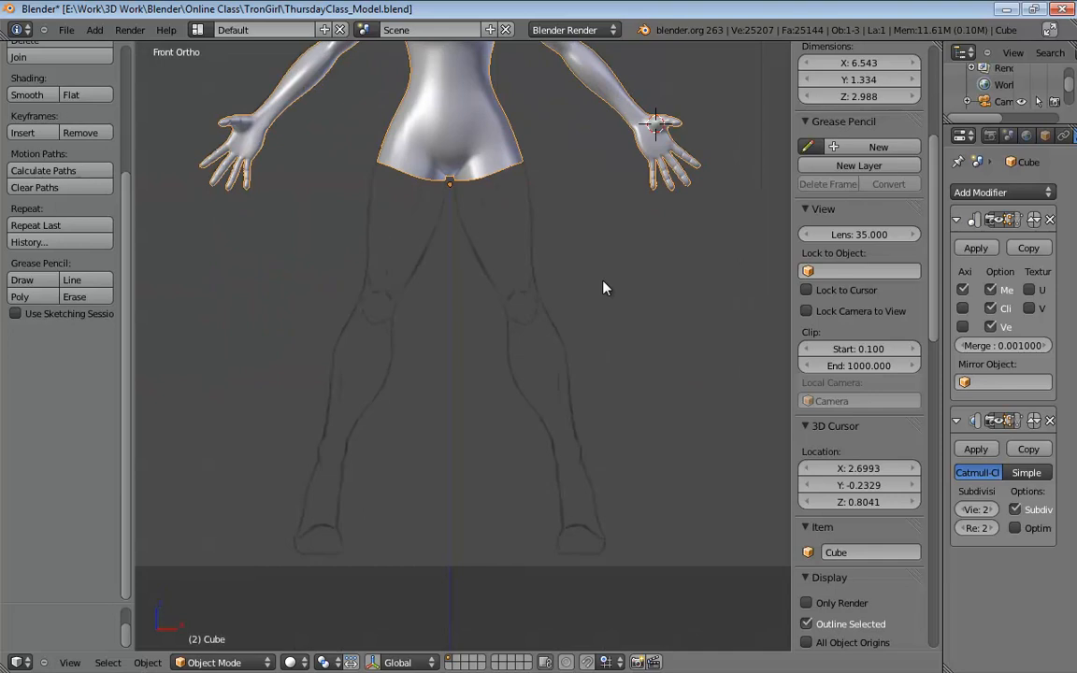
middle_click_drag(605, 286, 598, 332, "shift")
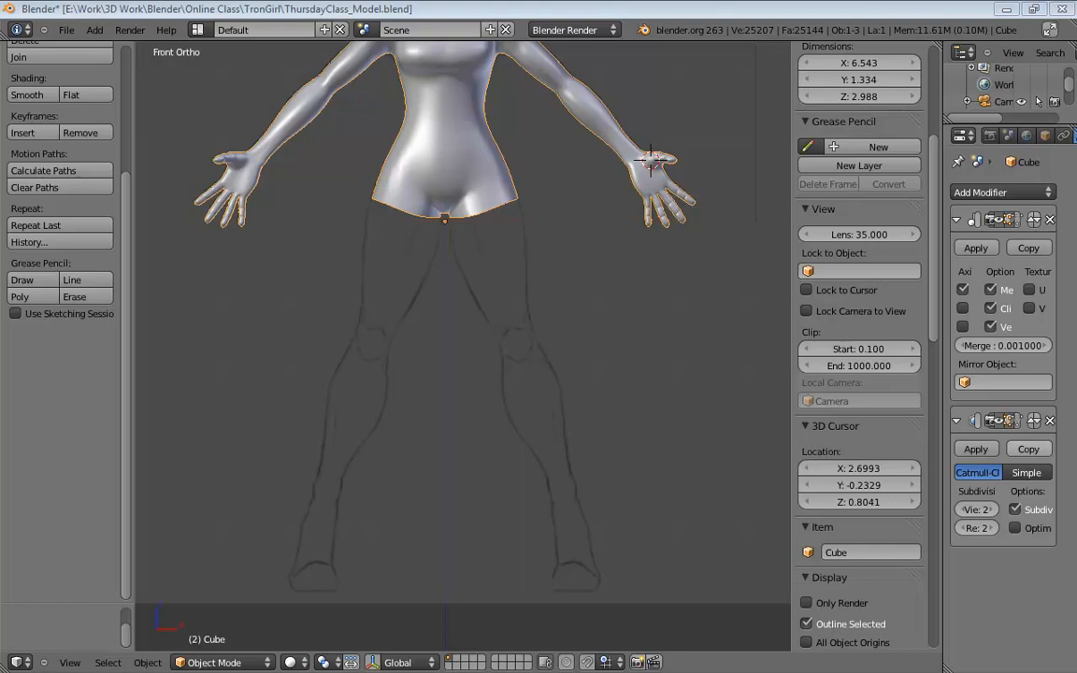
Switch the body mesh to Edit Mode and select the open edge loop around the leg opening at the hip.
mouse_move(486, 355)
middle_mouse_down()
mouse_move(577, 308)
mouse_move(543, 255)
mouse_move(555, 277)
middle_mouse_up()
key("Tab")
scroll(546, 262, "up", 6)
middle_click_drag(534, 178, 514, 410, "shift")
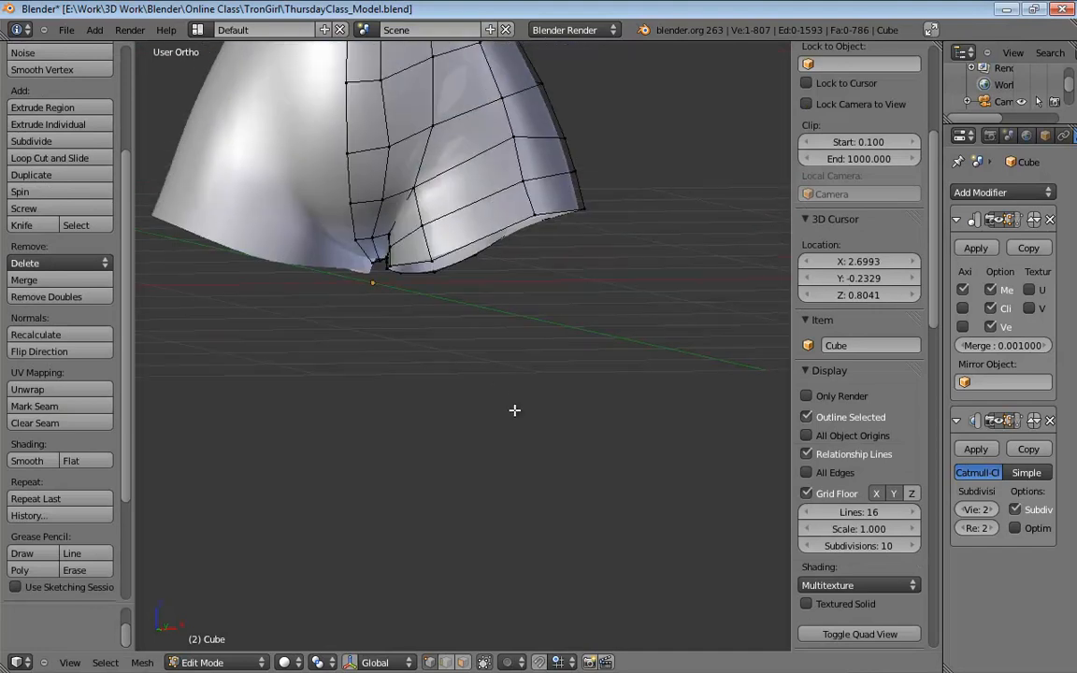
key("KP_5")
middle_click_drag(446, 390, 513, 498, "shift")
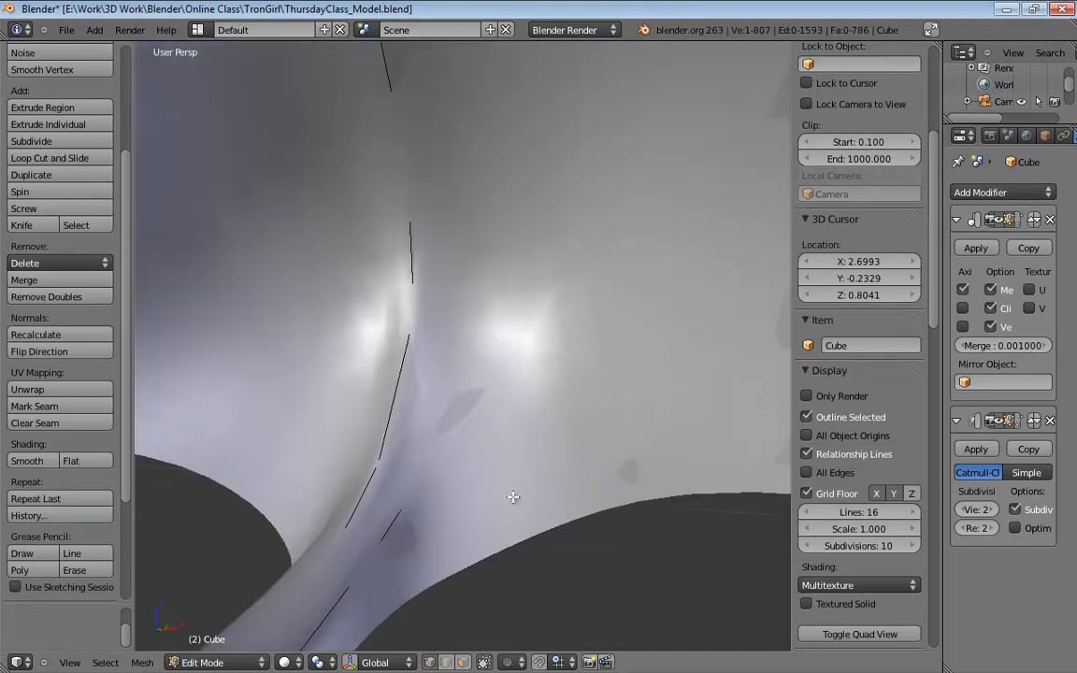
scroll(513, 497, "down", 6)
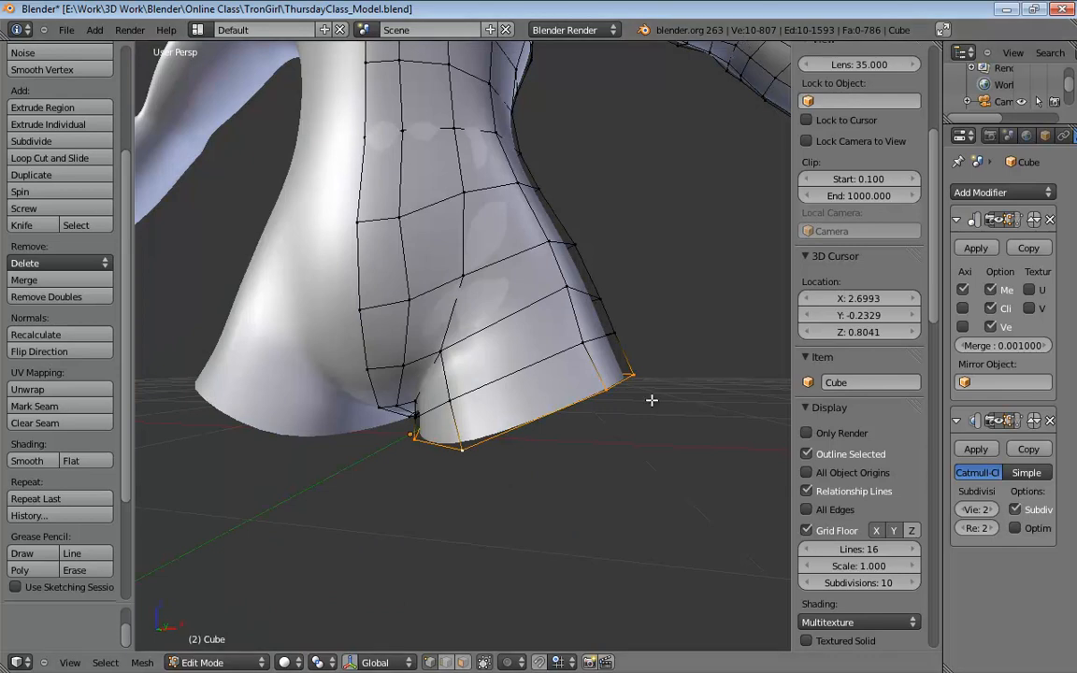
Place the 3D cursor on the ankle of the side-view reference drawing, at about Y 0.197, Z -3.626.
middle_click_drag(651, 400, 610, 350)
scroll(564, 380, "down", 7)
middle_click_drag(564, 381, 548, 510)
scroll(548, 375, "up", 1)
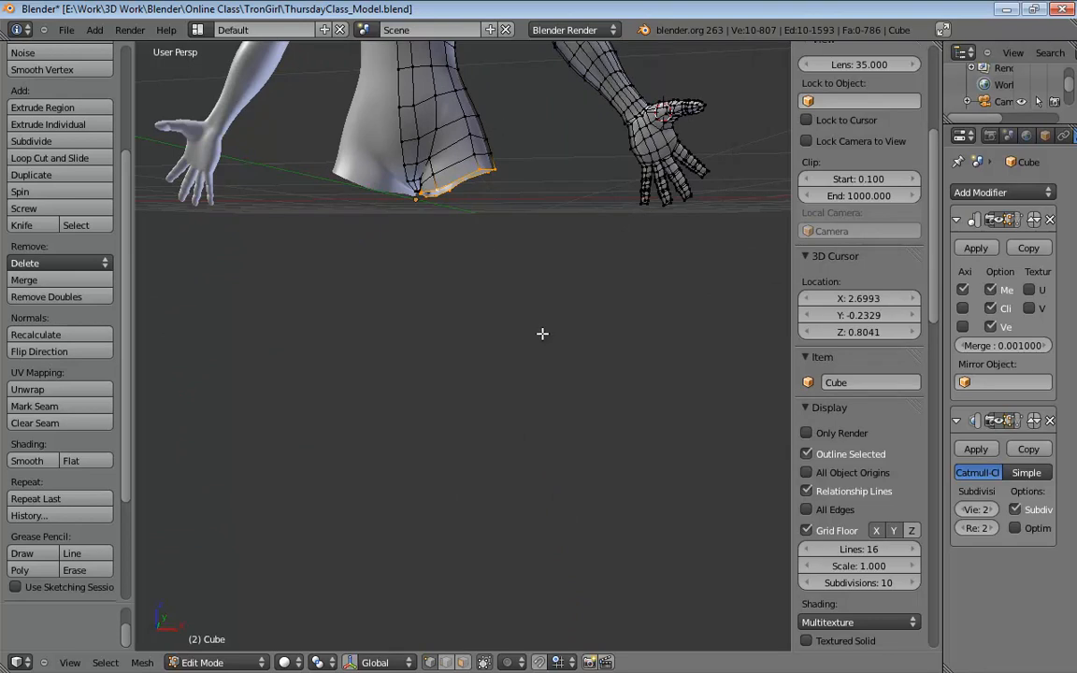
key("KP_3")
key("KP_5")
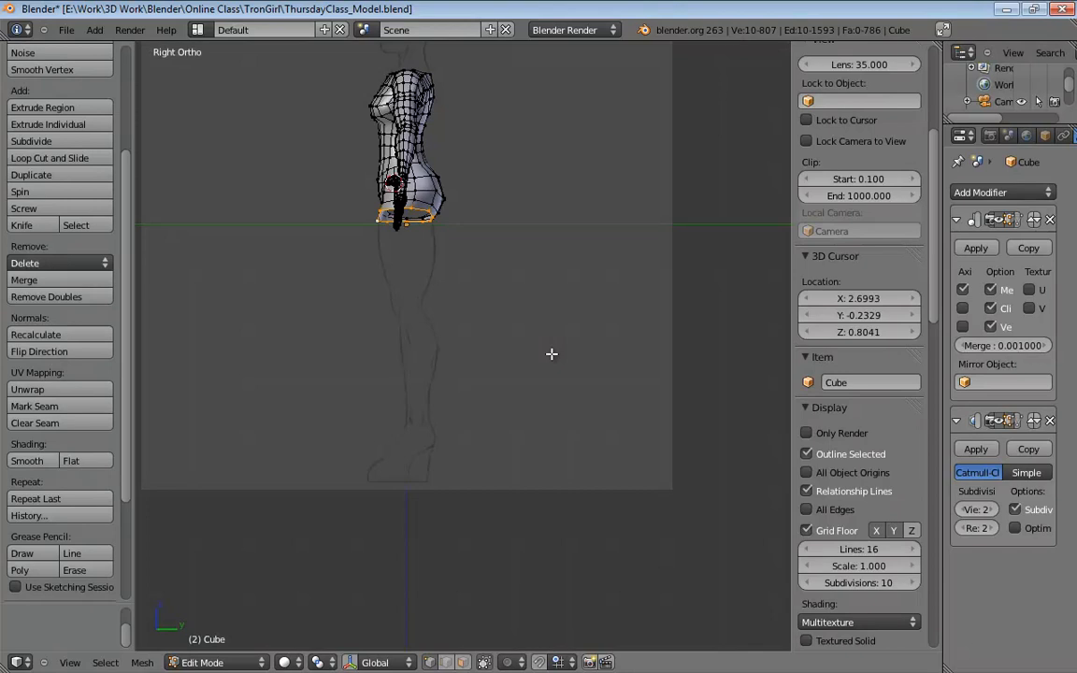
middle_click_drag(513, 391, 456, 410, "shift")
scroll(497, 340, "up", 6)
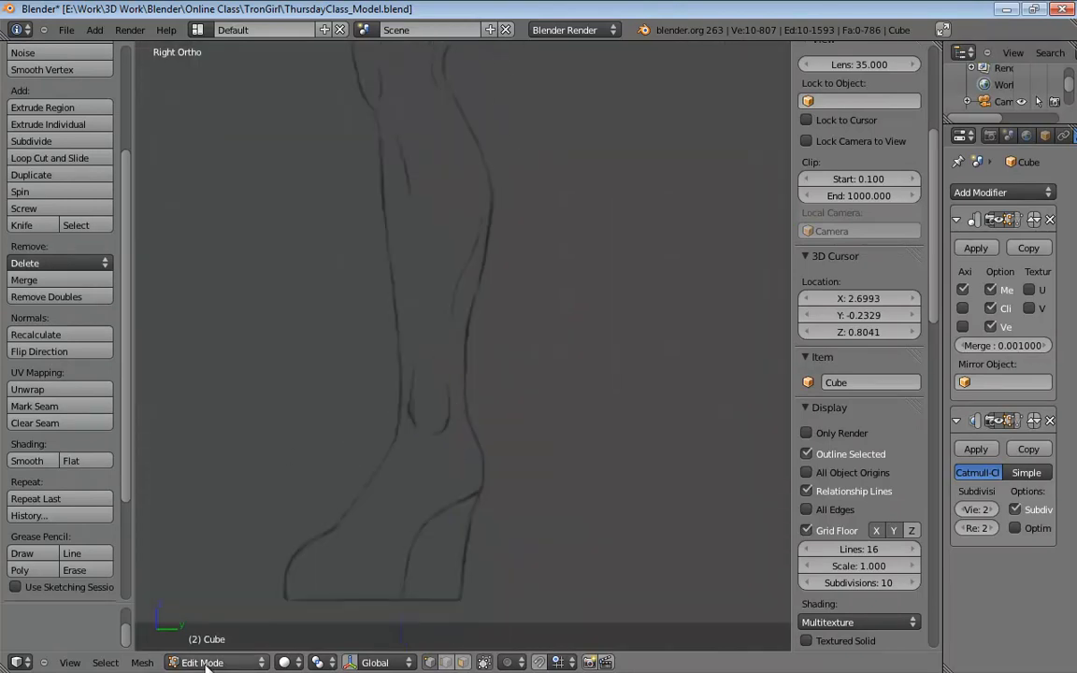
left_click(431, 405)
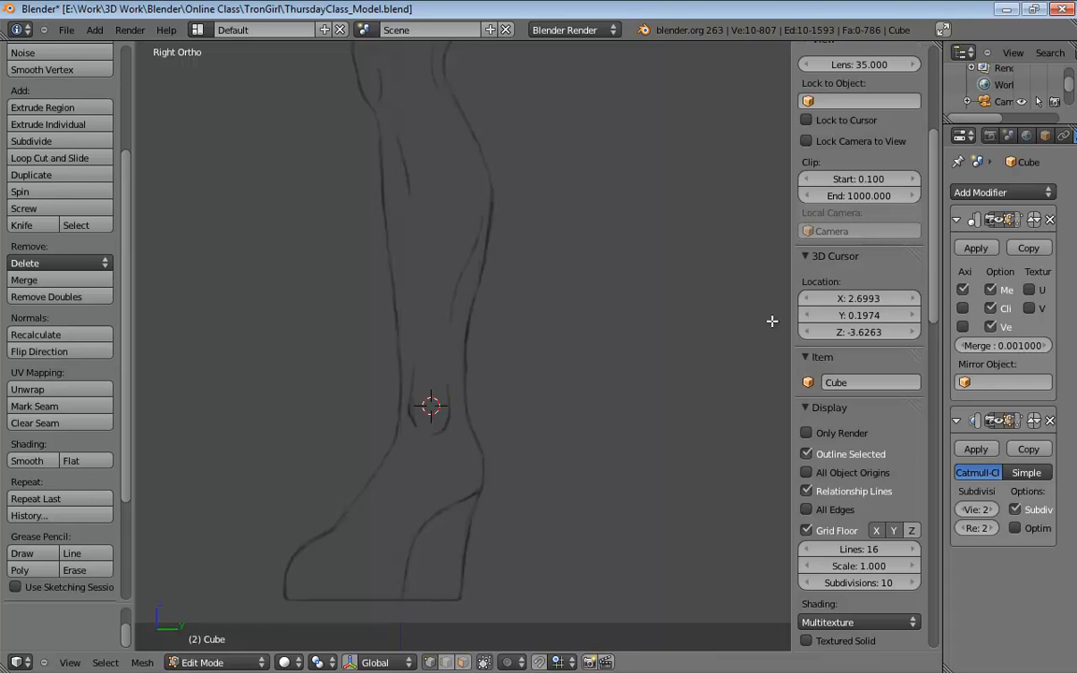
Center the 3D cursor within the lower leg just above the foot in the front-view reference, at about X 1.53, Z -3.50.
key("KP_1")
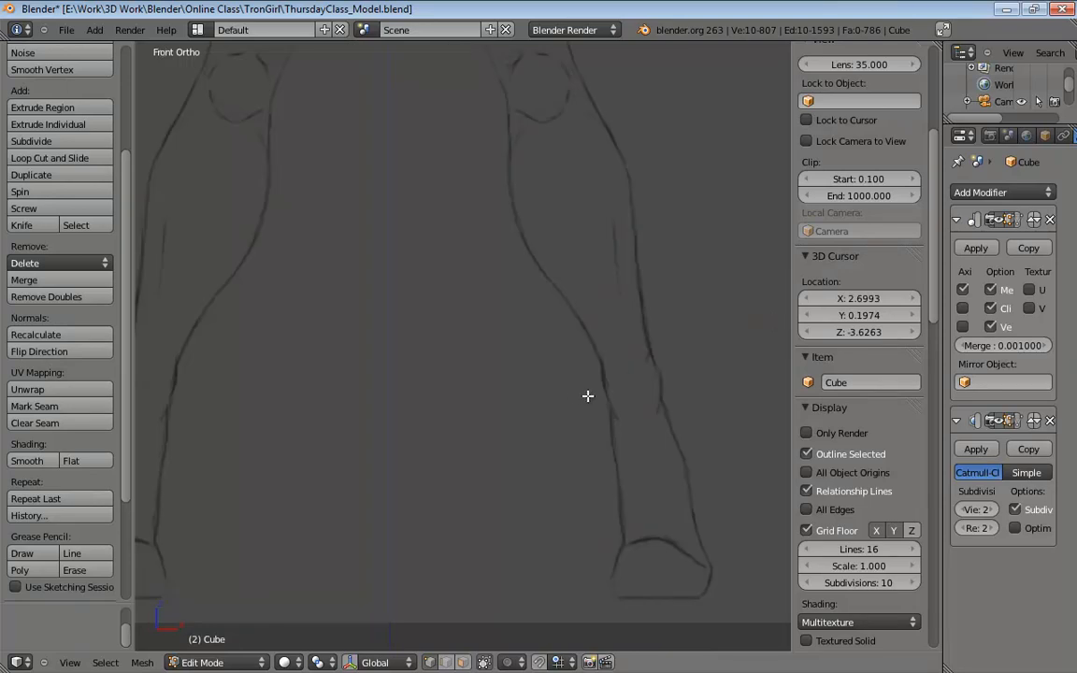
left_click(632, 385)
key("KP_3")
key("KP_1")
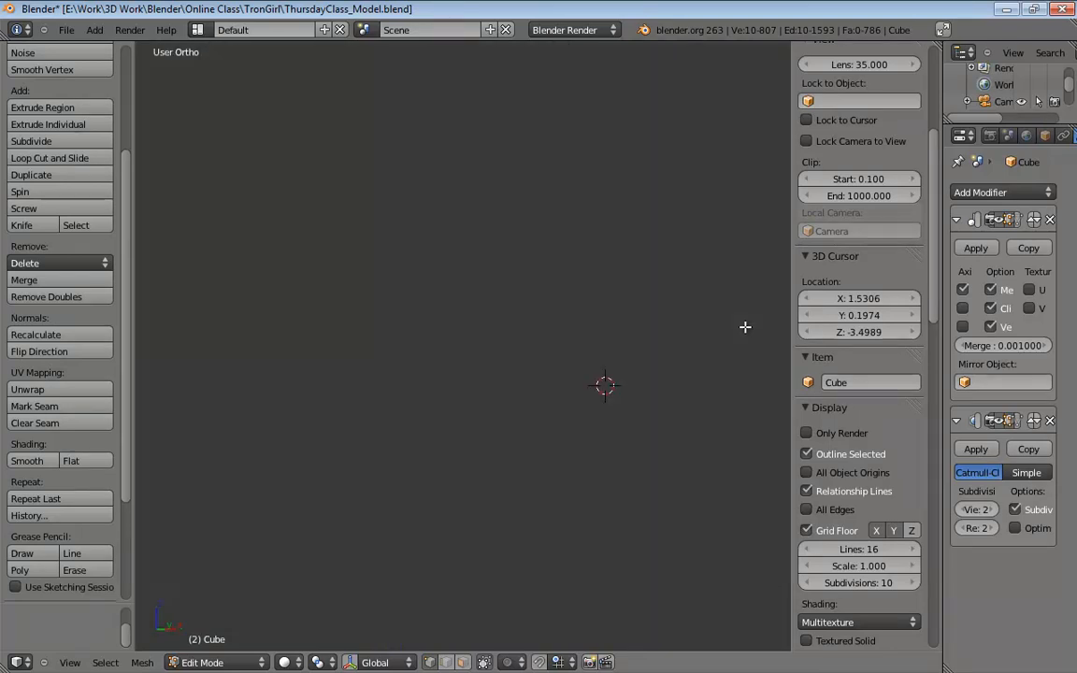
key("KP_3")
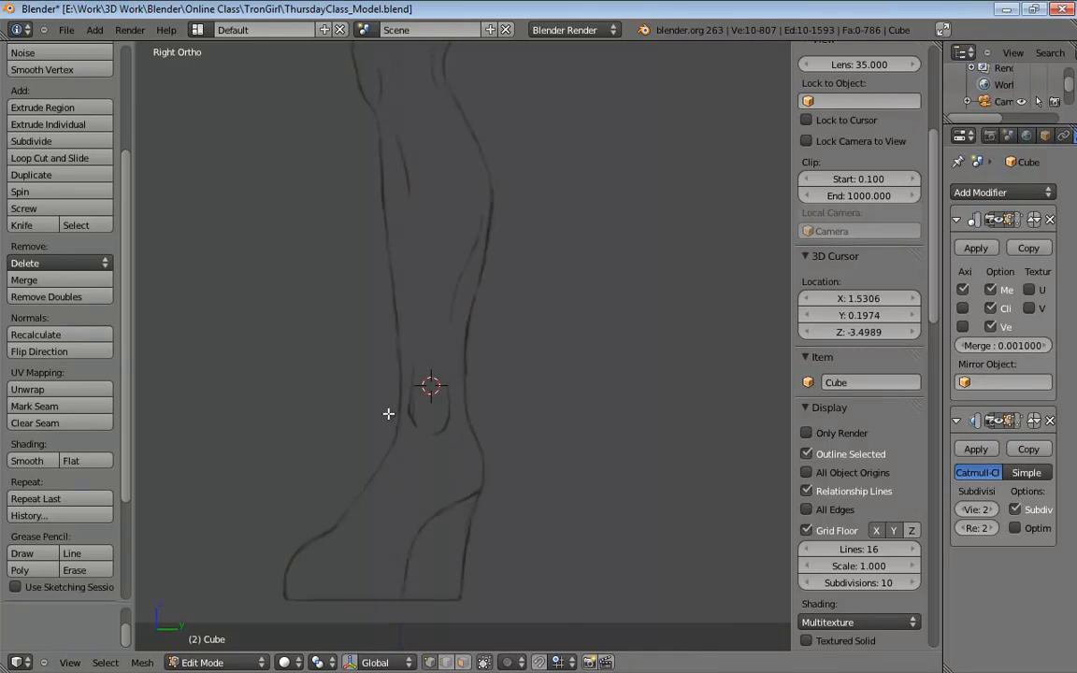
Add a cube to the mesh at the 3D cursor and turn off the subdivision surface display in Edit Mode.
left_click(94, 31)
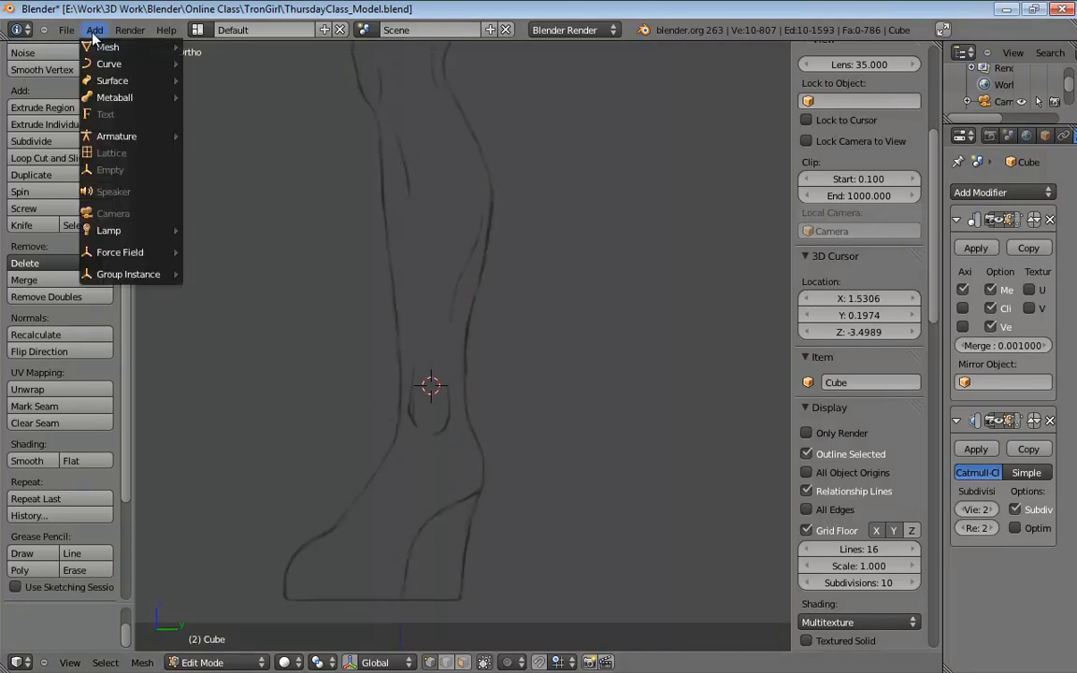
mouse_move(94, 51)
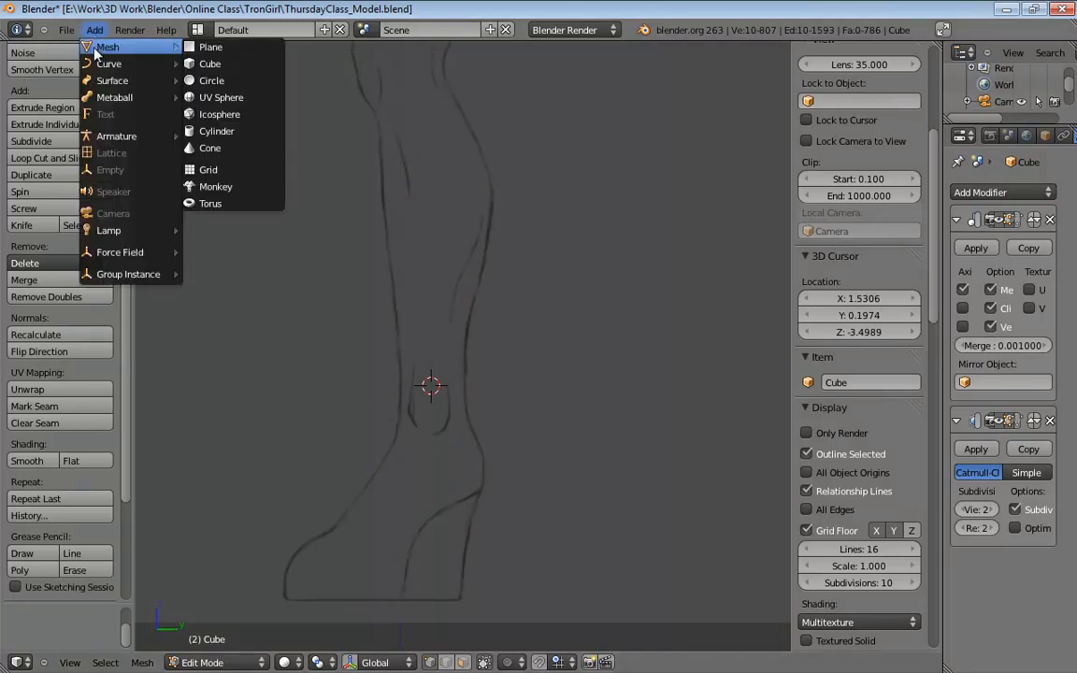
left_click(214, 63)
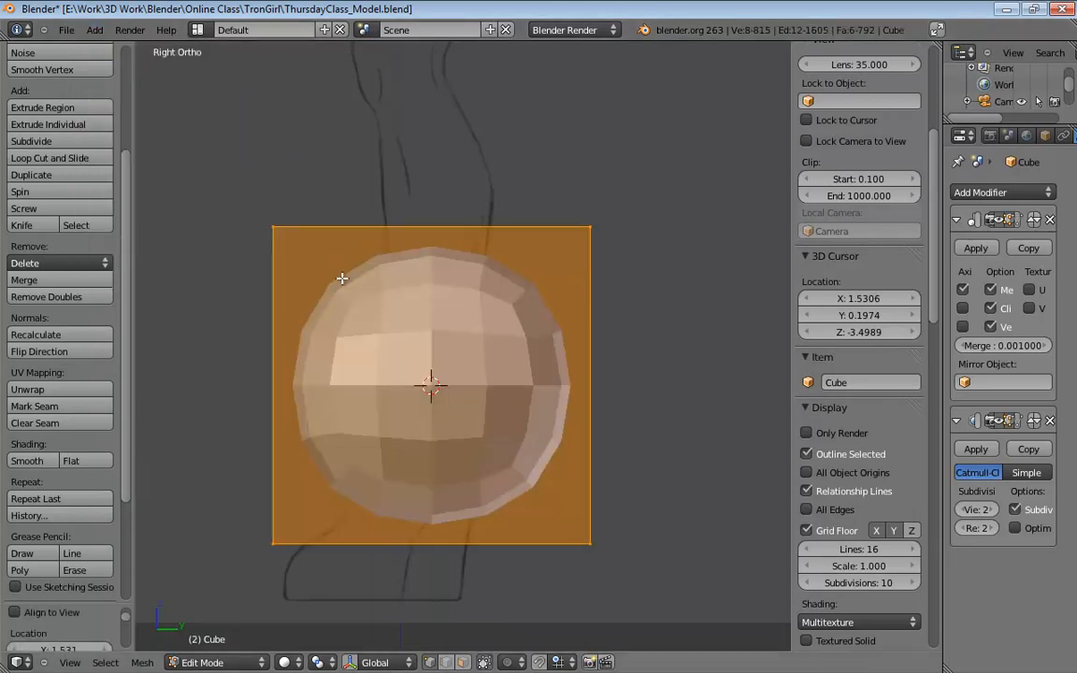
middle_click_drag(344, 276, 530, 282)
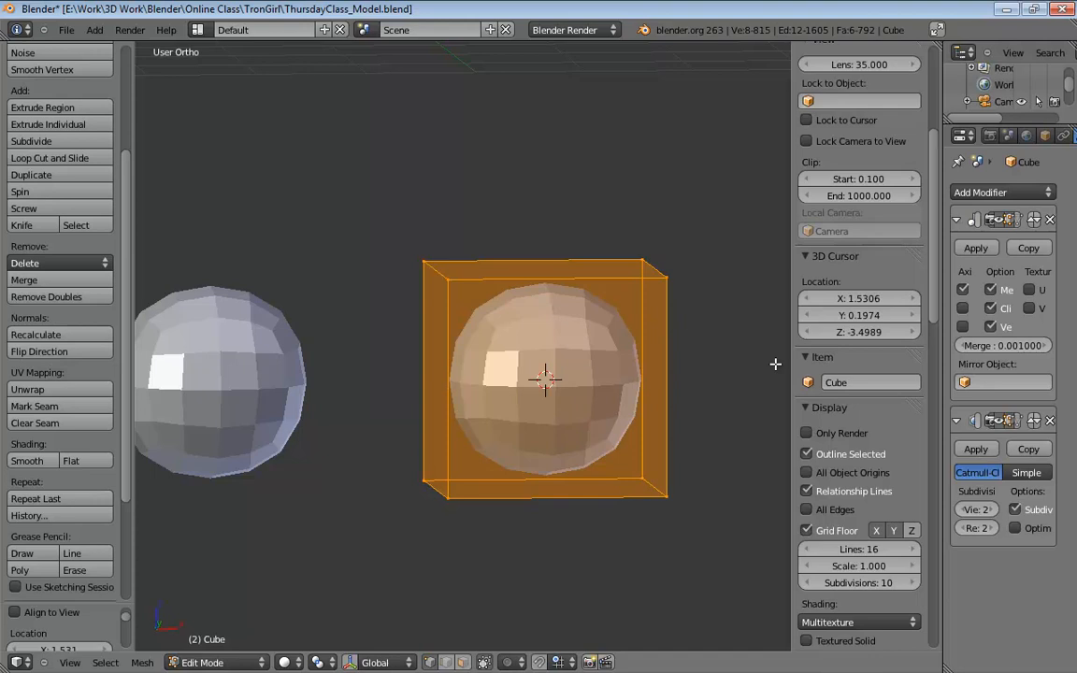
left_click(999, 422)
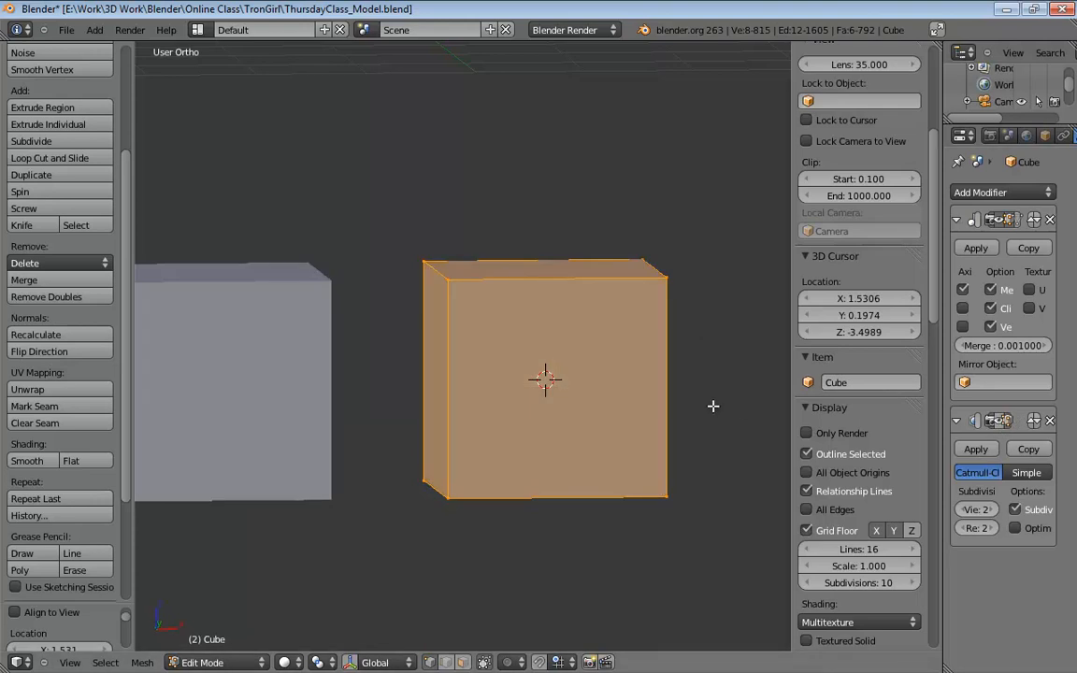
Show the mesh in wireframe and scale the new cube by about 0.094 in the front view.
key("KP_1")
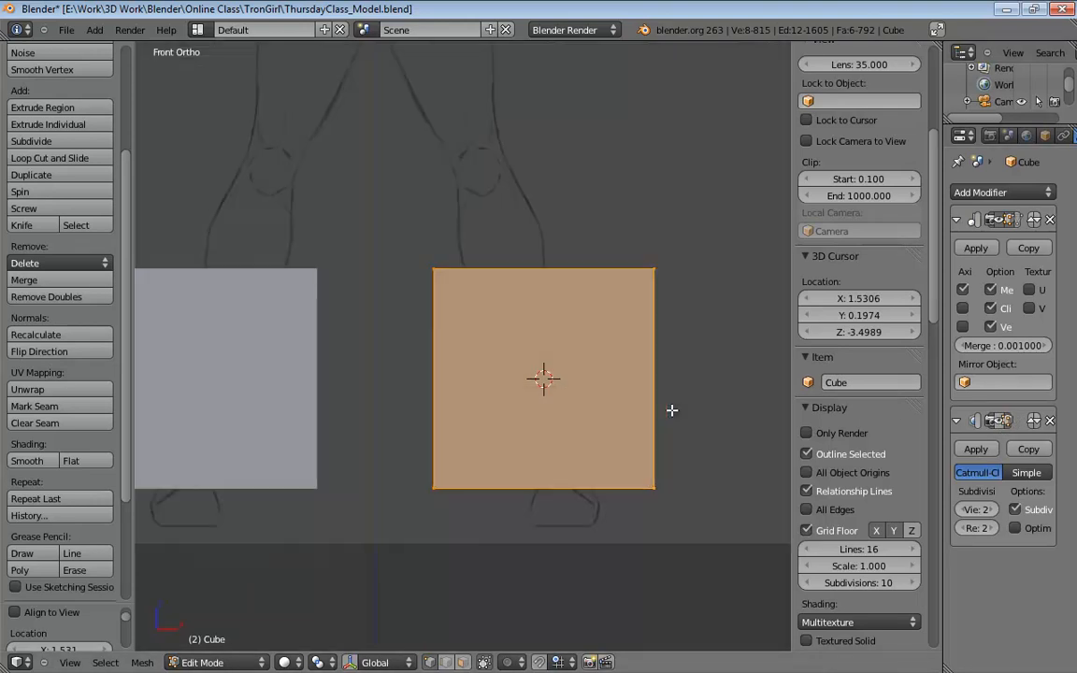
key("z")
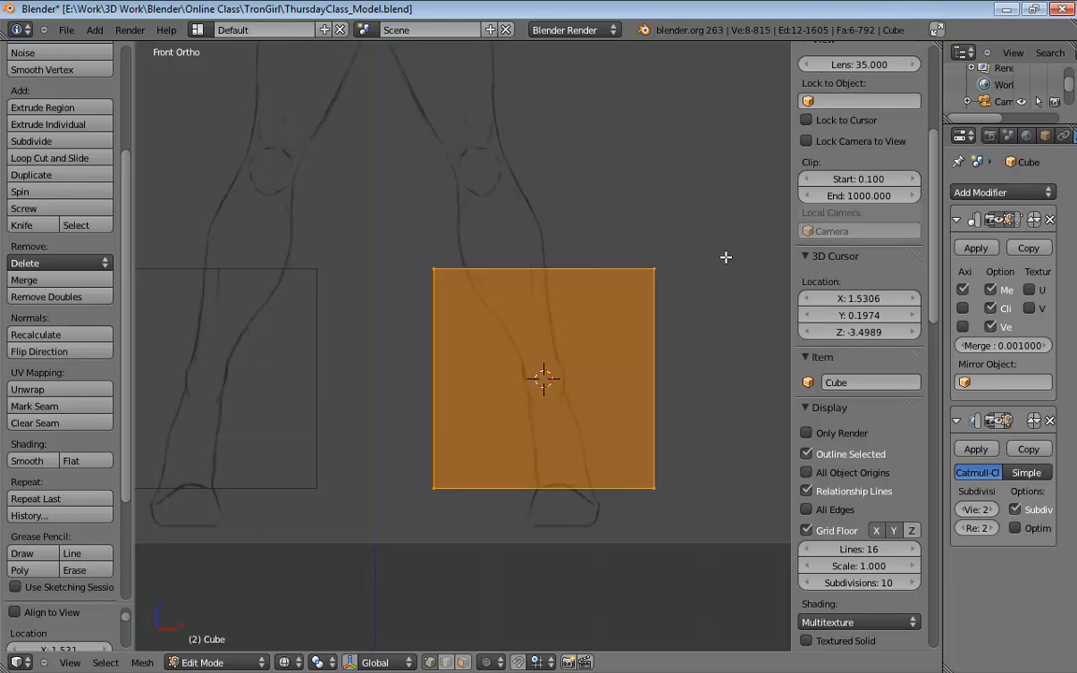
key("s")
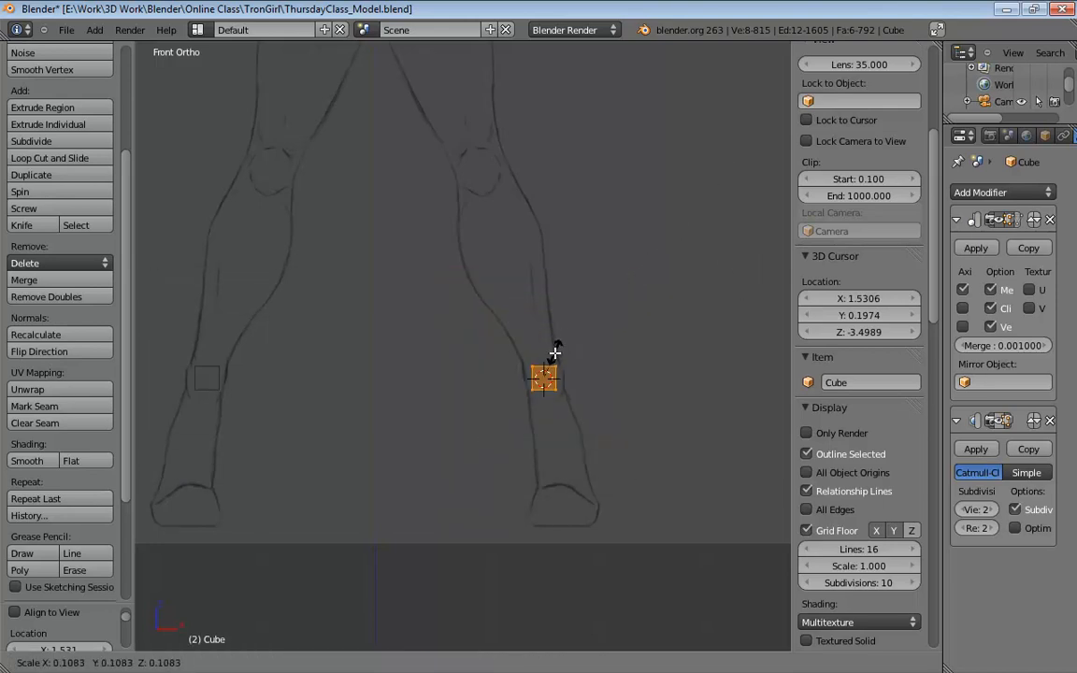
left_click(551, 350)
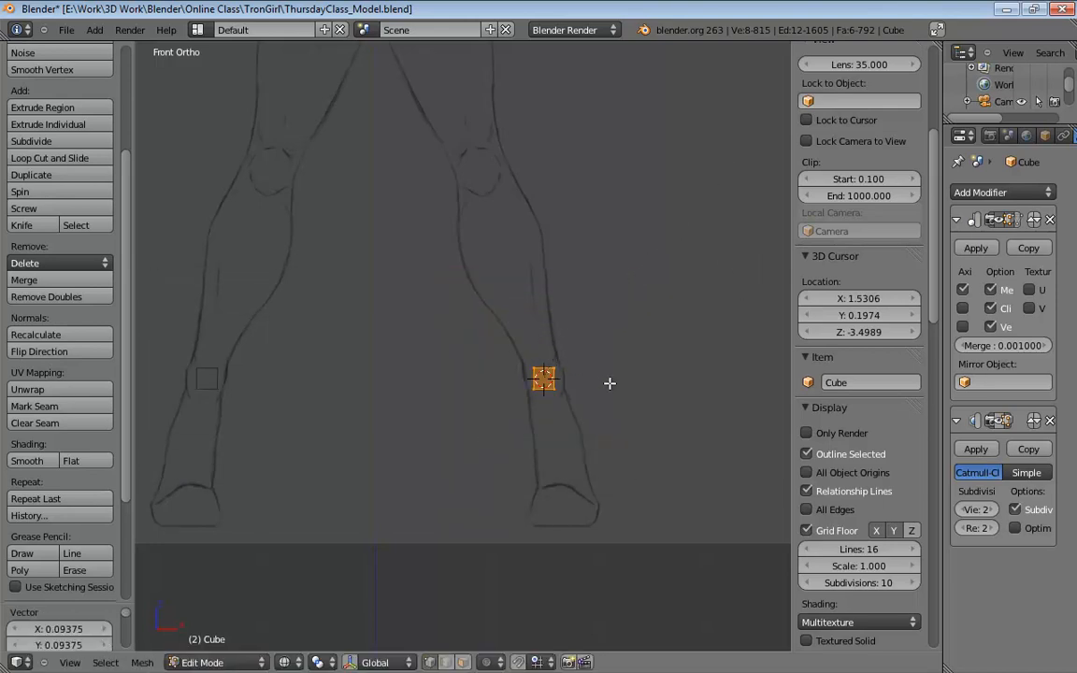
key("z")
key("z")
Rotate the cube about -12° to follow the leg's slant and scale it by about 1.86 to match the ankle's width.
key("KP_Decimal")
scroll(609, 382, "down", 10)
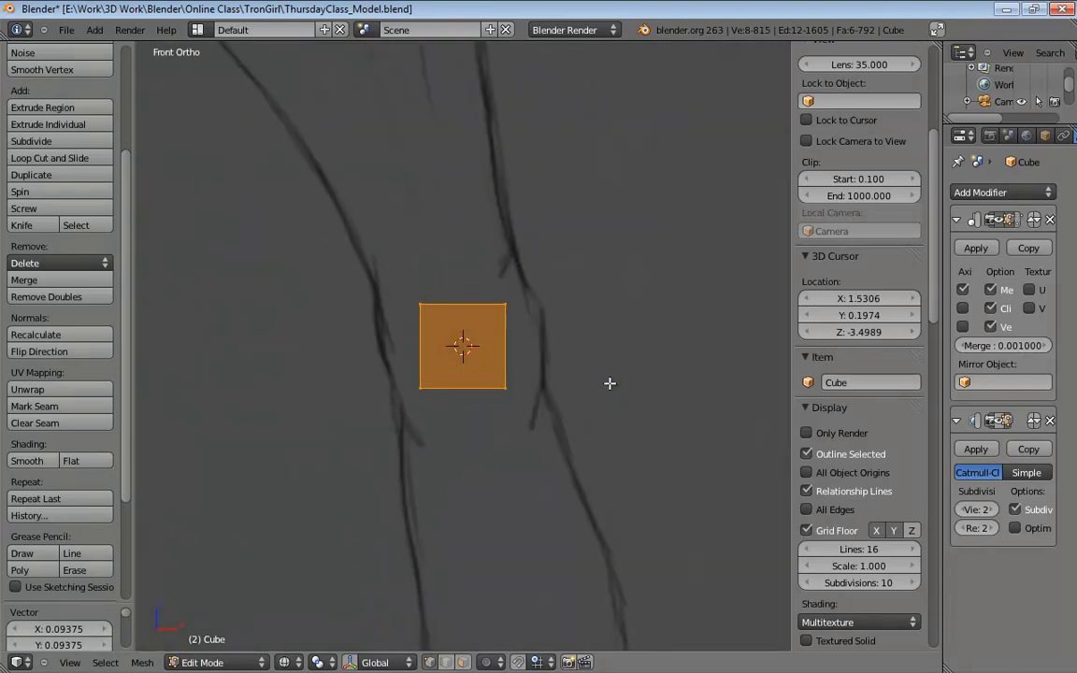
middle_click_drag(609, 383, 558, 387, "shift")
scroll(519, 372, "up", 2)
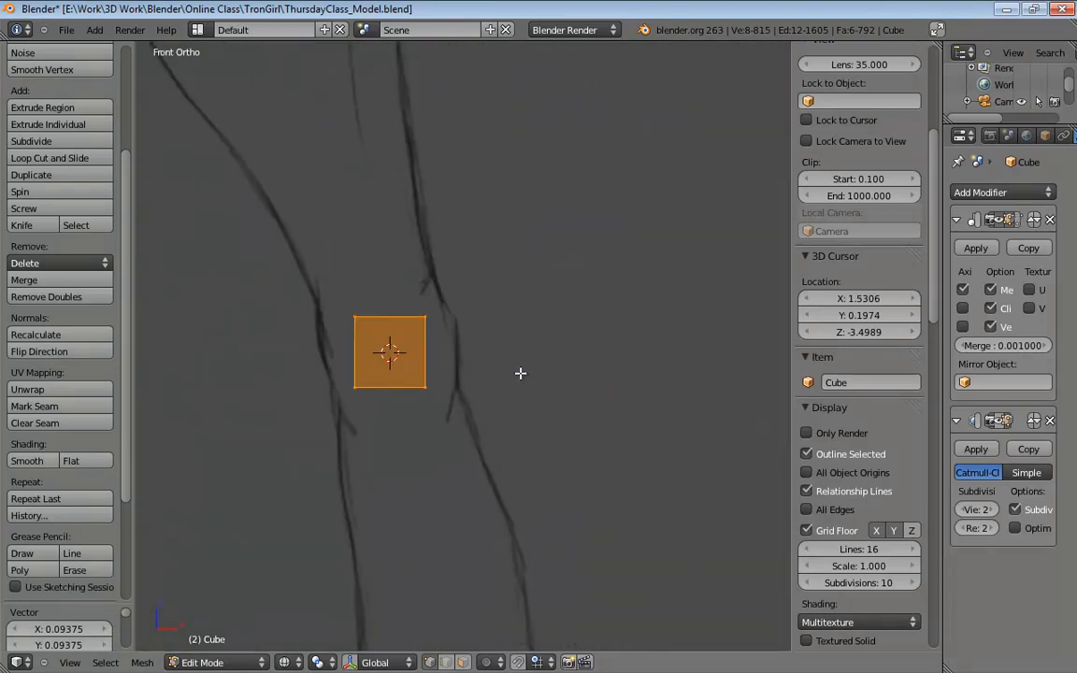
middle_click_drag(491, 336, 526, 350, "shift")
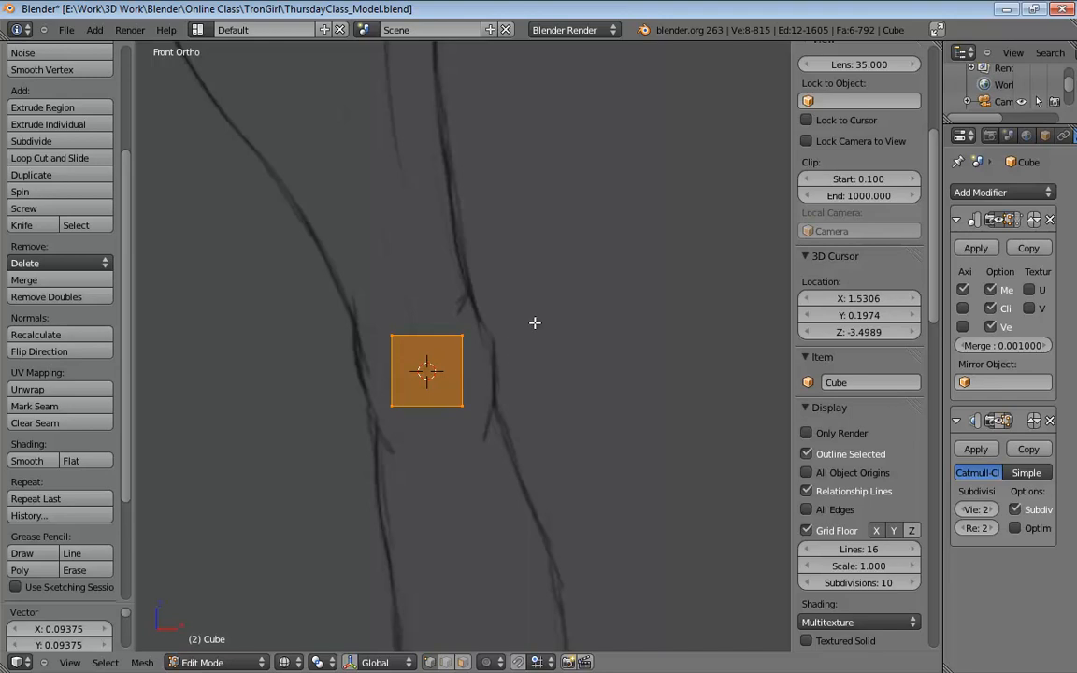
key("r")
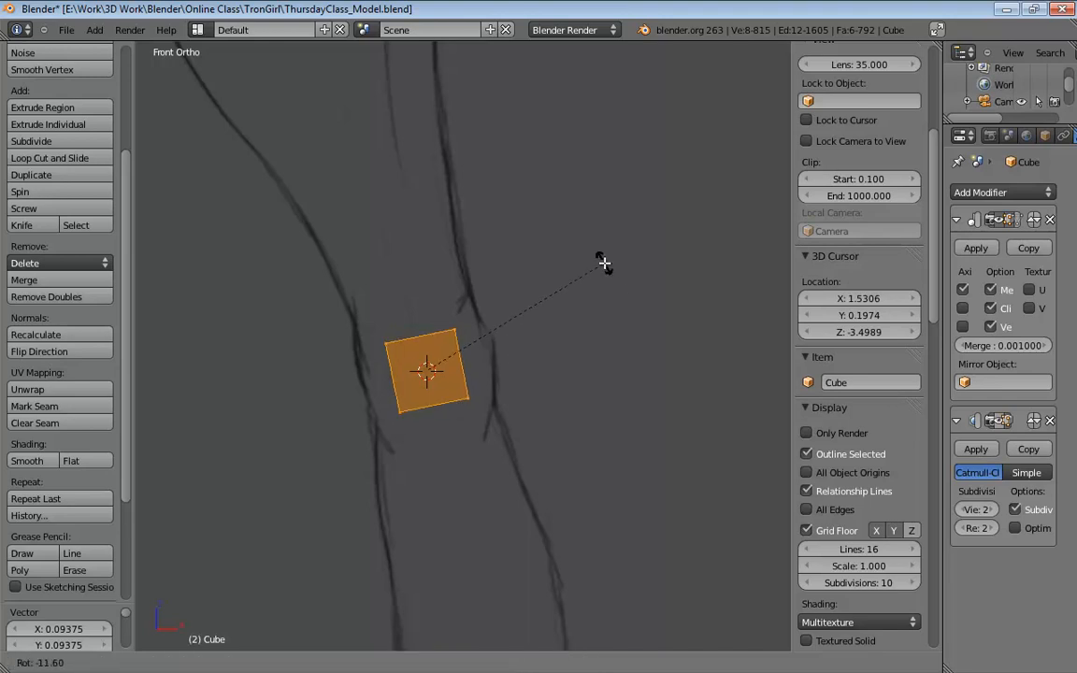
left_click(603, 262)
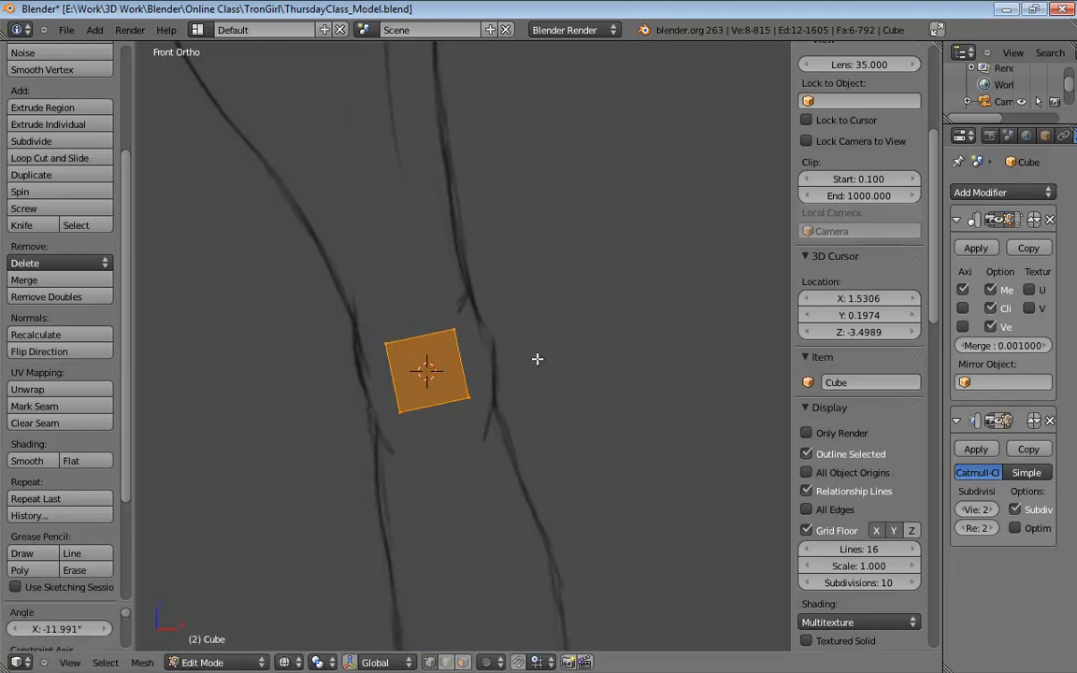
key("s")
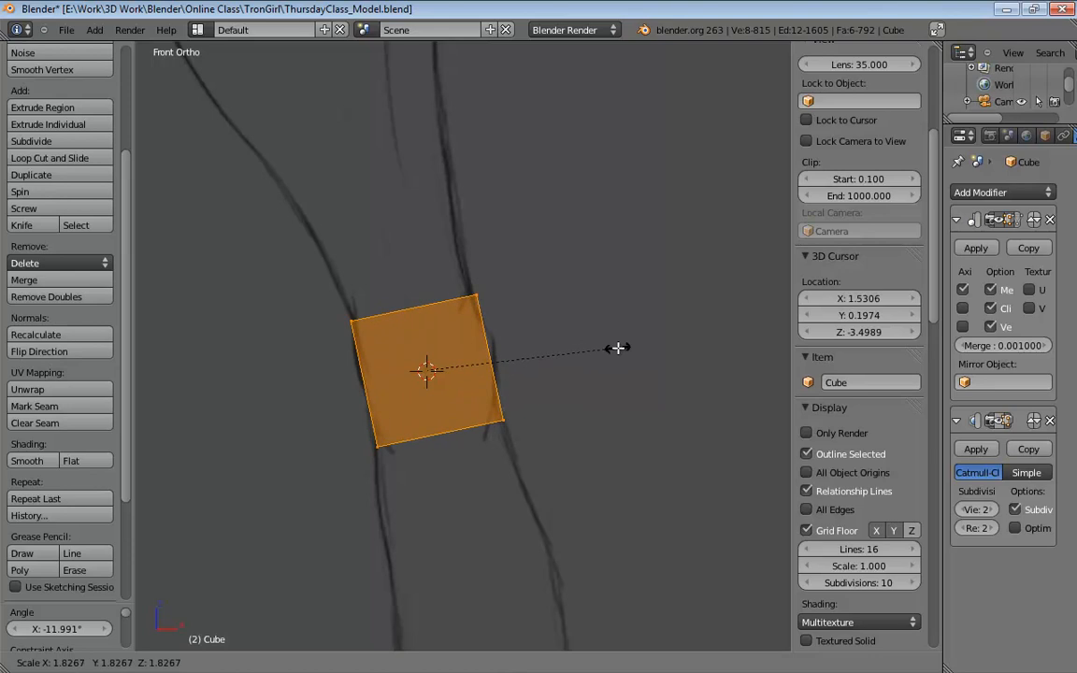
left_click(565, 322)
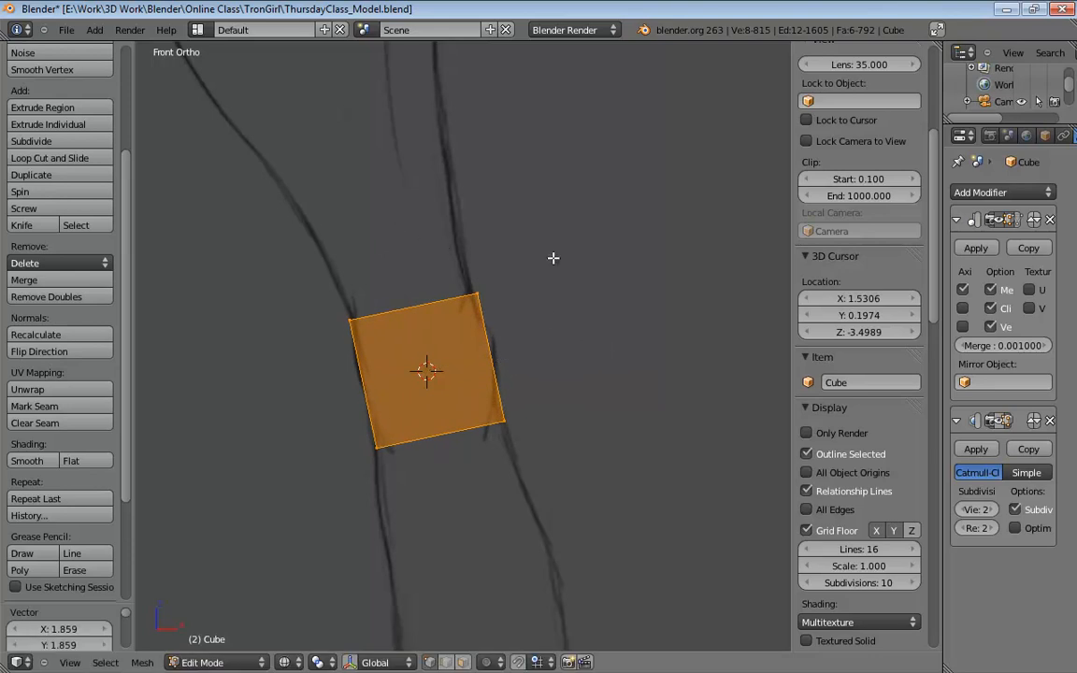
key("s")
key("z")
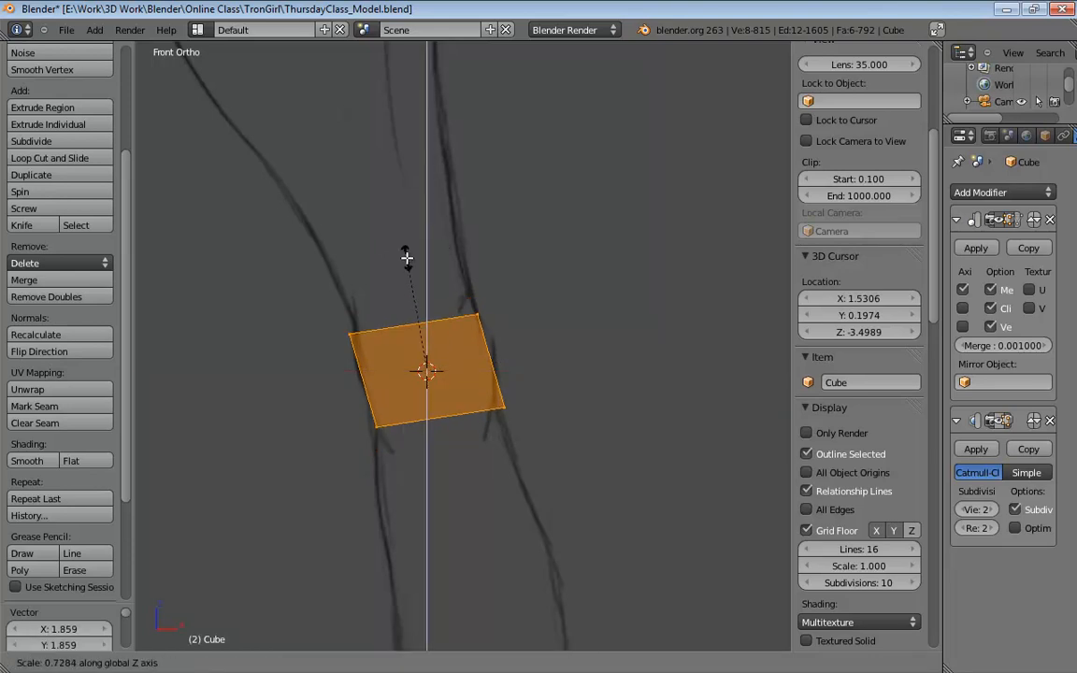
key("z")
key("Escape")
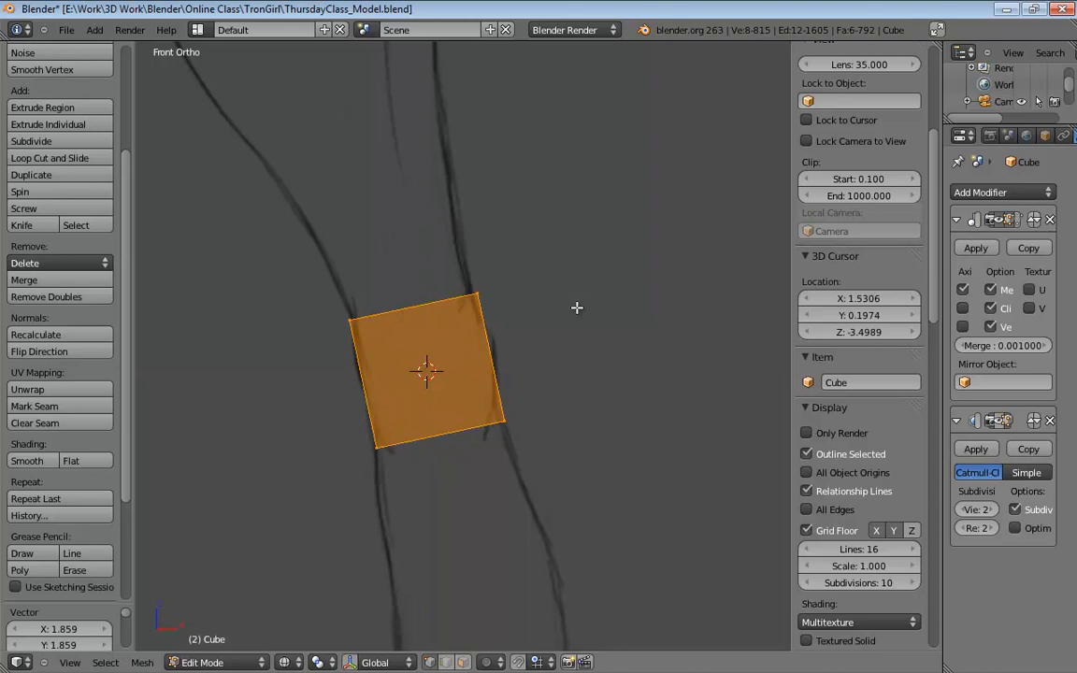
middle_click_drag(577, 308, 447, 302)
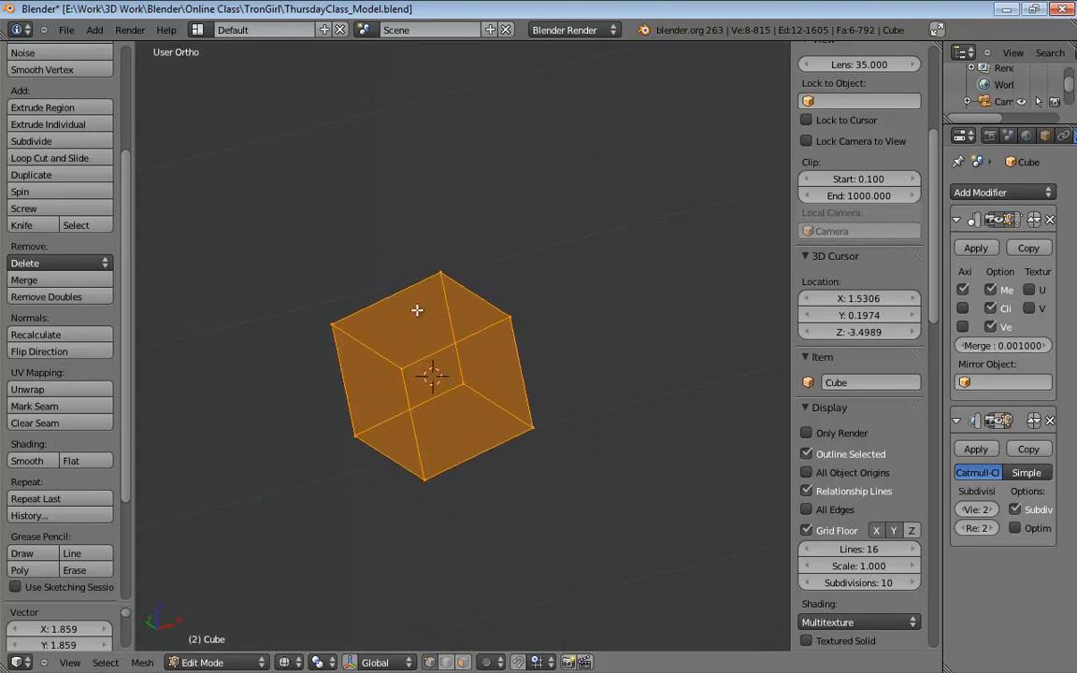
Switch to face selection and delete the top face of the ankle cube.
left_click(417, 308)
left_click(709, 259)
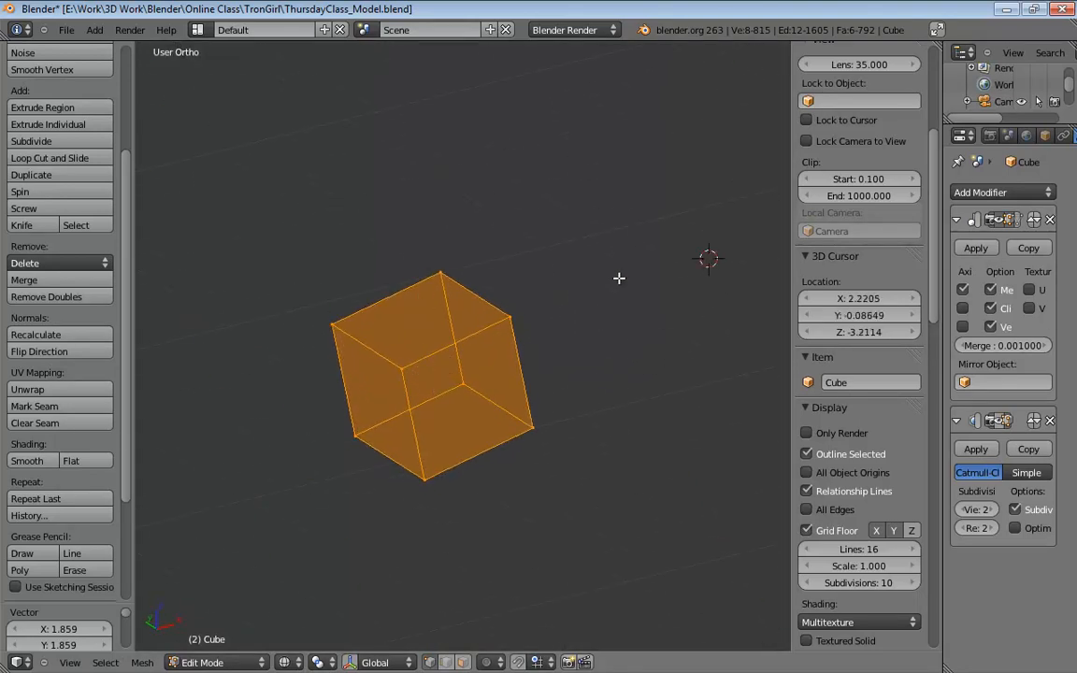
key("ctrl+Tab")
left_click(550, 318)
right_click(425, 317)
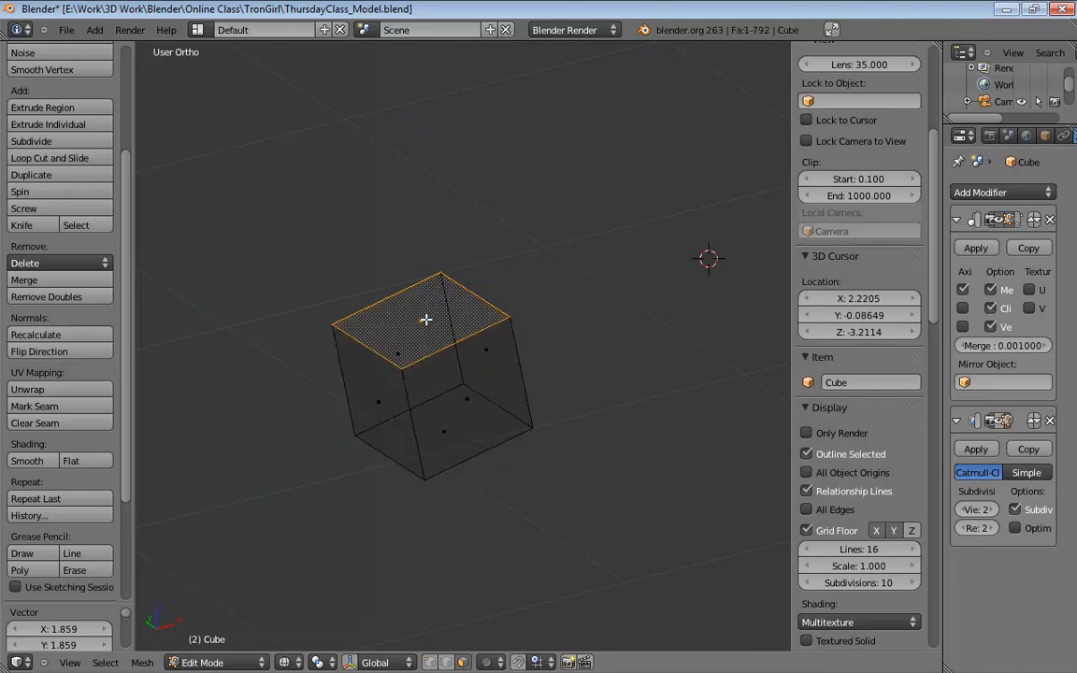
key("x")
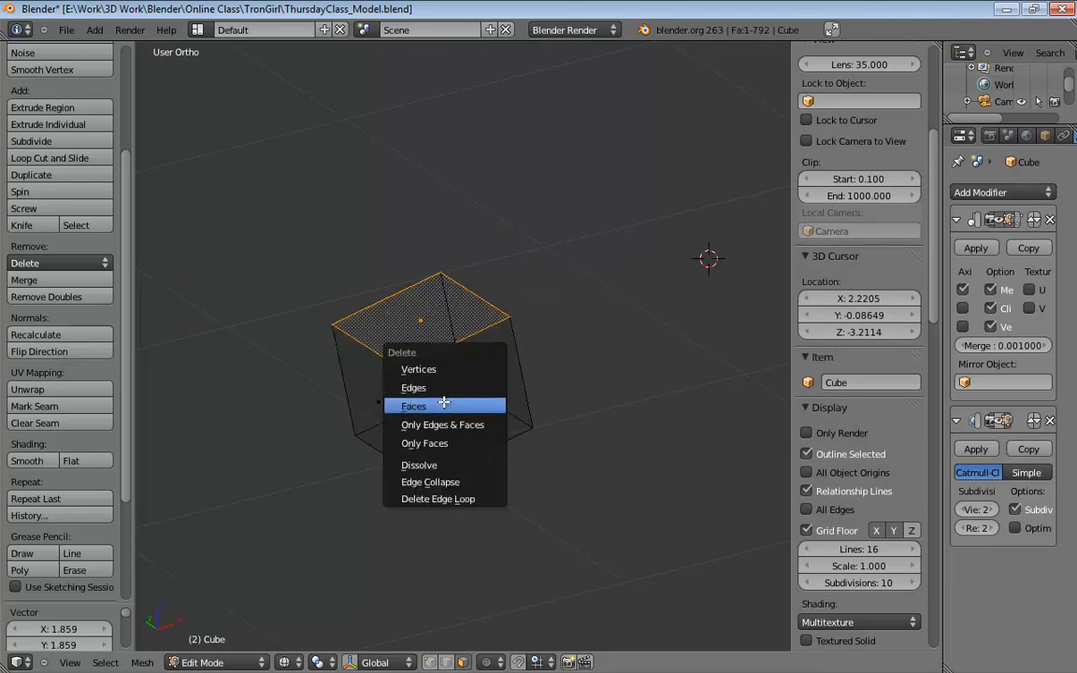
left_click(458, 404)
Delete the cube's bottom face to leave an open tube, and return to solid shading in the front view.
mouse_move(458, 404)
middle_mouse_down()
mouse_move(555, 363)
mouse_move(467, 421)
mouse_move(542, 409)
mouse_move(574, 467)
mouse_move(590, 454)
mouse_move(507, 315)
mouse_move(495, 324)
mouse_move(530, 373)
mouse_move(522, 366)
middle_mouse_up()
right_click(446, 413)
key("x")
left_click(488, 421)
key("z")
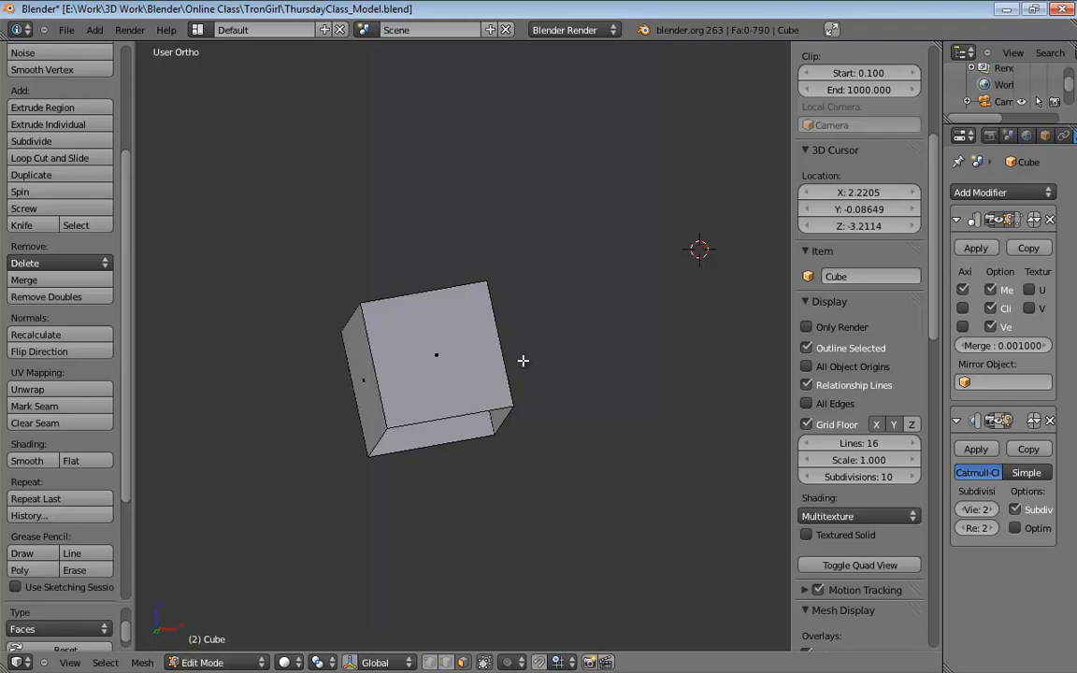
middle_click_drag(524, 356, 492, 384)
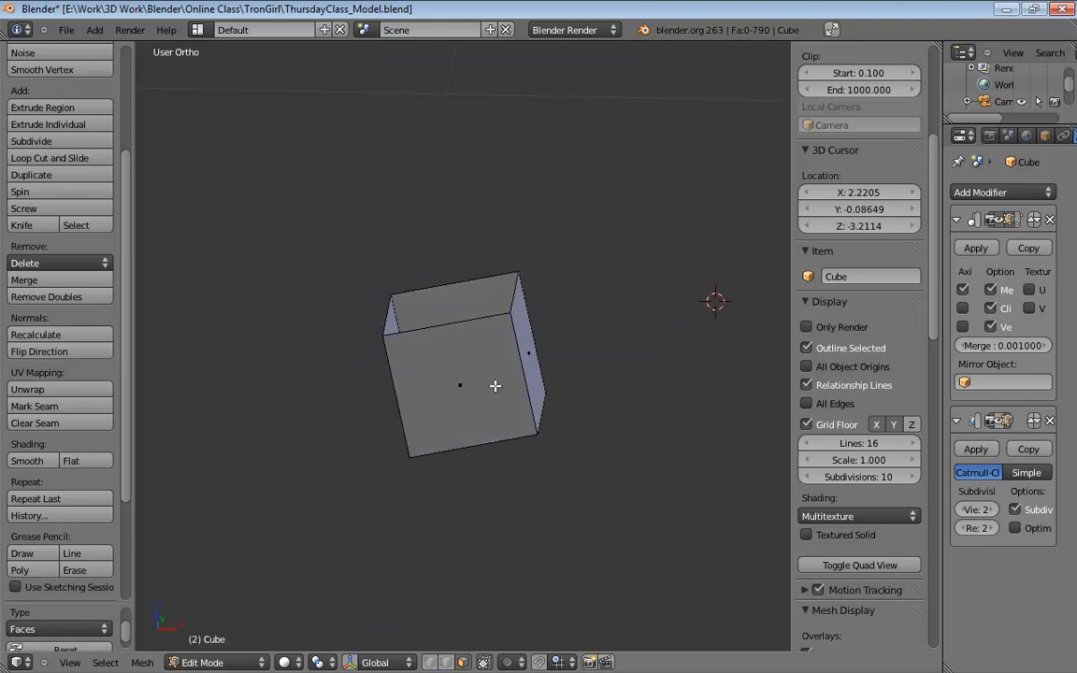
key("KP_1")
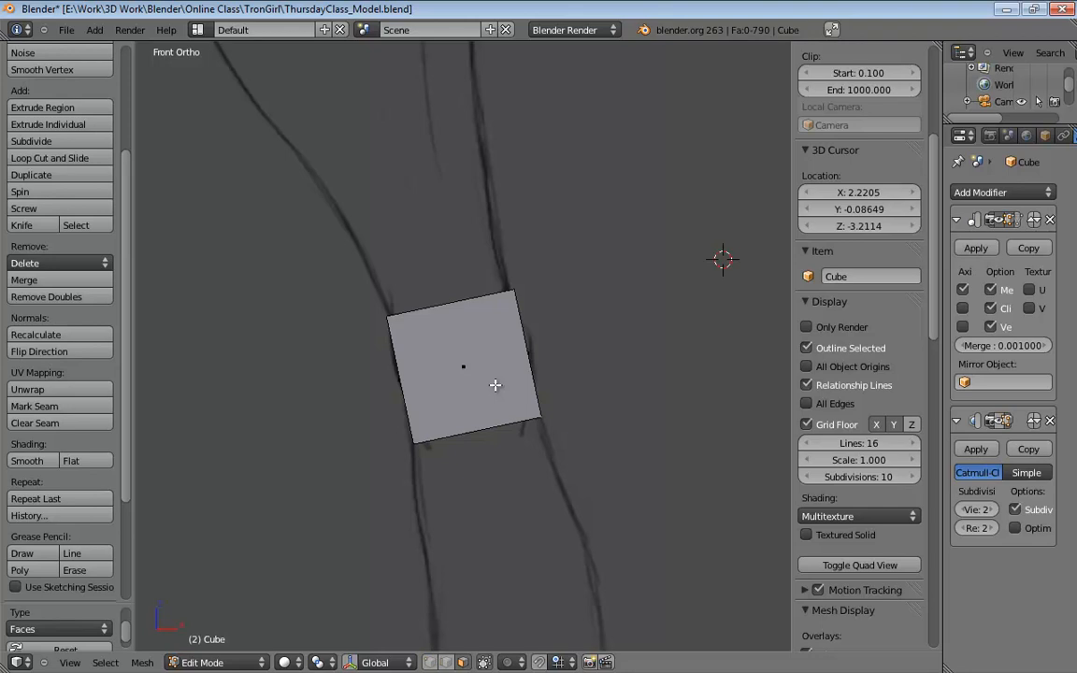
Switch to edge selection and cut a centered vertical edge into each of two adjacent sides of the open tube.
mouse_move(397, 491)
middle_mouse_down()
mouse_move(584, 384)
mouse_move(511, 416)
middle_mouse_up()
key("ctrl+Tab")
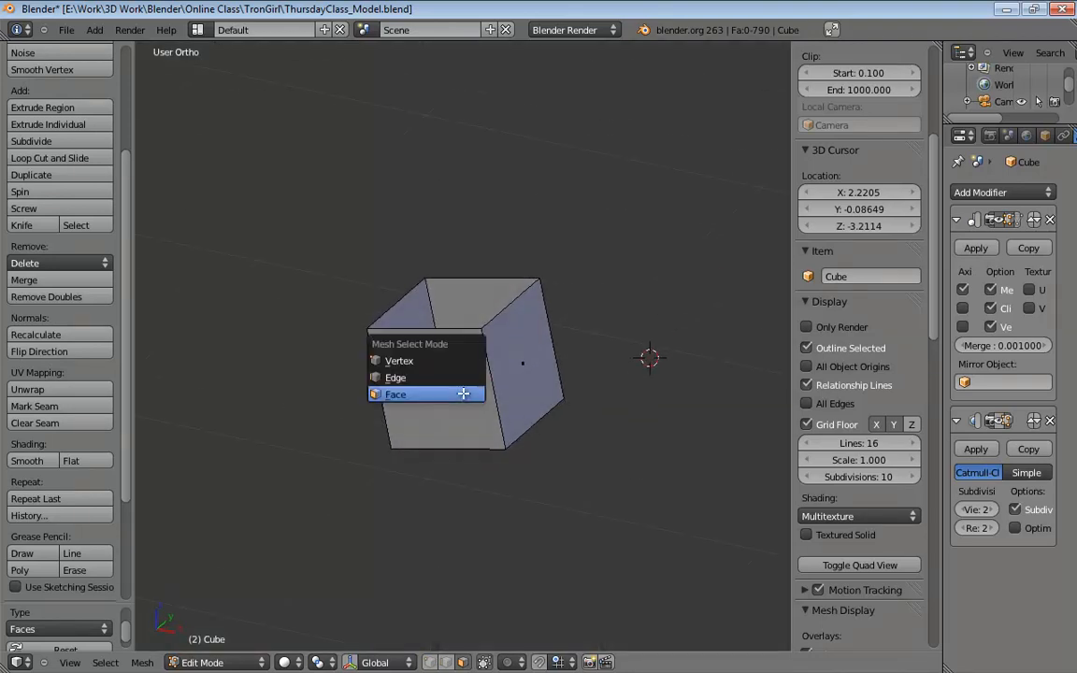
left_click(414, 379)
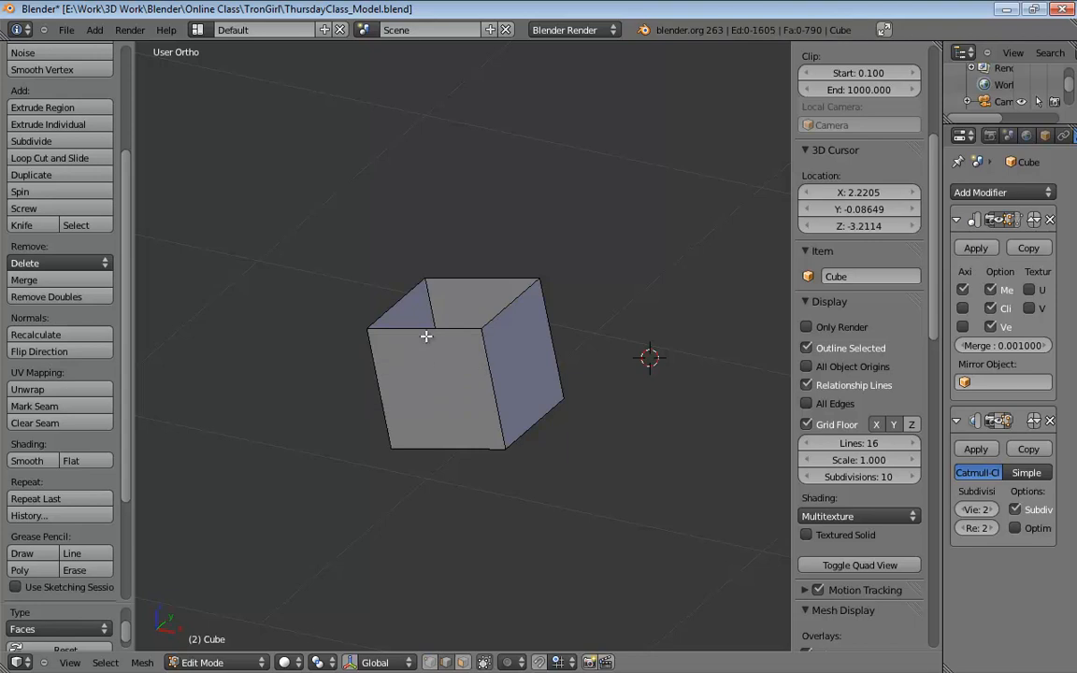
middle_click_drag(439, 355, 503, 348)
right_click(466, 338)
key("ctrl+r")
left_click(497, 324)
right_click(497, 324)
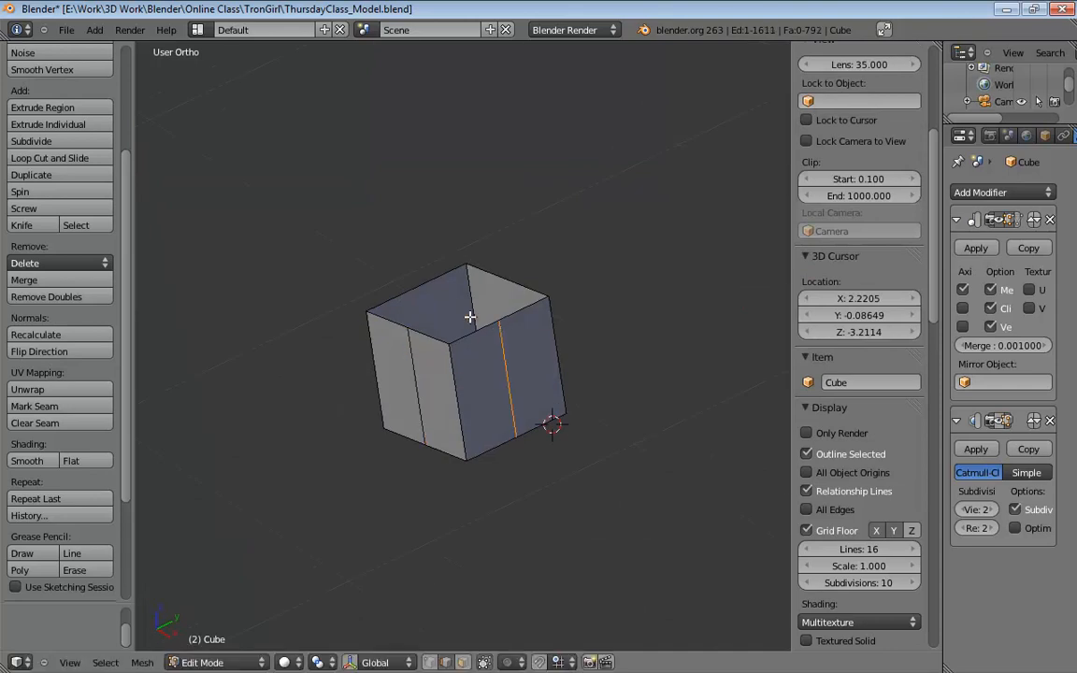
Cut a centered vertical edge into each of the two remaining sides of the tube.
key("ctrl+r")
left_click(421, 296)
right_click(421, 297)
key("ctrl+r")
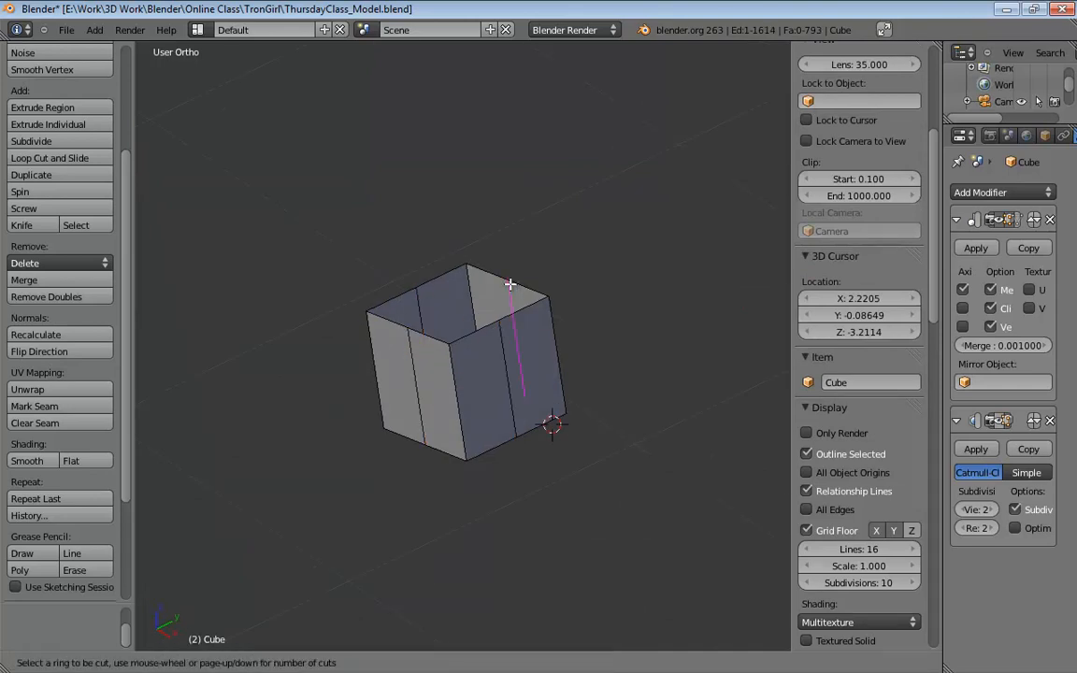
left_click(511, 284)
right_click(512, 286)
middle_click_drag(529, 318, 624, 329)
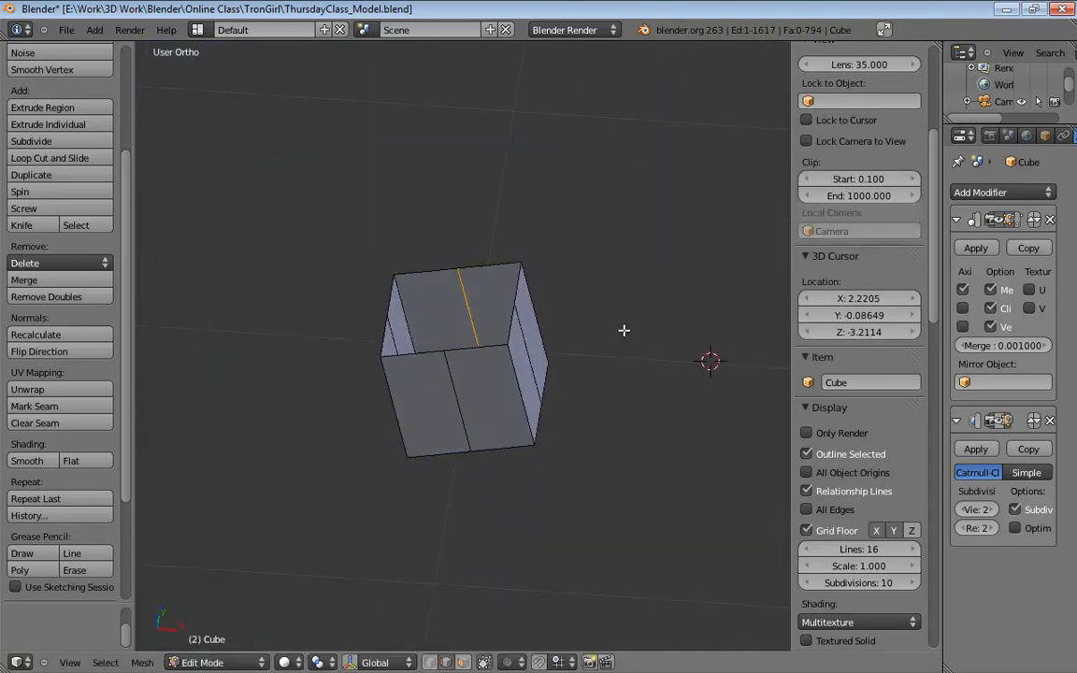
right_click(532, 343)
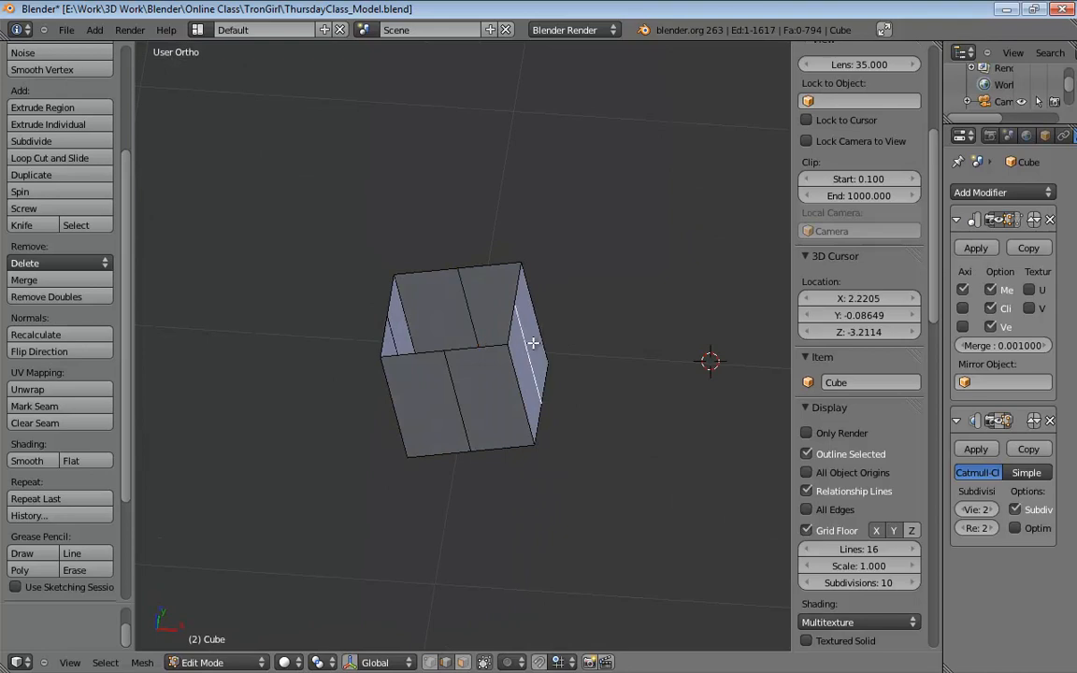
middle_click_drag(532, 343, 579, 331)
right_click_drag(558, 337, 569, 334)
left_click(572, 335)
key("ctrl+z")
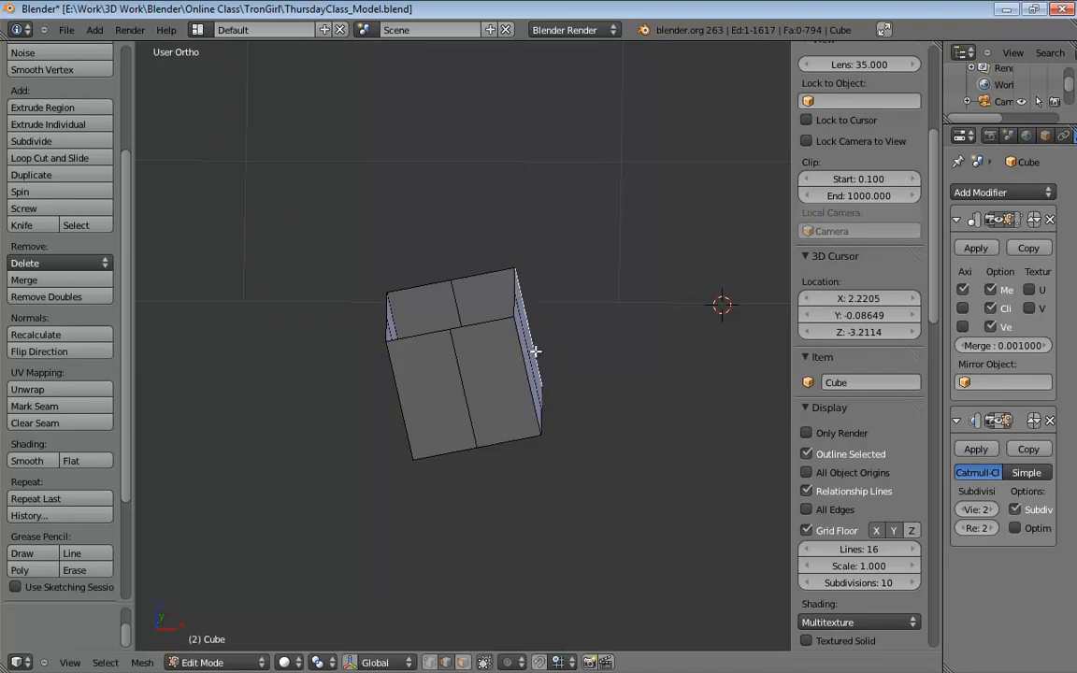
Move the middle edges of the tube's left and right sides outward, the left one by about -0.040 in X.
right_click(531, 356)
key("g")
left_click(544, 349)
middle_click_drag(468, 302, 402, 341)
right_click(396, 344)
key("g")
left_click(375, 355)
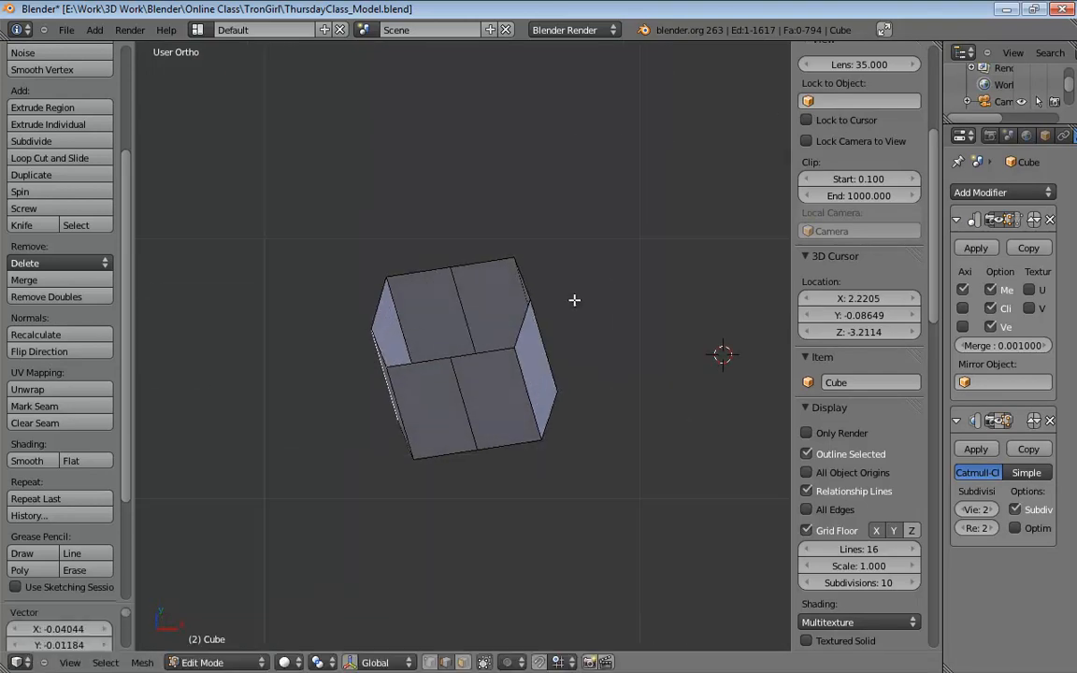
Move the middle edges of the front and back sides outward, by about -0.042 and 0.060 in Y, to round the tube.
middle_click_drag(574, 300, 392, 363)
right_click(399, 374)
key("g")
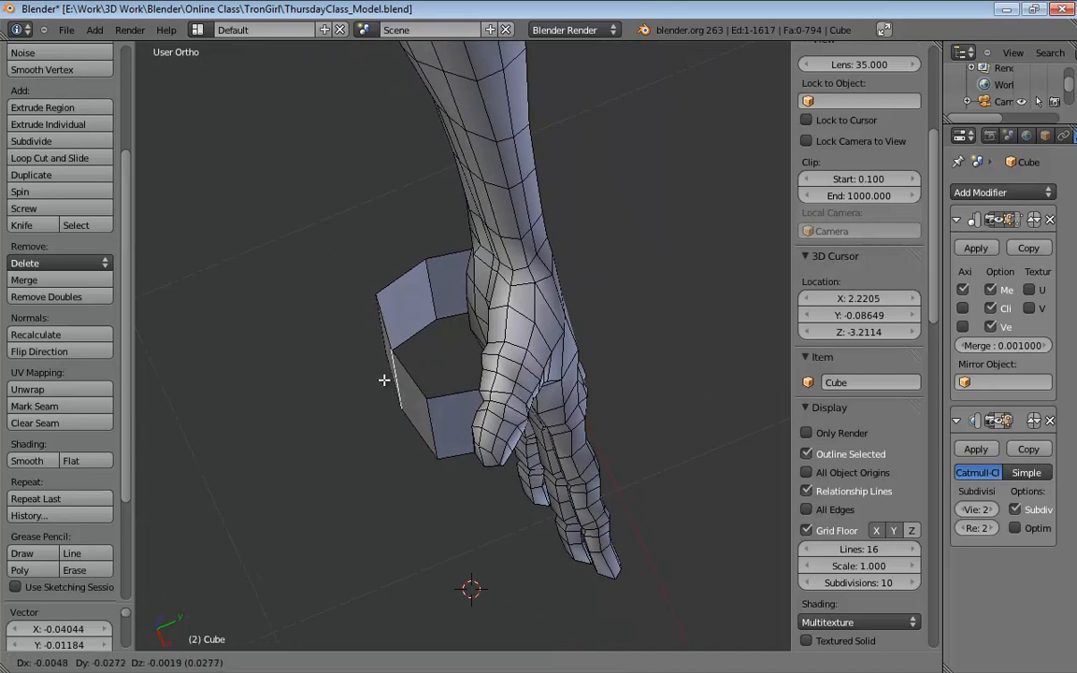
left_click(384, 378)
middle_click_drag(450, 337, 568, 336)
right_click(553, 364)
key("g")
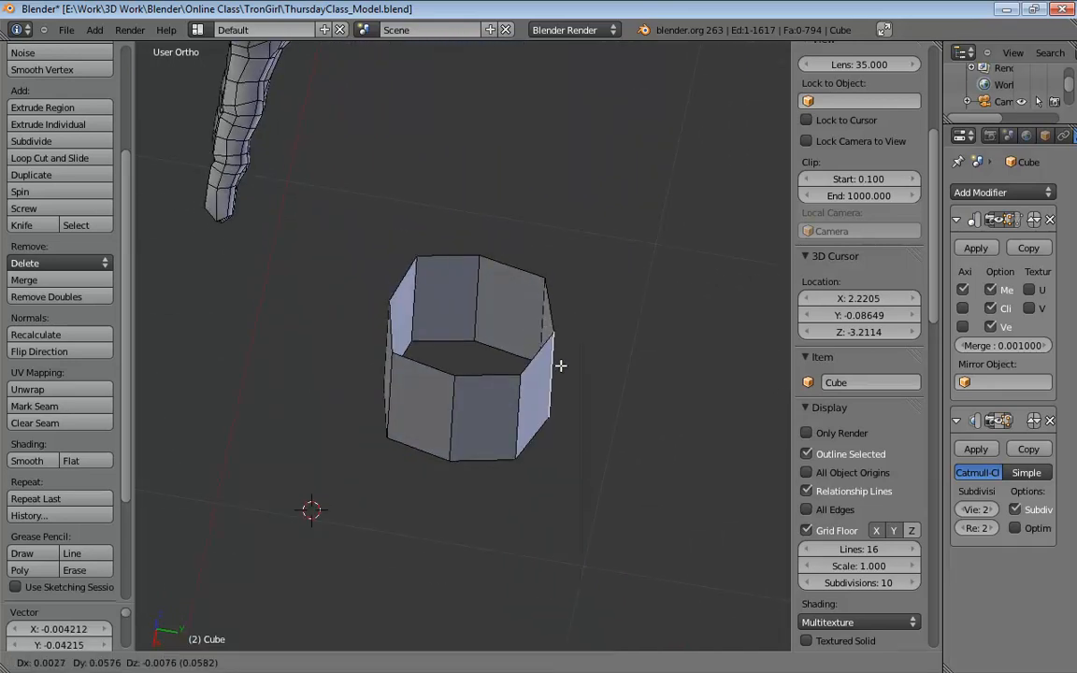
left_click(560, 366)
In front-view wireframe with vertex selection, move the tube's upper-left vertices about 0.052 in X onto the leg outline.
middle_click_drag(391, 357, 574, 277)
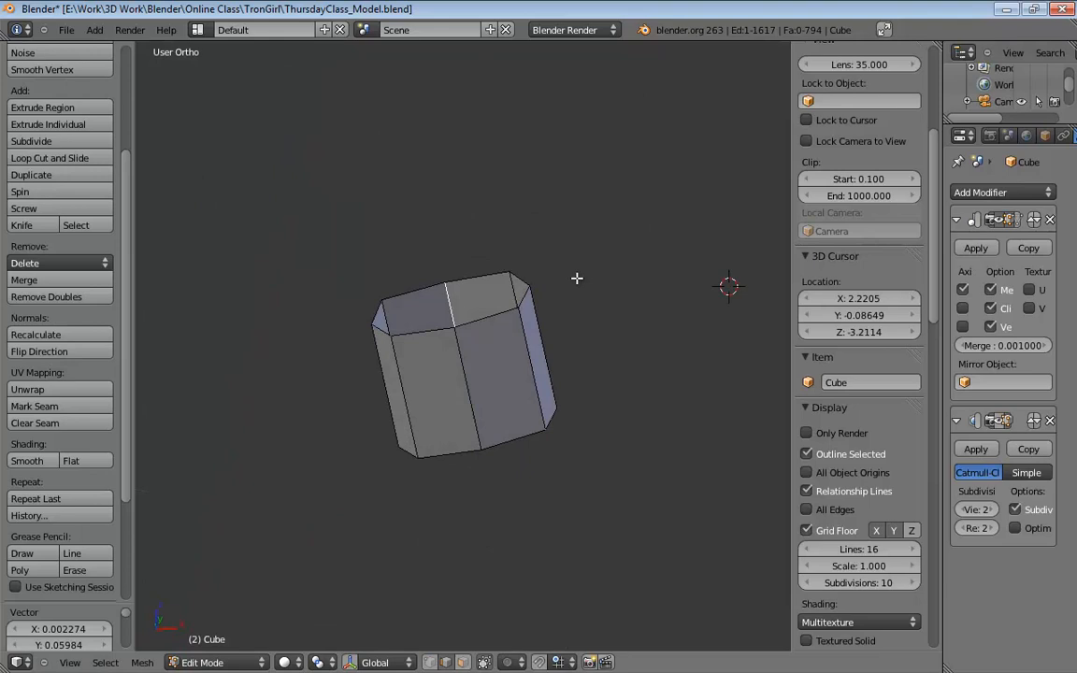
key("KP_1")
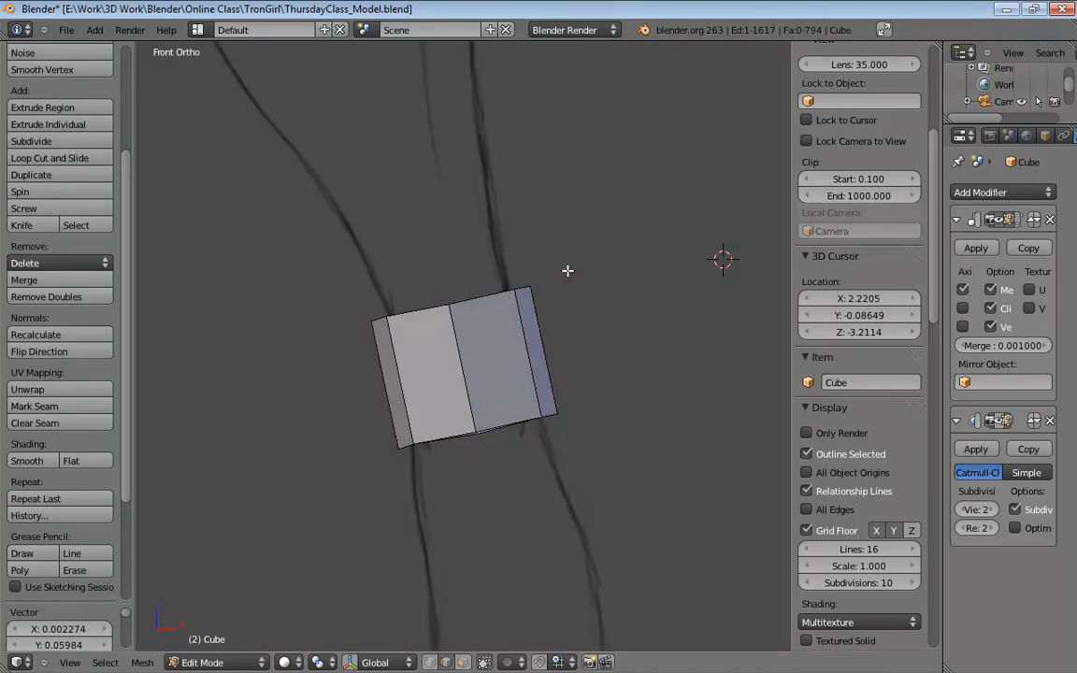
key("z")
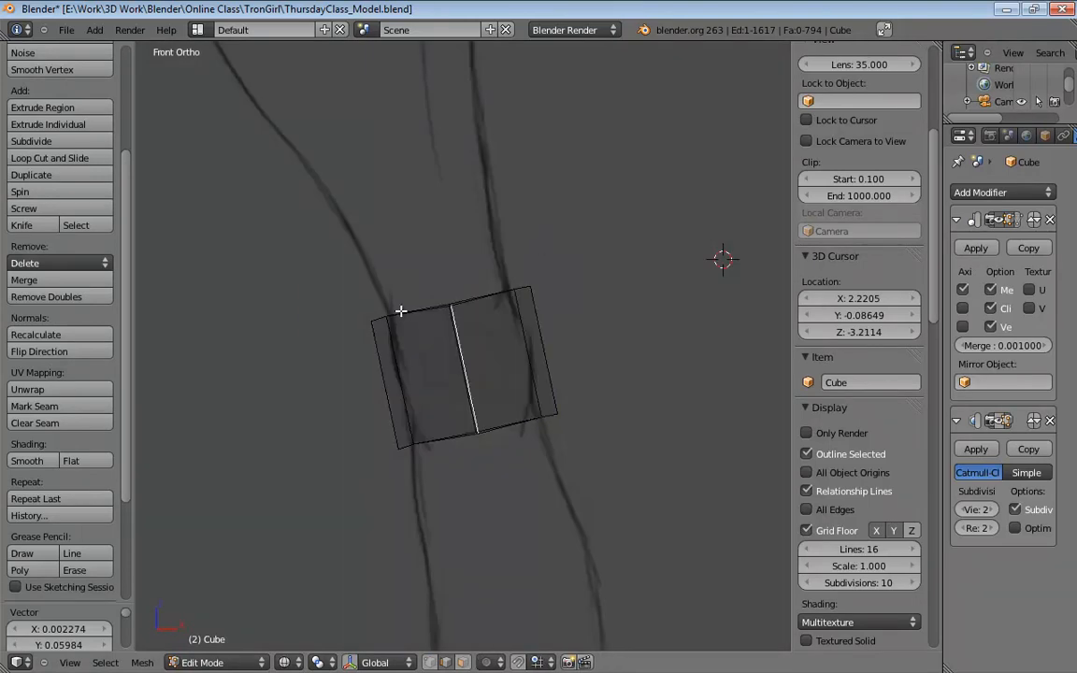
key("ctrl+Tab")
key("1")
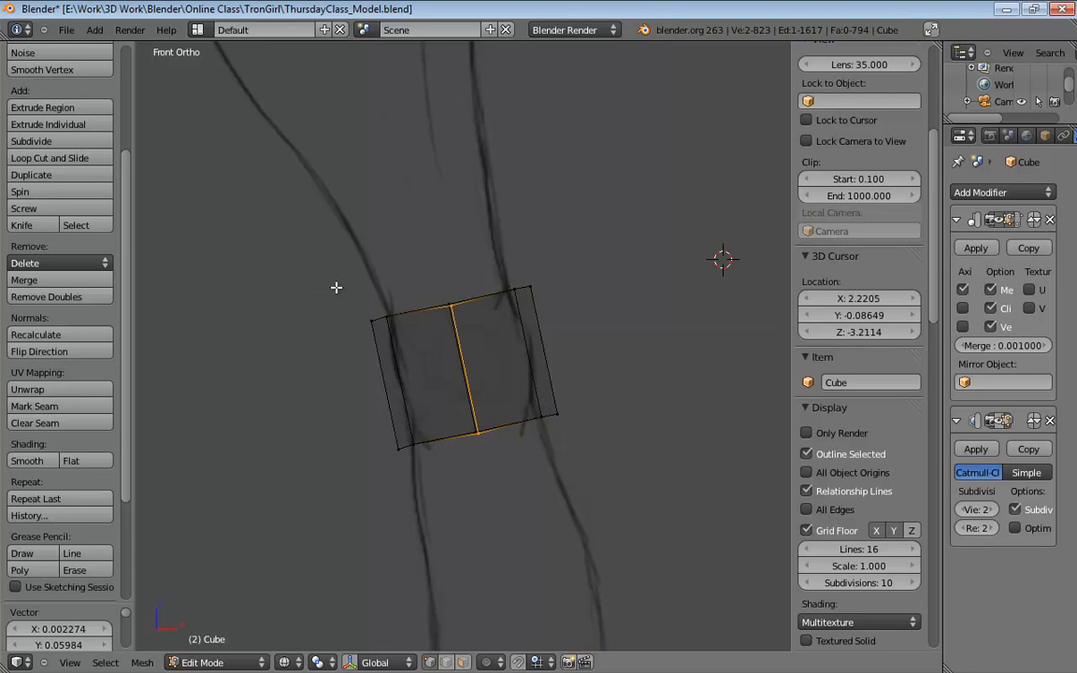
key("a")
key("b")
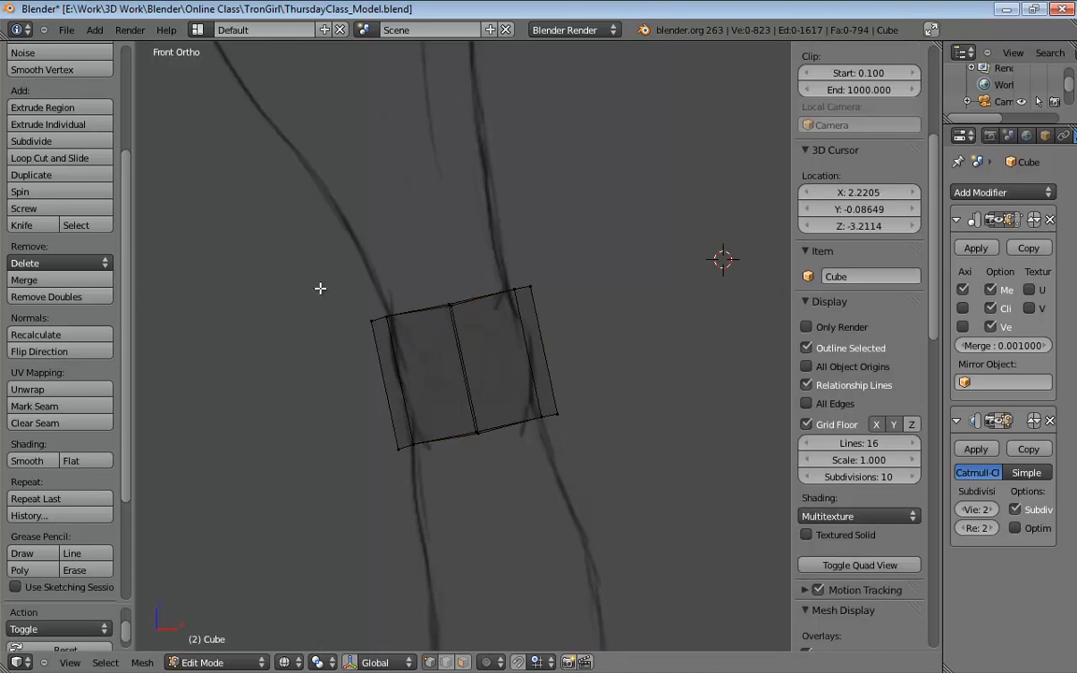
left_click_drag(320, 288, 411, 354)
key("g")
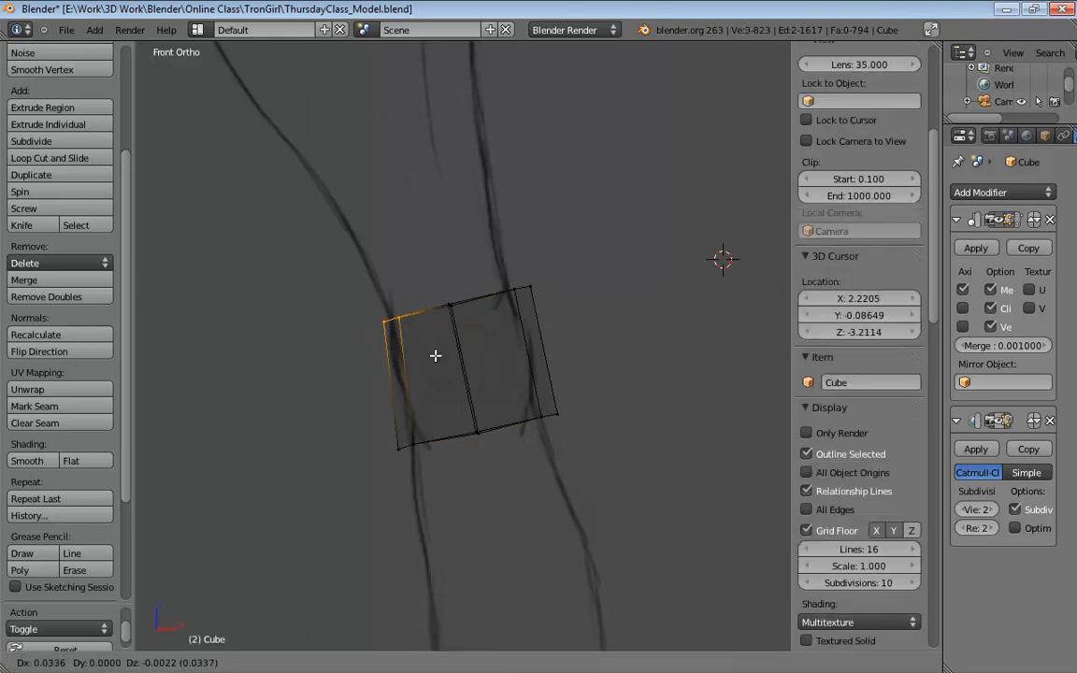
left_click(439, 352)
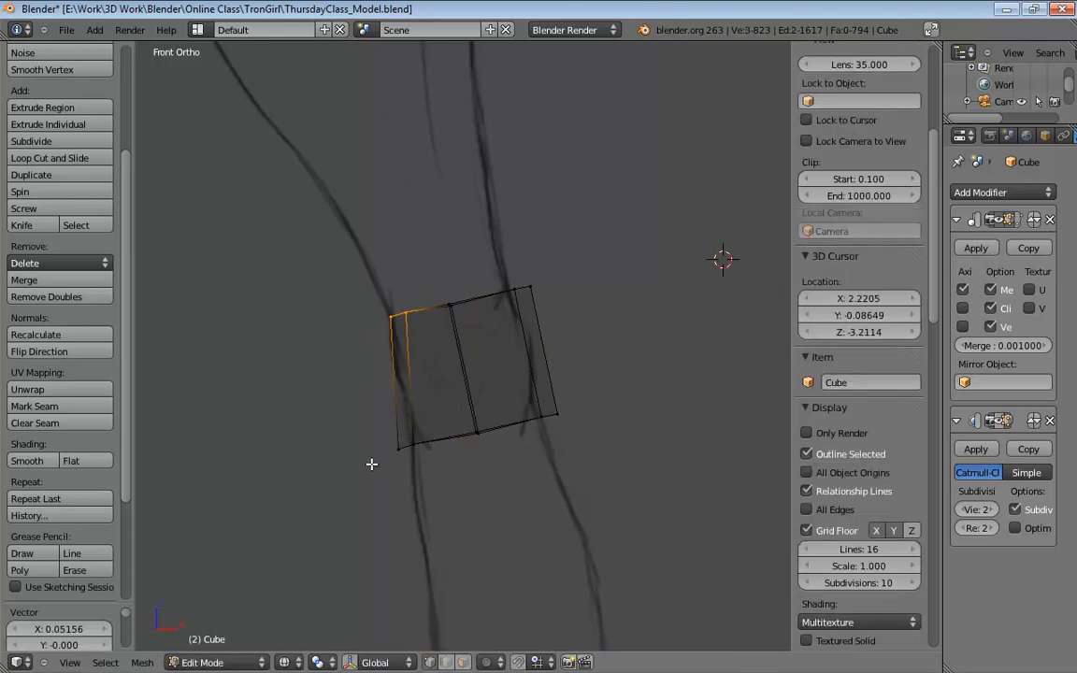
Move the tube's lower-left vertices about 0.043 in X and slightly up onto the leg outline.
key("a")
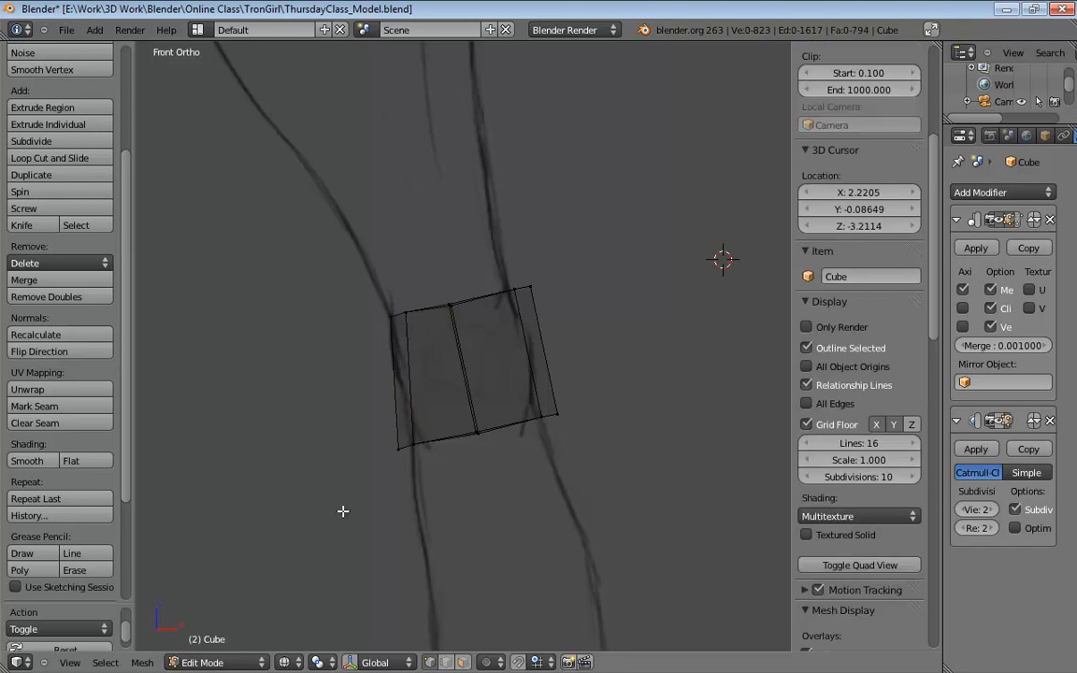
key("b")
left_click_drag(353, 502, 432, 427)
key("g")
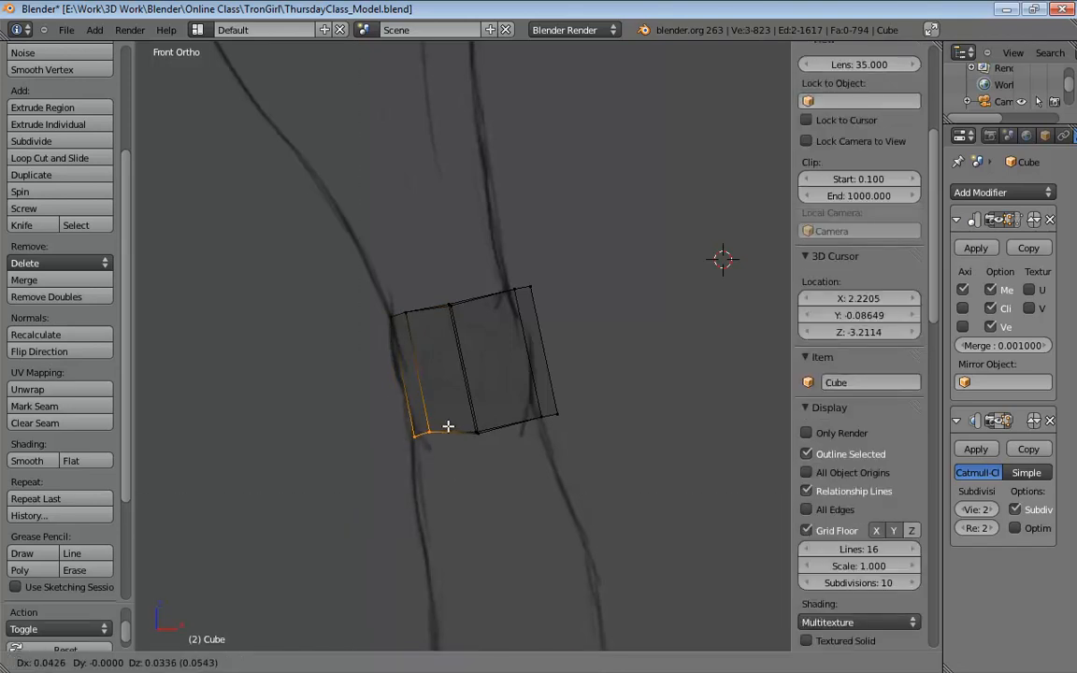
left_click(448, 427)
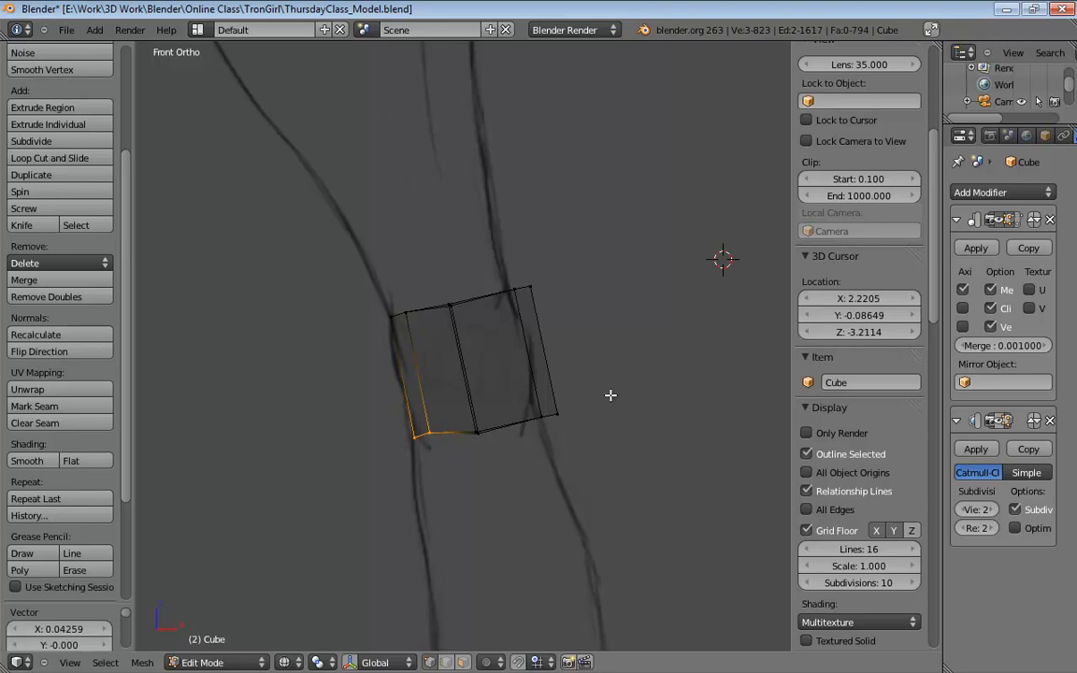
Move the tube's lower-right vertices about -0.056 in X to meet the ankle outline.
key("a")
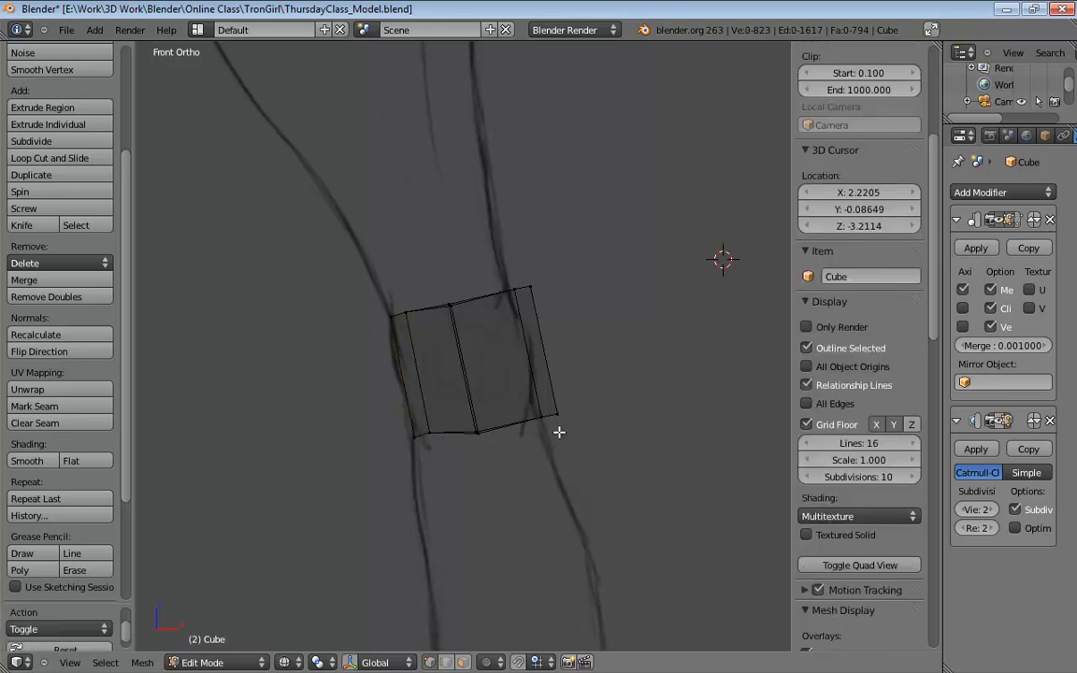
key("b")
left_click_drag(636, 378, 526, 449)
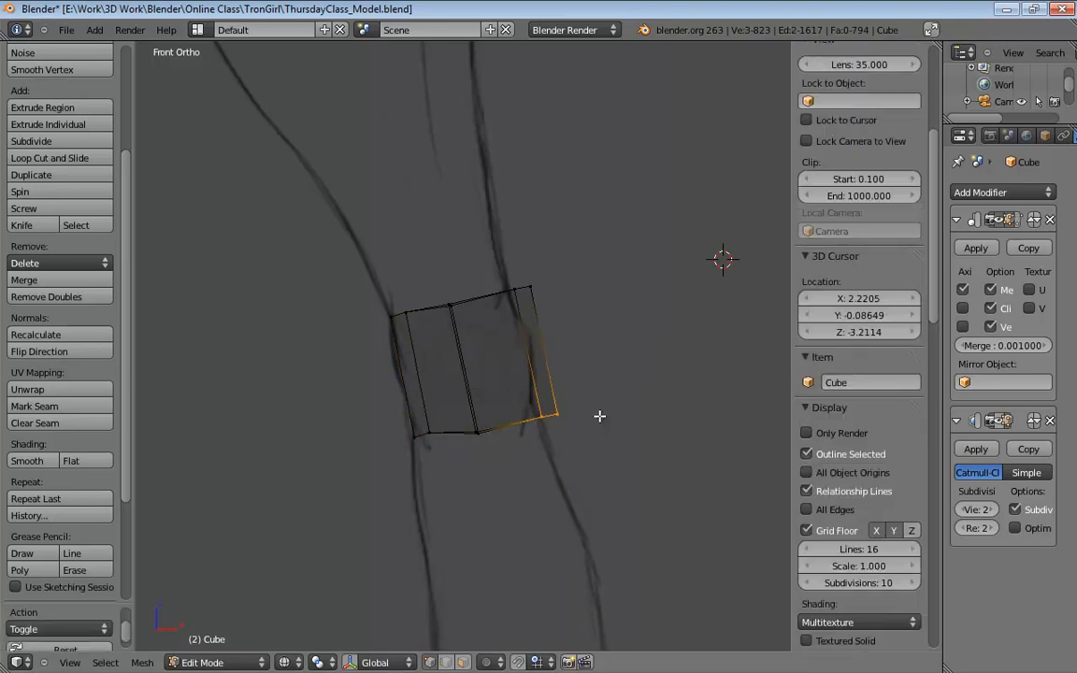
key("g")
left_click(577, 420)
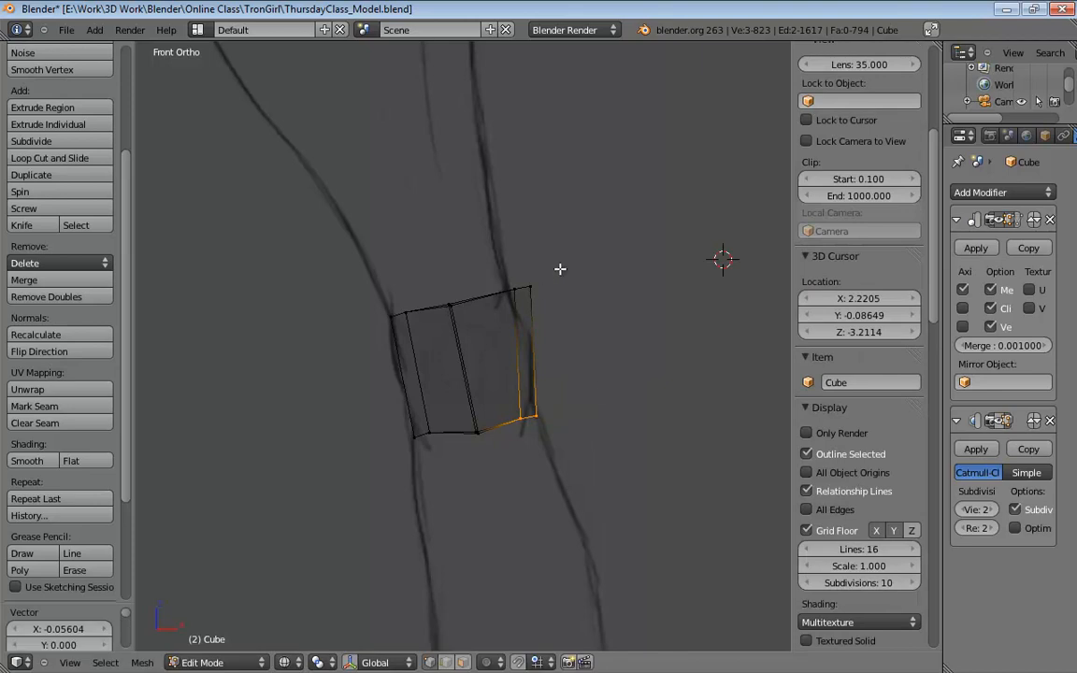
Move the tube's upper-right vertices about -0.06 in X and slightly down onto the leg outline.
key("a")
key("b")
left_click_drag(565, 257, 505, 297)
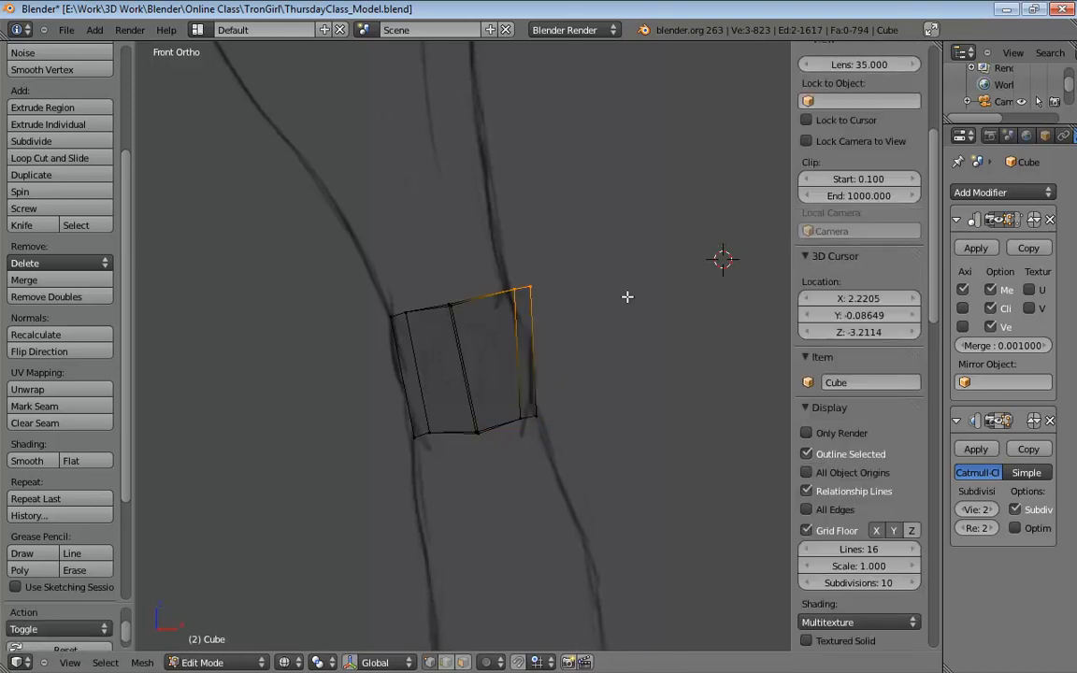
key("g")
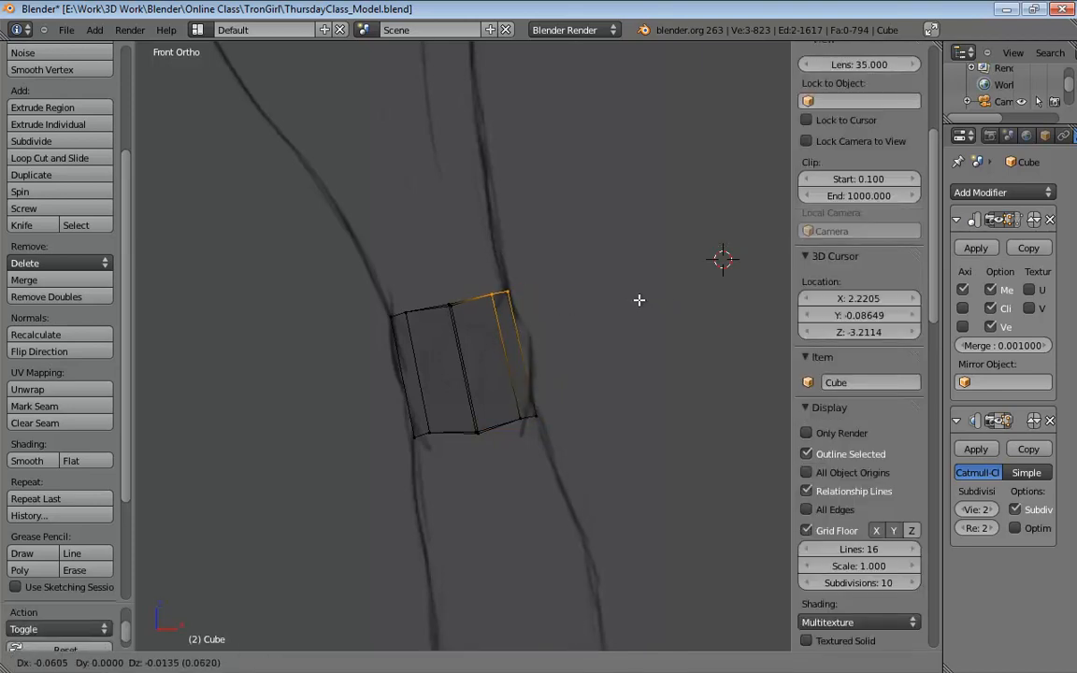
left_click(639, 300)
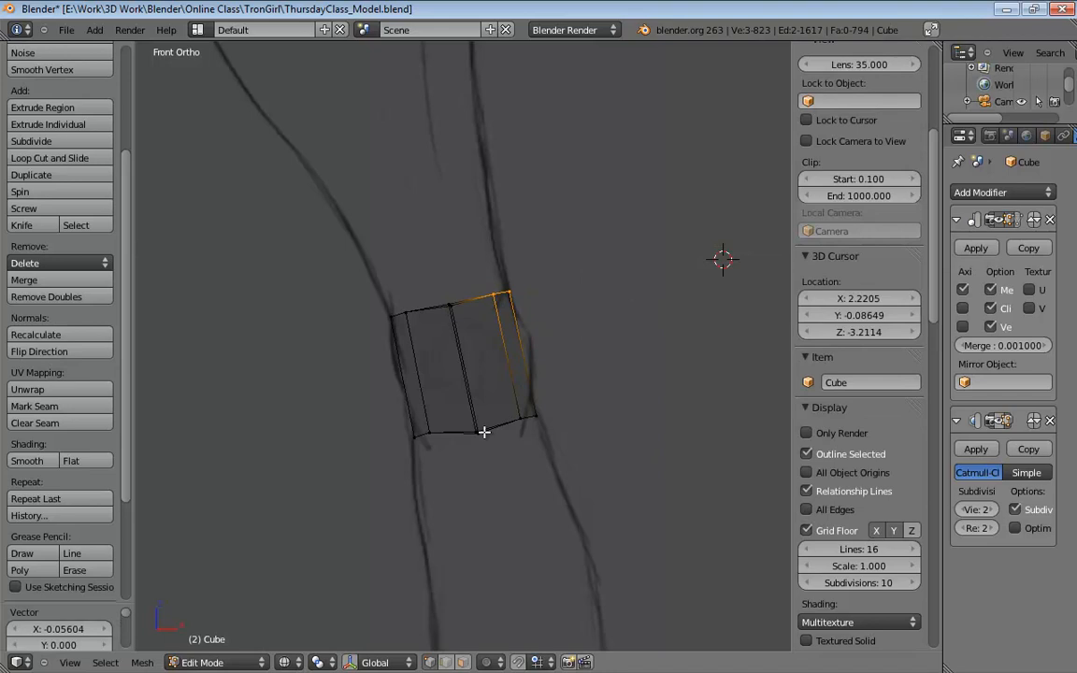
key("g")
left_click(496, 471)
key("b")
left_click_drag(509, 466, 469, 423)
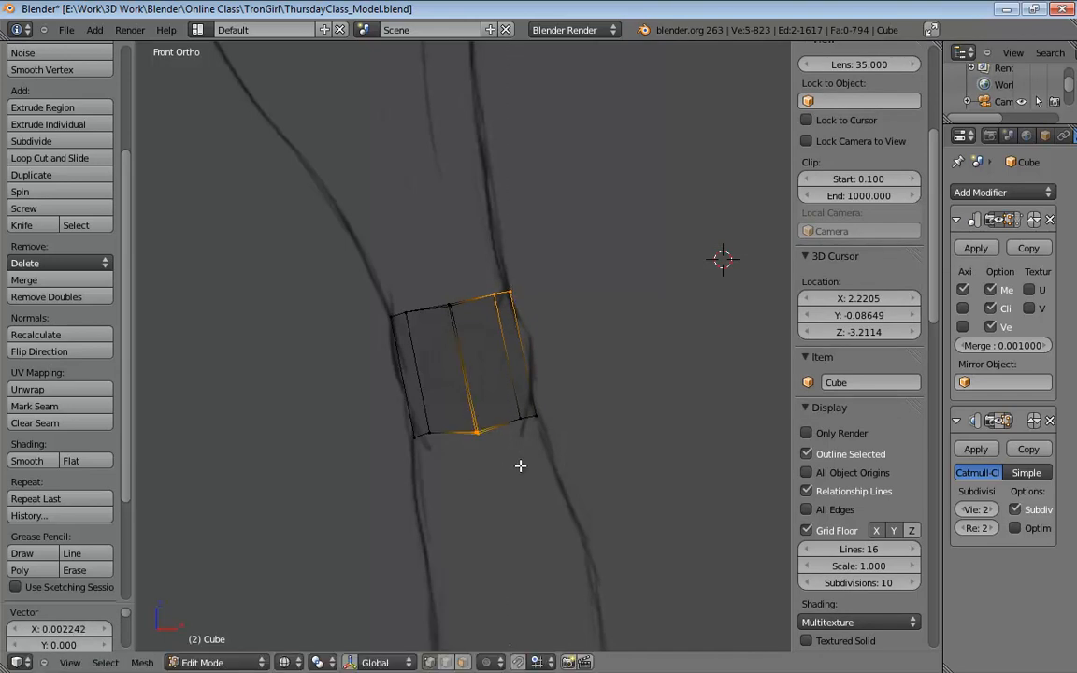
key("g")
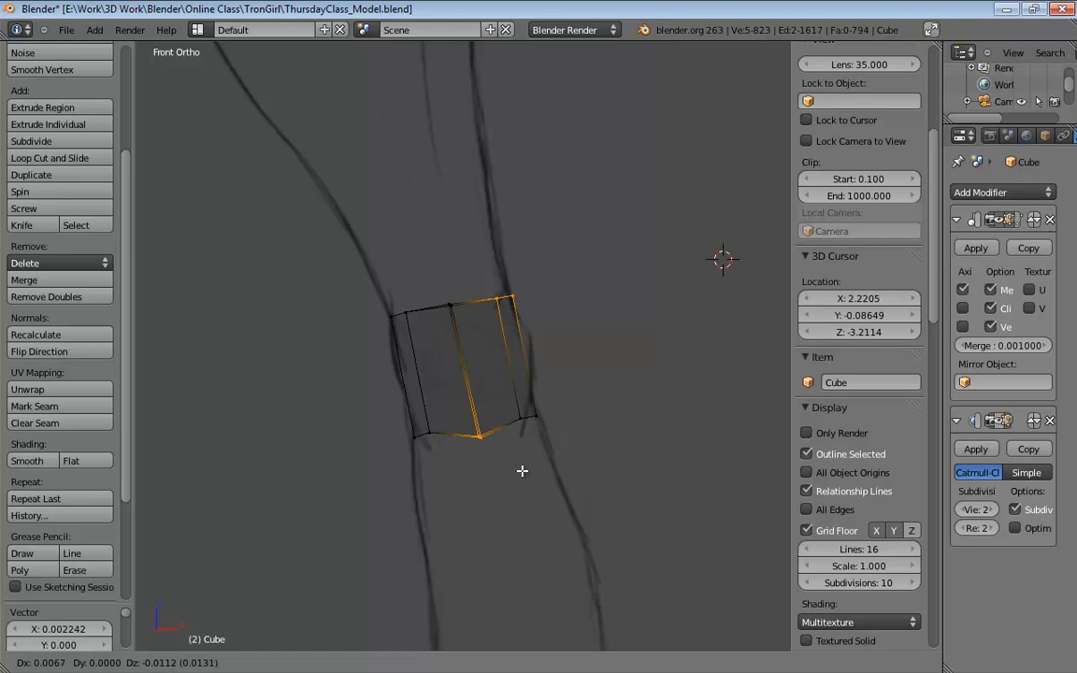
left_click(538, 478)
key("a")
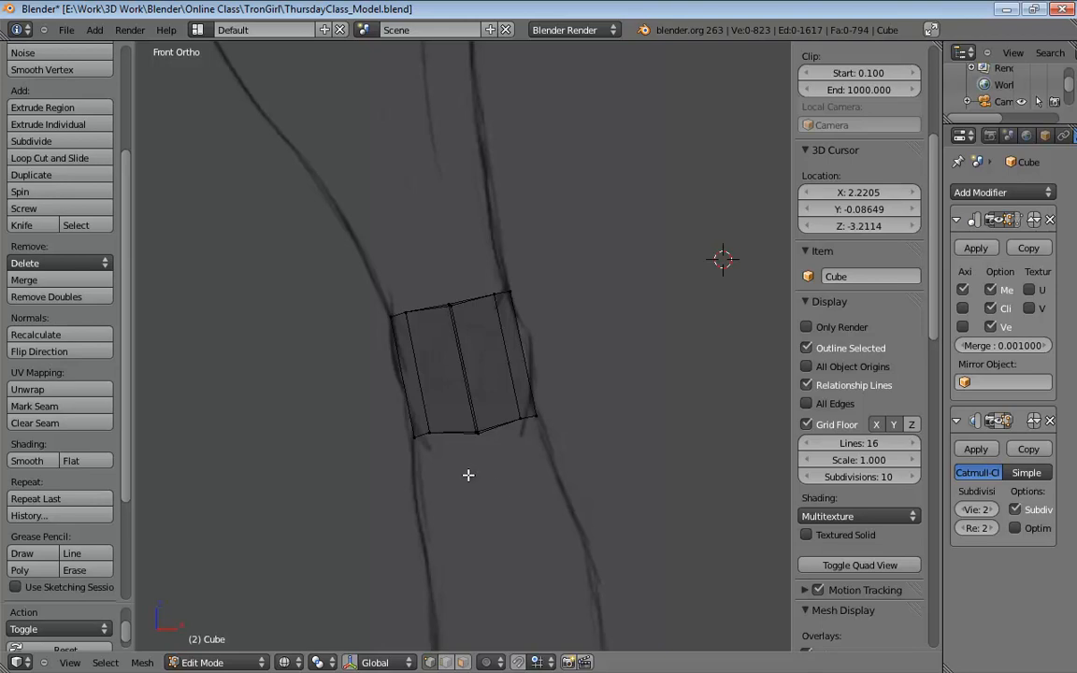
Raise the tube's bottom middle vertices about 0.07 in Z in the front view.
key("b")
left_click_drag(467, 468, 492, 422)
key("g")
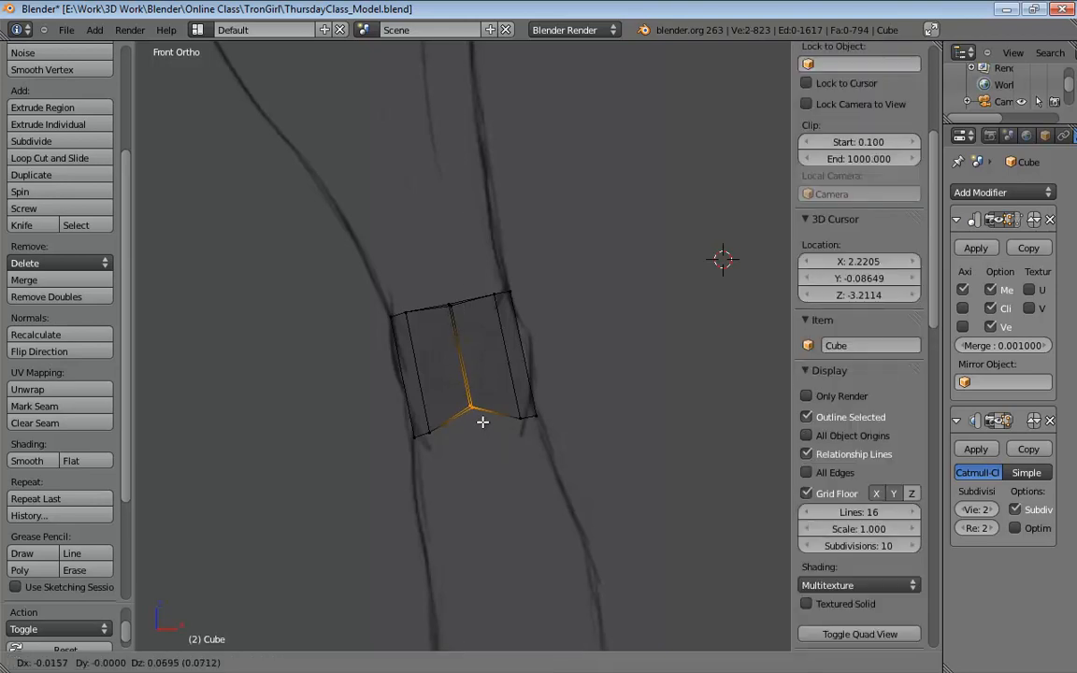
left_click(482, 422)
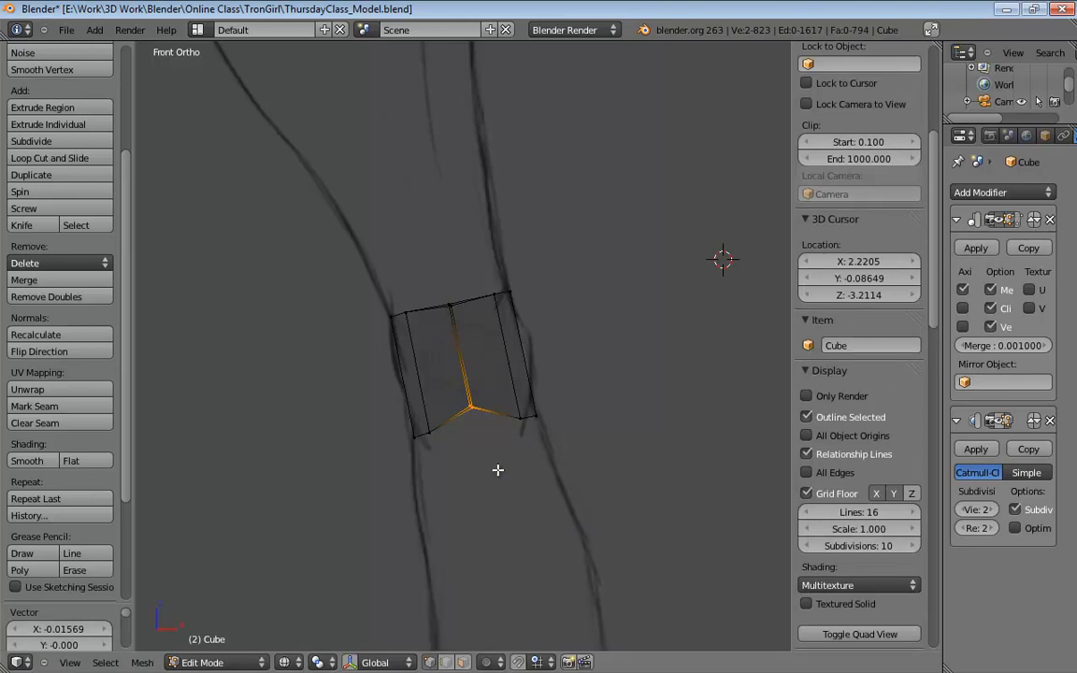
Raise the two vertices beside the tube's lower-left corner slightly so the bottom edge arches toward the middle.
right_click(430, 432)
key("g")
left_click(427, 418)
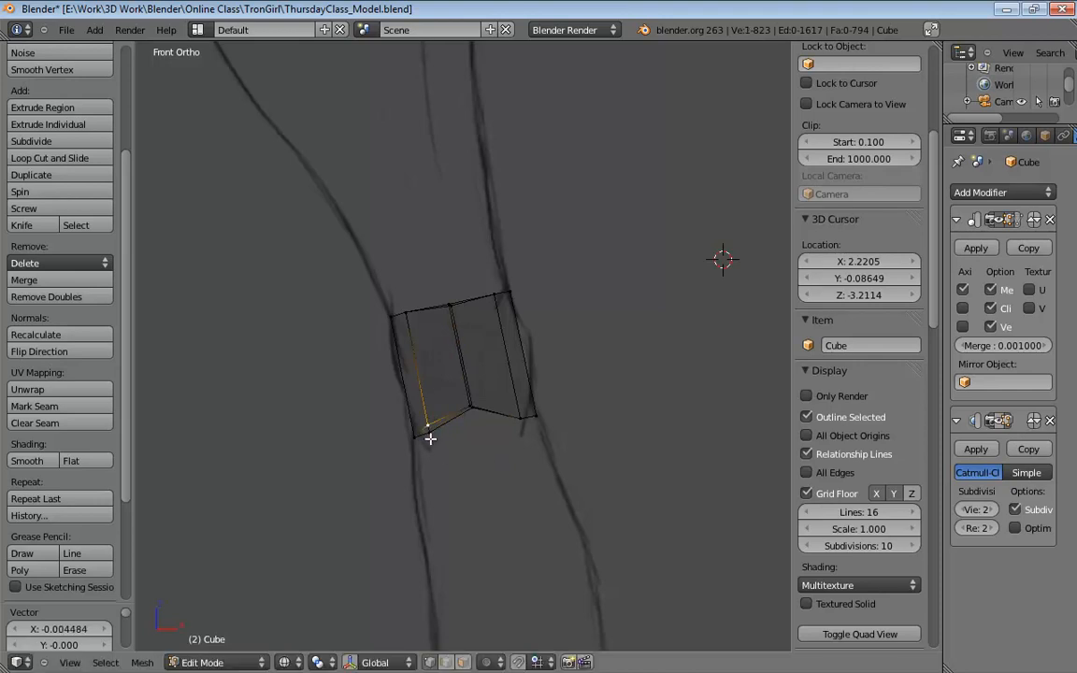
right_click(430, 434)
key("g")
left_click(430, 422)
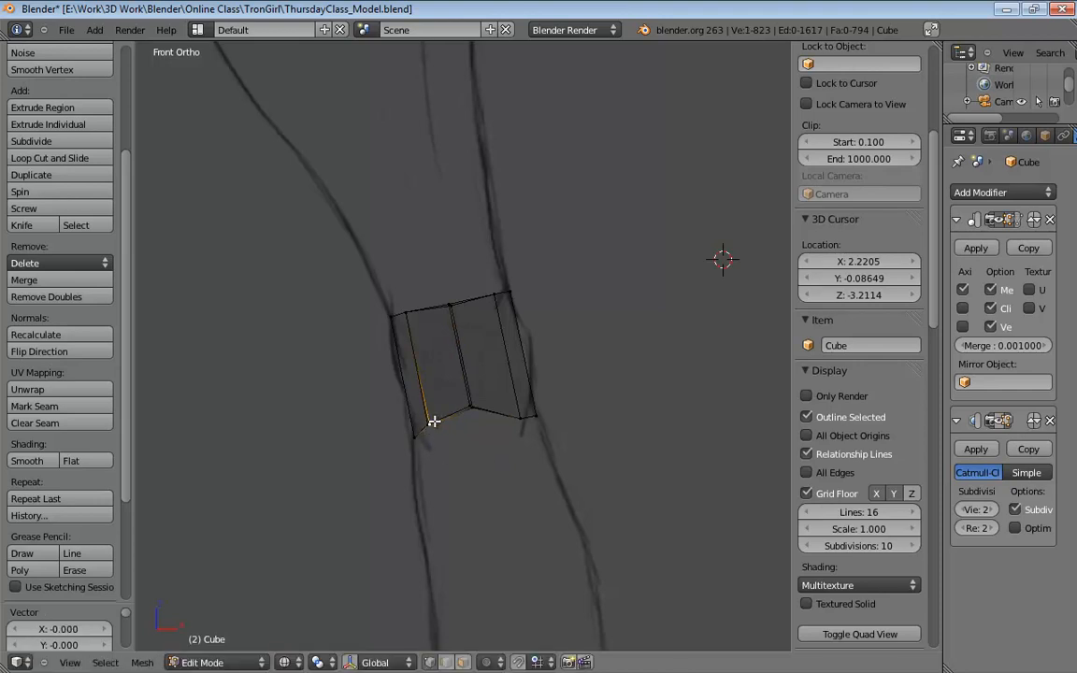
Raise the two inner vertices beside the tube's lower-right corner about 0.025 in Z.
right_click(521, 416)
key("g")
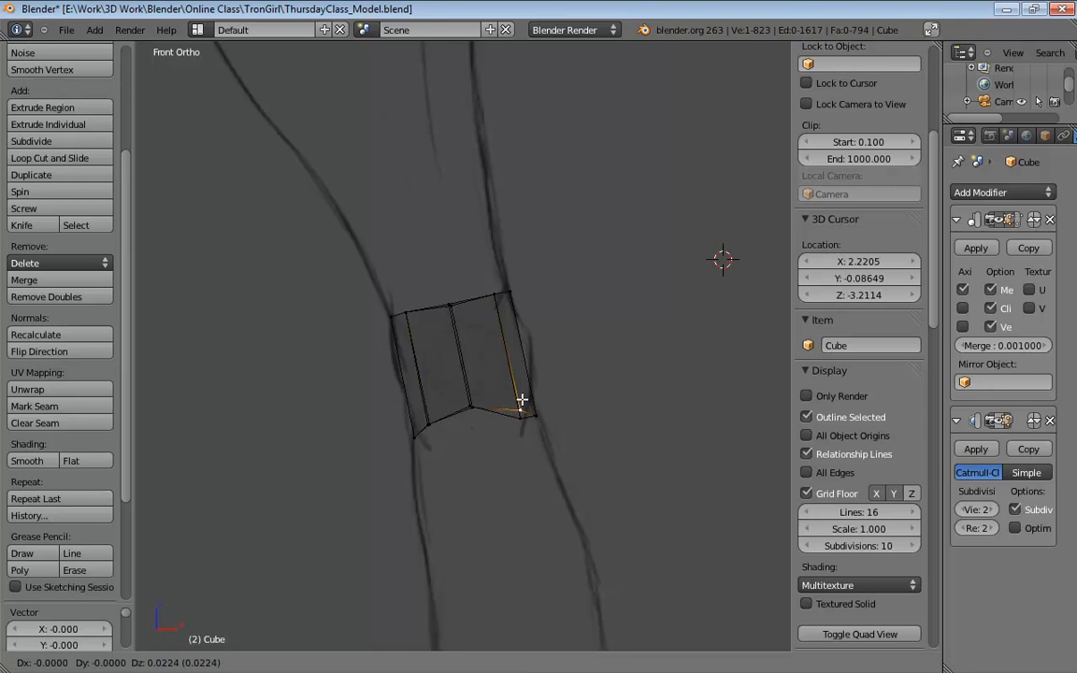
left_click(520, 422)
key("g")
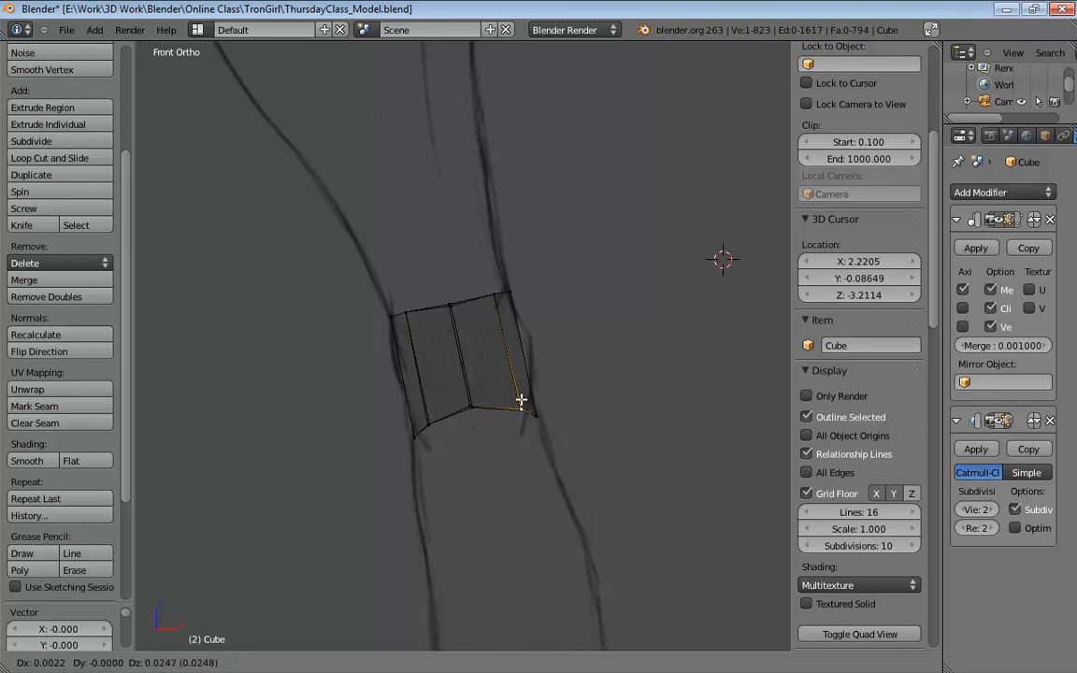
left_click(520, 399)
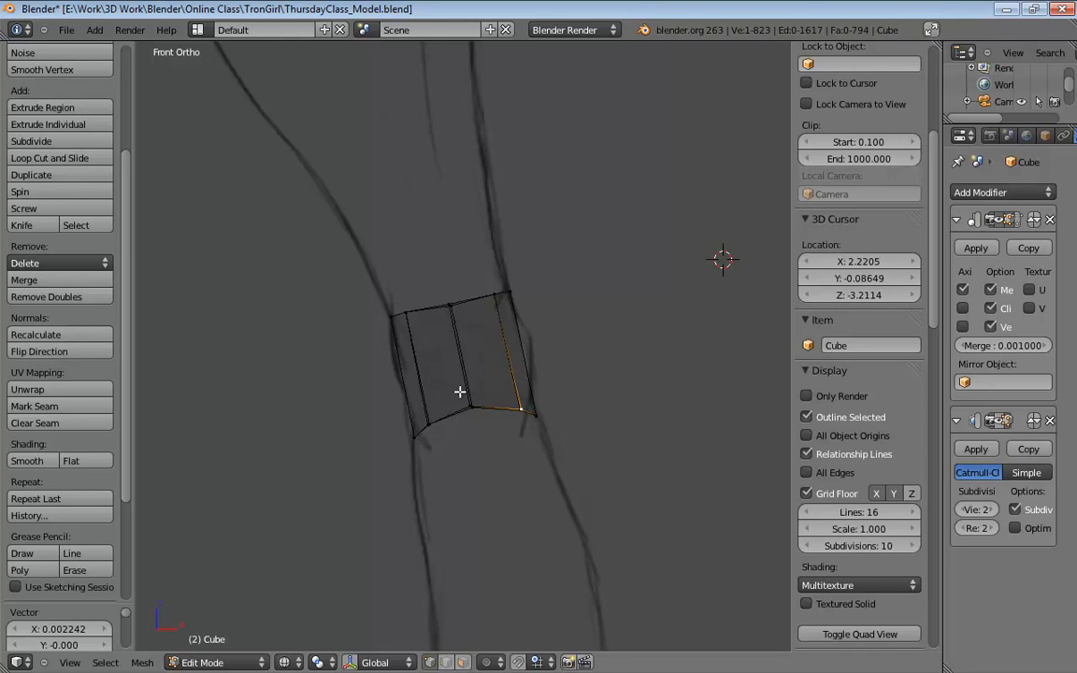
Lower the outer and inner vertices at the tube's upper-left corner about 0.03 in Z.
right_click(393, 318)
key("g")
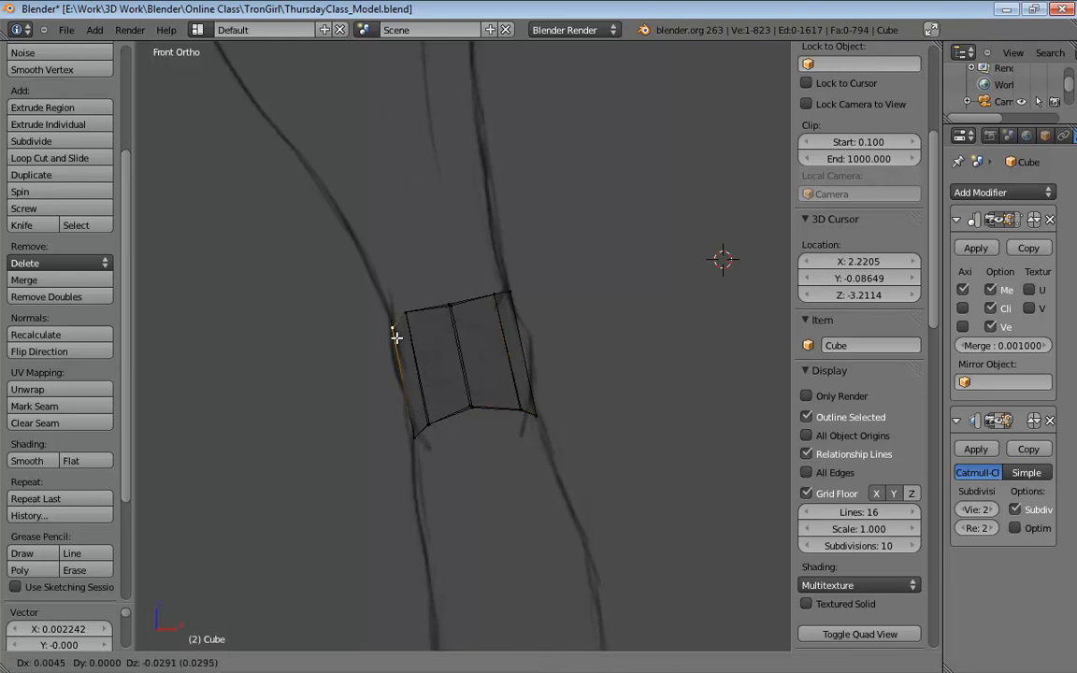
left_click(409, 317)
key("g")
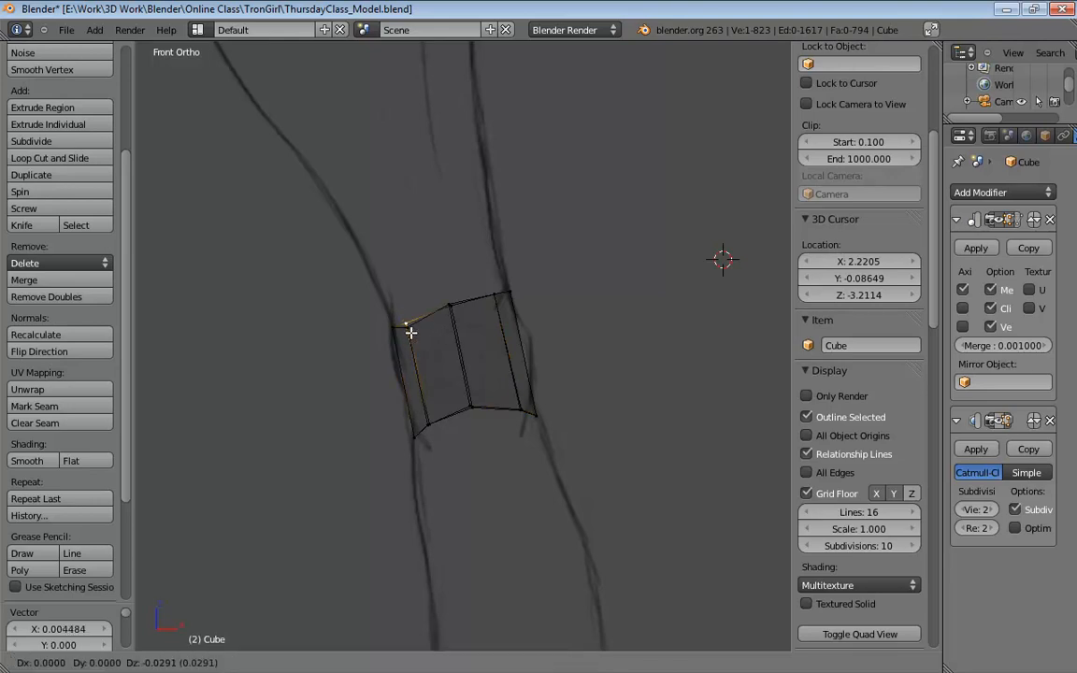
left_click(409, 330)
Lower the tube's upper middle and upper-right vertices slightly, moving the outermost one about -0.016 in Z.
right_click(451, 307)
key("g")
left_click(456, 320)
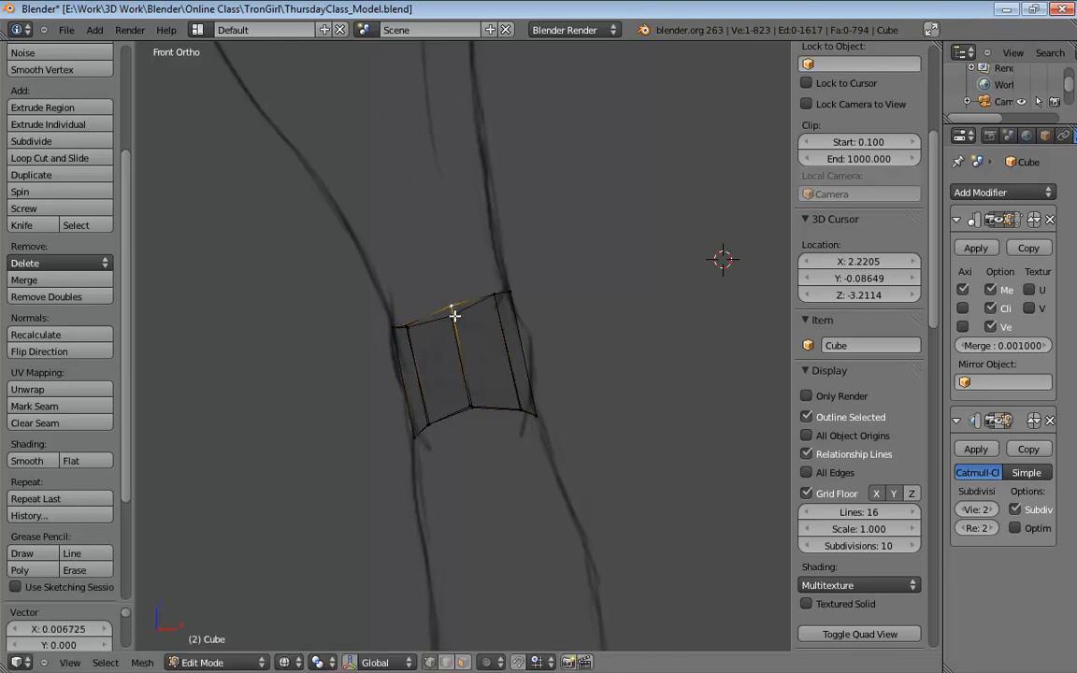
right_click(495, 300)
key("g")
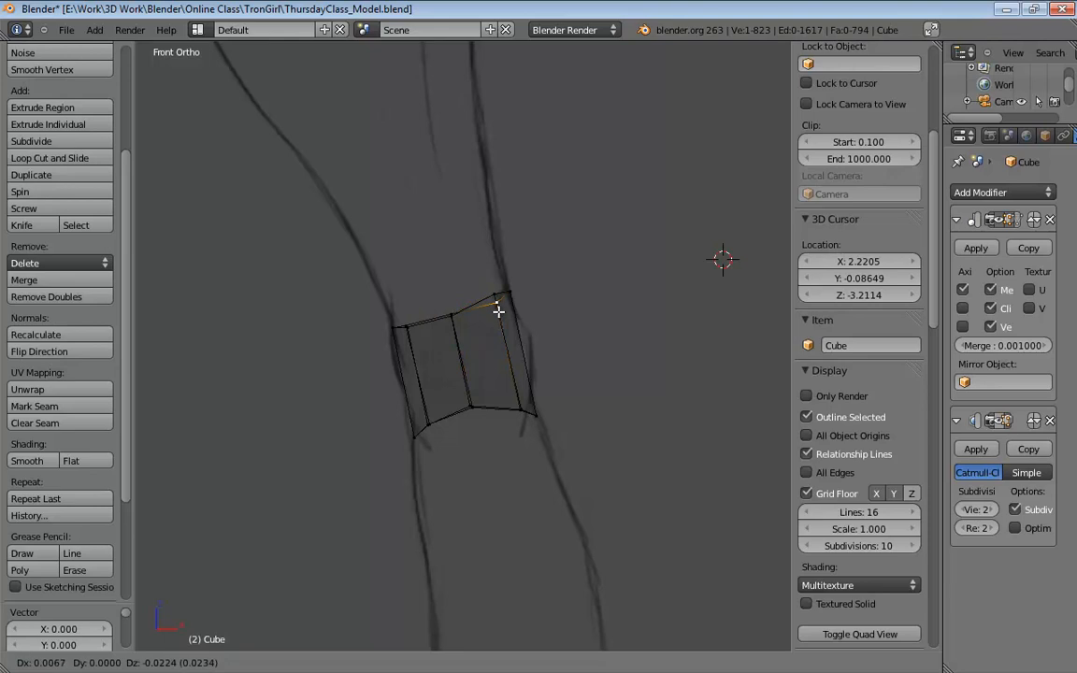
left_click(501, 305)
key("g")
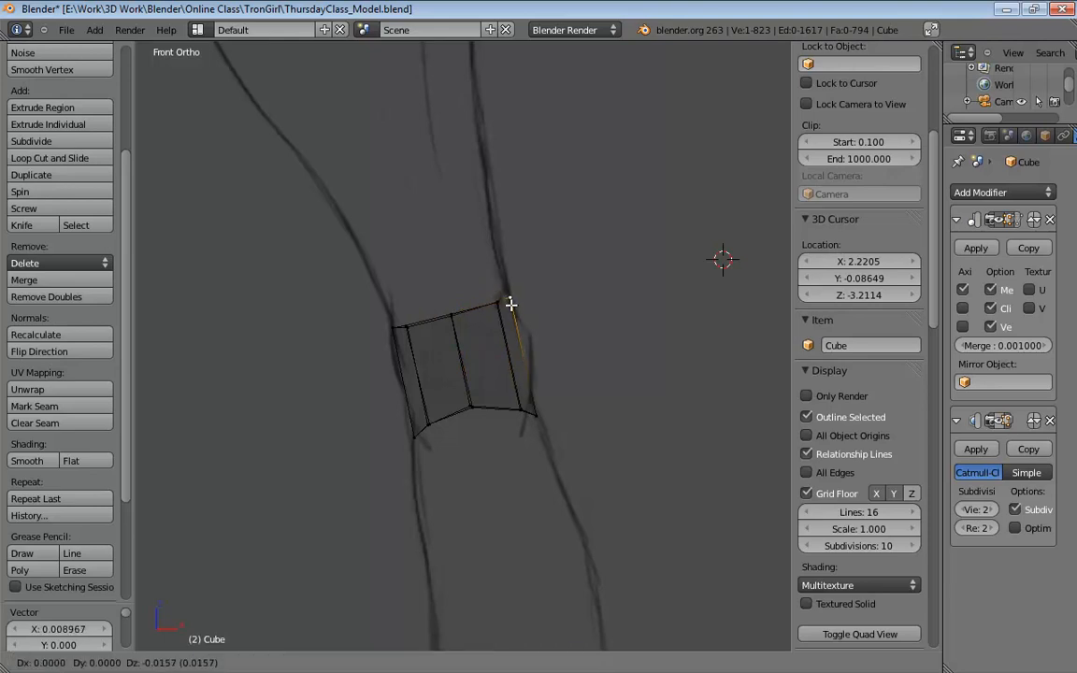
left_click(511, 304)
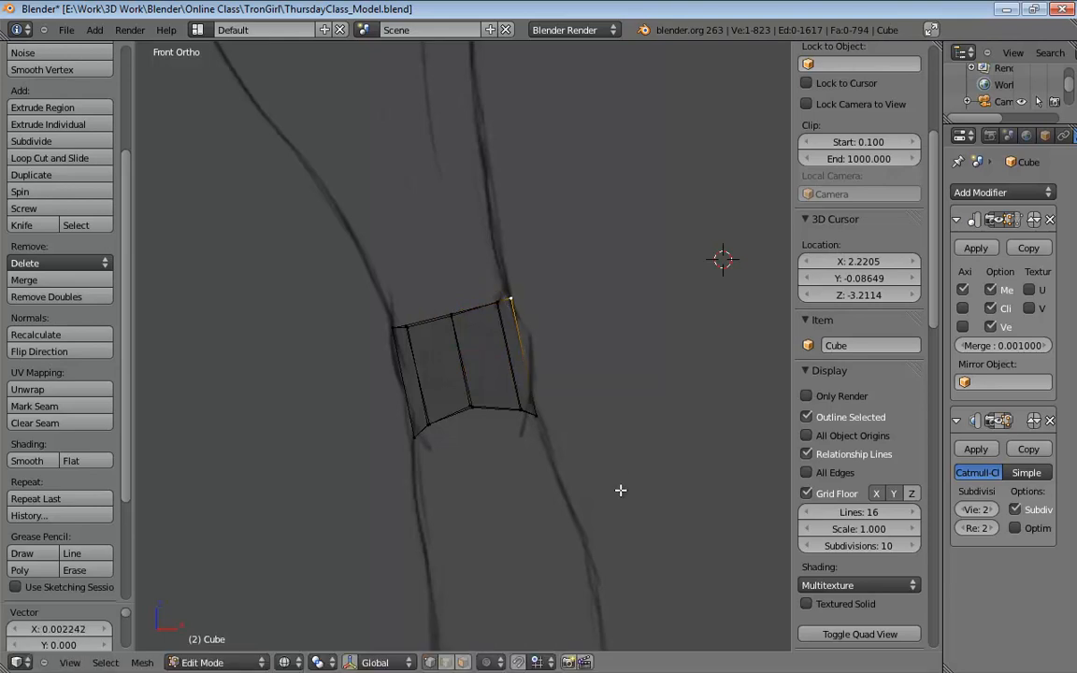
Examine the ankle tube's shape from several angles around it.
mouse_move(620, 489)
middle_mouse_down("shift")
mouse_move(571, 331)
mouse_move(601, 341)
mouse_move(369, 344)
mouse_move(601, 351)
middle_mouse_up("shift")
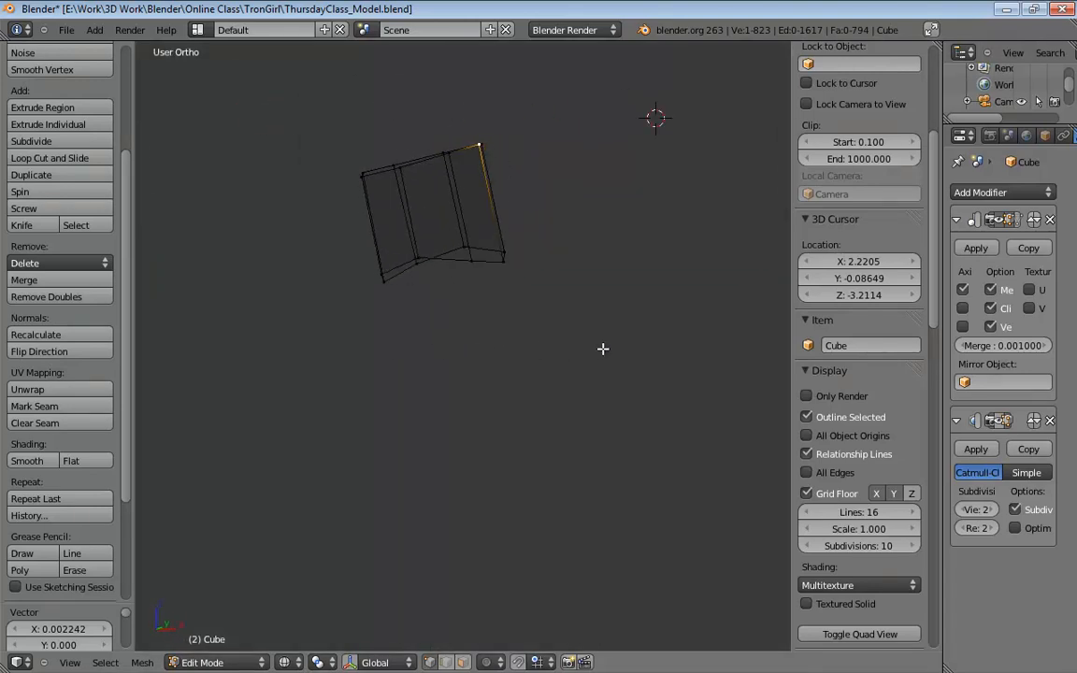
middle_click_drag(493, 260, 496, 293)
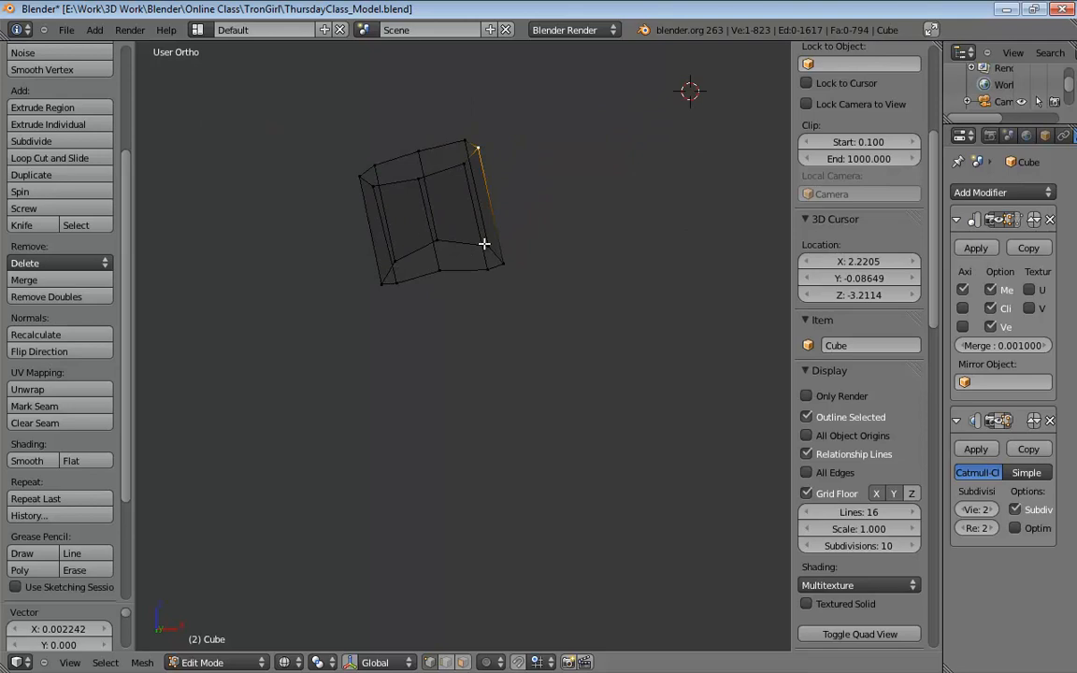
middle_click_drag(584, 401, 298, 452)
middle_click_drag(548, 379, 473, 283)
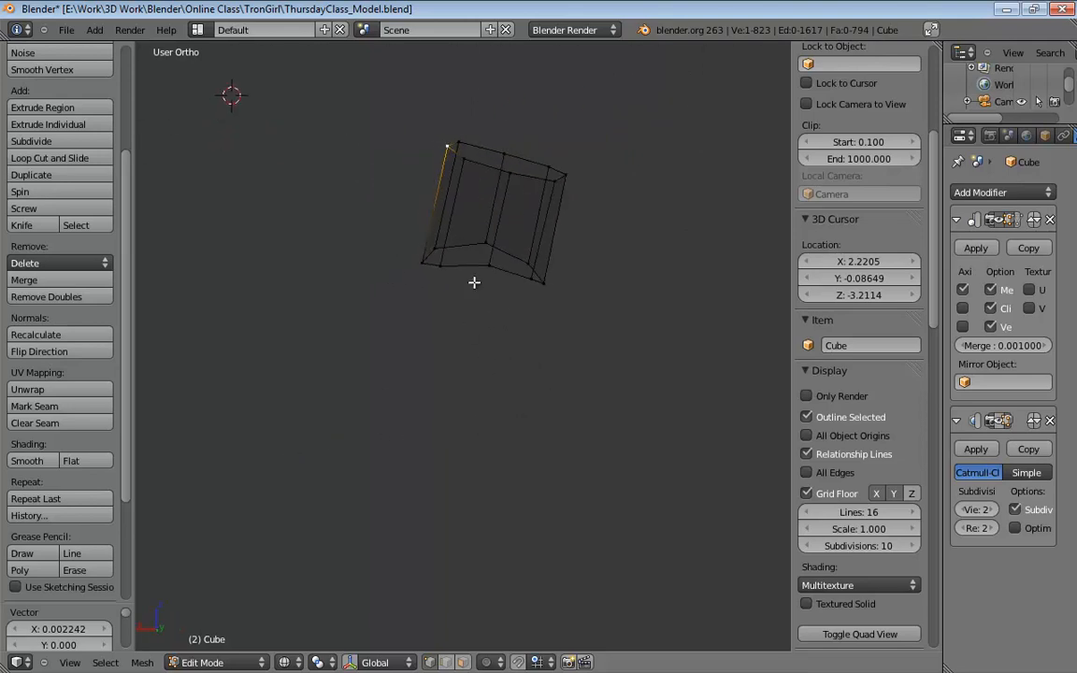
middle_click_drag(551, 313, 577, 325)
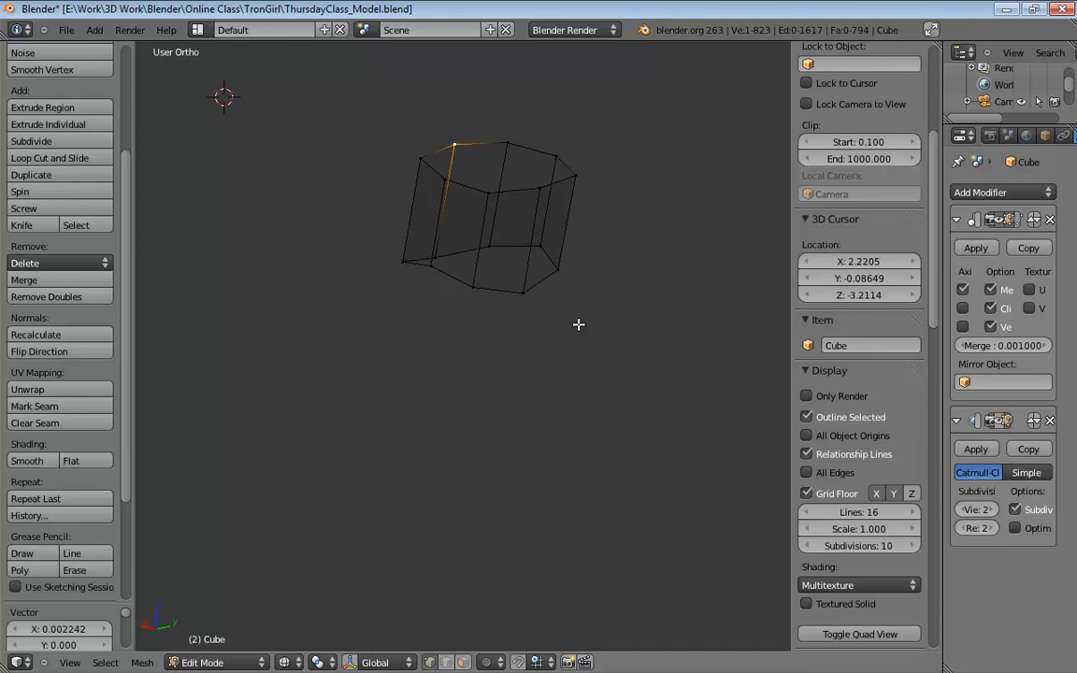
middle_click_drag(578, 324, 627, 363)
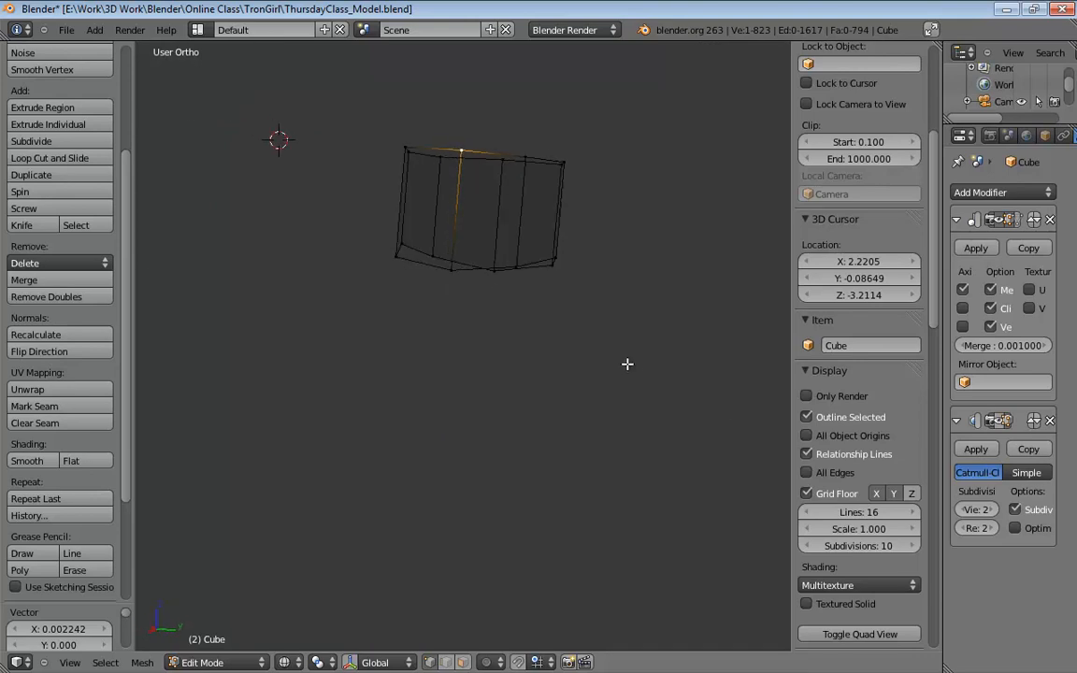
middle_click_drag(512, 307, 489, 277)
Select the four rear edges of the tube's bottom rim and extrude them down to the base of the heel in the right view.
right_click(491, 261)
middle_click_drag(533, 328, 495, 317)
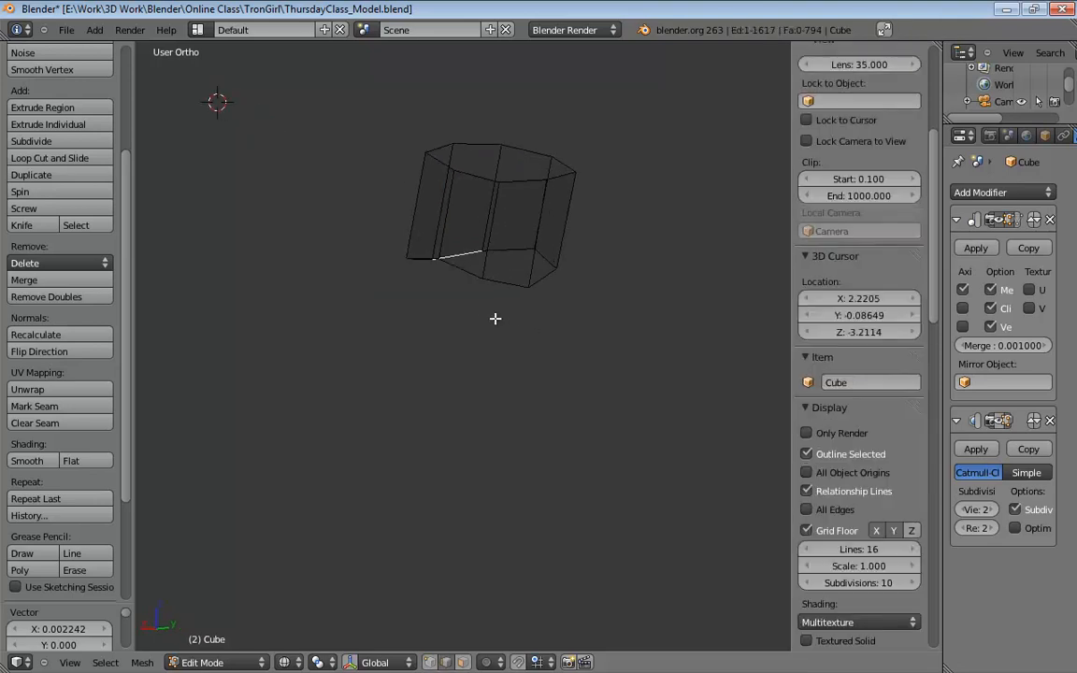
right_click(509, 249, "shift")
middle_click_drag(559, 343, 500, 248)
right_click(500, 248, "shift")
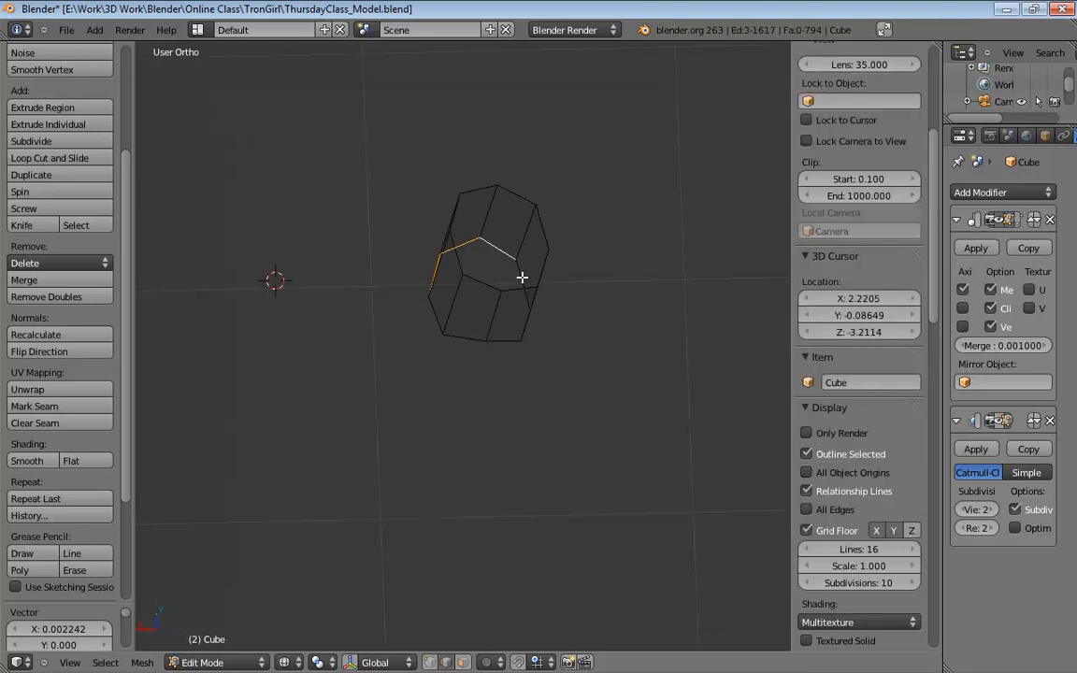
right_click(521, 277, "shift")
middle_click_drag(475, 360, 639, 480)
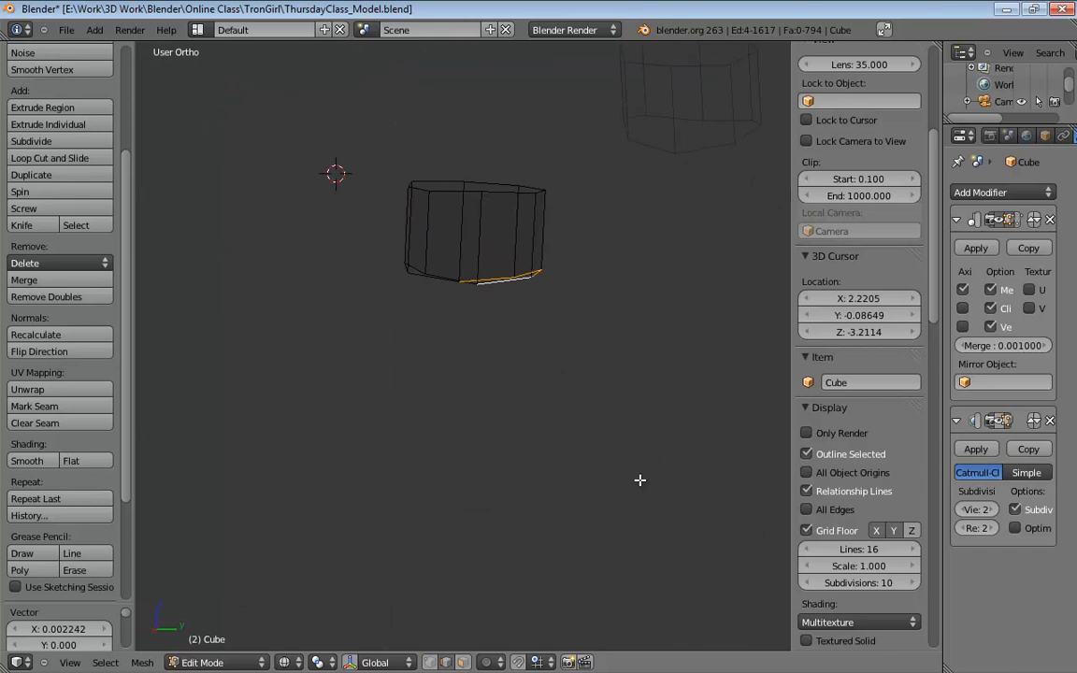
key("KP_3")
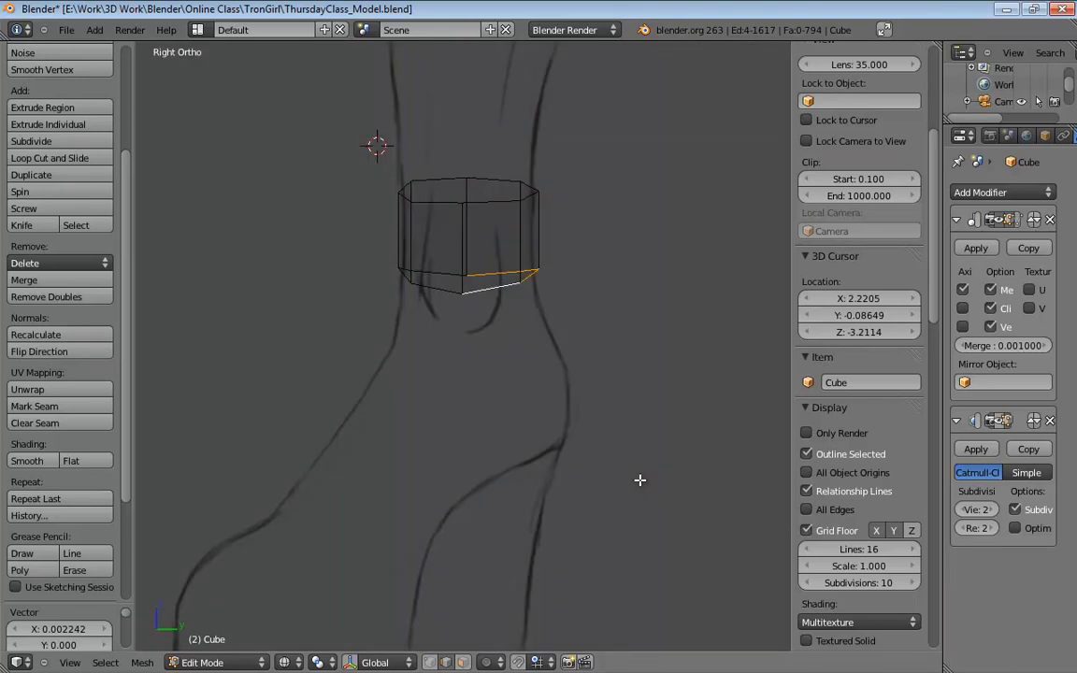
key("e")
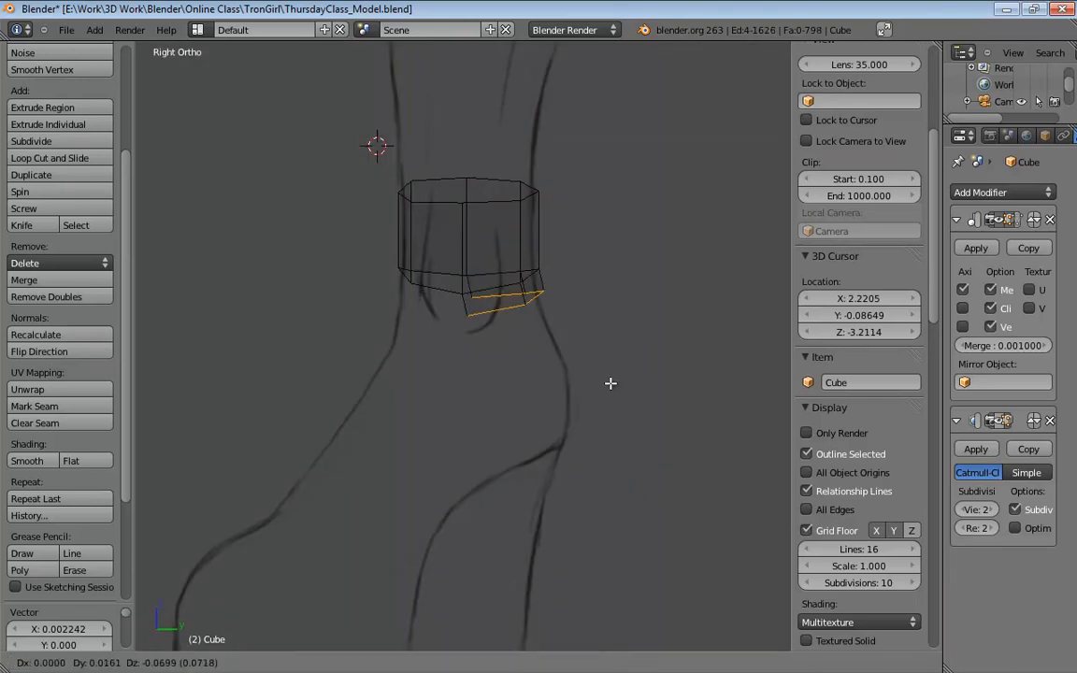
left_click(632, 531)
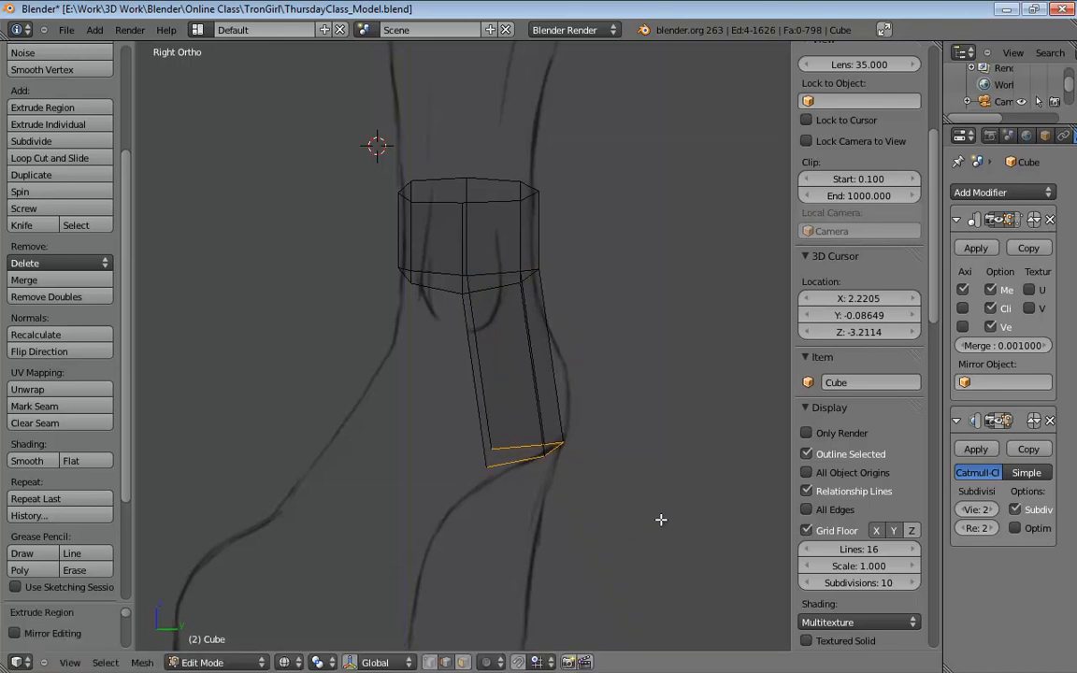
In the front view, move the extruded heel edges about 0.108 in X to follow the foot's slant.
key("KP_1")
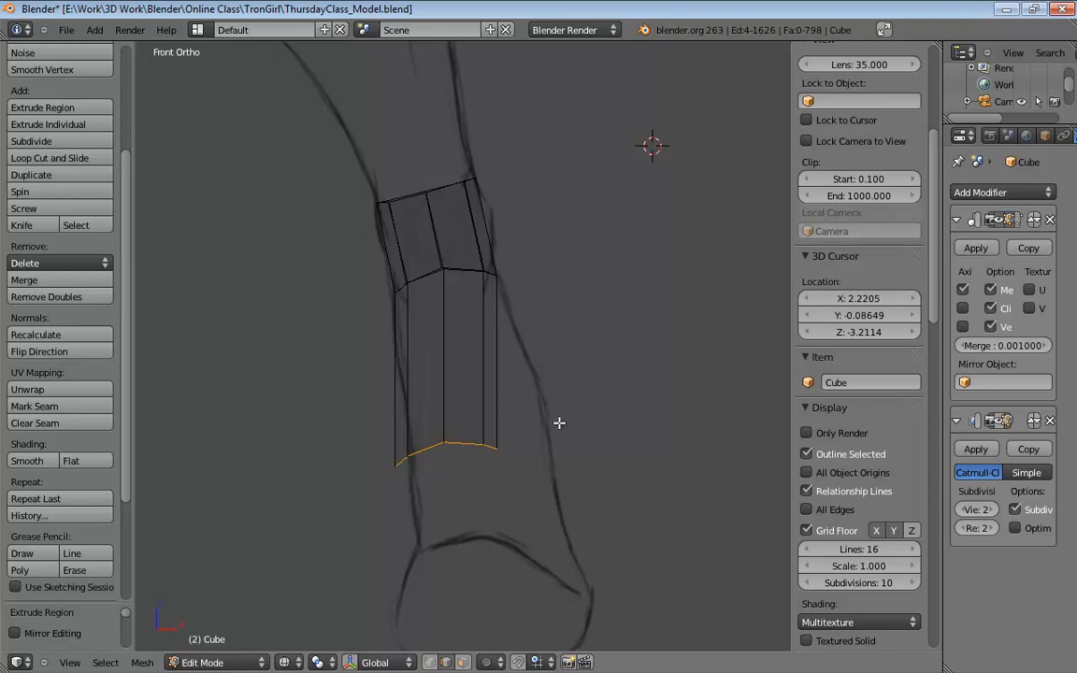
key("g")
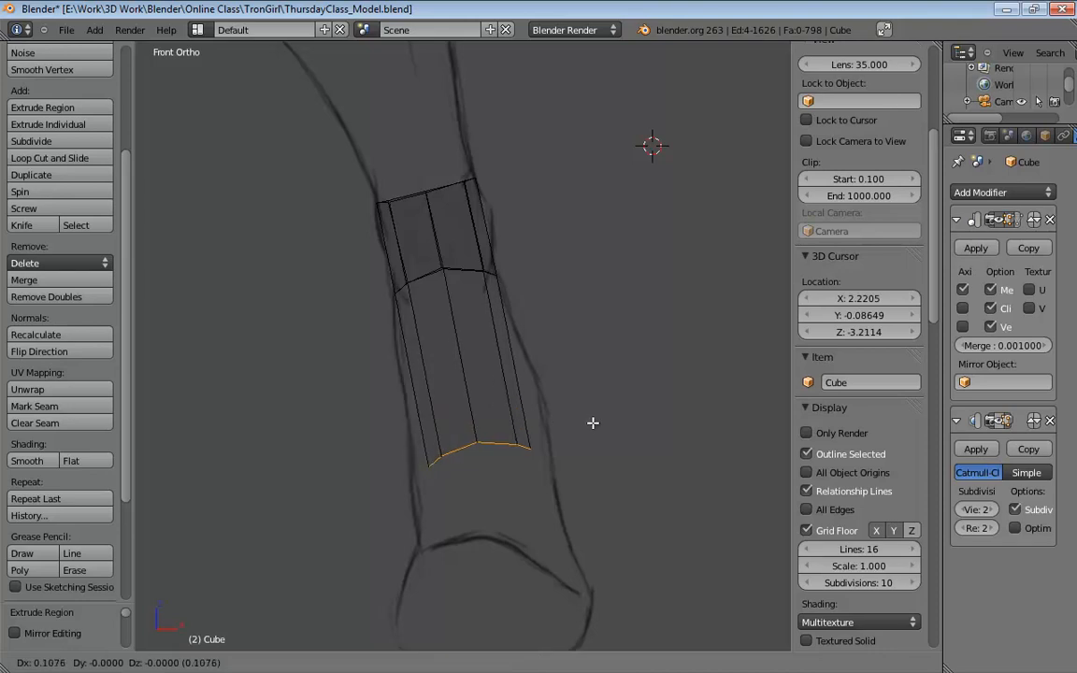
left_click(592, 422)
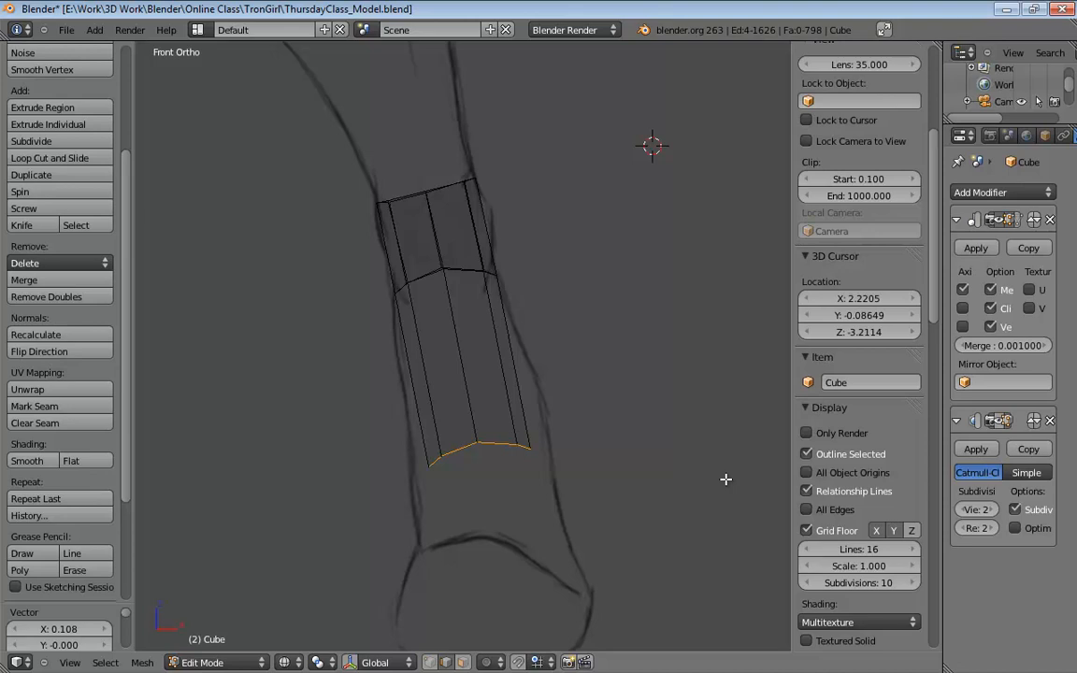
Add a loop cut across the middle of the heel strip and move it about 0.065 in Y onto the heel outline.
middle_click_drag(673, 506, 442, 379)
key("KP_1")
key("ctrl+KP_3")
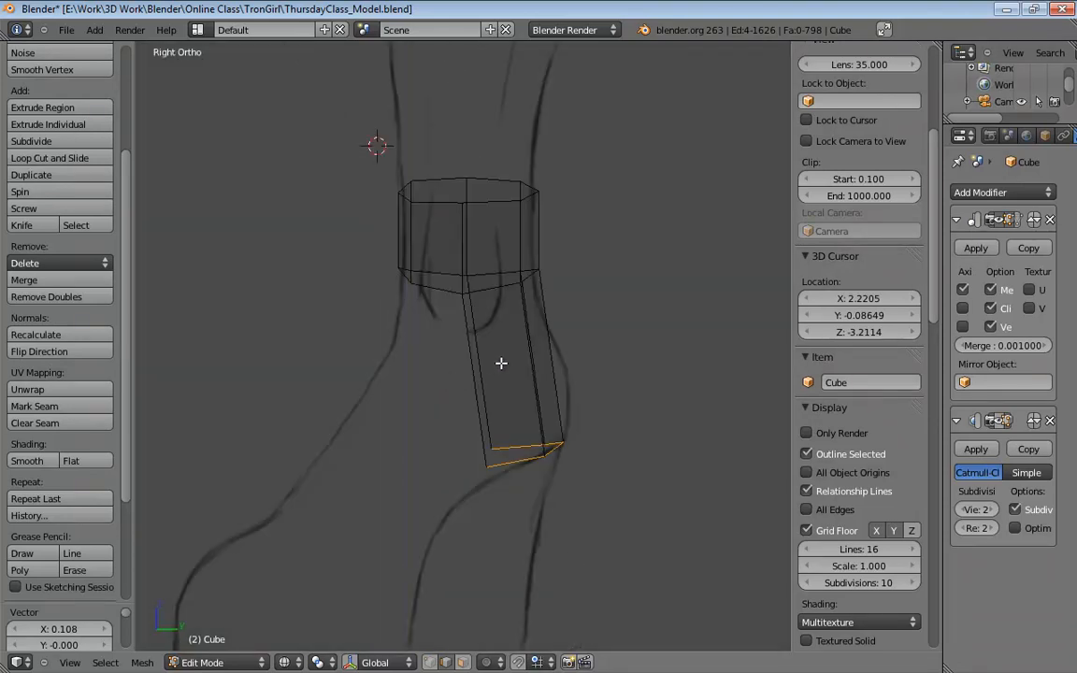
key("ctrl+r")
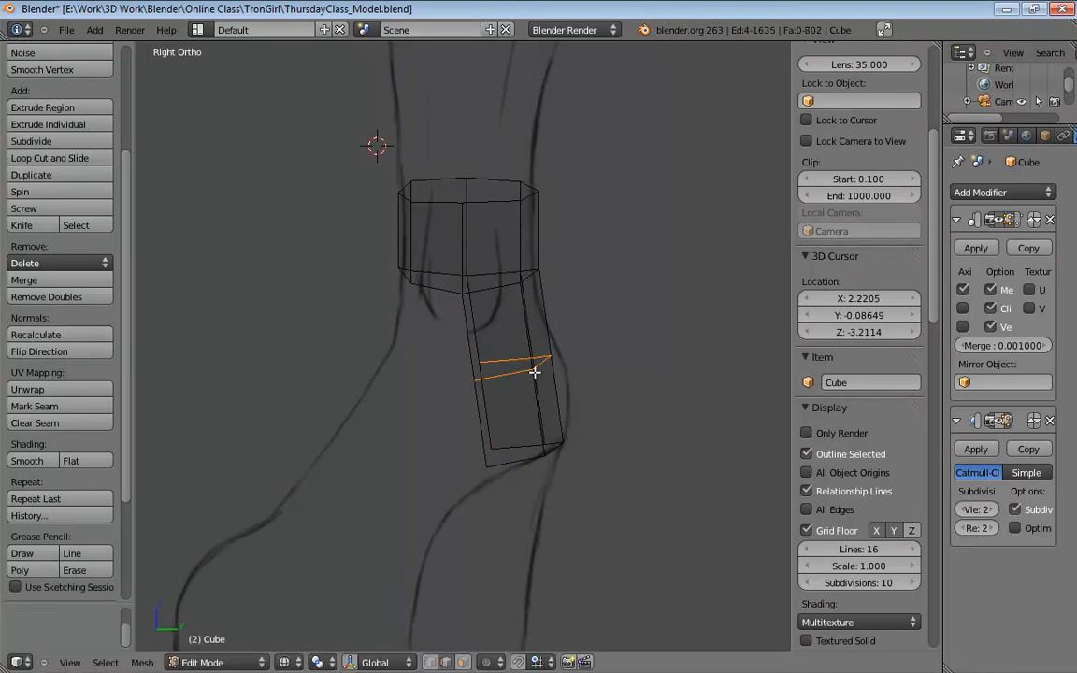
key("g")
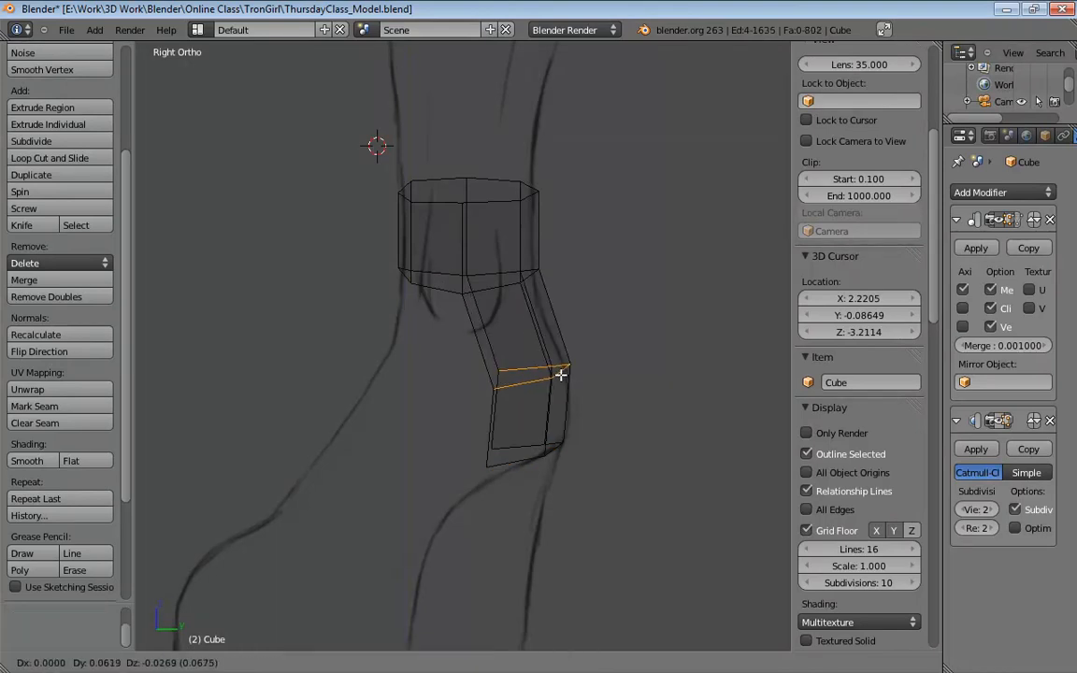
left_click(561, 376)
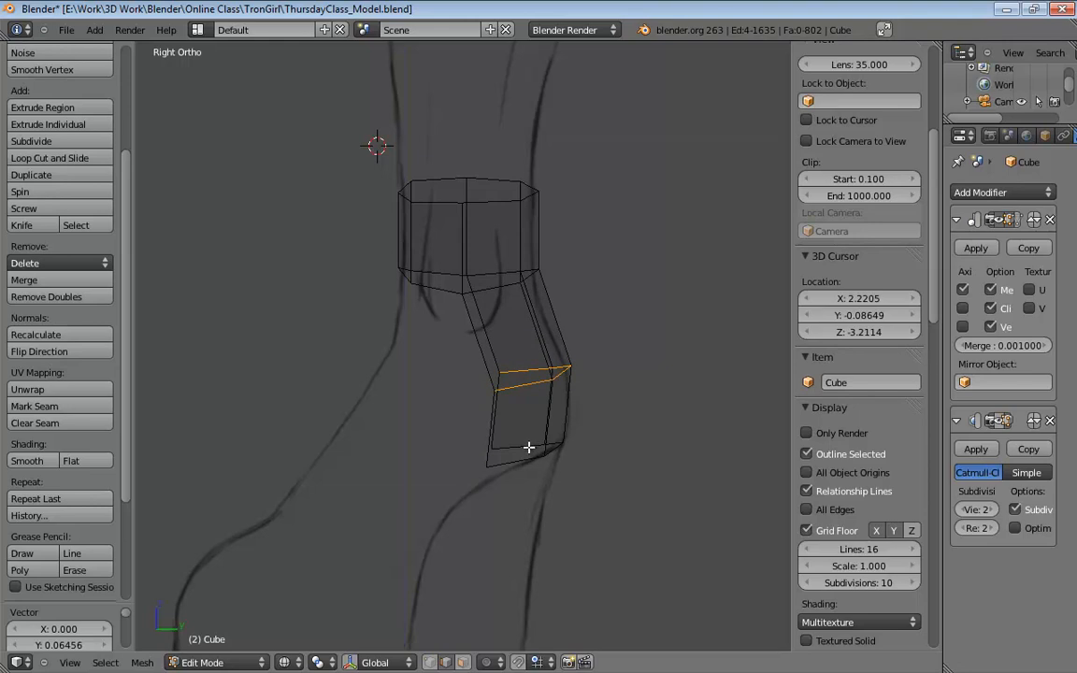
Move the heel strip's bottom edges about 0.019 in Y and slightly up onto the heel outline.
right_click(528, 447, "alt")
key("g")
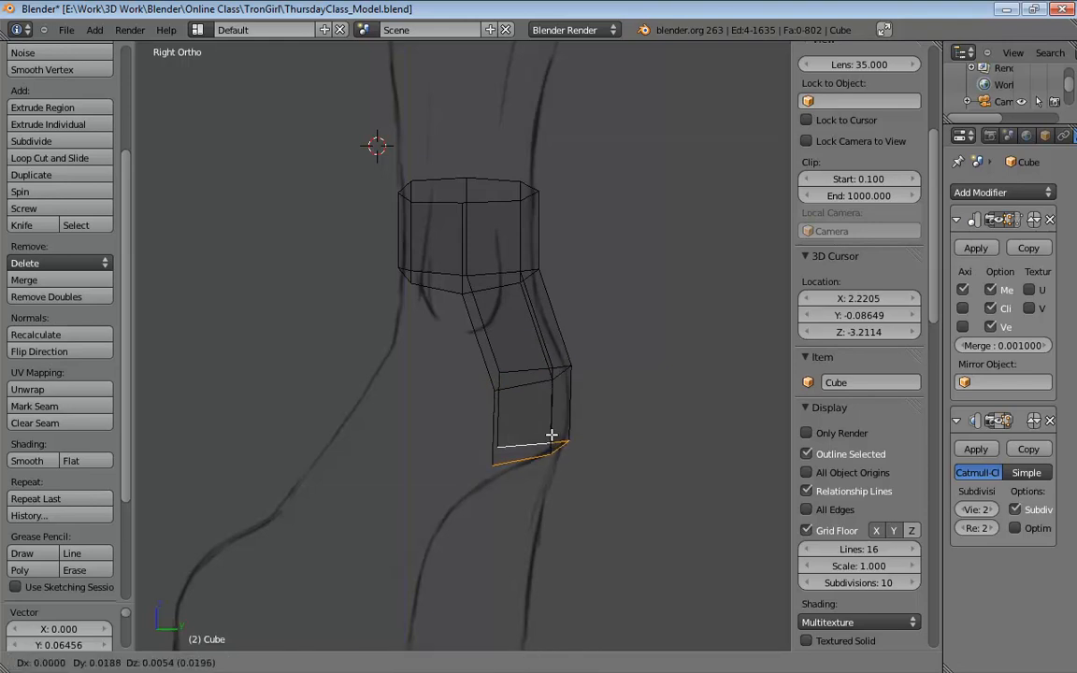
left_click(551, 434)
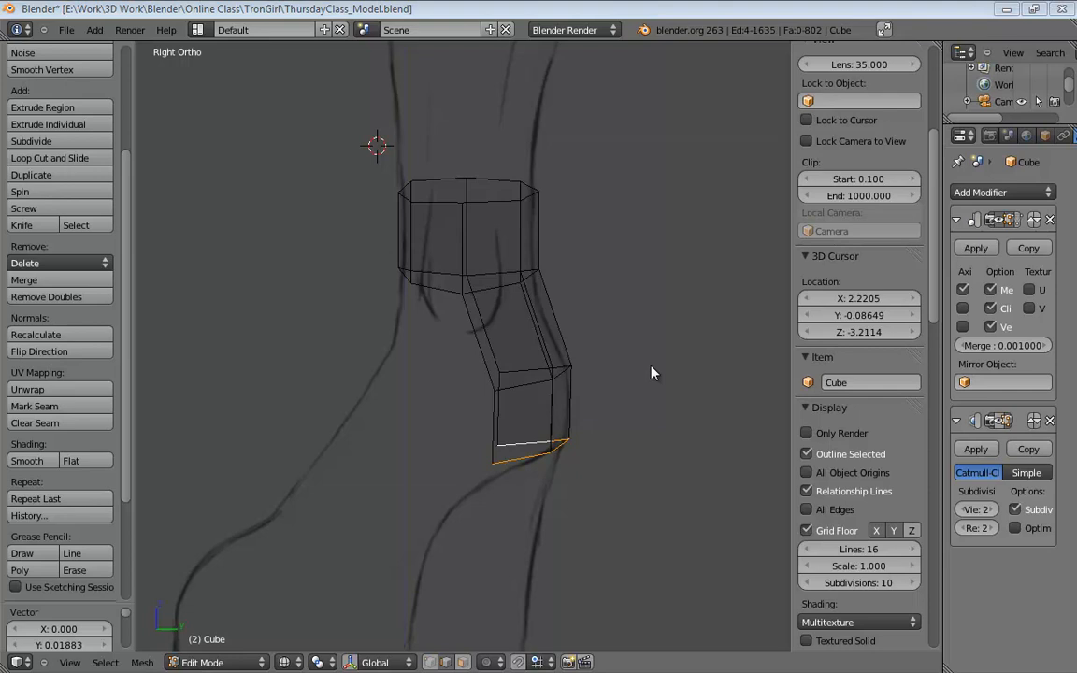
mouse_move(653, 373)
middle_mouse_down()
mouse_move(644, 329)
mouse_move(617, 371)
middle_mouse_up()
key("KP_1")
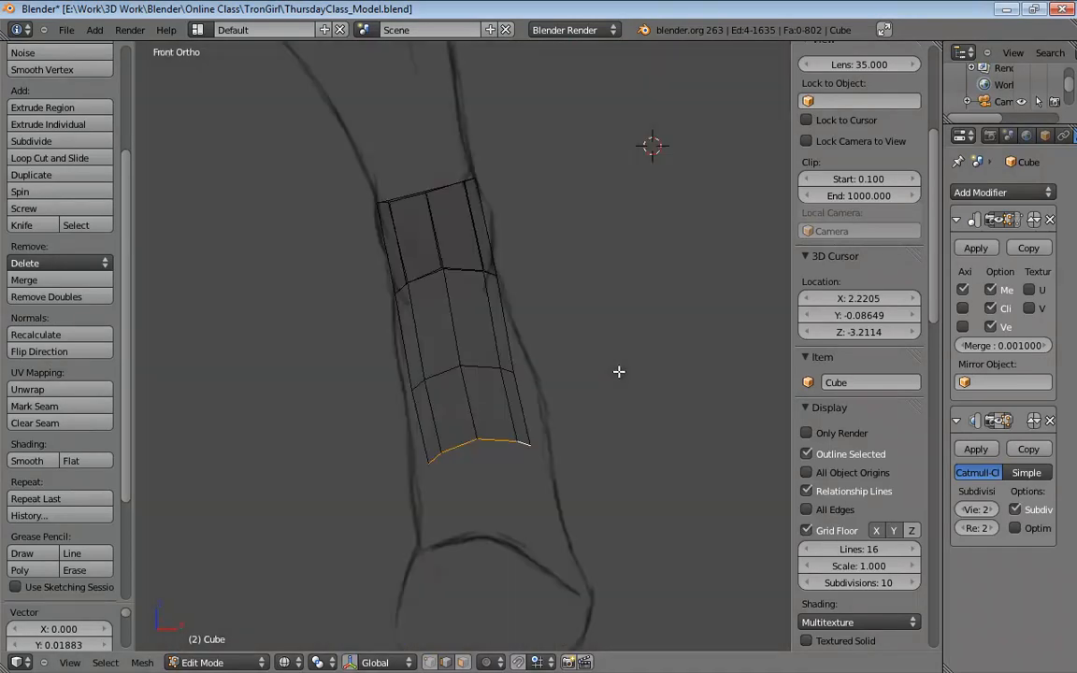
key("KP_5")
key("KP_3")
key("KP_5")
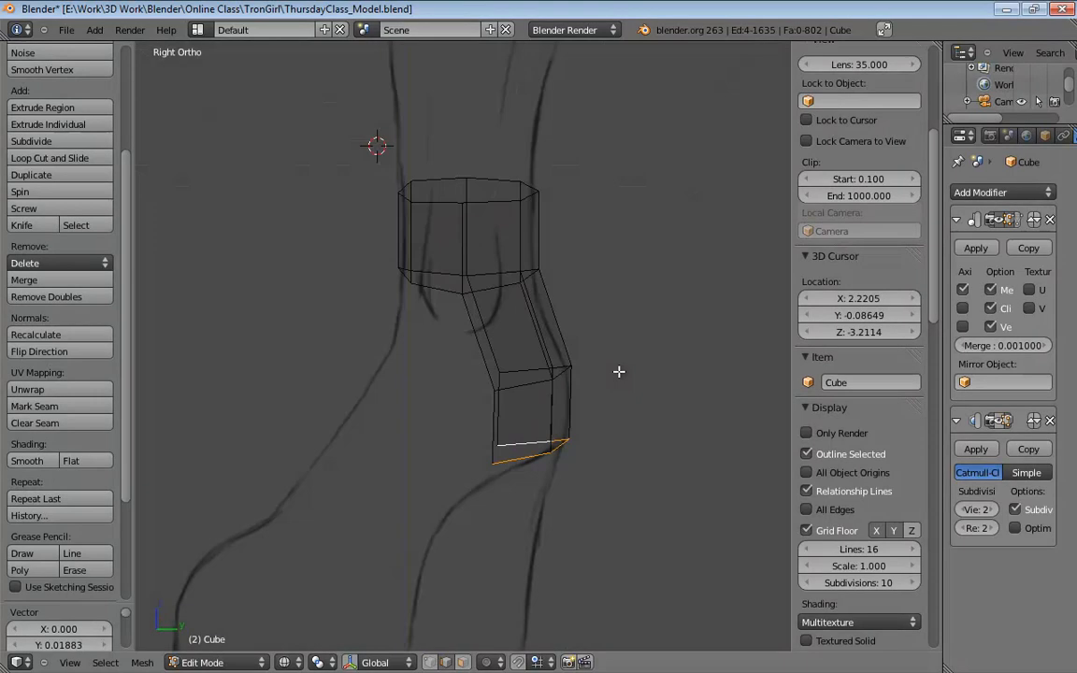
In vertex mode, raise the heel strip's bottom rear and side vertices slightly to meet the line under the heel.
middle_click_drag(617, 373, 591, 295, "shift")
scroll(599, 320, "up", 5)
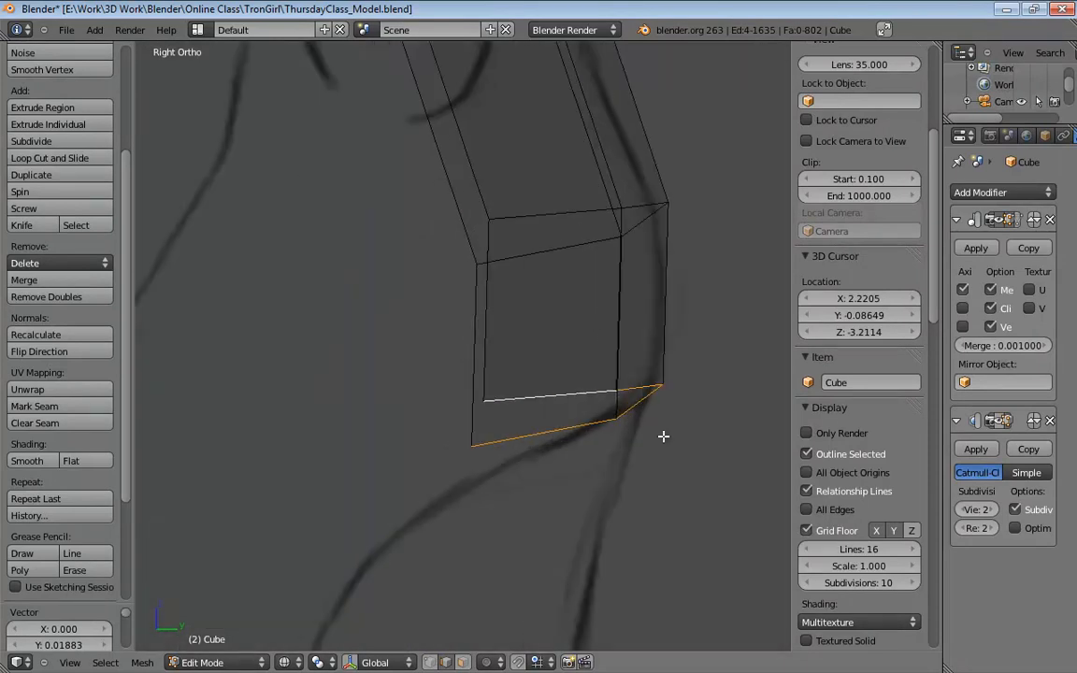
mouse_move(672, 498)
middle_mouse_down("shift")
mouse_move(535, 443)
mouse_move(600, 386)
middle_mouse_up("shift")
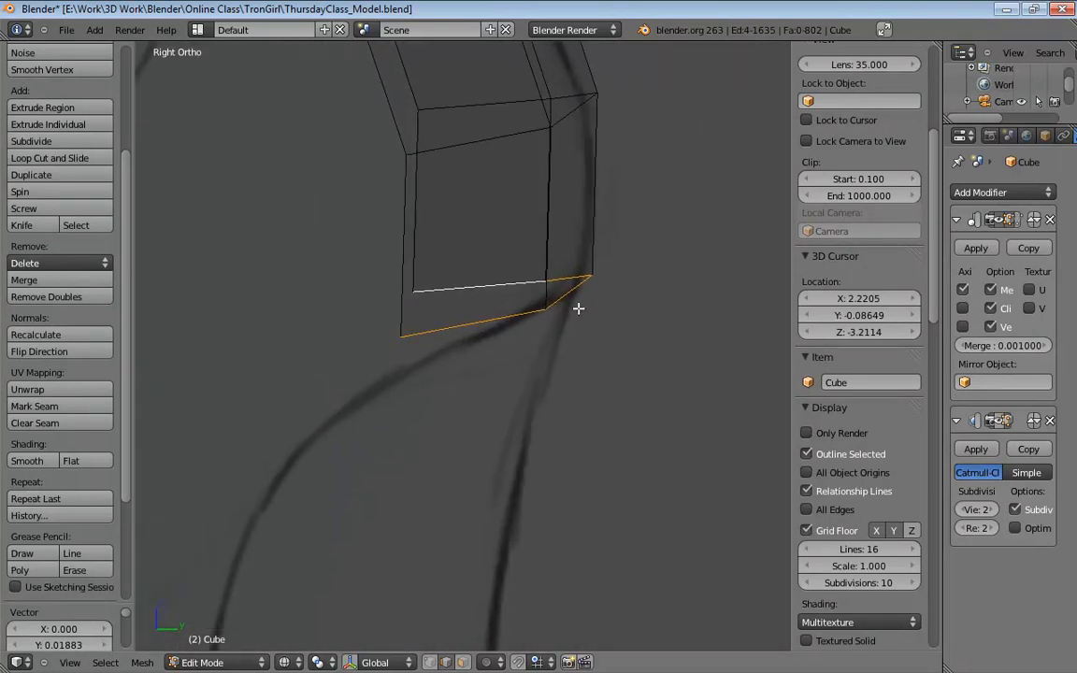
key("ctrl+Tab")
key("1")
right_click(592, 274)
key("g")
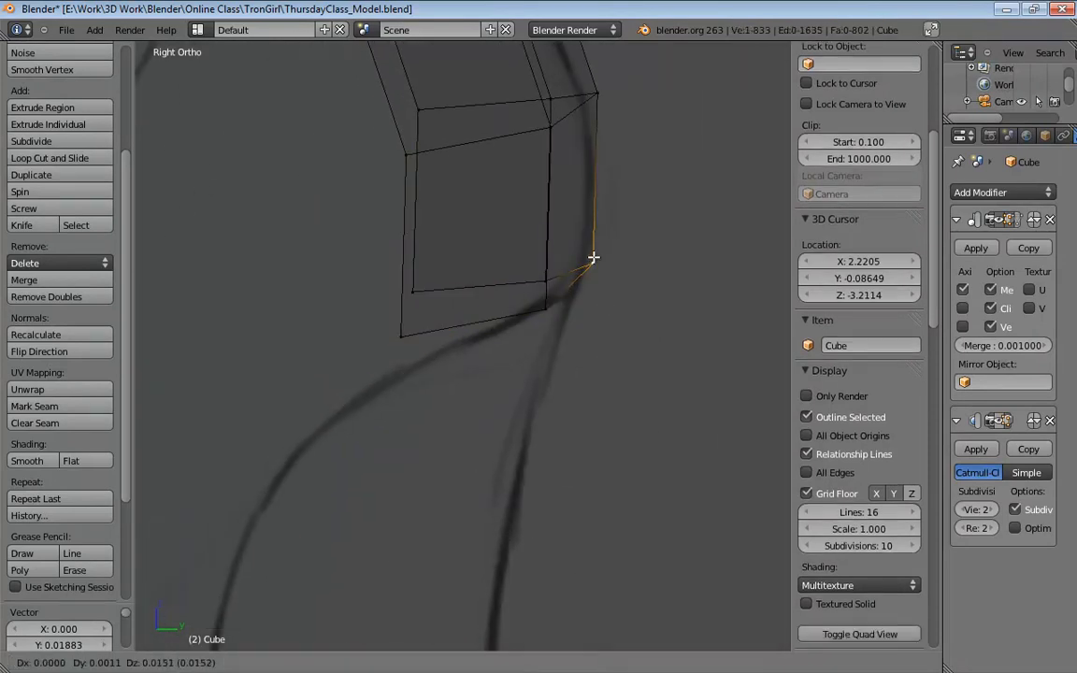
left_click(546, 297)
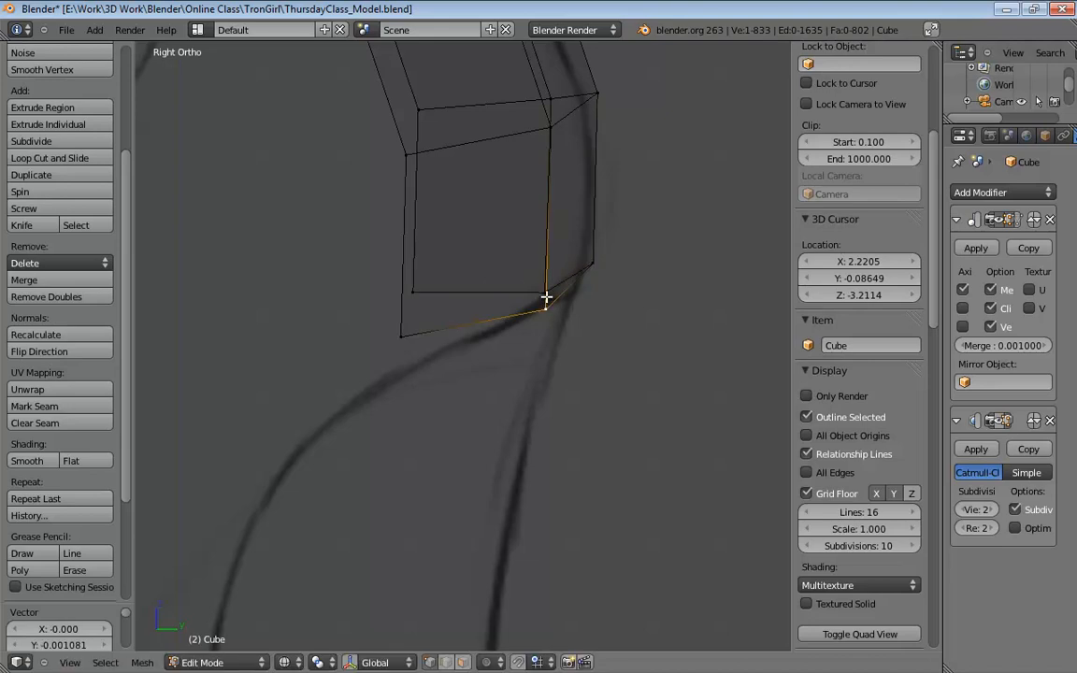
key("g")
key("z")
left_click(545, 289)
Move the heel strip's two front bottom corner vertices back and down onto the arch line, about 0.015 to 0.016 in Y.
right_click(404, 335)
key("g")
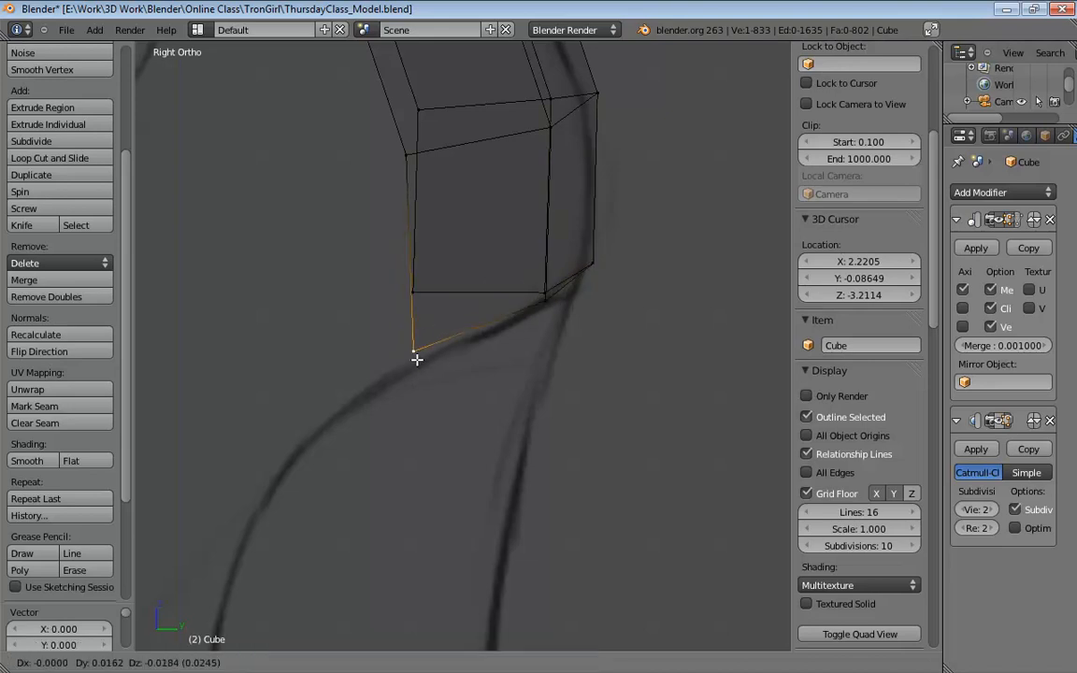
left_click(416, 357)
right_click(416, 294)
key("g")
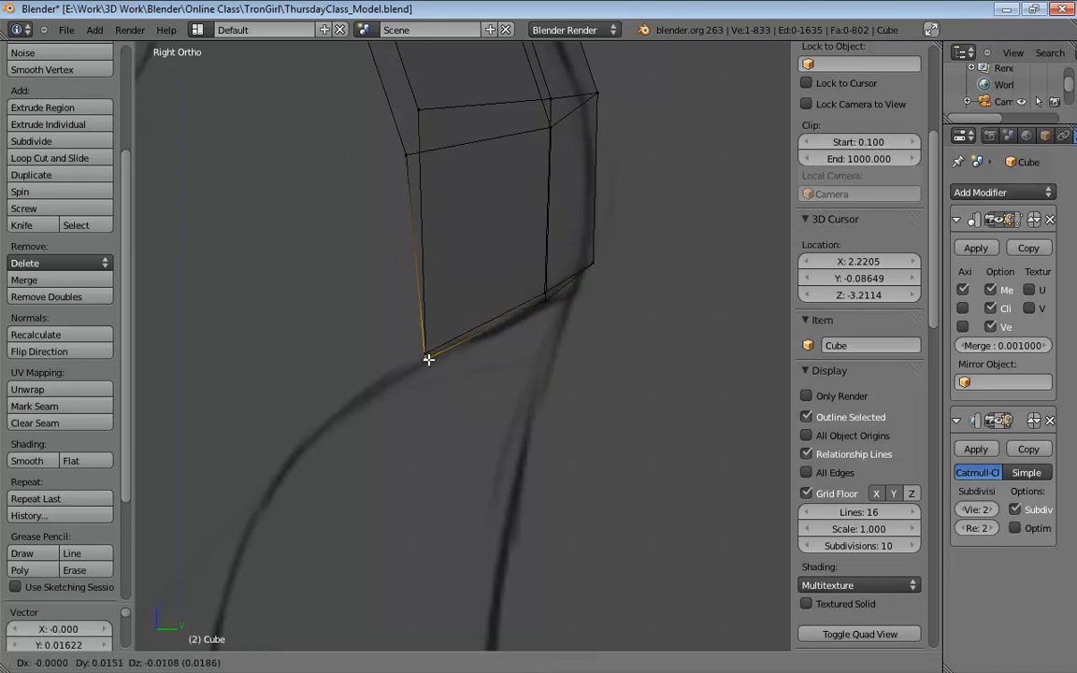
left_click(426, 356)
Adjust the heights of the vertices in the heel strip's middle row to bring its two sides closer together.
middle_click_drag(483, 219, 464, 350, "shift")
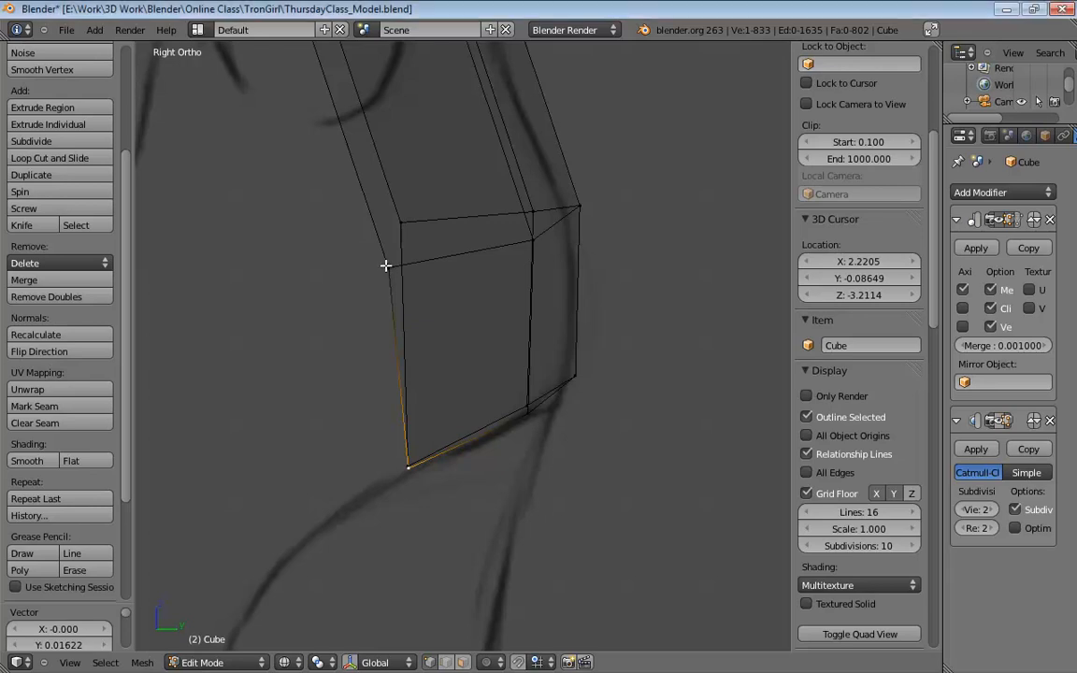
right_click_drag(385, 265, 384, 253)
right_click_drag(403, 227, 409, 248)
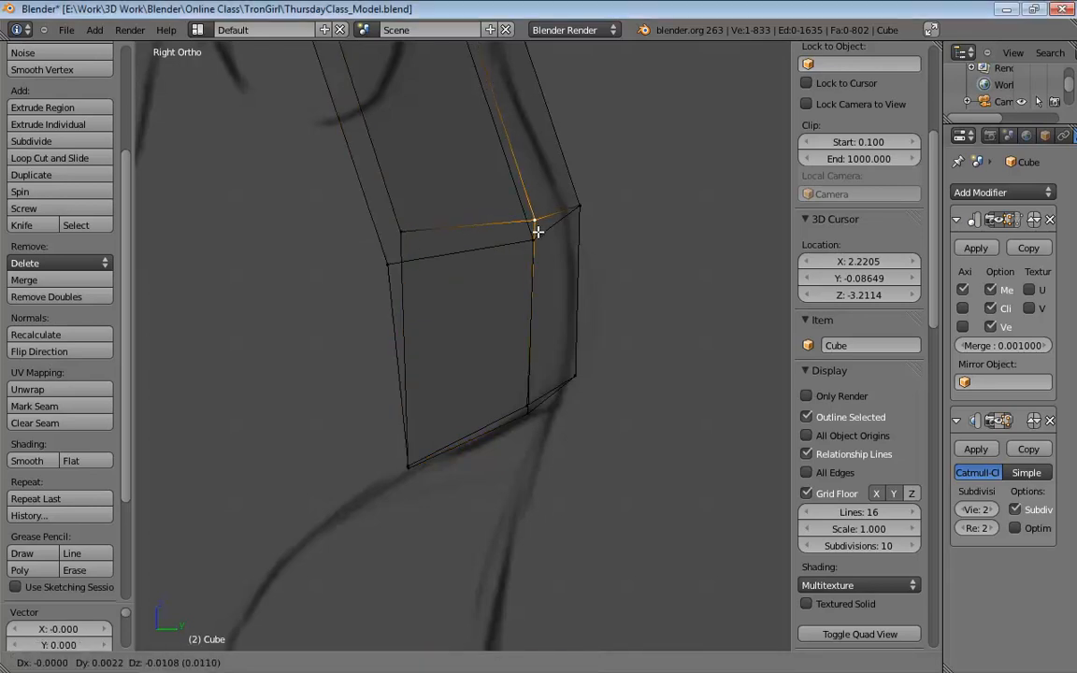
right_click(579, 206)
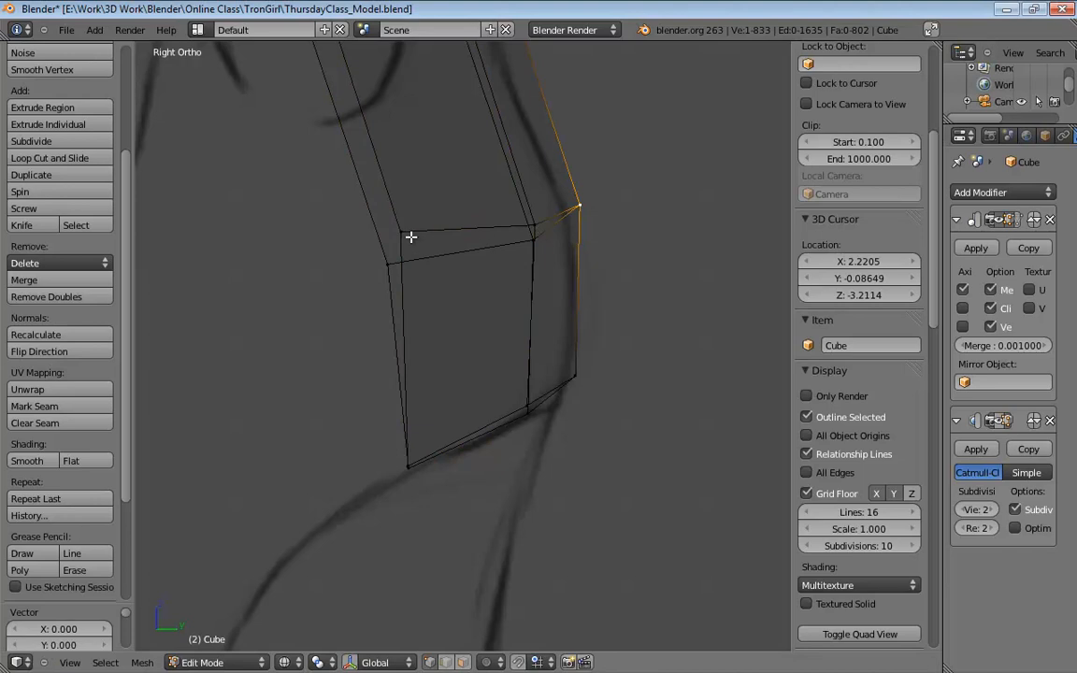
right_click_drag(410, 239, 410, 254)
Nudge the rear vertices of the ankle tube and heel strip inward to follow the back outline of the drawing.
middle_click_drag(451, 154, 574, 217, "shift")
scroll(505, 356, "down", 3)
right_click_drag(573, 151, 562, 169)
middle_click_drag(614, 149, 592, 190, "shift")
right_click_drag(578, 197, 572, 209)
right_click(574, 78)
right_click_drag(574, 78, 569, 76)
middle_click_drag(563, 272, 561, 207, "shift")
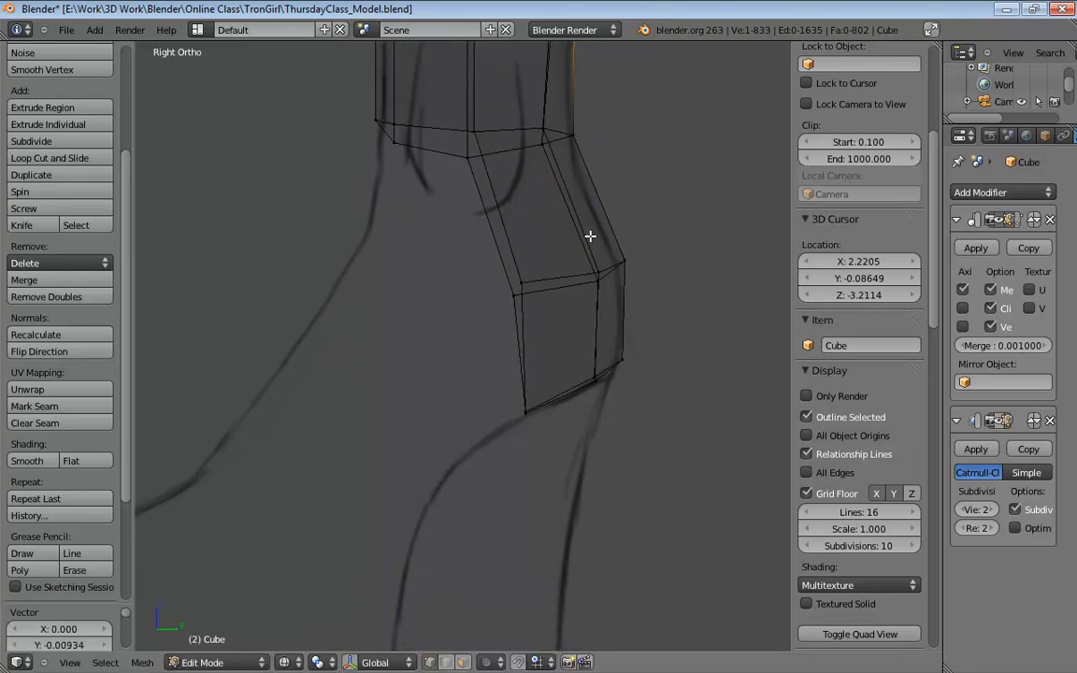
right_click(620, 369)
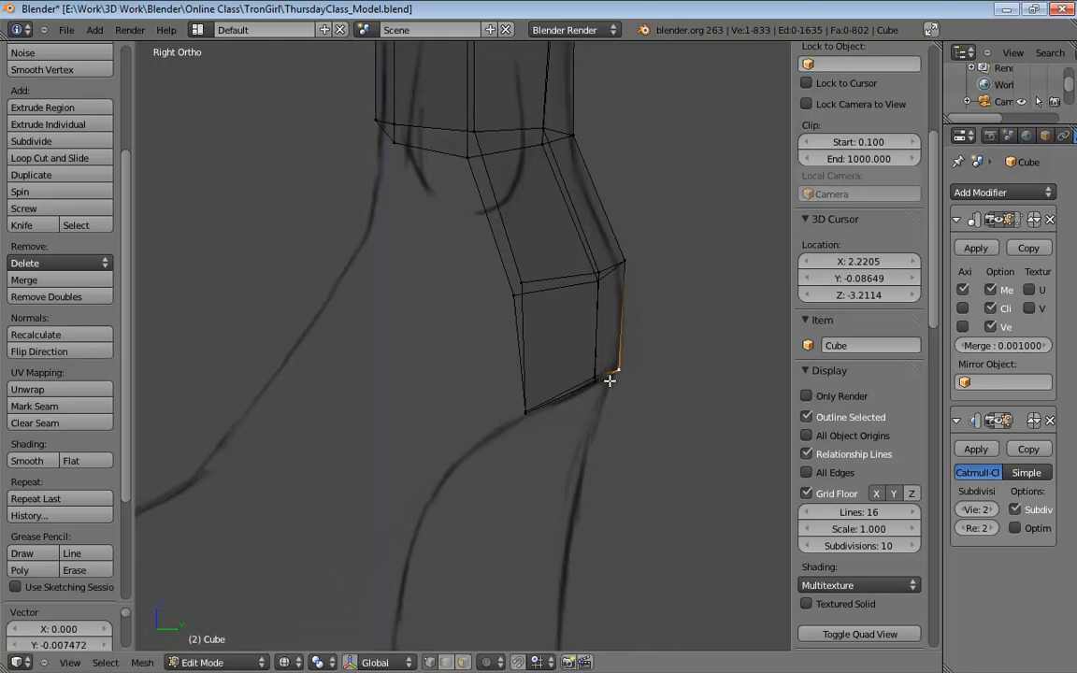
right_click_drag(620, 366, 618, 366)
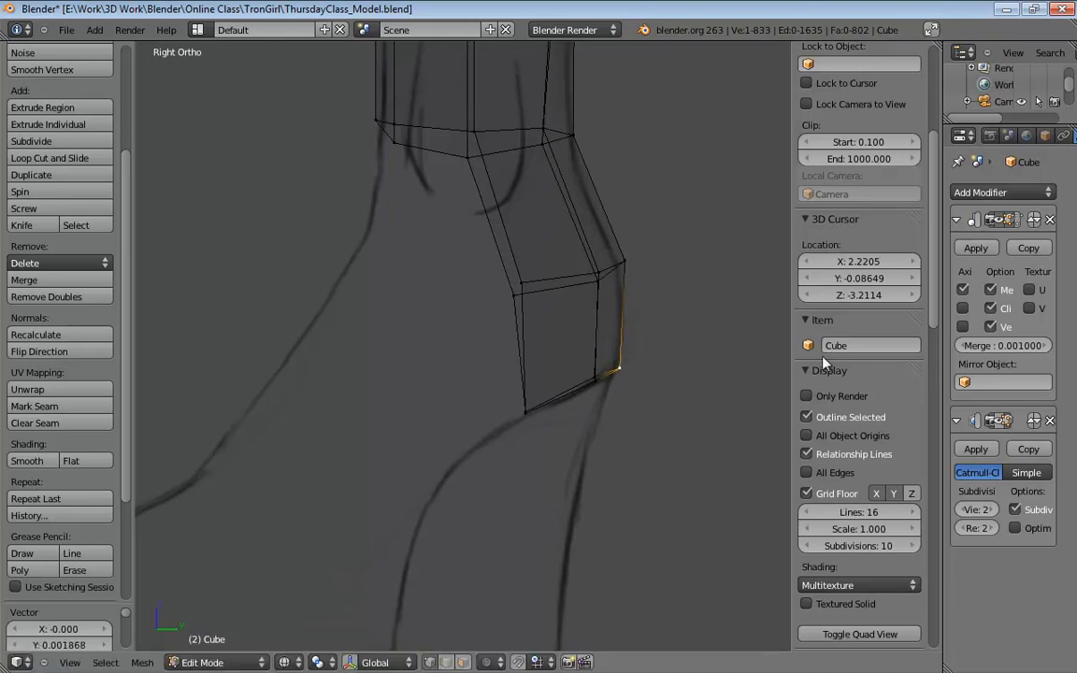
Show the subdivision smoothing on the mesh and move the middle row's three rear vertices about 0.049 in Y toward the heel outline.
left_click(1000, 422)
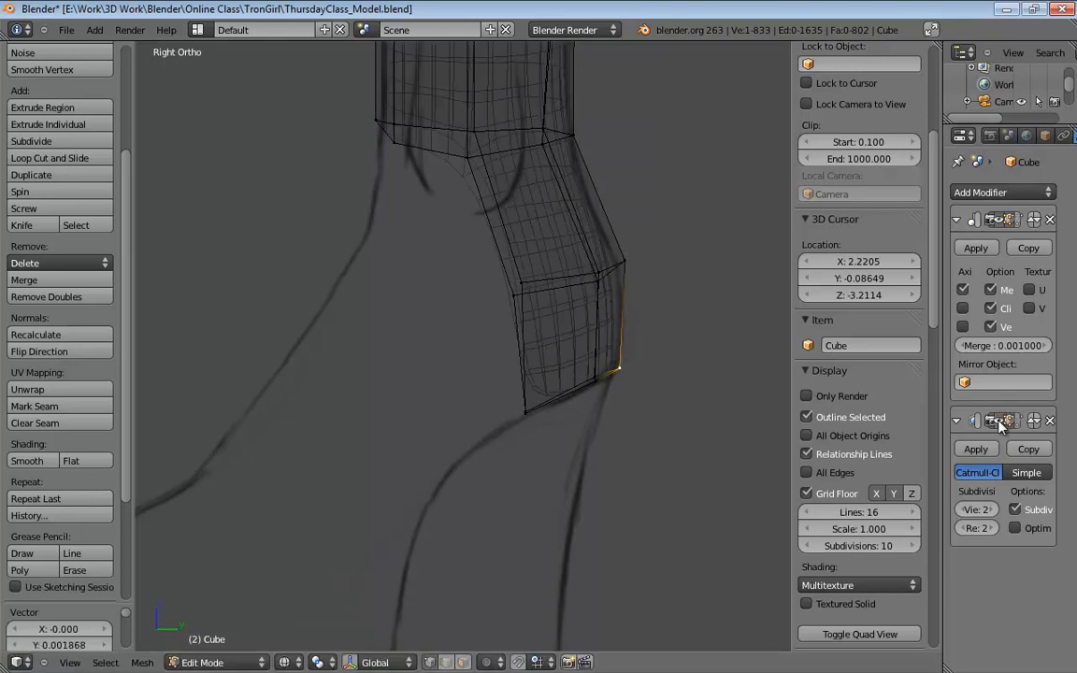
right_click(598, 271)
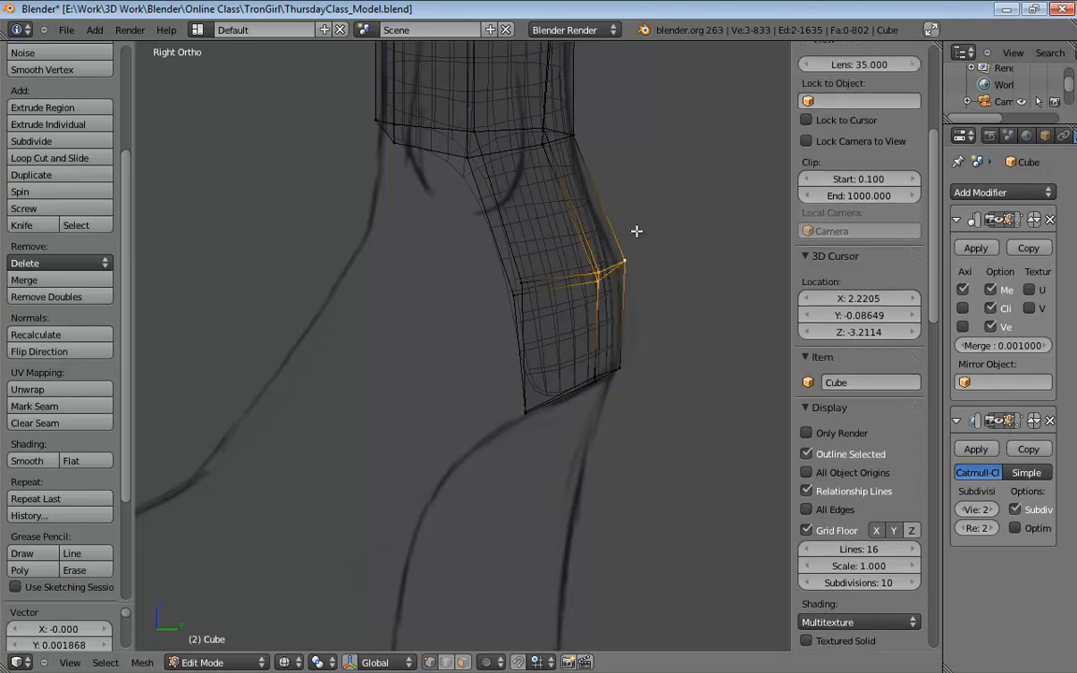
key("g")
left_click(657, 231)
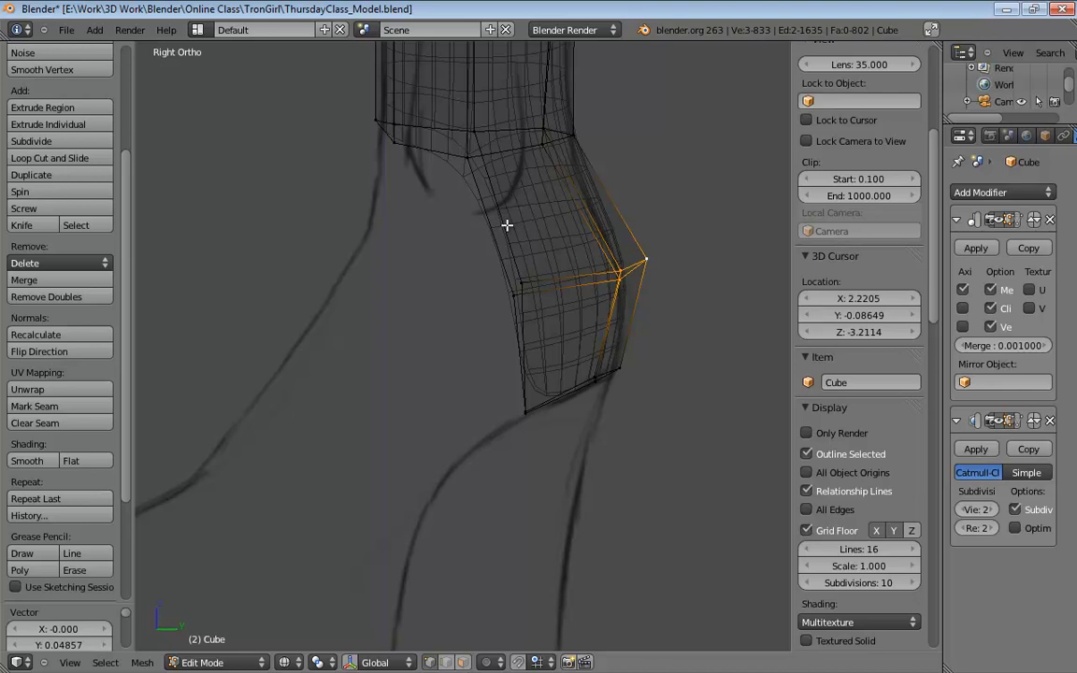
Lower the two front vertices of the heel strip's middle row so that they align in the right view.
right_click(518, 310)
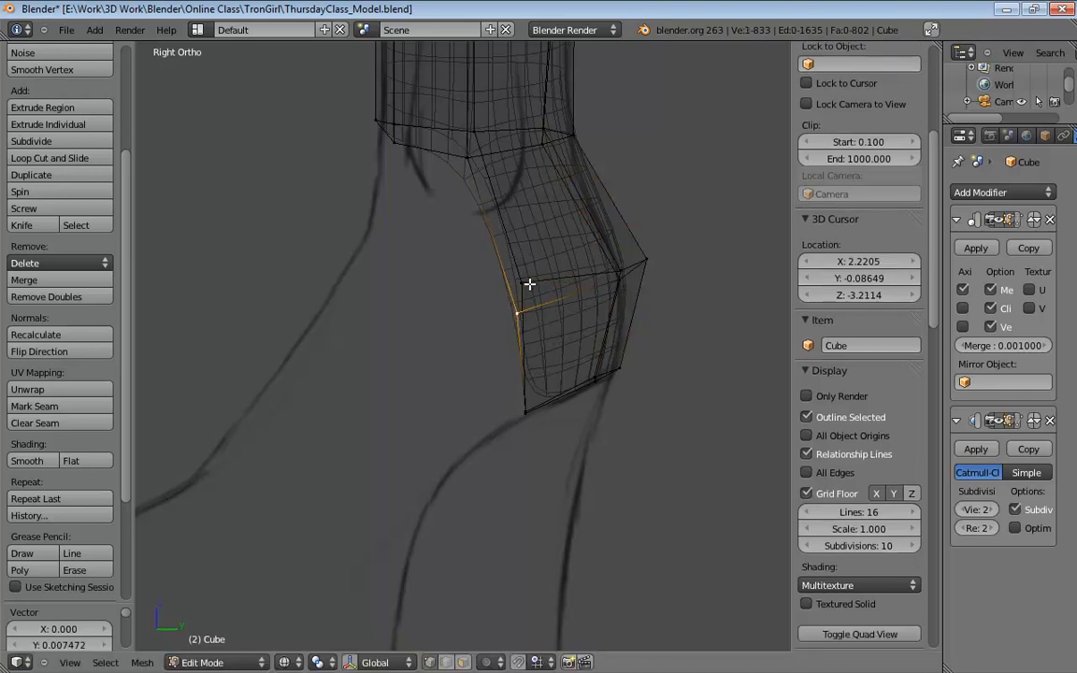
key("g")
left_click(522, 321)
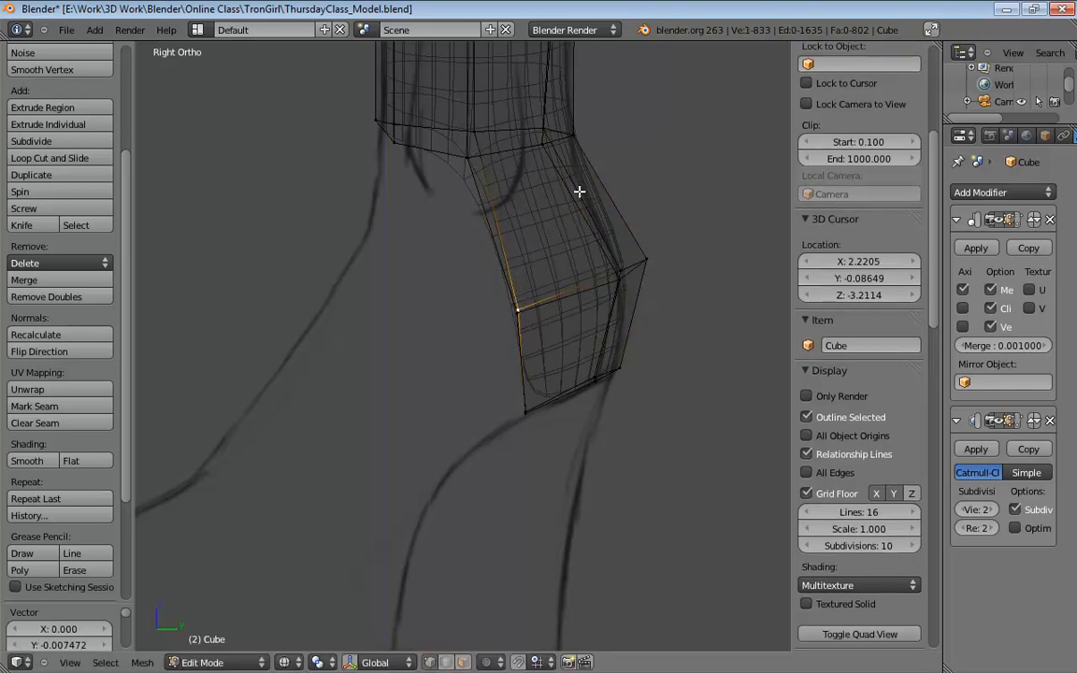
Add a loop cut across the upper heel strip and move it about -0.030 in Y.
key("ctrl+r")
left_click(579, 190)
right_click(624, 229)
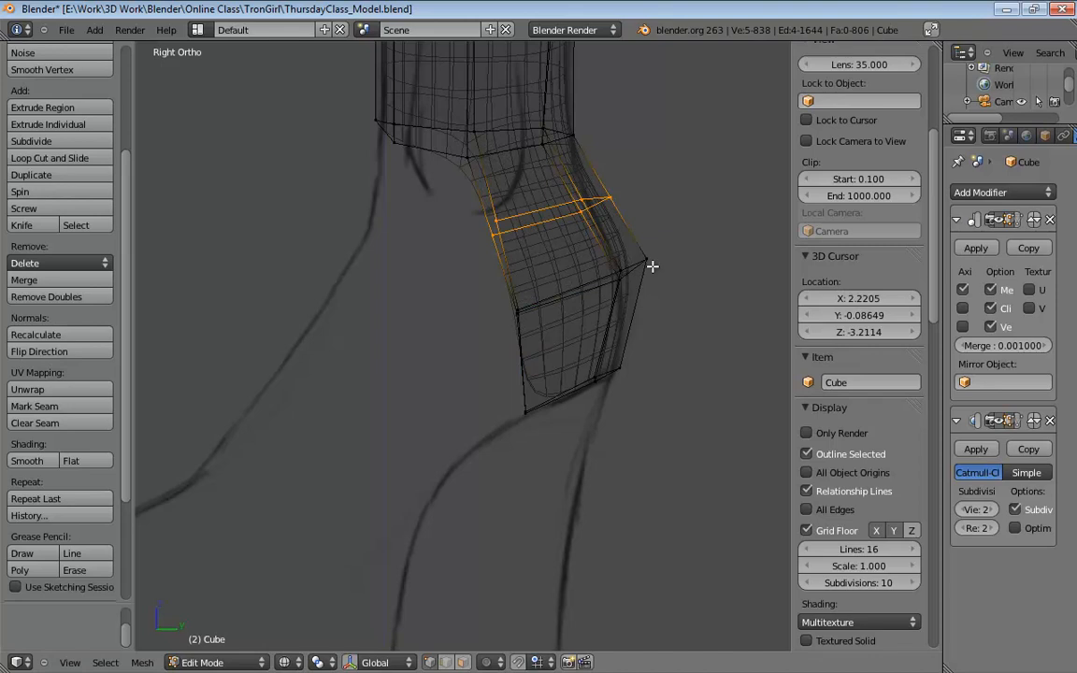
key("g")
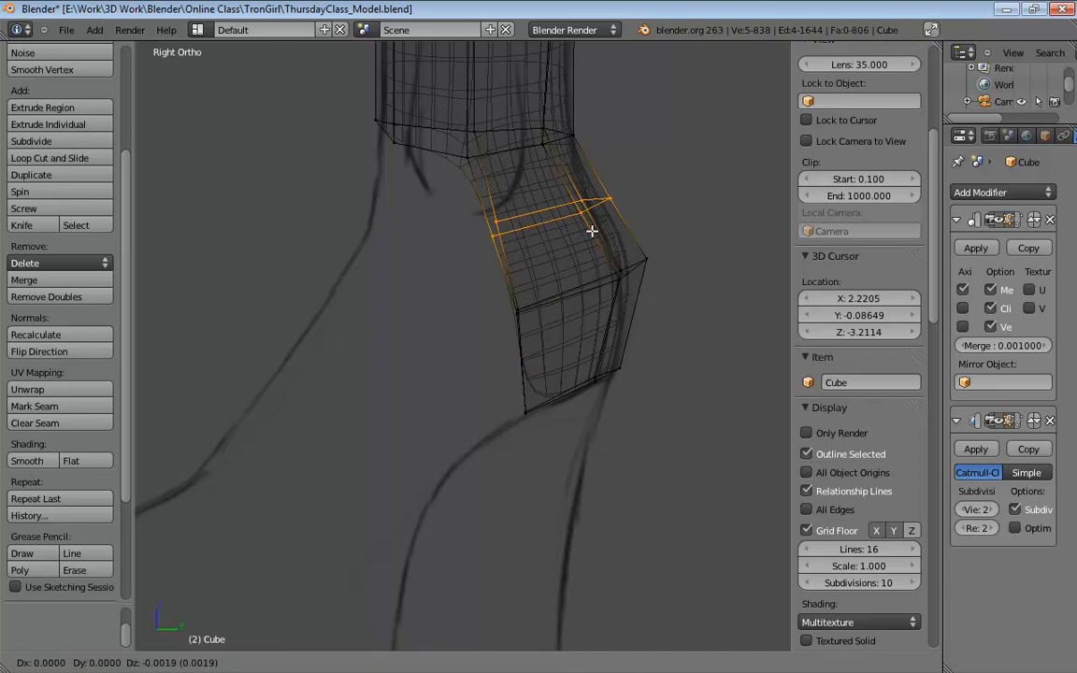
left_click(580, 230)
Move the rearmost vertex of the heel bulge about -0.015 in Y and slightly down.
right_click(644, 258)
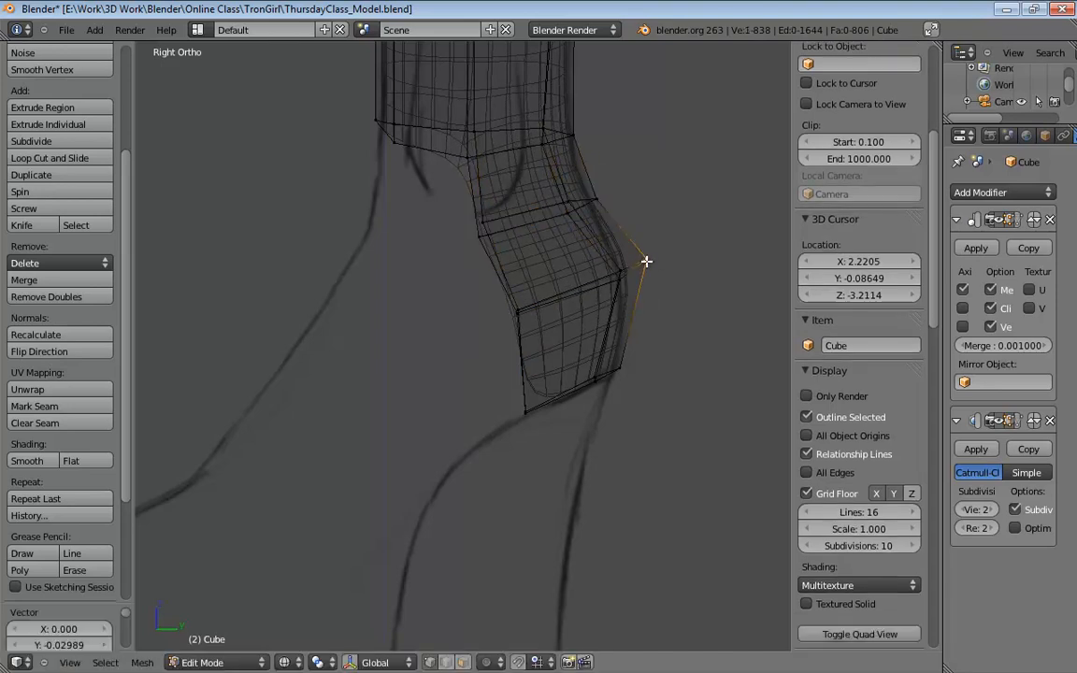
key("g")
left_click(637, 266)
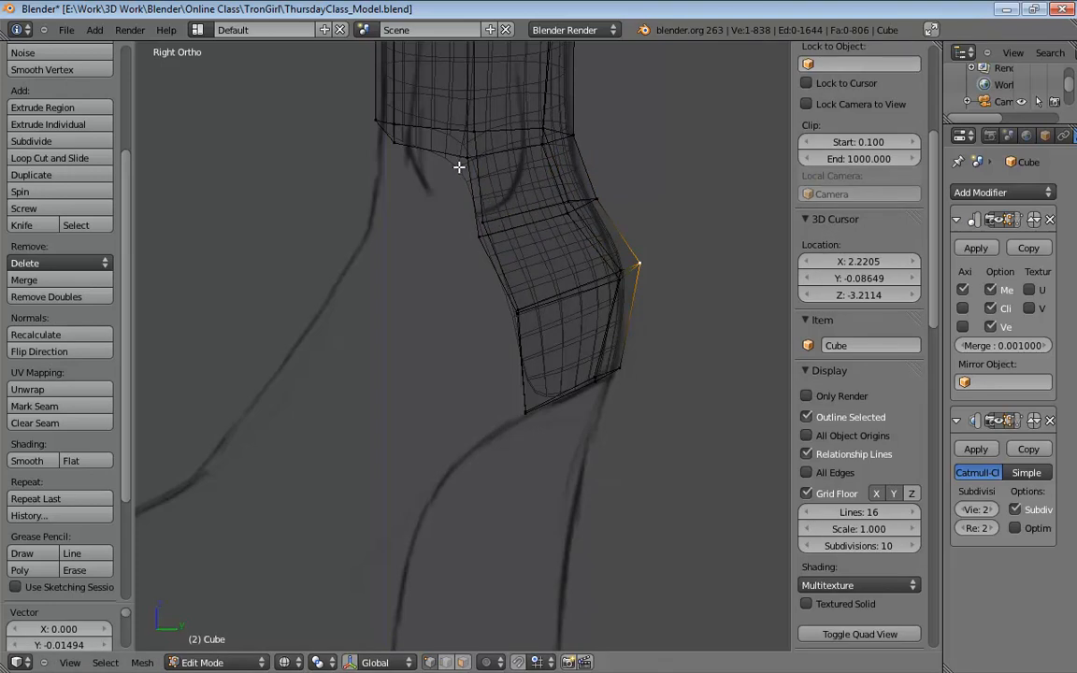
Select the four front edges of the ankle tube's bottom rim and extrude them down about 0.18 in the right view.
middle_click_drag(459, 166, 584, 334)
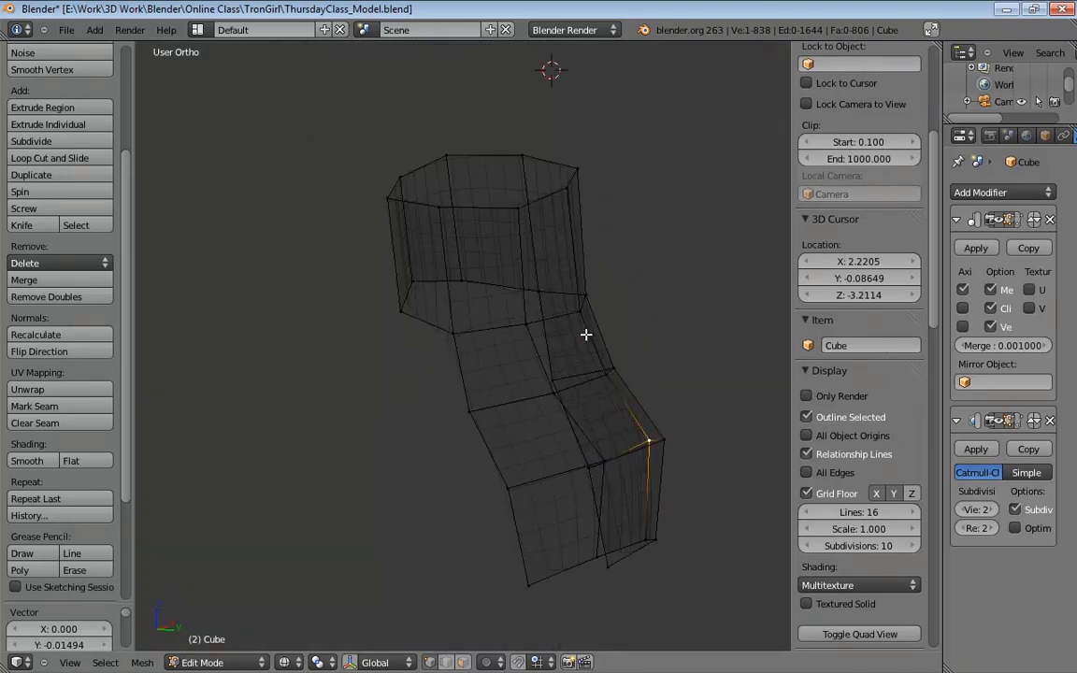
key("ctrl+Tab")
left_click(504, 306)
right_click(470, 289)
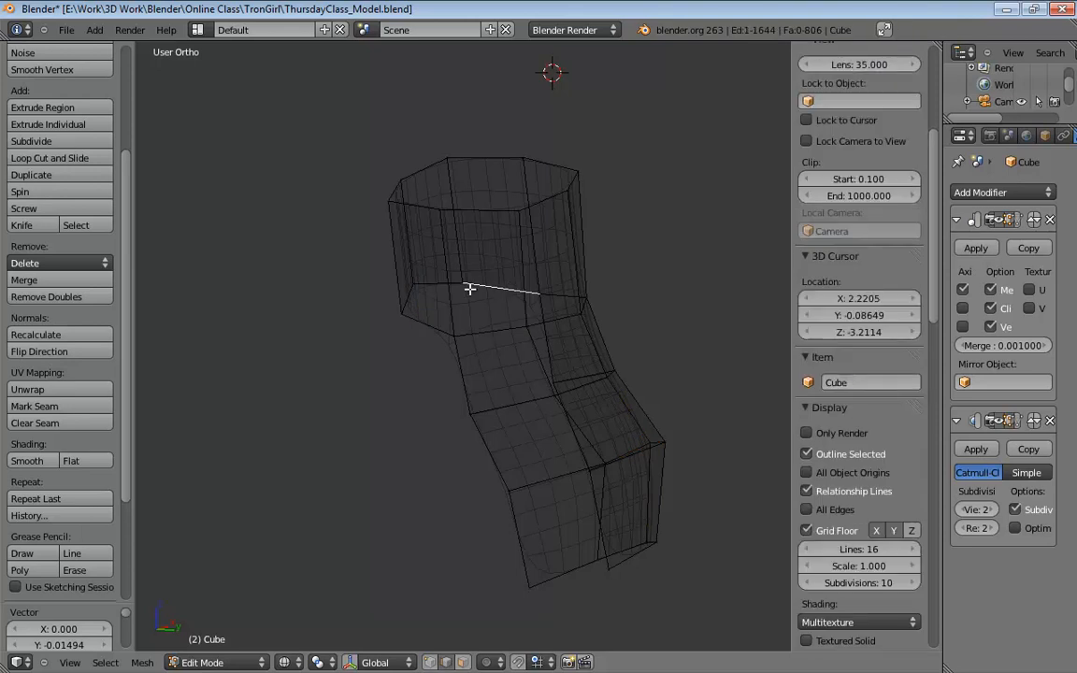
right_click(444, 286, "shift")
middle_click_drag(465, 279, 425, 296)
right_click(408, 325, "shift")
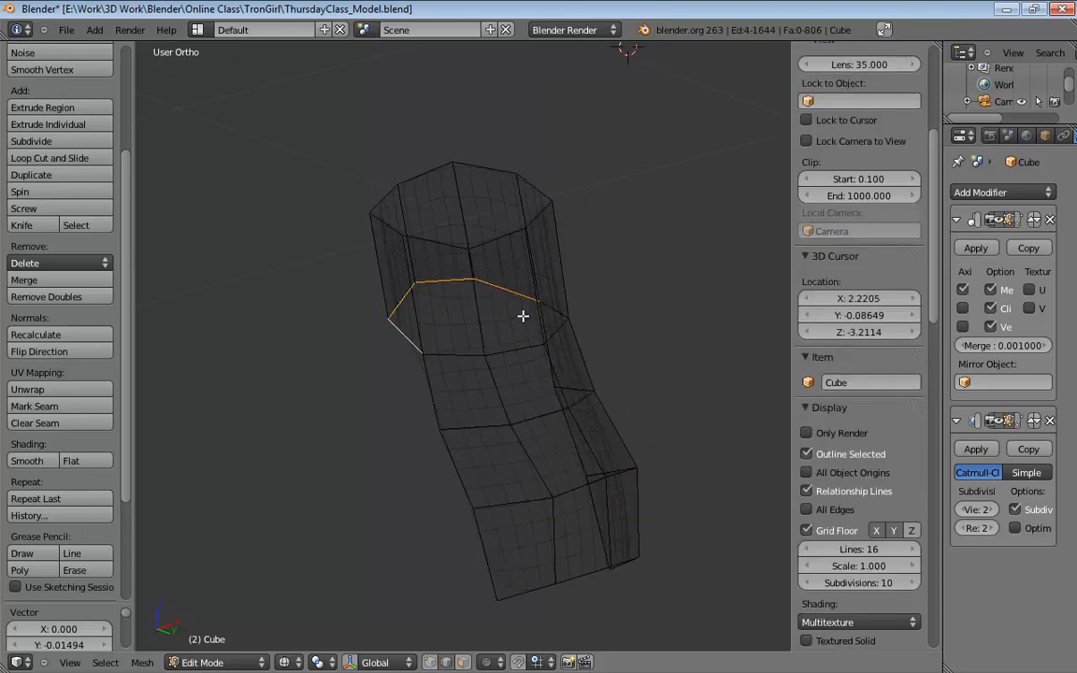
middle_click_drag(521, 313, 434, 336)
right_click(434, 339, "shift")
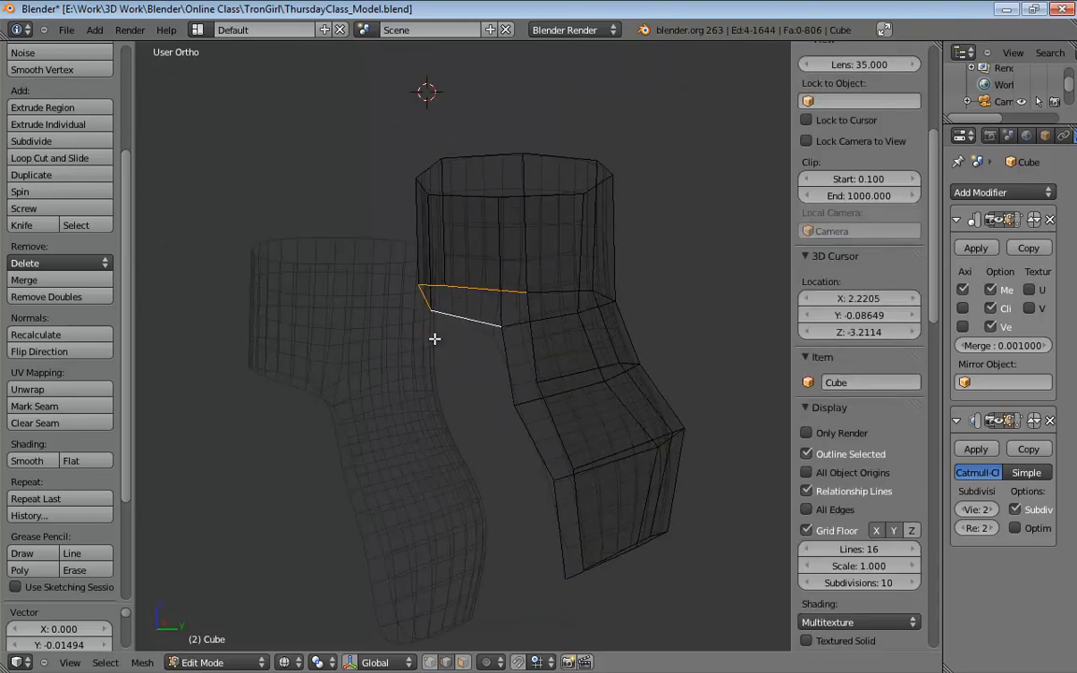
key("KP_5")
key("KP_1")
key("KP_3")
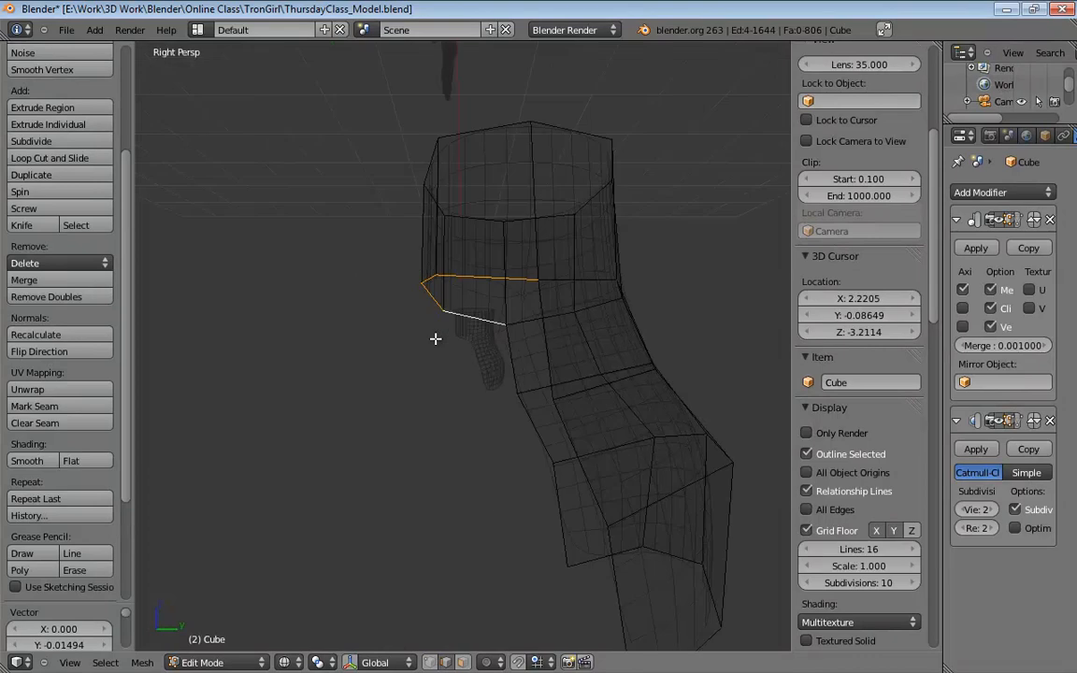
key("KP_5")
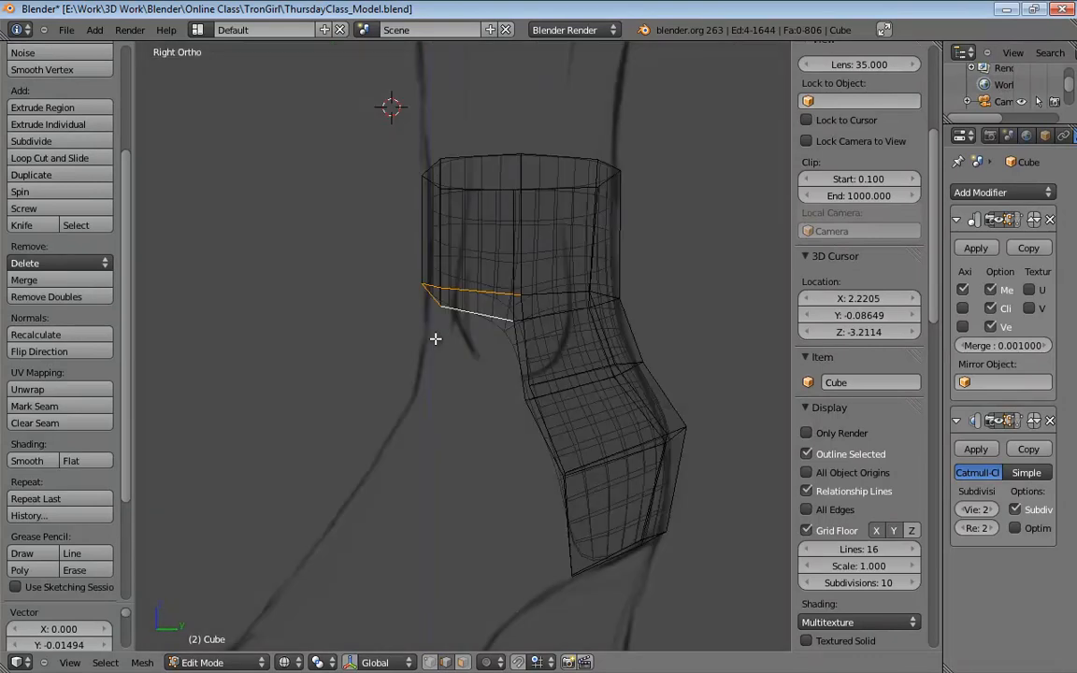
key("e")
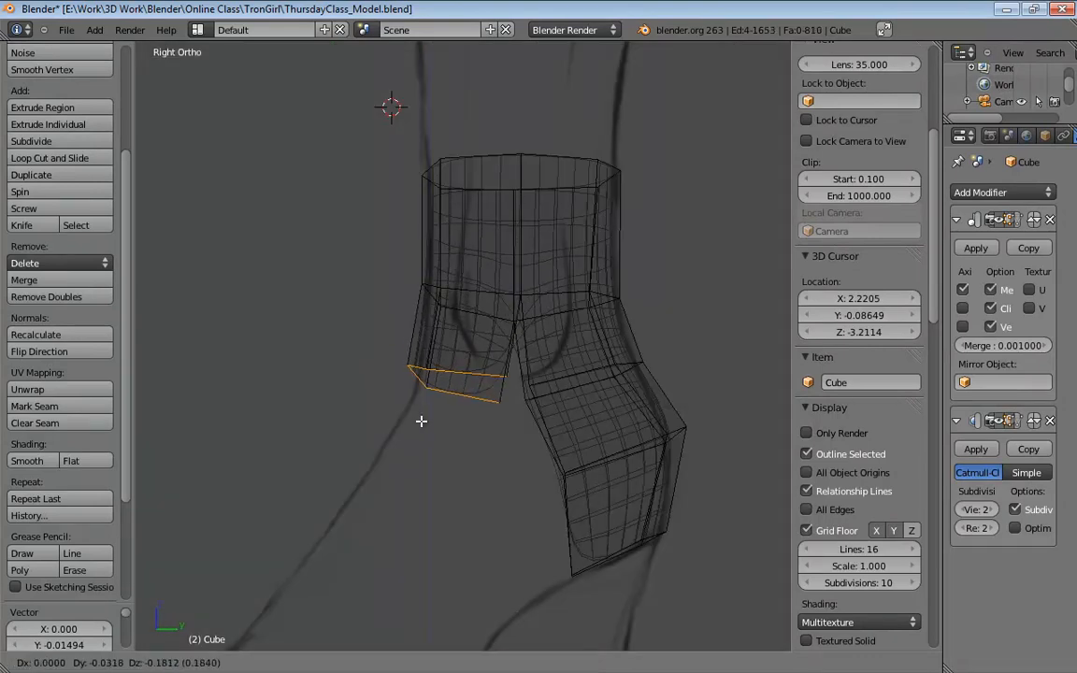
left_click(428, 420)
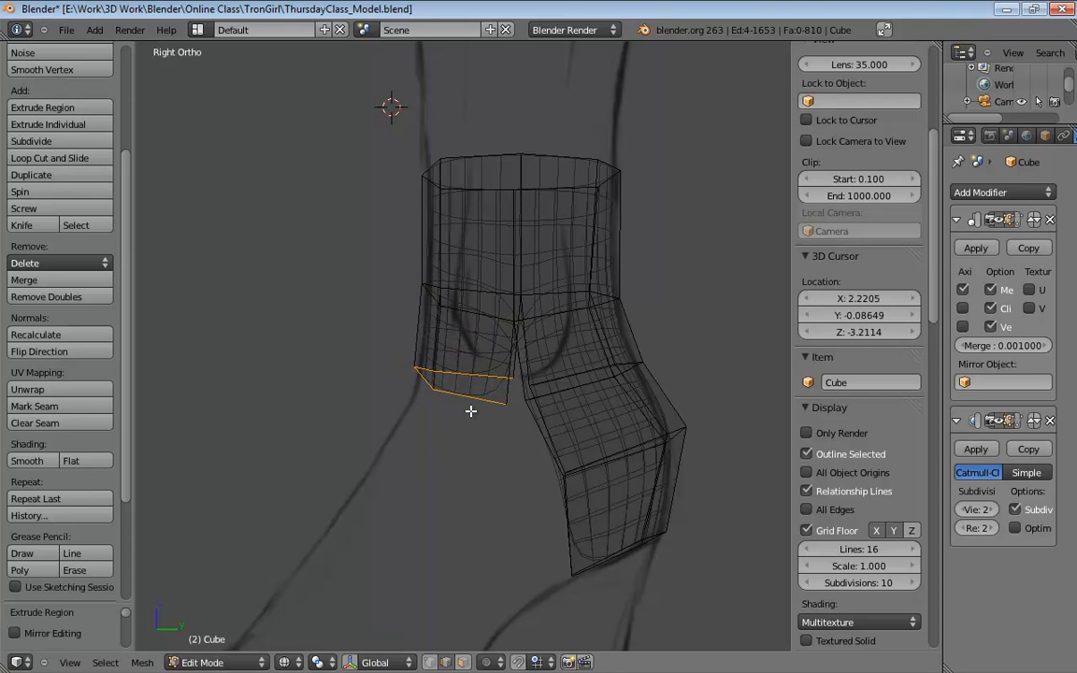
Merge both end vertices of the extruded front strip into the neighbouring heel strip vertices with At Last to close the side gaps.
right_click(515, 379)
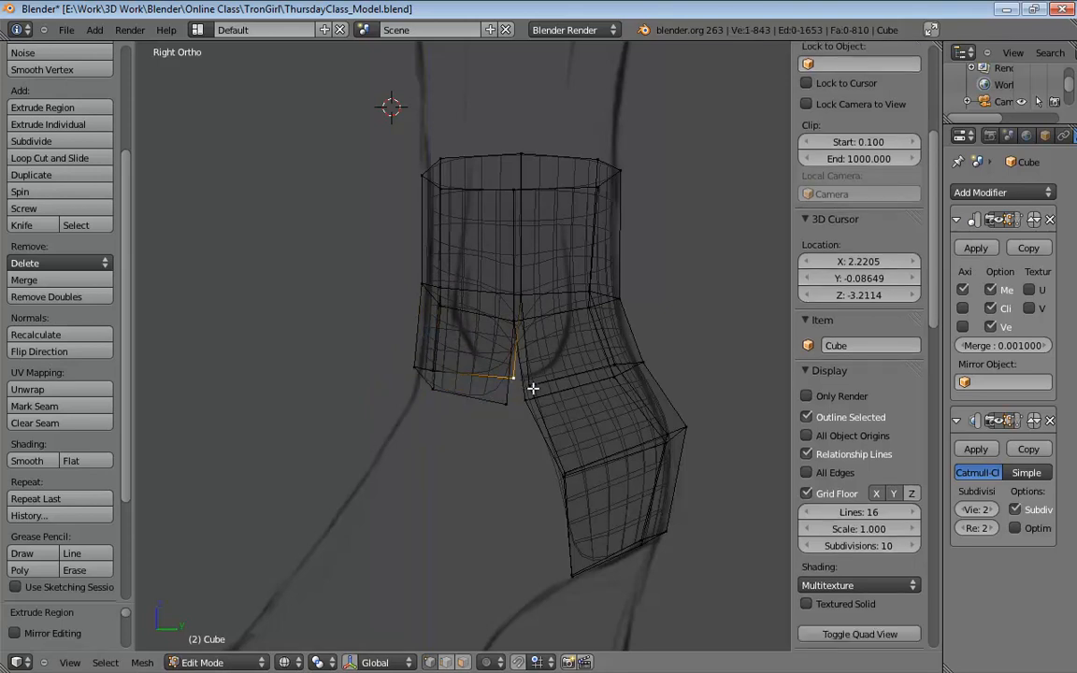
right_click(532, 387, "shift")
middle_click_drag(532, 388, 616, 346)
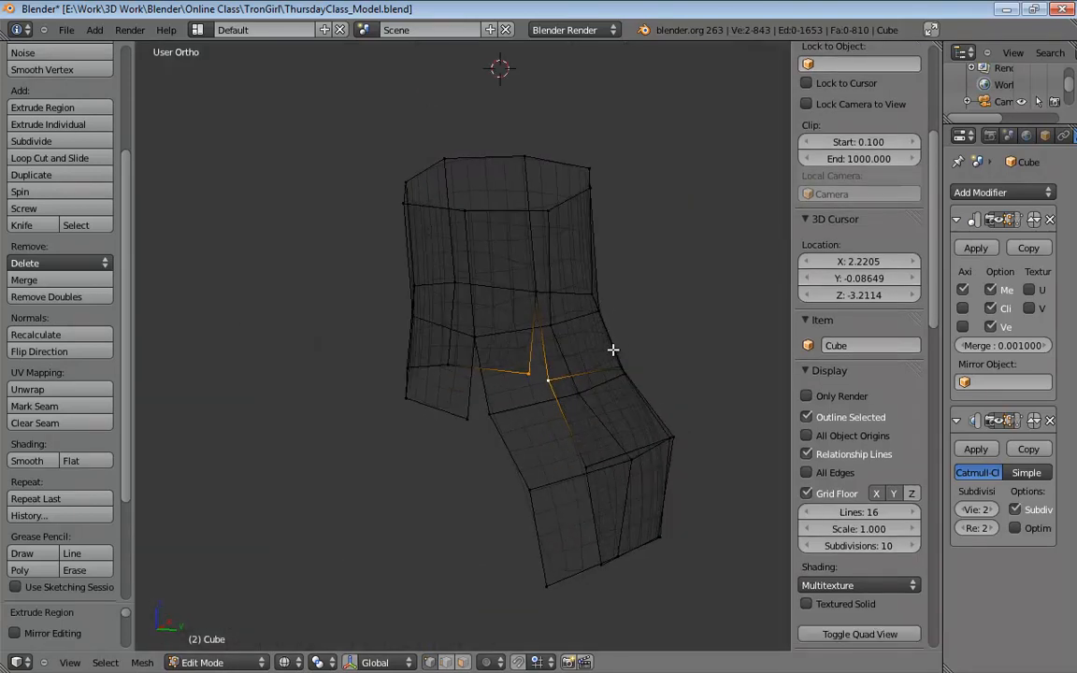
key("alt+m")
left_click(599, 369)
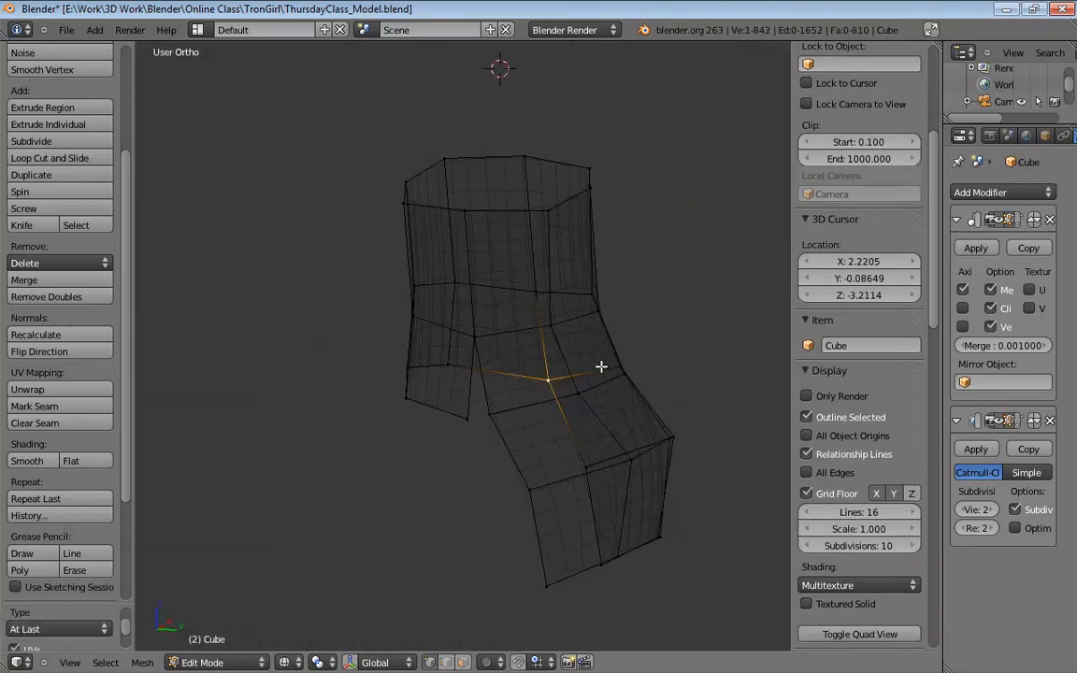
right_click(468, 416)
right_click(488, 412, "shift")
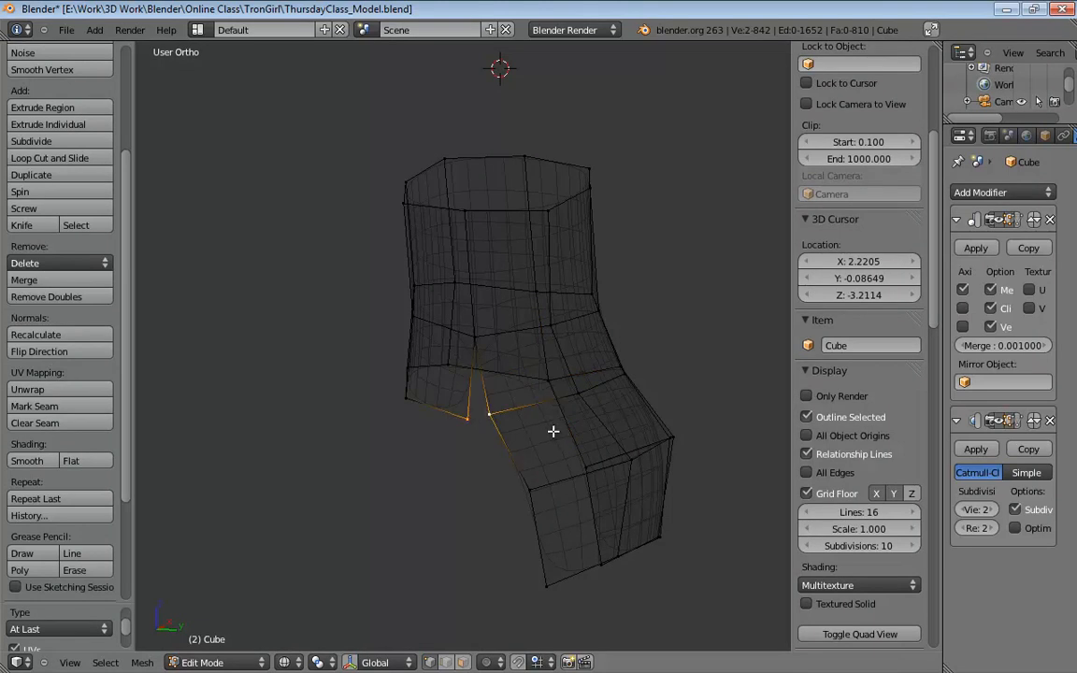
key("alt+m")
left_click(553, 432)
Add a loop cut around the upper ankle tube and slide it up toward the tube's top rim.
mouse_move(614, 357)
middle_mouse_down()
mouse_move(442, 387)
mouse_move(365, 378)
mouse_move(606, 377)
mouse_move(580, 382)
middle_mouse_up()
key("z")
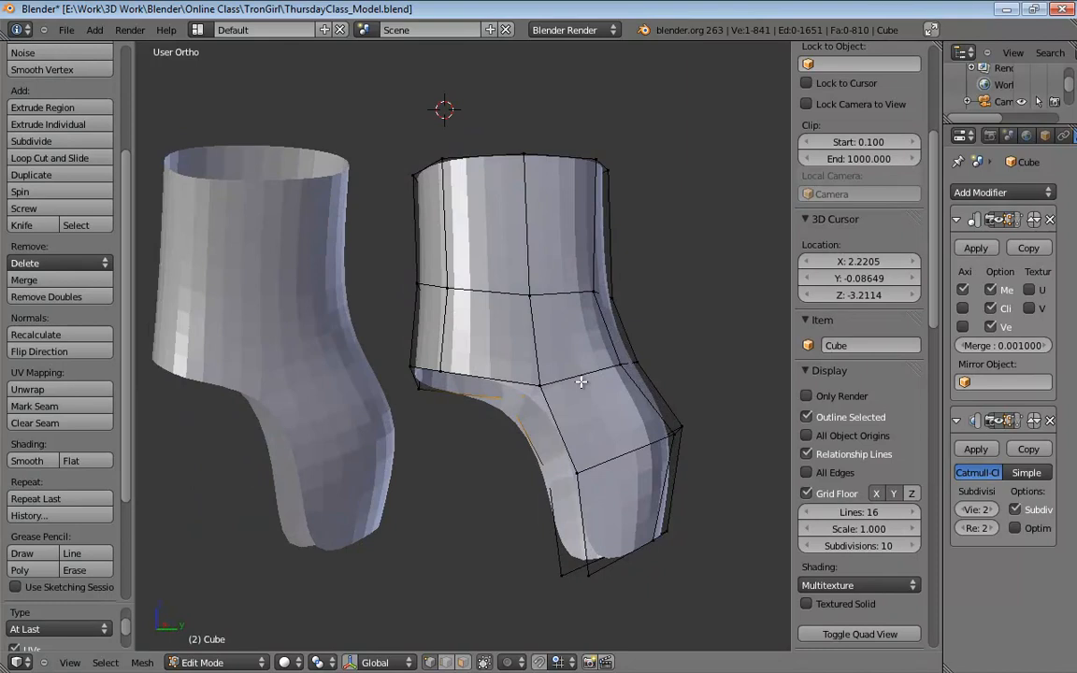
key("KP_1")
key("KP_5")
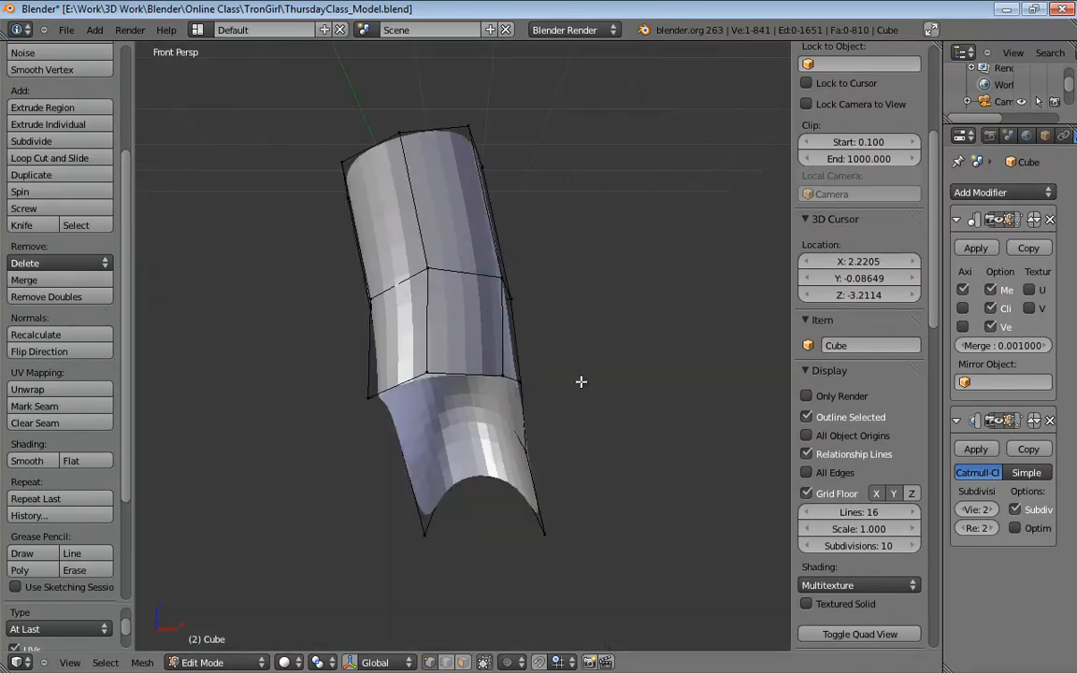
key("KP_3")
key("KP_5")
key("z")
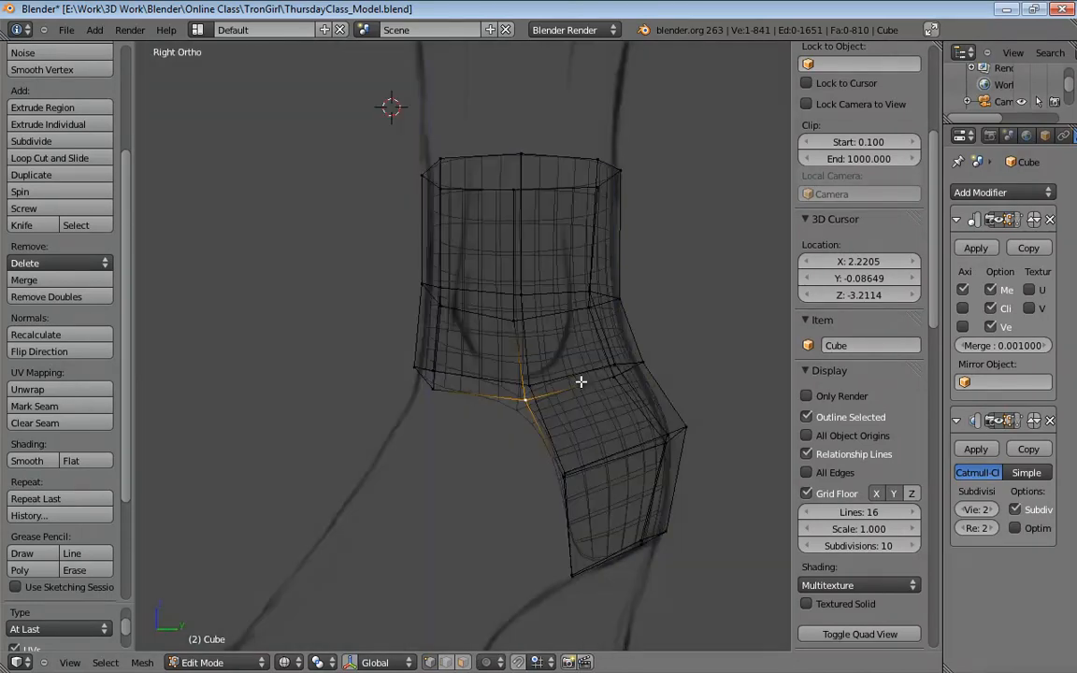
right_click(522, 294)
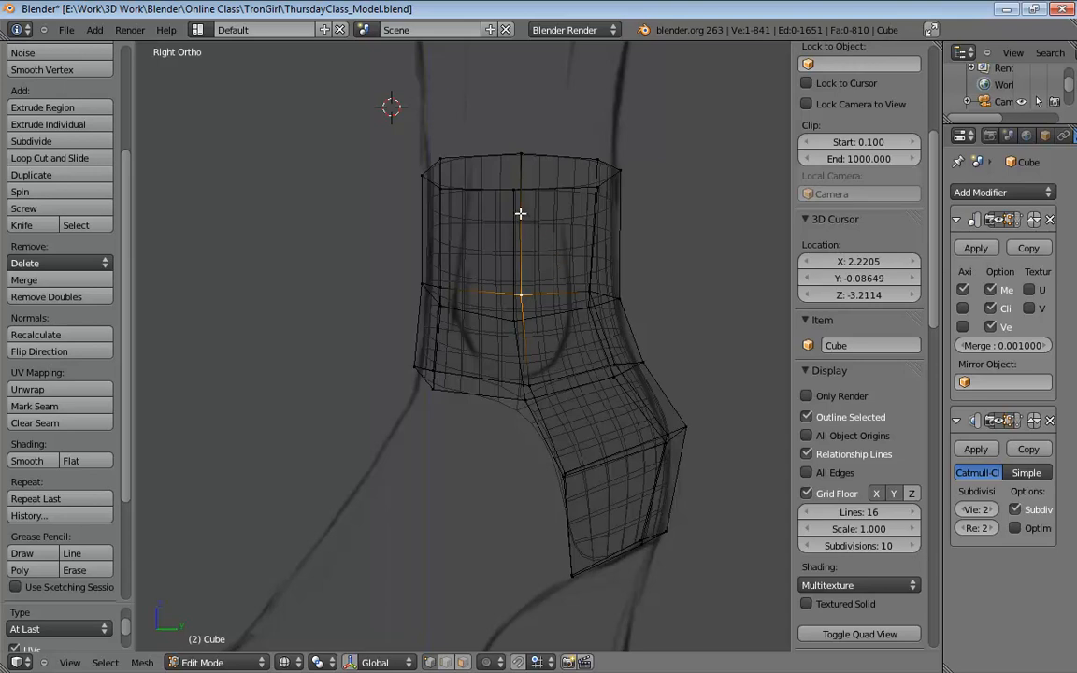
key("ctrl+r")
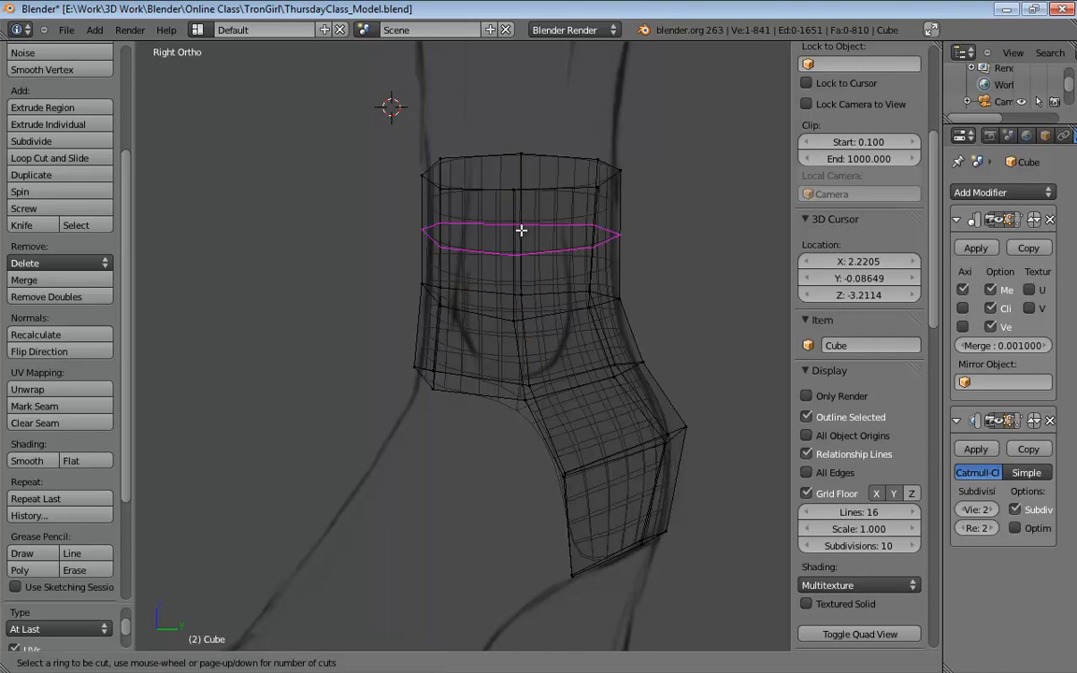
left_click(523, 231)
left_click(528, 207)
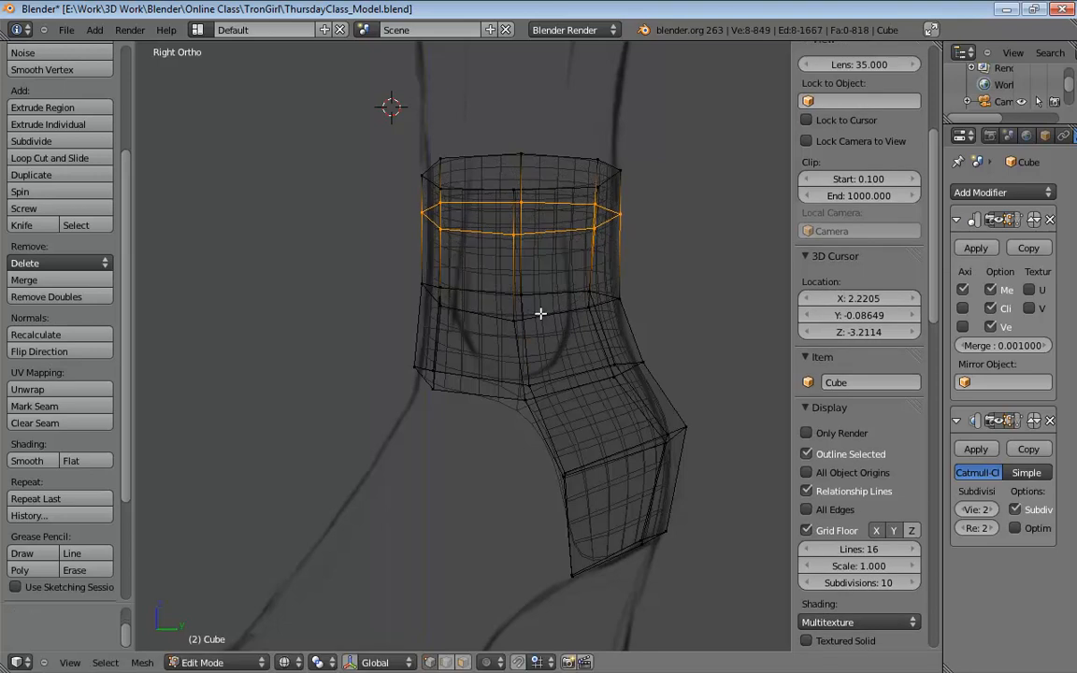
Pull the two side vertices at ankle-bone height outward, about 0.092 and -0.082 in X, to form the ankle bones.
middle_click_drag(535, 331, 656, 301)
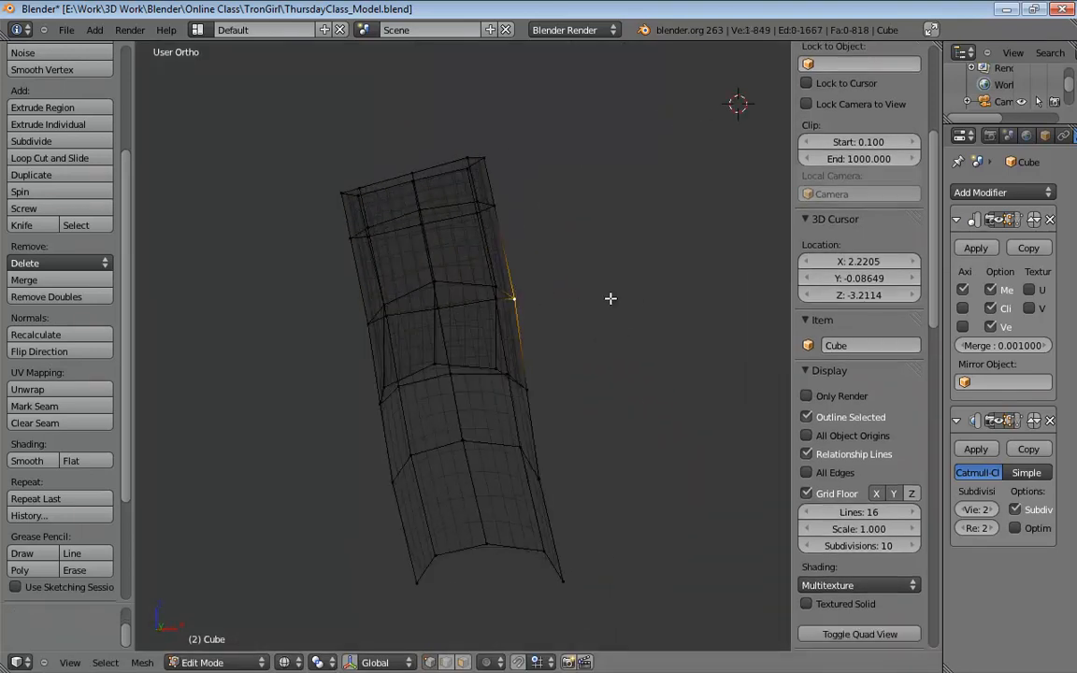
key("g")
left_click(628, 307)
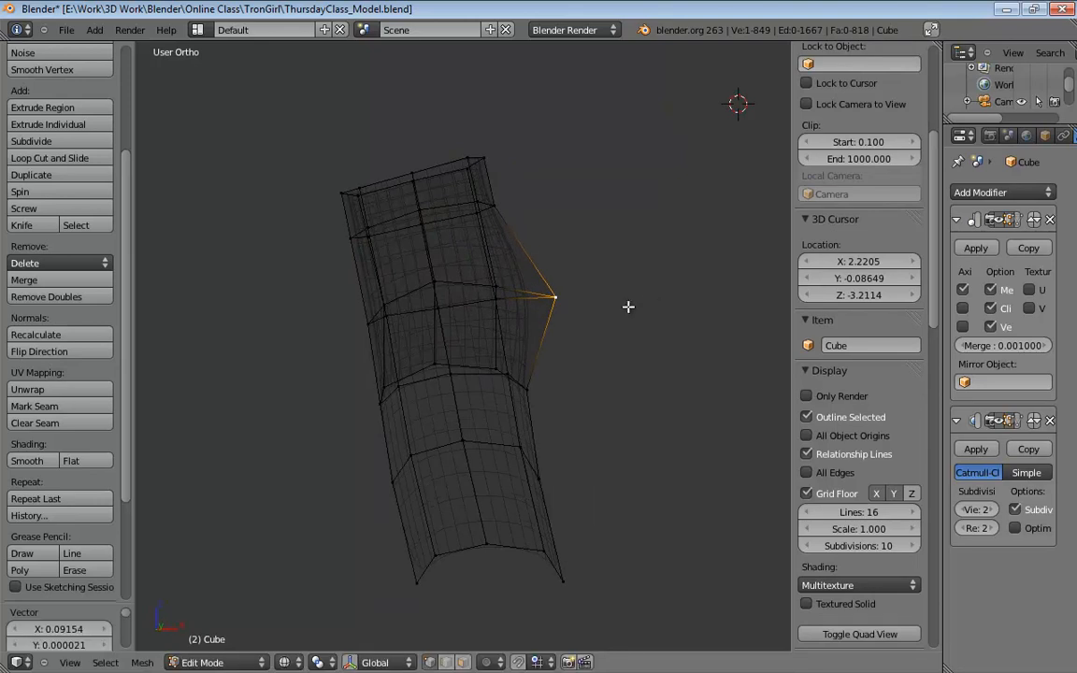
middle_click_drag(628, 307, 404, 315)
key("g")
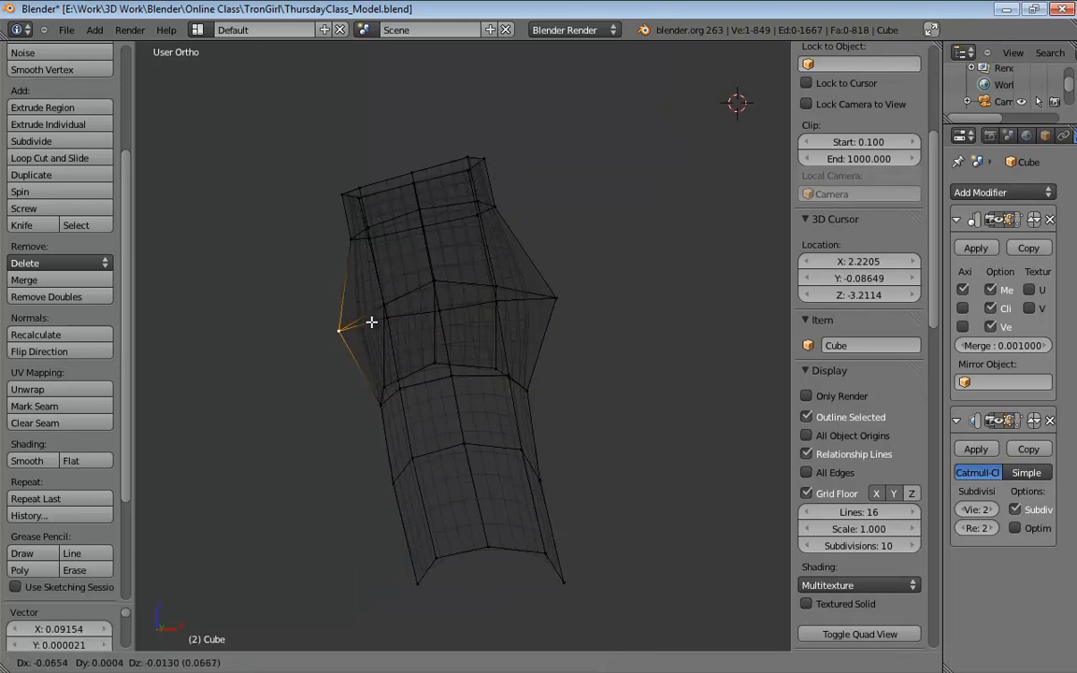
left_click(366, 322)
Shift the three front vertices of the ankle tube's bottom rim about 0.017 to 0.028 in X.
mouse_move(591, 310)
middle_mouse_down()
mouse_move(487, 354)
mouse_move(436, 351)
mouse_move(594, 300)
mouse_move(641, 303)
mouse_move(505, 329)
mouse_move(424, 255)
mouse_move(564, 314)
mouse_move(640, 319)
mouse_move(644, 360)
middle_mouse_up()
key("z")
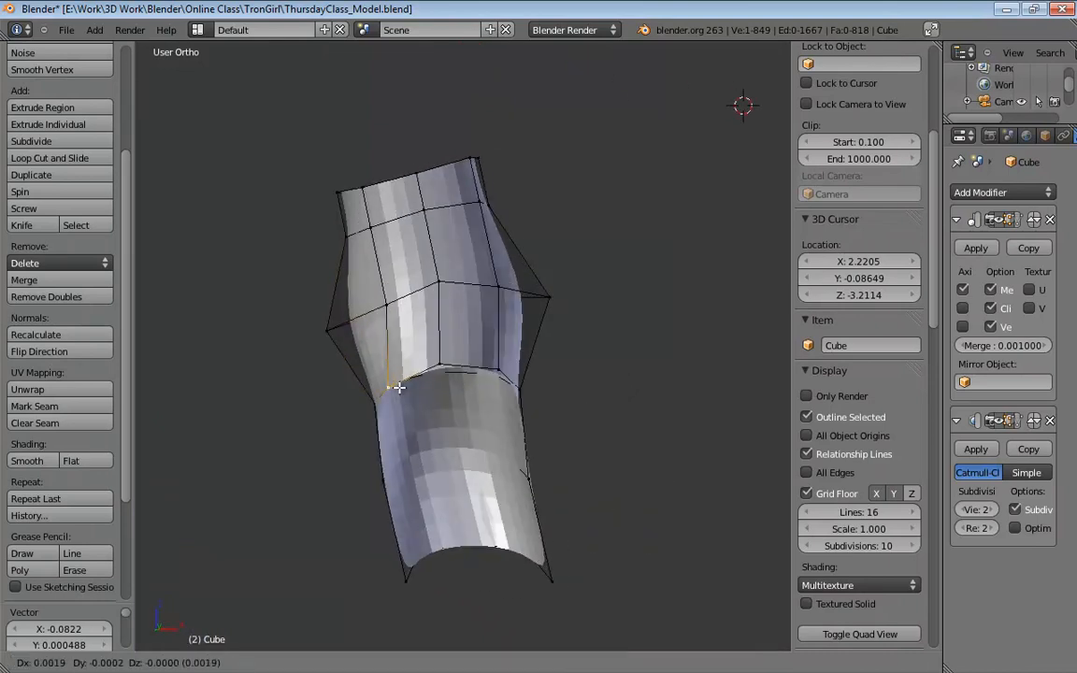
right_click(393, 385)
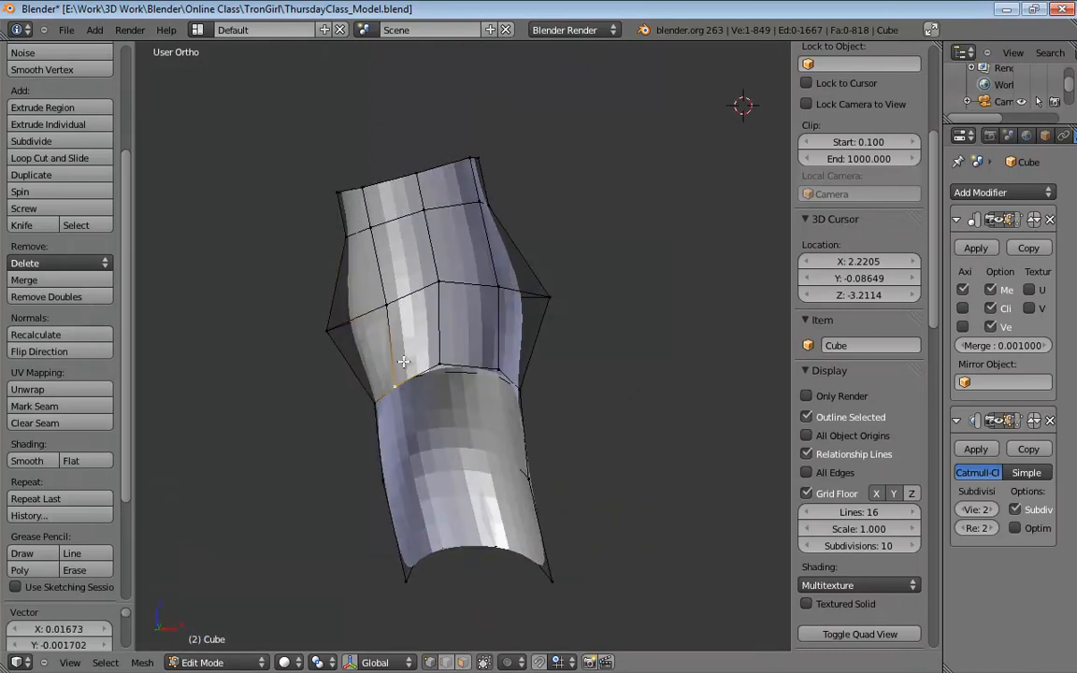
right_click(450, 363)
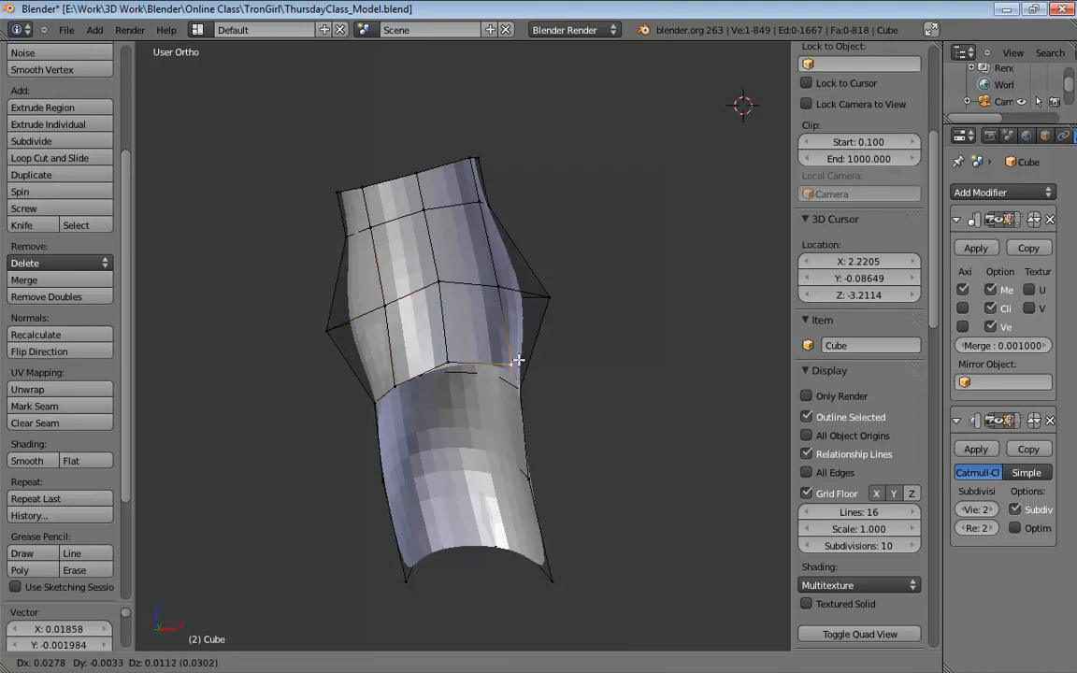
Widen the back of the heel bulge by moving its two side vertices about -0.031 and 0.015 in X.
middle_click_drag(600, 355, 590, 488)
right_click(595, 473)
key("g")
left_click(608, 476)
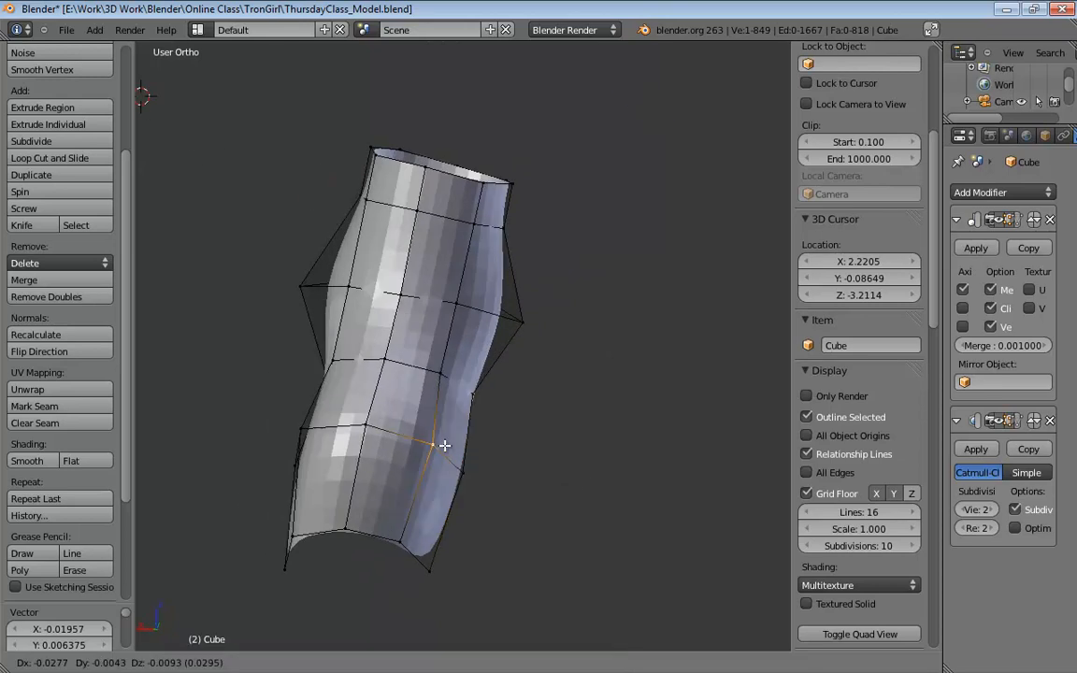
middle_click_drag(439, 447, 384, 504)
right_click(316, 486)
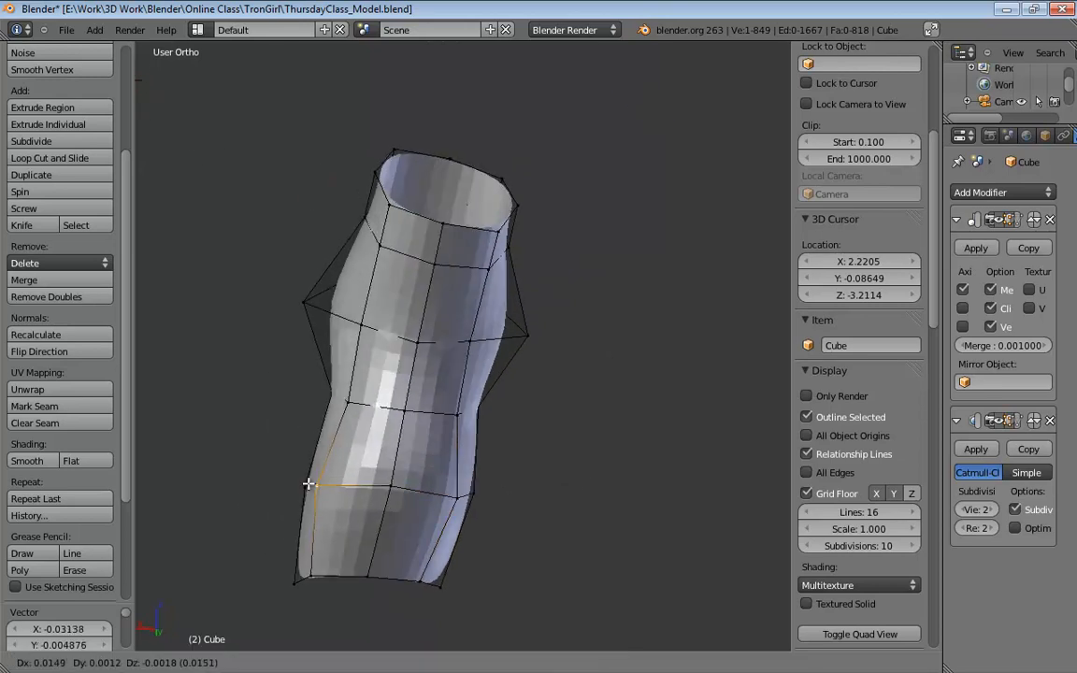
middle_click_drag(471, 497, 486, 438)
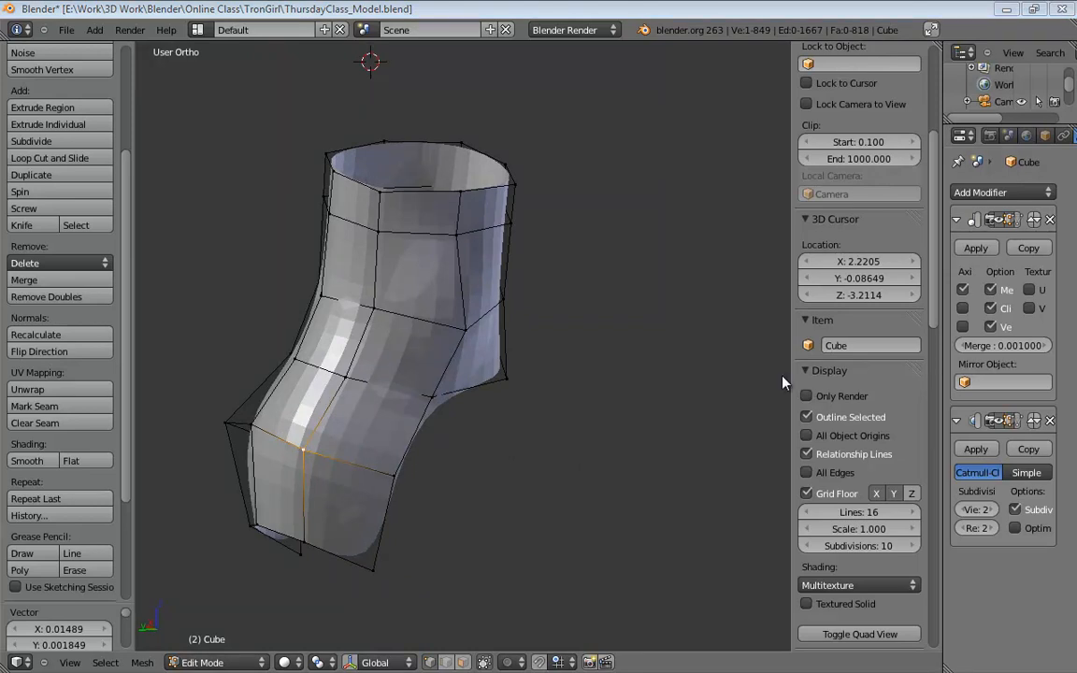
Select the four front edges of the ankle's bottom rim and extrude them along the foot drawing, about -0.39 in Y and -0.58 in Z.
middle_click_drag(626, 426, 476, 411)
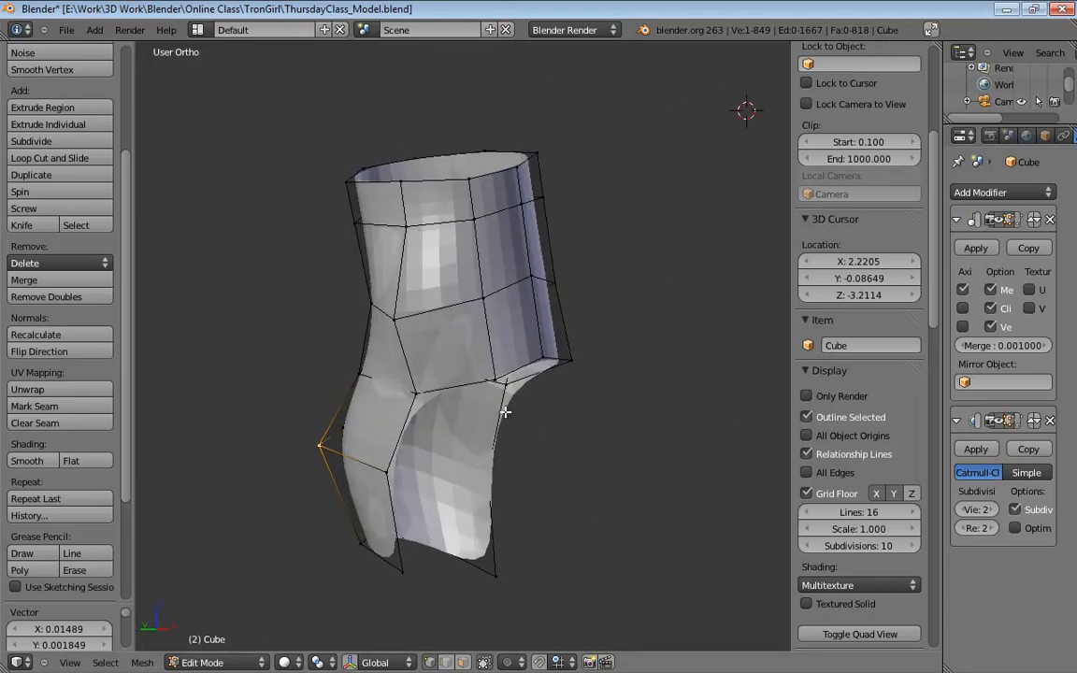
middle_click_drag(601, 445, 517, 397, "shift")
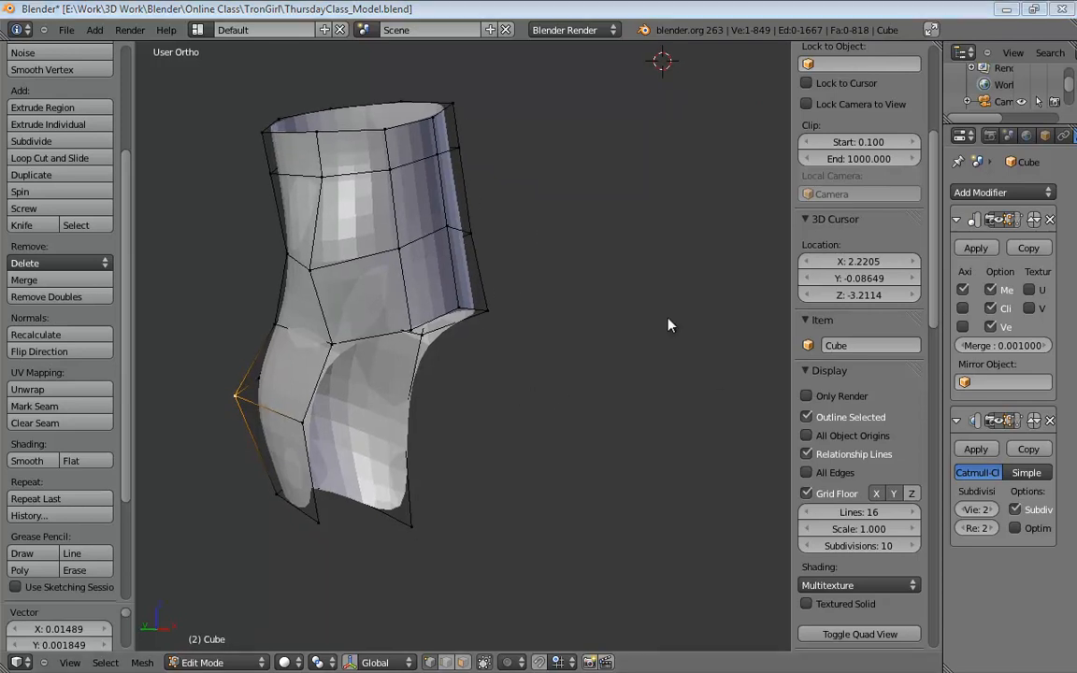
middle_click_drag(451, 424, 397, 344)
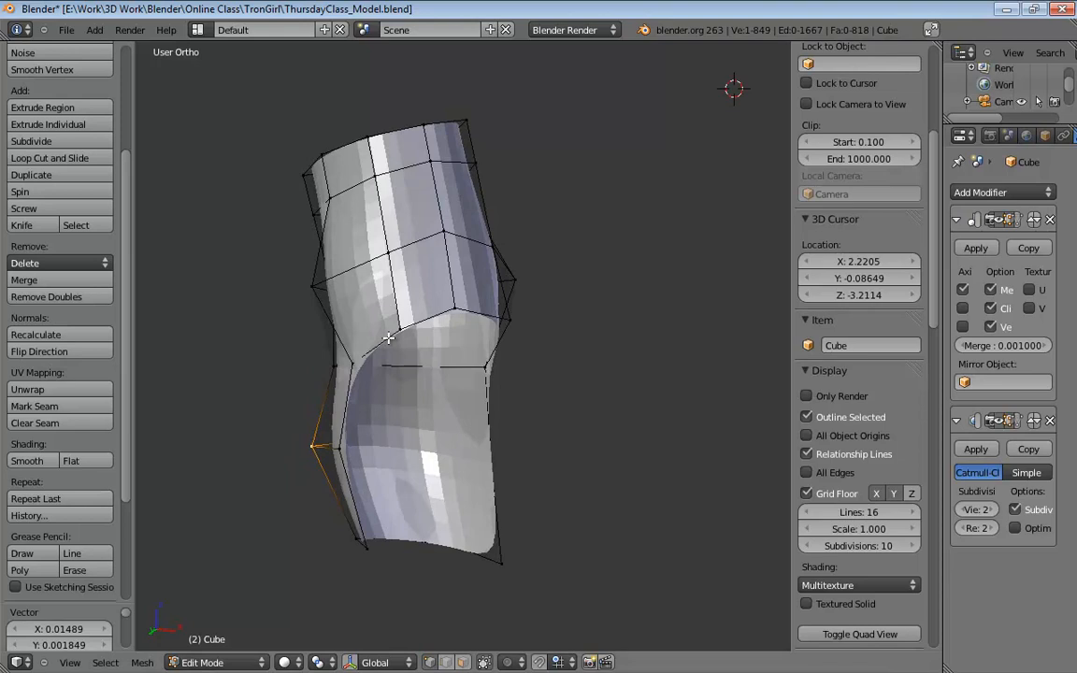
key("ctrl+Tab")
key("2")
right_click(390, 338)
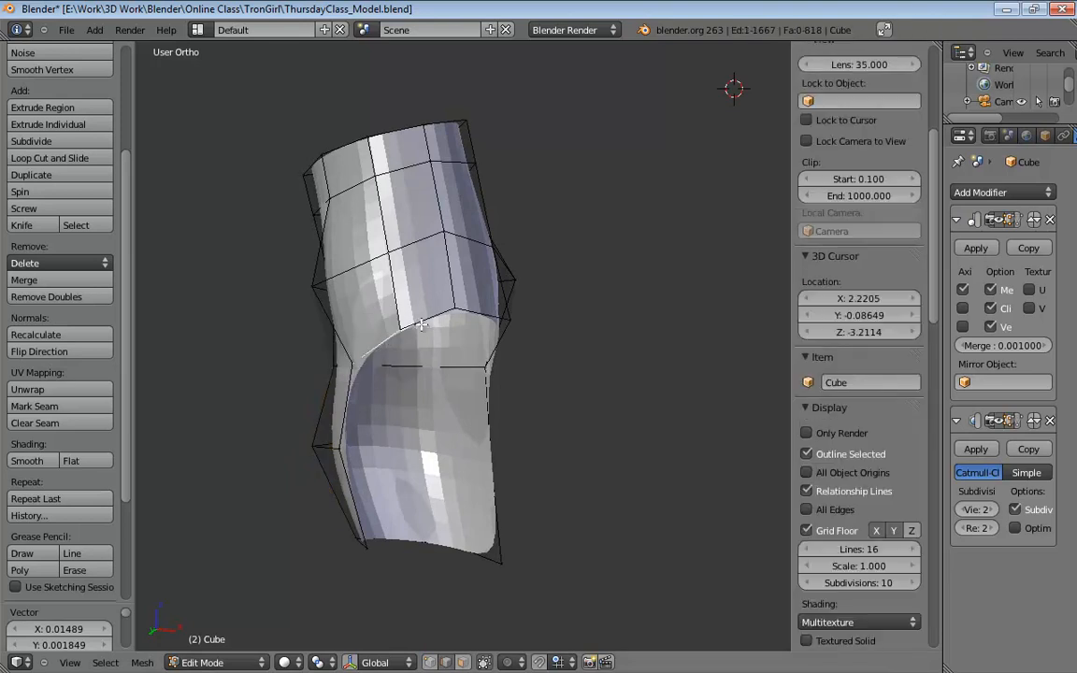
right_click(426, 320, "shift")
right_click(476, 312, "shift")
middle_click_drag(594, 370, 545, 329)
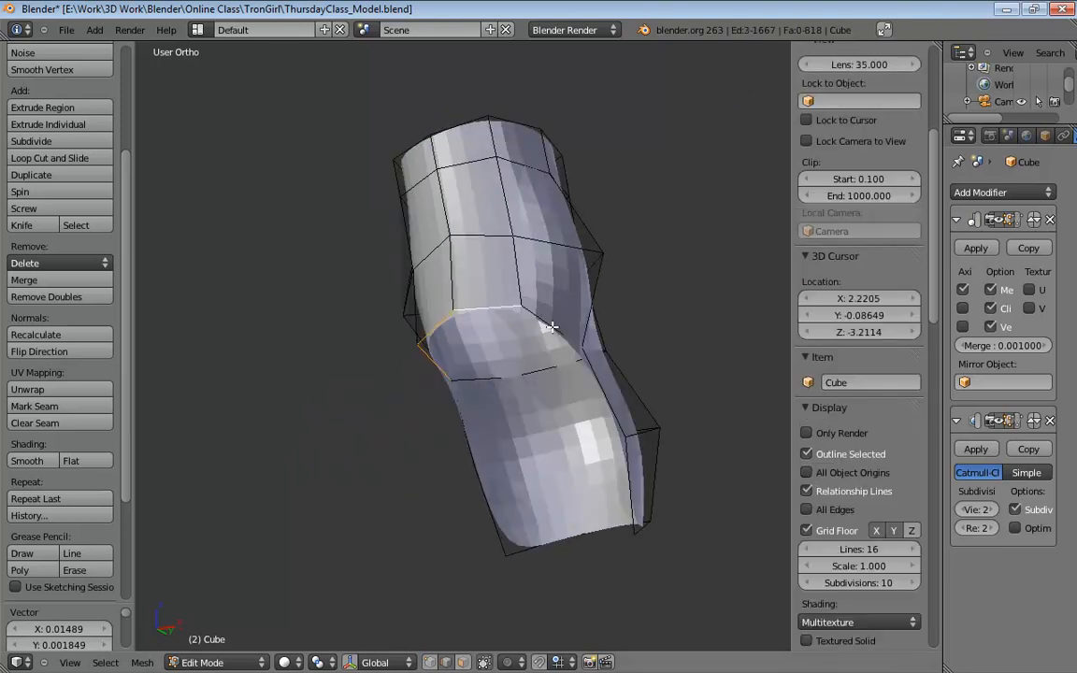
right_click(551, 328, "shift")
key("KP_3")
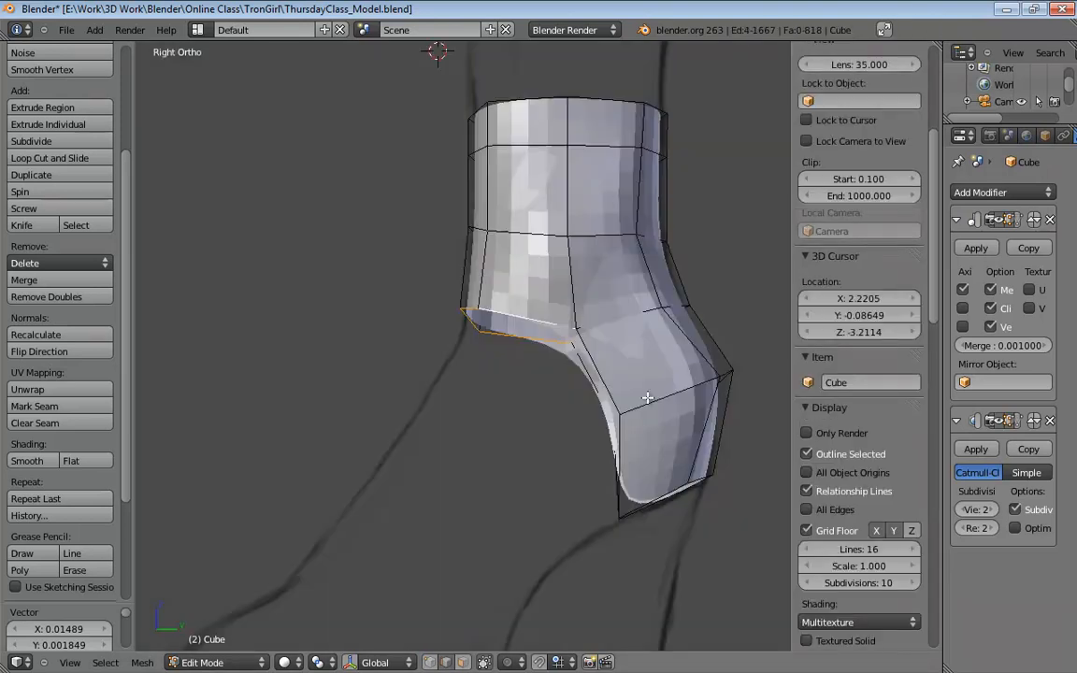
key("KP_5")
key("KP_5")
middle_click_drag(563, 437, 644, 358, "shift")
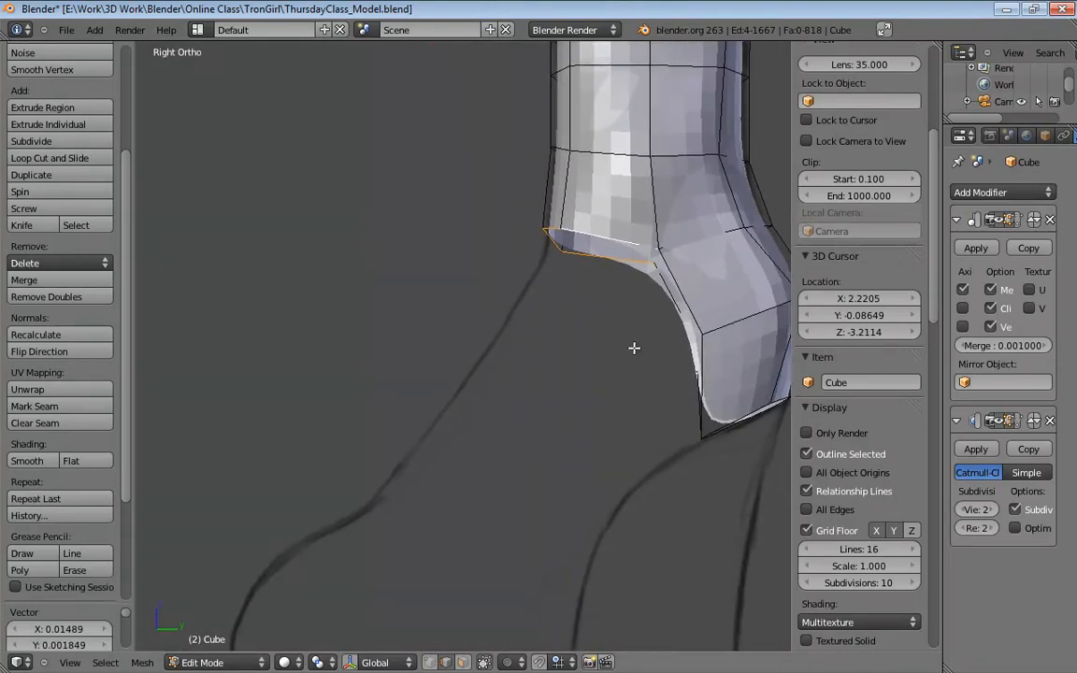
key("e")
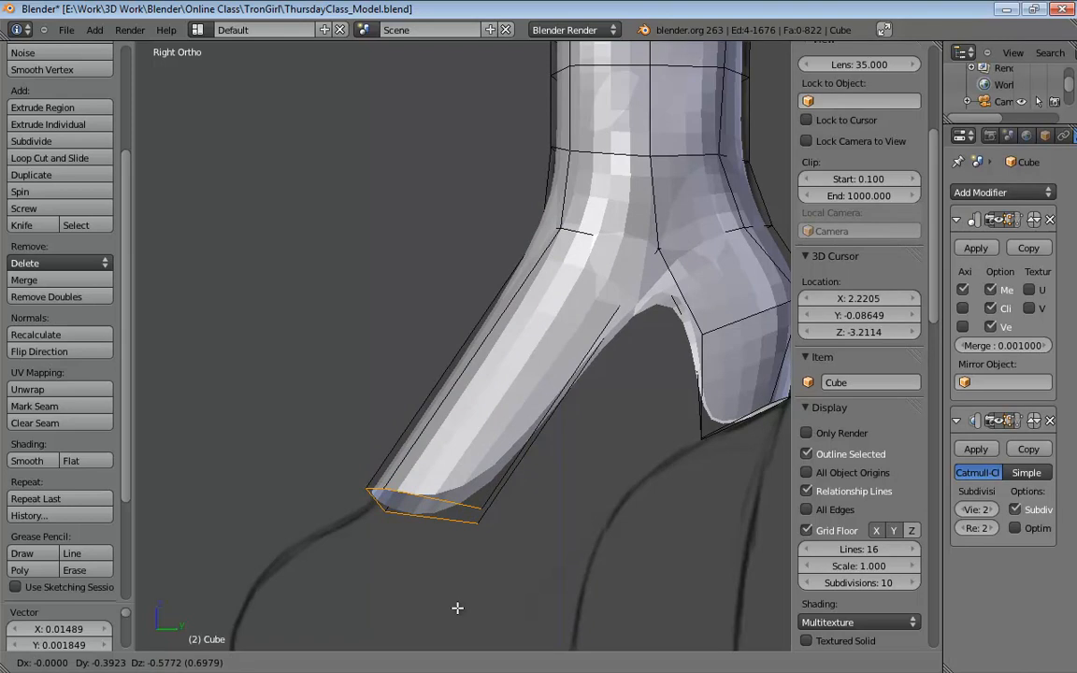
left_click(457, 608)
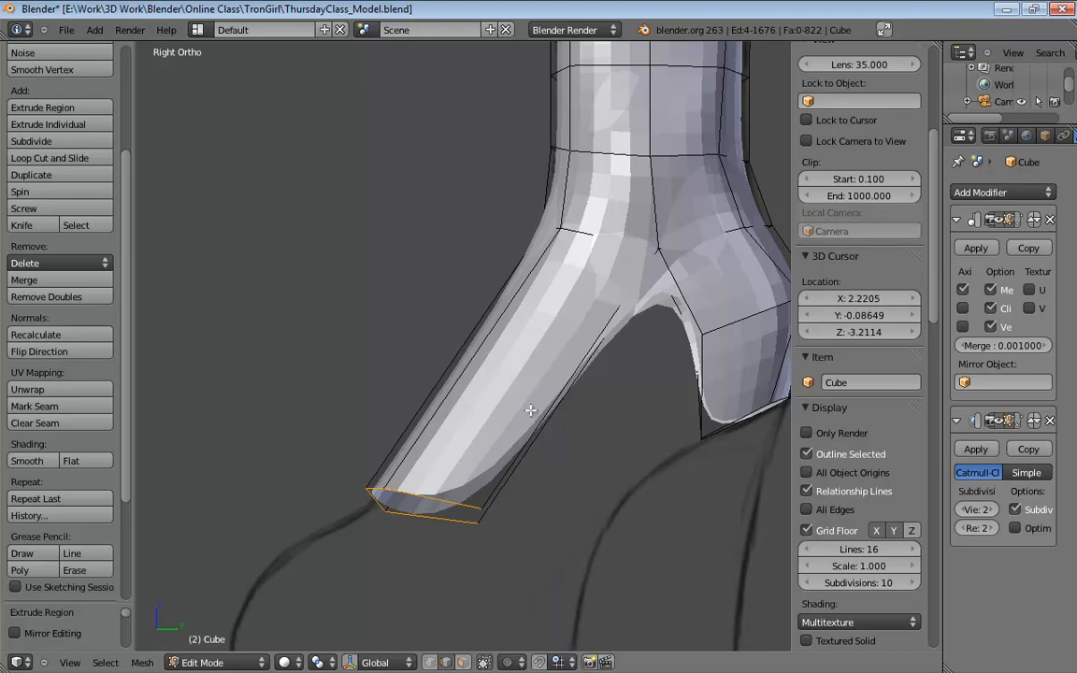
Move the extruded foot edges about 0.116 in X and scale them to about 1.502 to match the front drawing.
middle_click_drag(477, 370, 724, 430)
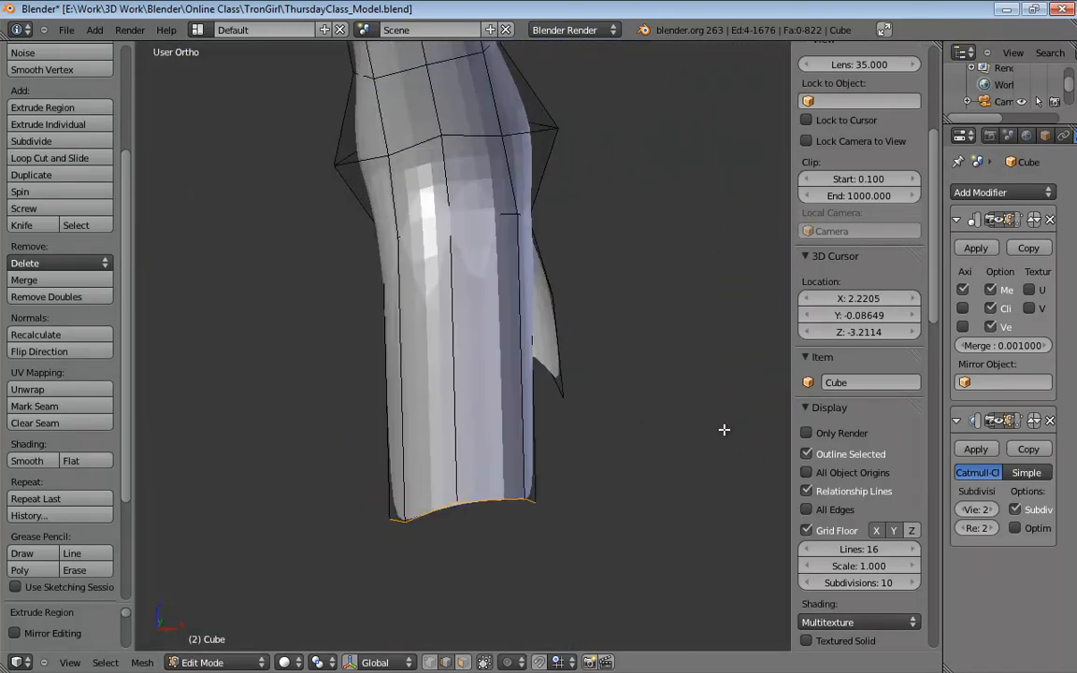
scroll(624, 417, "down", 3)
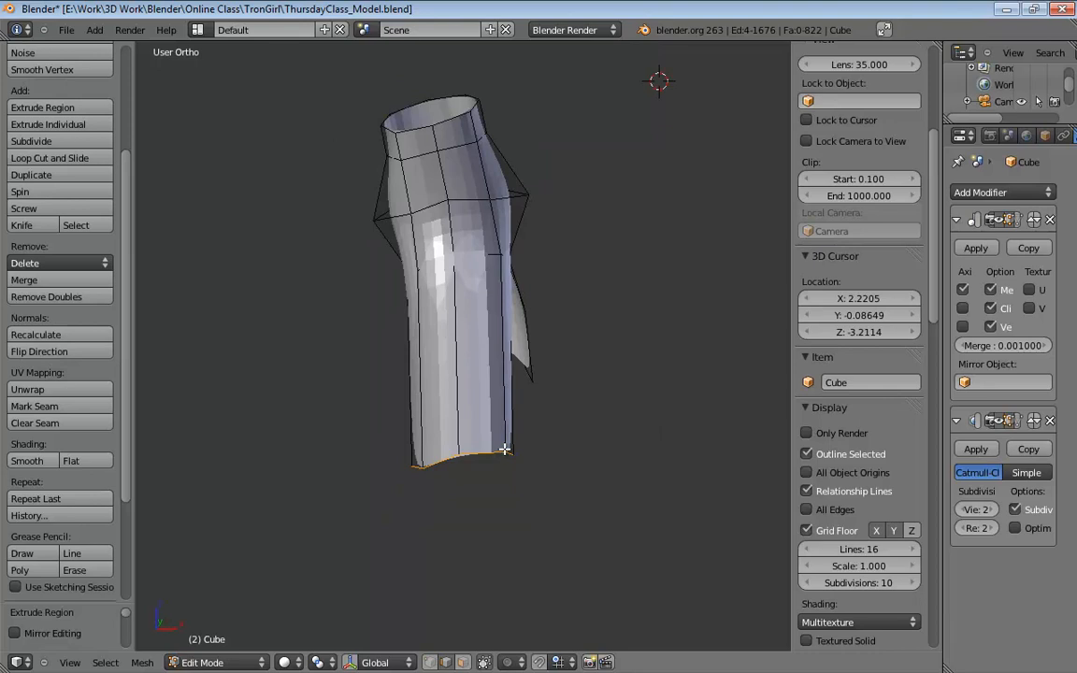
key("KP_1")
key("g")
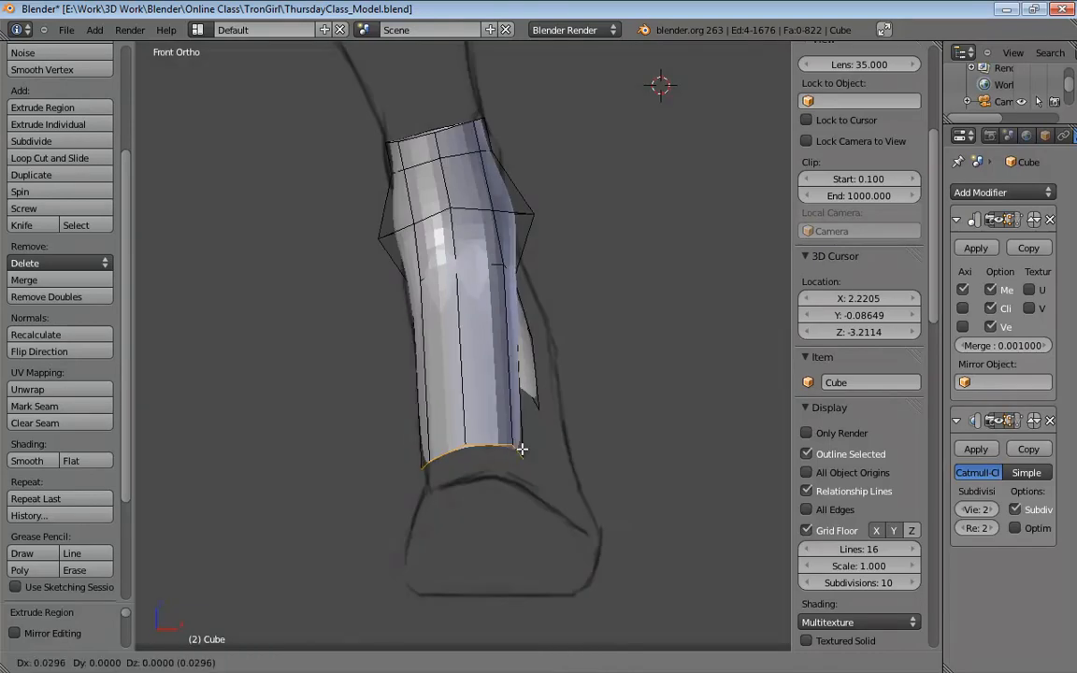
left_click(548, 440)
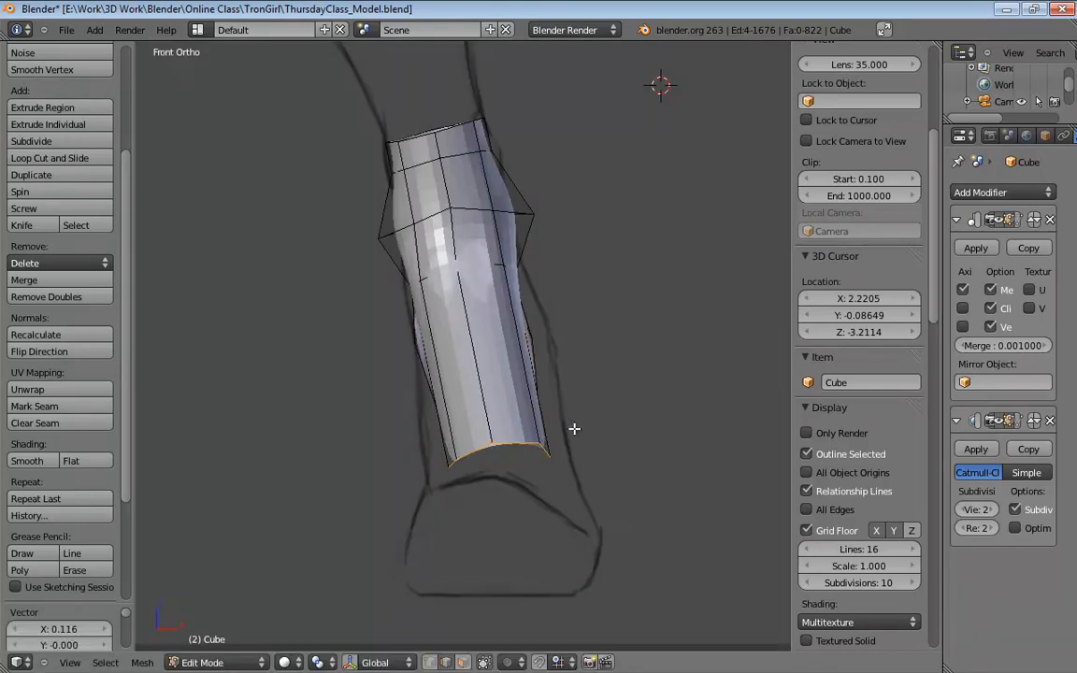
key("s")
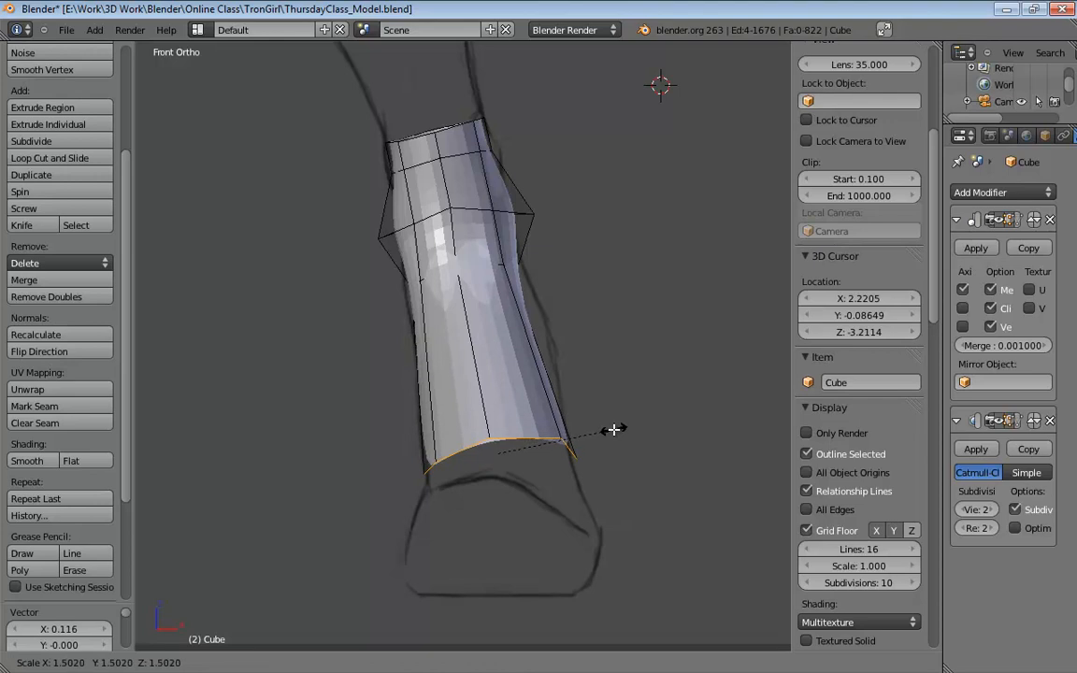
left_click(612, 428)
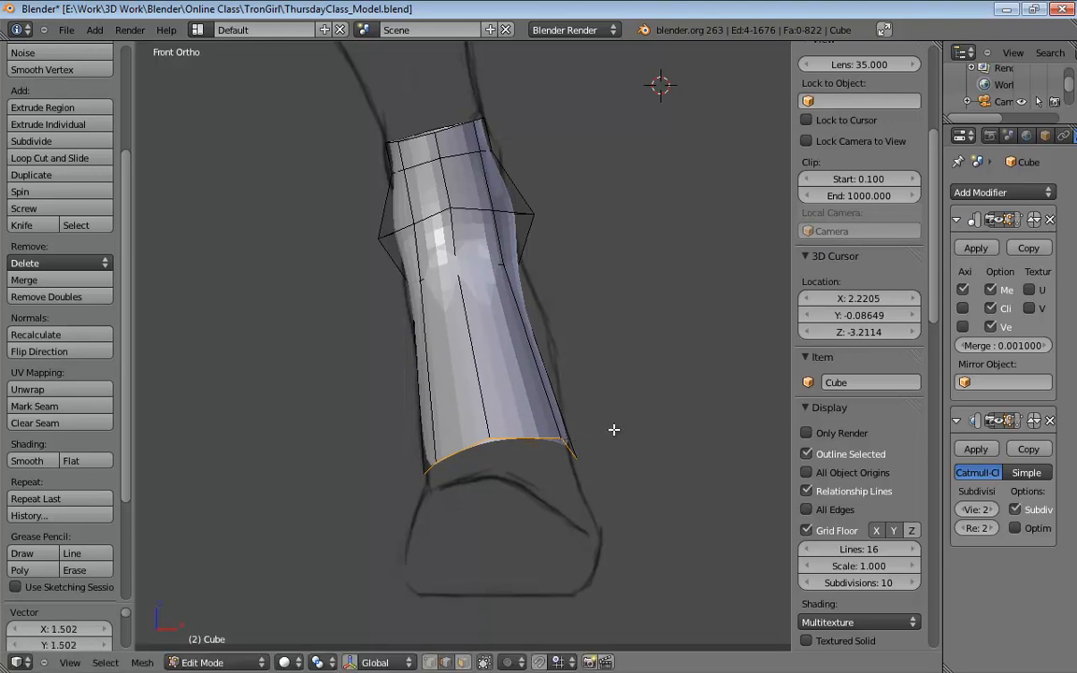
Turn off the subdivision surface modifier's display in Edit Mode and inspect the bare foot cage.
left_click(998, 424)
middle_click_drag(616, 370, 508, 361)
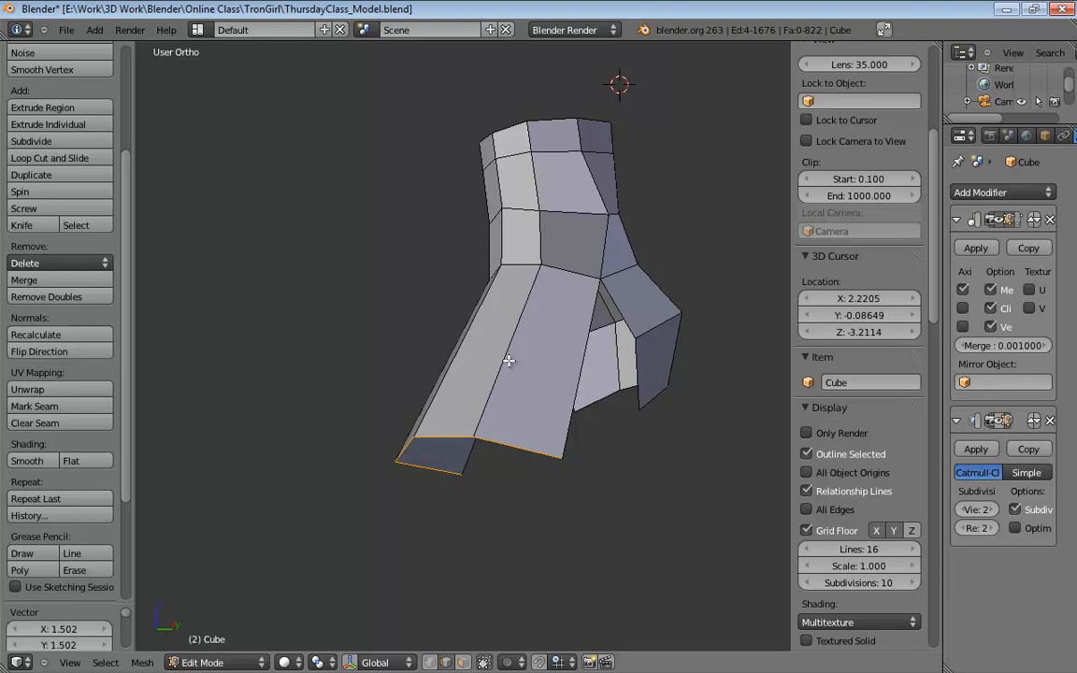
key("KP_1")
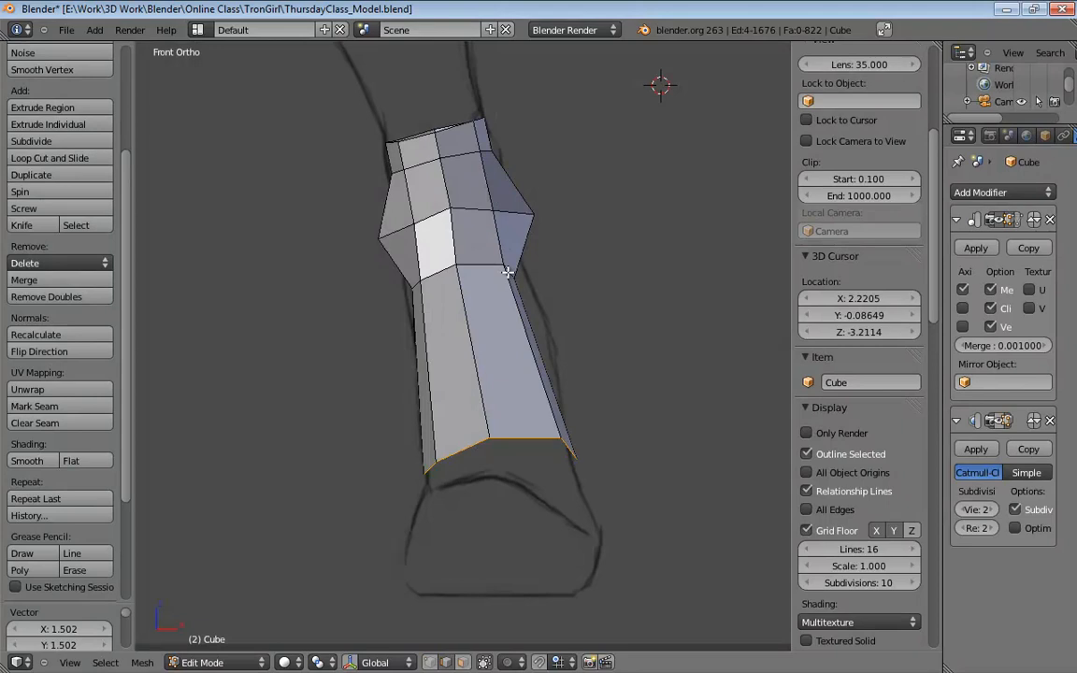
Move the short outer side edge where the ankle meets the foot about 0.051 in X.
right_click(512, 270)
key("g")
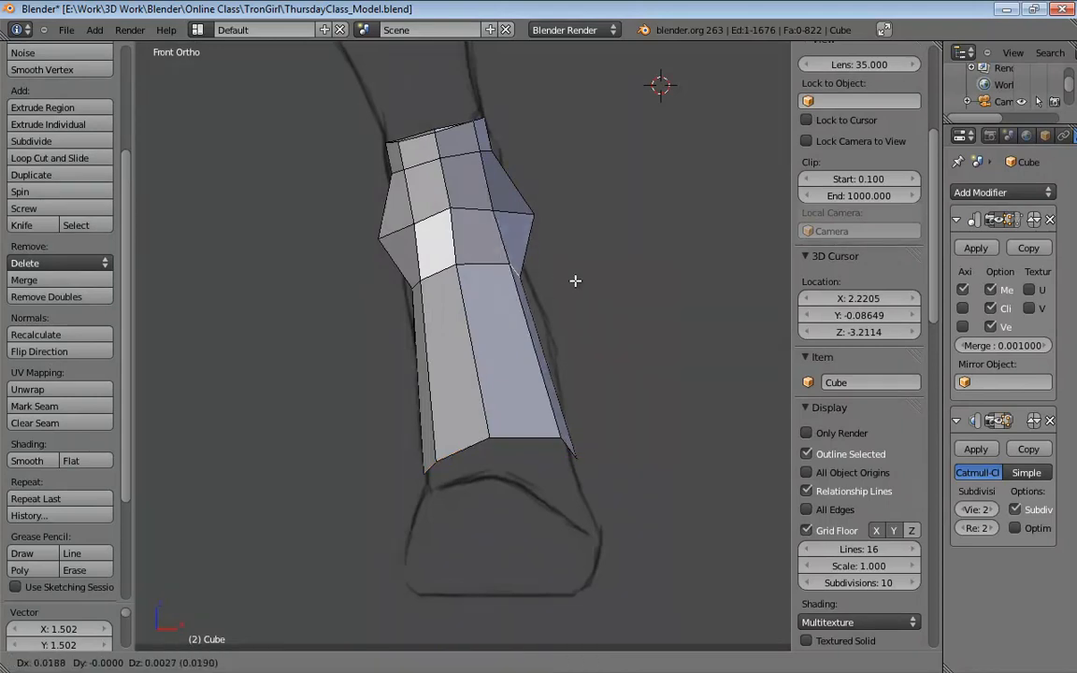
left_click(585, 281)
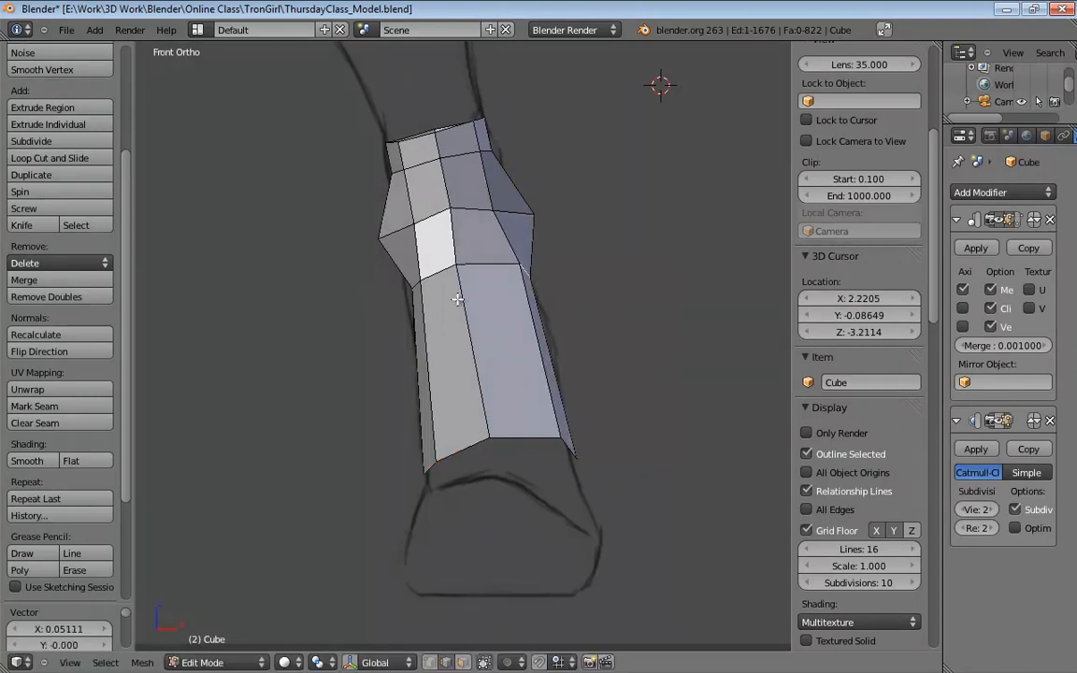
middle_click_drag(457, 298, 442, 291)
middle_click_drag(510, 298, 493, 298)
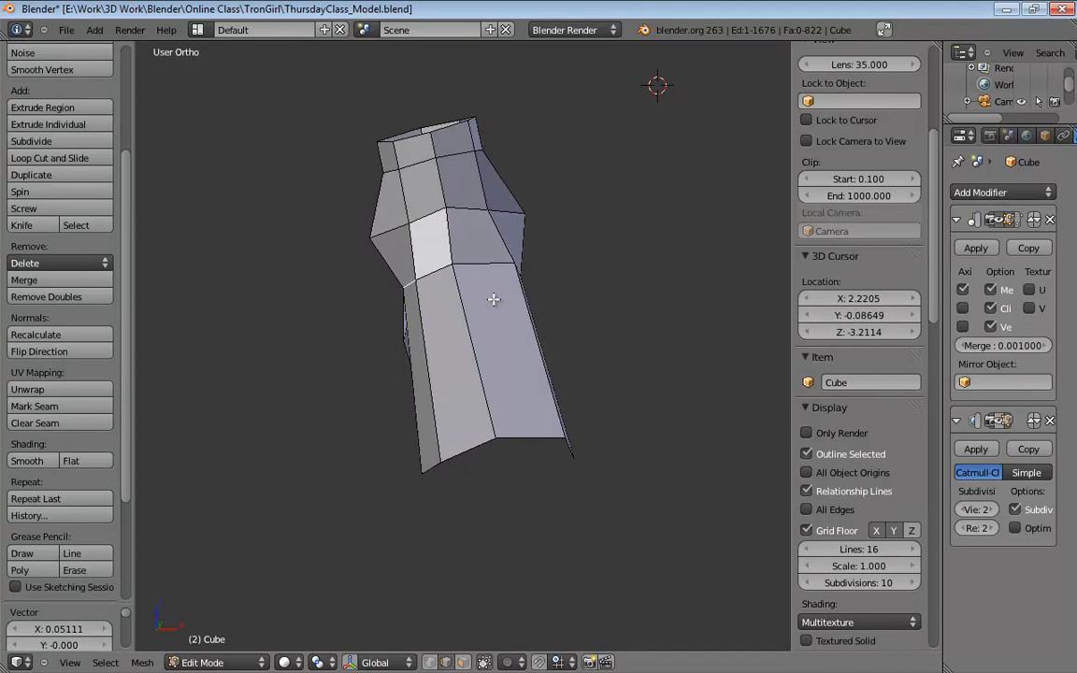
key("g")
key("1")
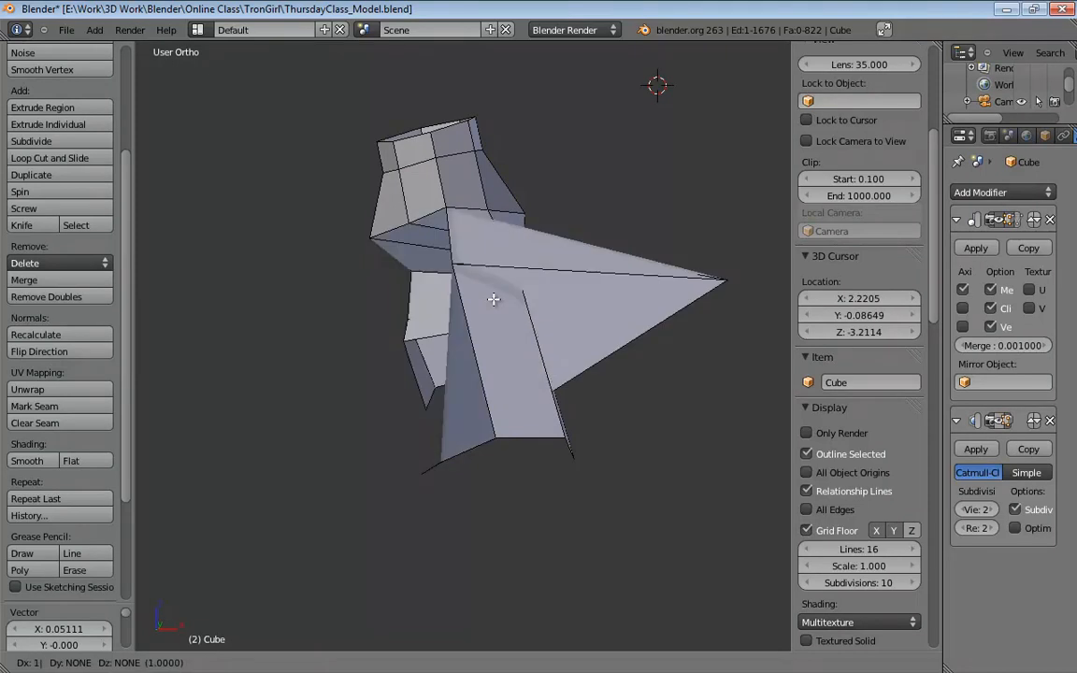
key("z")
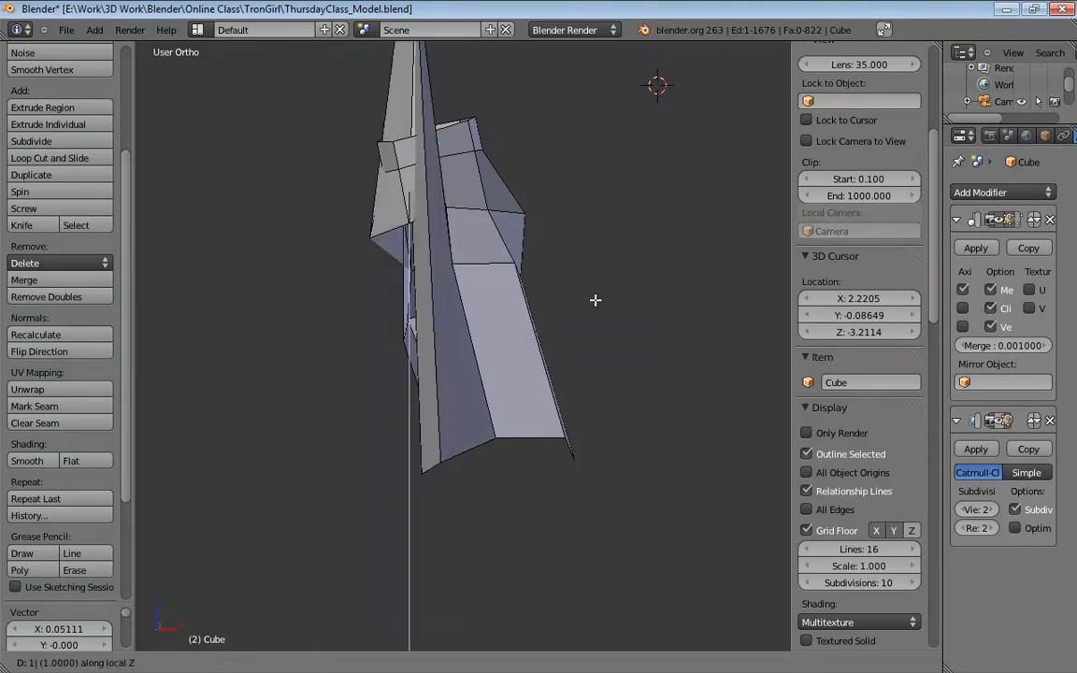
key("Escape")
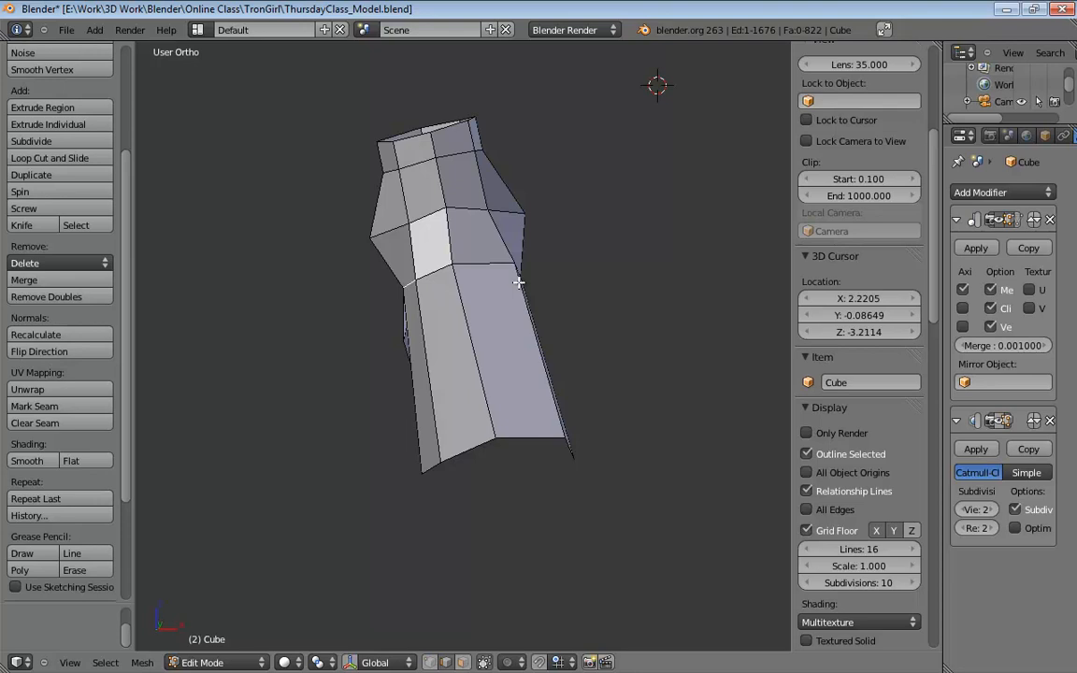
Move the selected short side edge where the ankle meets the foot about -0.027 in X against the front drawing.
key("KP_5")
key("KP_5")
key("KP_1")
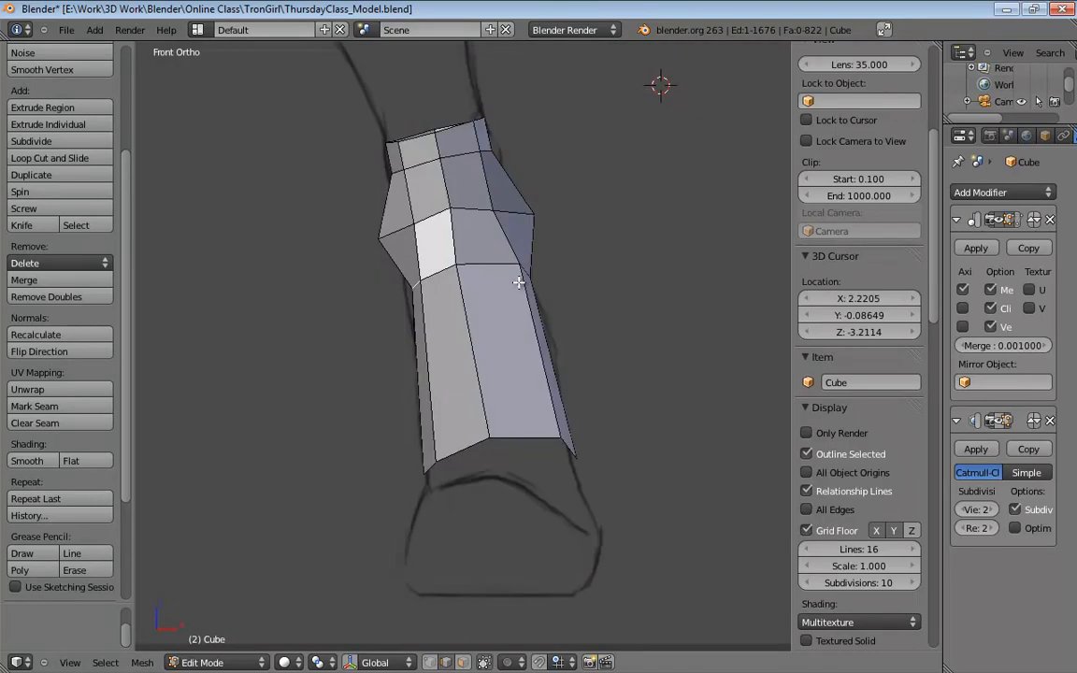
key("g")
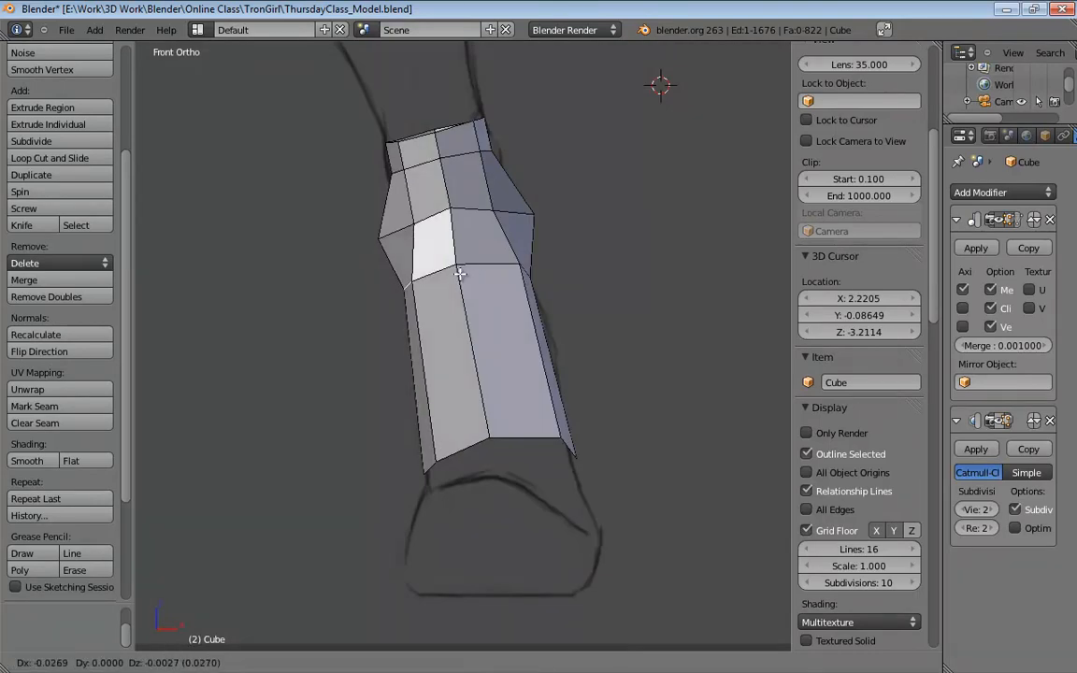
left_click(460, 273)
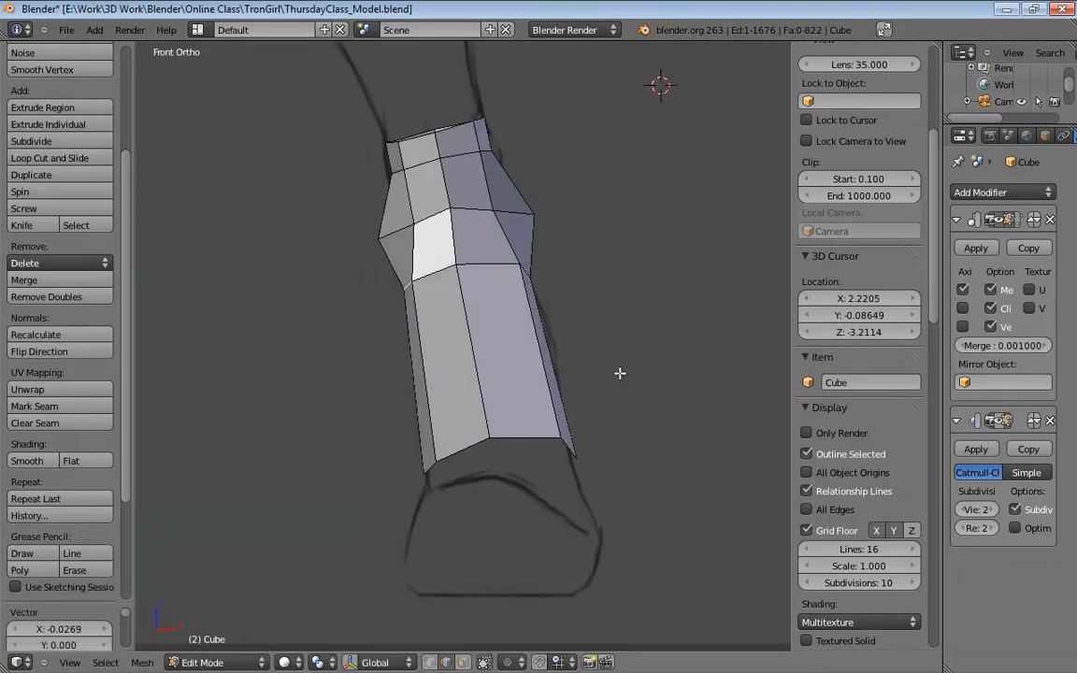
Add a centred loop cut across the extruded foot section, halfway between the ankle and the front rim.
mouse_move(663, 378)
middle_mouse_down()
mouse_move(444, 386)
mouse_move(464, 391)
mouse_move(462, 378)
middle_mouse_up()
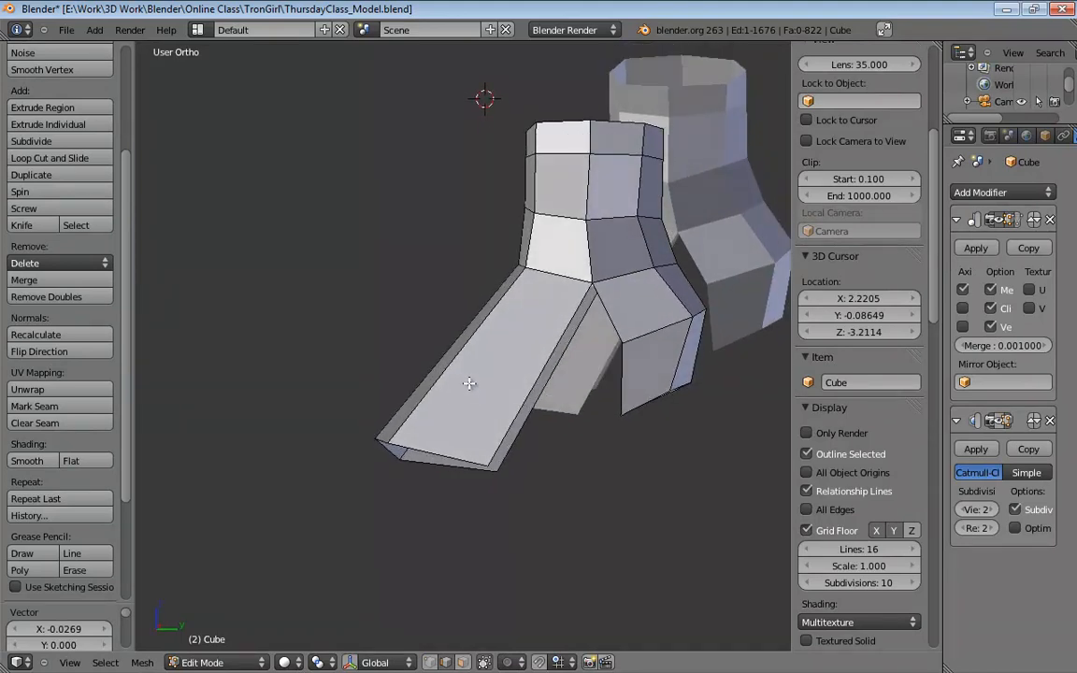
key("ctrl+r")
left_click(529, 362)
right_click(680, 413)
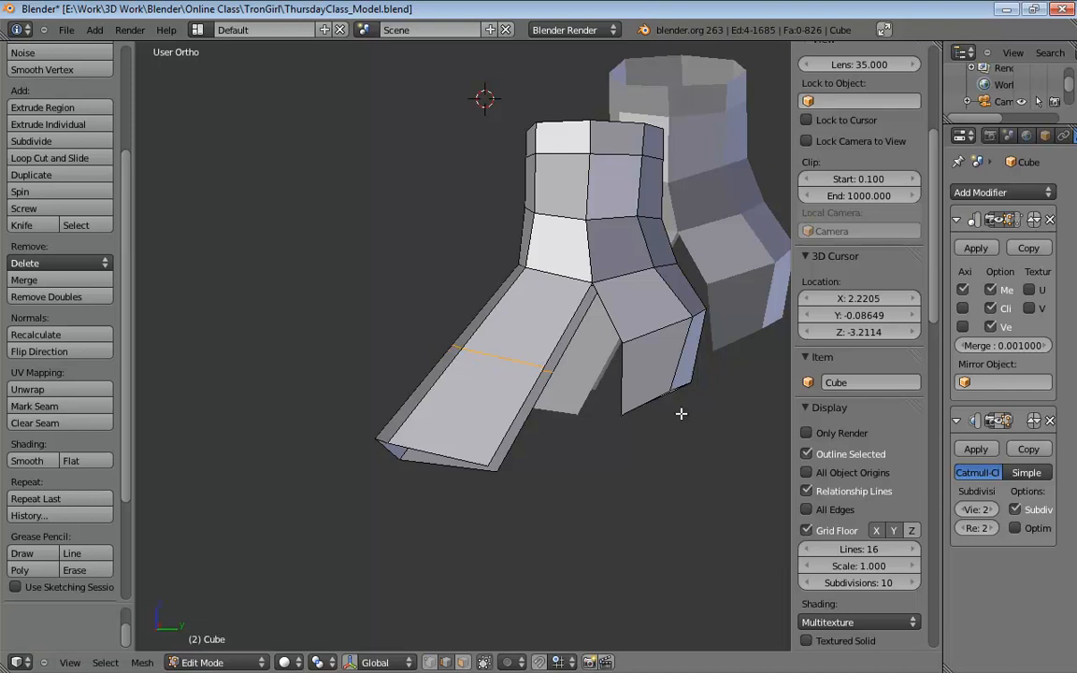
middle_click_drag(615, 352, 697, 348)
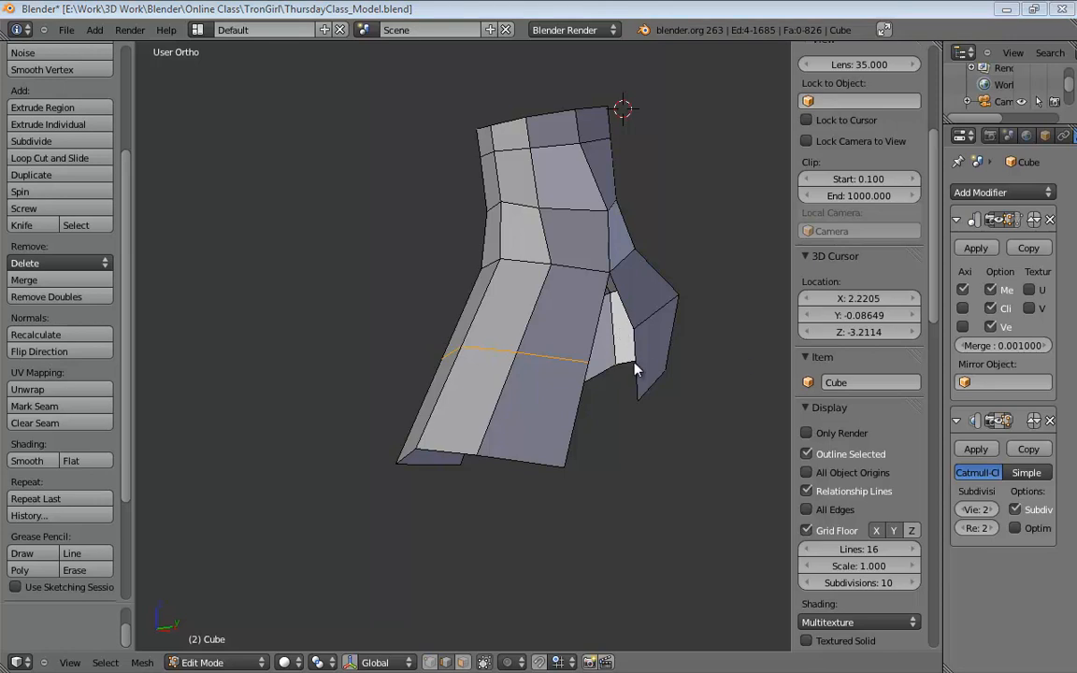
middle_click_drag(641, 366, 531, 339)
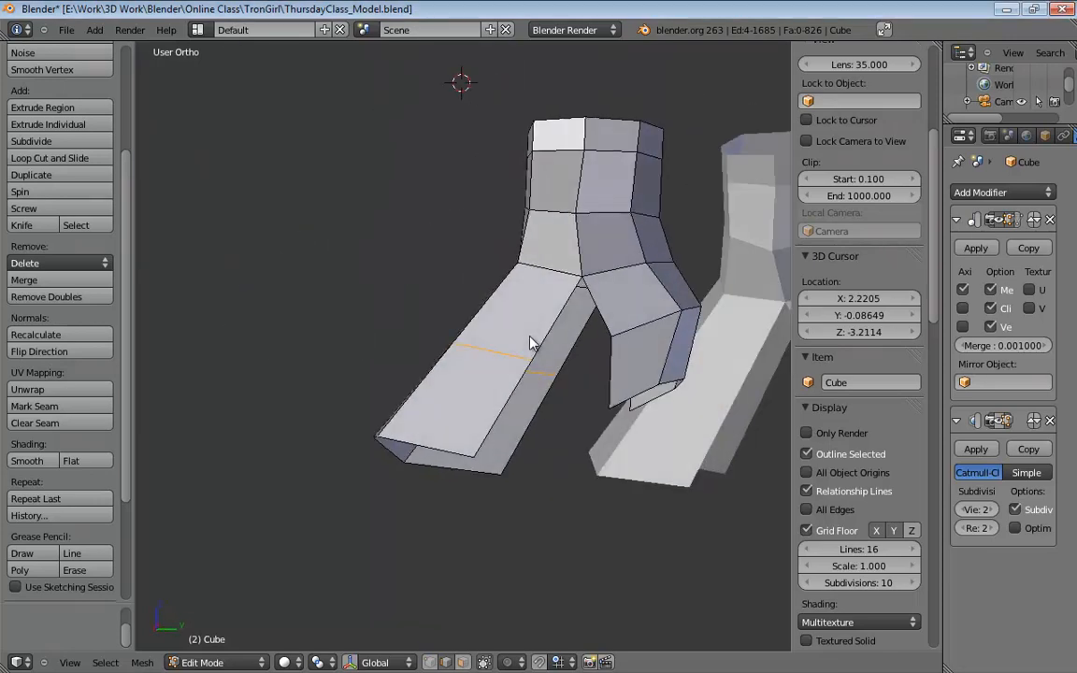
Switch to vertex selection and, in the right view, move the vertex near the back of the heel's lower rim about 0.019 in Y.
scroll(529, 337, "up", 2)
key("ctrl+Tab")
left_click(529, 322)
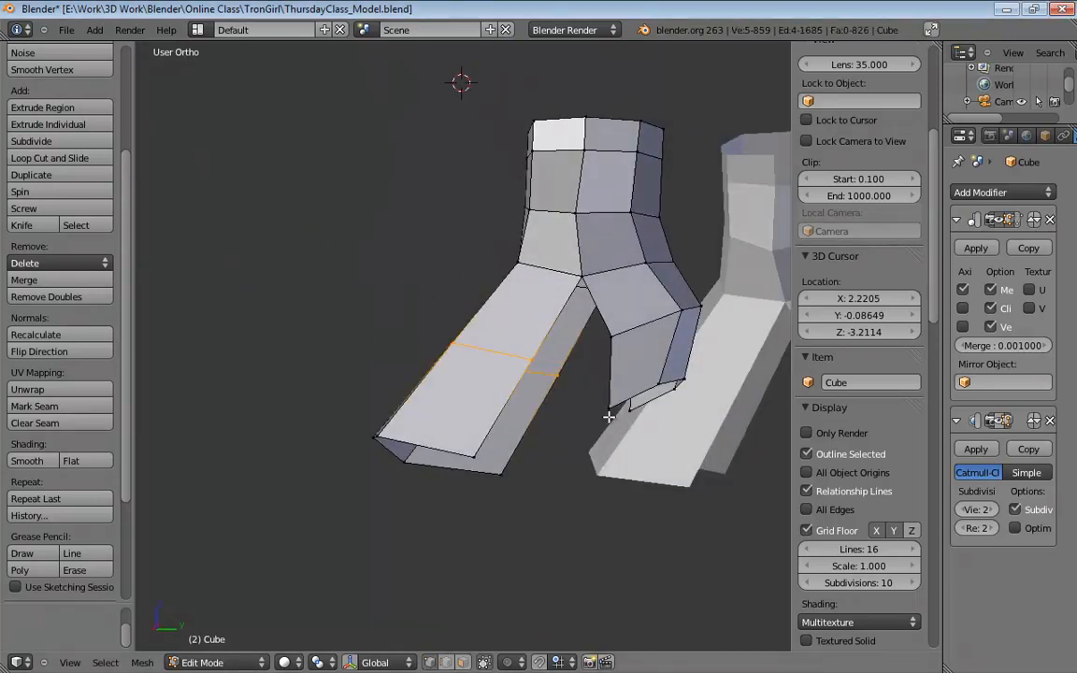
key("KP_3")
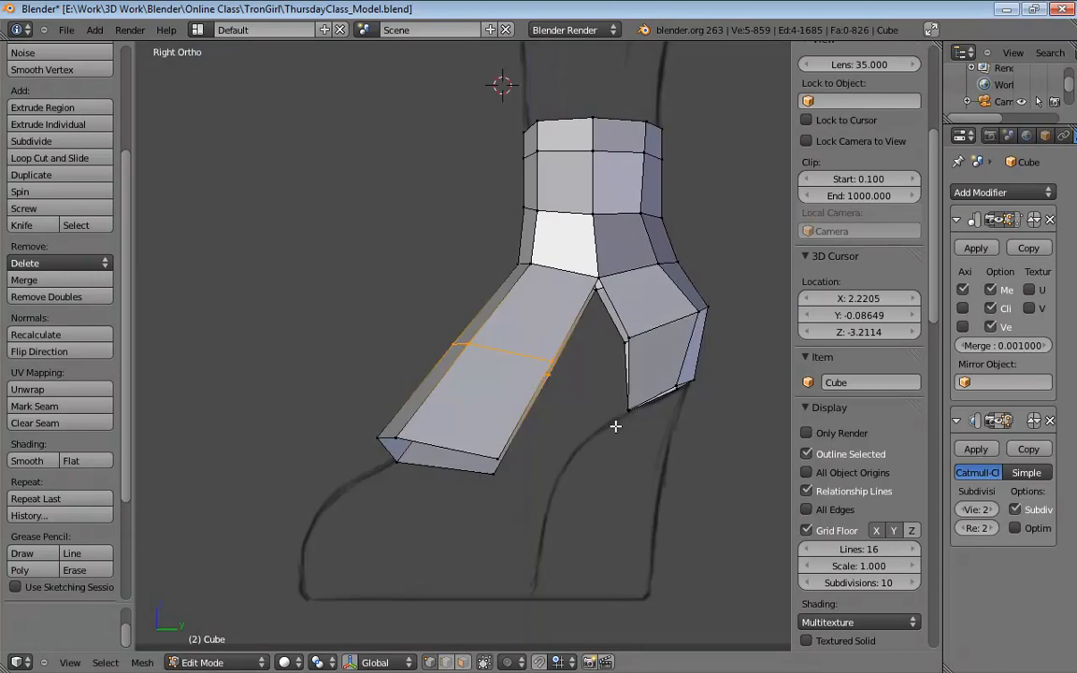
key("KP_5")
key("KP_5")
right_click(679, 385)
key("g")
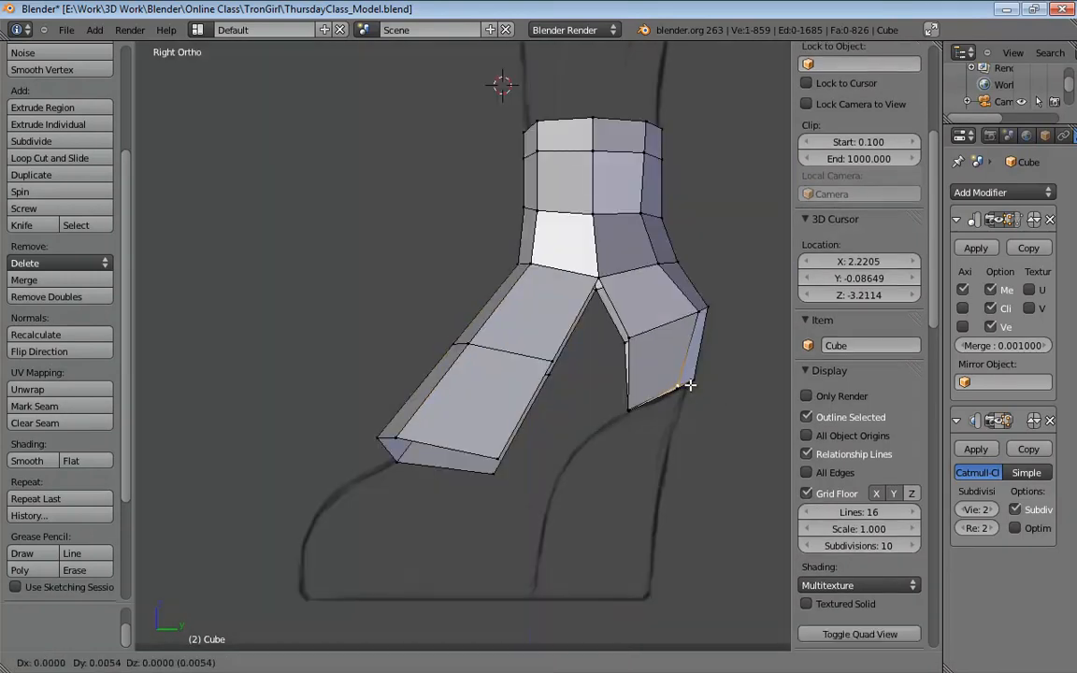
left_click(668, 390)
In wireframe, move the heel's lower front vertices about 0.1 in Y and its upper front vertices about 0.05 in Y.
key("z")
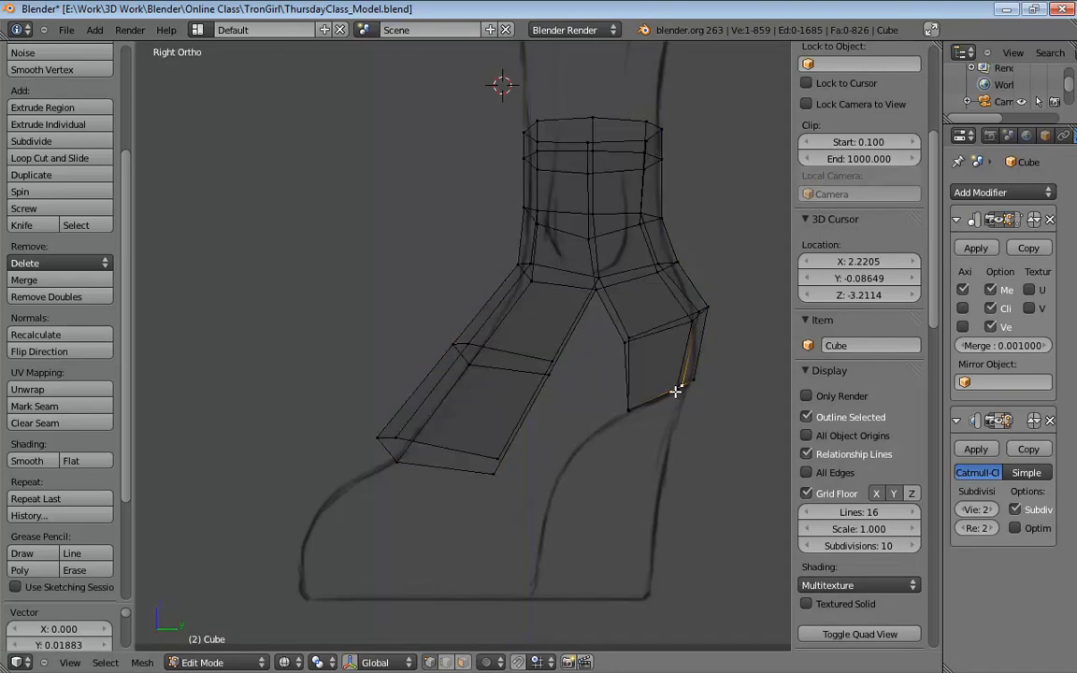
right_click(676, 390)
key("g")
left_click(684, 388)
right_click(634, 403)
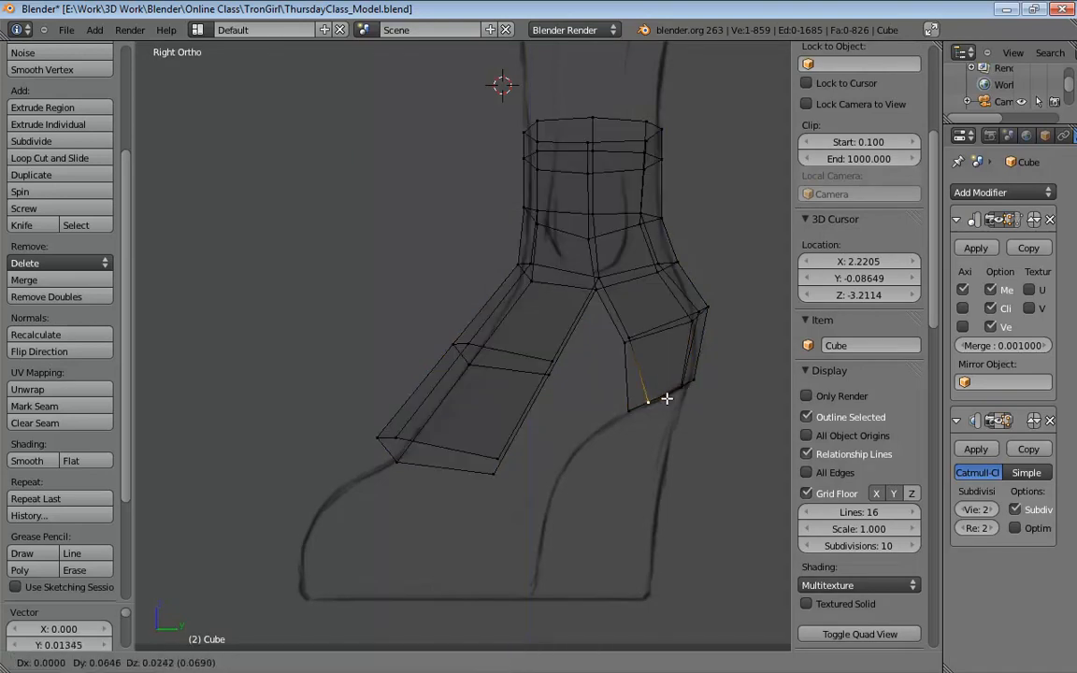
key("g")
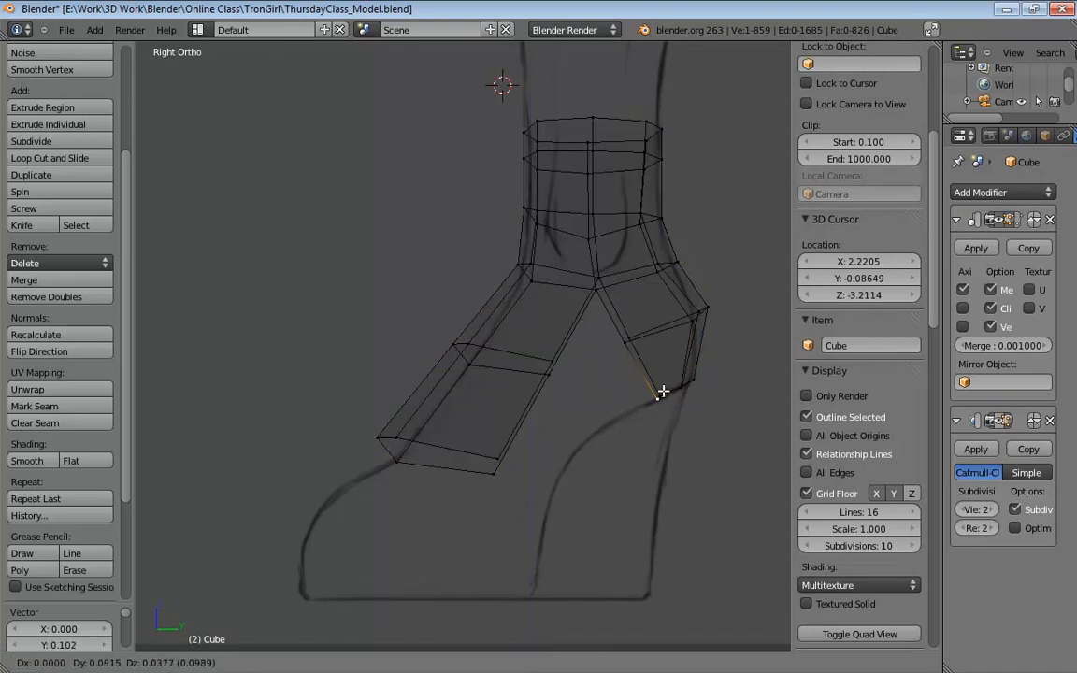
left_click(660, 392)
right_click(645, 334)
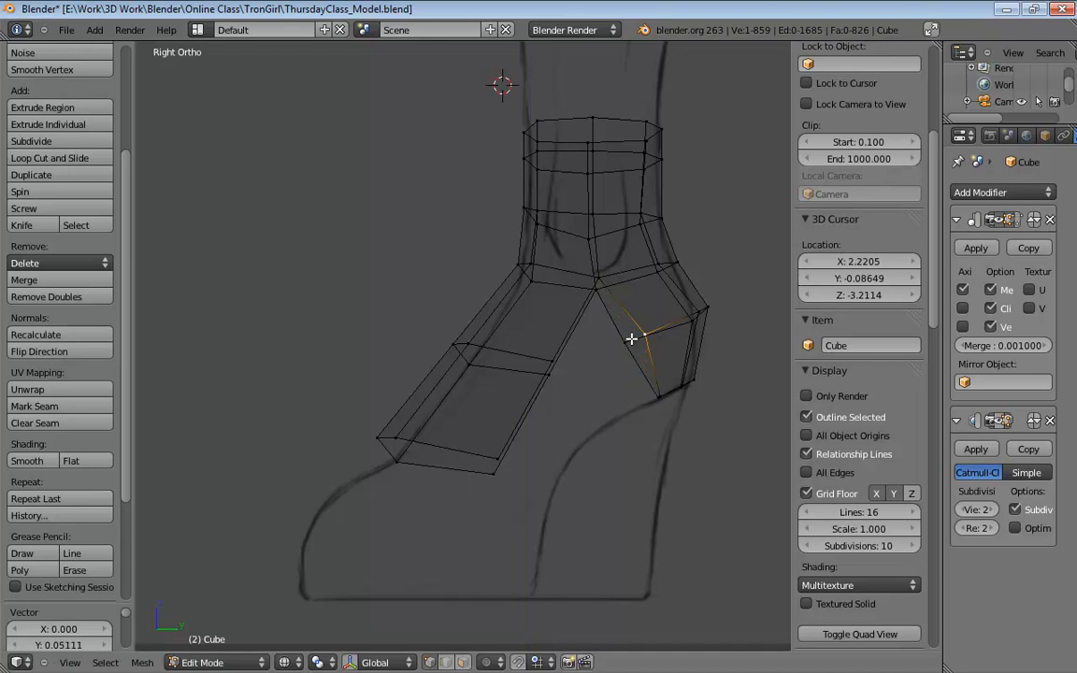
Move the foot's underside vertices forward, about -0.075 in Y at the middle loop and -0.09 to -0.108 at the front rim, and restore solid shading.
key("g")
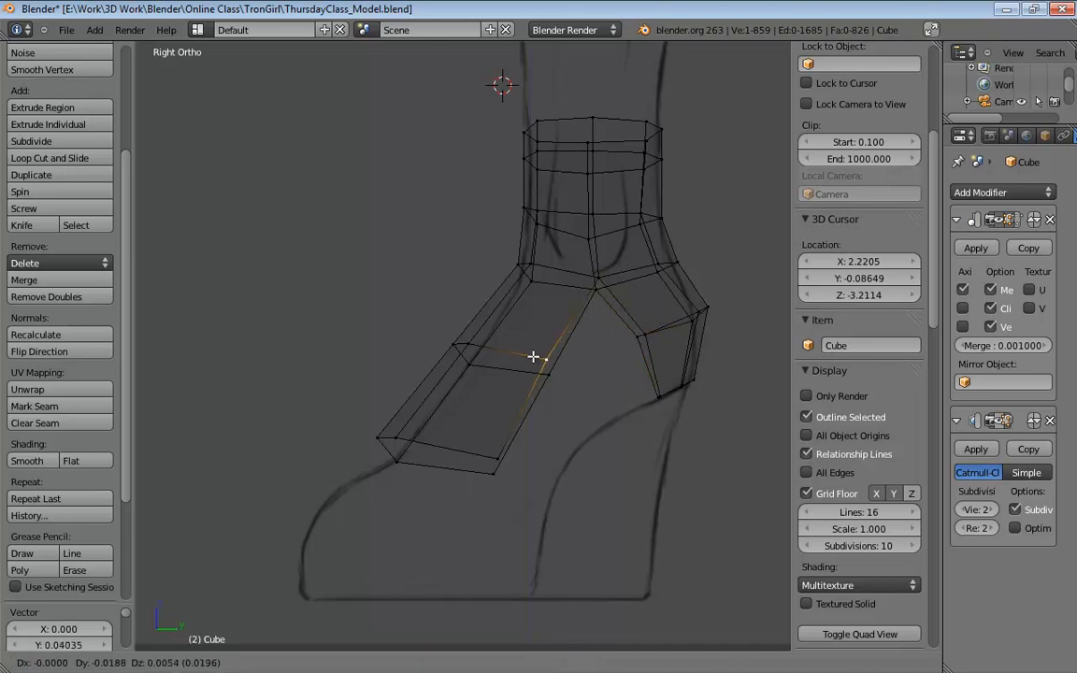
left_click(549, 372)
key("g")
left_click(525, 364)
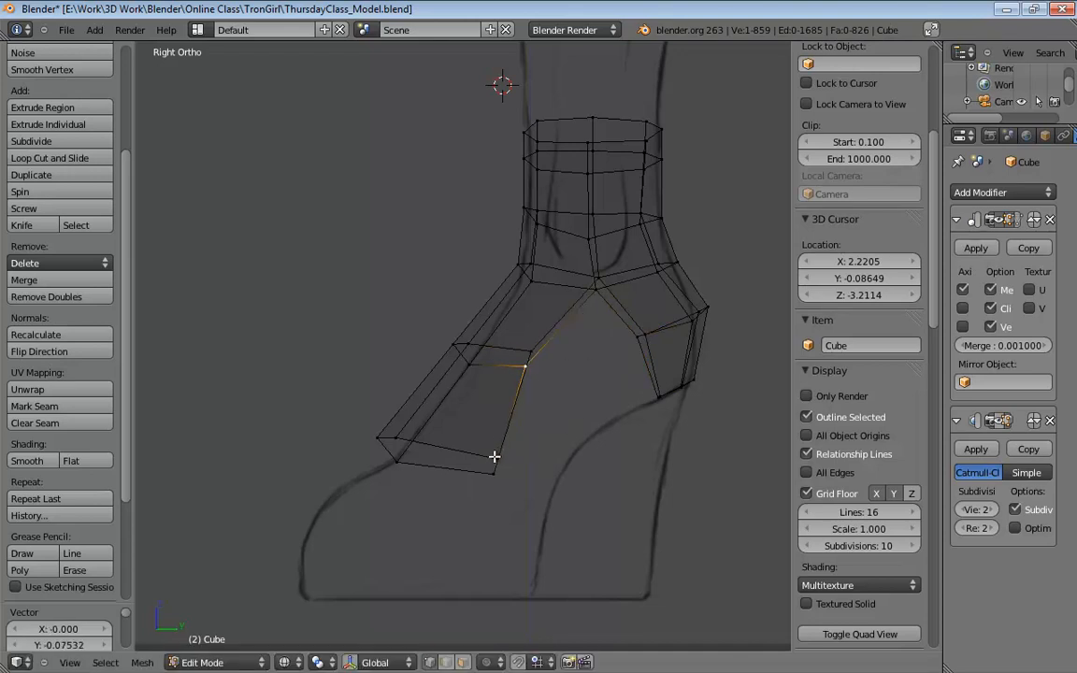
right_click(494, 457)
key("g")
left_click(467, 445)
key("g")
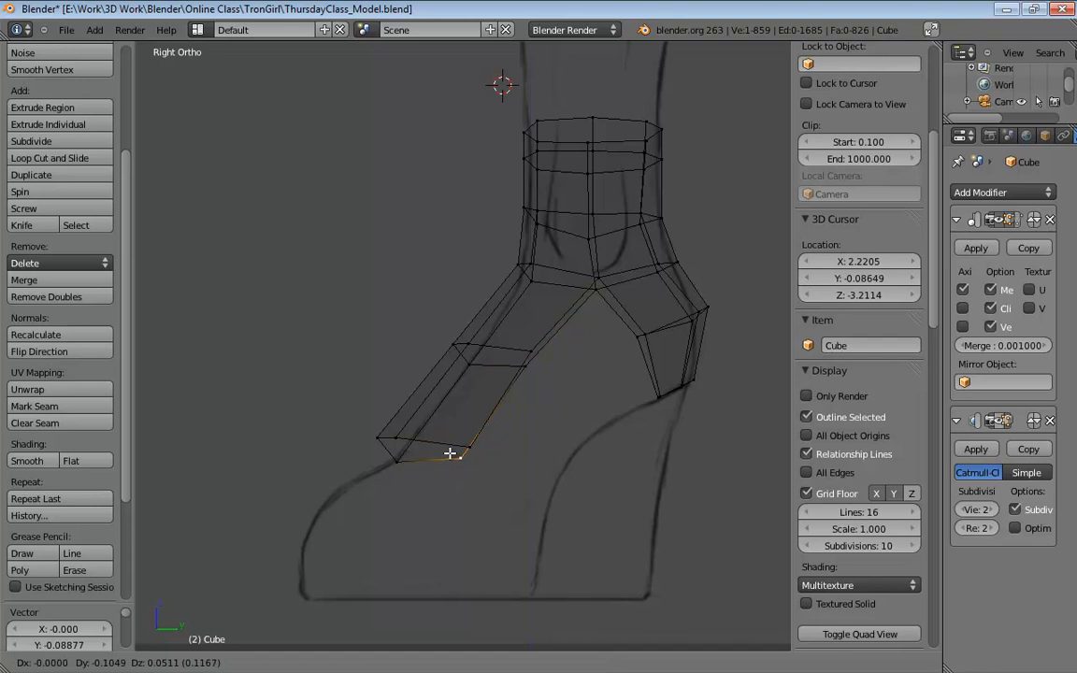
left_click(477, 482)
mouse_move(508, 404)
middle_mouse_down()
mouse_move(550, 457)
mouse_move(732, 415)
mouse_move(718, 408)
mouse_move(693, 437)
mouse_move(654, 366)
mouse_move(652, 338)
middle_mouse_up()
key("z")
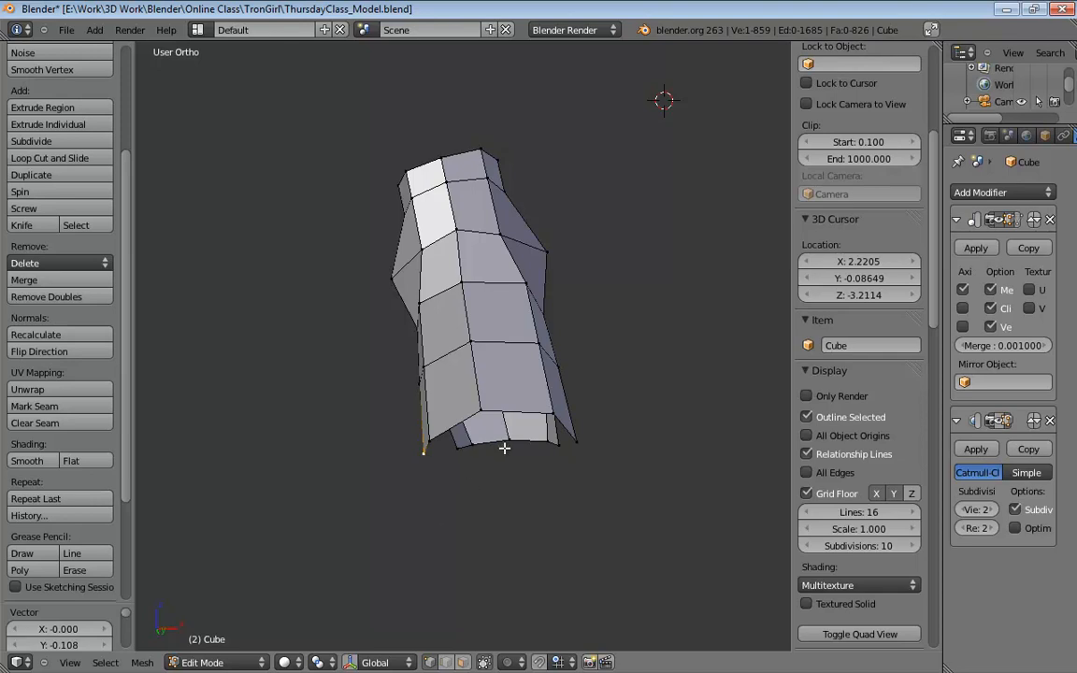
Move the outer corner vertices of the foot's middle loop and front rim inward, the middle one about -0.035 in X and 0.021 in Y.
middle_click_drag(504, 448, 495, 474)
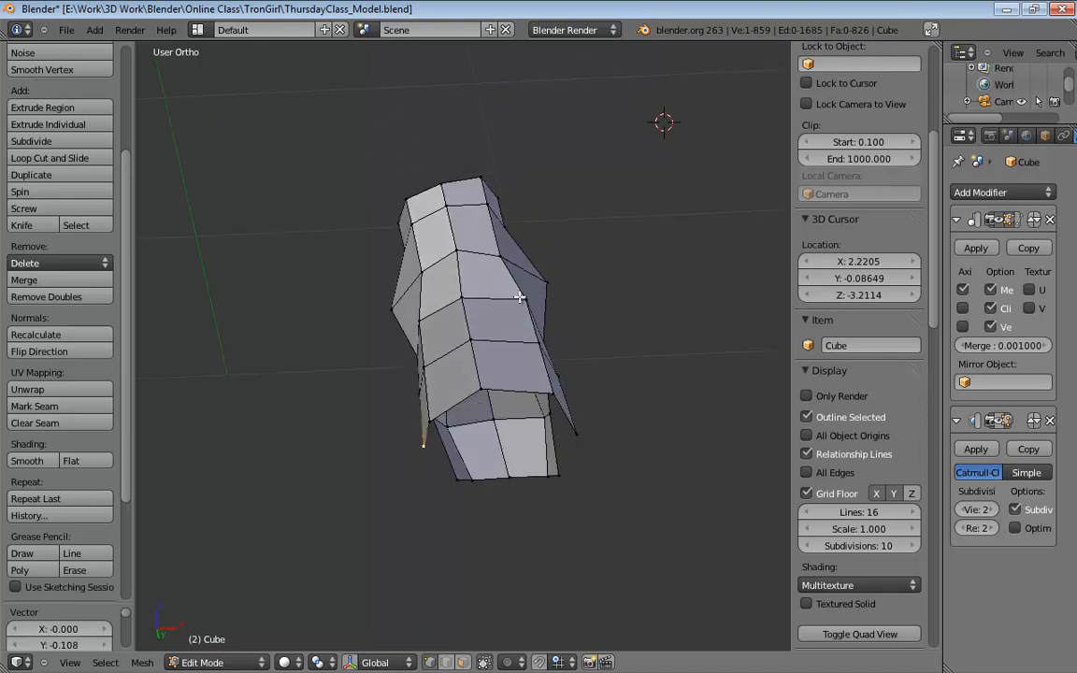
right_click(536, 346)
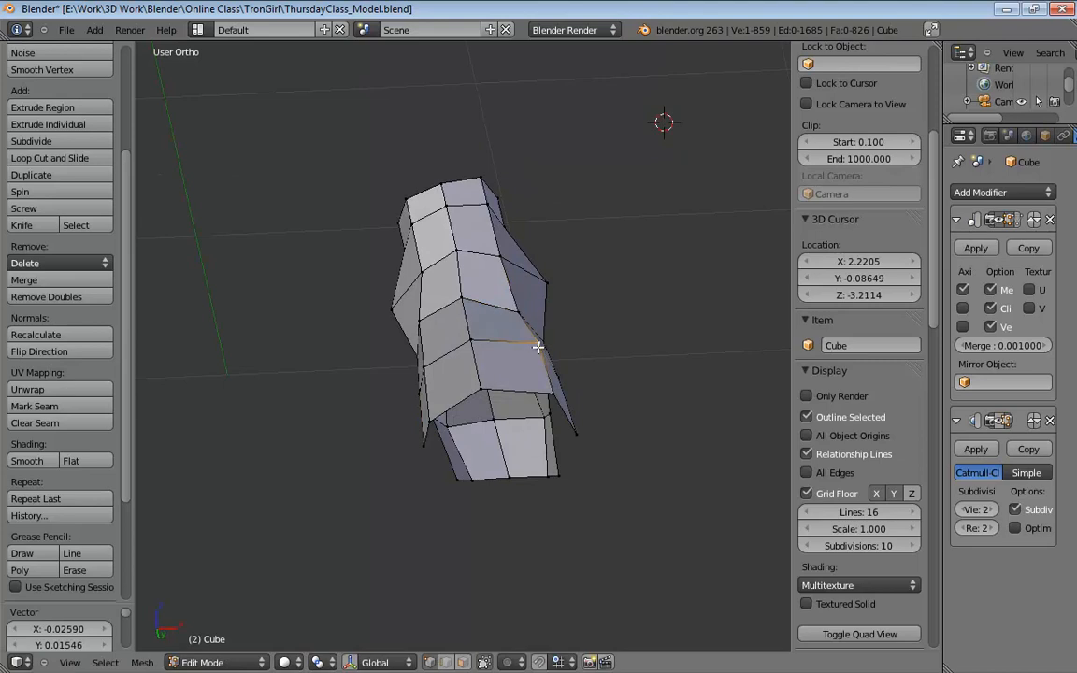
key("g")
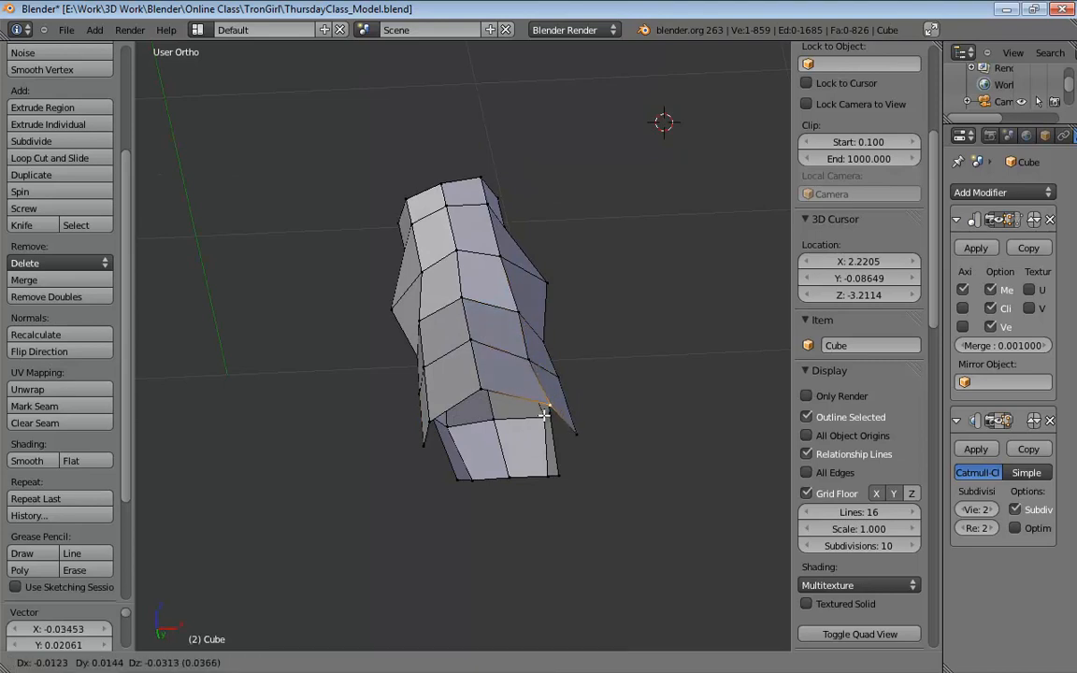
left_click(542, 419)
Reposition the outer corner vertex of the foot's middle loop, finishing with a move of about -0.016 in Y.
middle_click_drag(687, 409, 486, 374)
right_click(545, 346)
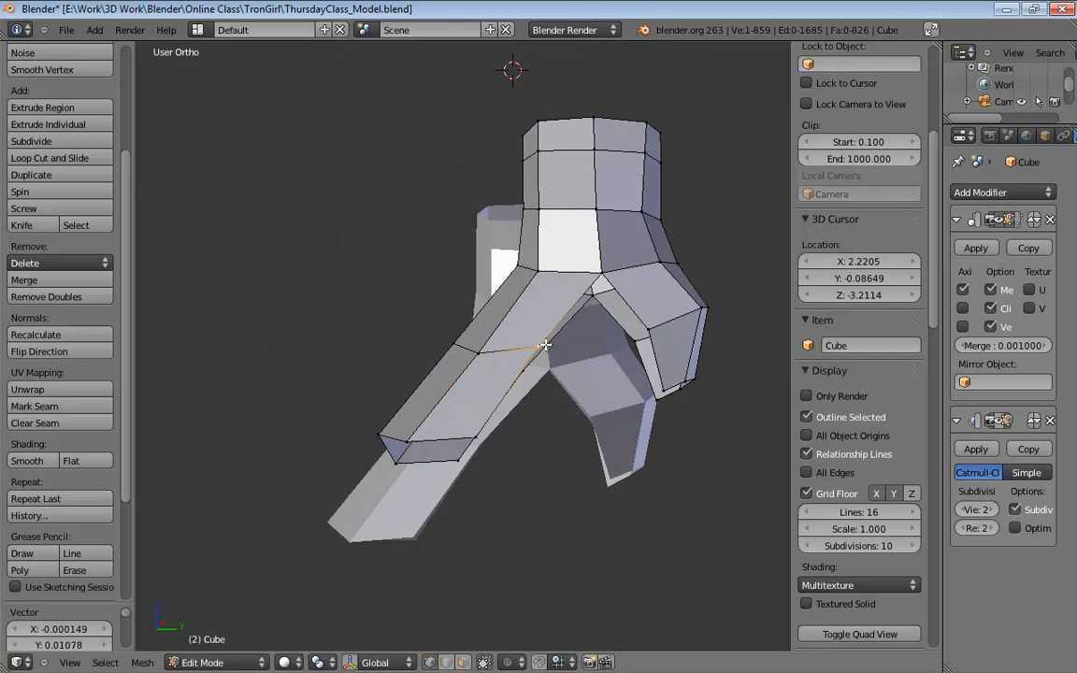
middle_click_drag(545, 346, 594, 368)
key("g")
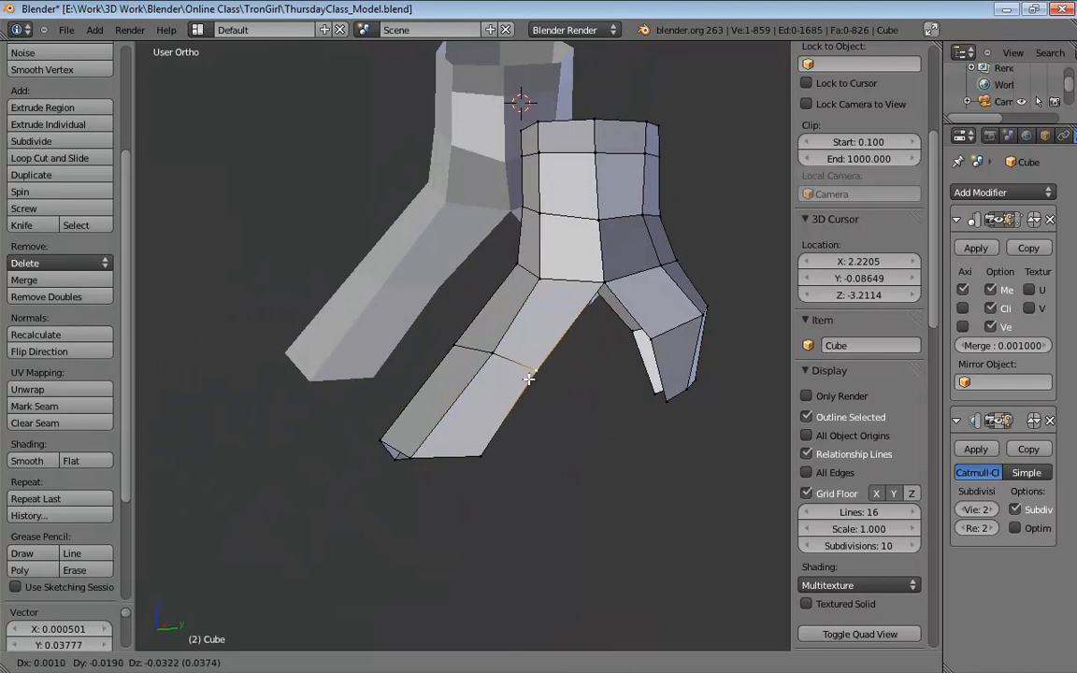
left_click(482, 368)
middle_click_drag(481, 367, 504, 245)
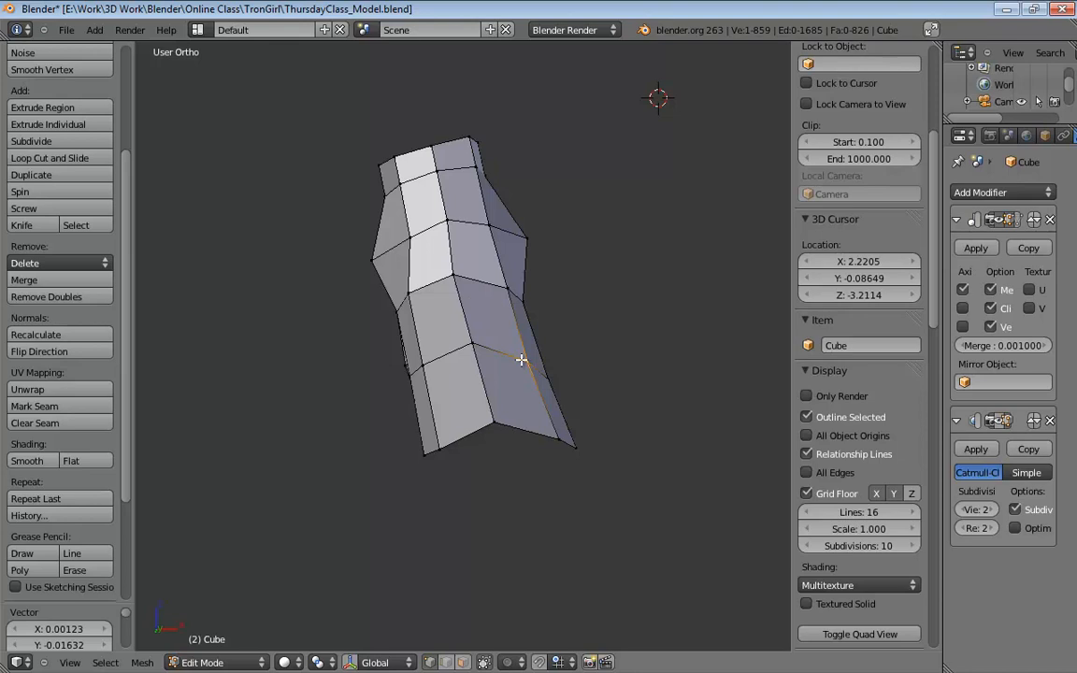
Switch to edge selection, select the foot's middle edge loop and bevel it with a percentage of 0.280.
middle_click_drag(521, 360, 493, 381)
key("ctrl+Tab")
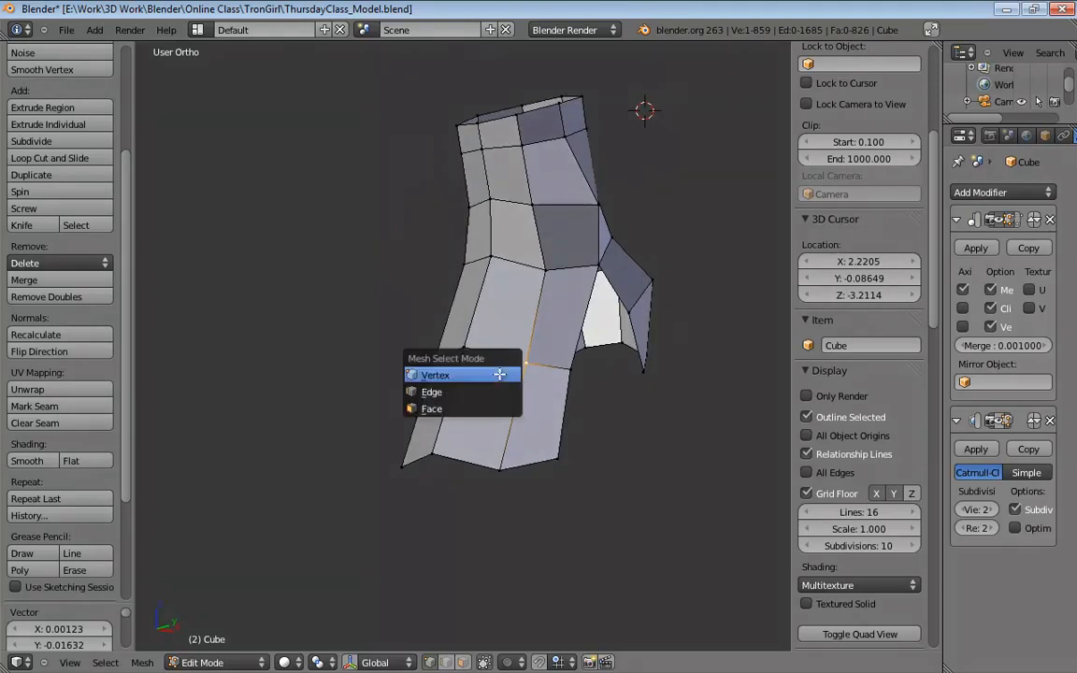
key("2")
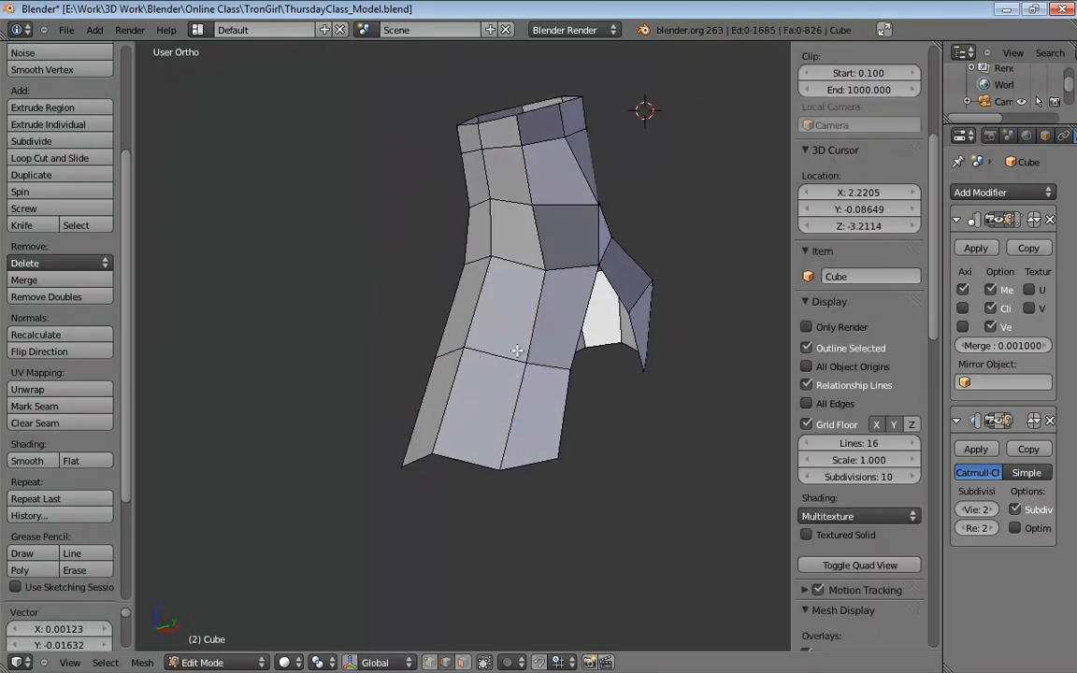
right_click(497, 356, "alt")
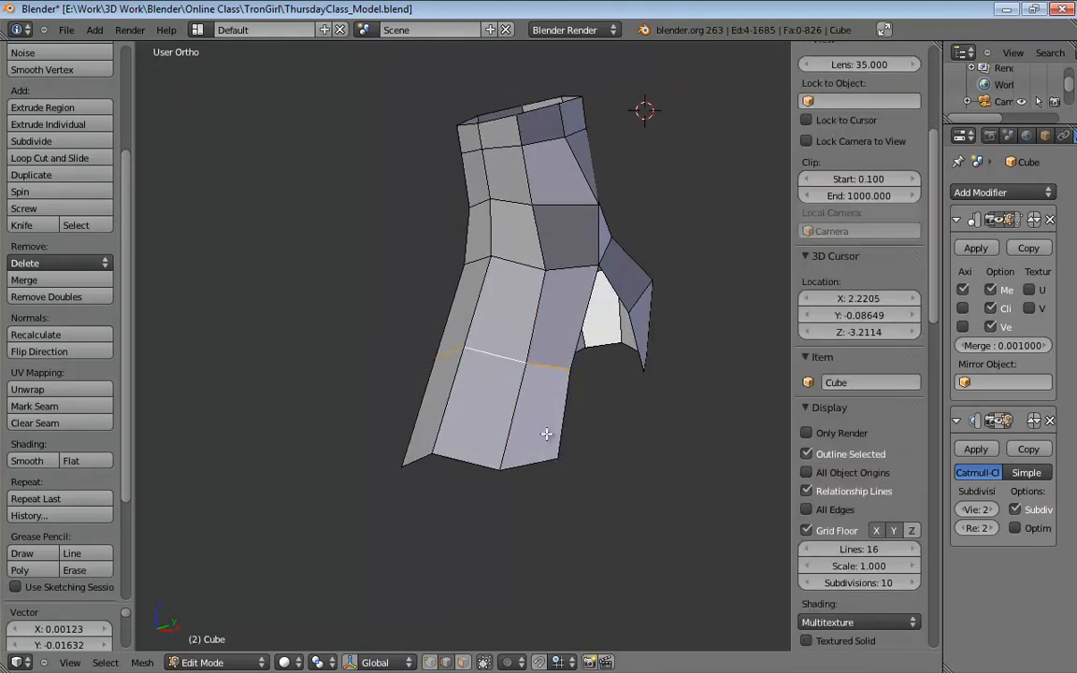
middle_click_drag(495, 392, 458, 389)
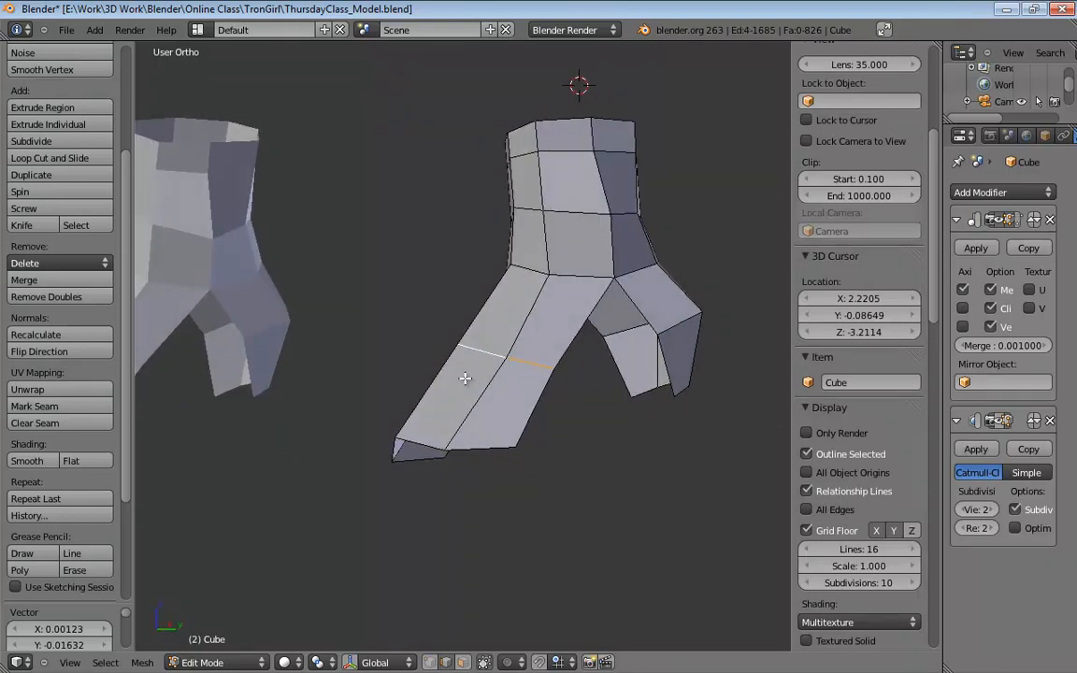
key("w")
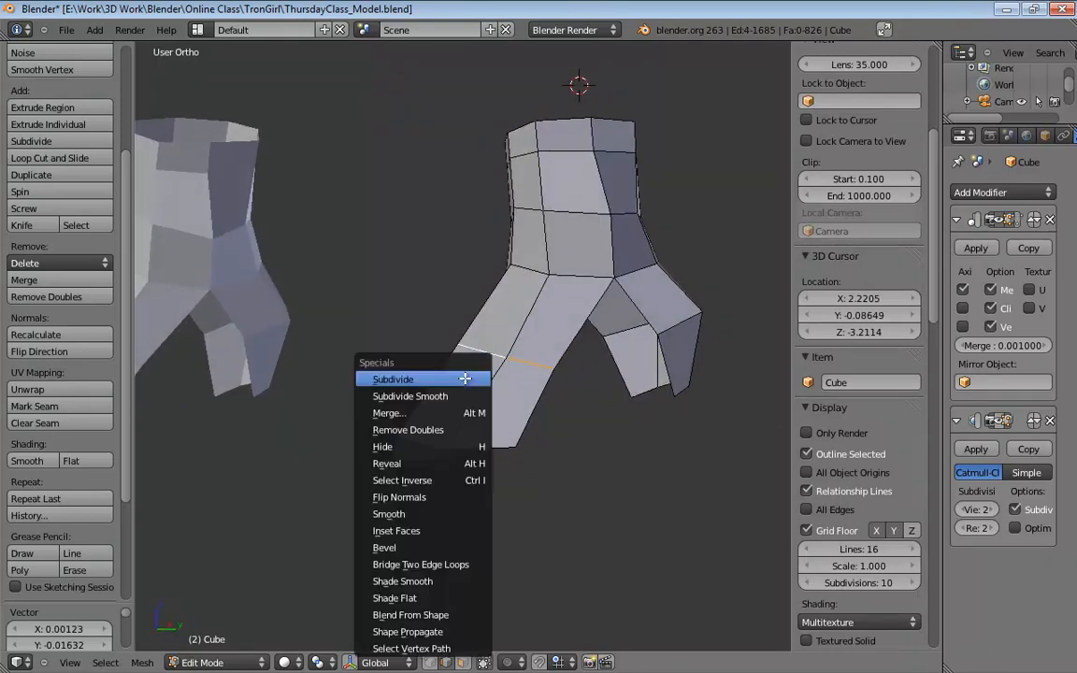
left_click(439, 547)
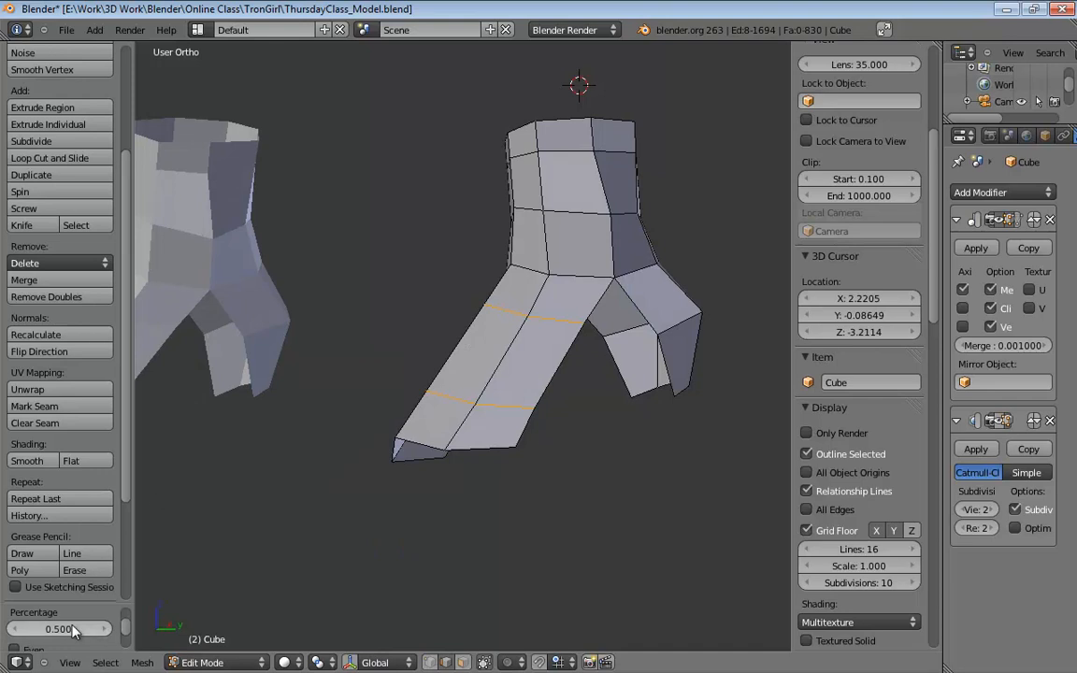
left_click_drag(71, 629, 54, 632)
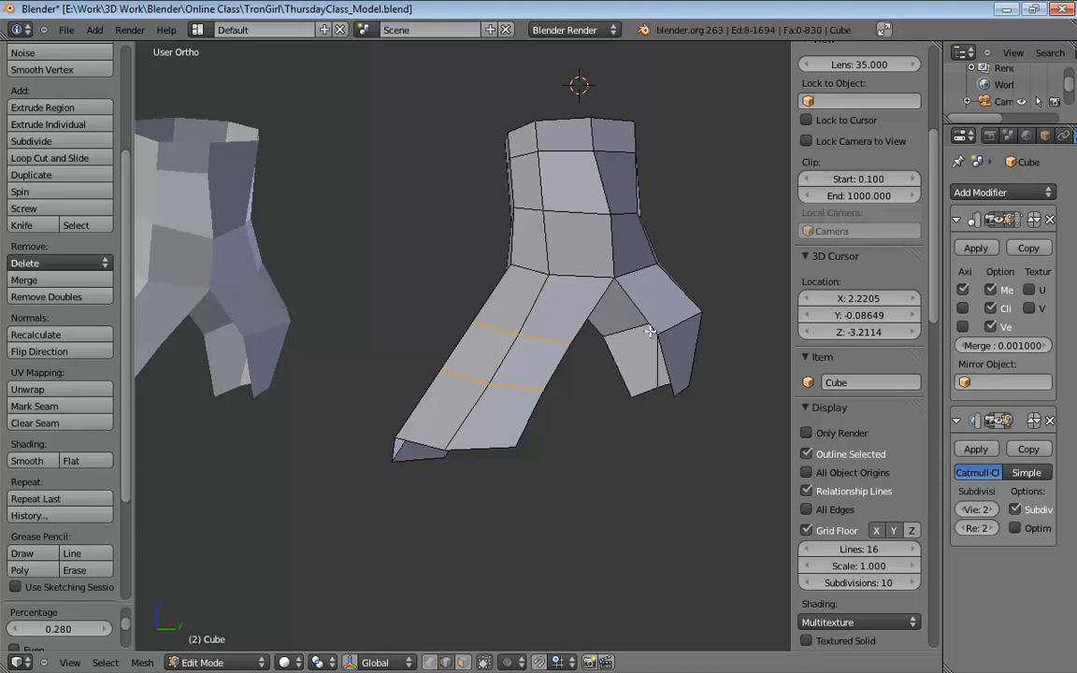
middle_click_drag(650, 332, 572, 339)
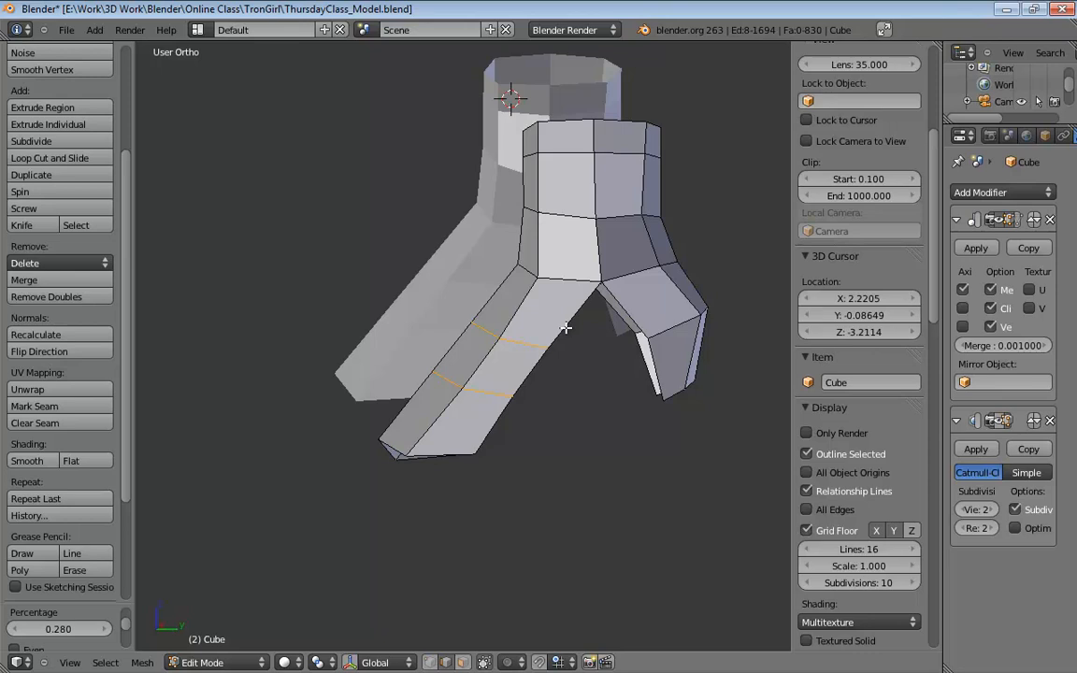
Select the lower side edges along both sides of the foot and extrude them down and back toward the heel in side view.
middle_click_drag(502, 356, 730, 348)
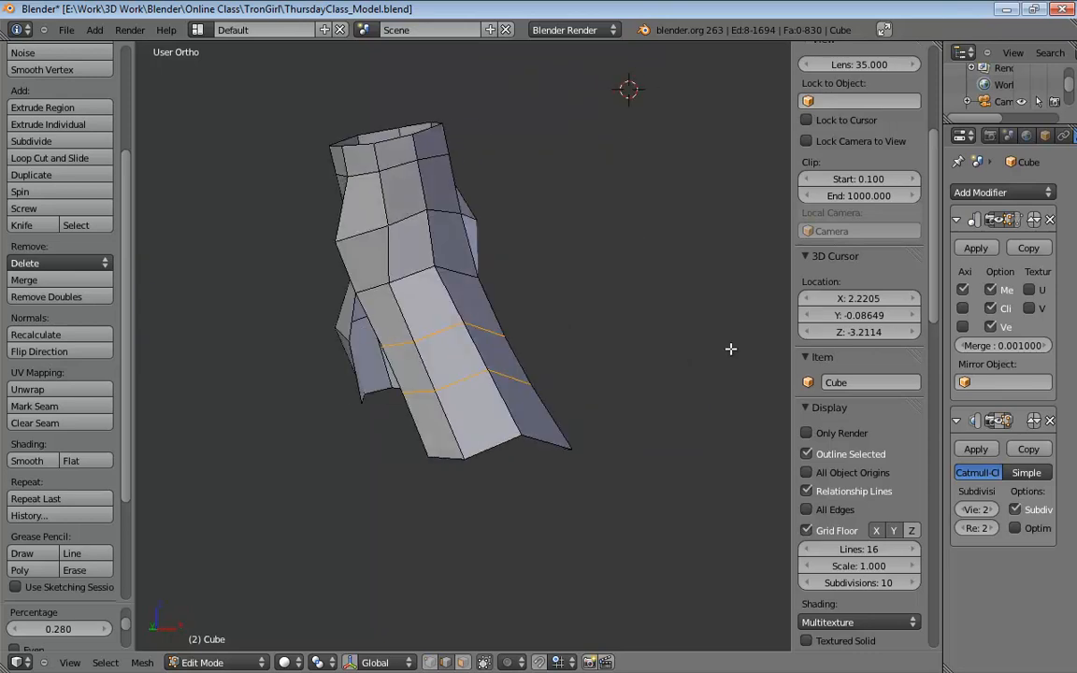
left_click(367, 327)
middle_click_drag(369, 329, 397, 372)
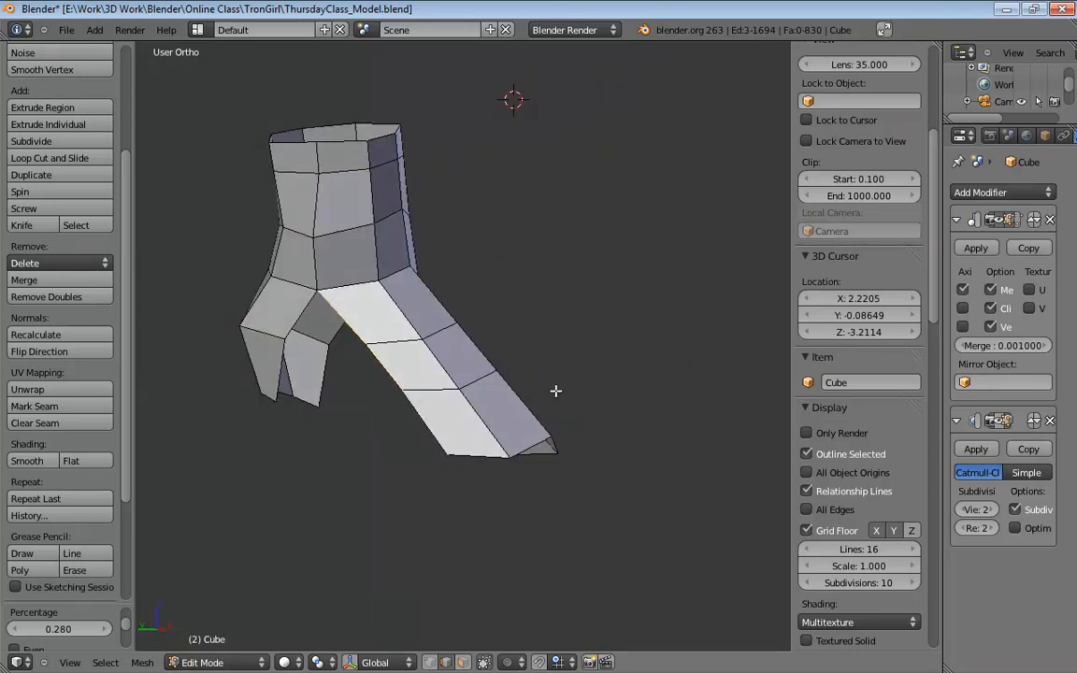
middle_click_drag(555, 390, 525, 368)
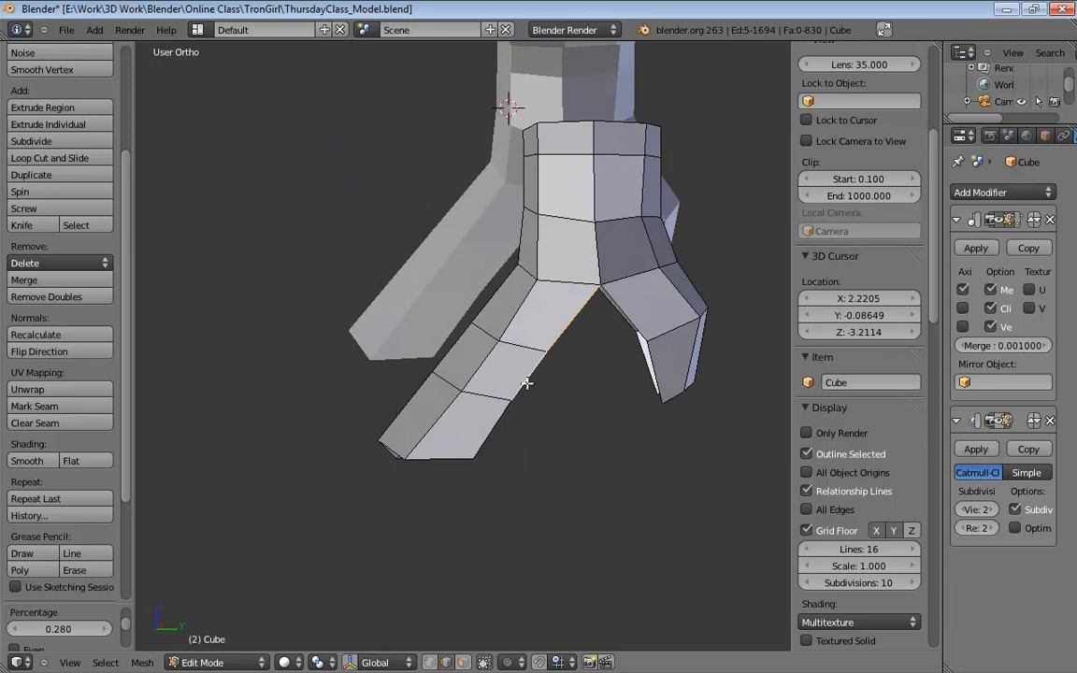
key("KP_3")
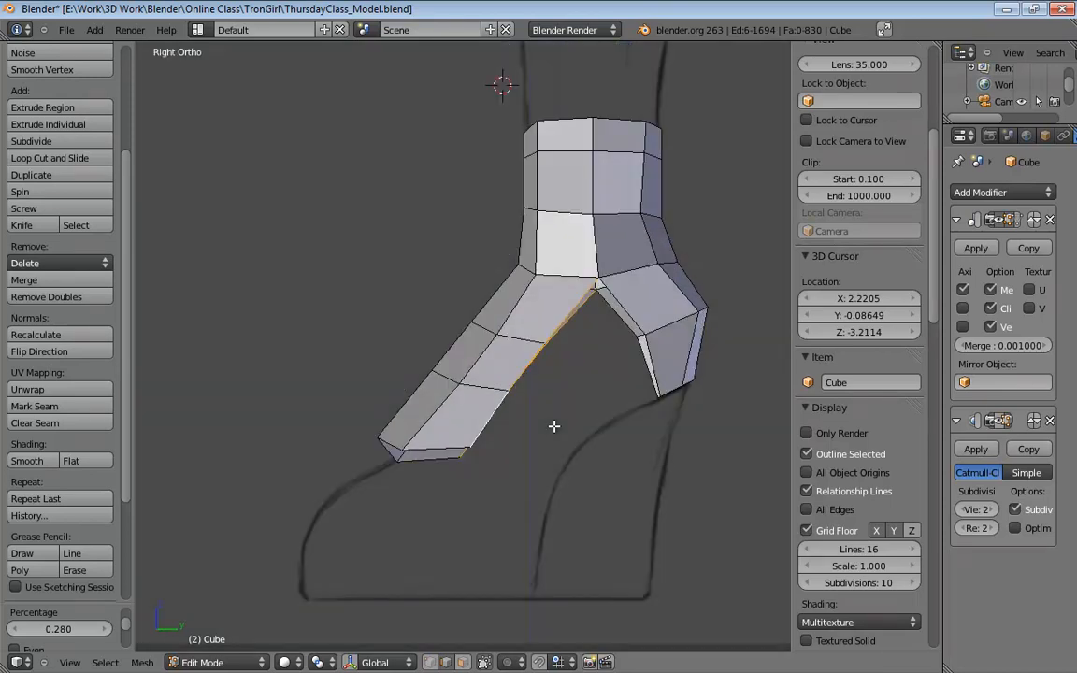
key("e")
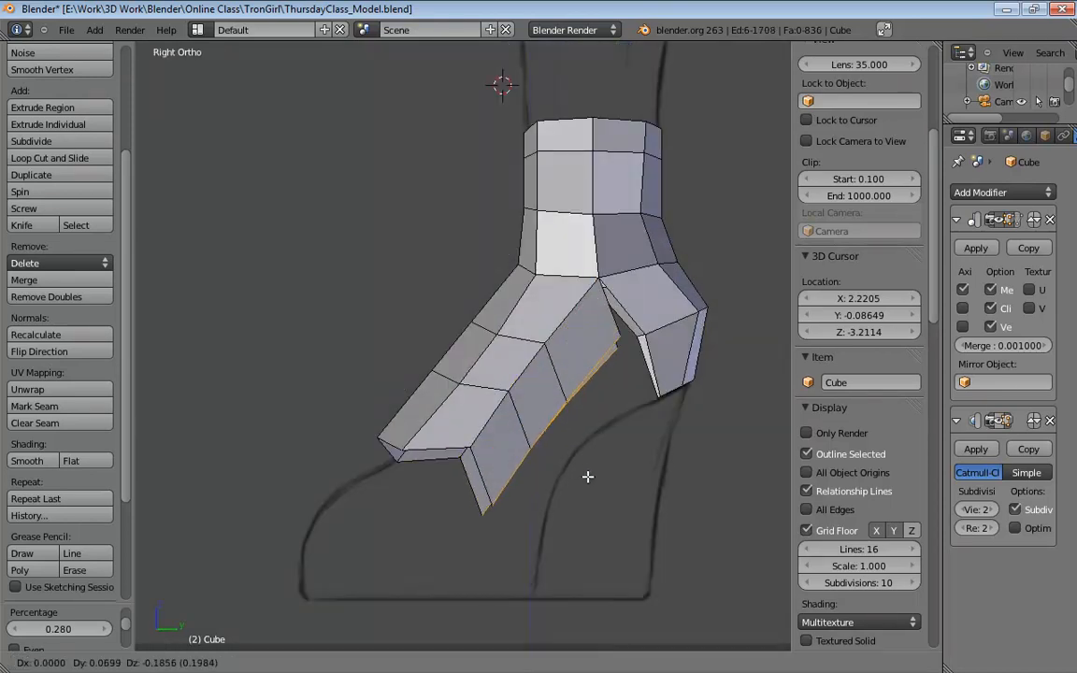
left_click(612, 505)
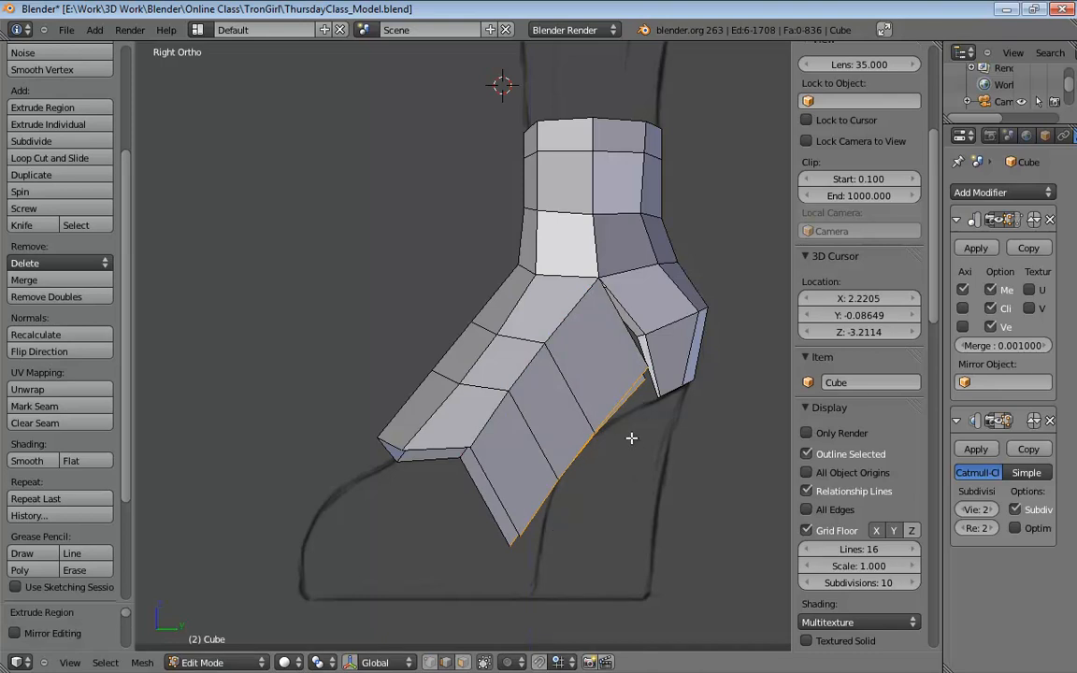
Switch to vertex selection and reposition the inner-side vertices of the foot's upper bevelled loop, finishing about -0.01 in Y.
middle_click_drag(620, 415, 474, 390)
key("ctrl+Tab")
left_click(313, 310)
scroll(438, 403, "up", 3)
right_click_drag(423, 395, 381, 355)
right_click_drag(327, 400, 327, 419)
middle_click_drag(327, 418, 545, 353)
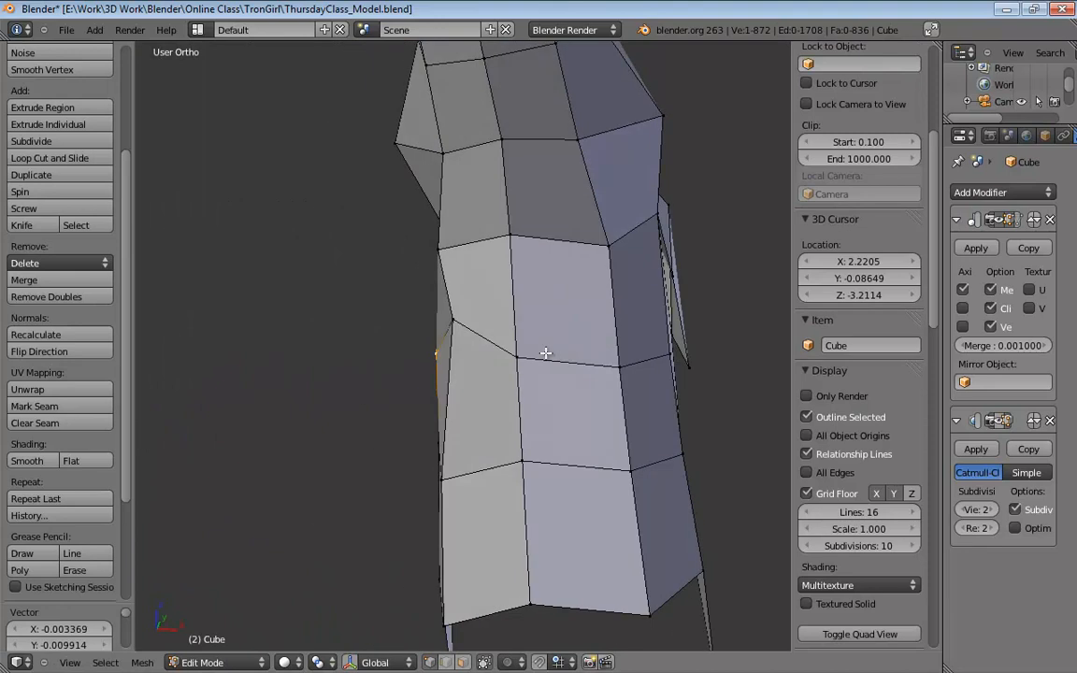
Raise the instep vertex of the foot's upper loop and shift the inner vertex beside it, finishing about -0.024 in X.
right_click_drag(525, 347, 524, 304)
middle_click_drag(483, 370, 433, 345)
mouse_move(395, 352)
right_mouse_down()
mouse_move(428, 390)
mouse_move(402, 374)
right_mouse_up()
middle_click_drag(529, 367, 451, 318)
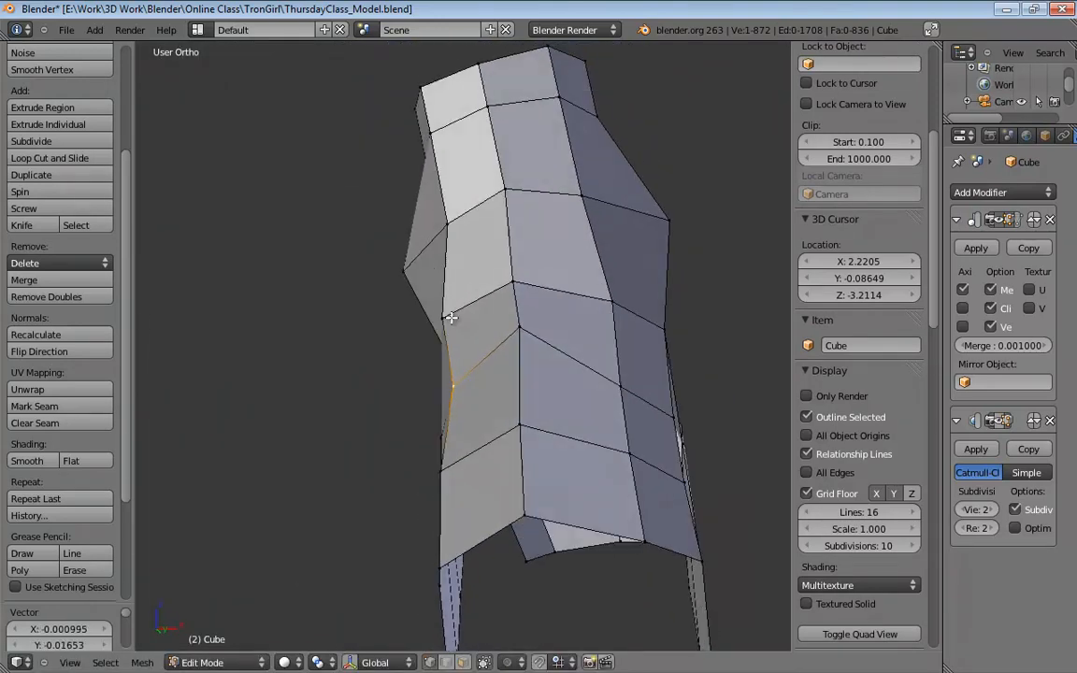
right_click_drag(450, 374, 437, 369)
middle_click_drag(505, 382, 576, 414)
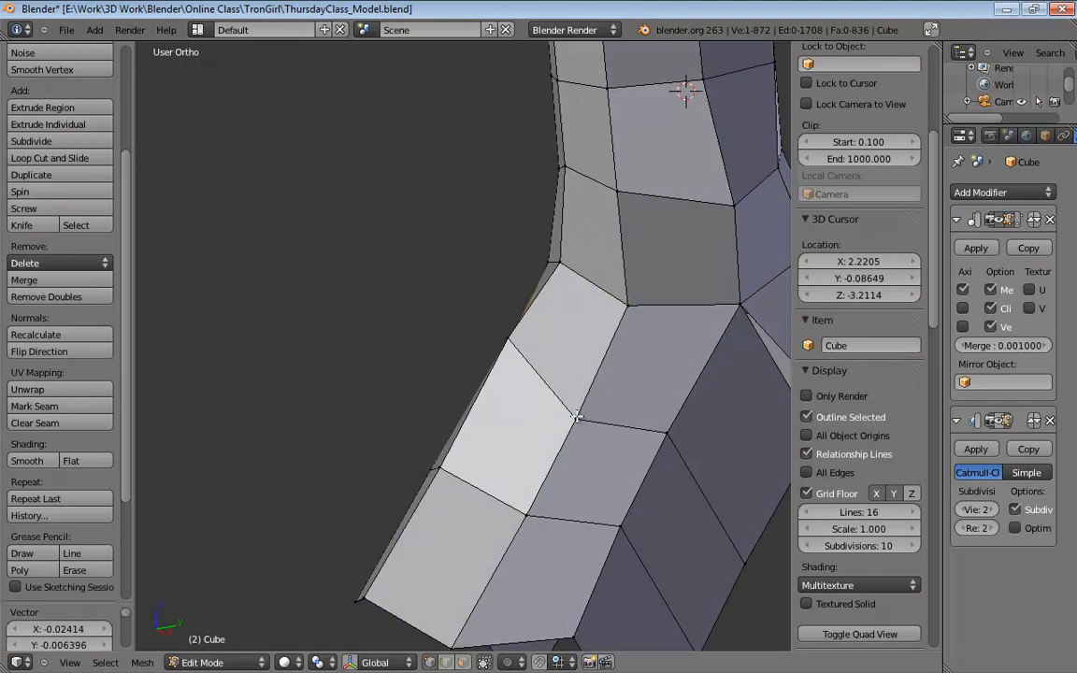
Even out the upper loop across the instep by nudging its top vertices and the vertex on the foot's outer side.
right_click_drag(576, 414, 587, 407)
right_click_drag(511, 337, 499, 372)
middle_click_drag(678, 391, 608, 432)
right_click(604, 445)
right_click_drag(605, 446, 595, 459)
Nudge the outer flap's lower-edge vertex and move its rear corner vertex down to the heel, about 0.019 in Y.
middle_click_drag(684, 470, 524, 393, "shift")
mouse_move(570, 435)
middle_mouse_down("shift")
mouse_move(515, 398)
mouse_move(447, 444)
middle_mouse_up("shift")
right_click_drag(436, 448, 432, 456)
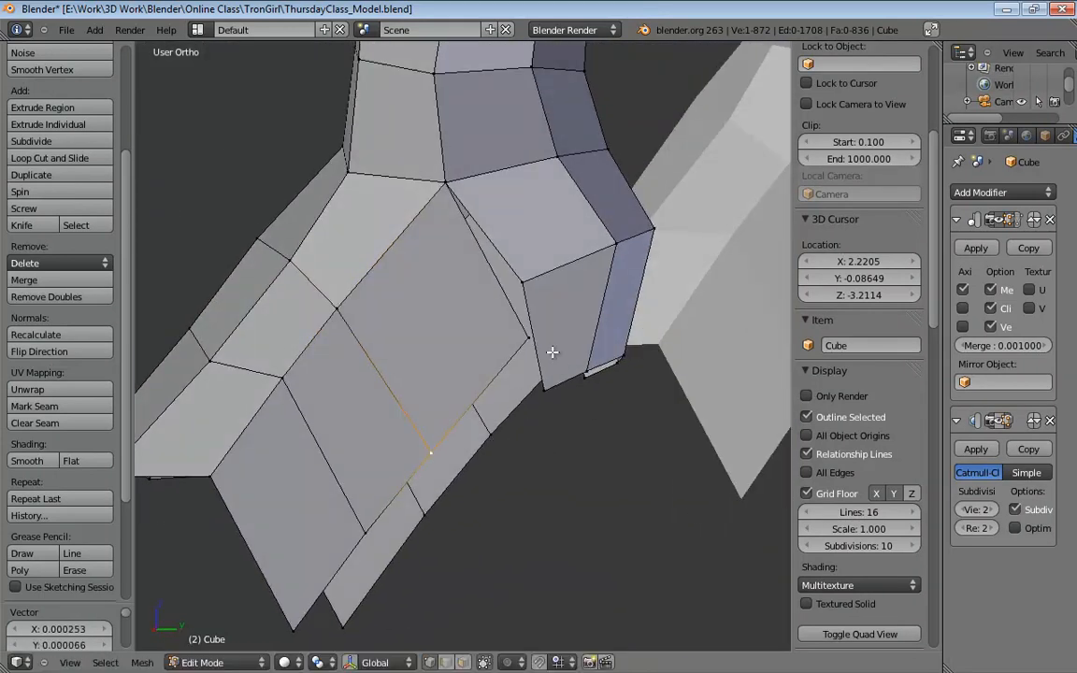
right_click_drag(528, 347, 536, 397)
middle_click_drag(488, 428, 528, 398, "shift")
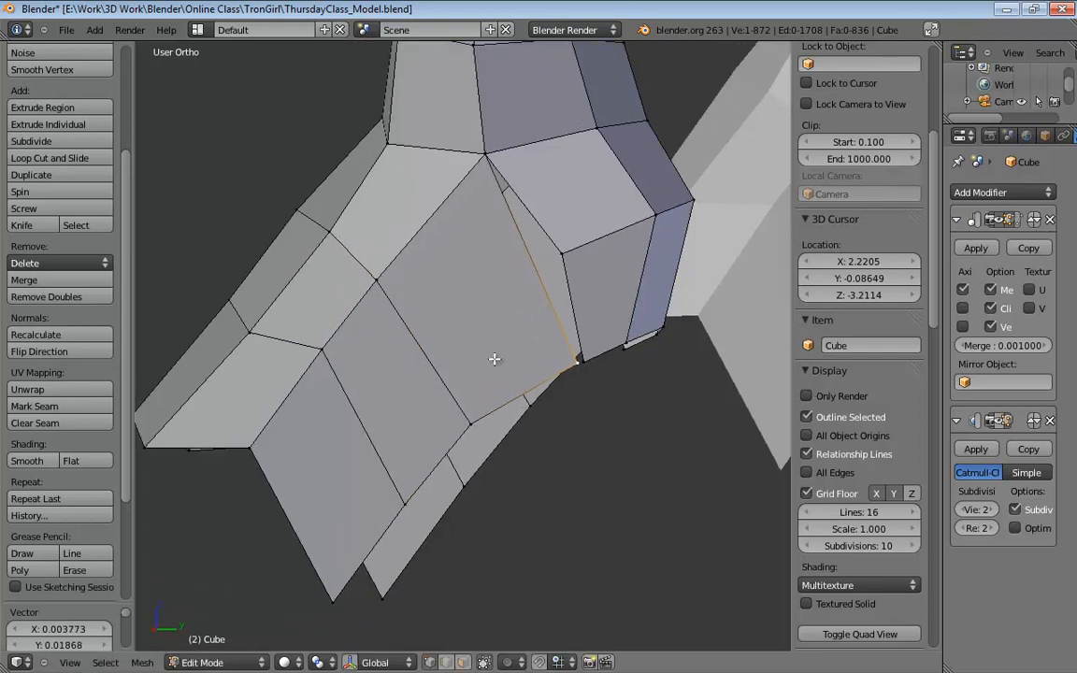
Try adding a lengthwise edge loop along the outer flap and moving its rear vertex about -0.034 in Y.
key("ctrl+r")
left_click(432, 348)
right_click(431, 348)
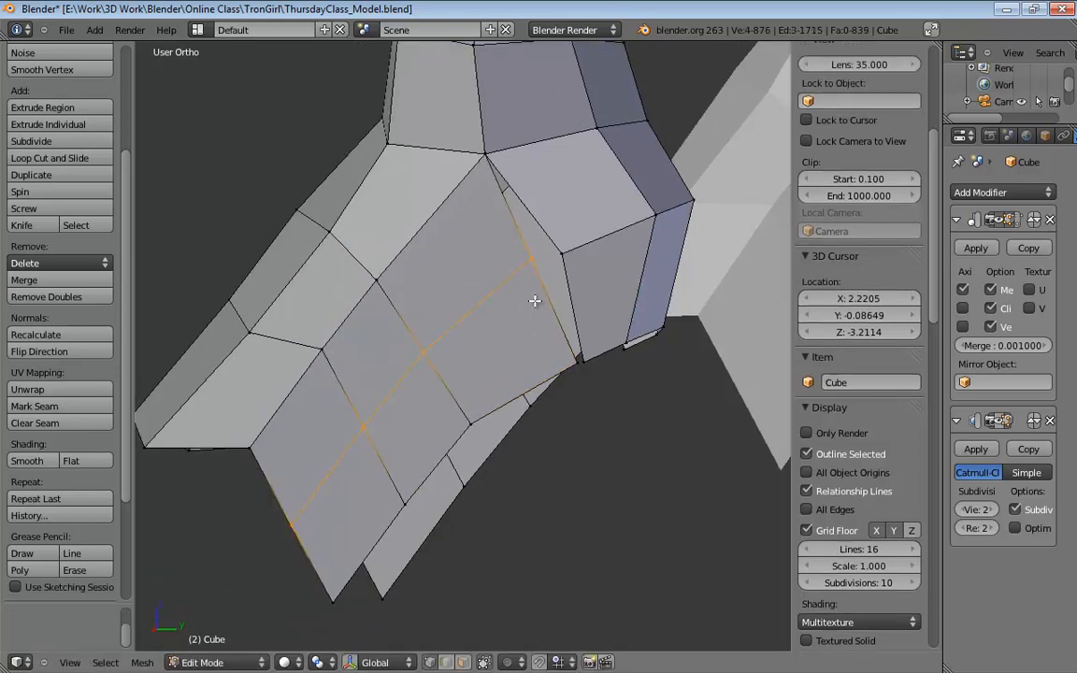
right_click_drag(531, 257, 512, 269)
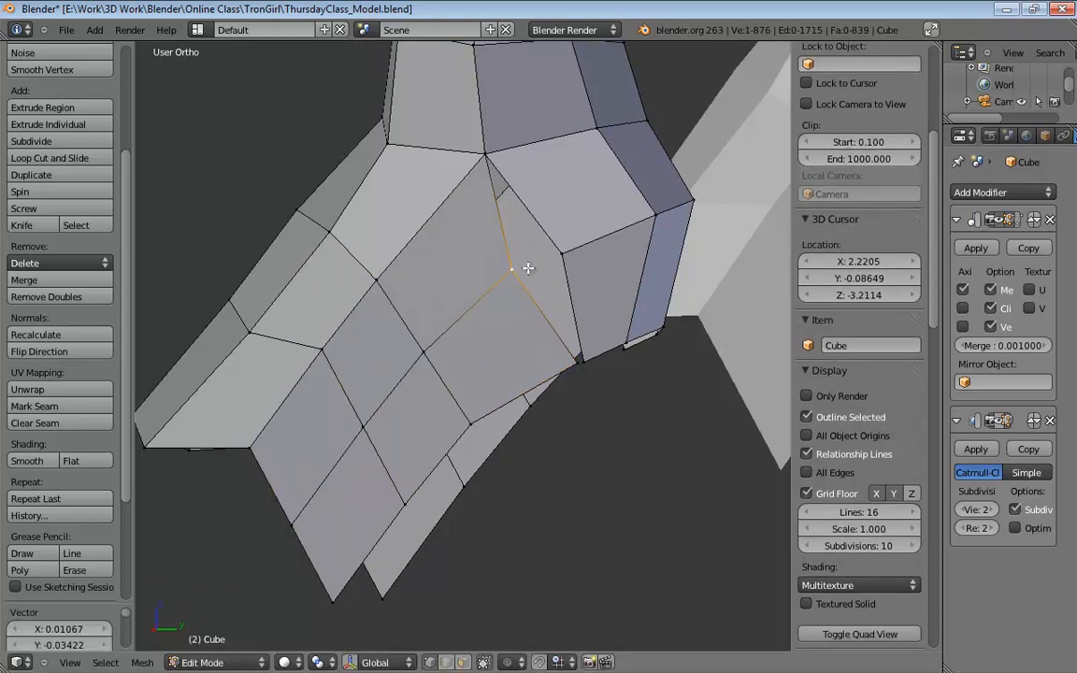
middle_click_drag(544, 320, 574, 299)
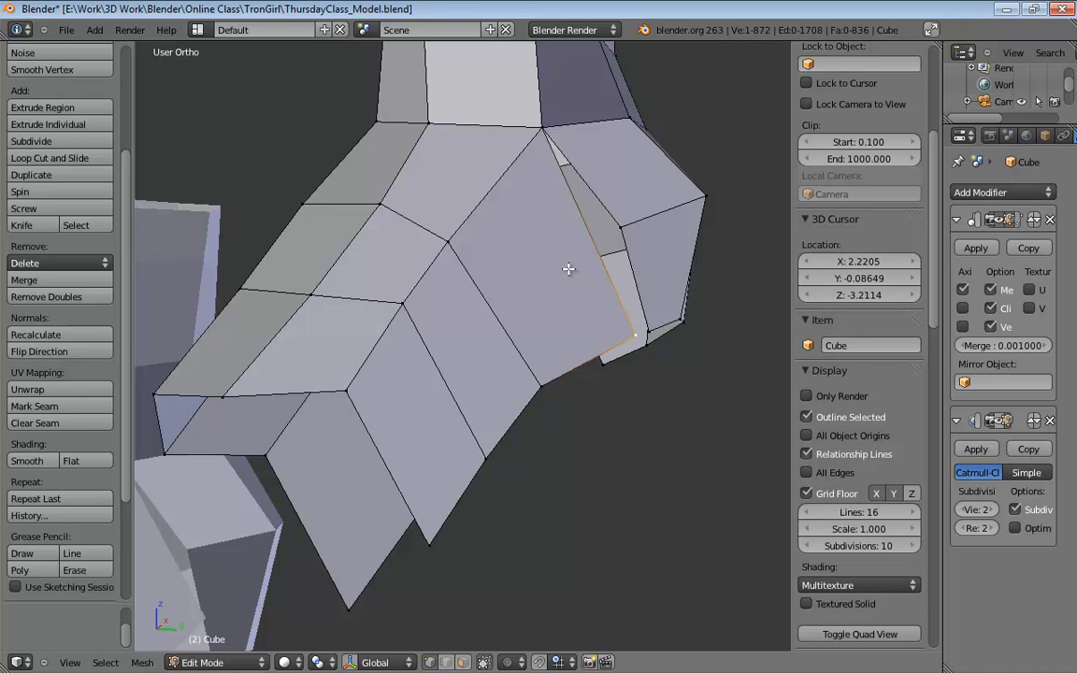
Add a centred lengthwise edge loop along the outer flap and merge its rear vertex into the adjacent heel vertex with At Last.
middle_click_drag(568, 268, 559, 277)
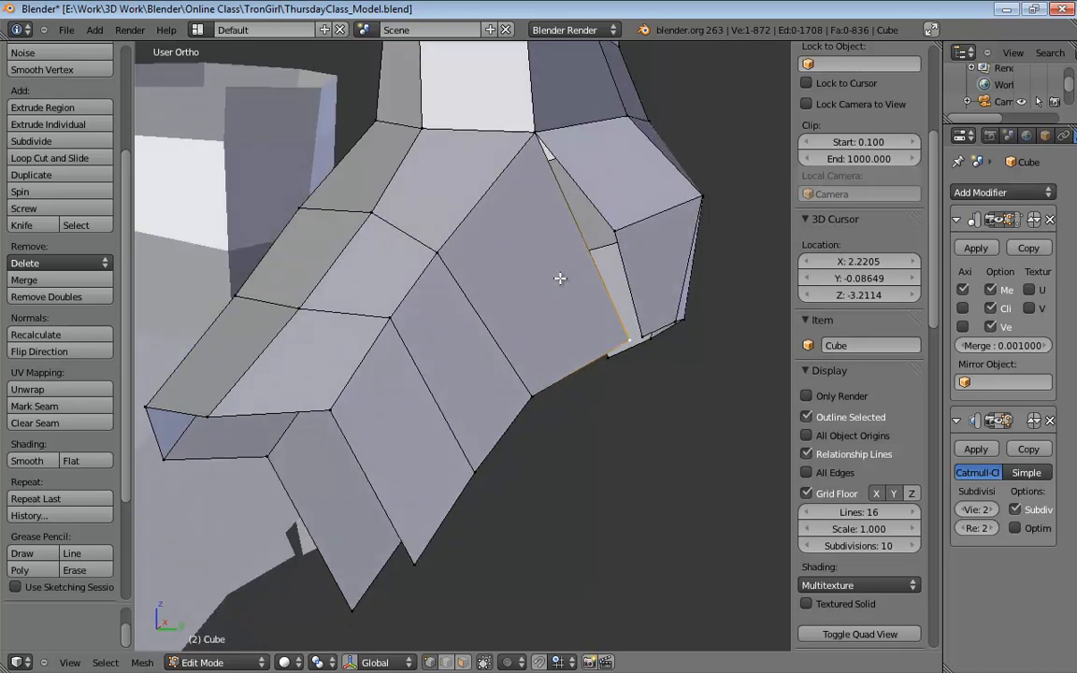
key("ctrl+r")
left_click(488, 322)
right_click(525, 304)
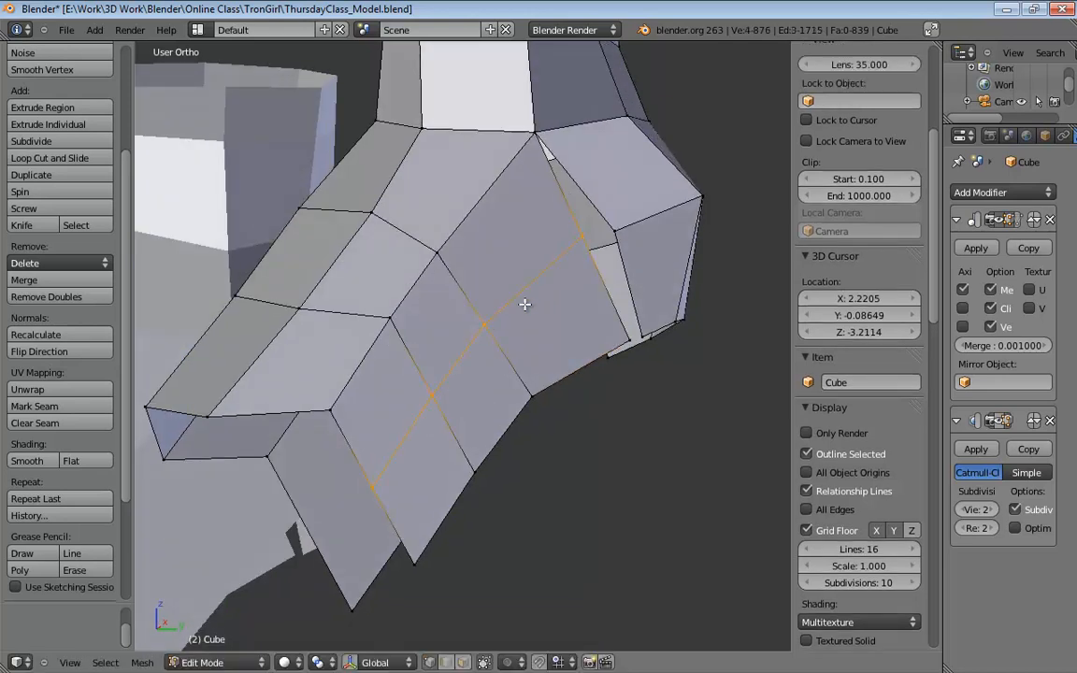
right_click(580, 238)
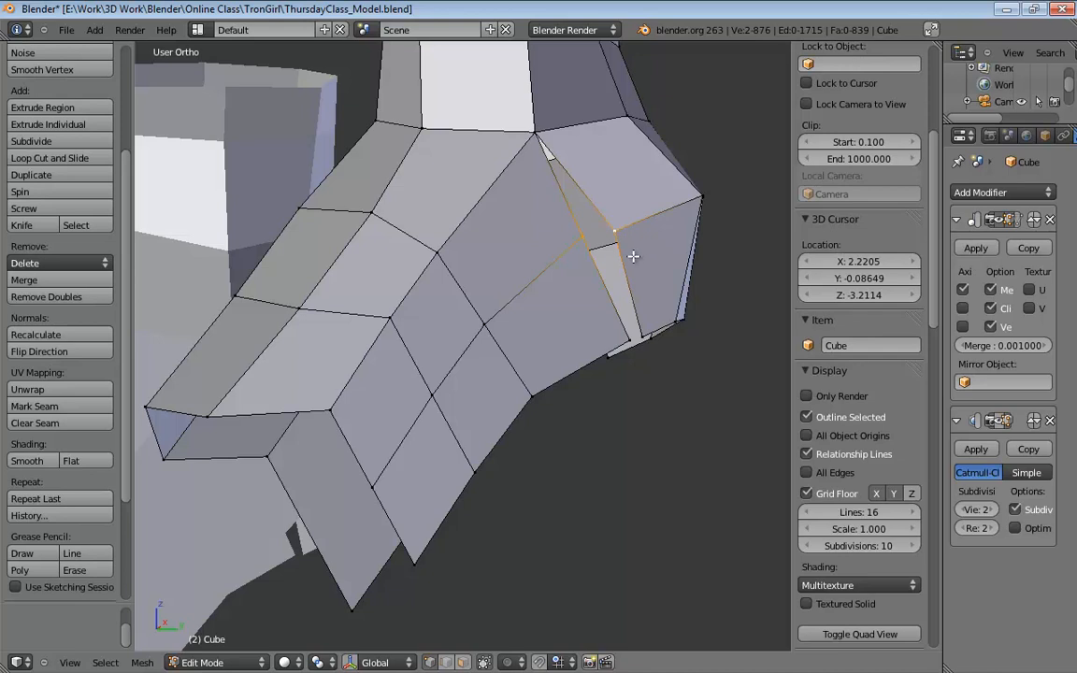
key("alt+m")
left_click(632, 257)
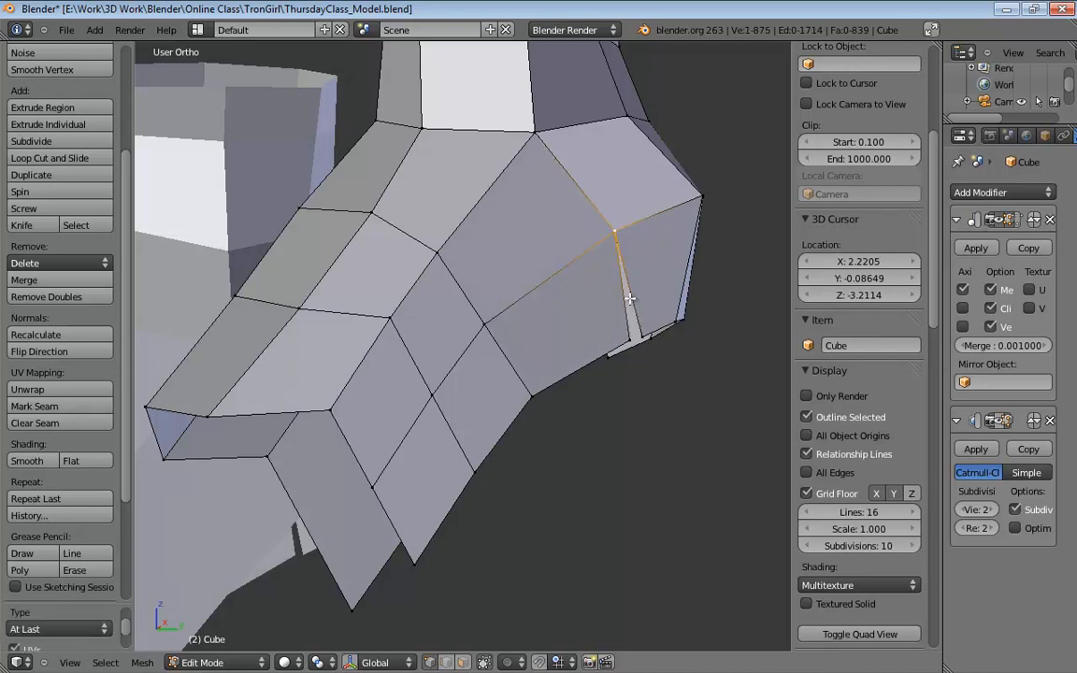
Merge the outer flap's lower rear corner into the heel's lower corner vertex using At Last.
middle_click_drag(568, 271, 592, 318)
right_click(599, 320, "shift")
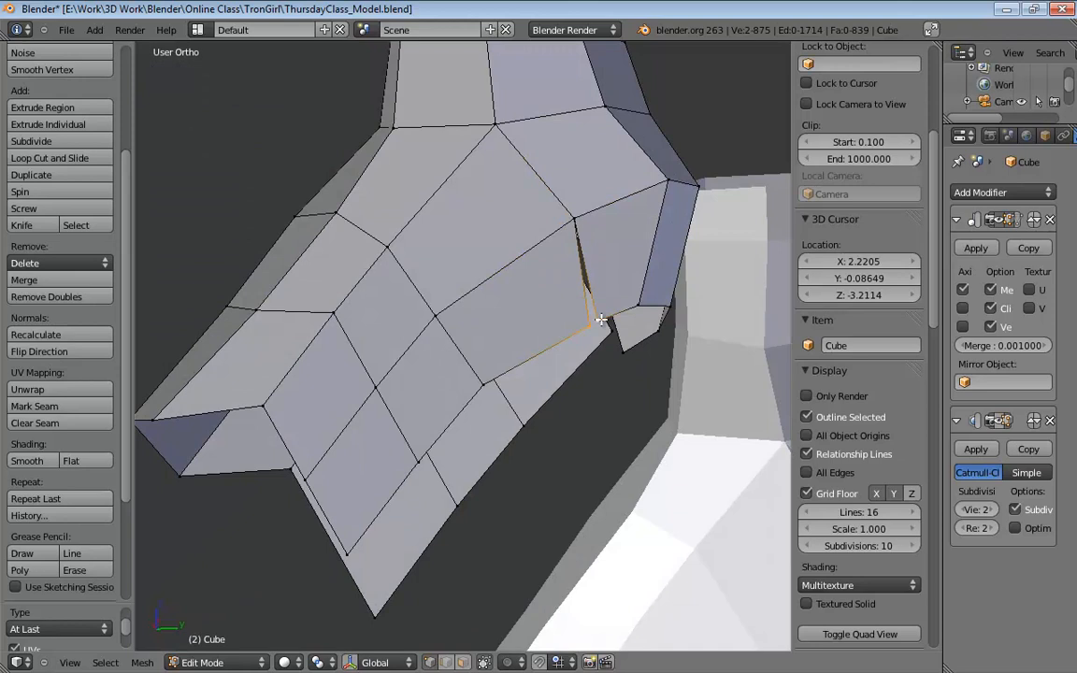
key("alt+m")
left_click(599, 322)
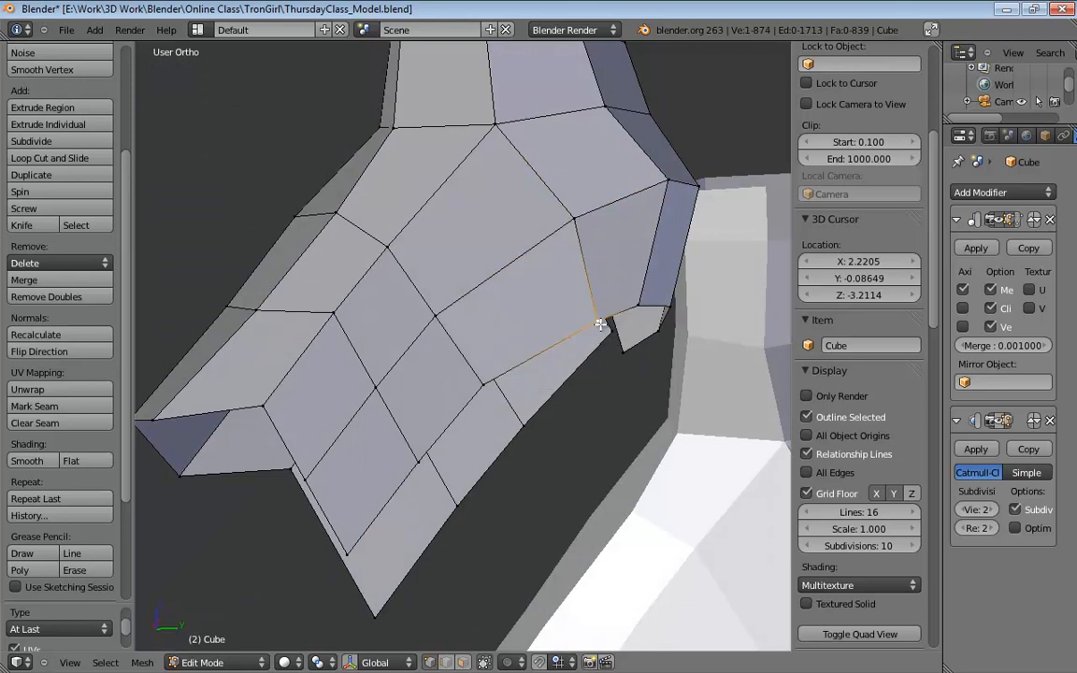
Move the two merged vertices on the outer heel seam forward, the upper about -0.039 and the lower about -0.034 in Y.
middle_click_drag(599, 325, 588, 365)
middle_click_drag(532, 326, 496, 356)
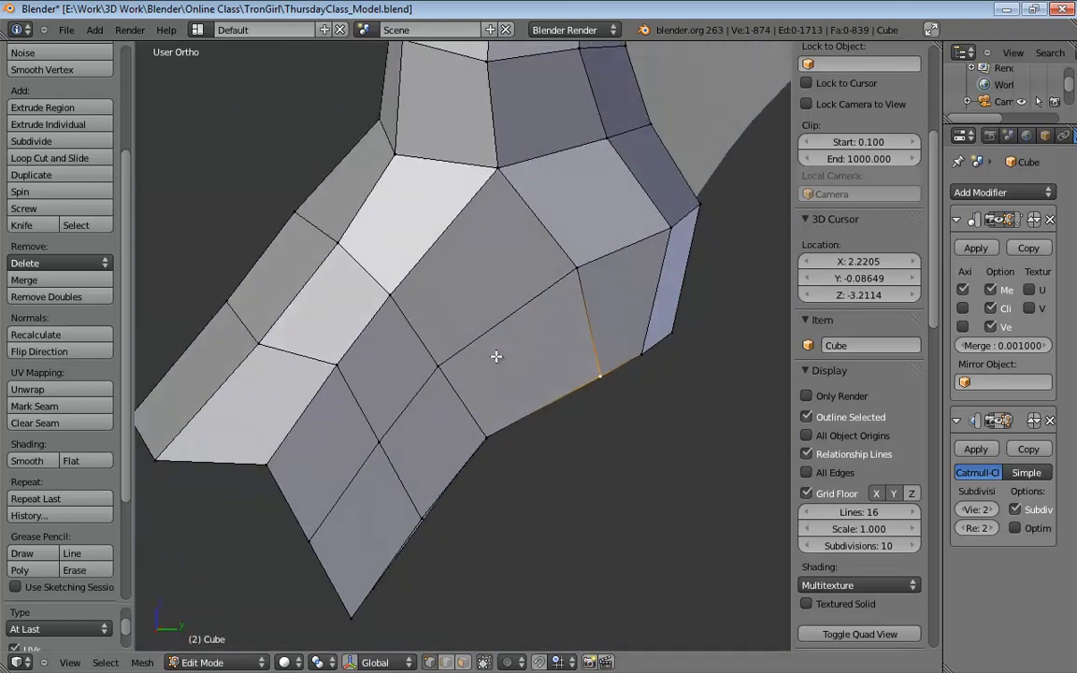
right_click(570, 272)
key("g")
left_click(547, 283)
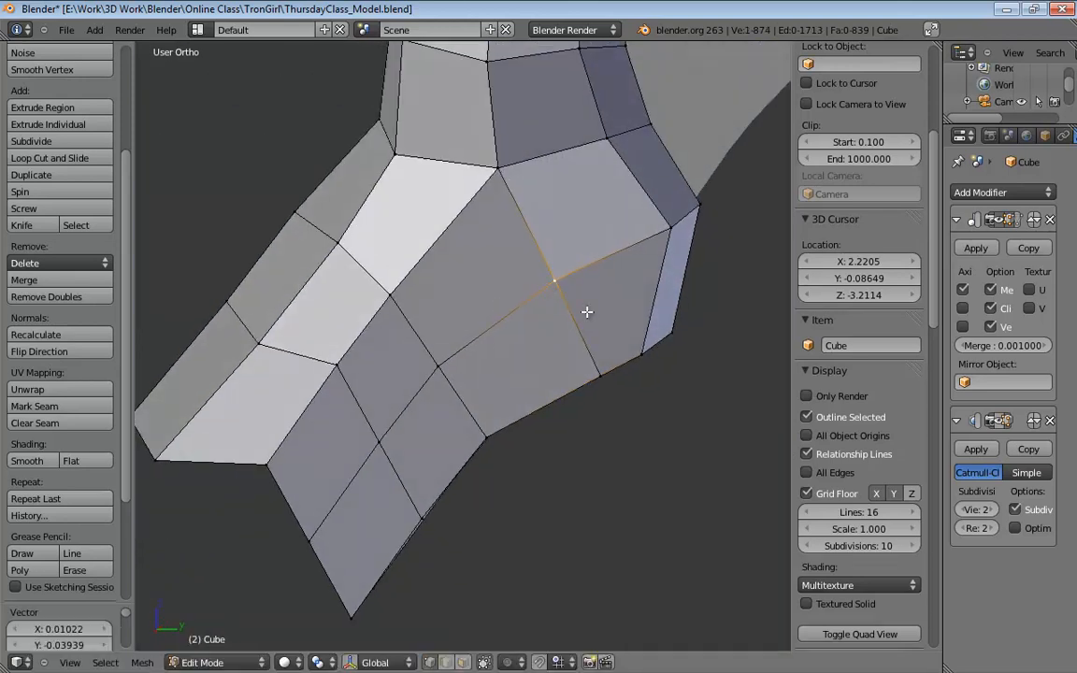
right_click(593, 374)
key("g")
left_click(532, 406)
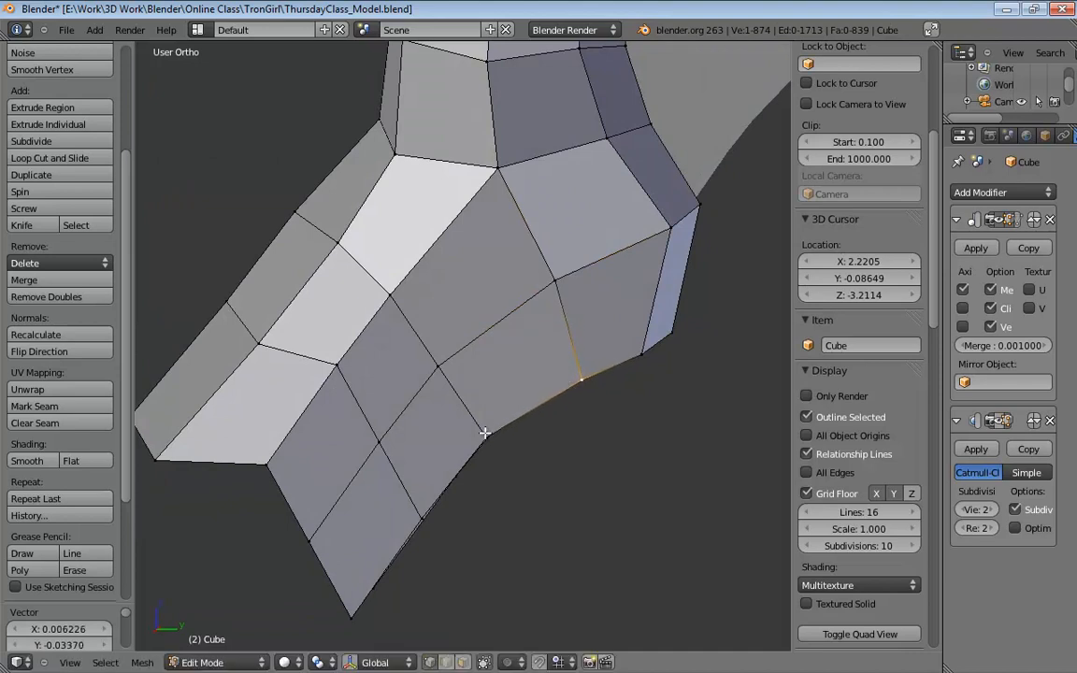
Shift the outer flap's lower-edge vertex slightly back and the mid-loop vertex above it about 0.07 in Y toward the heel.
right_click(485, 434)
key("g")
left_click(494, 430)
right_click(436, 370)
key("g")
left_click(474, 348)
middle_click_drag(488, 327, 526, 315)
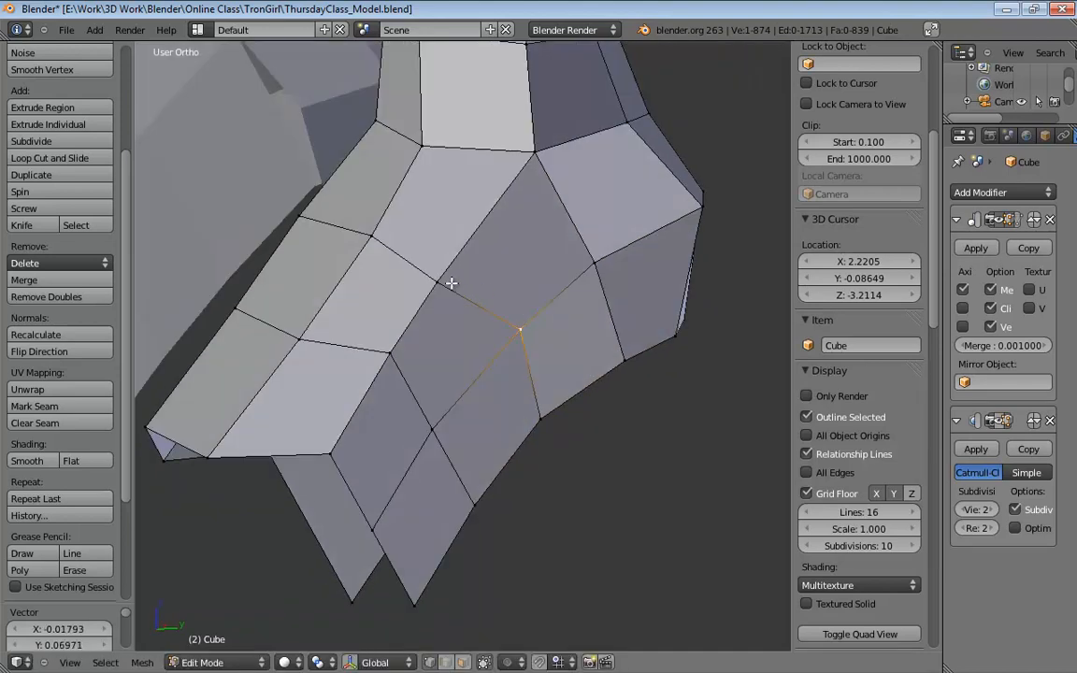
Reposition the upper-edge vertex of the foot's outer side, and push the mid-loop vertex below it outward about 0.031 in X.
right_click(449, 281)
key("g")
left_click(479, 245)
middle_click_drag(478, 245, 627, 360)
key("g")
left_click(620, 302)
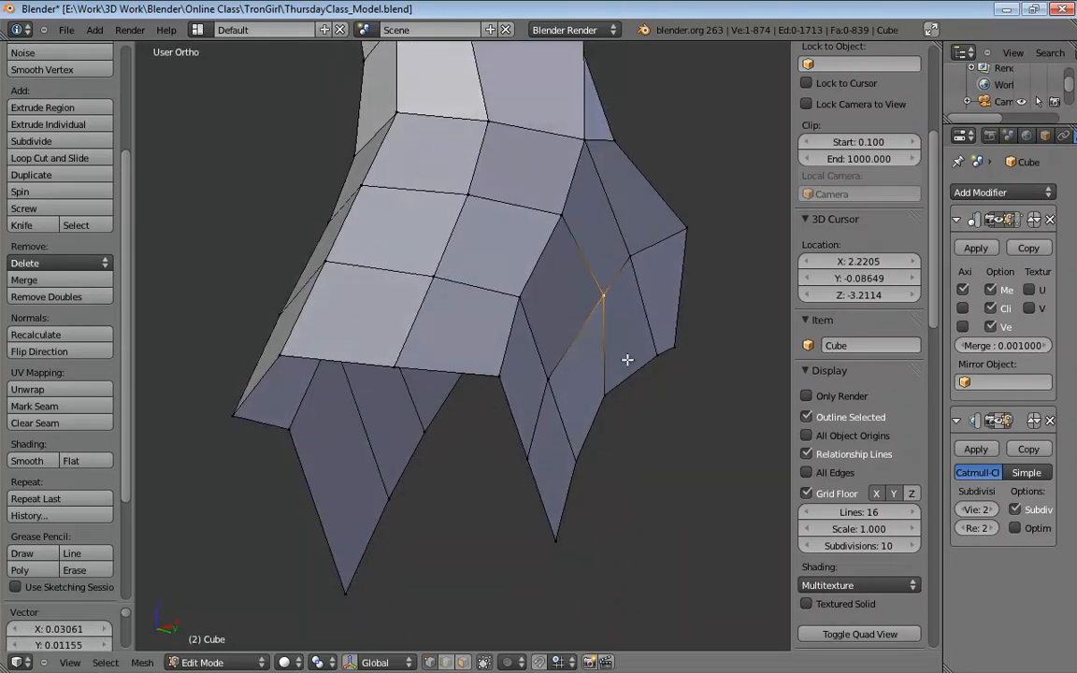
Push the outer flap's forward mid-loop vertices outward about 0.039 in X and refine their position from a lower angle.
right_click(551, 377)
key("g")
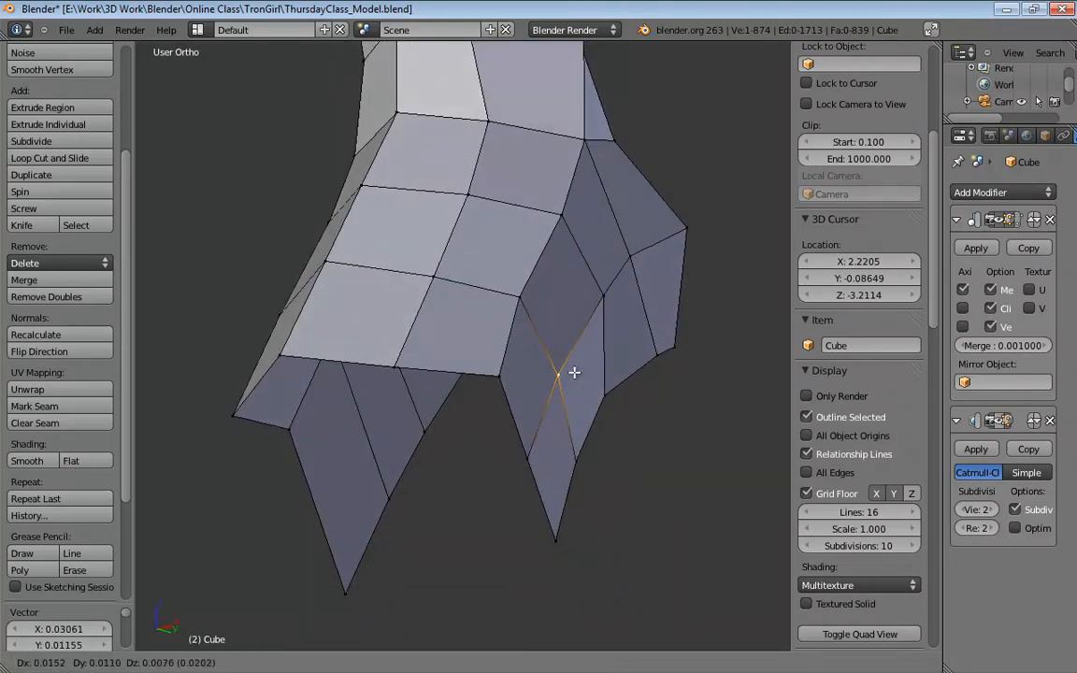
left_click(562, 412)
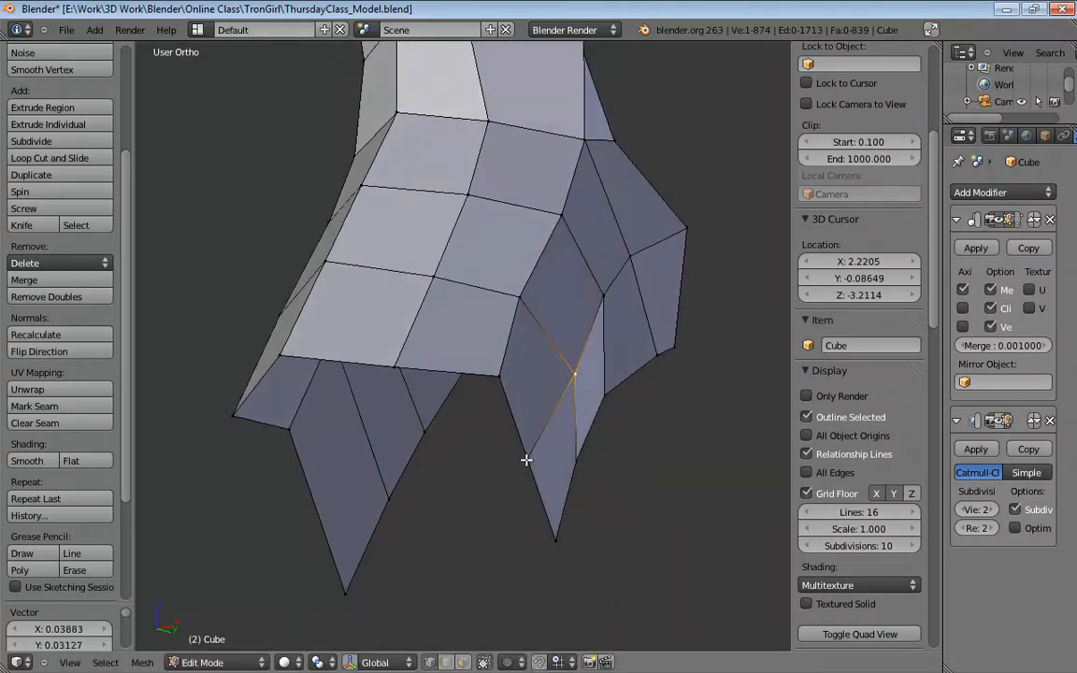
key("g")
left_click(555, 453)
middle_click_drag(555, 454, 579, 371)
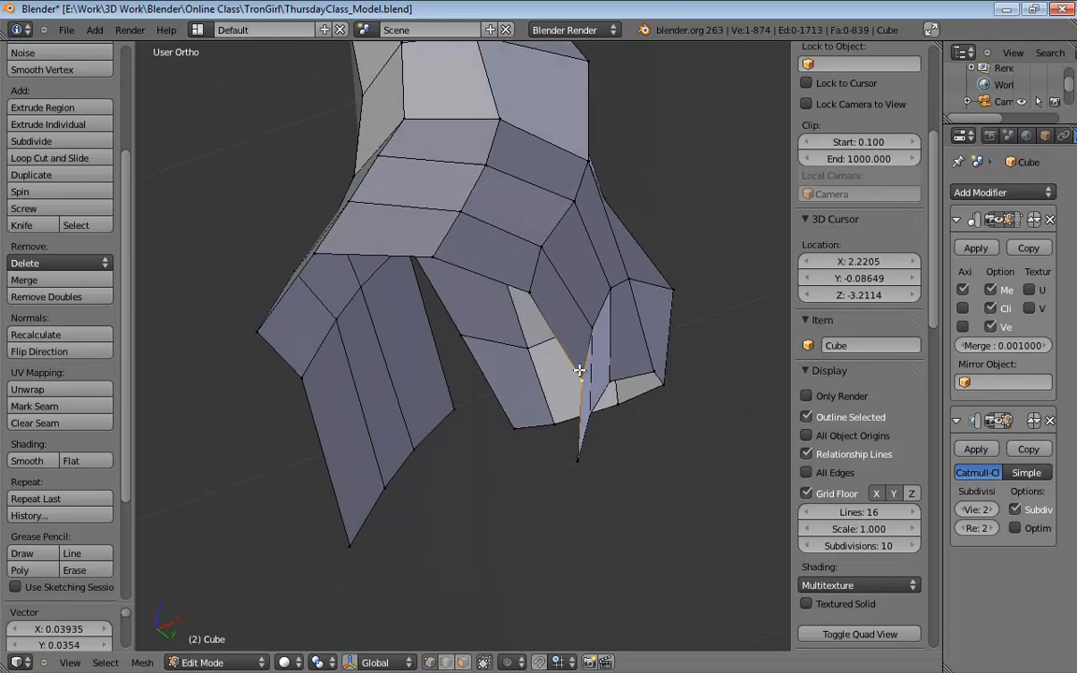
key("g")
left_click(519, 300)
Add a centred lengthwise edge loop along the inner flap and merge its rear vertex into the adjacent heel vertex with At Last.
middle_click_drag(518, 300, 374, 387)
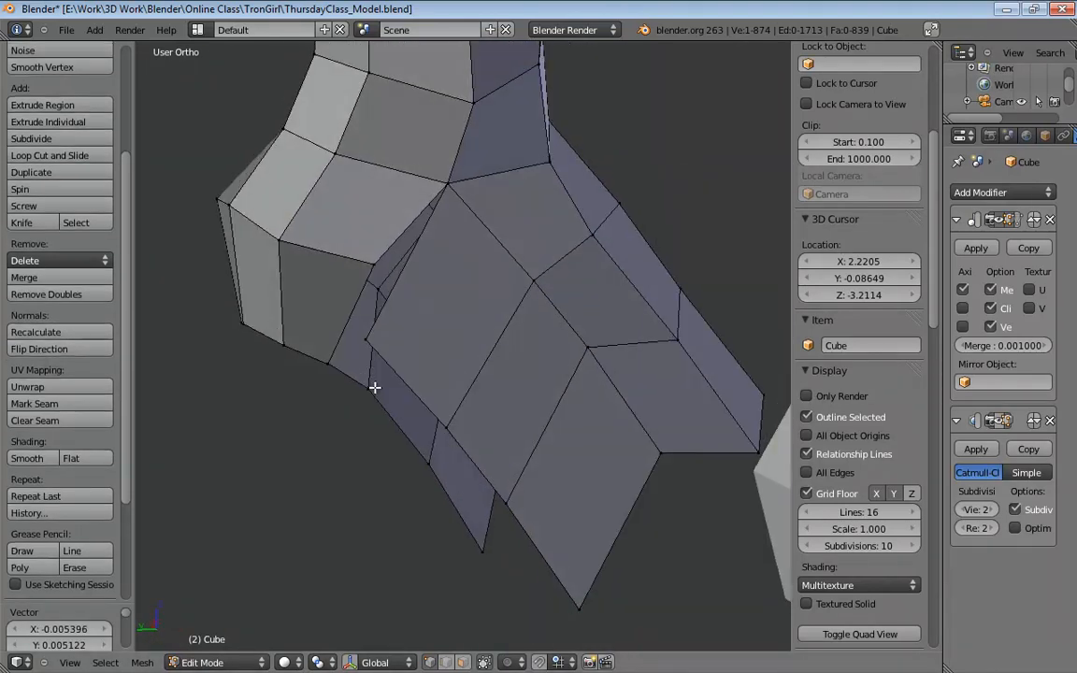
key("ctrl+r")
left_click(492, 349)
right_click(493, 350)
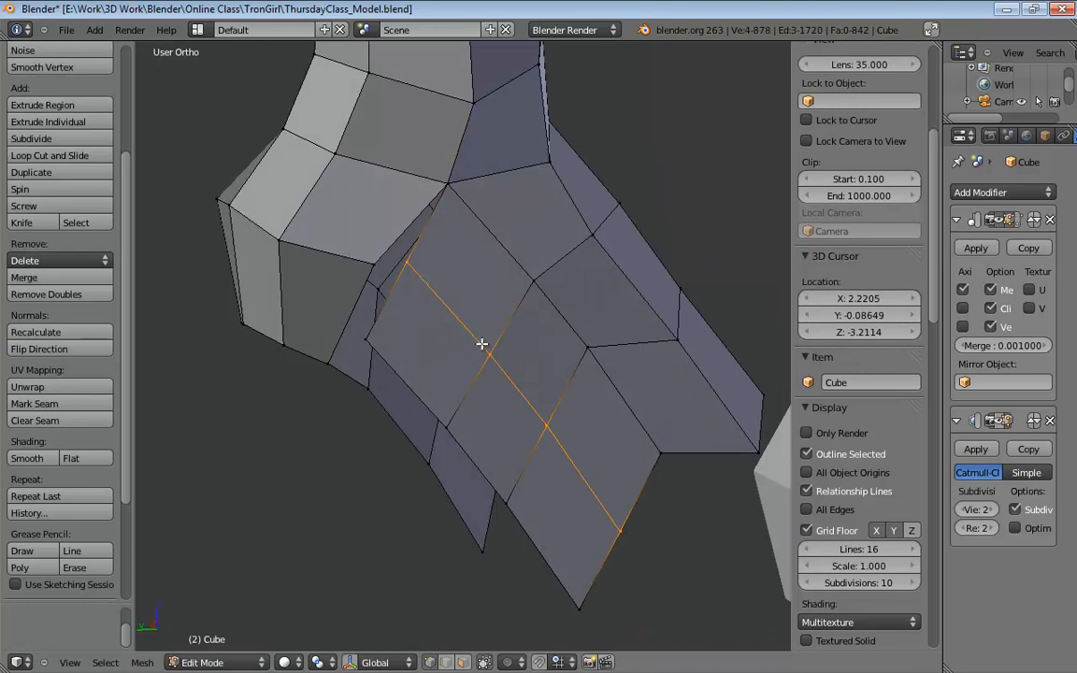
middle_click_drag(483, 344, 472, 310)
right_click(423, 275)
right_click(393, 277, "shift")
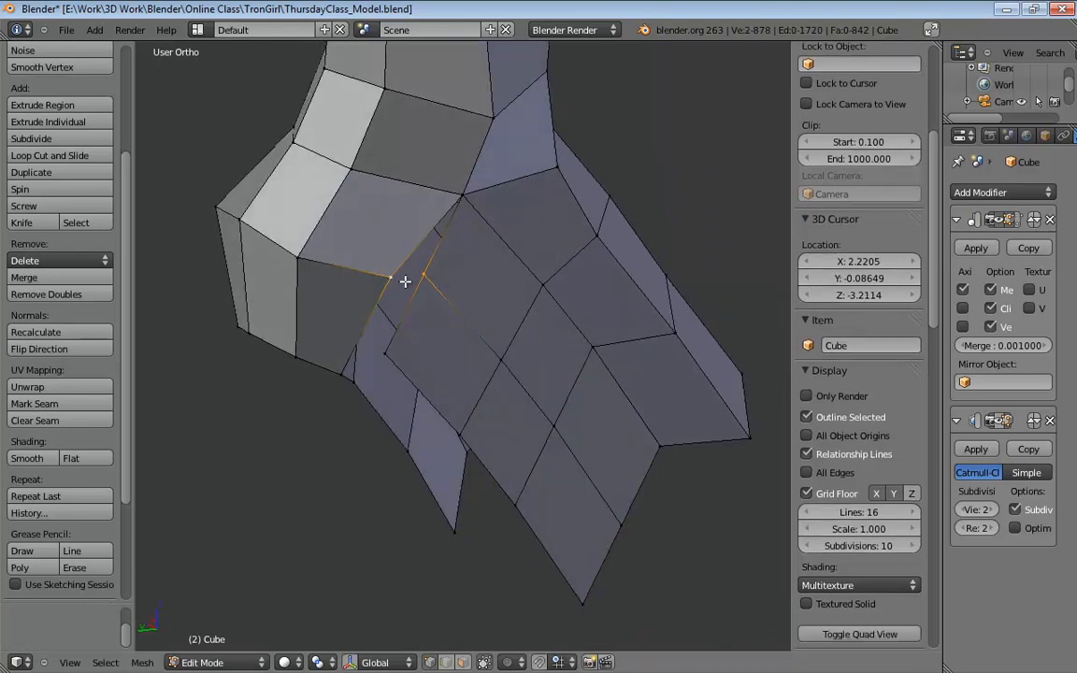
key("alt+m")
left_click(391, 284)
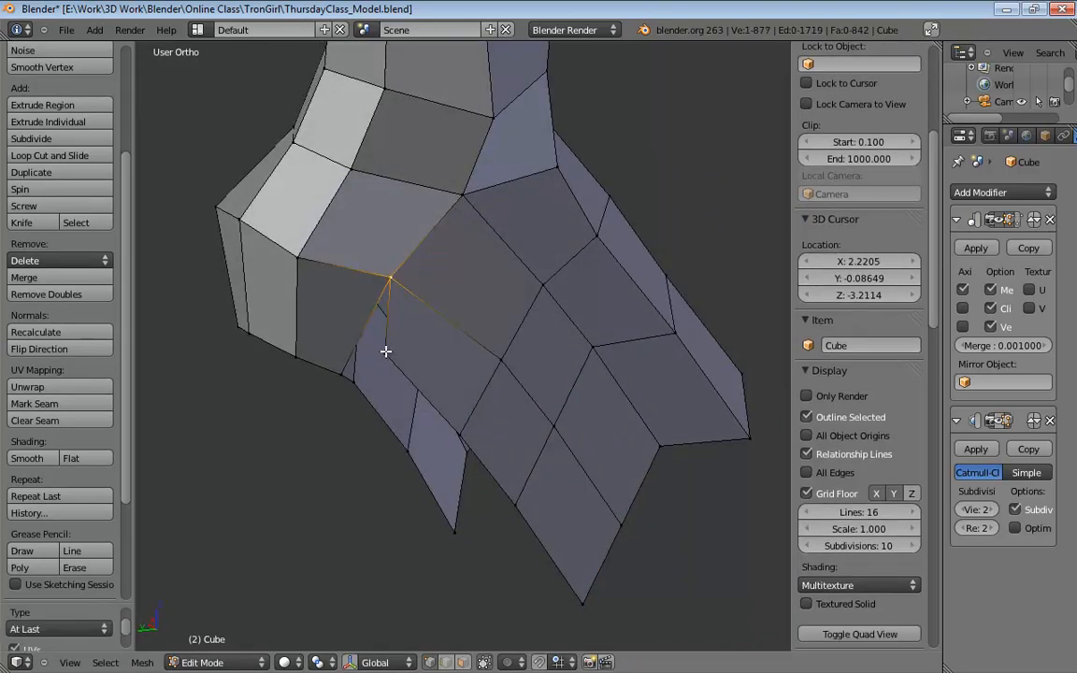
Merge the inner flap's lower rear corner into the heel's lower corner vertex using At Last.
right_click(385, 352)
middle_click_drag(338, 373, 428, 369)
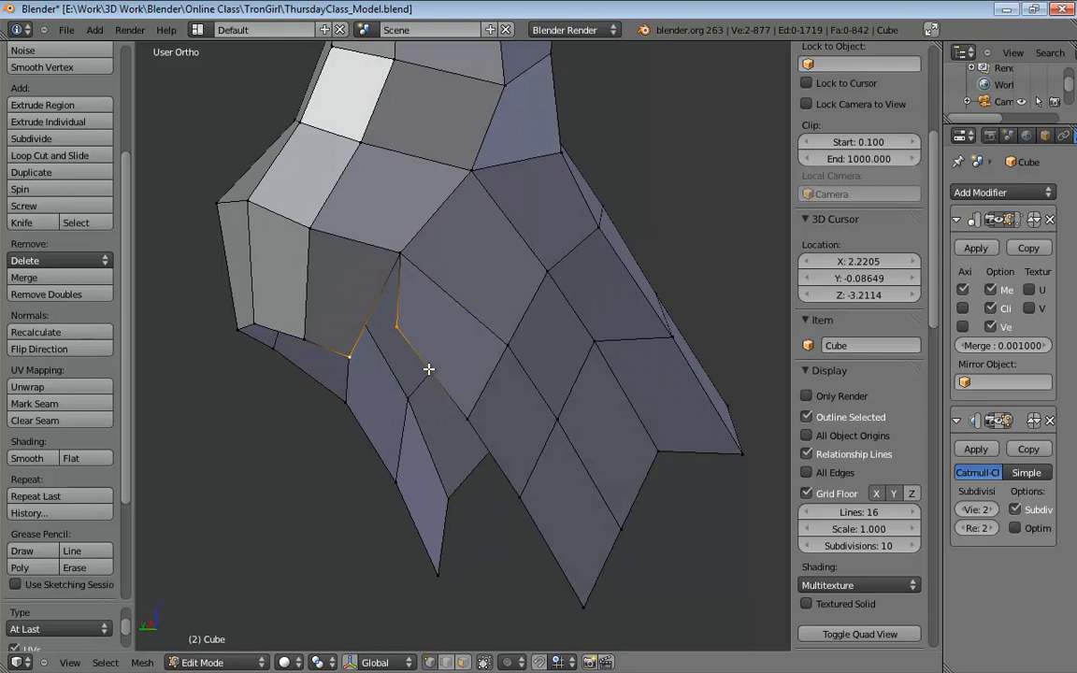
key("alt+m")
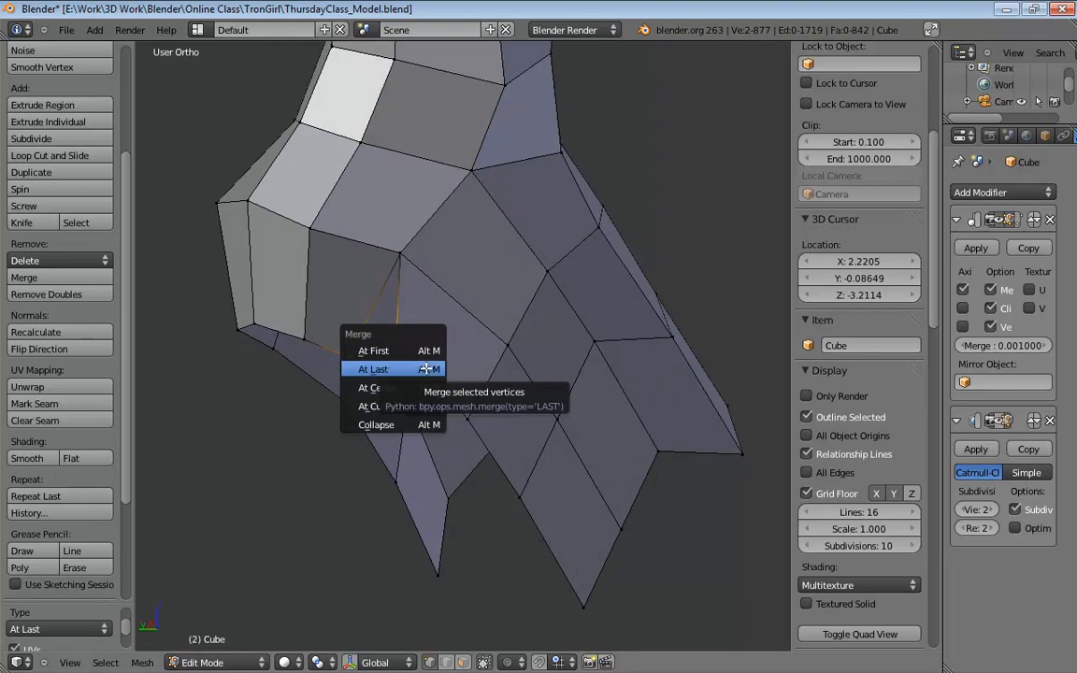
left_click(425, 368)
Move the inner flap's lower-edge vertex inward beneath the foot, about 0.121 in X.
middle_click_drag(471, 380, 550, 368)
right_click(539, 367)
key("g")
left_click(470, 374)
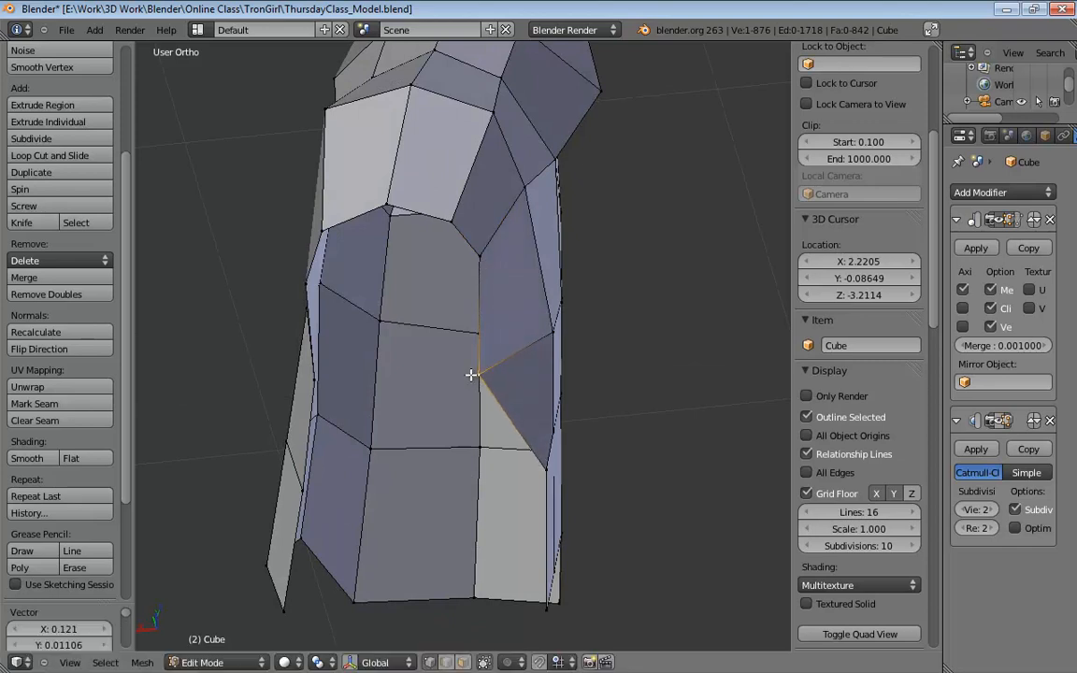
Tuck the inner flap's next lower-edge vertex inward about 0.082 in X and its tip vertex about 0.023.
middle_click_drag(472, 374, 551, 439)
key("g")
left_click(497, 455)
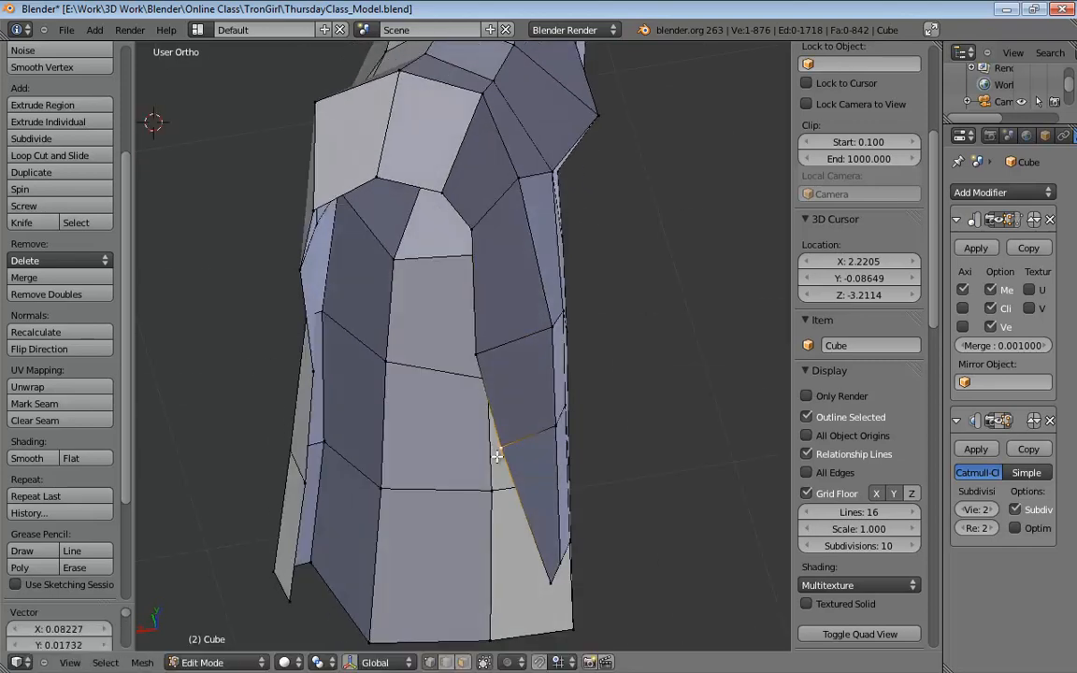
middle_click_drag(553, 483, 519, 348)
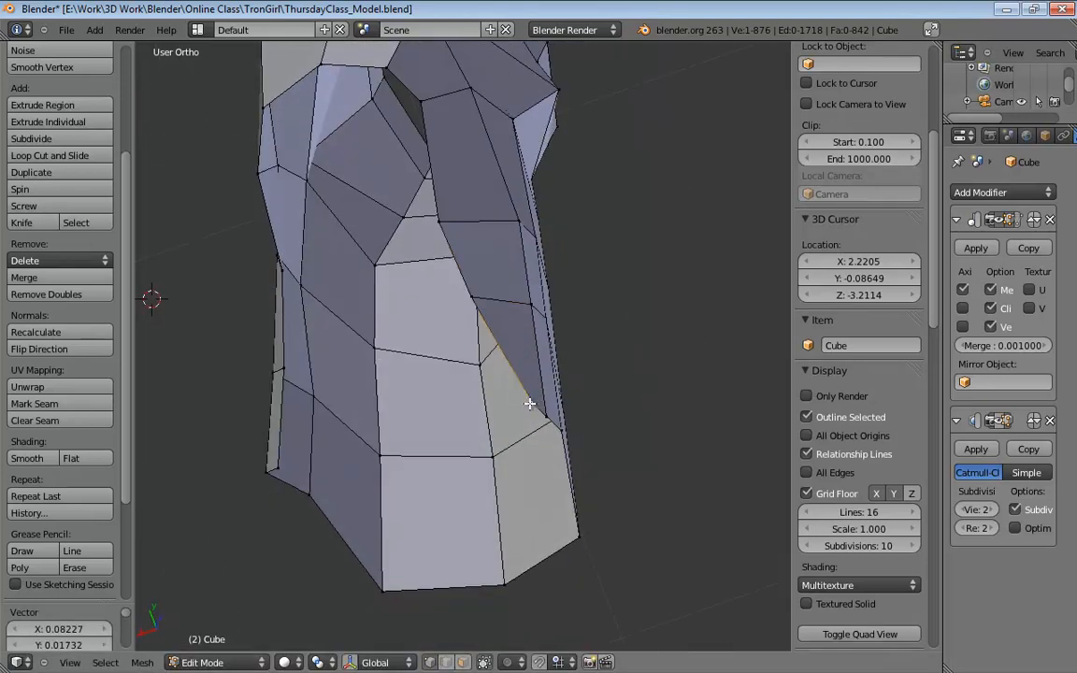
key("g")
left_click(514, 410)
Nudge two lower-edge vertices of the outer flap to even out the edge beneath the foot.
middle_click_drag(514, 409, 437, 340)
key("KP_5")
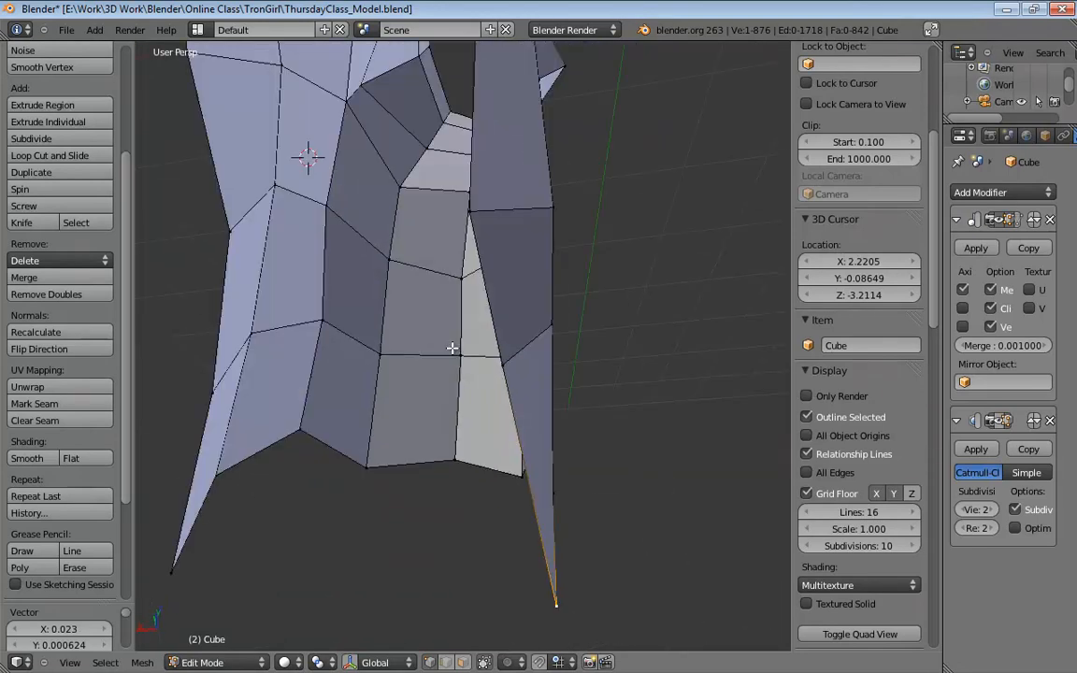
scroll(423, 347, "down", 7)
middle_click_drag(439, 282, 523, 250)
scroll(464, 373, "up", 2)
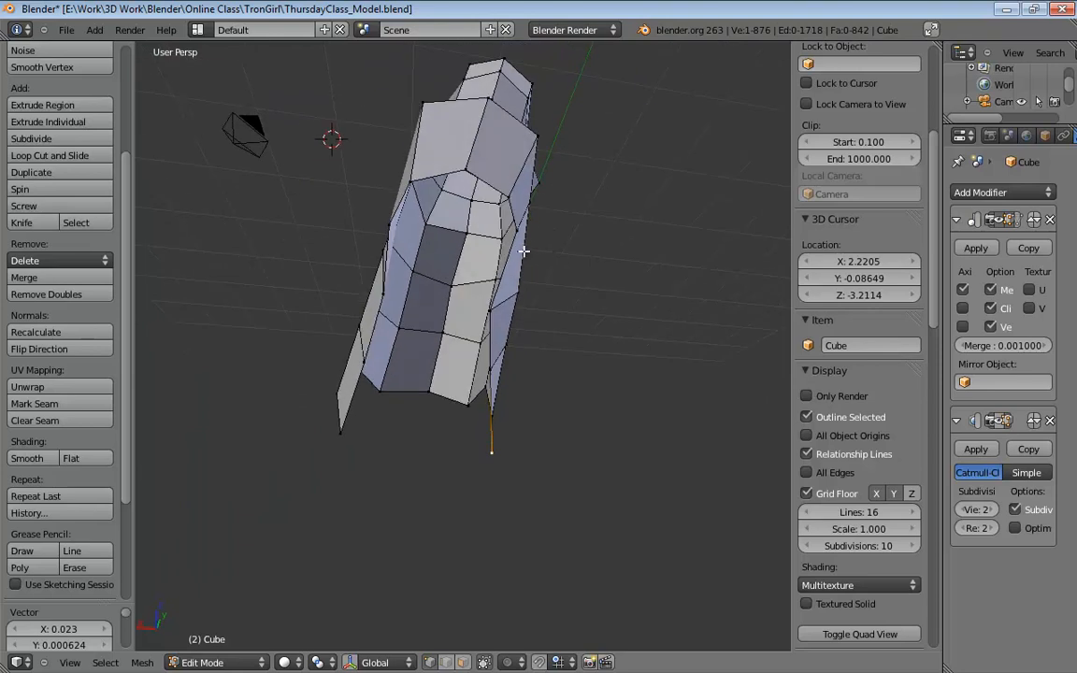
middle_click_drag(414, 260, 390, 316)
key("g")
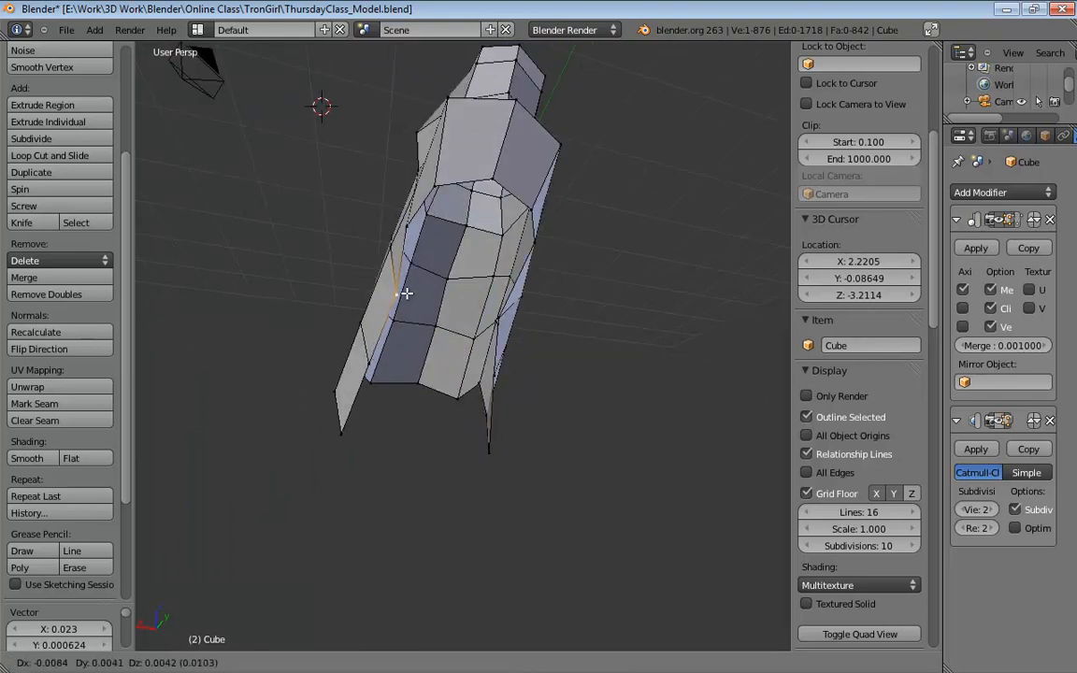
left_click(403, 295)
right_click(375, 359)
key("g")
left_click(378, 356)
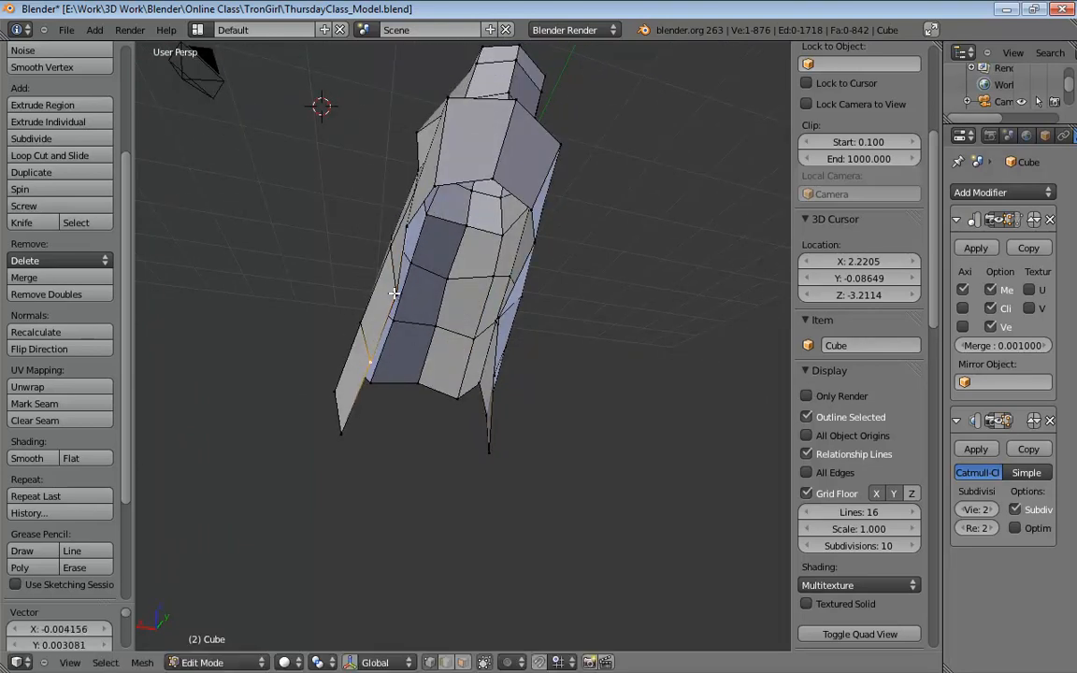
Reposition three lower-edge vertices along the inner flap to smooth its curve under the foot.
middle_click_drag(425, 306, 458, 273)
right_click(479, 298)
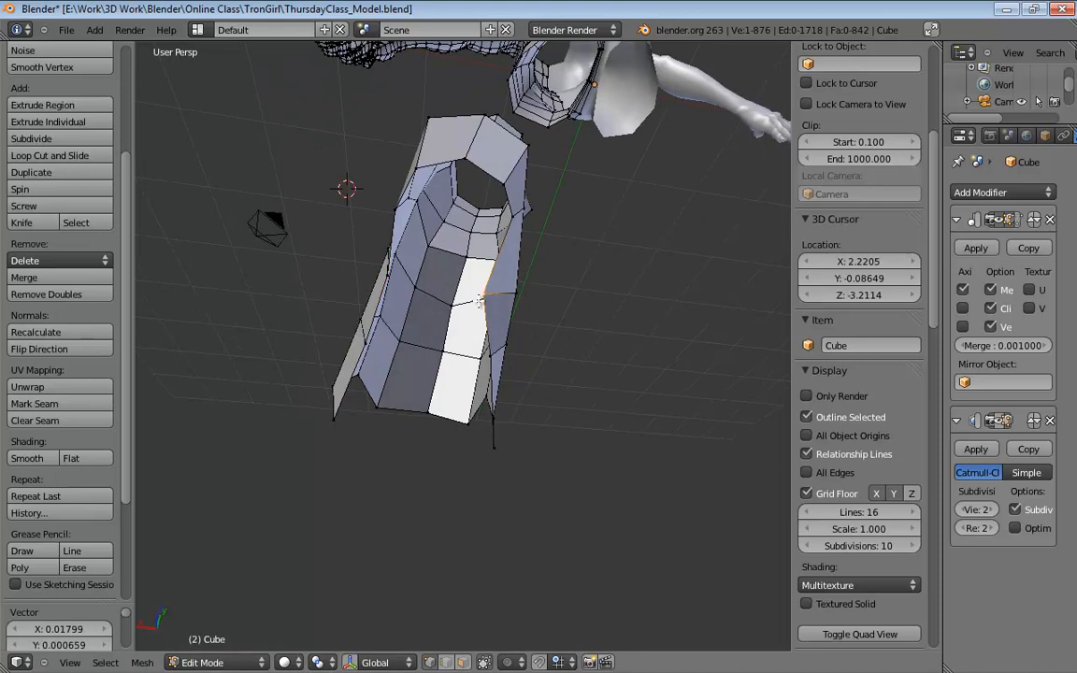
key("g")
left_click(502, 370)
middle_click_drag(502, 371, 617, 367)
right_click(470, 323)
key("g")
left_click(476, 322)
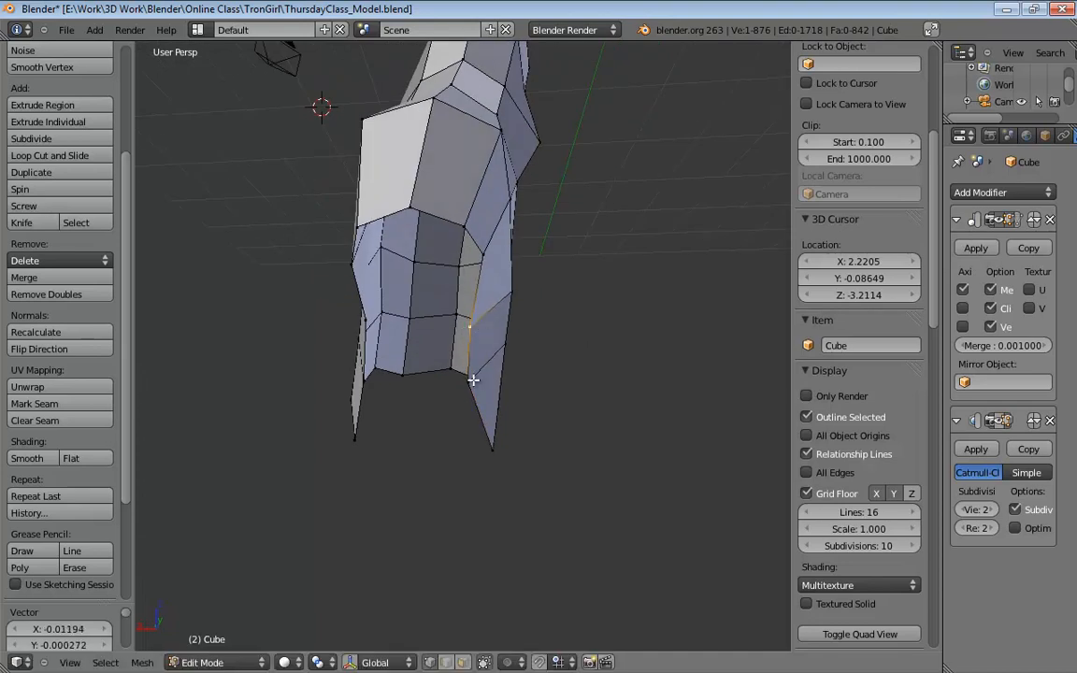
right_click(473, 377)
key("g")
left_click(482, 379)
Lower two vertices of the lower lengthwise loop on the foot's inner side.
middle_click_drag(482, 379, 408, 290)
right_click(409, 295)
key("g")
left_click(399, 314)
right_click(445, 343)
key("g")
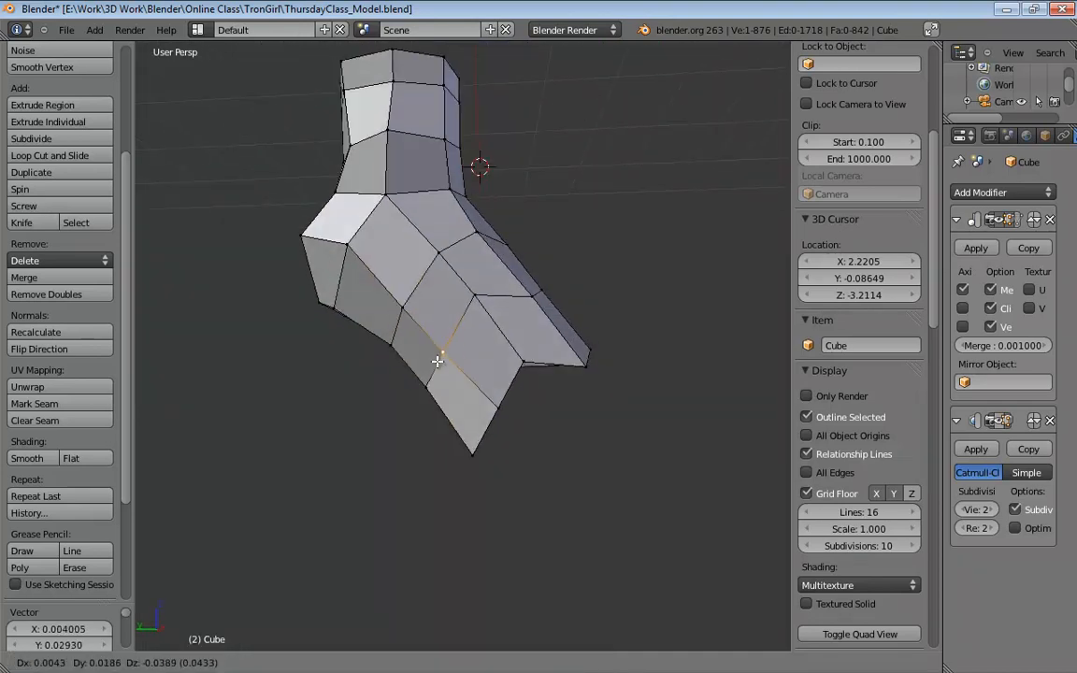
left_click(438, 358)
Adjust the upper lengthwise loop's vertices on the foot's inner side and shift the neighbouring instep vertex upward and back.
middle_click_drag(489, 369, 437, 362)
key("g")
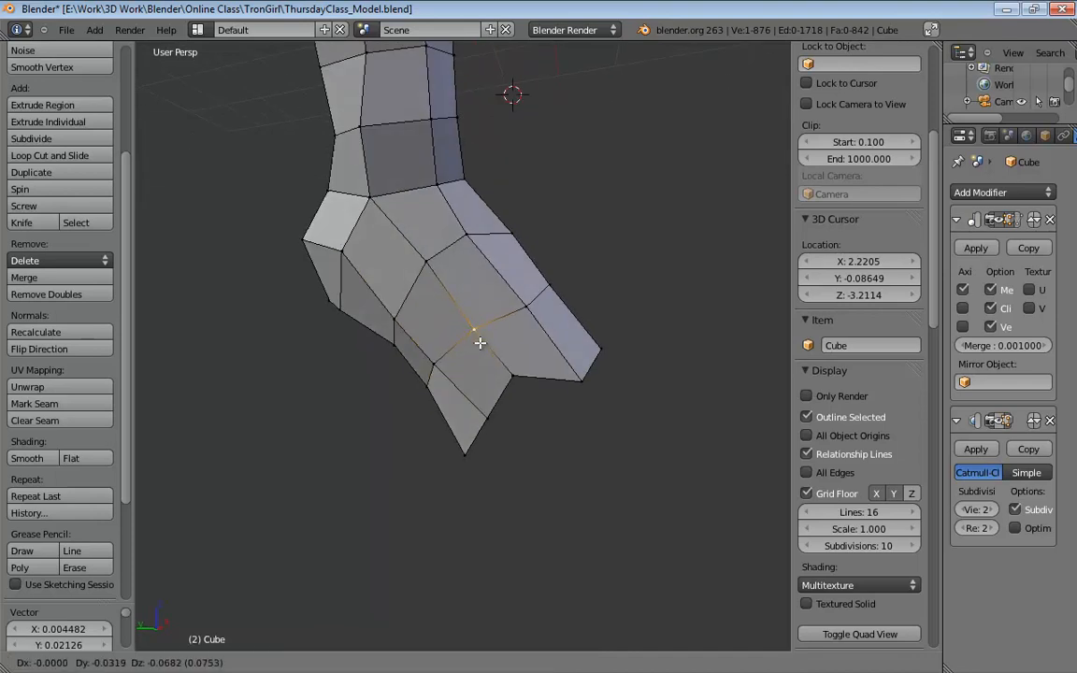
left_click(479, 339)
right_click(429, 269)
key("g")
left_click(434, 275)
right_click(479, 339)
key("g")
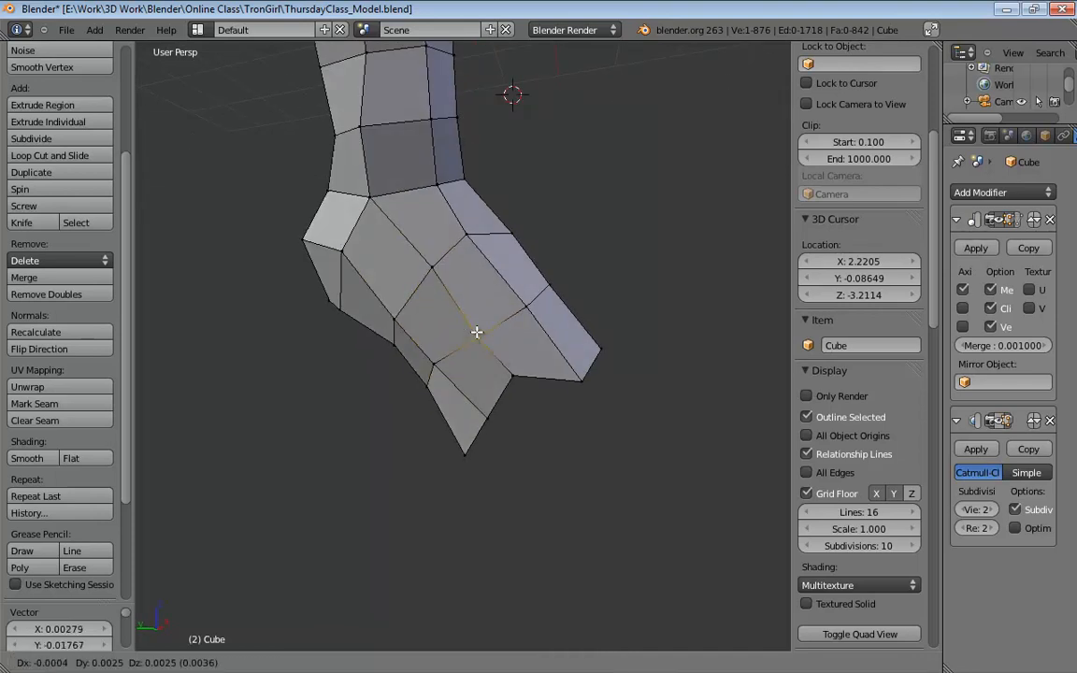
left_click(474, 330)
right_click(531, 310)
key("g")
left_click(517, 291)
Move the outer side's upper-loop vertex nearest the front edge about 0.011 in X and -0.024 in Y.
middle_click_drag(525, 328, 492, 345)
middle_click_drag(606, 342, 509, 362)
right_click(456, 339)
key("g")
left_click(441, 354)
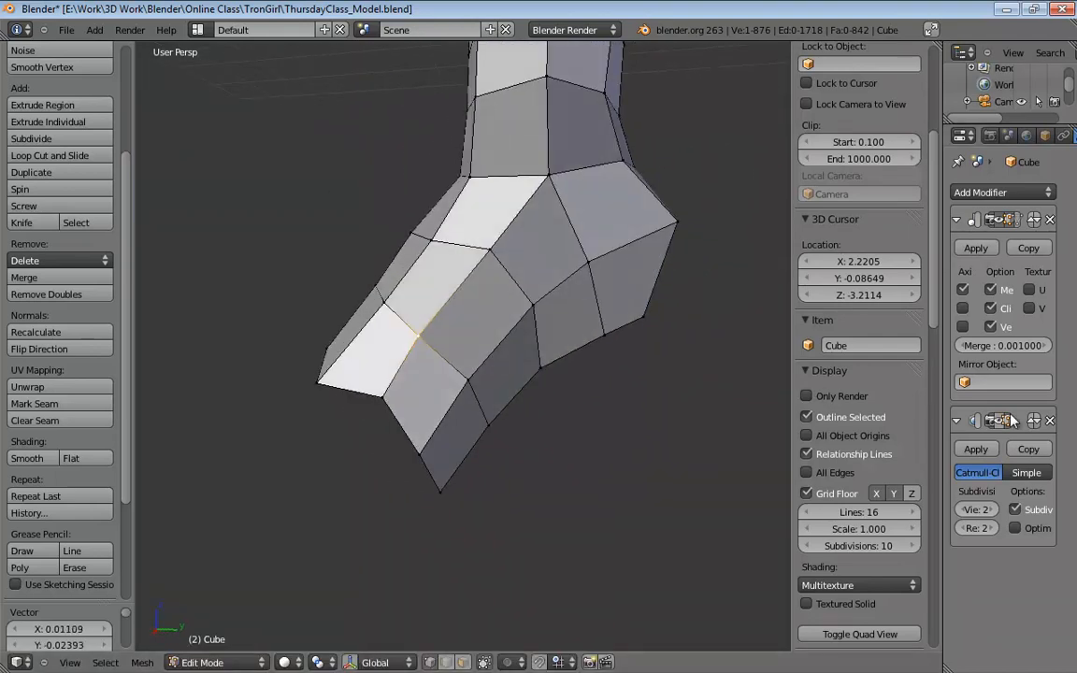
Toggle the Subdivision Surface modifier's edit-mode display on and off to check the smoothed foot from several angles.
left_click(1000, 423)
middle_click_drag(584, 406, 449, 366)
scroll(624, 389, "down", 4)
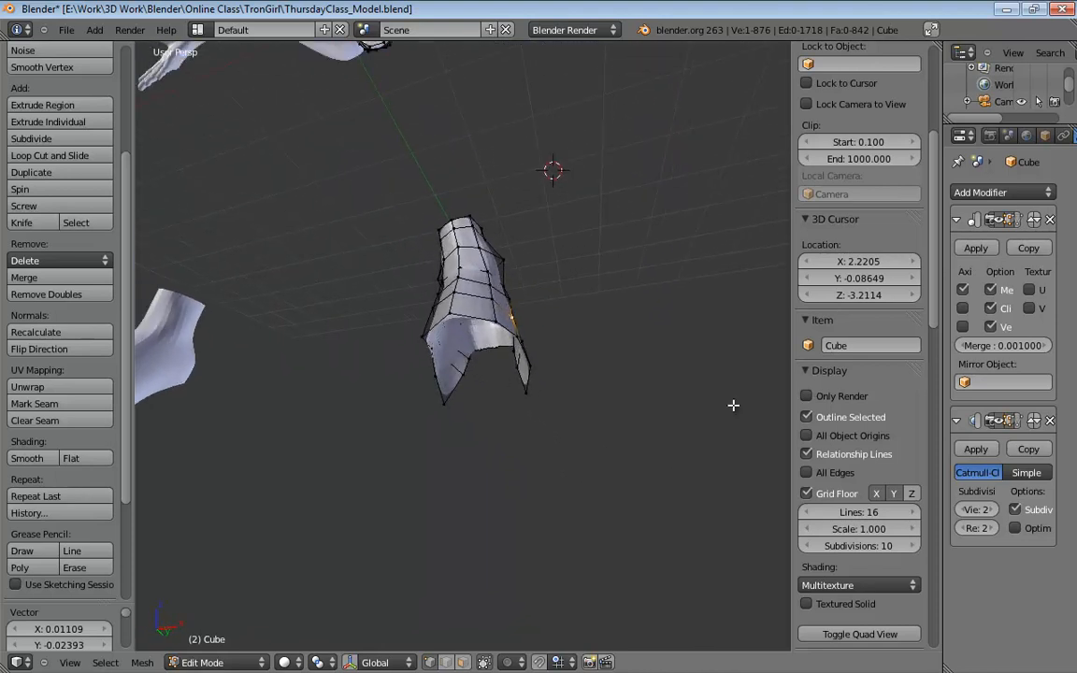
left_click(999, 424)
middle_click_drag(673, 420, 467, 375)
In a right orthographic wireframe view, pull the foot's upper front-edge vertices back along Y, gathering them near the reference outline.
key("KP_3")
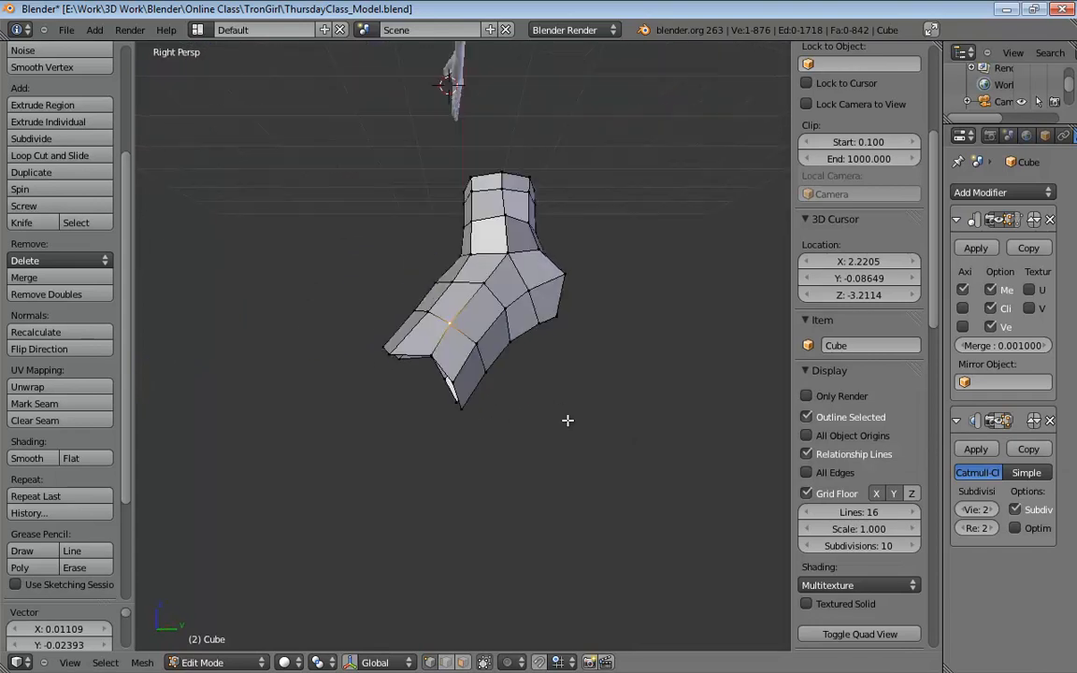
key("KP_5")
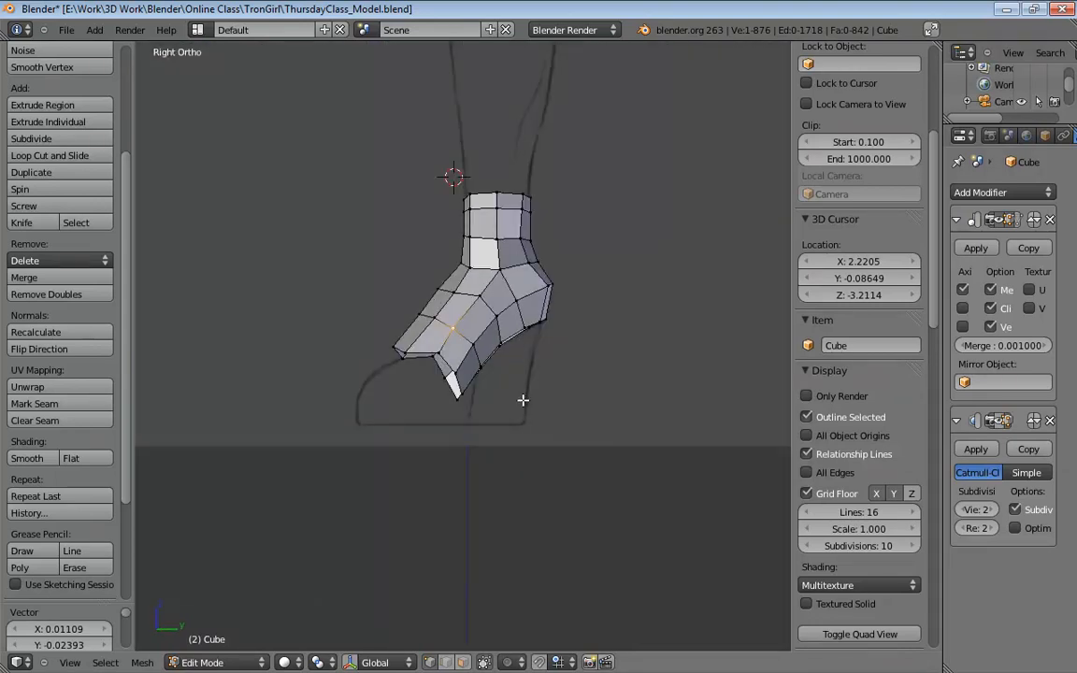
scroll(492, 451, "up", 6)
key("z")
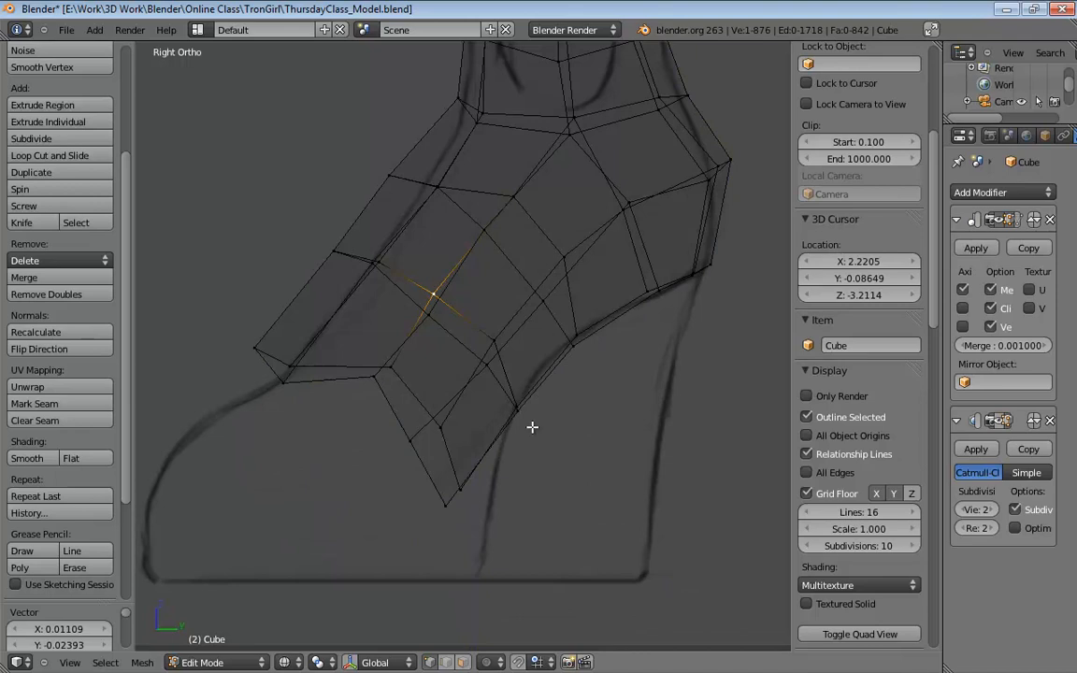
middle_click_drag(532, 427, 591, 404, "shift")
right_click(360, 344)
key("g")
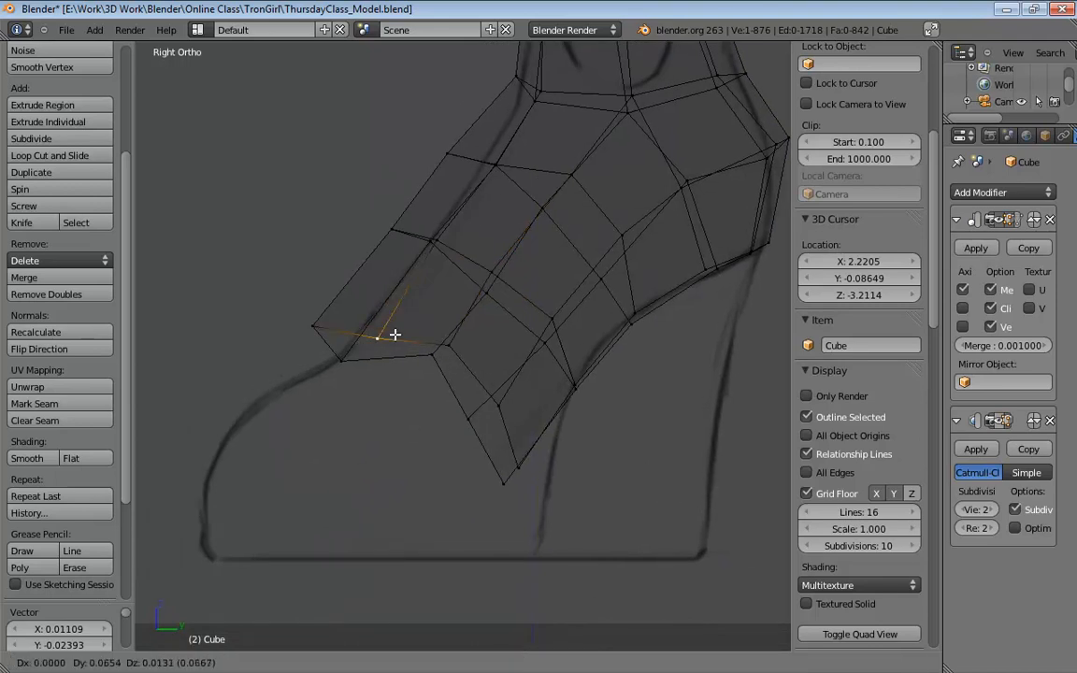
left_click(411, 324)
right_click(323, 323)
key("g")
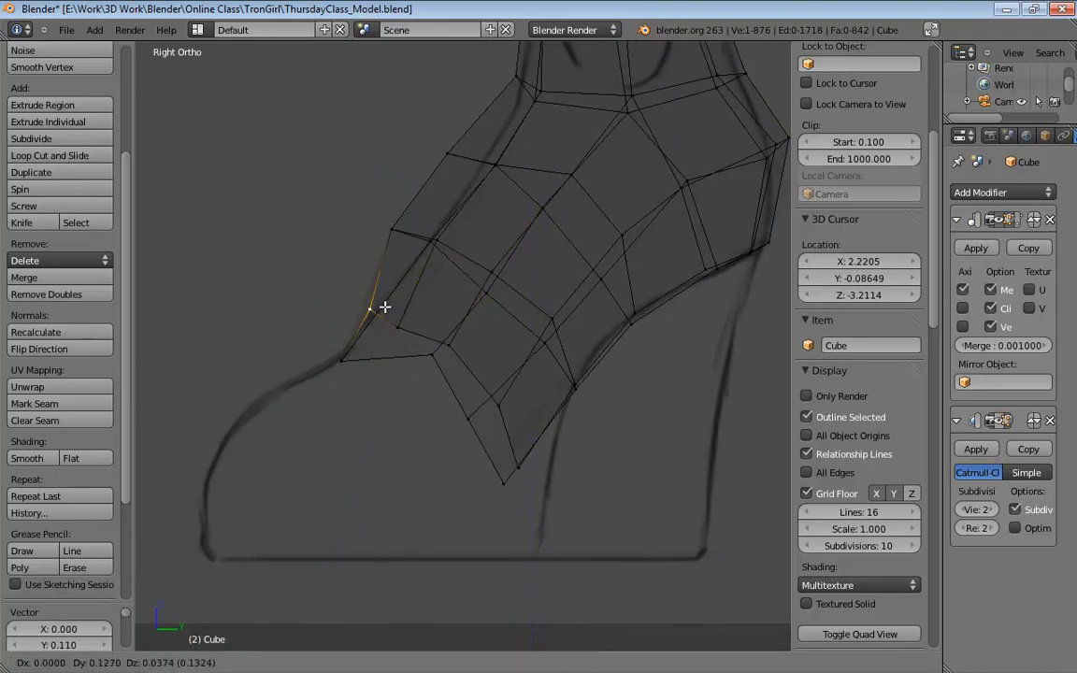
left_click(396, 314)
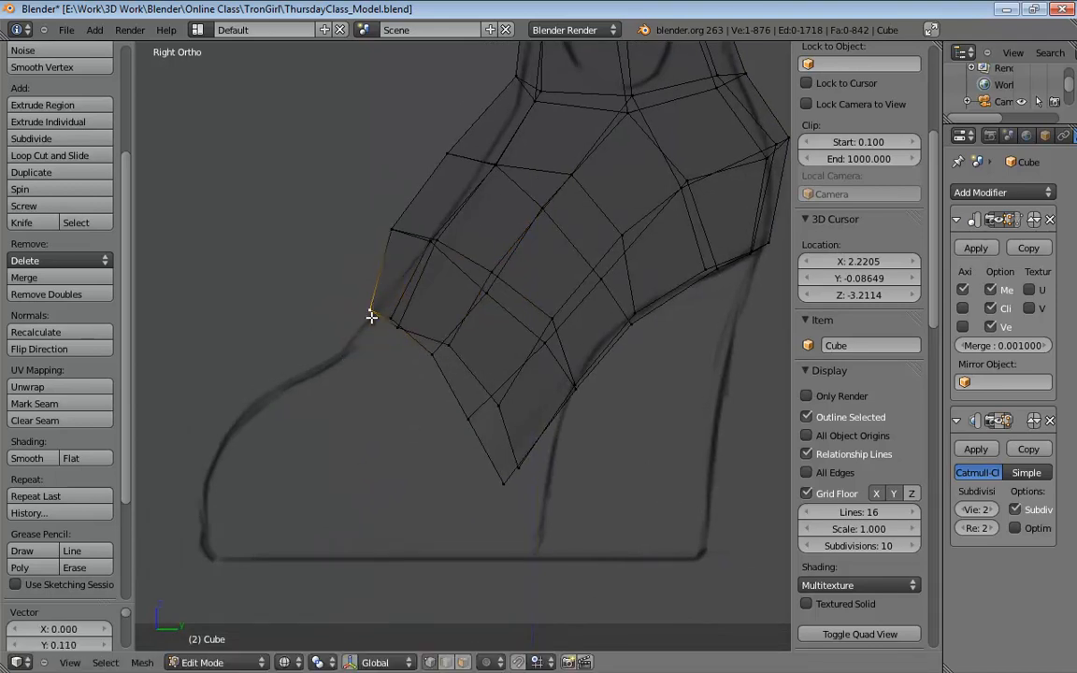
Shift the lower front-edge vertices back and place both tips on the reference's arch line, moving them about 0.058 and 0.092 in Y.
right_click(434, 357)
key("g")
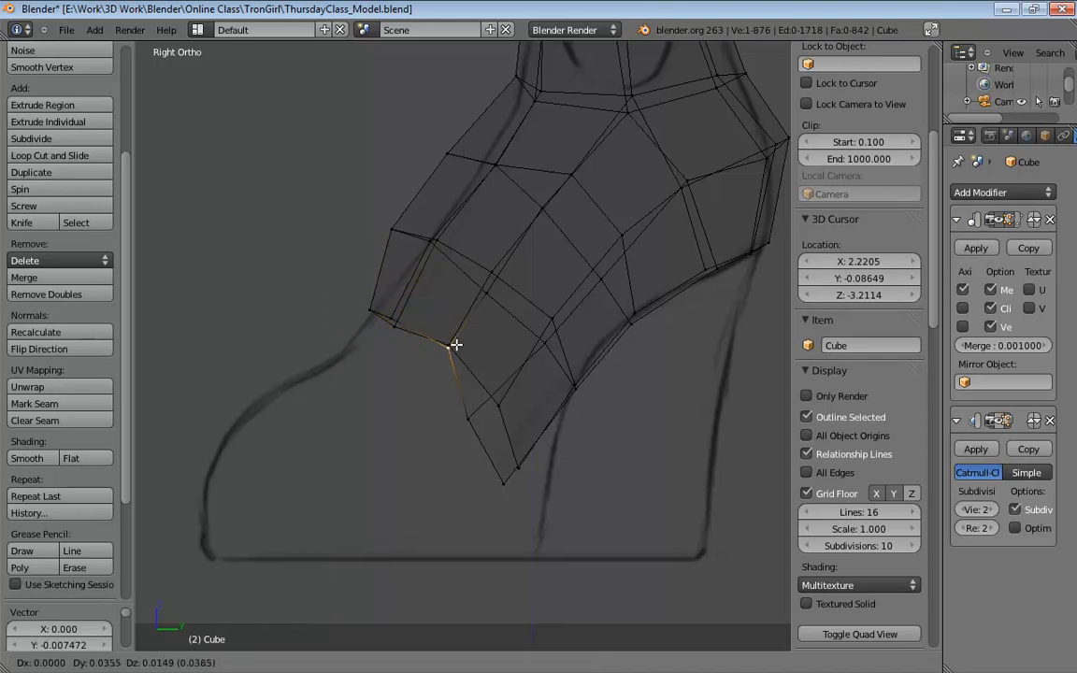
left_click(494, 412)
right_click(524, 446)
key("g")
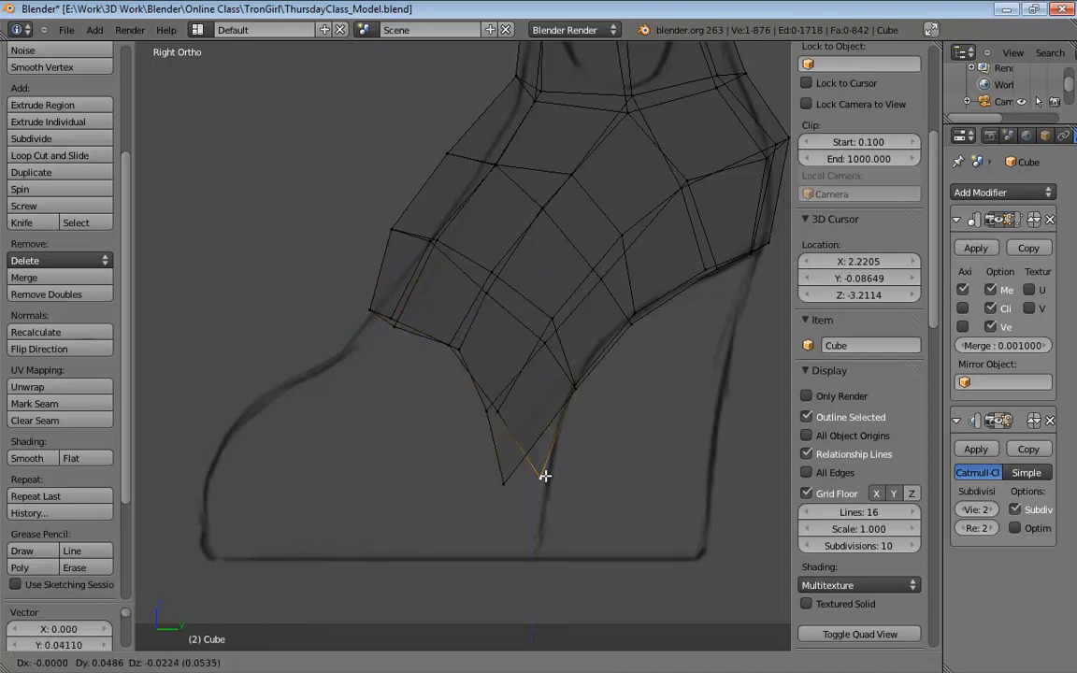
left_click(546, 473)
right_click(512, 477)
key("g")
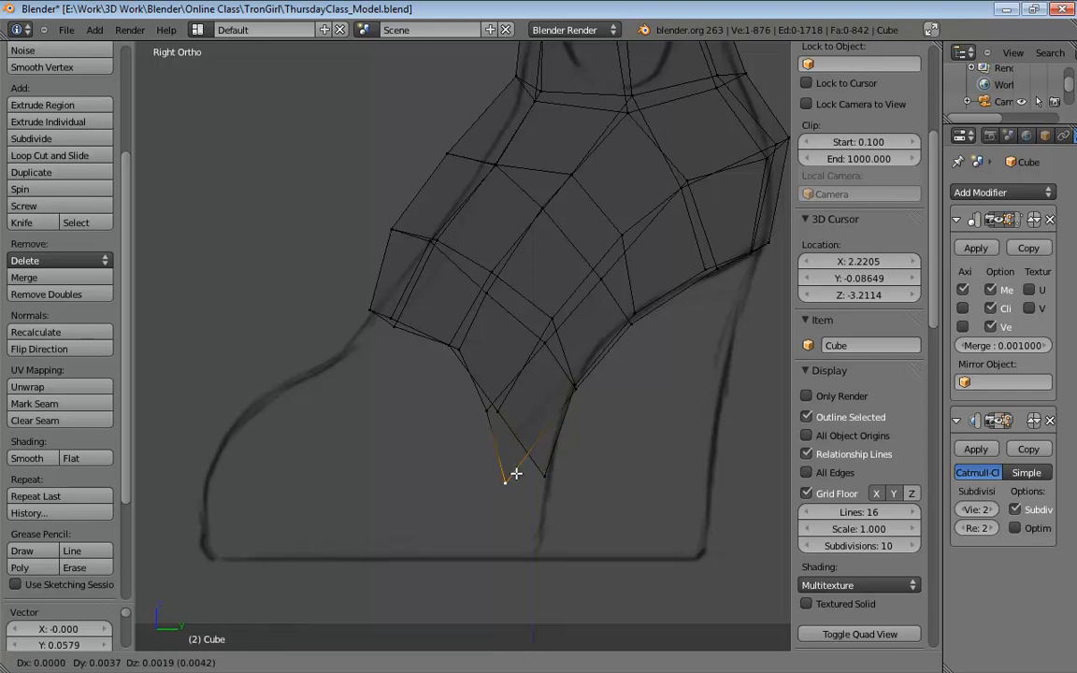
left_click(551, 458)
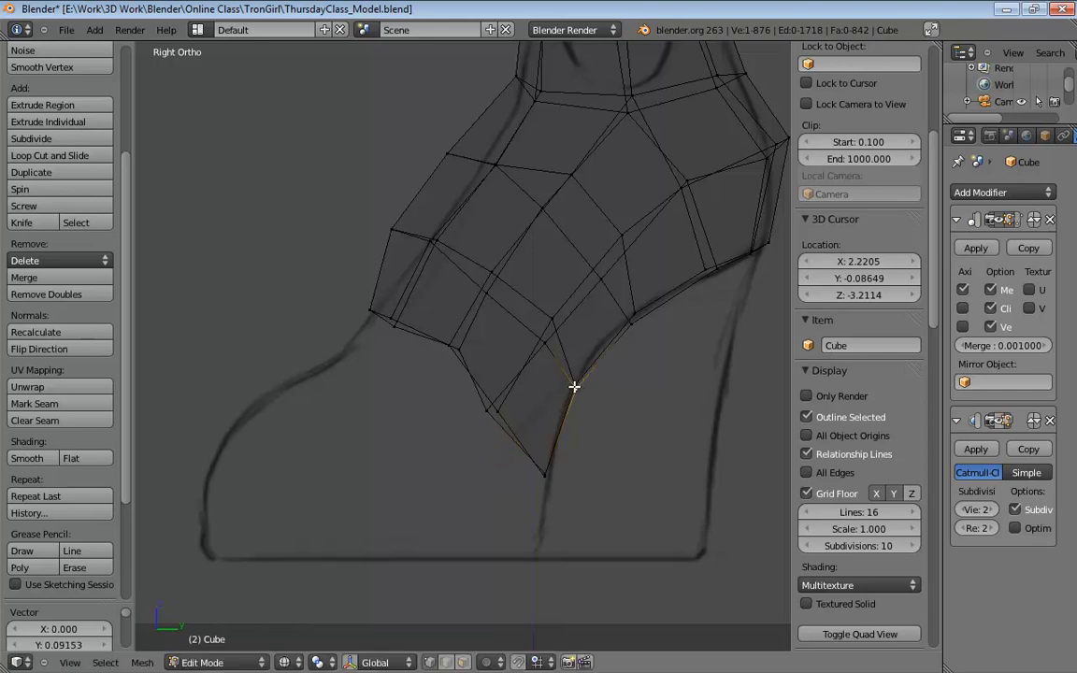
Nudge the mid-arch sole vertex about -0.004 in Y and raise the front mid-side vertex to overlap its opposite counterpart.
right_click(629, 319)
key("g")
left_click(628, 320)
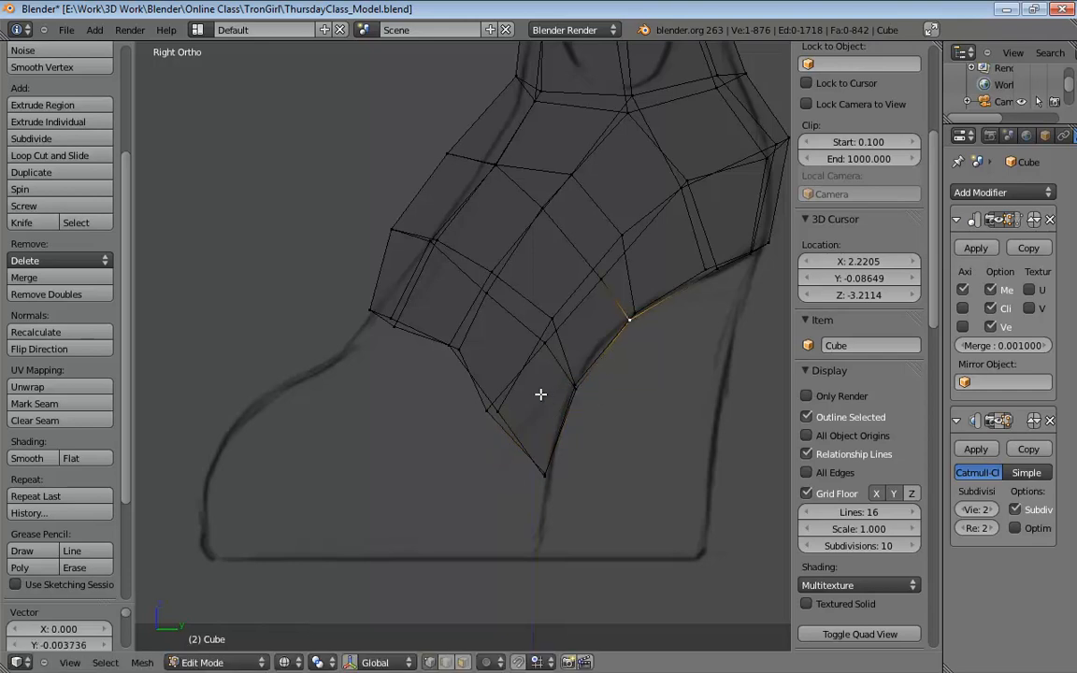
right_click(491, 285)
key("g")
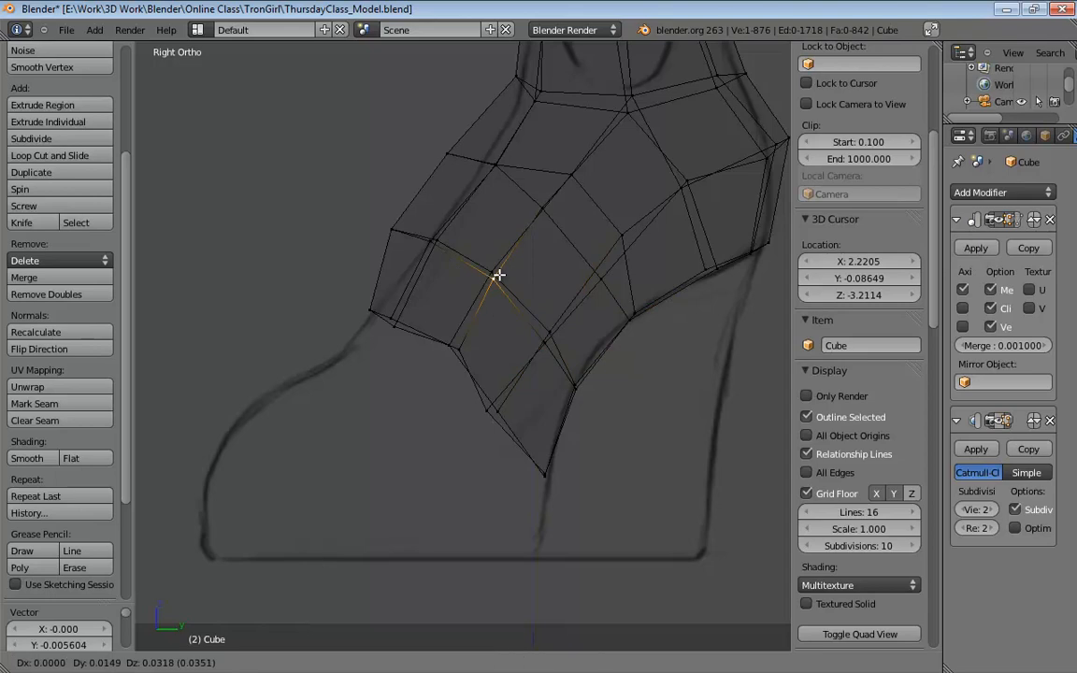
left_click(493, 271)
Align the remaining mid-side vertices behind the front loop so the foot's inner and outer loops nearly overlap in side view.
right_click(542, 216)
key("g")
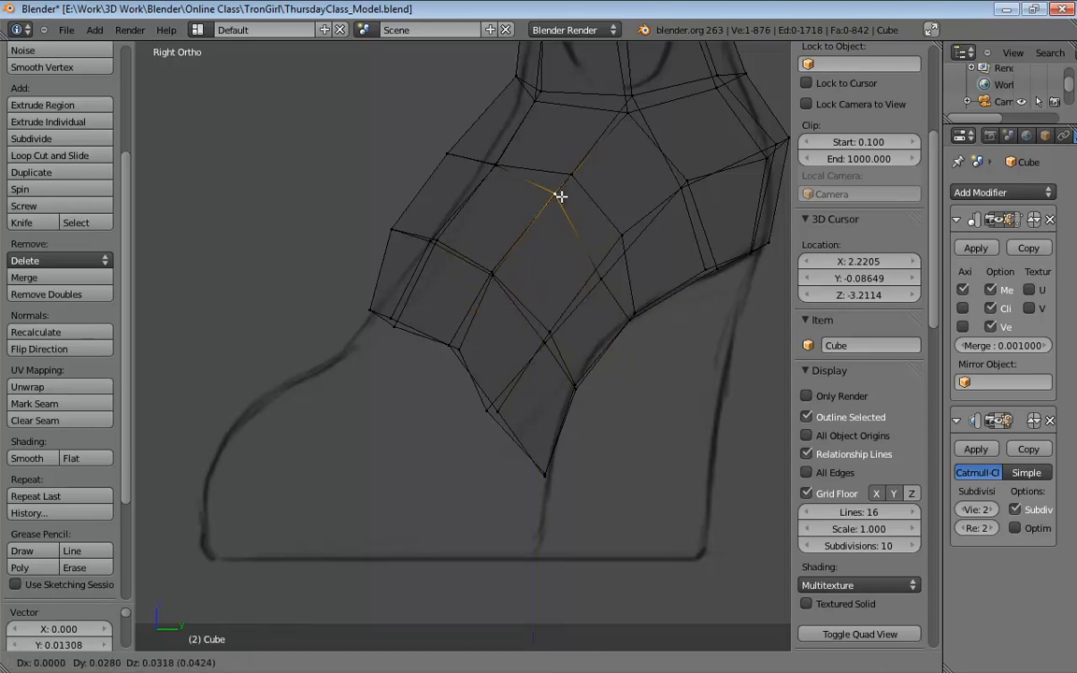
left_click(558, 198)
right_click(569, 177)
key("g")
left_click(556, 187)
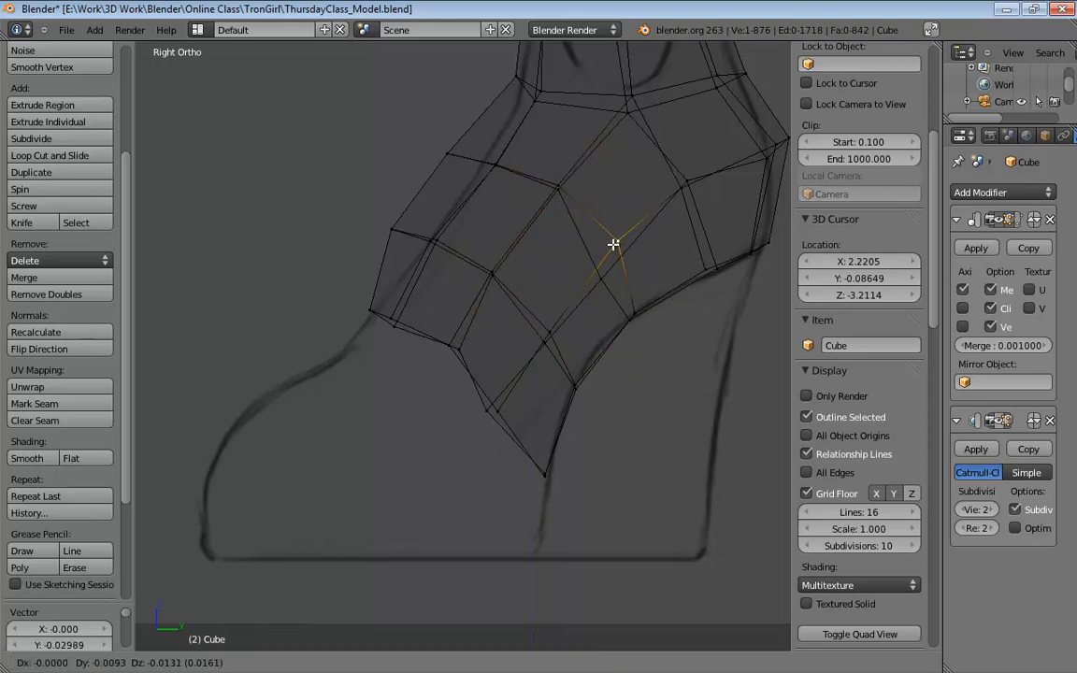
right_click(619, 239)
key("g")
left_click(625, 246)
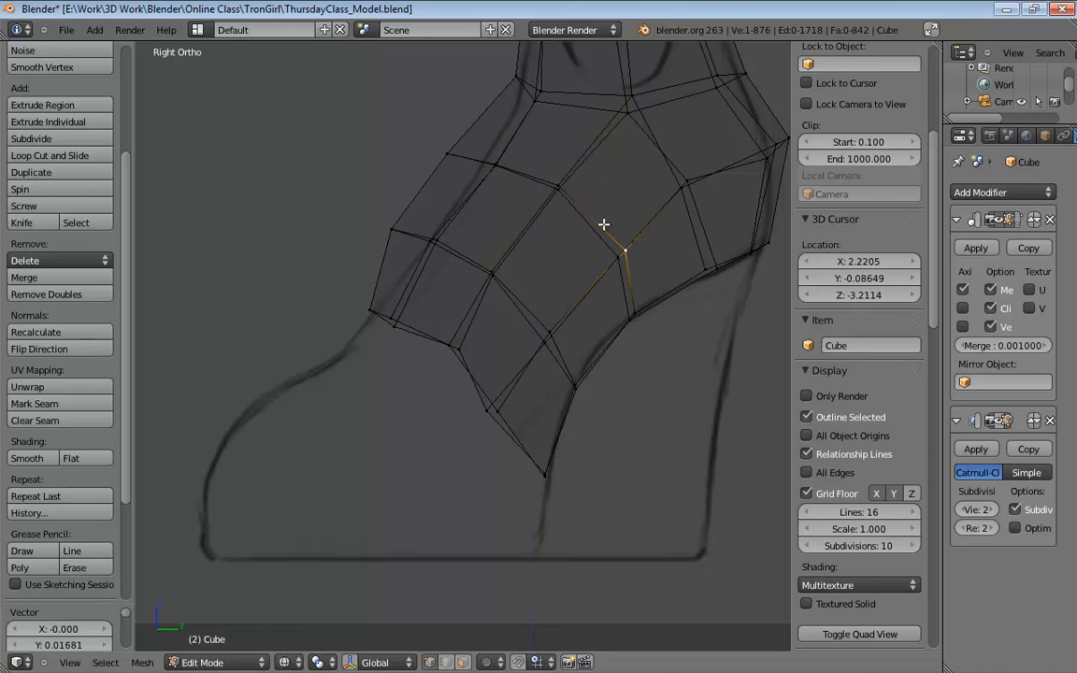
Pull the instep ridge vertex back about 0.047 in Y and its adjacent side vertex about 0.028.
right_click(399, 228)
key("g")
left_click(422, 235)
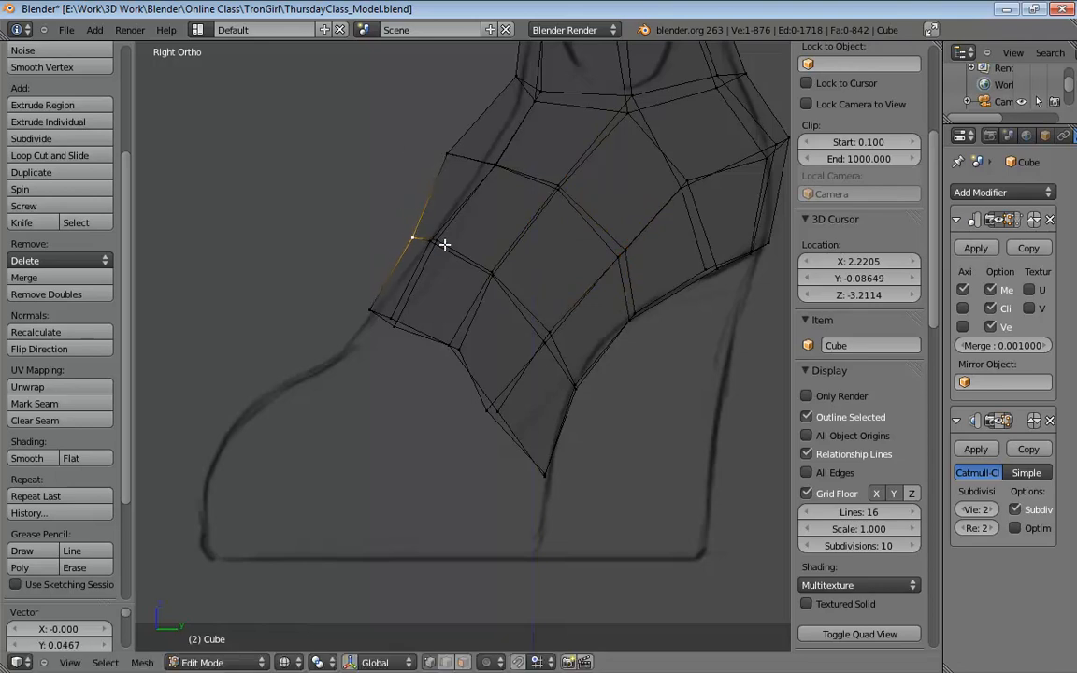
right_click(446, 245)
key("g")
left_click(461, 254)
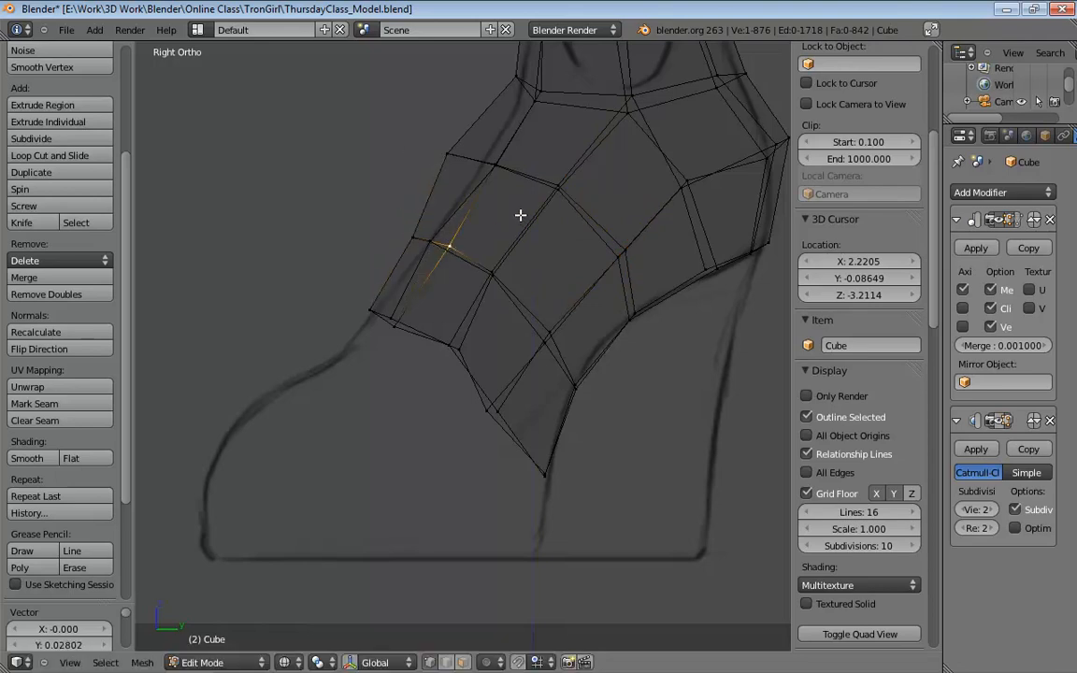
In solid view, slide the upper-side vertices of the foot's outer side back and down to even out the face spacing.
middle_click_drag(569, 242, 680, 283)
key("z")
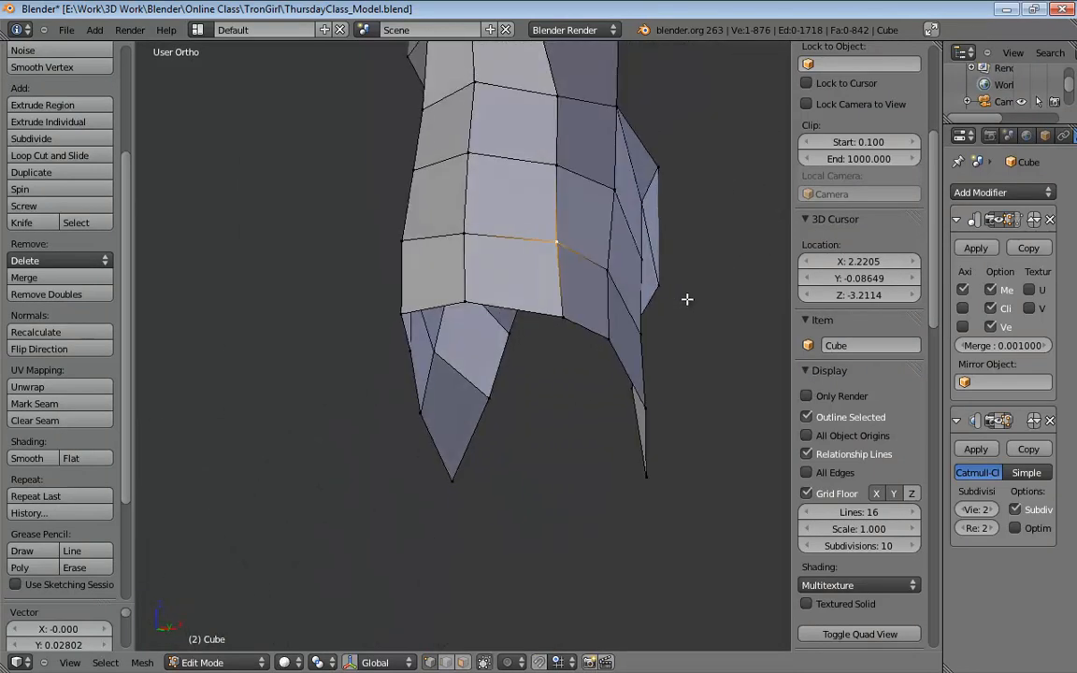
mouse_move(687, 298)
middle_mouse_down()
mouse_move(565, 367)
mouse_move(530, 333)
mouse_move(489, 350)
middle_mouse_up()
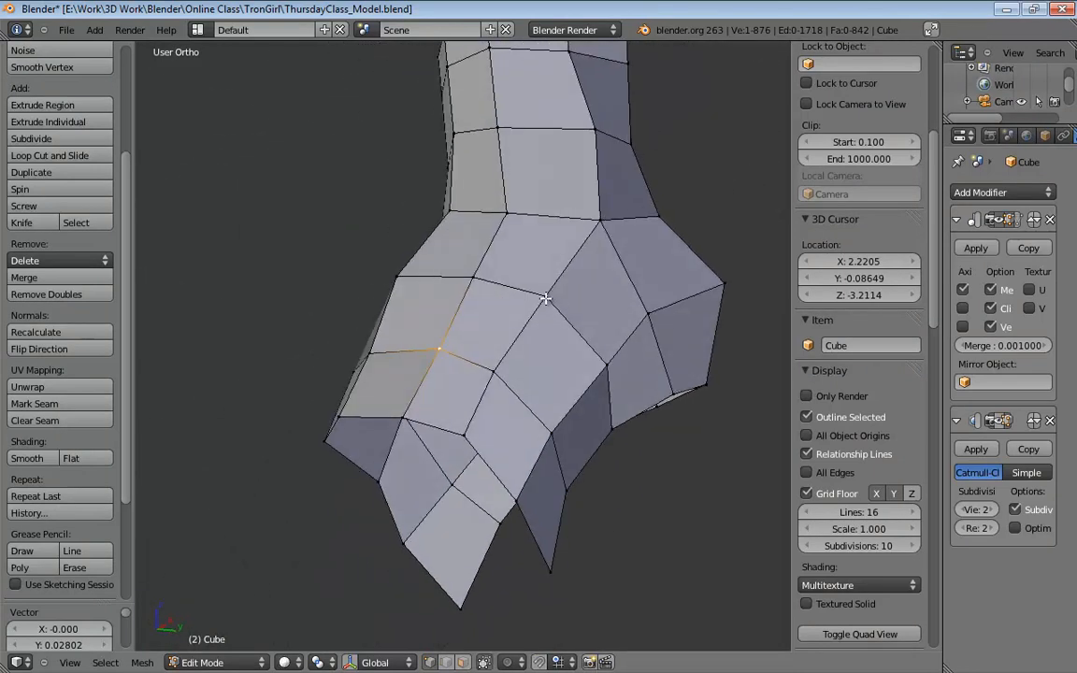
right_click(545, 297)
key("g")
left_click(572, 317)
right_click(496, 370)
key("g")
left_click(530, 408)
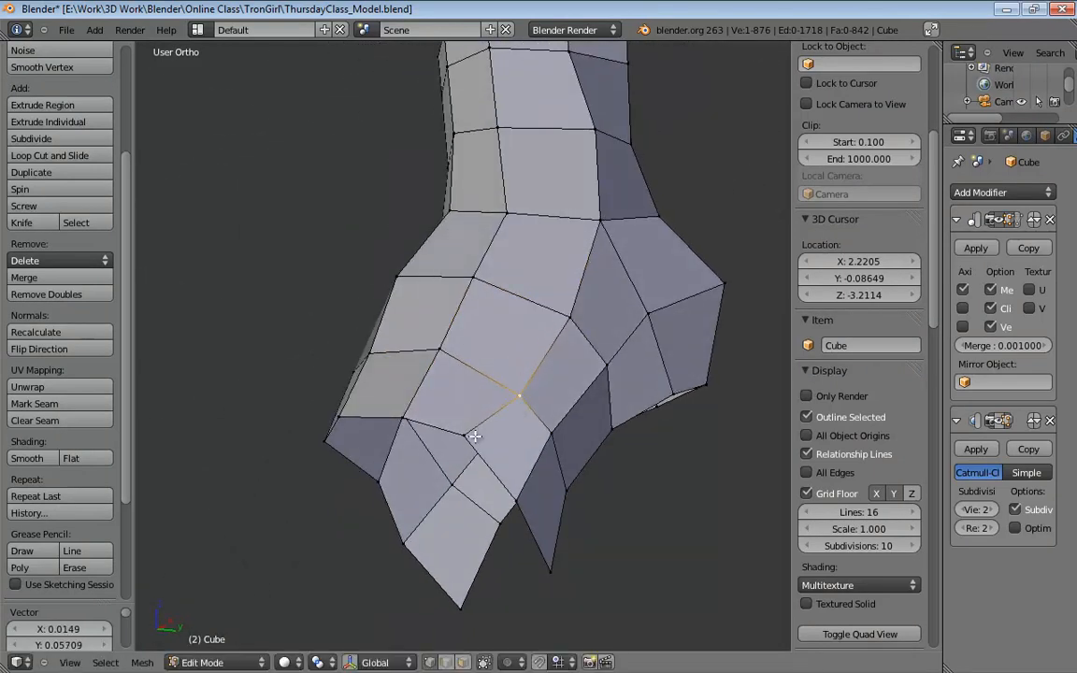
right_click(440, 352)
key("g")
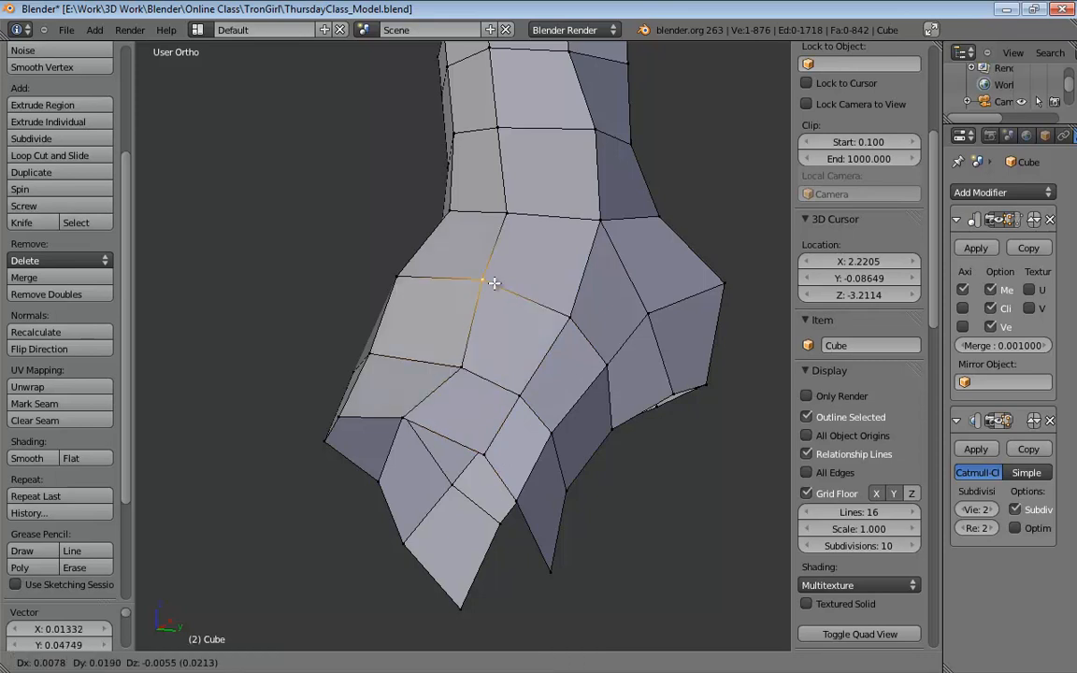
left_click(492, 307)
Move the instep ridge vertex just below the ankle back about 0.060 in Y and 0.007 in X.
middle_click_drag(493, 306, 424, 343)
middle_click_drag(387, 273, 451, 268)
right_click(423, 254)
key("g")
left_click(453, 277)
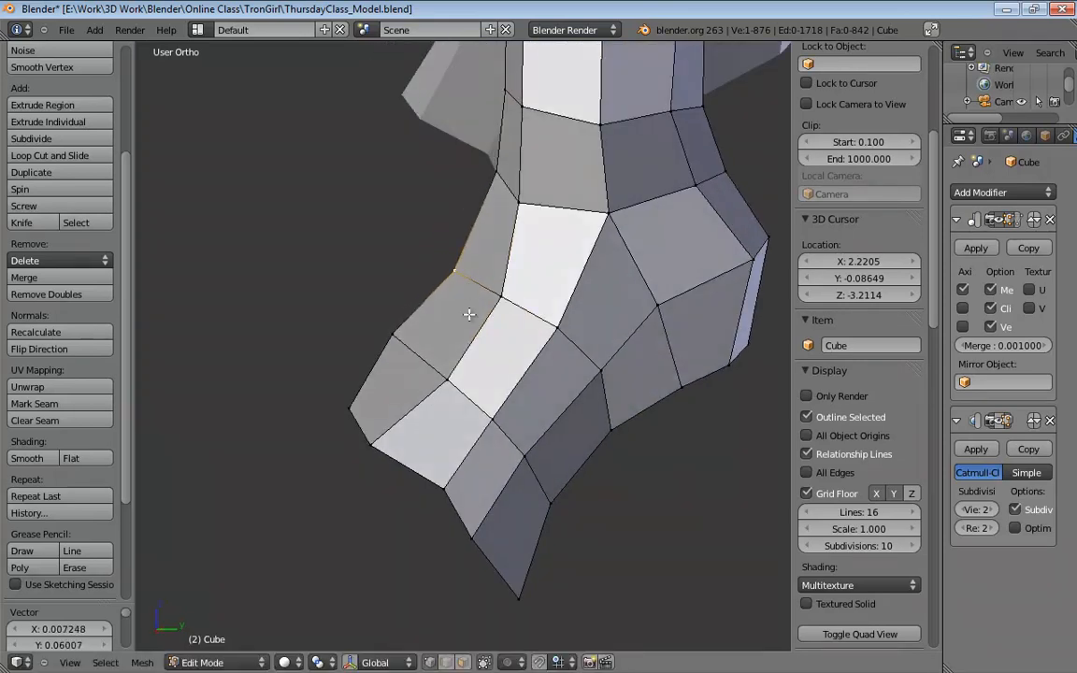
Move the lower instep ridge vertex back about 0.032 in Y, then forward about 0.019 against the side reference.
right_click(402, 338)
key("g")
left_click(419, 343)
key("KP_3")
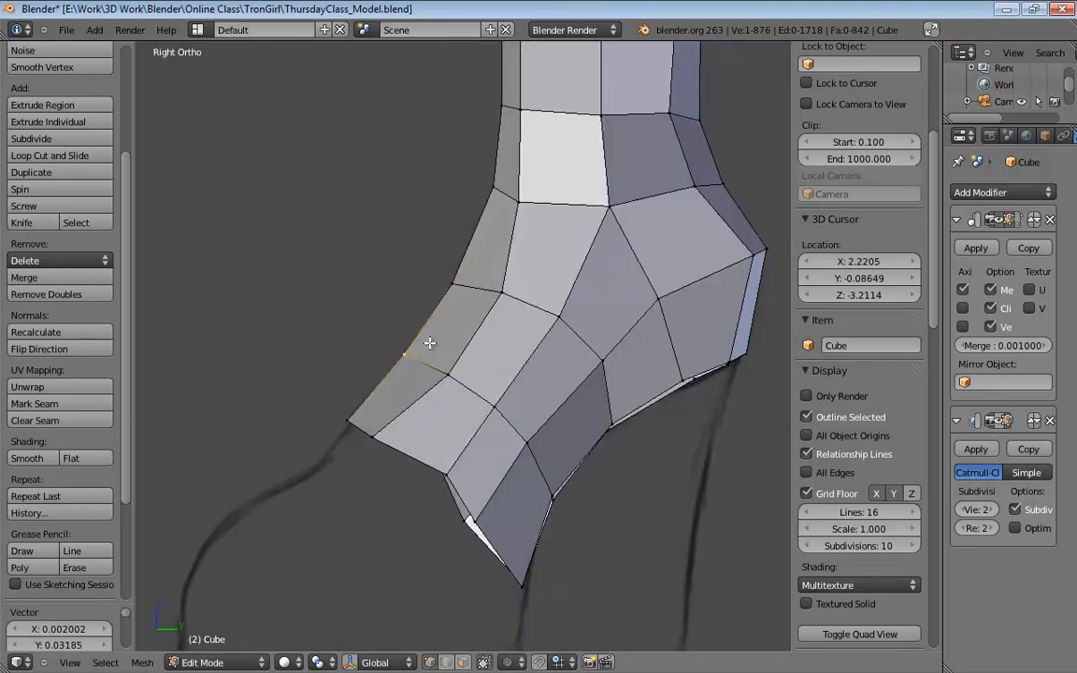
key("z")
key("g")
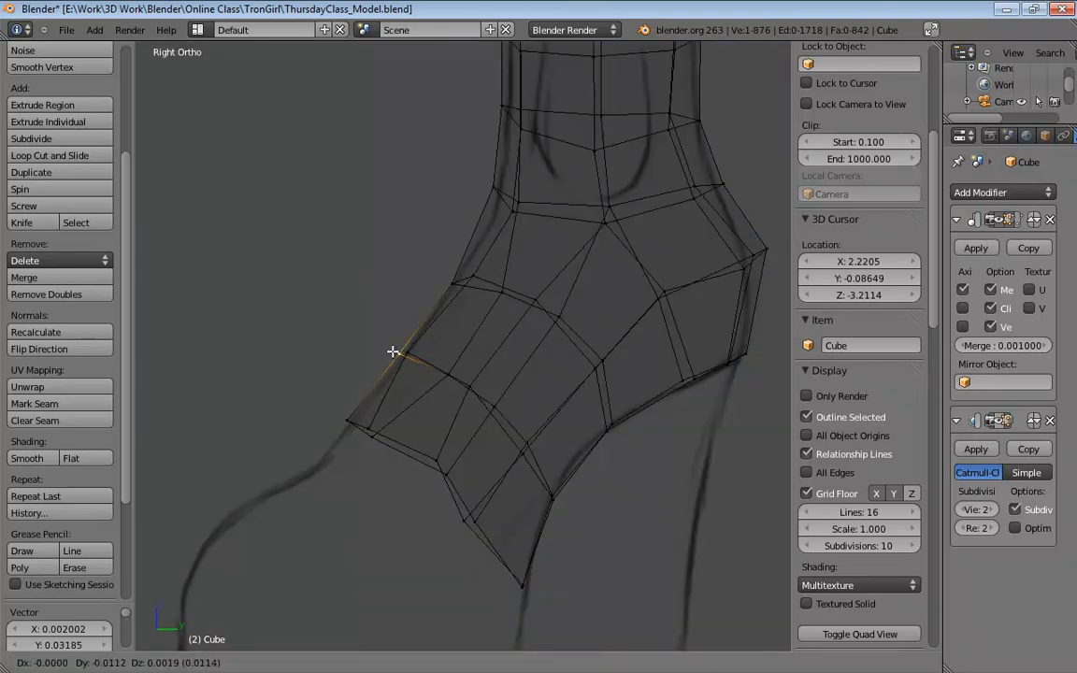
left_click(395, 351)
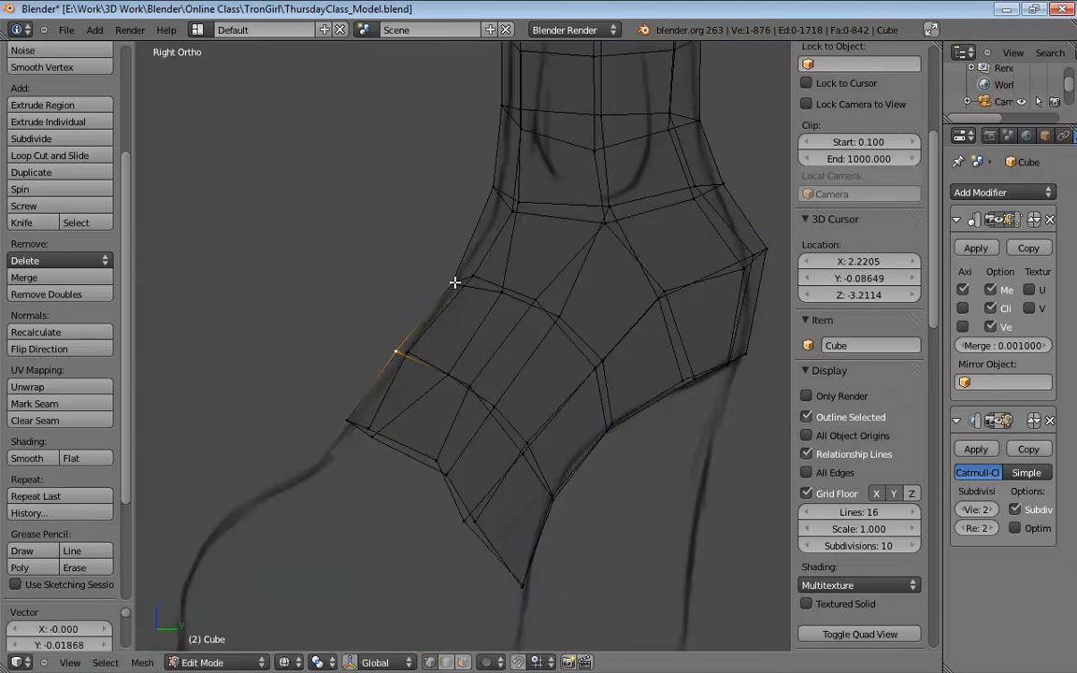
right_click(457, 373)
key("g")
right_click(465, 368)
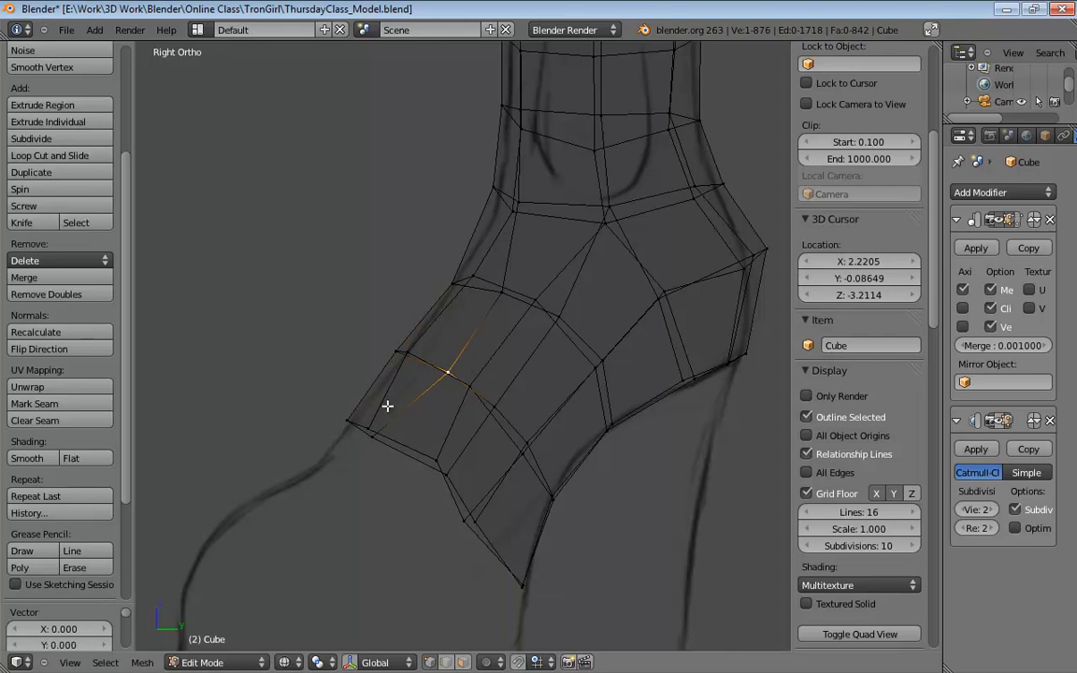
From the front, shift two neighbouring instep ridge vertices sideways, the lower about 0.008 and the upper about -0.028 in X.
middle_click_drag(386, 405, 483, 363)
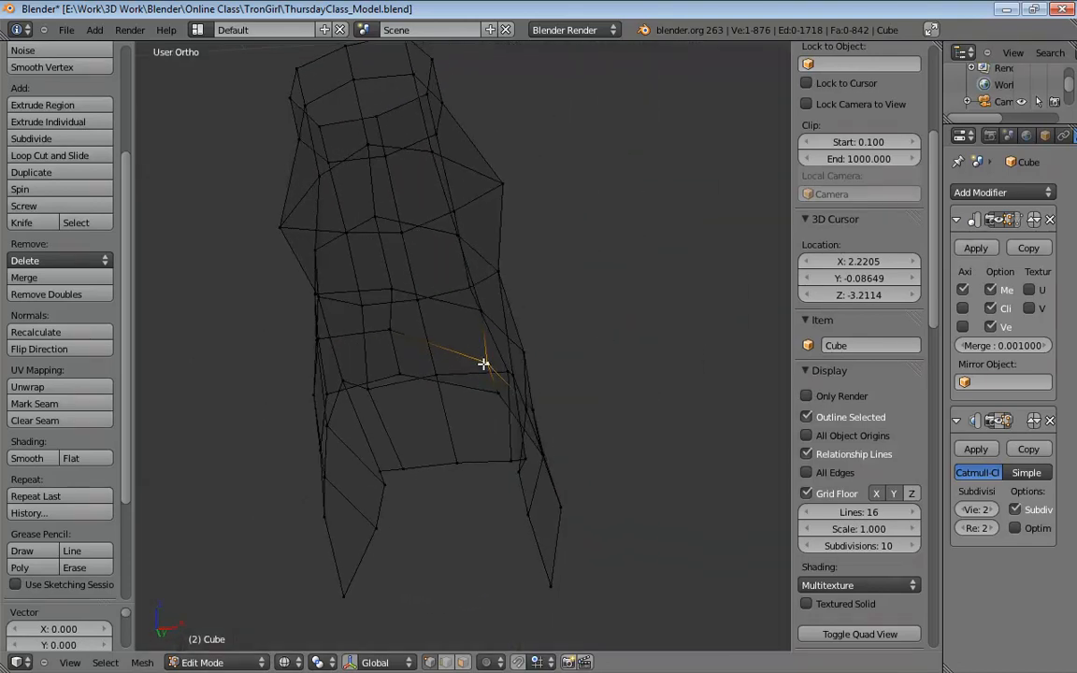
right_click(396, 327)
key("g")
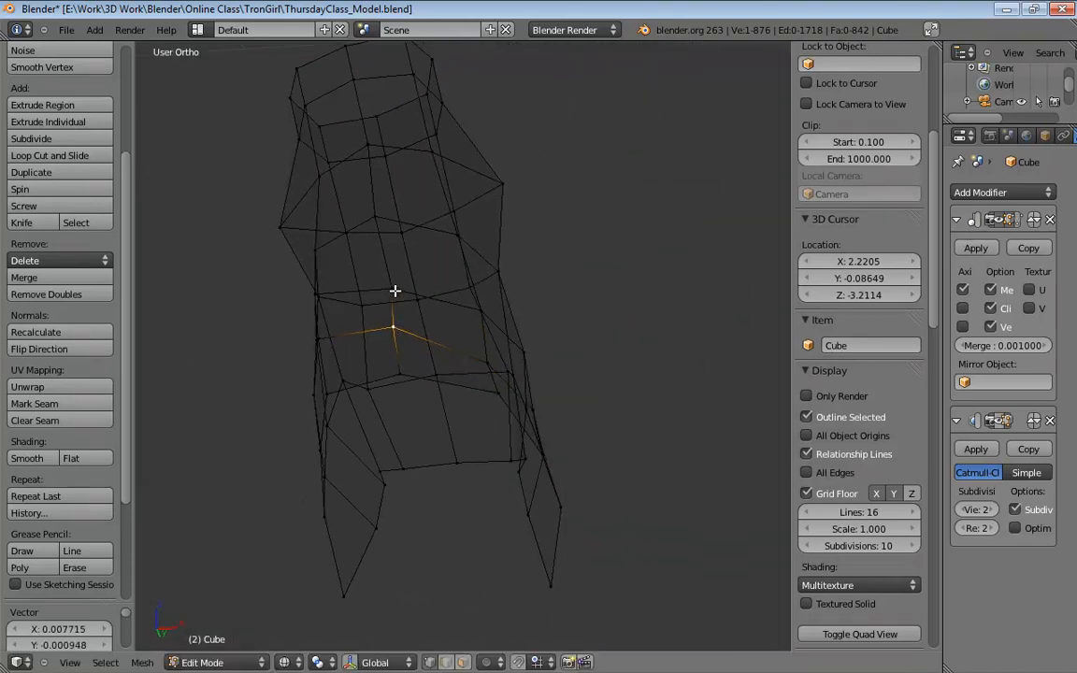
left_click(380, 291)
key("g")
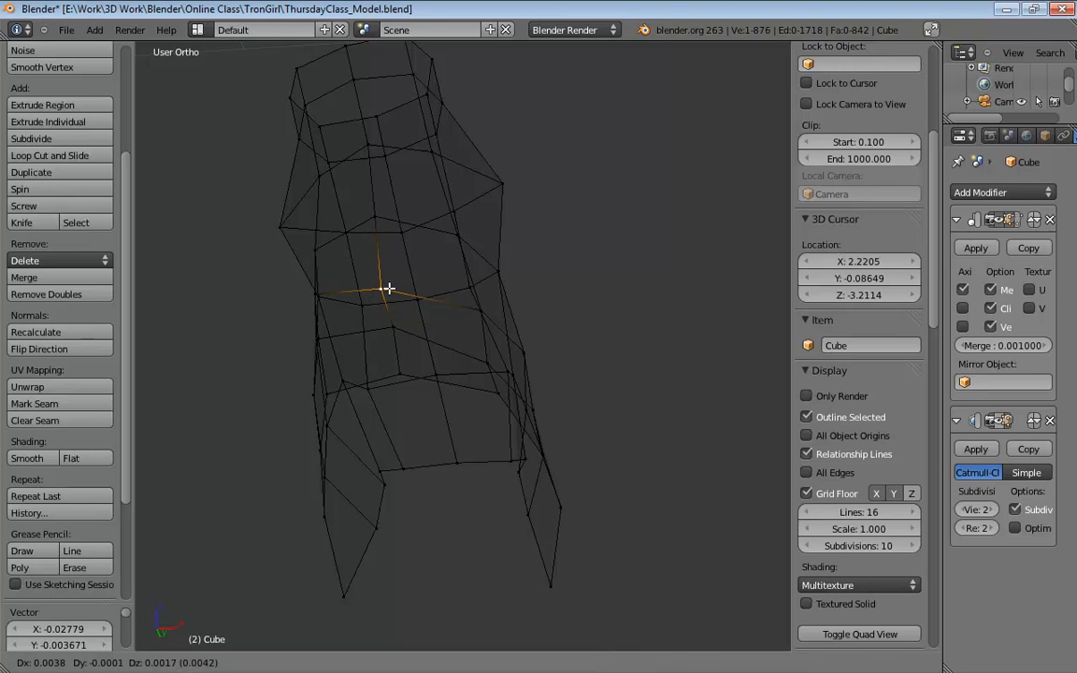
left_click(388, 289)
Slide two inner-side vertices below the ankle downward, taking the rear one about 0.02 back in Y and 0.044 down in Z.
middle_click_drag(388, 288, 525, 303)
right_click(375, 268)
key("g")
left_click(373, 291)
right_click(318, 291)
key("g")
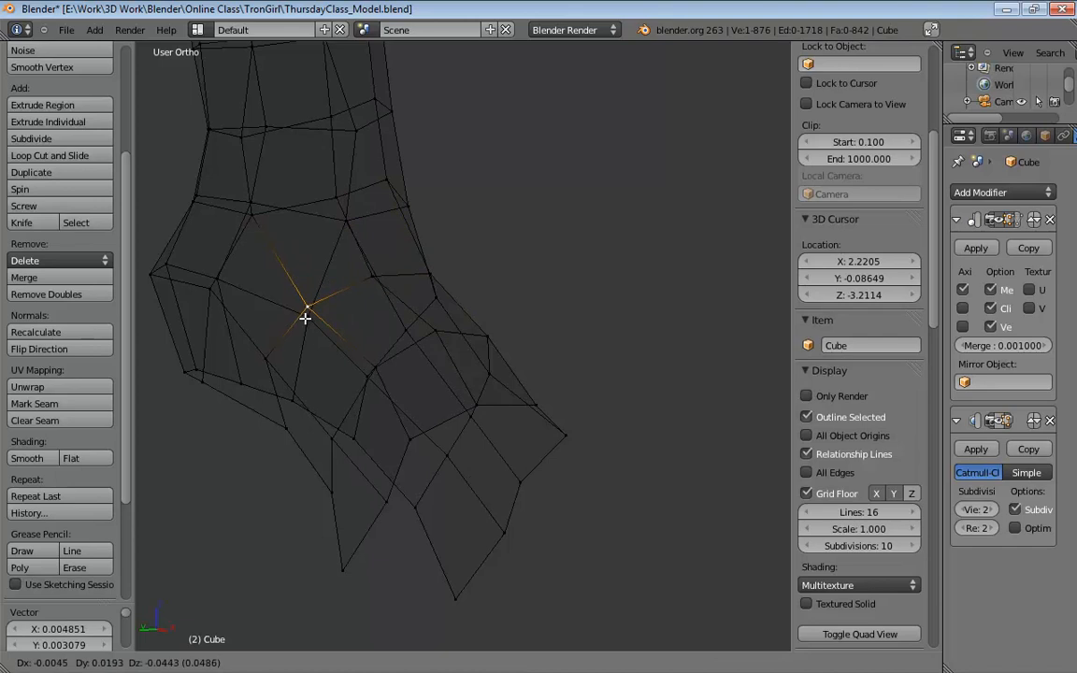
left_click(306, 314)
Nudge the upper inner-side vertex slightly and move the inner mid-side vertex about 0.027 back in Y and 0.044 down in Z.
middle_click_drag(386, 312, 428, 362)
right_click(325, 288)
right_click(383, 281)
key("g")
left_click(378, 264)
right_click(428, 361)
key("g")
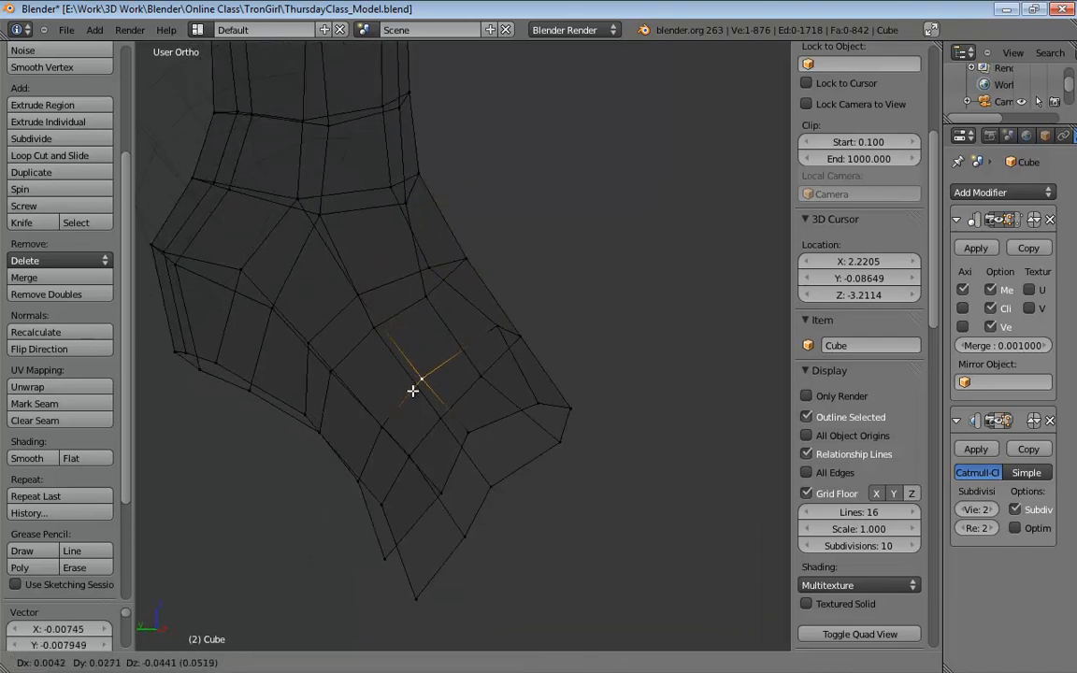
left_click(412, 390)
Pull the inner vertex beside the lower instep ridge down and back, and nudge the adjacent ridge vertex slightly.
right_click(491, 330)
key("g")
left_click(458, 360)
right_click(529, 334)
key("g")
left_click(528, 328)
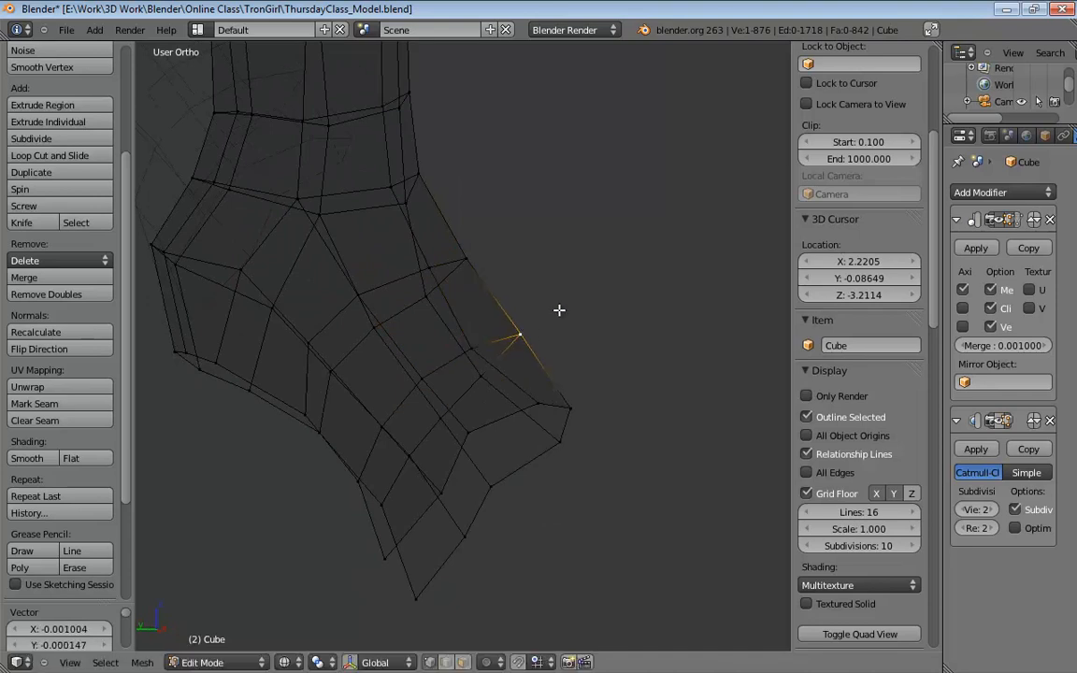
From the front, nudge the lower instep ridge vertex and move the front-edge ridge vertex about -0.010 in X and -0.020 in Y.
middle_click_drag(558, 307, 404, 329)
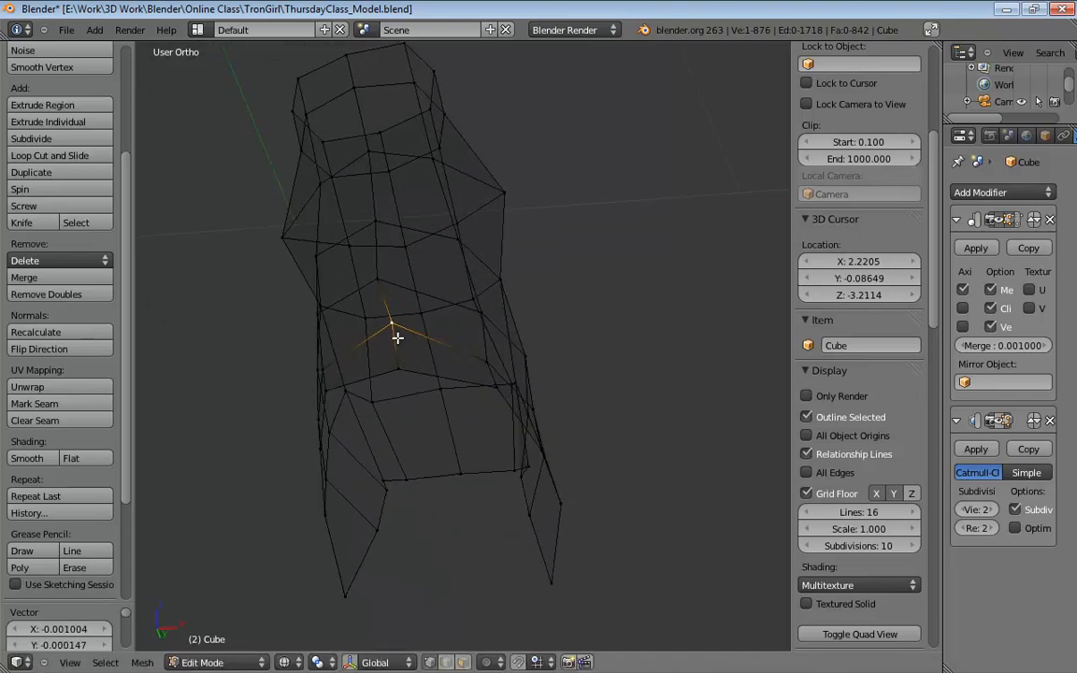
key("g")
left_click(386, 318)
right_click(399, 367)
key("g")
left_click(388, 349)
Show the foot in solid shading with the subdivision surface displayed.
middle_click_drag(387, 349, 433, 336)
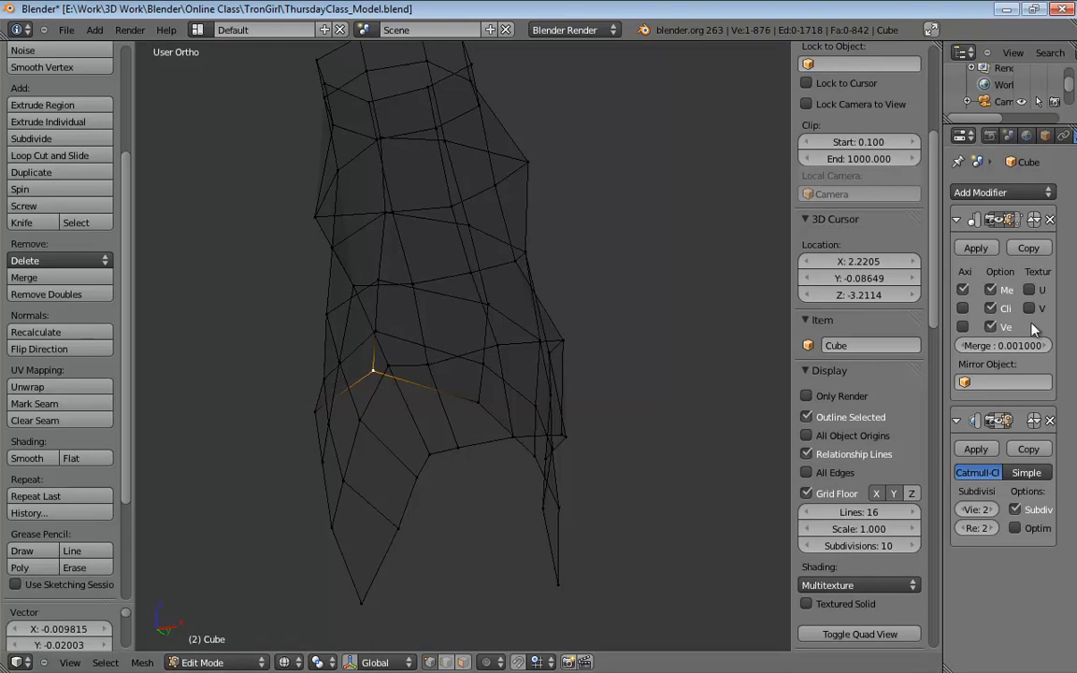
mouse_move(619, 305)
middle_mouse_down()
mouse_move(529, 307)
mouse_move(601, 315)
mouse_move(530, 272)
mouse_move(474, 260)
mouse_move(502, 312)
mouse_move(644, 340)
mouse_move(705, 338)
middle_mouse_up()
key("z")
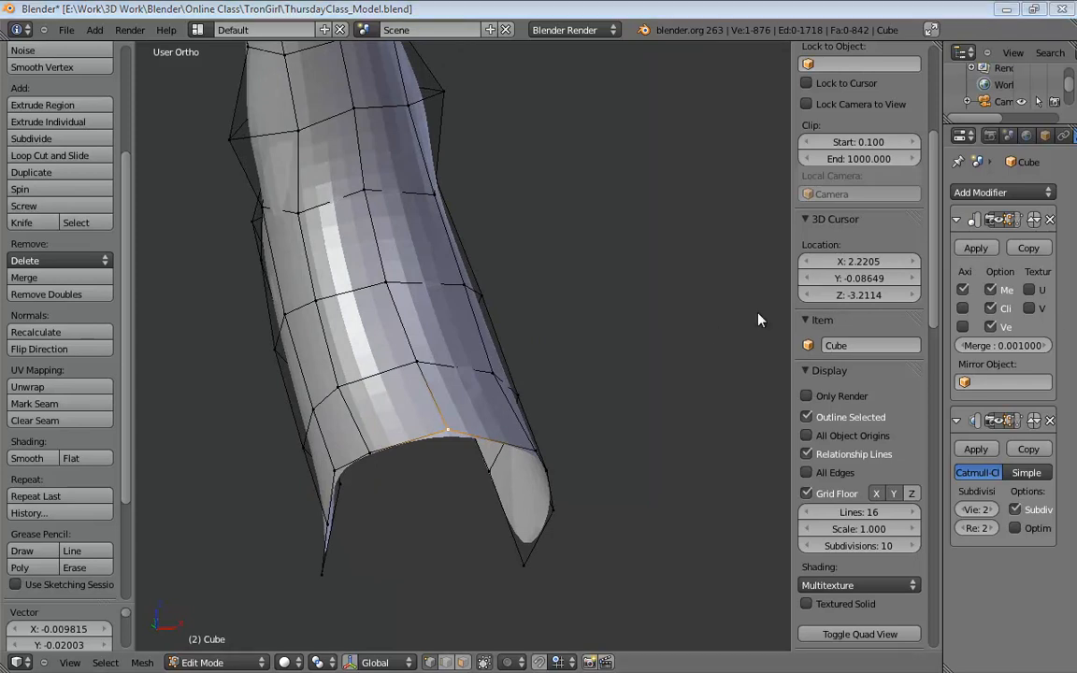
In edge select mode, extrude the foot's open front edge loop a short distance forward and down along the side reference.
middle_click_drag(530, 316, 406, 569)
key("ctrl+Tab")
left_click(347, 552)
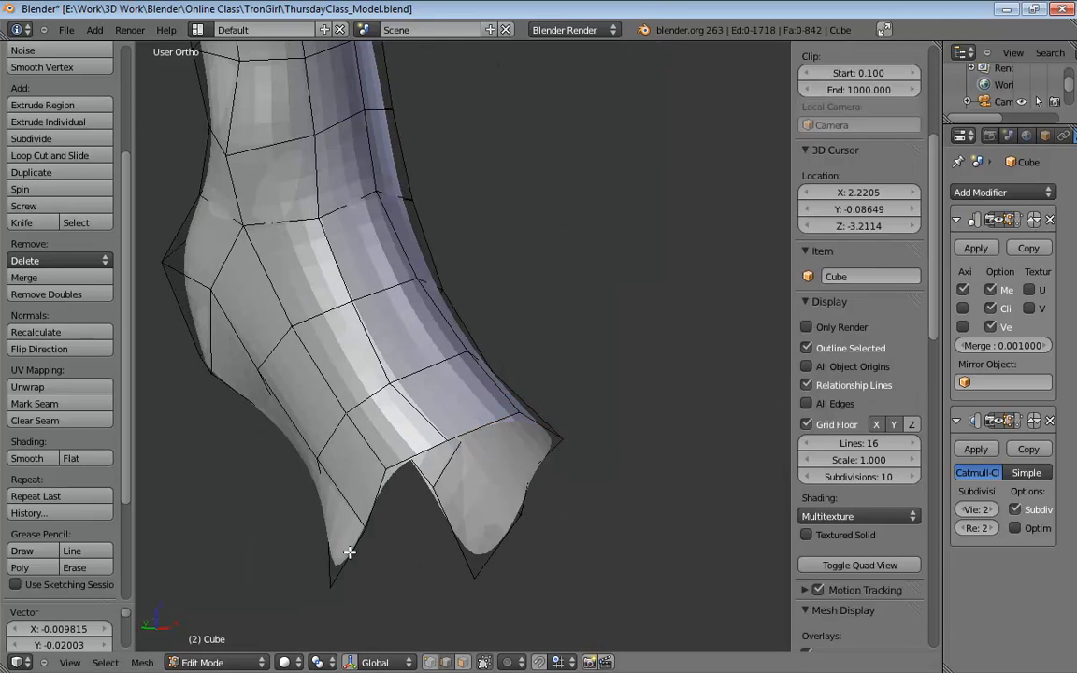
right_click(350, 551)
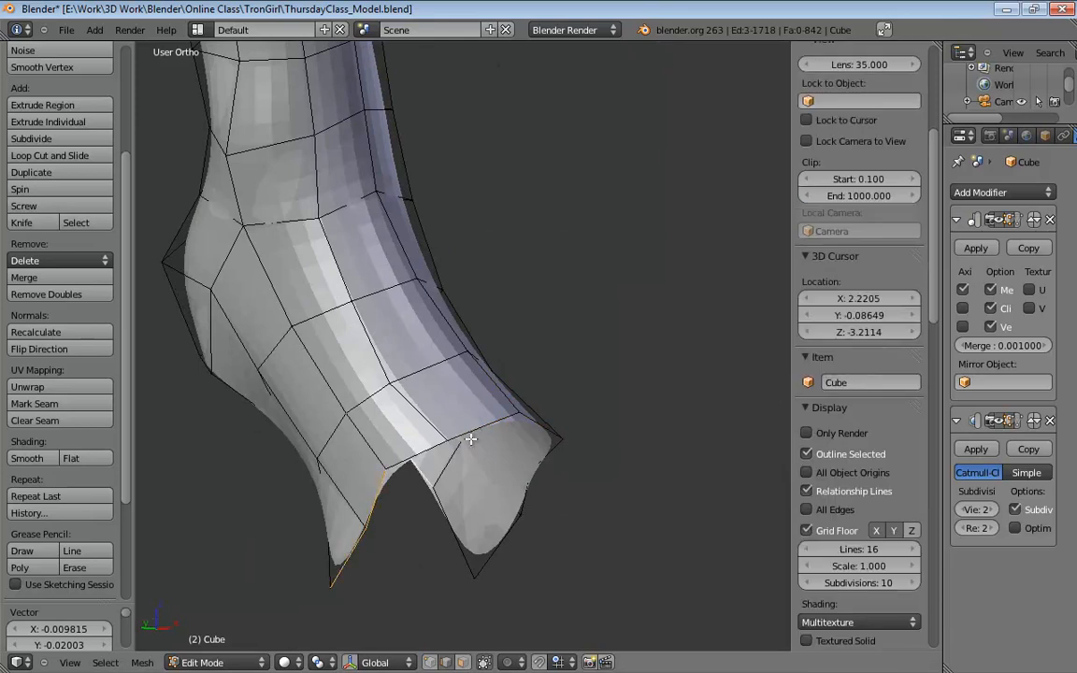
middle_click_drag(470, 438, 425, 477)
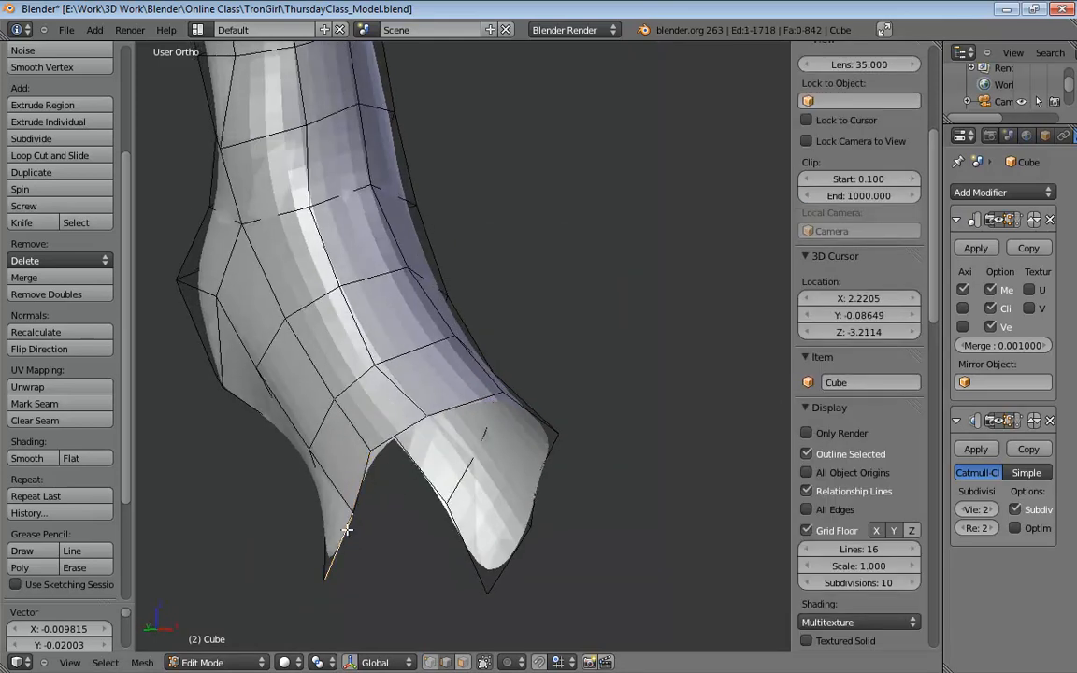
right_click(361, 490, "alt")
middle_click_drag(361, 489, 326, 439)
key("KP_3")
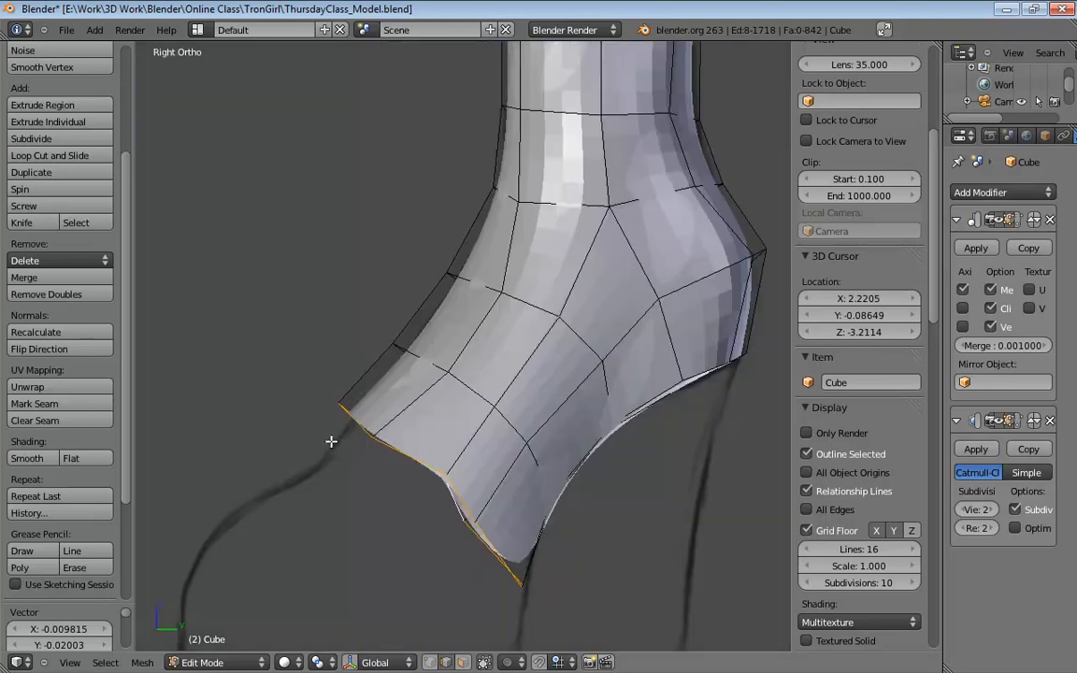
middle_click_drag(331, 441, 408, 284, "shift")
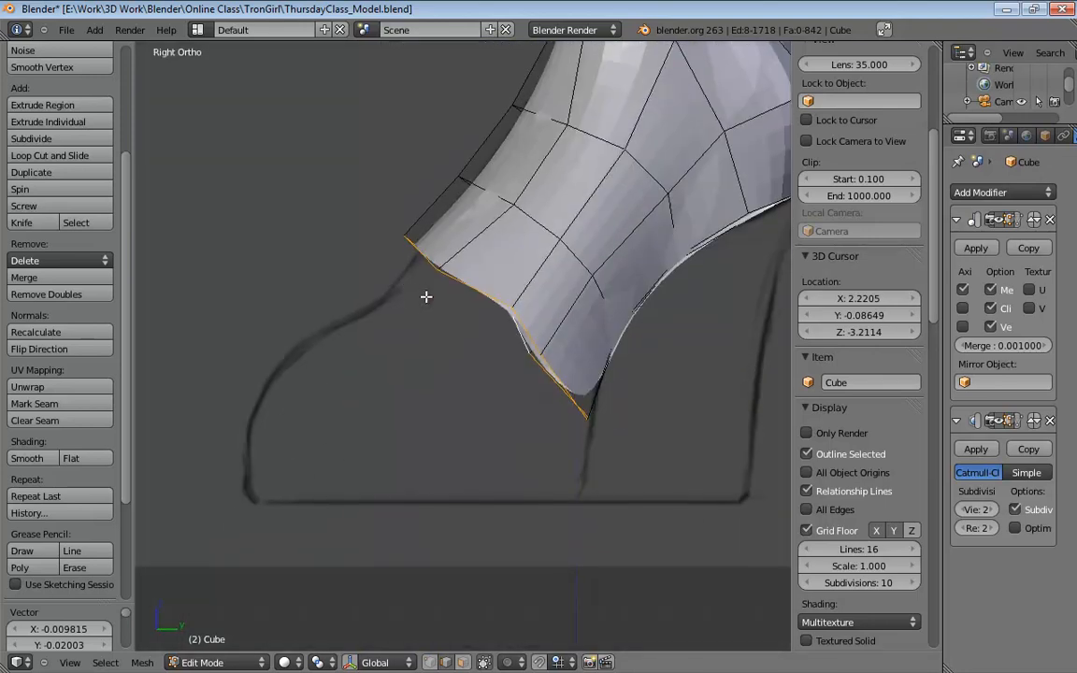
key("e")
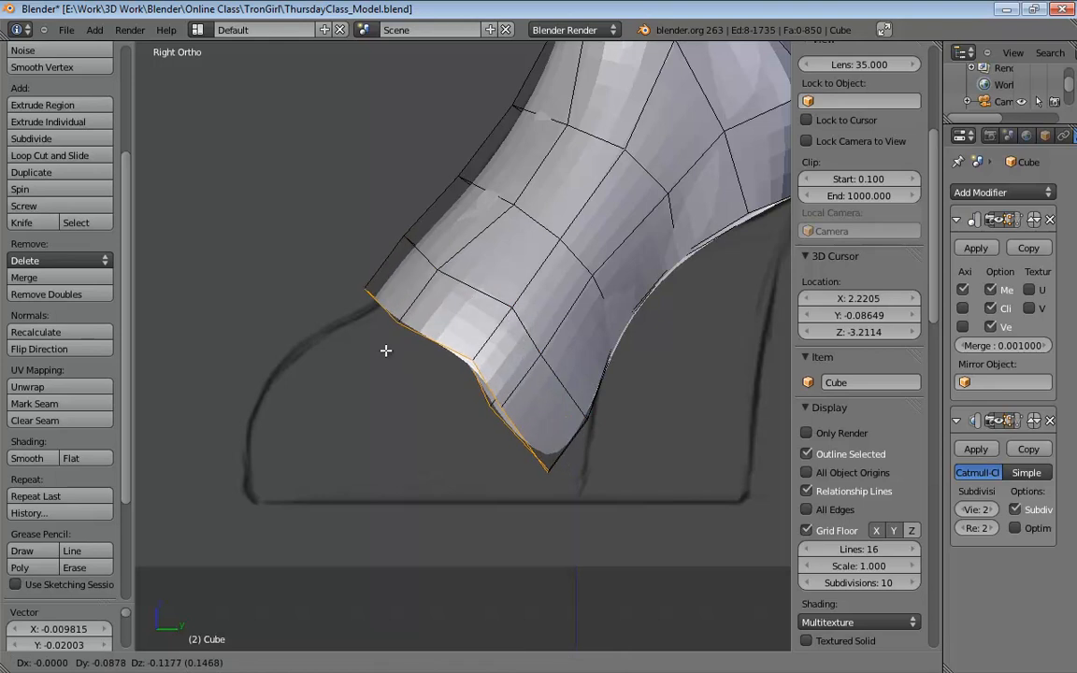
left_click(560, 456)
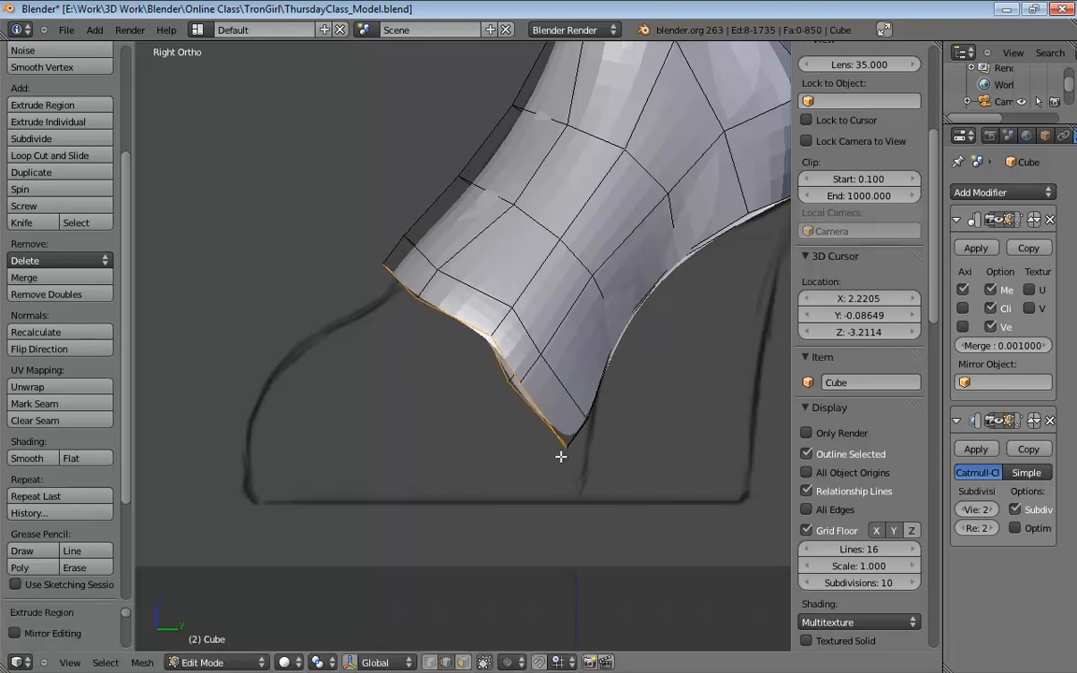
In vertex select mode, pull the two lowest vertices of the extruded front edge down to the reference's sole line.
key("ctrl+Tab")
left_click(564, 436)
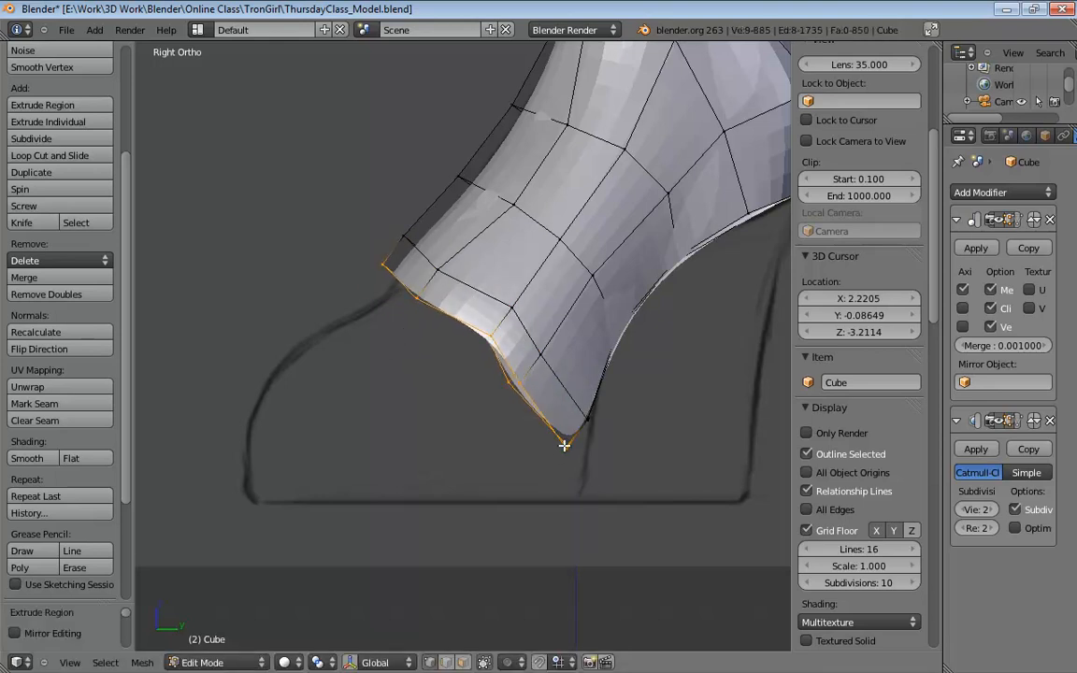
right_click(565, 440)
key("g")
left_click(578, 498)
right_click(566, 447)
key("g")
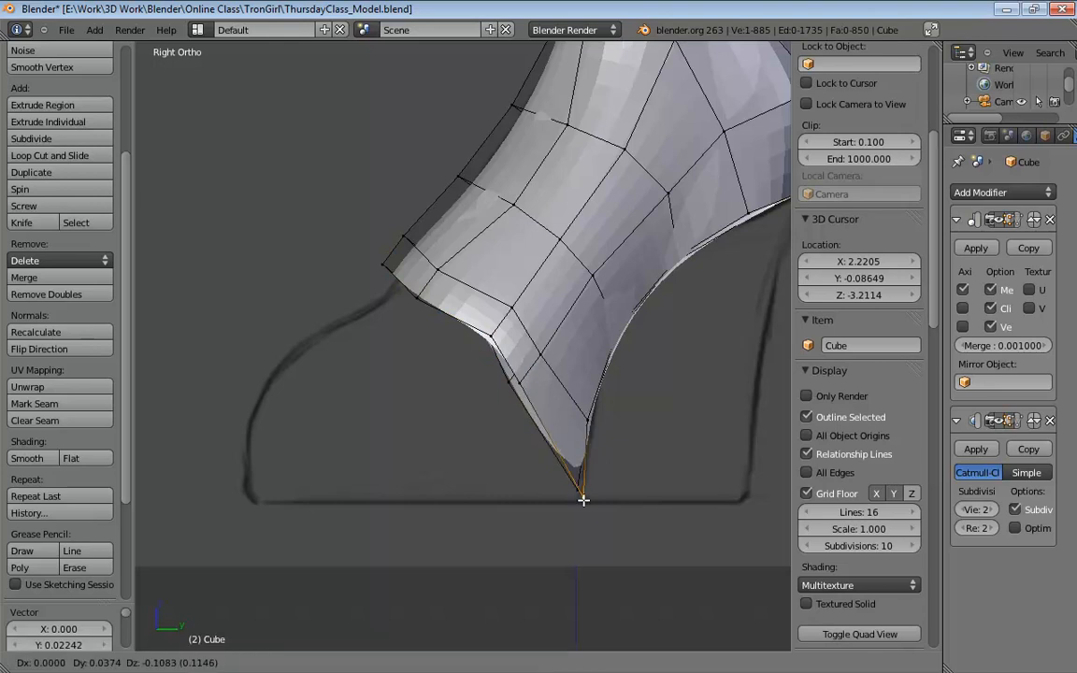
left_click(582, 500)
Move the outer-side vertices of the new front edge forward and down, about 0.007 and 0.034 in Y, to smooth its line.
right_click(521, 386)
key("g")
left_click(518, 406)
right_click(491, 335)
key("g")
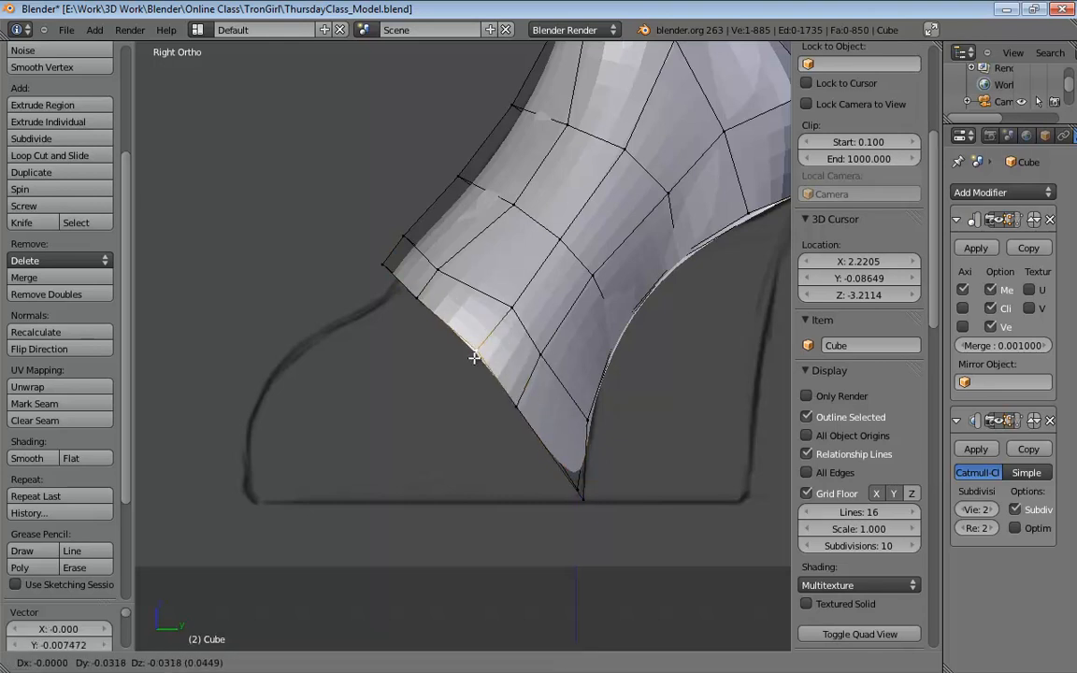
left_click(473, 360)
In wireframe with the subdivision surface hidden, move the remaining front-edge vertices so the inner and outer sides line up in side view.
key("z")
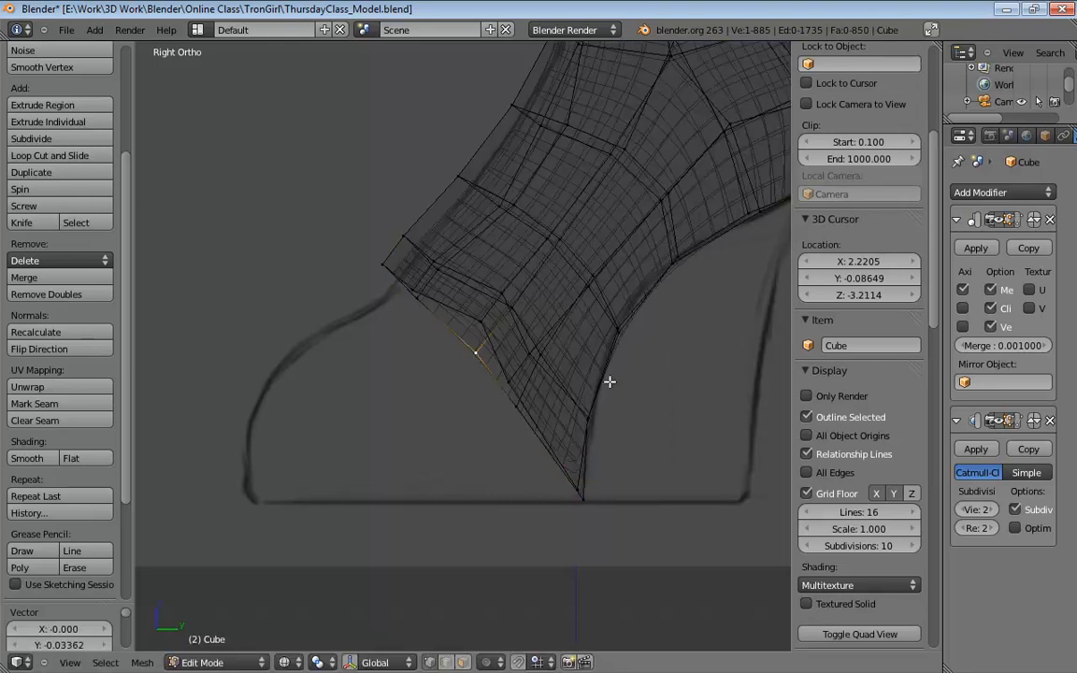
left_click(996, 422)
key("g")
left_click(462, 351)
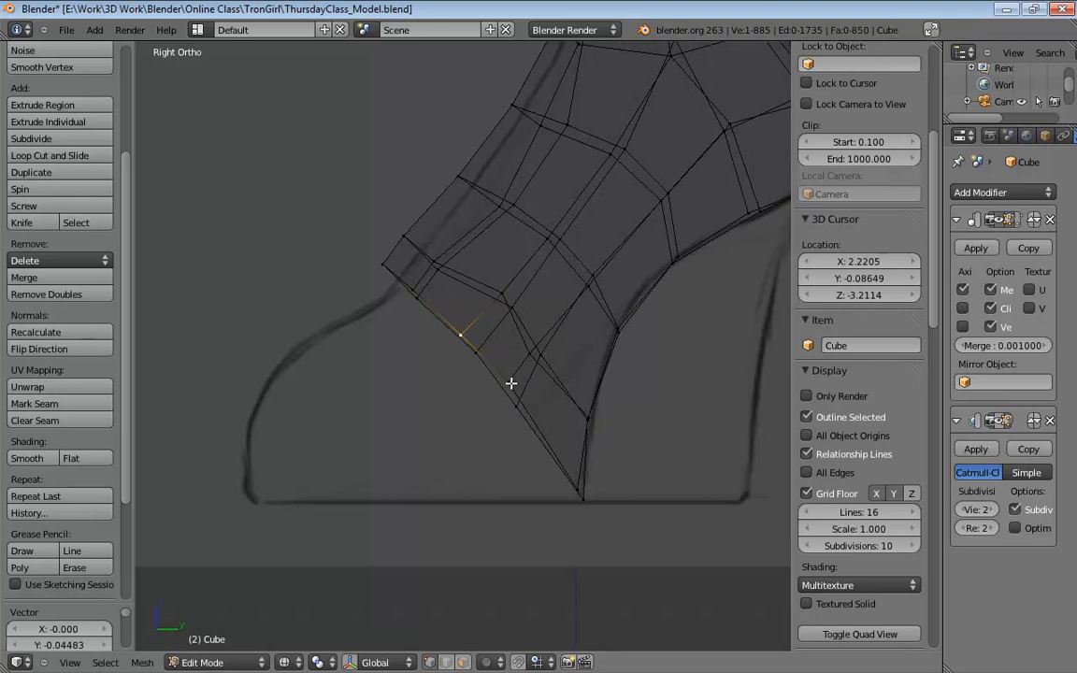
right_click(423, 301)
key("g")
left_click(428, 293)
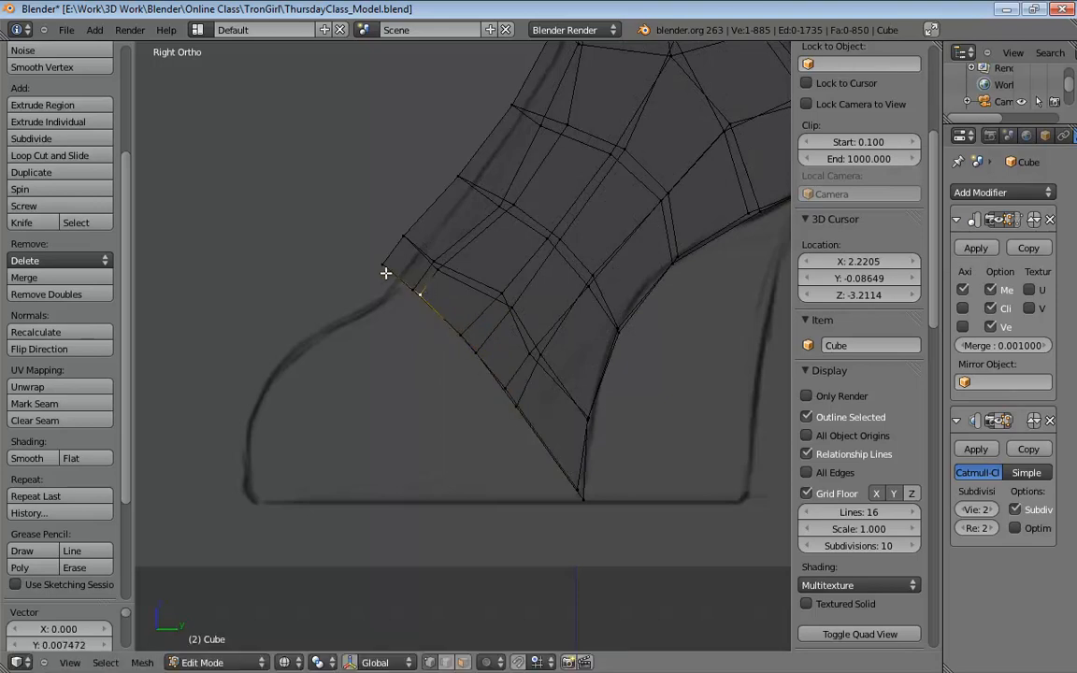
Pull the front-edge ridge vertex and the two ridge vertices above it back toward the reference's instep outline.
right_click(386, 275)
key("g")
left_click(395, 291)
right_click(409, 244)
key("g")
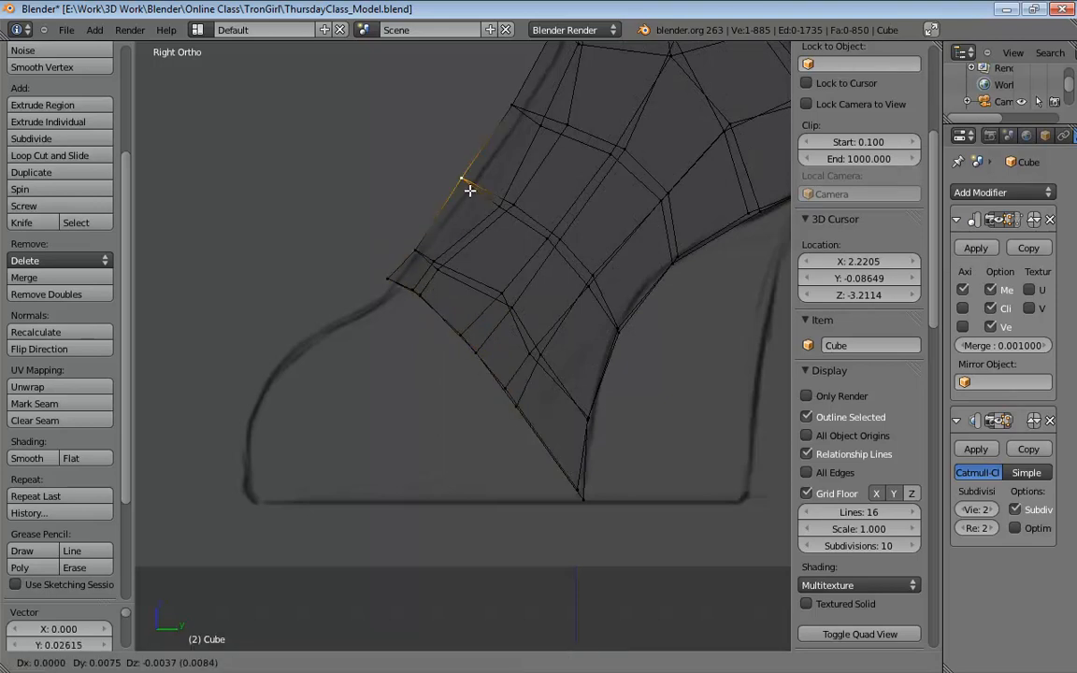
left_click(472, 184)
Refine the instep ridge by nudging the upper vertex back, the middle one about 0.011 and the lower about 0.006 forward in Y.
middle_click_drag(518, 173, 505, 403, "shift")
right_click(479, 295)
key("g")
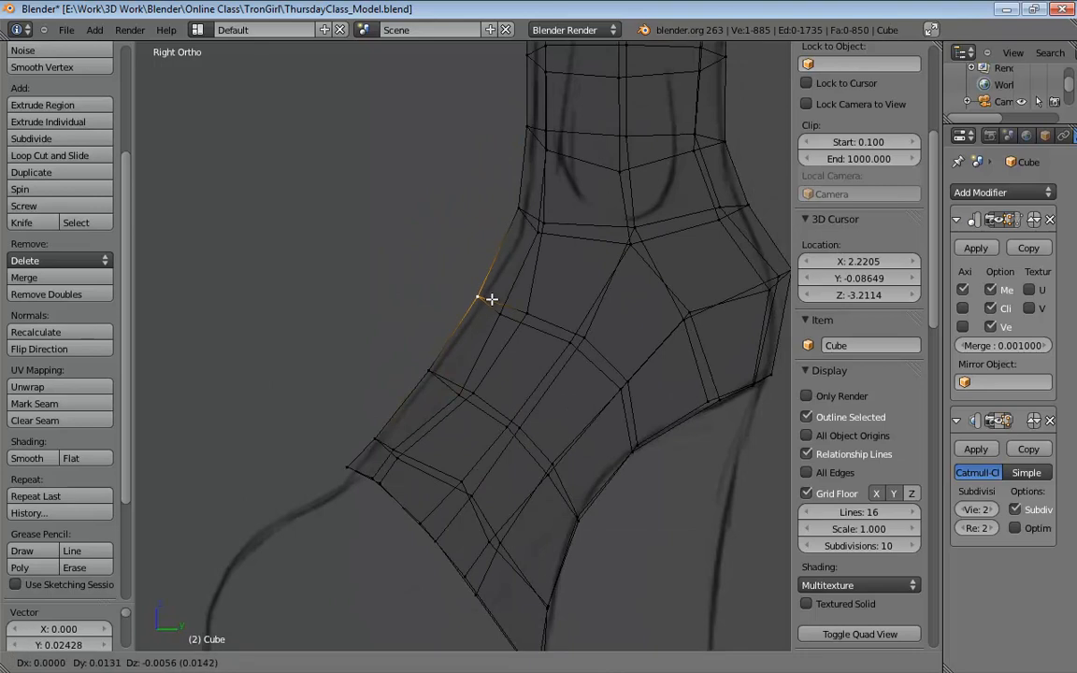
left_click(487, 298)
right_click(426, 368)
key("g")
left_click(419, 366)
right_click(374, 433)
key("g")
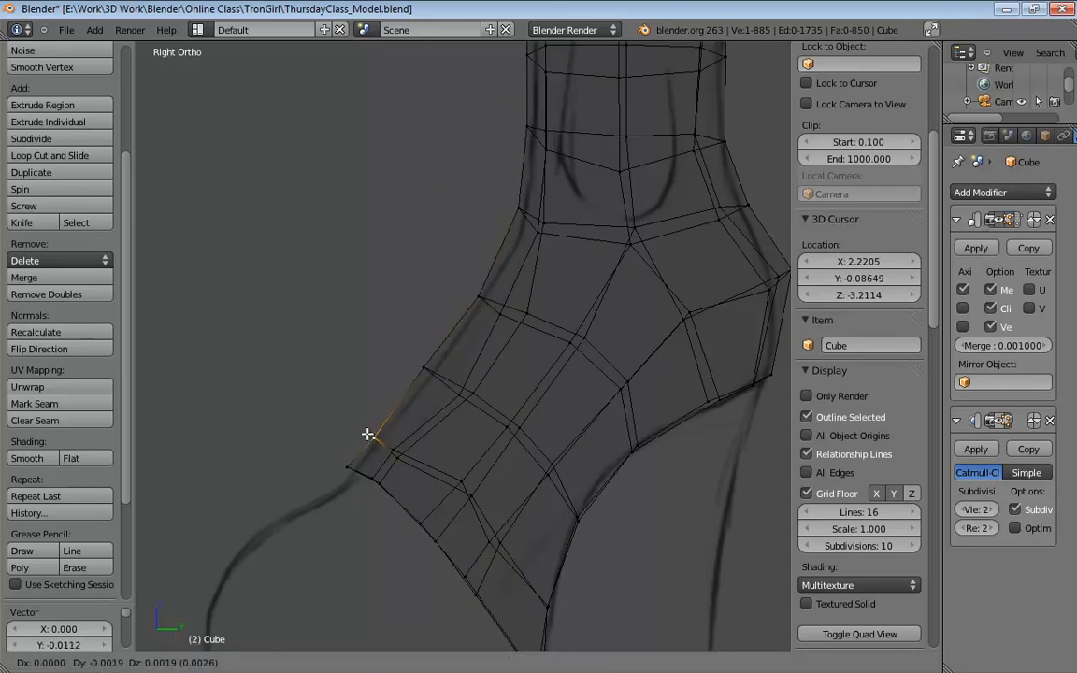
left_click(367, 433)
From the front, adjust the two vertices beside the instep ridge on the outer side sideways to even out their edge line.
middle_click_drag(349, 458, 574, 412)
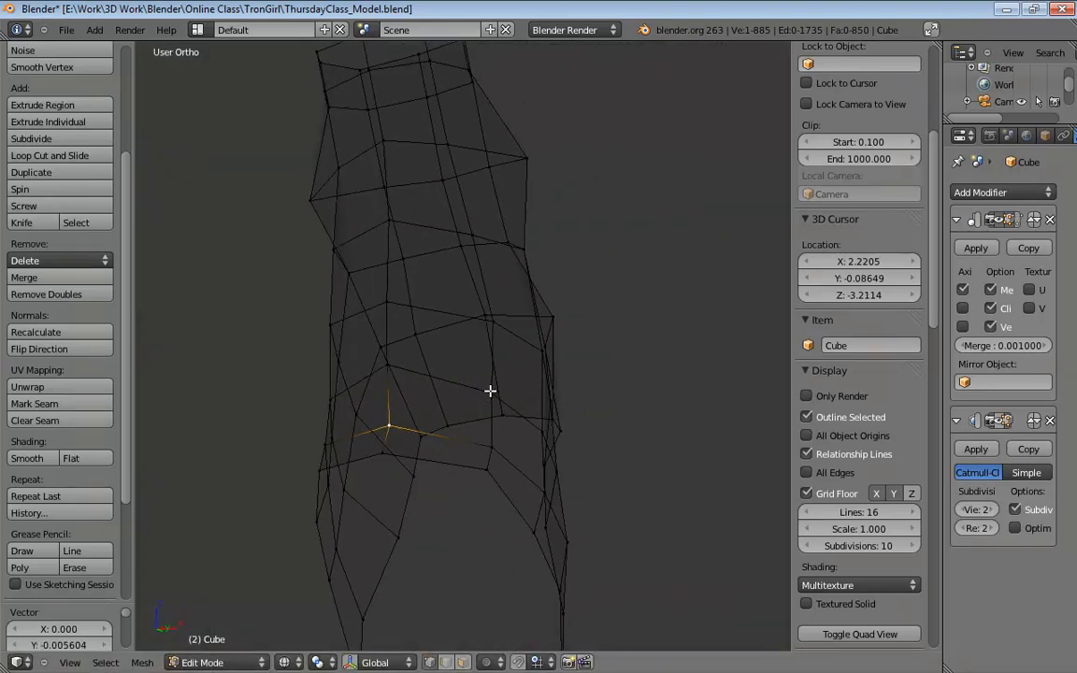
right_click(492, 390)
key("g")
left_click(480, 390)
right_click(496, 323)
key("g")
left_click(486, 323)
right_click(483, 389)
key("g")
left_click(492, 389)
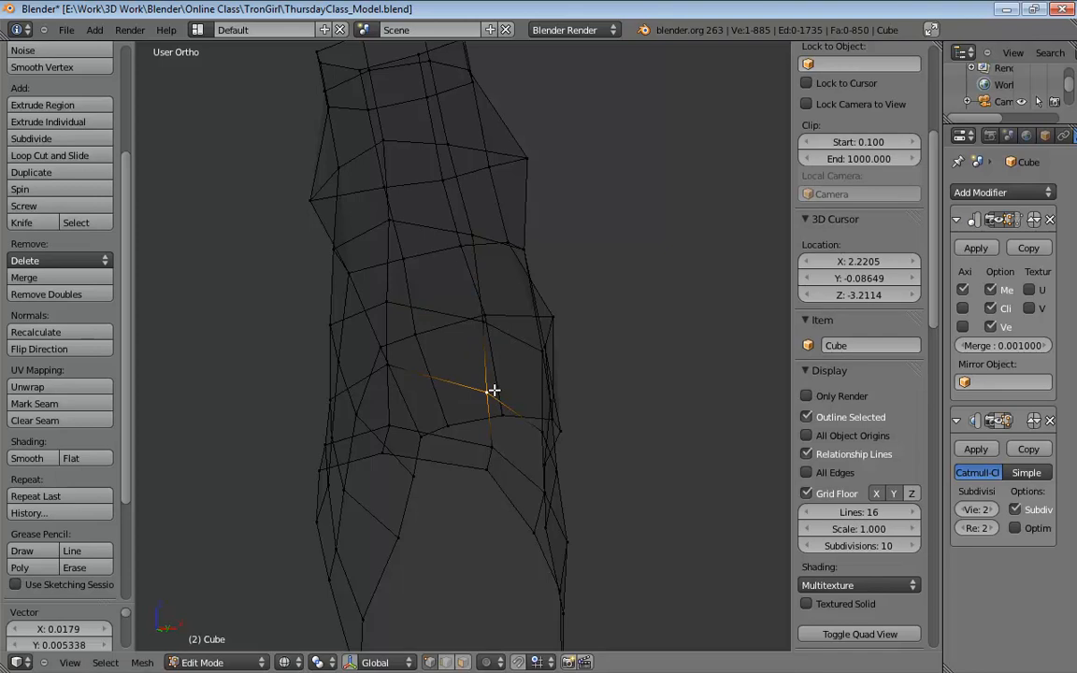
Pull two outer-side vertices of the foot outward, the first about 0.038 and the second about 0.010 in X.
middle_click_drag(492, 390, 517, 338)
right_click(574, 360)
key("g")
left_click(601, 363)
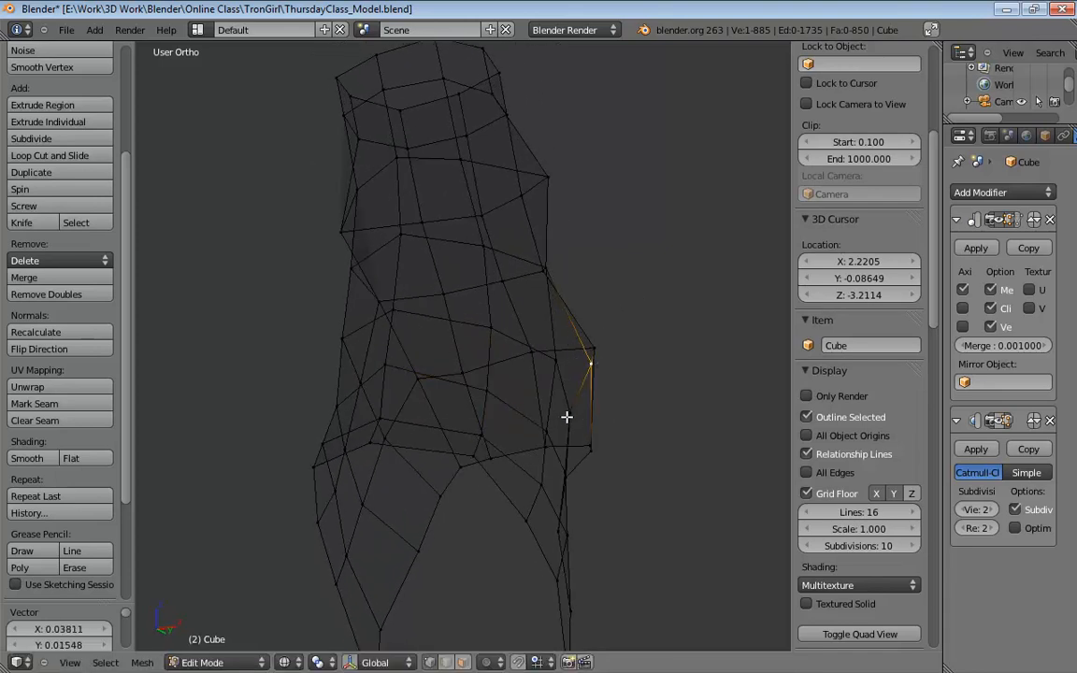
right_click(568, 417)
key("g")
left_click(576, 415)
Select the foot's open front edge loop and extrude it forward about 0.25 in Y in the side view.
middle_click_drag(628, 418, 488, 457)
scroll(587, 424, "down", 2)
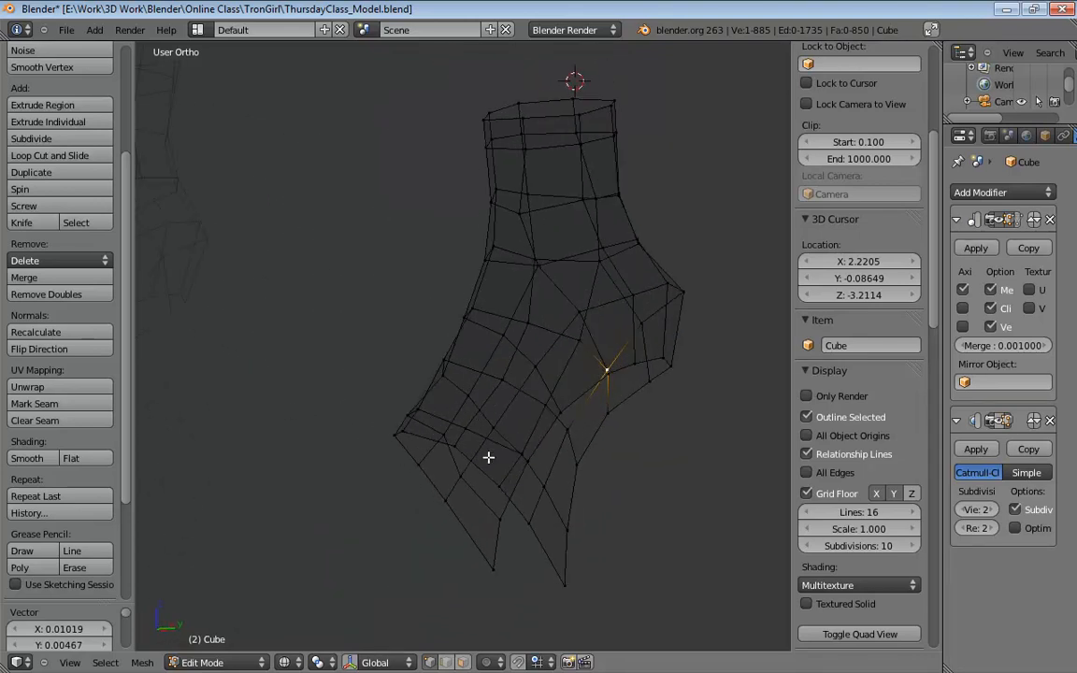
key("a")
right_click(546, 550)
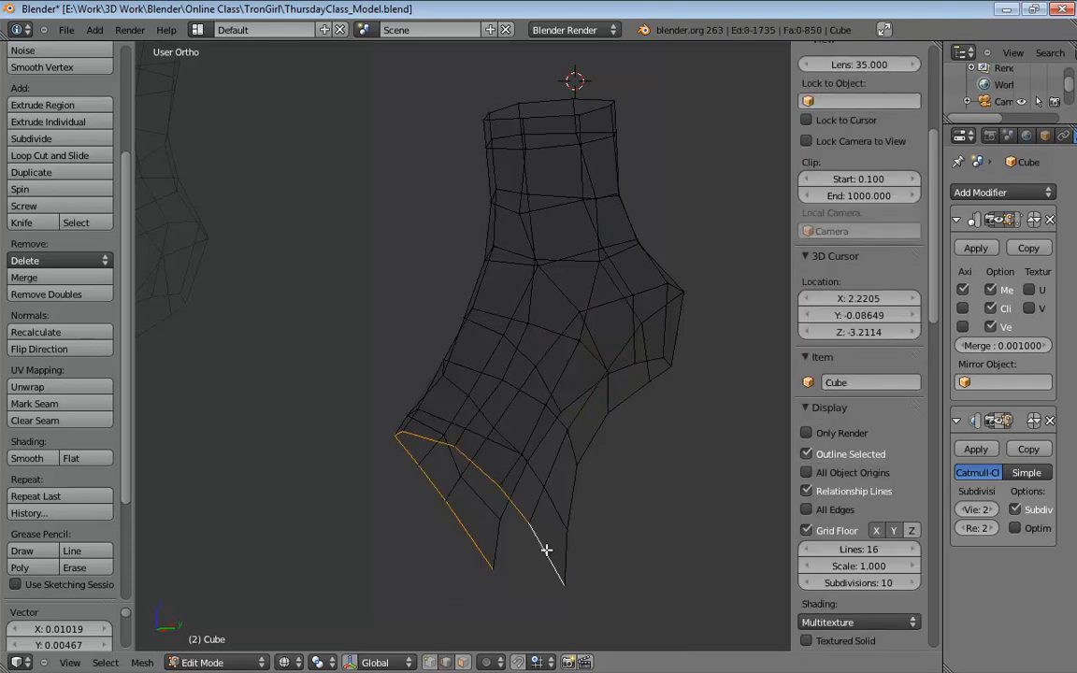
middle_click_drag(547, 547, 520, 470)
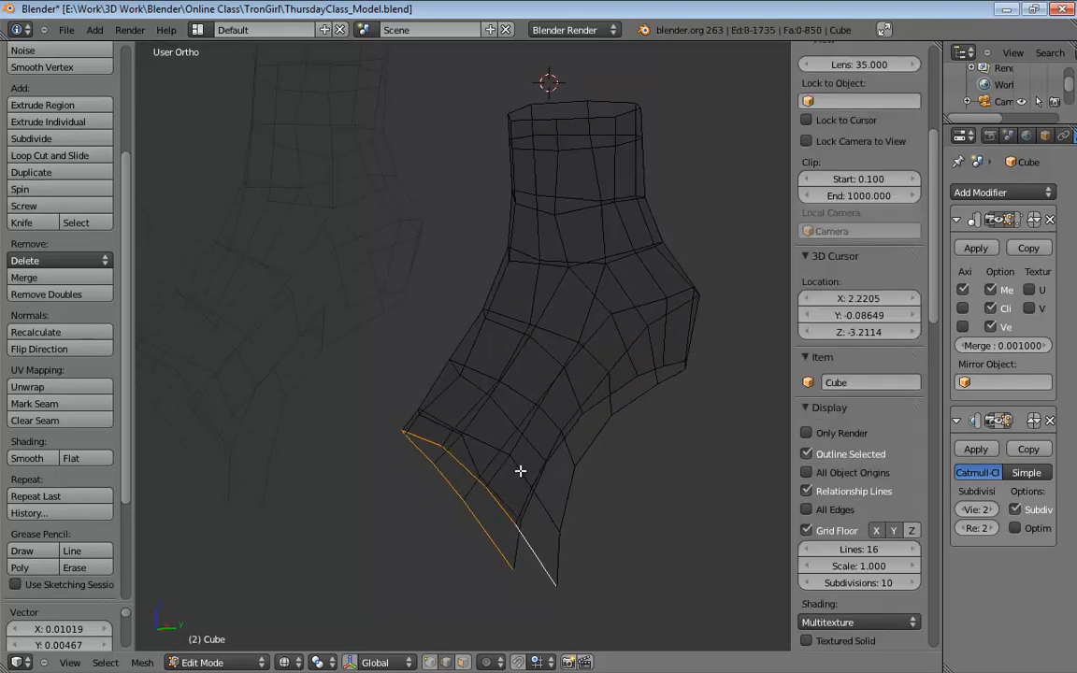
key("KP_3")
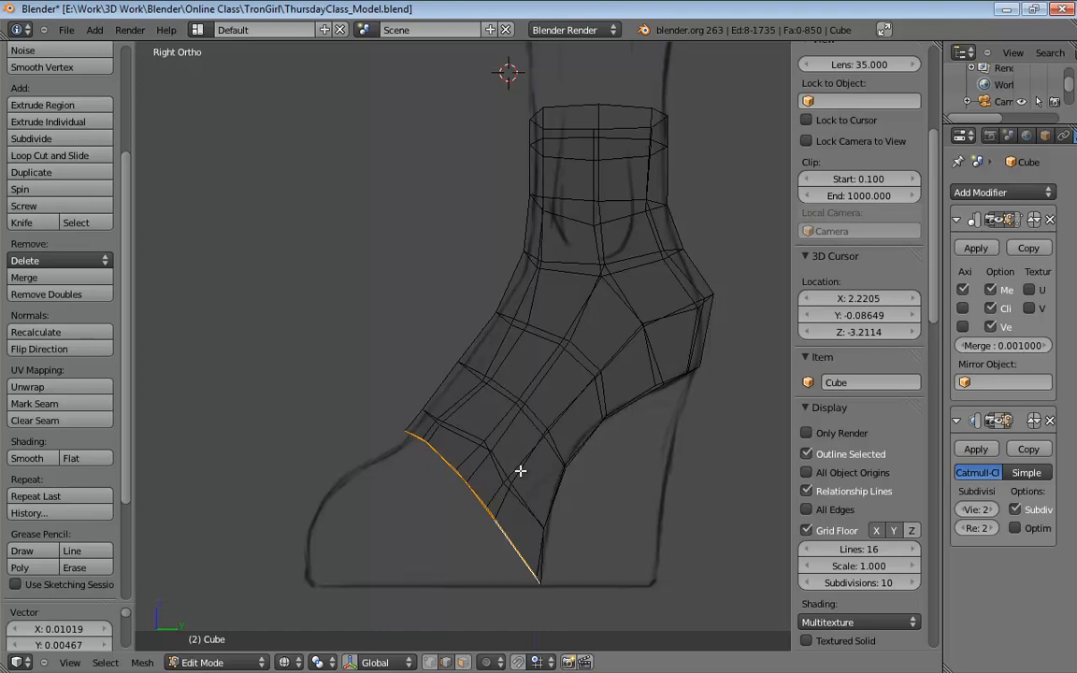
key("e")
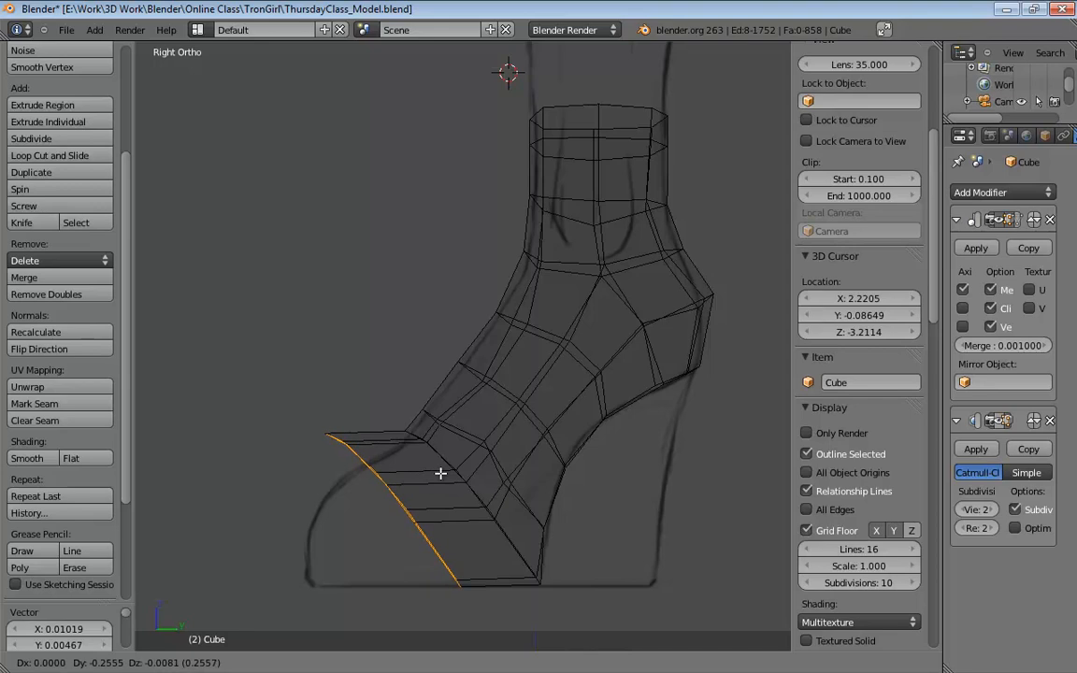
left_click(443, 474)
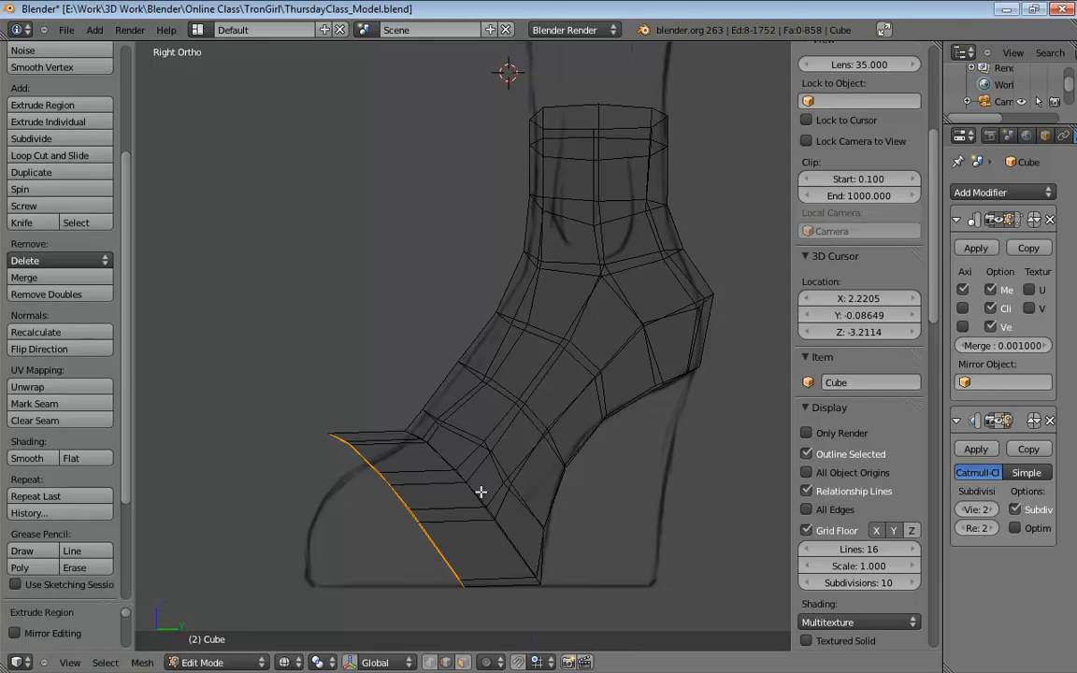
Scale the extruded front edge loop to about 0.657 along Z and rotate it about 30° to stand more upright.
key("s")
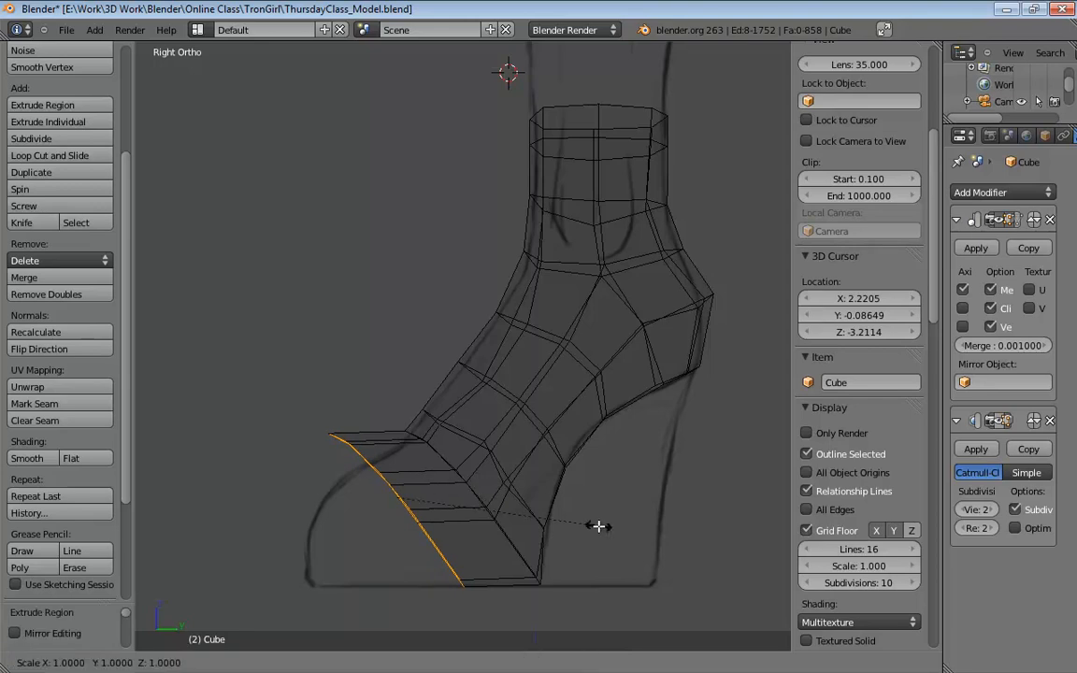
key("z")
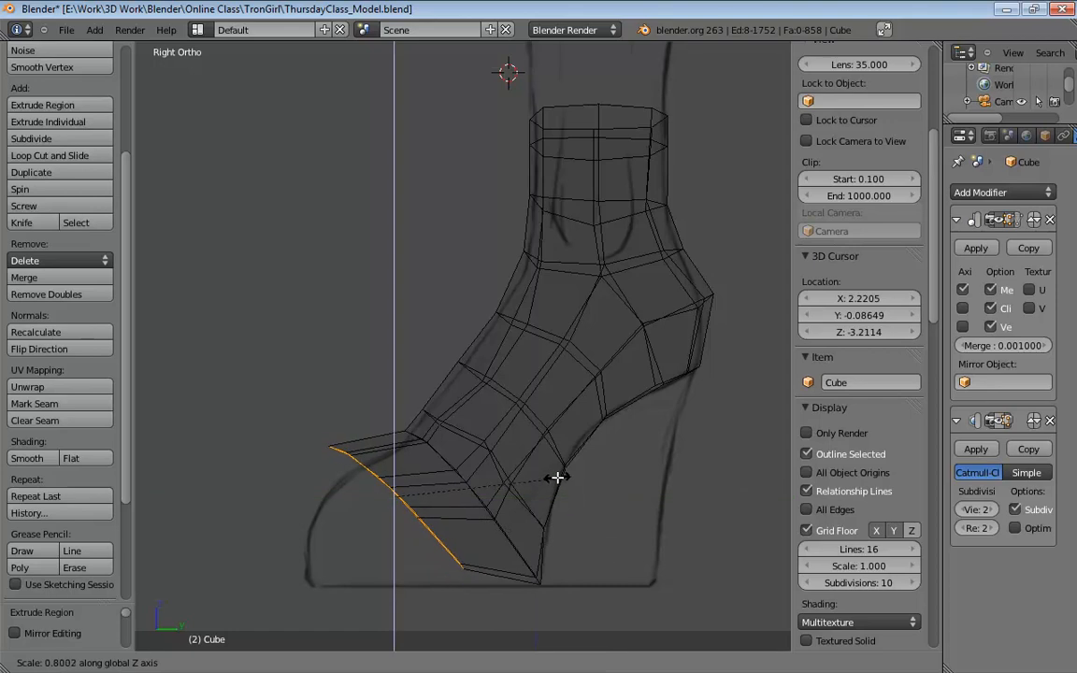
left_click(528, 480)
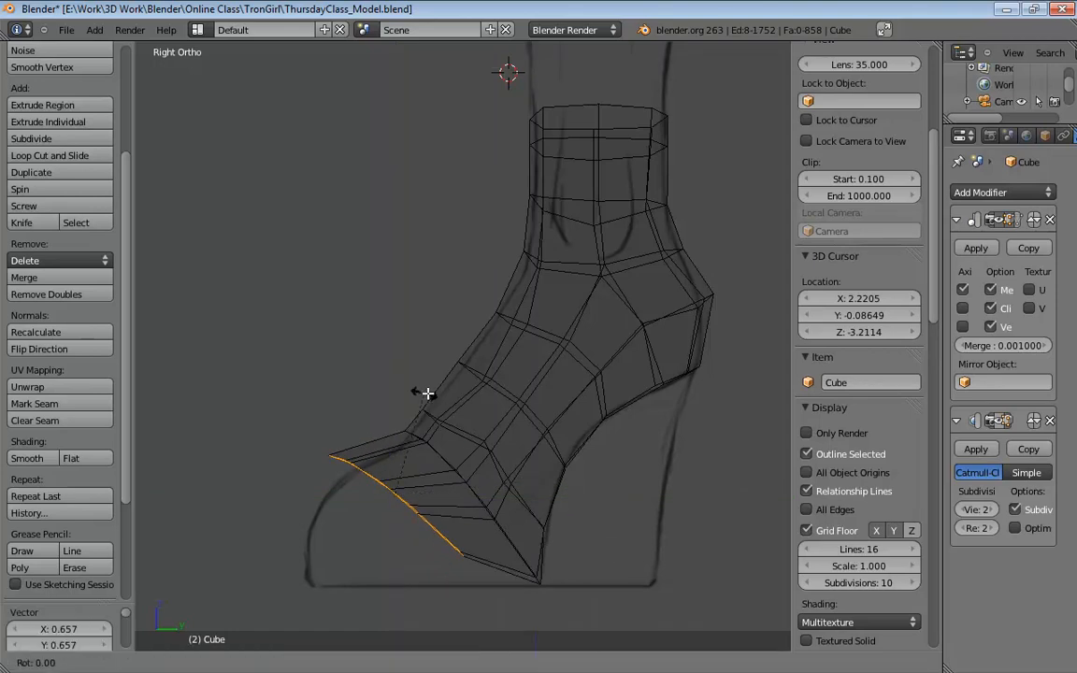
key("r")
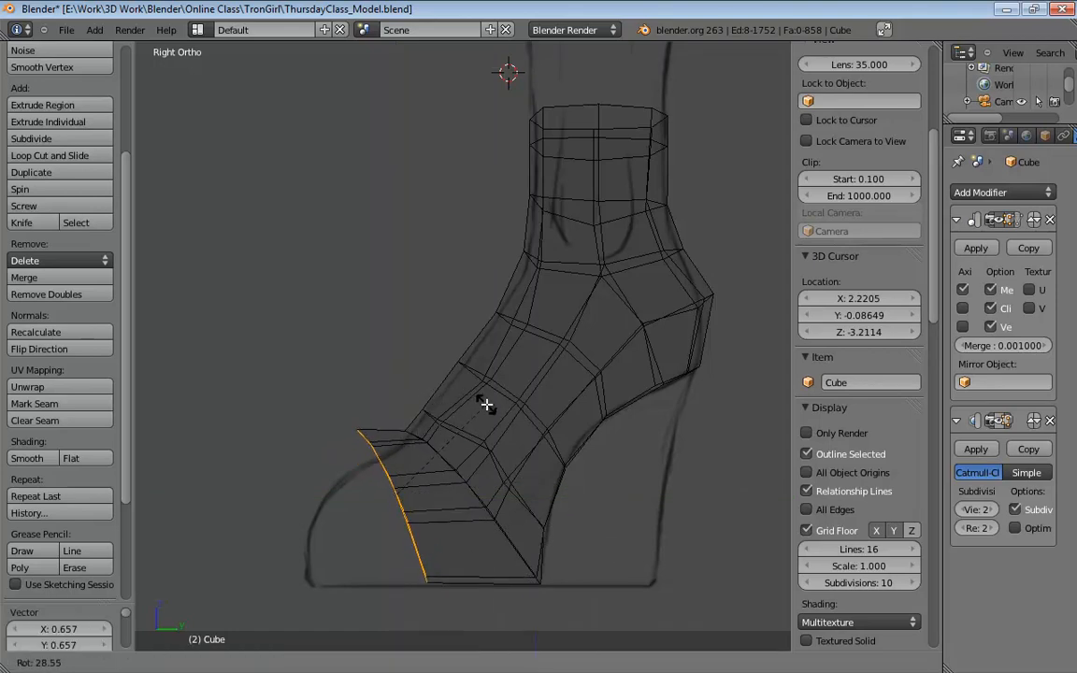
left_click(491, 405)
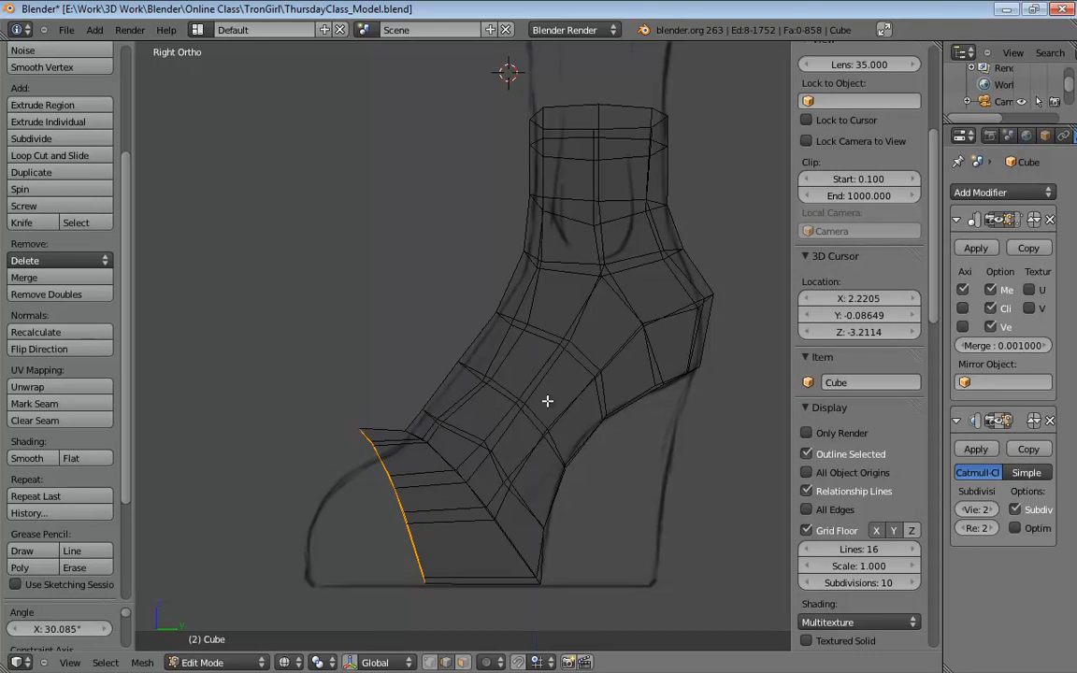
Flatten the front edge loop to about 0.852 along Z and move it back about 0.089 in Y and down onto the reference outline.
key("s")
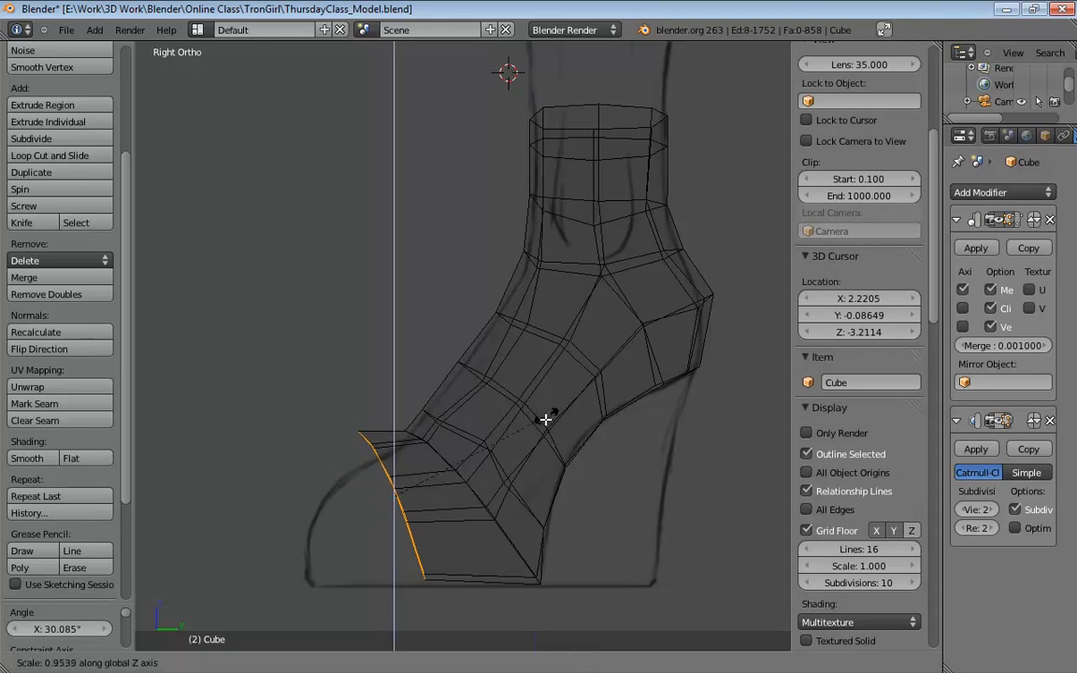
left_click(544, 460)
key("g")
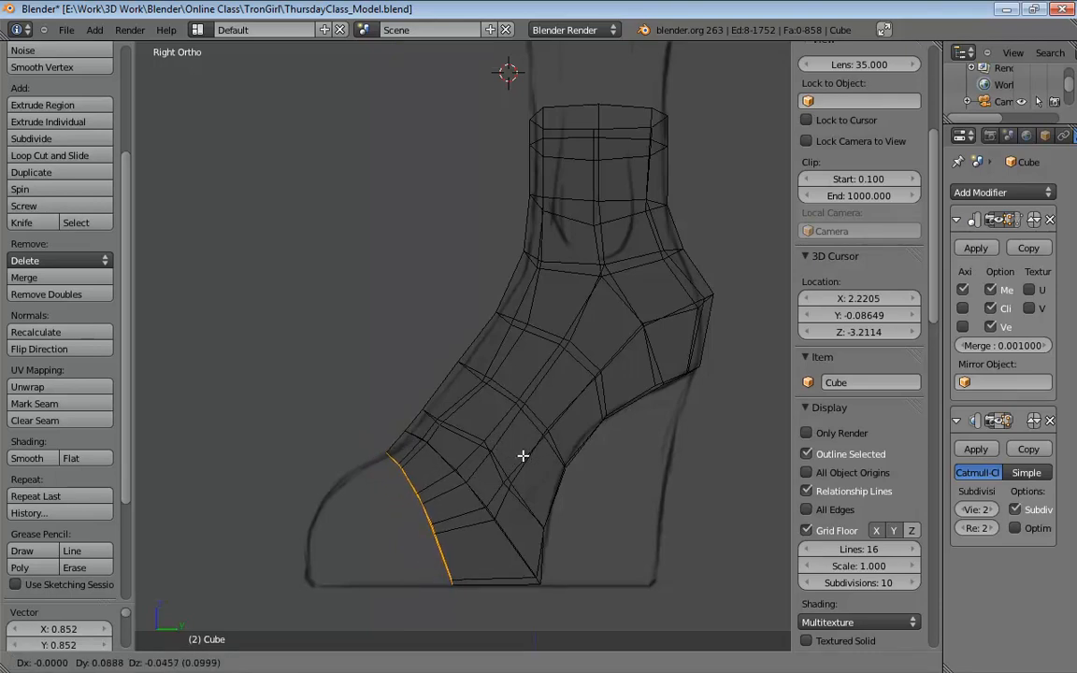
left_click(523, 456)
From the front, pull the outer-side vertex near the foot's front edge outward about 0.049 in X and slightly down using proportional editing.
middle_click_drag(644, 506, 420, 349)
key("KP_1")
scroll(421, 365, "up", 2)
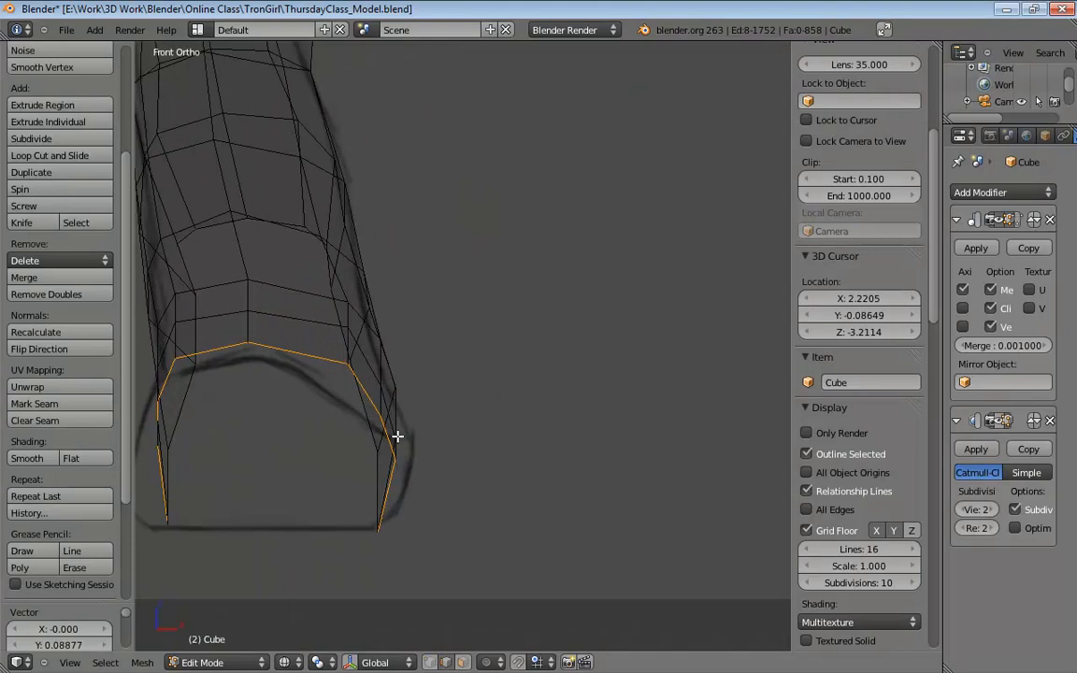
key("ctrl+Tab")
left_click(360, 396)
right_click(400, 442)
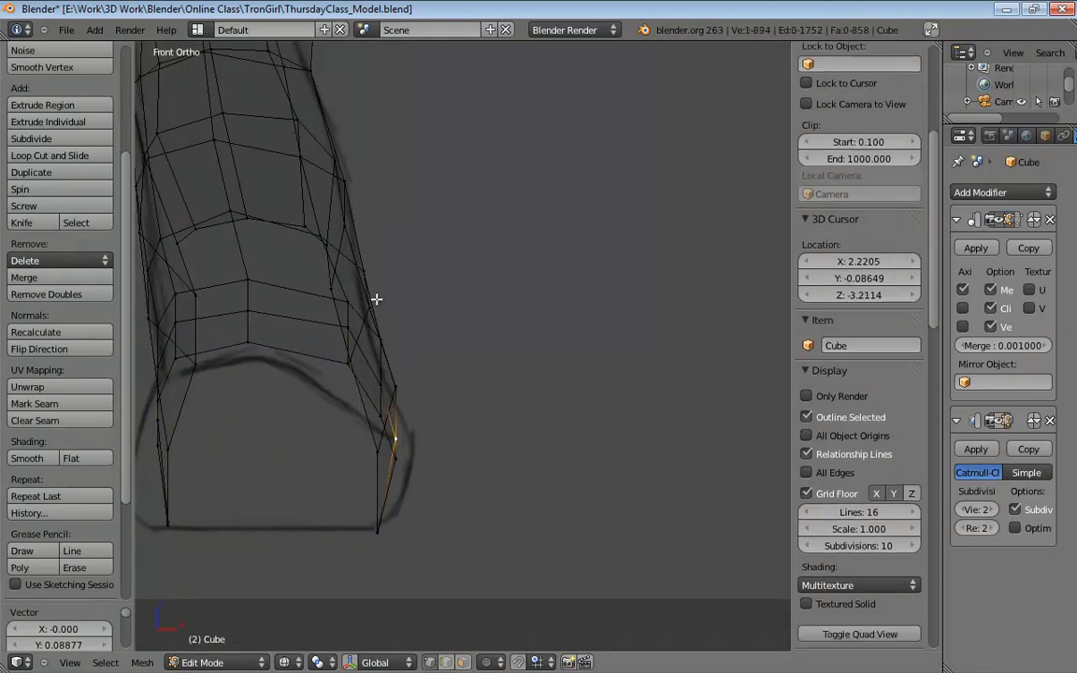
middle_click_drag(444, 329, 539, 359, "shift")
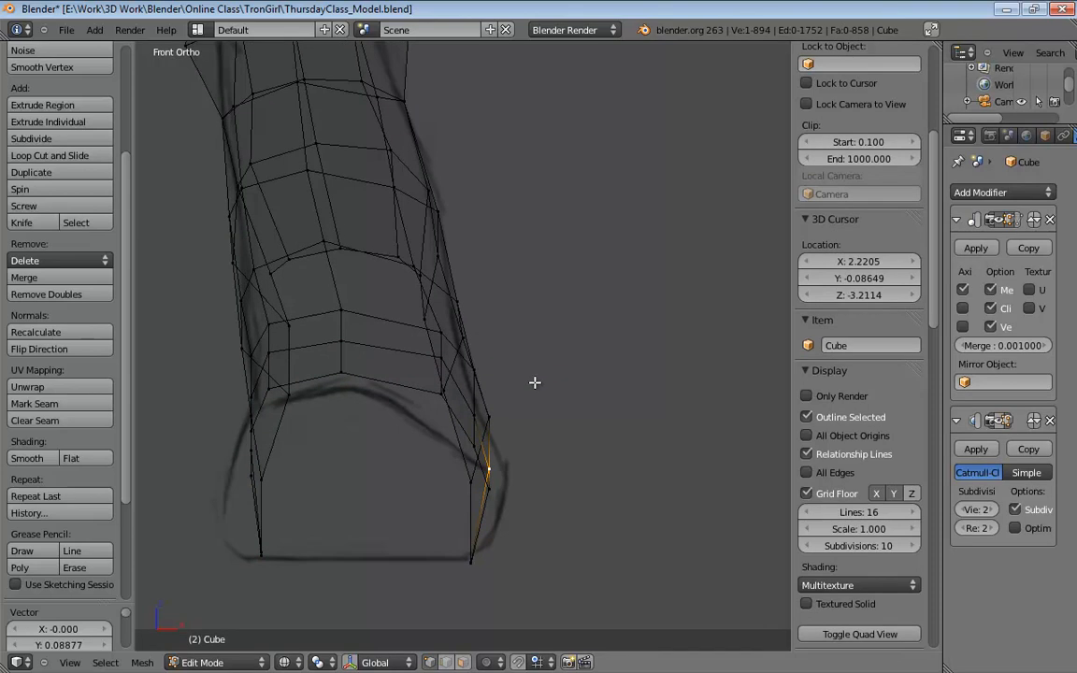
key("o")
key("g")
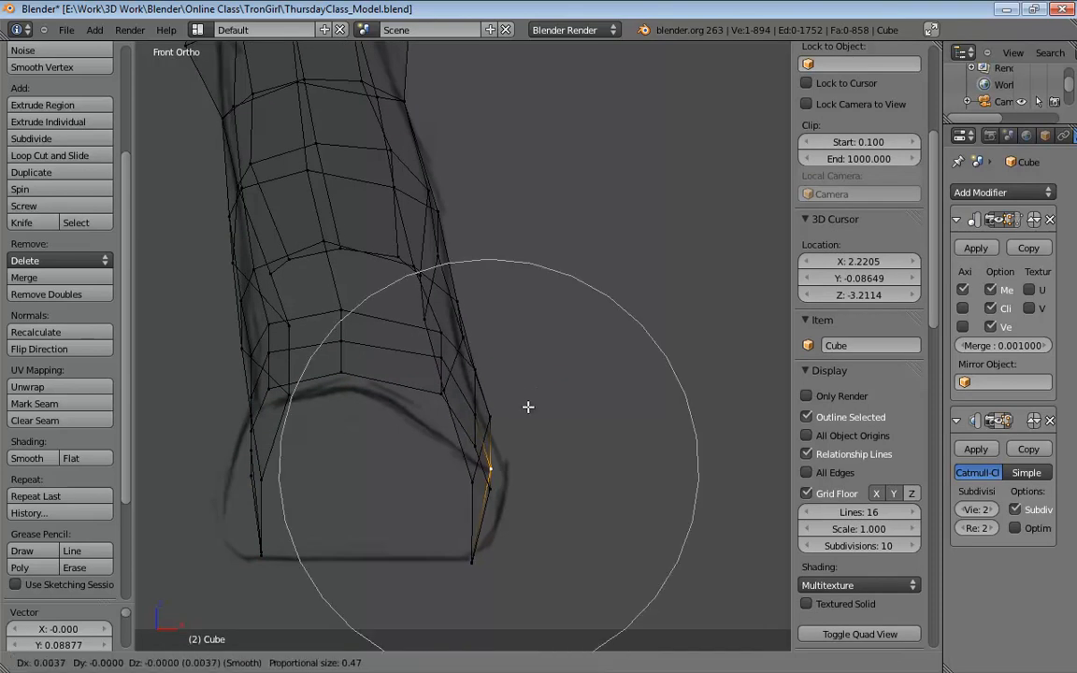
scroll(536, 412, "up", 11)
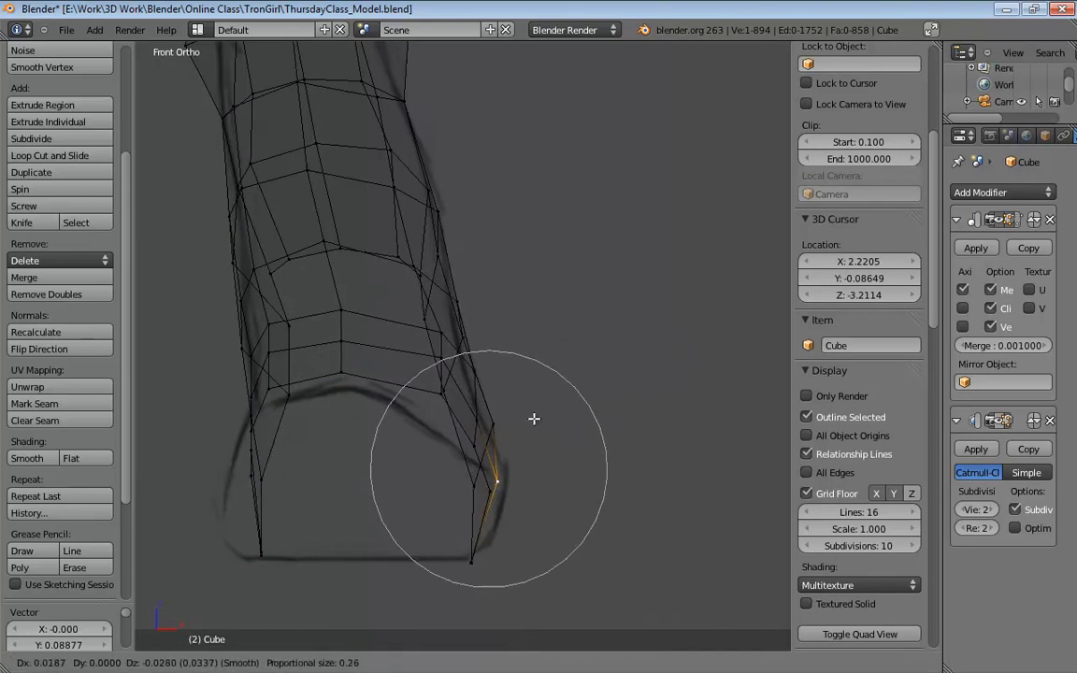
scroll(544, 418, "down", 4)
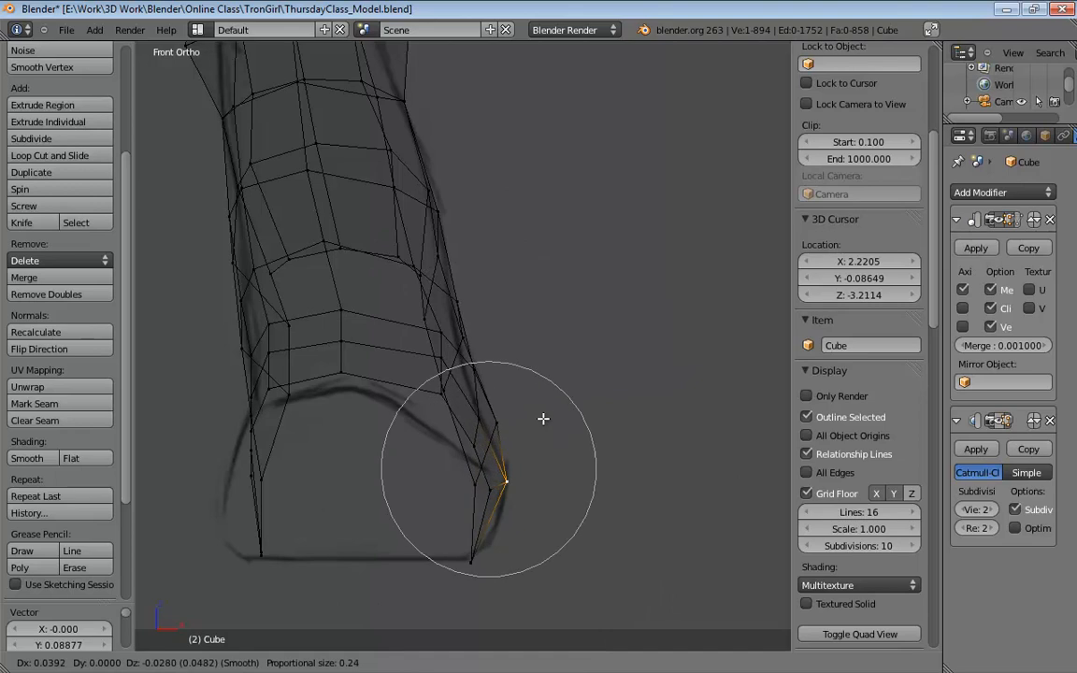
left_click(547, 417)
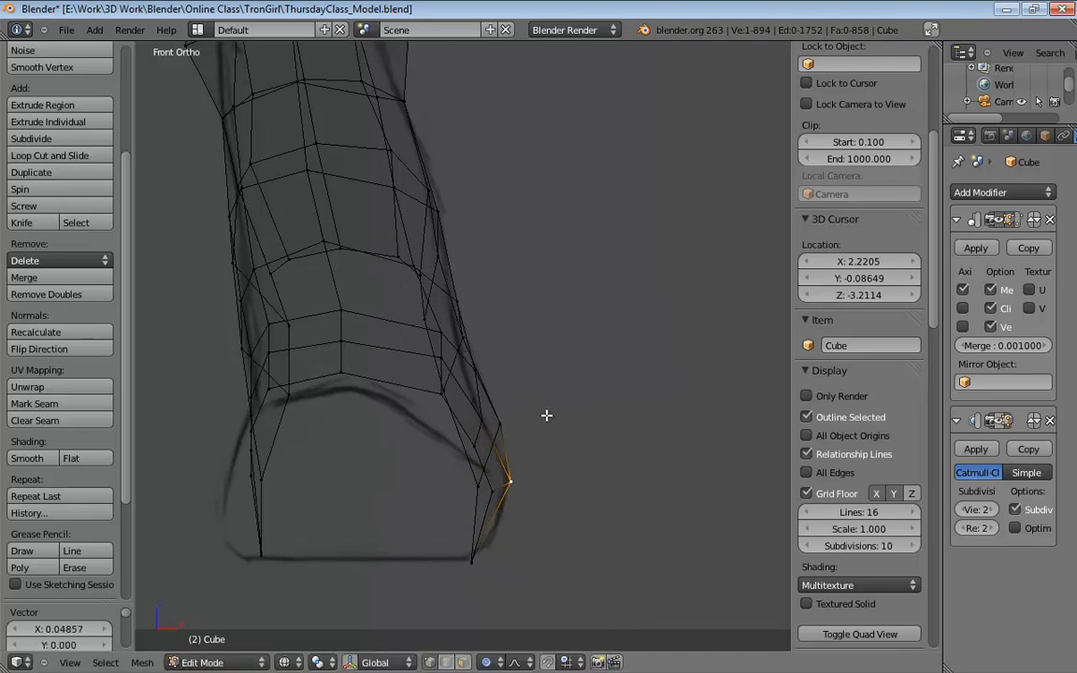
Move a vertex higher on the outer side inward about 0.019 in X, using a proportional editing size of about 0.62.
right_click(478, 369)
key("g")
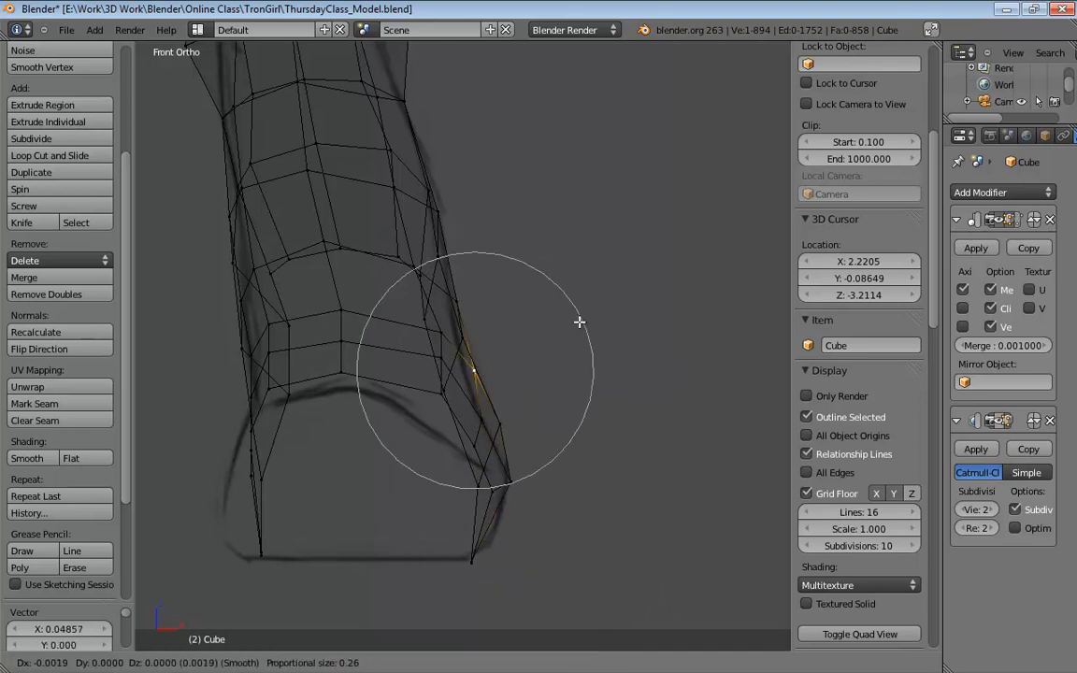
scroll(572, 323, "down", 9)
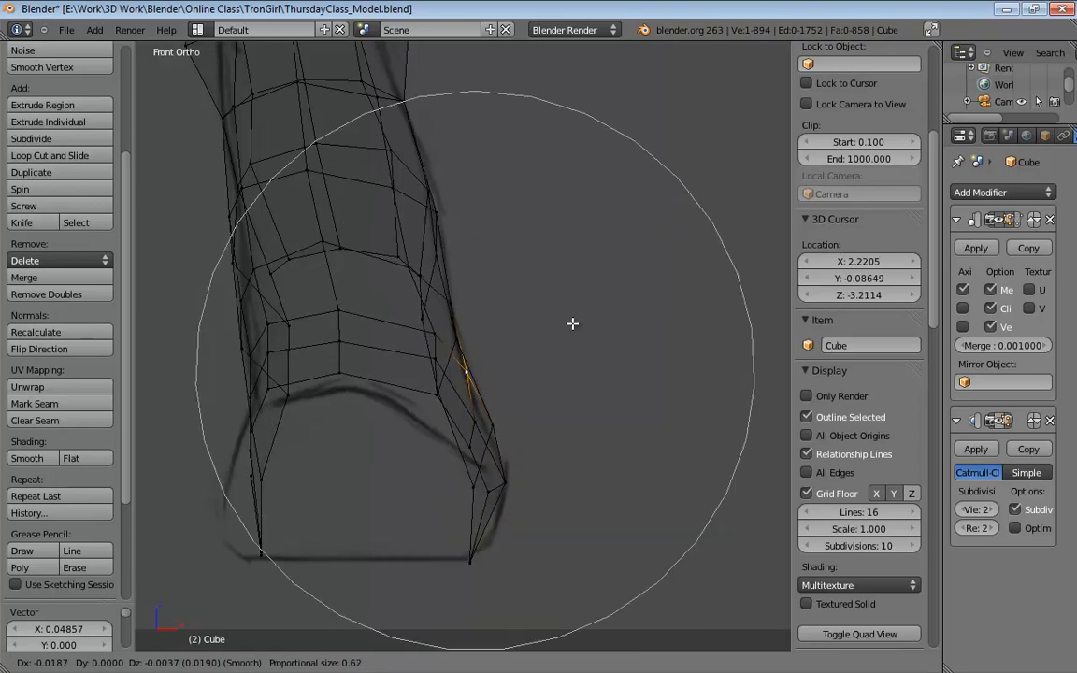
left_click(572, 323)
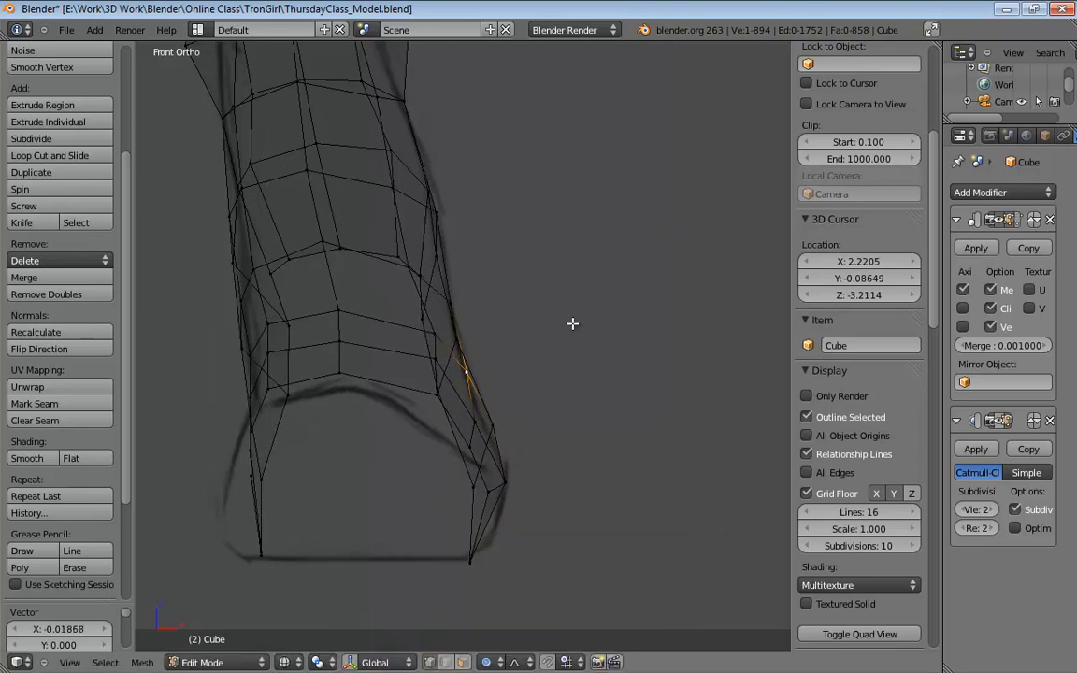
With proportional editing off, pull the outer-side vertex behind the front edge outward about 0.026 in X and the adjacent front-edge vertex outward too.
middle_click_drag(599, 338, 482, 422)
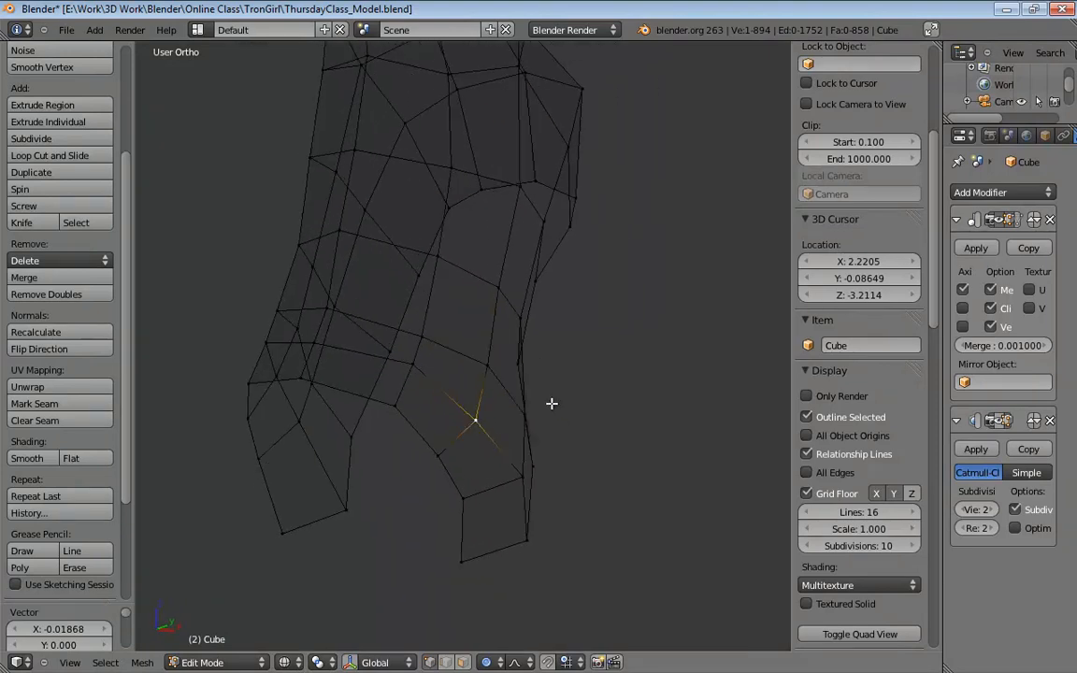
middle_click_drag(555, 387, 620, 388)
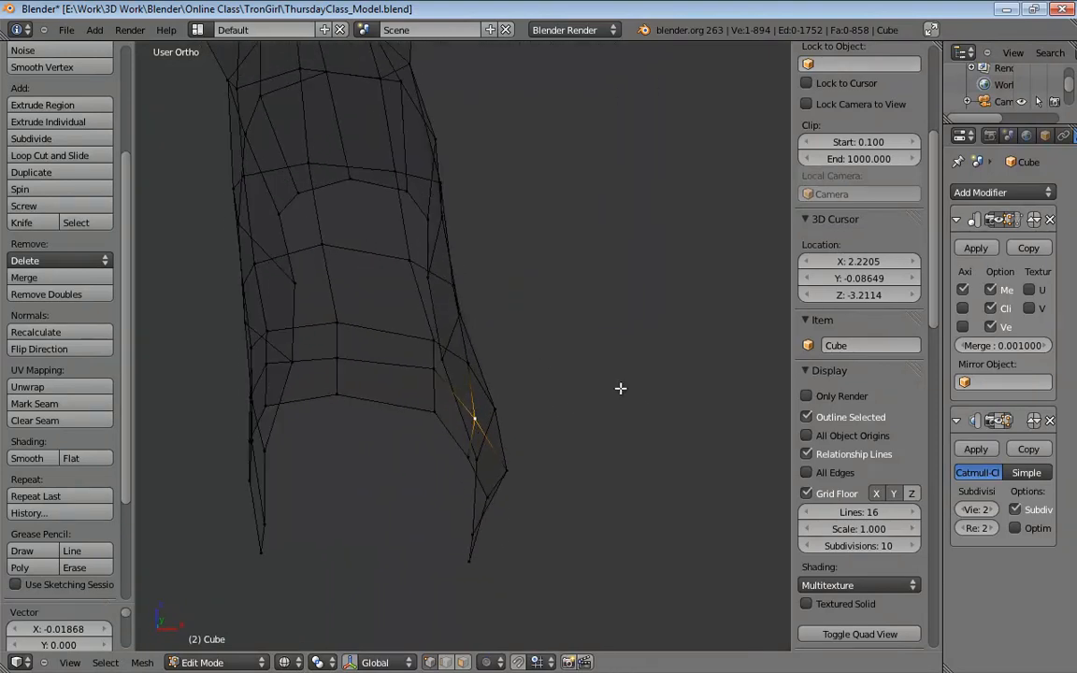
key("g")
left_click(569, 385)
right_click(473, 452)
key("g")
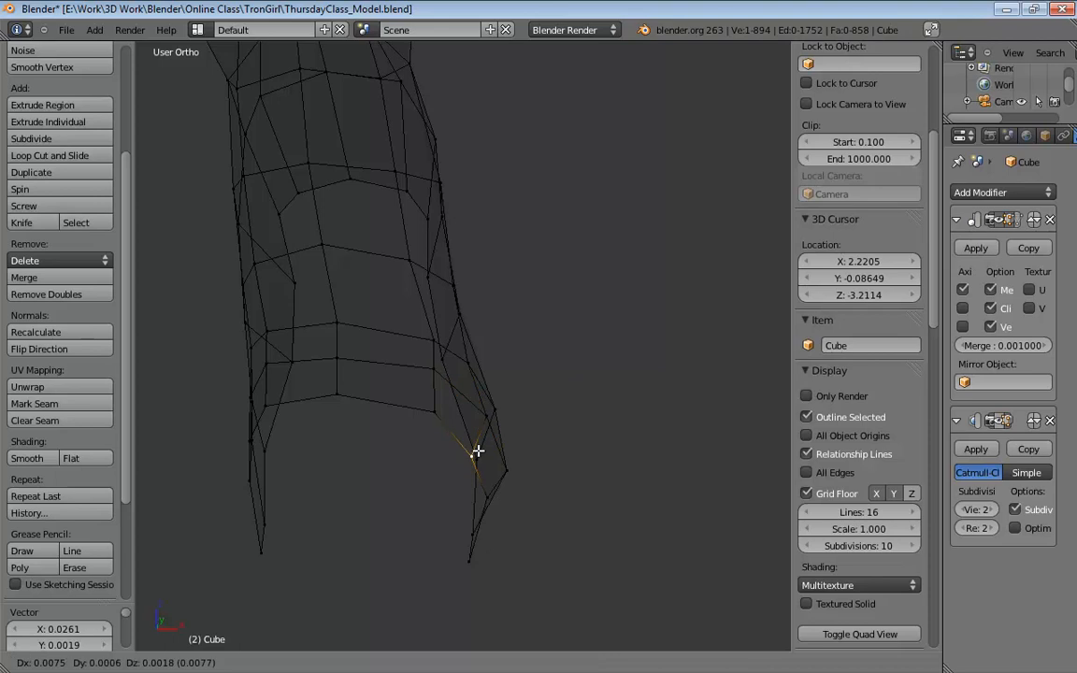
left_click(491, 448)
Switch to solid shading and keep pulling the outer-side vertices near the front edge outward, the last one about 0.016 in X.
mouse_move(598, 437)
middle_mouse_down()
mouse_move(491, 409)
mouse_move(491, 485)
mouse_move(620, 498)
mouse_move(553, 457)
mouse_move(351, 477)
mouse_move(451, 485)
mouse_move(639, 467)
mouse_move(688, 402)
mouse_move(638, 452)
mouse_move(642, 373)
mouse_move(620, 361)
mouse_move(422, 391)
mouse_move(533, 404)
mouse_move(499, 443)
mouse_move(680, 387)
mouse_move(493, 435)
middle_mouse_up()
right_click(460, 487)
key("g")
left_click(478, 487)
key("z")
scroll(516, 437, "down", 3)
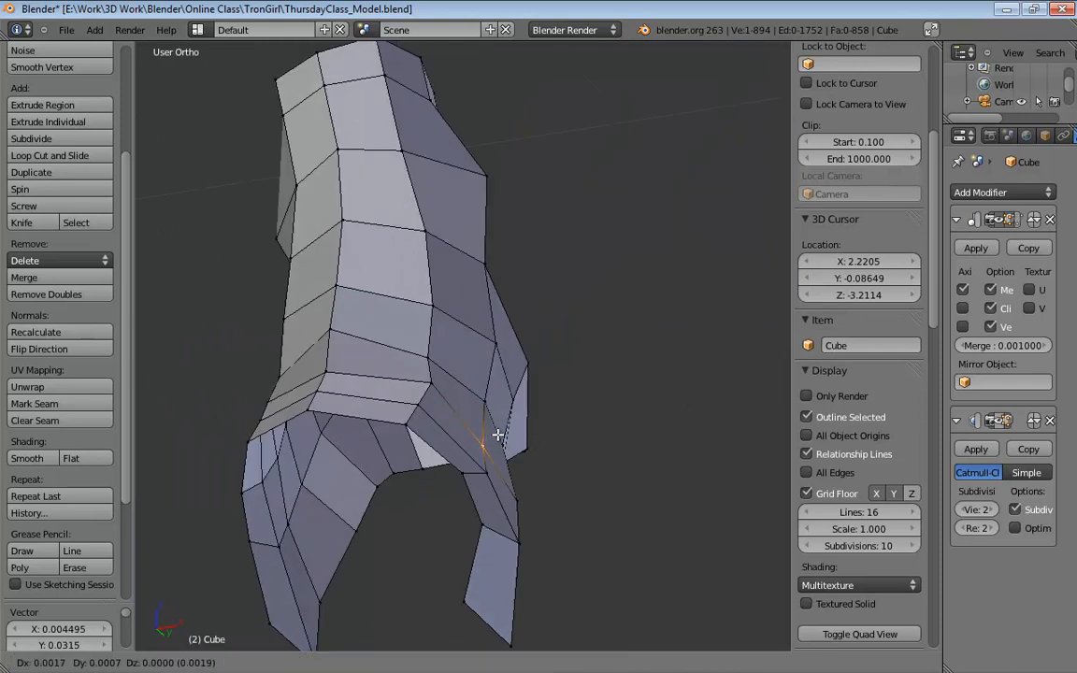
left_click(505, 450)
Adjust the outer-side vertex just behind the front edge and pull the neighbouring front-edge vertex outward about 0.020 in X.
right_click(497, 473)
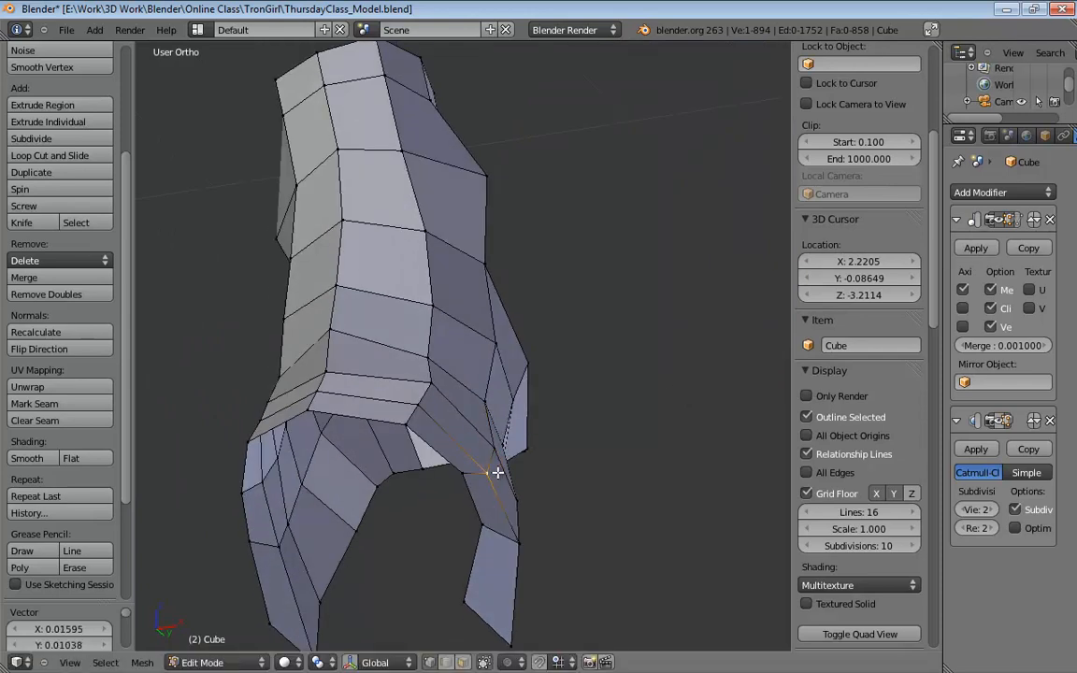
key("g")
left_click(502, 461)
middle_click_drag(502, 461, 465, 504)
right_click(465, 504)
key("g")
left_click(482, 505)
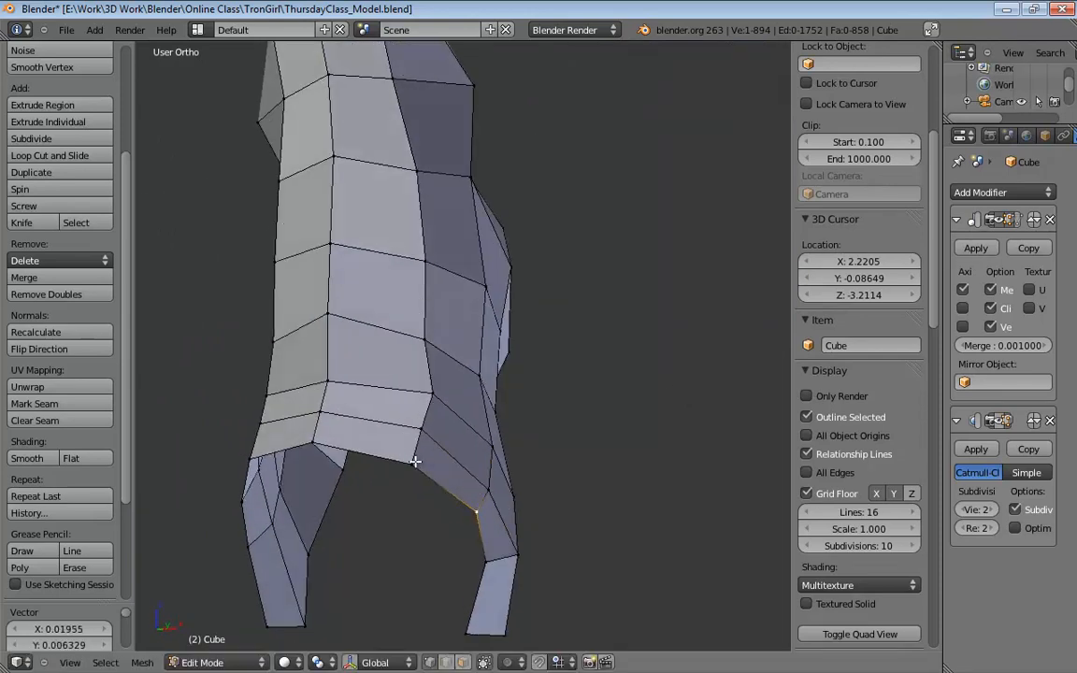
middle_click_drag(411, 463, 378, 400)
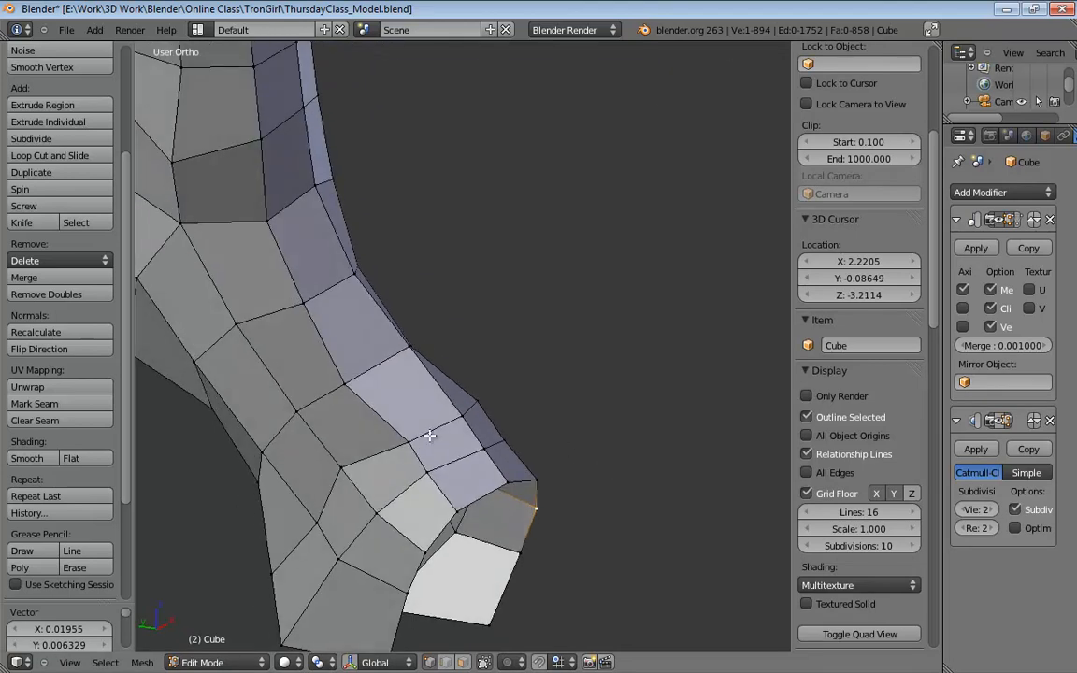
Reposition the vertices on the inner side of the foot, behind the front opening, to even out the faces.
right_click(397, 435)
key("g")
left_click(395, 436)
middle_click_drag(349, 475, 288, 529)
right_click(375, 486)
key("g")
left_click(369, 482)
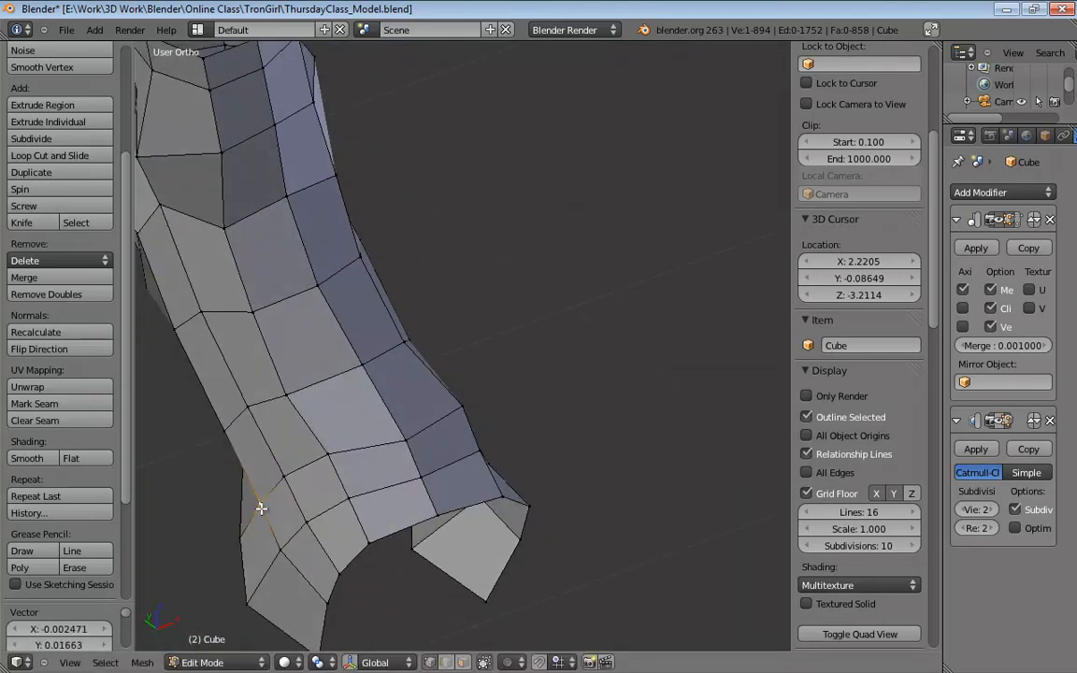
key("g")
left_click(249, 509)
Shift the lower vertices on the inner side of the front opening outward to round the foot's side.
middle_click_drag(260, 434, 467, 378)
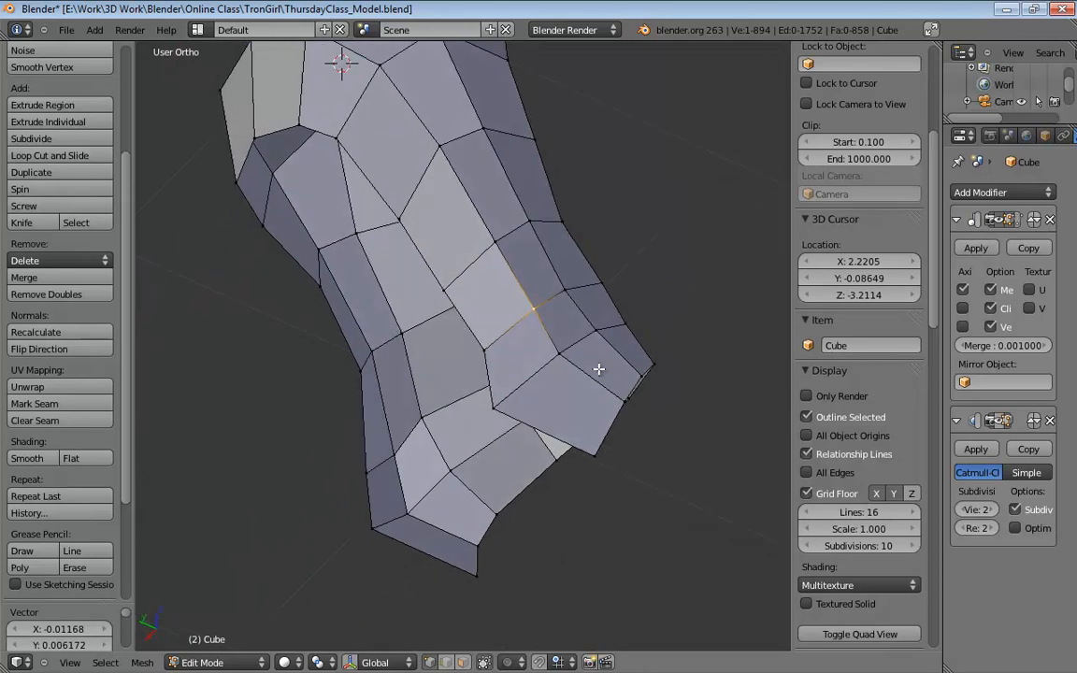
middle_click_drag(598, 369, 298, 532)
key("g")
left_click(458, 530)
key("g")
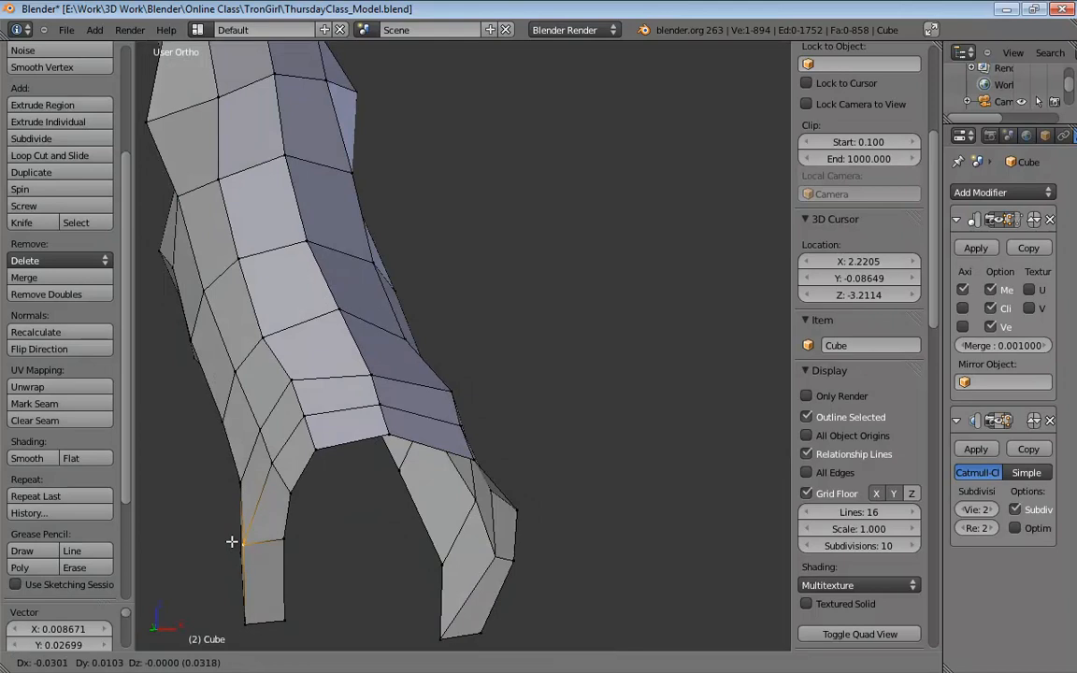
left_click(233, 541)
key("g")
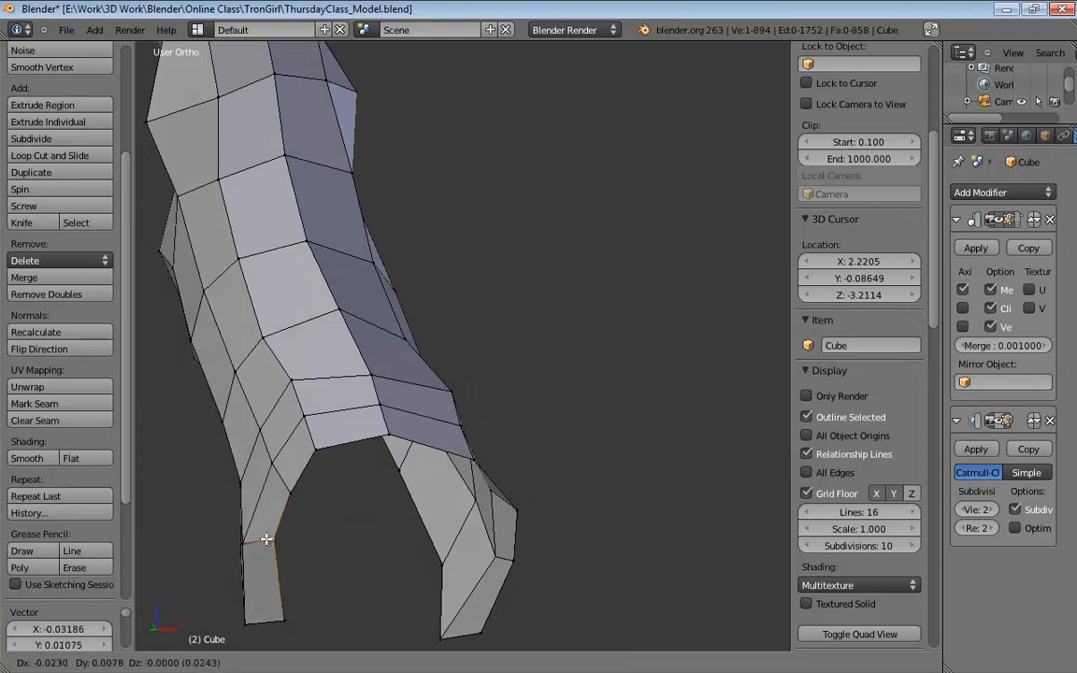
left_click(267, 539)
Lower the inner rim vertices of the front opening to space its edge more evenly.
middle_click_drag(267, 539, 289, 543)
right_click(347, 502)
key("g")
left_click(339, 520)
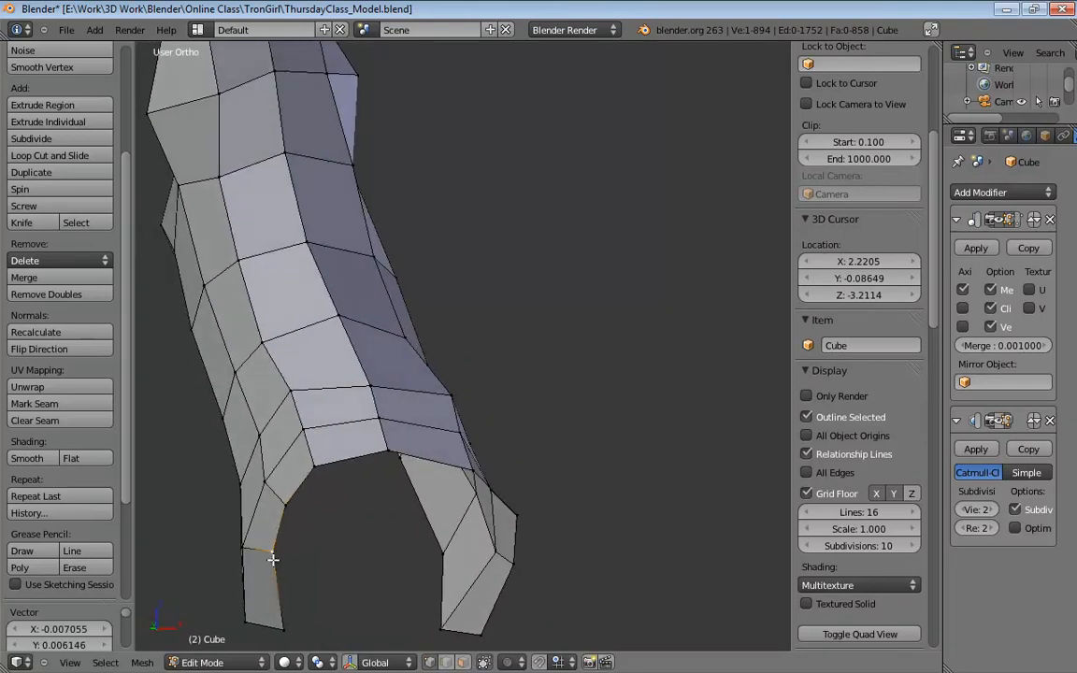
key("g")
left_click(268, 572)
Move the outer instep vertex just behind the front opening inward toward the centre of the foot.
middle_click_drag(374, 439, 437, 390)
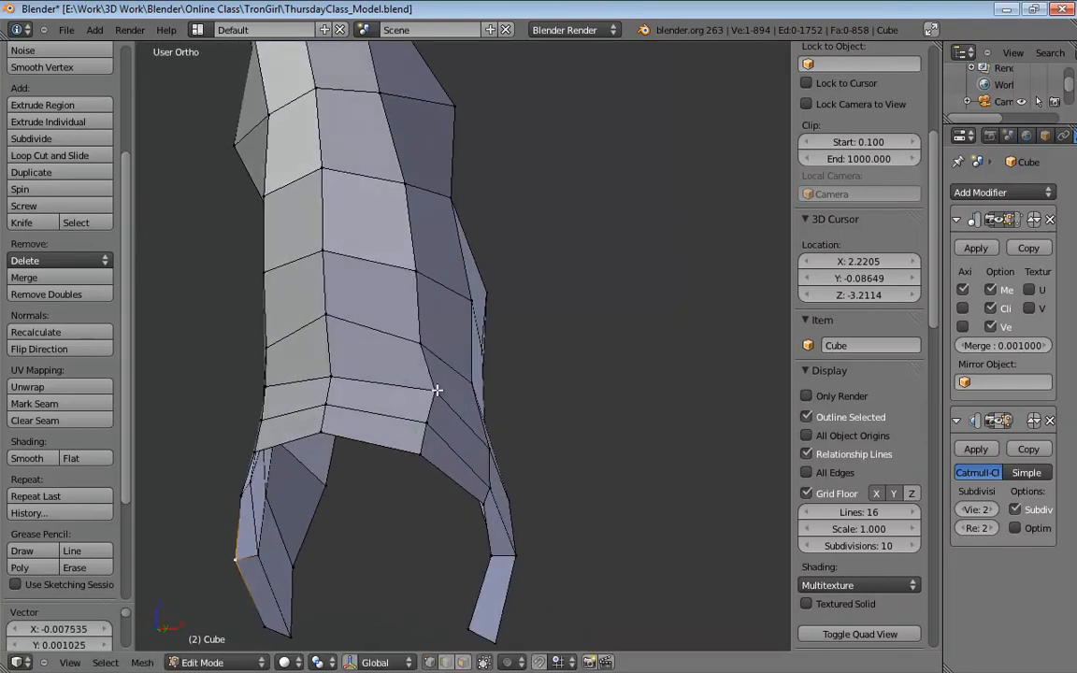
right_click(435, 388)
key("g")
left_click(412, 384)
middle_click_drag(500, 407, 588, 442)
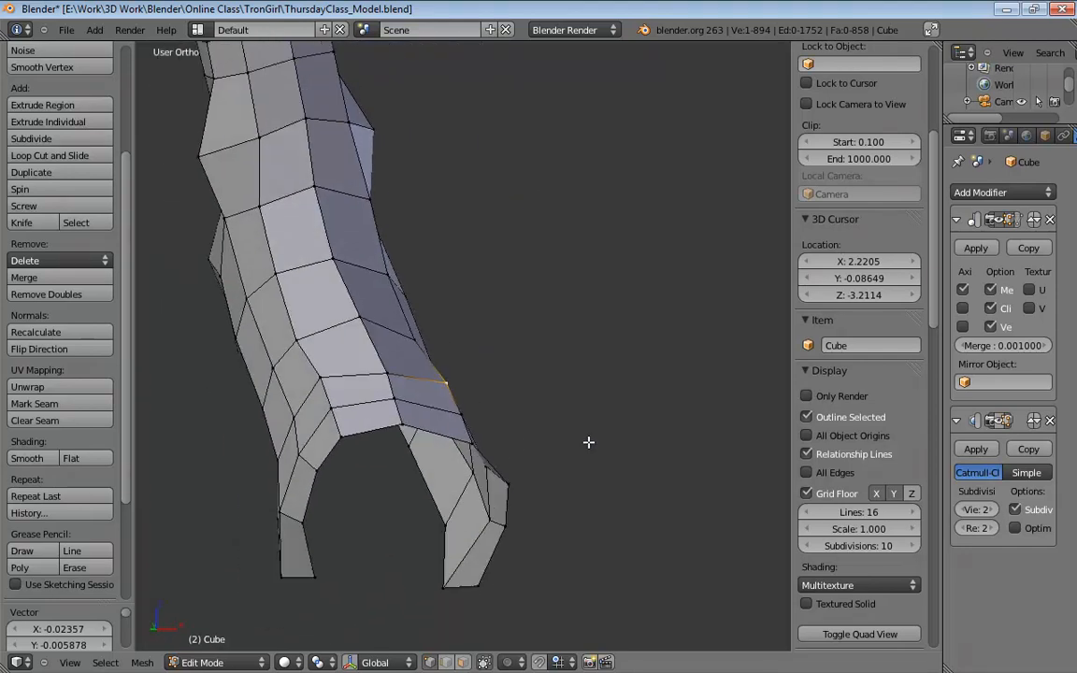
Select the edge loop around the front opening of the foot and extrude it forward along the Y axis.
key("KP_3")
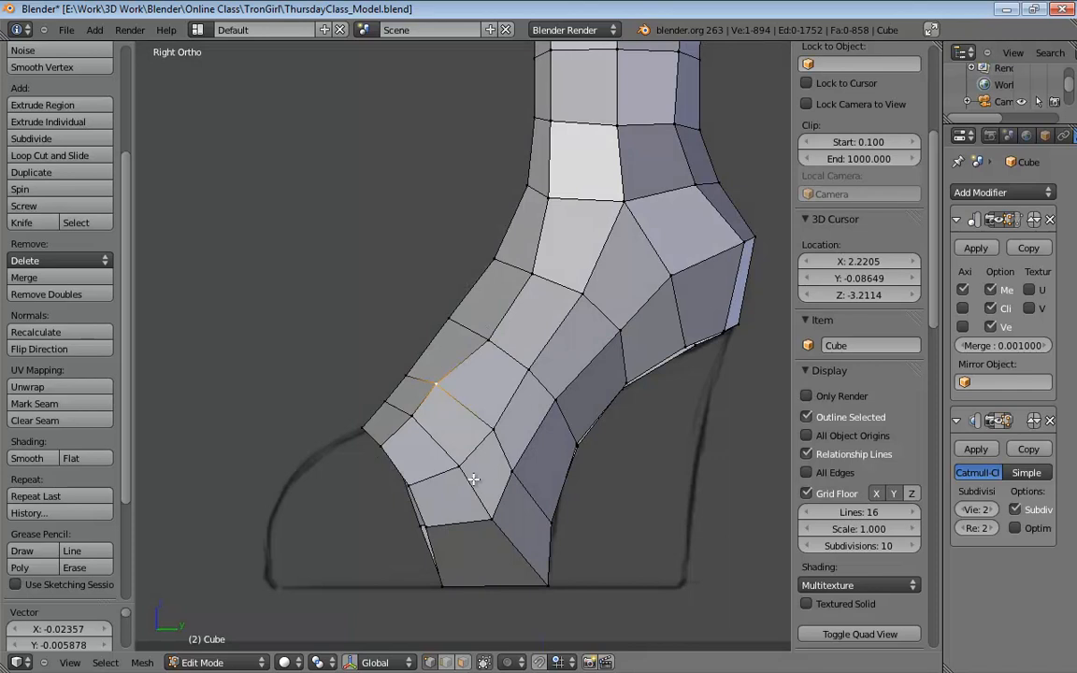
key("ctrl+Tab")
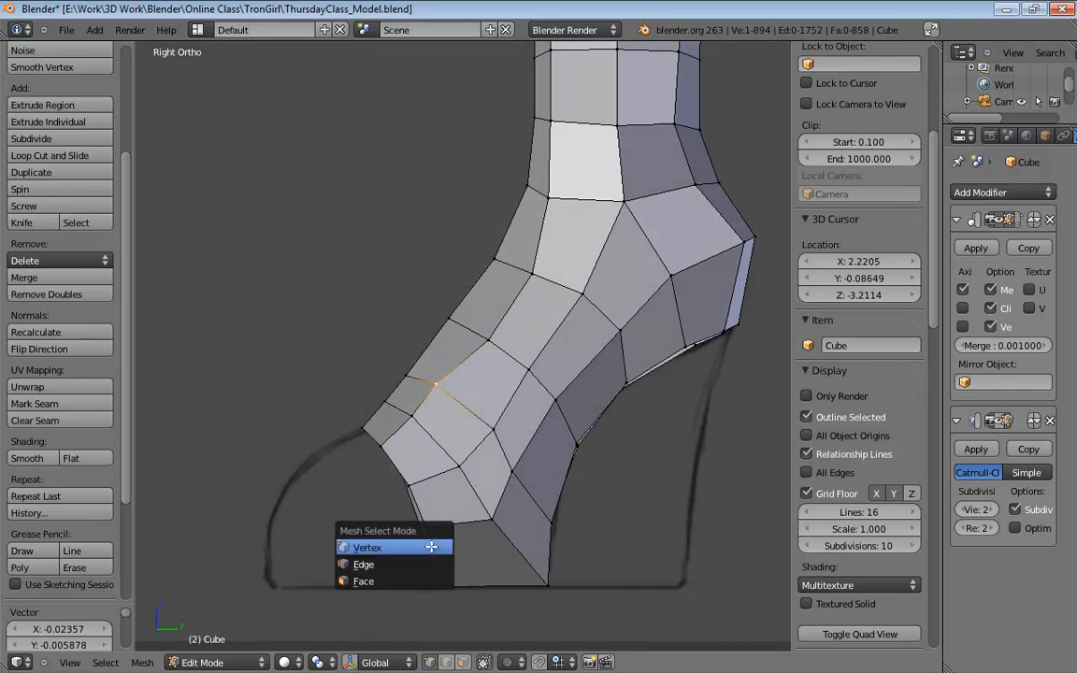
key("2")
right_click(433, 549, "alt")
middle_click_drag(514, 453, 530, 480)
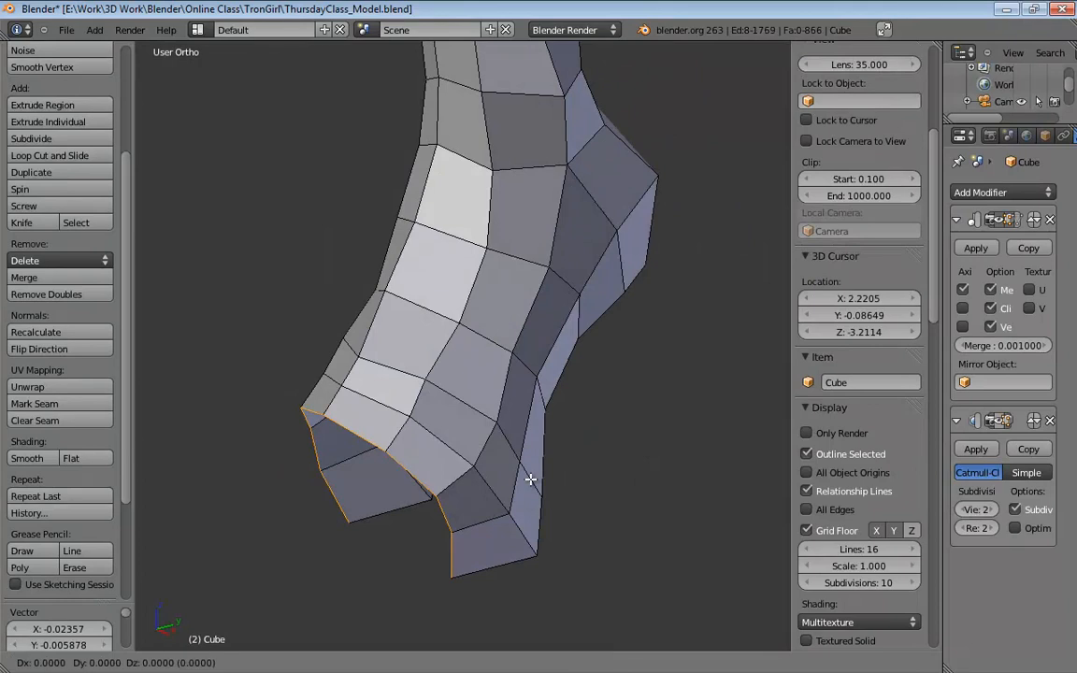
key("e")
key("y")
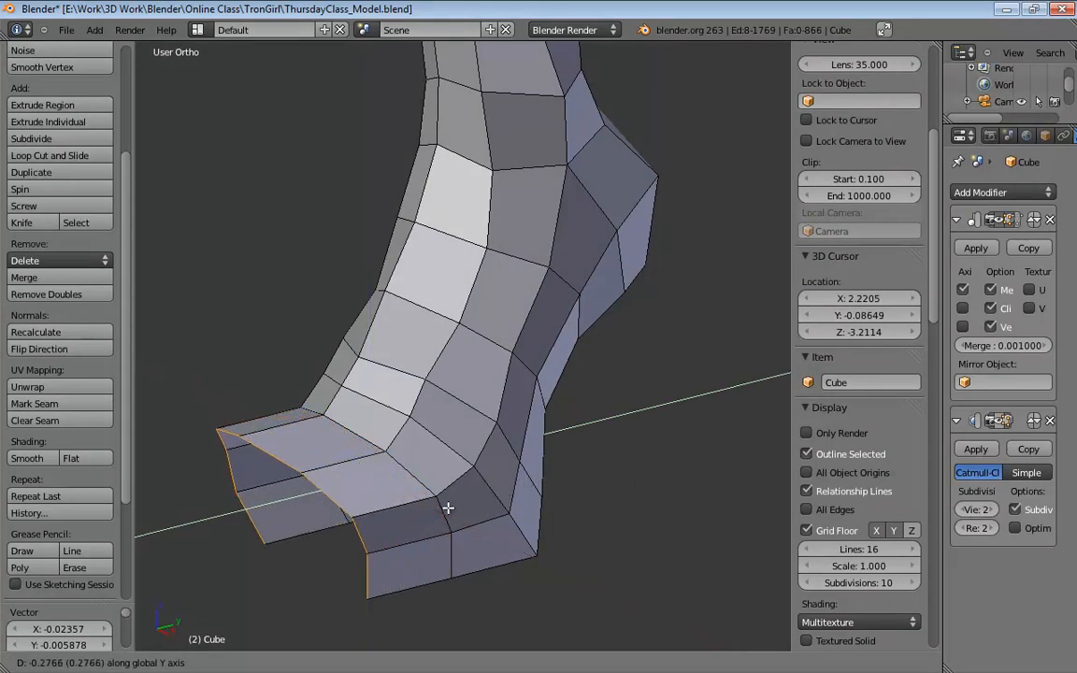
left_click(473, 496)
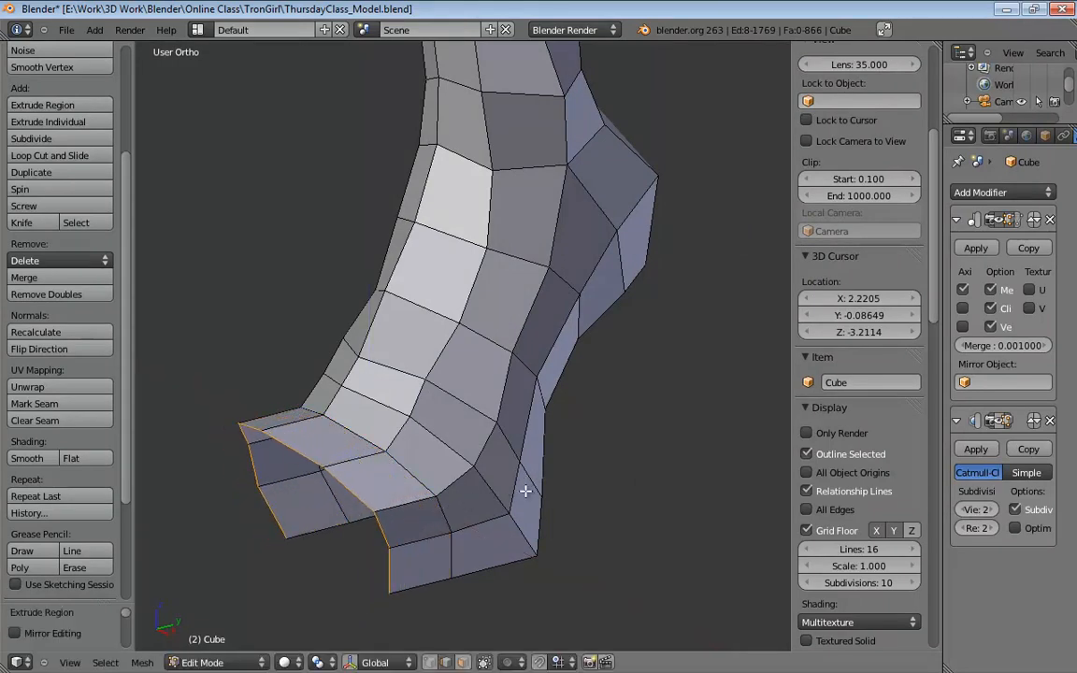
In side wireframe view, move the upper vertices of the extruded rim back onto the shoe outline in the reference sketch.
key("KP_1")
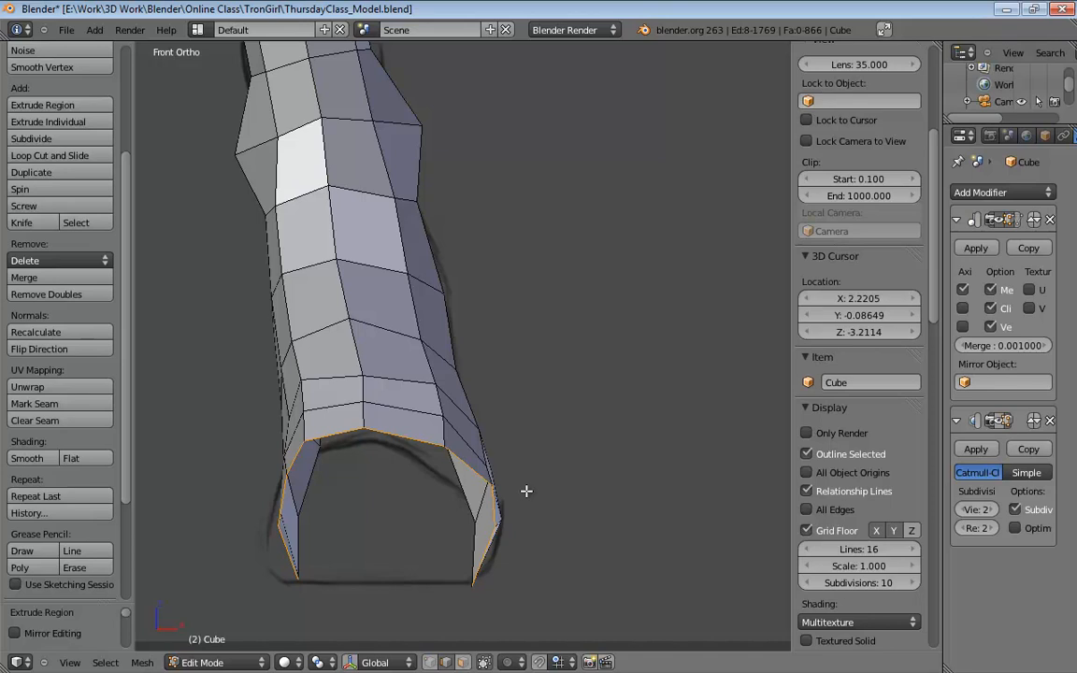
key("KP_3")
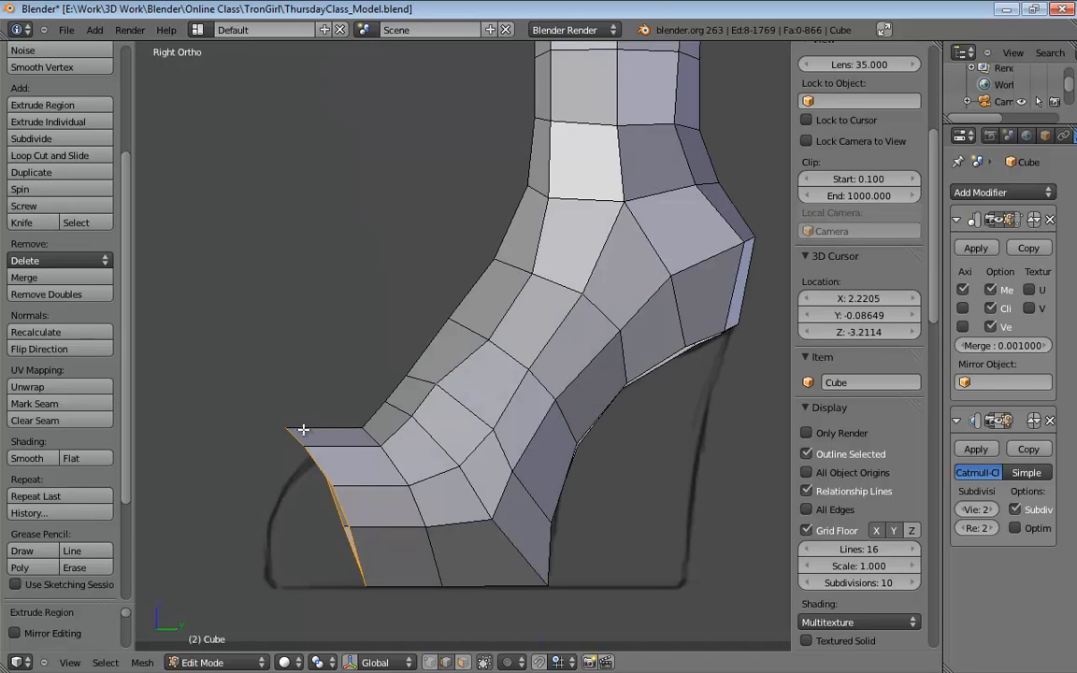
key("ctrl+Tab")
left_click(281, 410)
key("z")
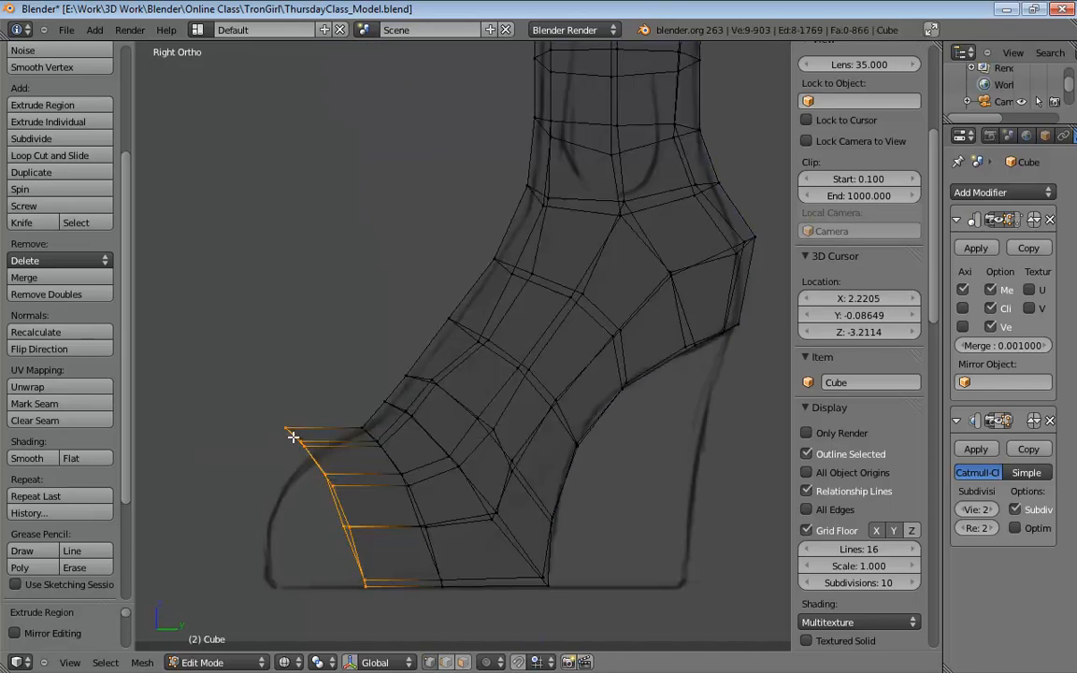
right_click(295, 432)
key("g")
left_click(336, 444)
right_click(308, 450)
key("g")
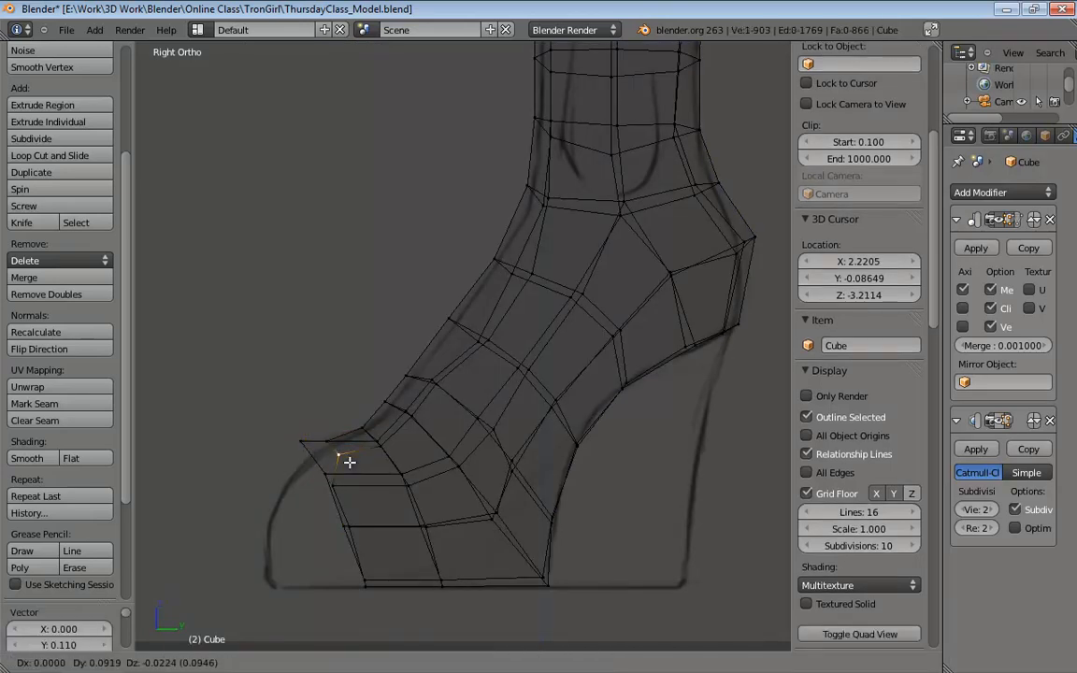
left_click(346, 461)
right_click(301, 444)
key("g")
left_click(342, 461)
Move the middle vertices of the extruded rim back so the front edge runs in a smooth, nearly vertical curve.
right_click(328, 474)
key("g")
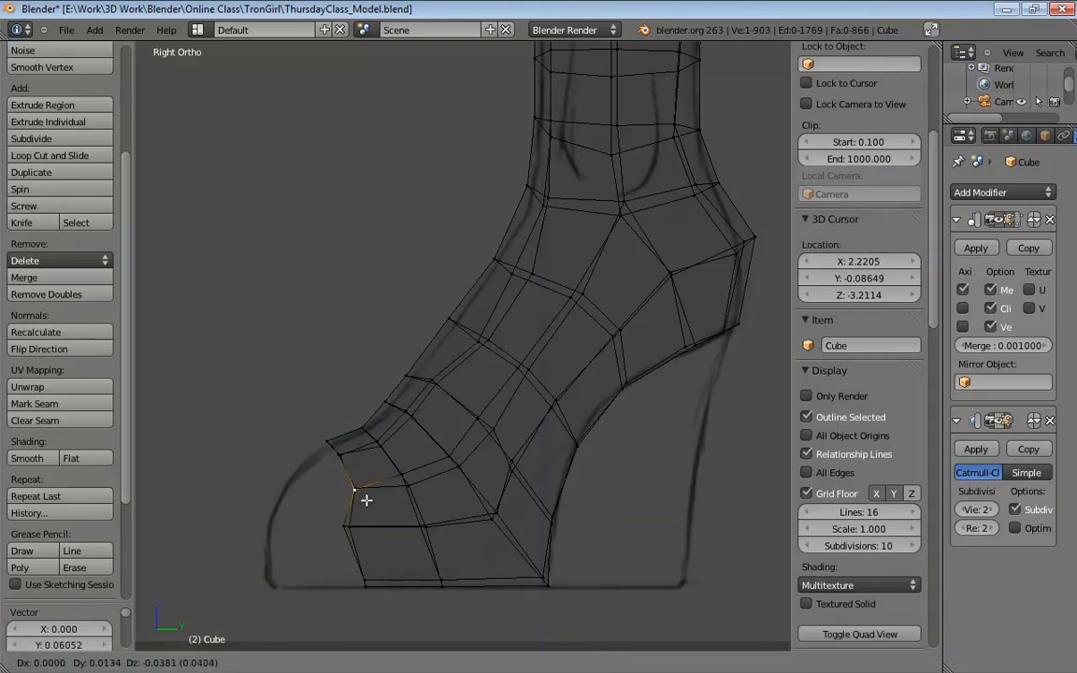
left_click(369, 500)
right_click(349, 527)
key("g")
left_click(365, 527)
right_click(345, 528)
key("g")
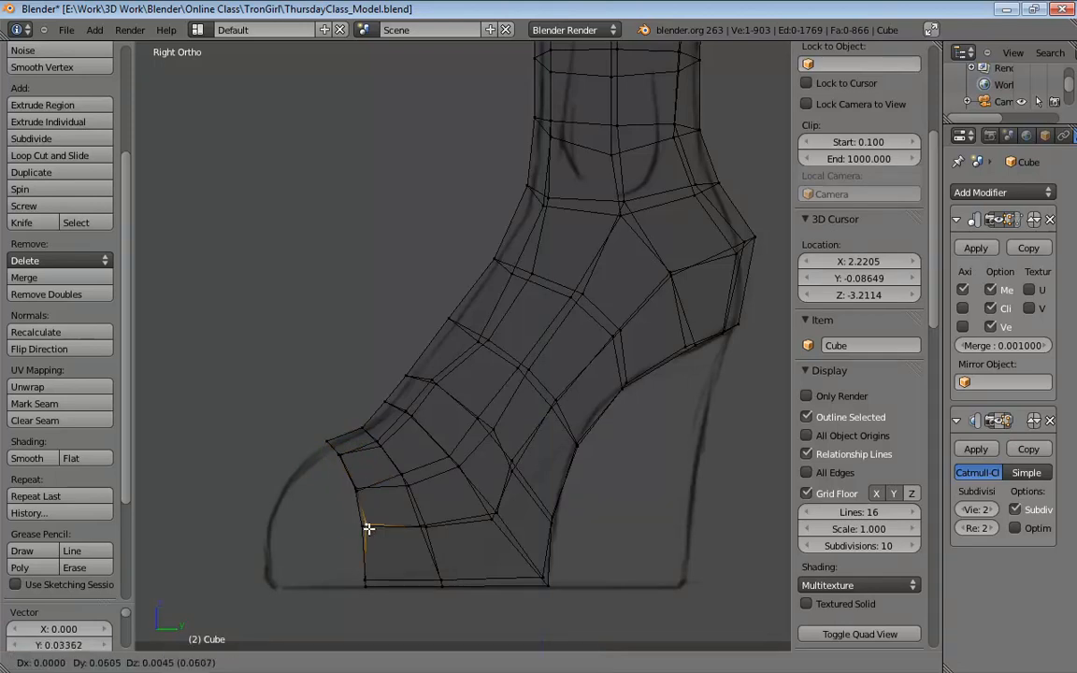
left_click(366, 528)
Fine-tune the extruded rim and align the foot's bottom vertices with the ground line of the reference sketch.
right_click(329, 448)
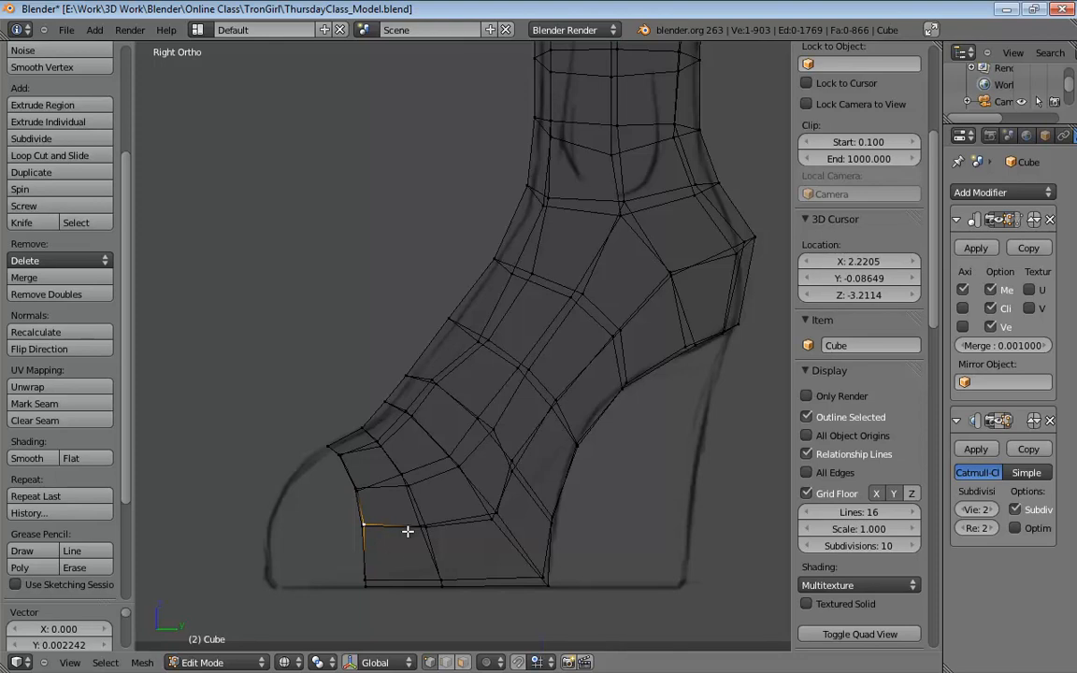
key("g")
left_click(365, 596)
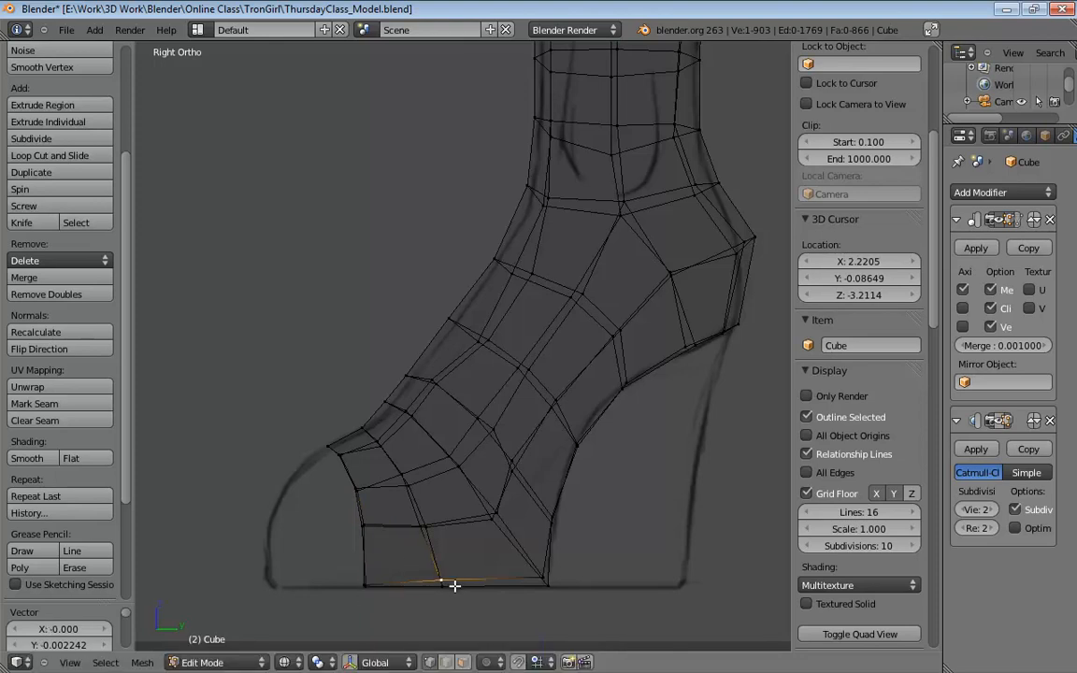
key("g")
left_click(455, 592)
right_click(539, 580)
key("g")
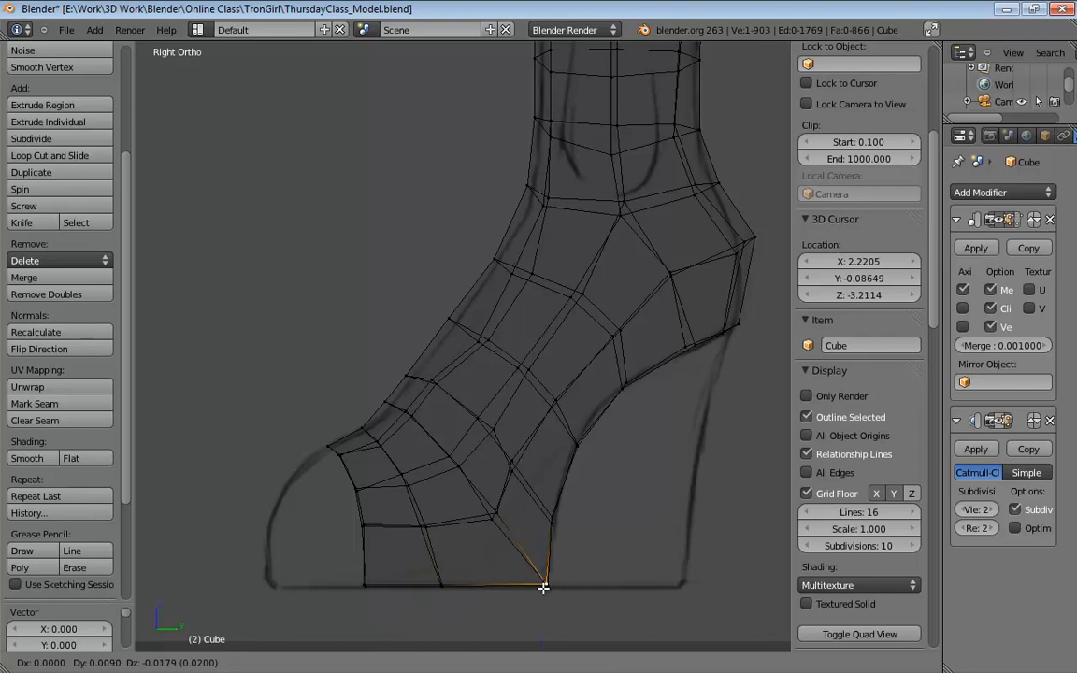
left_click(542, 590)
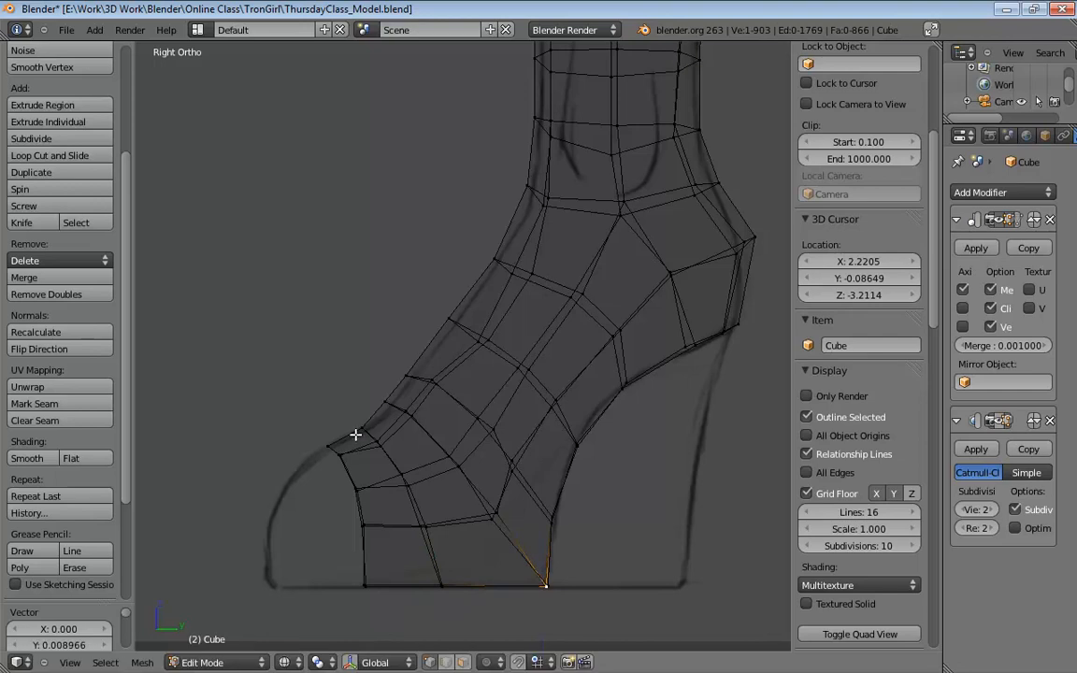
In front view, adjust the outer vertices of the rim and instep to follow the sloping outline of the reference.
middle_click_drag(382, 545, 603, 499)
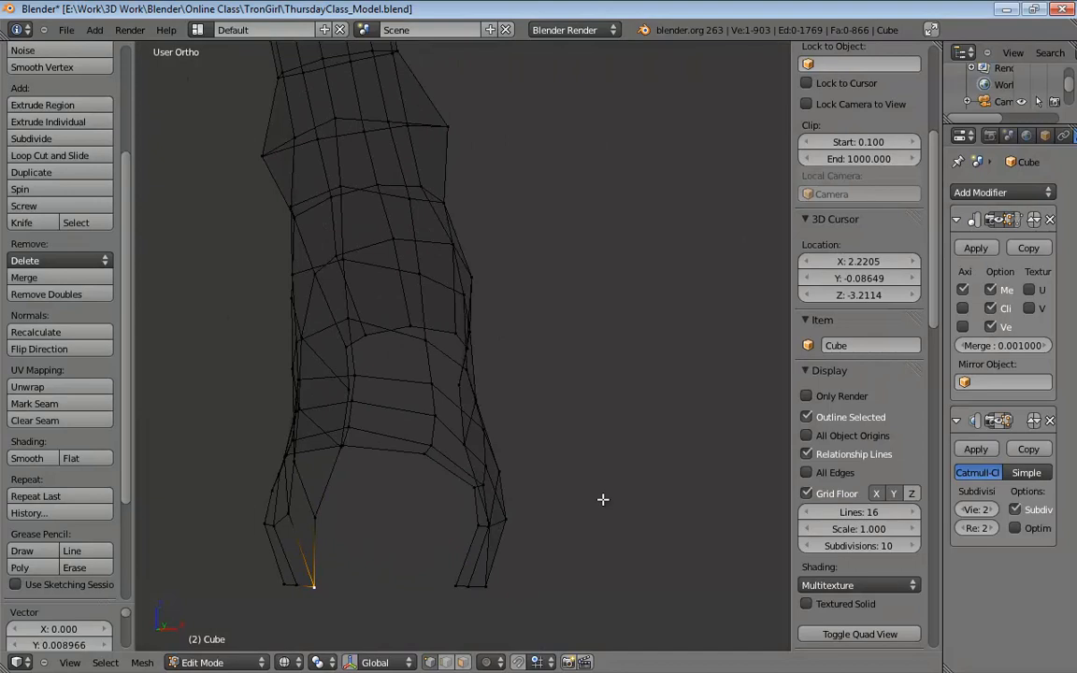
key("KP_3")
key("KP_1")
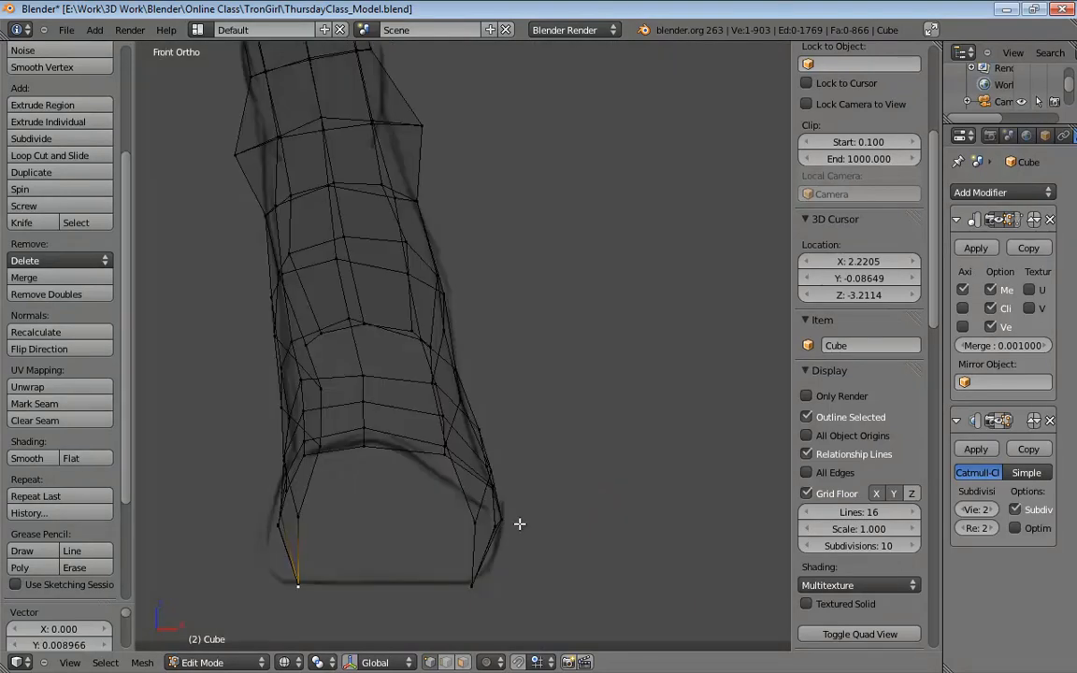
right_click(492, 521)
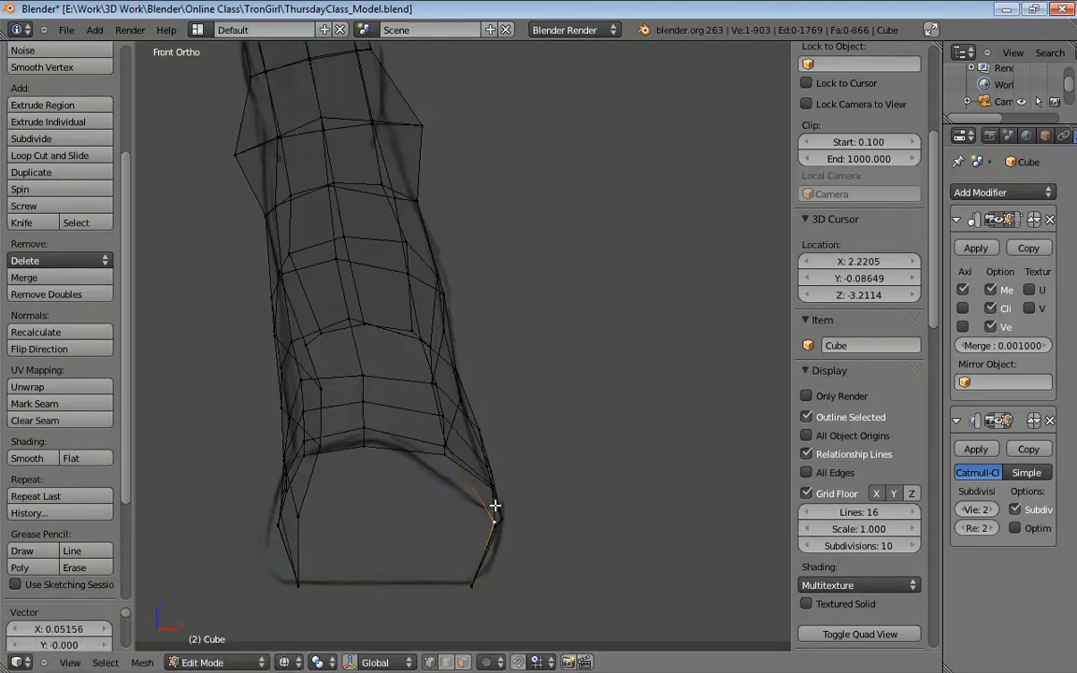
right_click(445, 460)
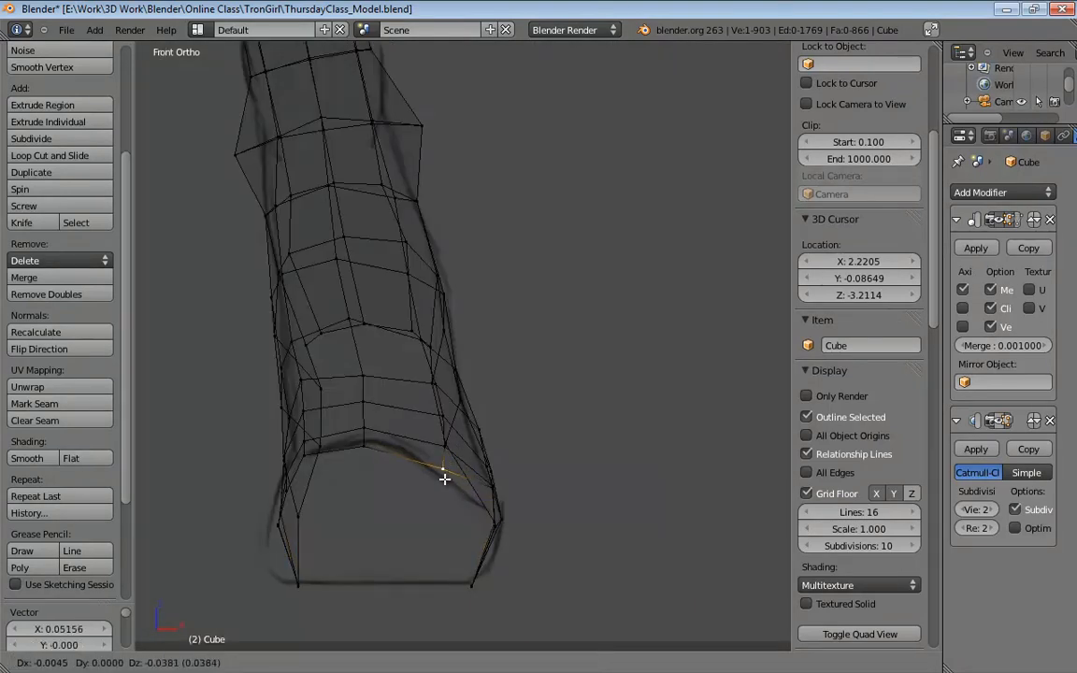
right_click(442, 447)
right_click(436, 411)
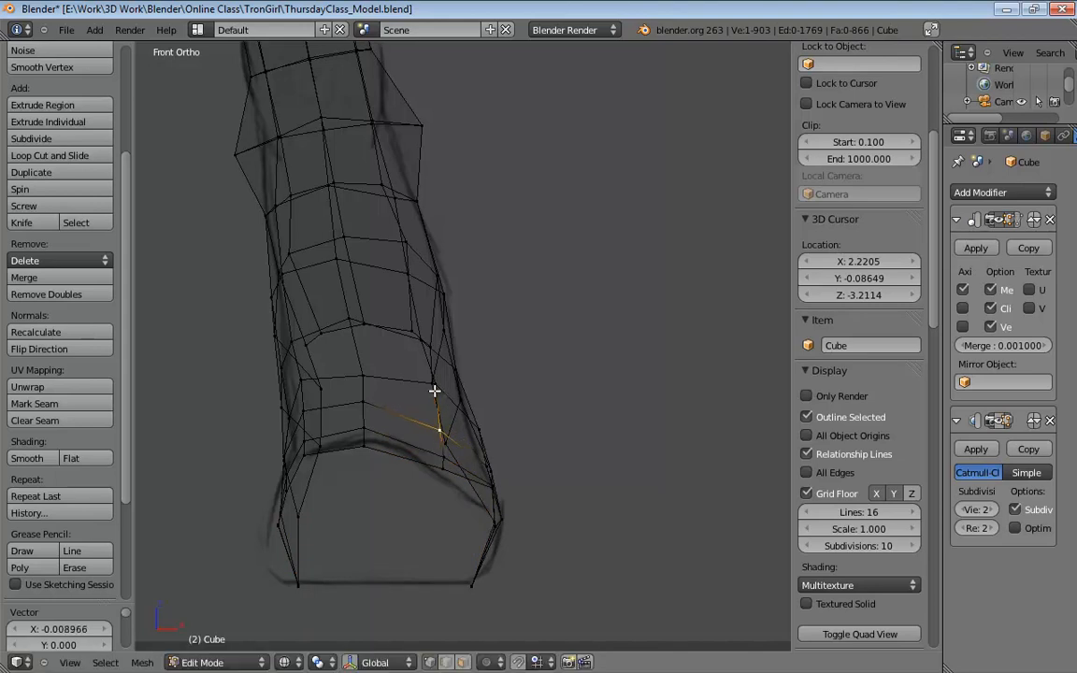
right_click(432, 407)
right_click(418, 344)
Lower the row of vertices along the outer side of the foot, just above the sole, and return to solid shading.
middle_click_drag(525, 354, 396, 517)
key("g")
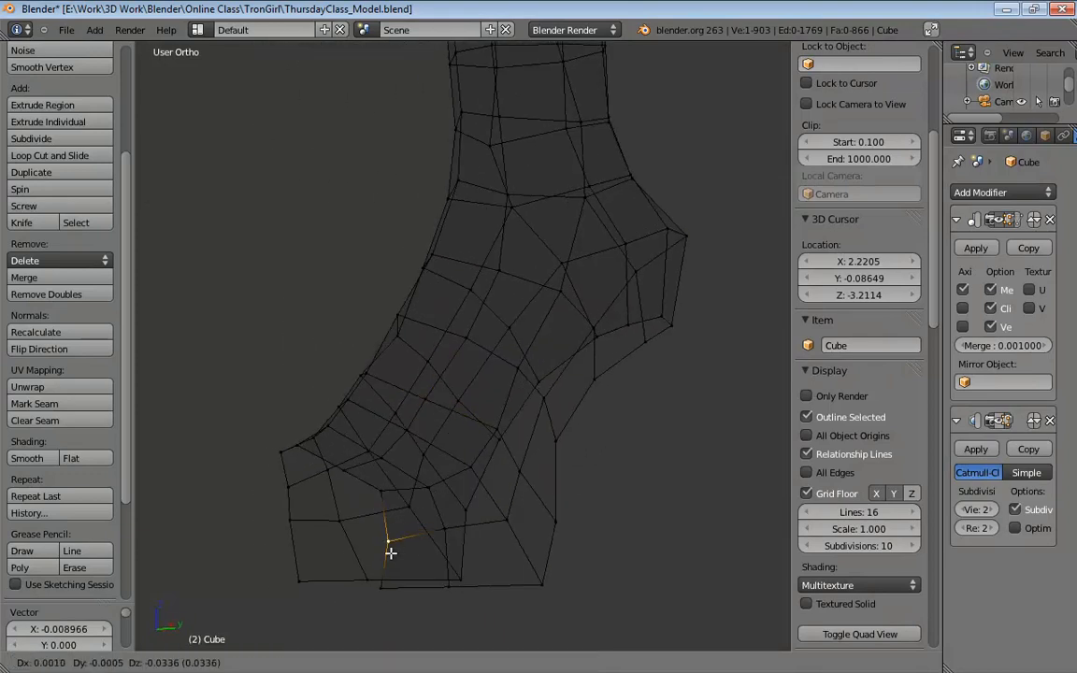
left_click(391, 553)
right_click(443, 529)
key("g")
left_click(445, 541)
key("z")
right_click(505, 521)
key("g")
left_click(522, 538)
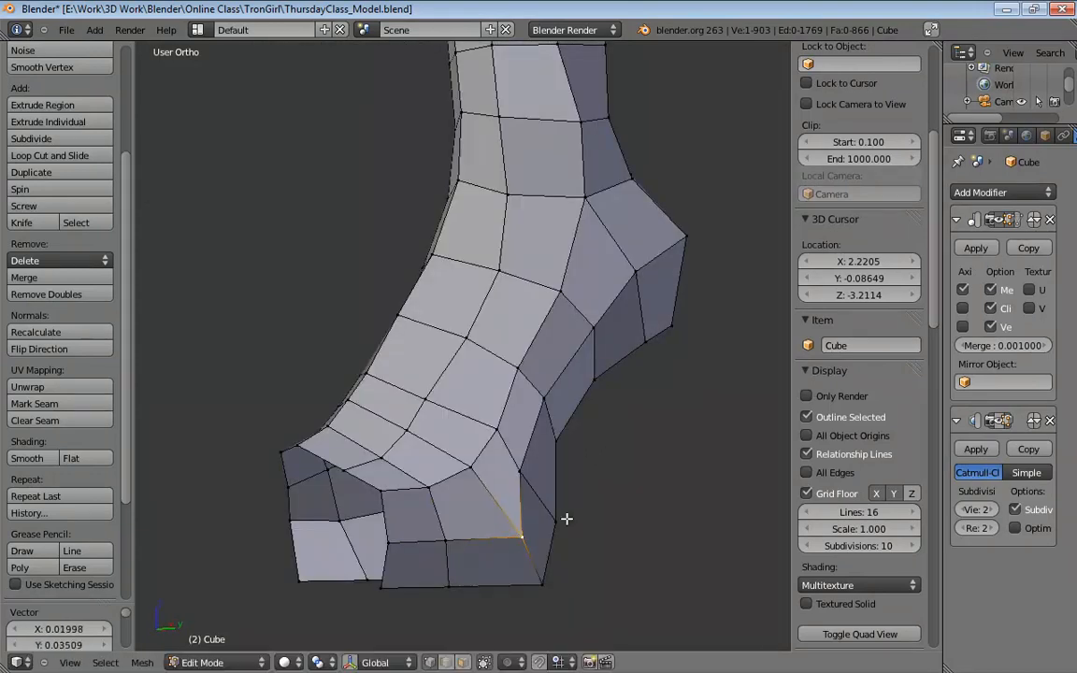
Lower the next row of vertices on the outer side of the foot, from the rim back to the ball.
middle_click_drag(566, 518, 374, 496)
right_click(511, 475)
key("g")
left_click(528, 491)
right_click_drag(374, 497, 432, 508)
right_click_drag(470, 472, 483, 488)
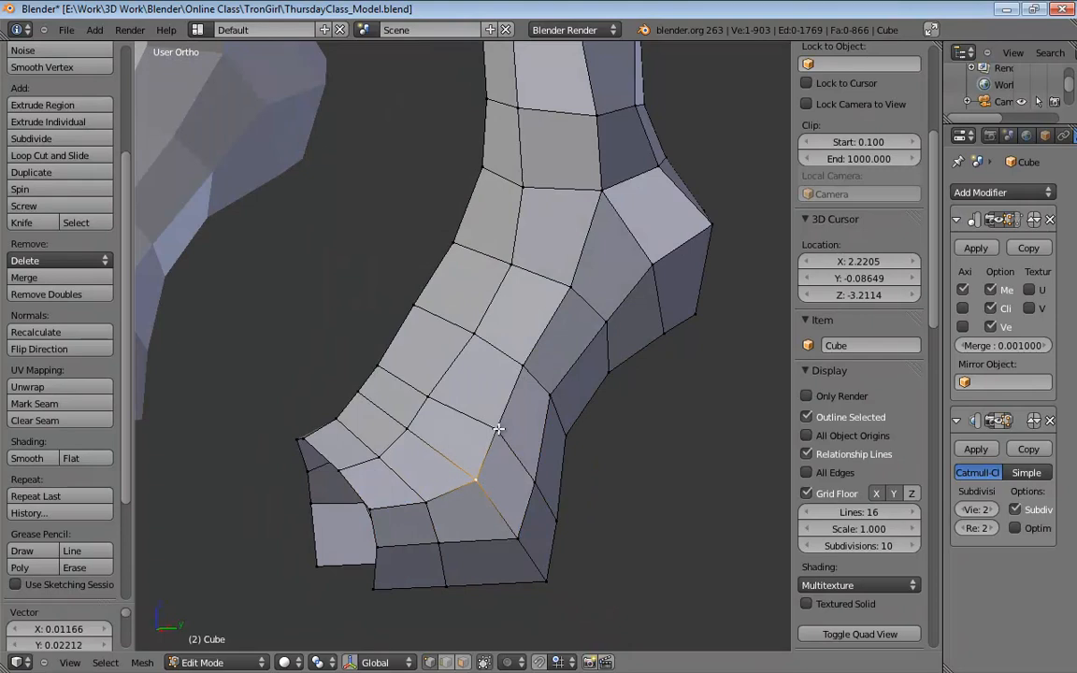
Raise the vertices across the top of the forefoot slightly and nudge the inner instep vertices outward to smooth the shape.
middle_click_drag(499, 451, 367, 404)
right_click_drag(365, 406, 356, 383)
right_click_drag(433, 402, 430, 384)
middle_click_drag(367, 418, 289, 420)
right_click(284, 420)
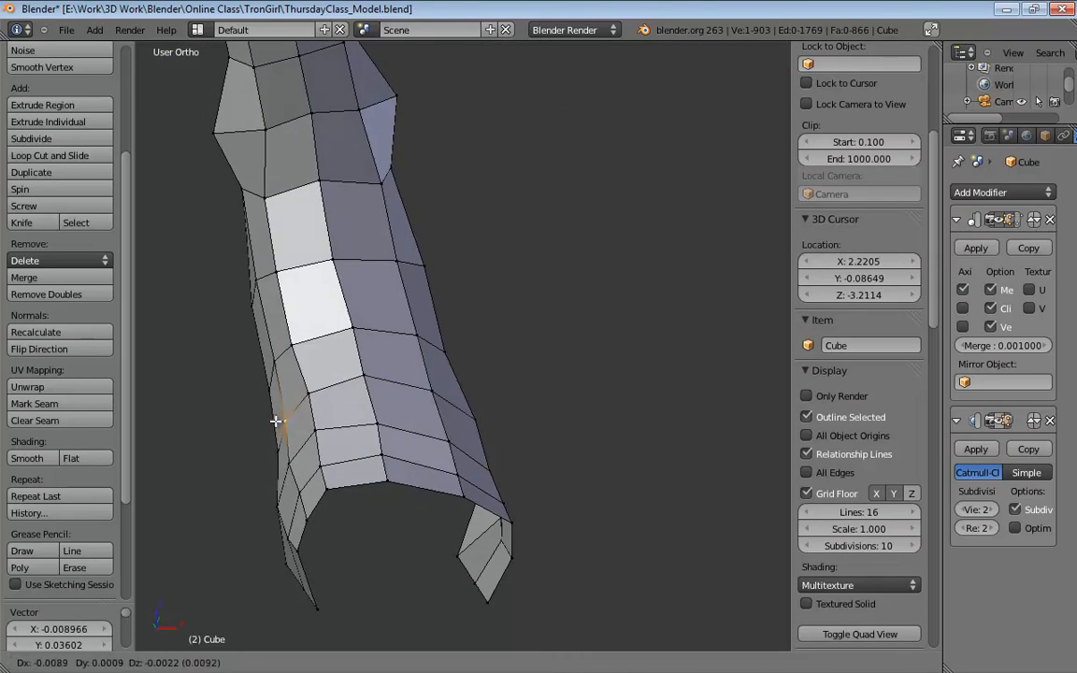
right_click(294, 342)
Select the two opposite bottom edges of the front opening and fill a face between them.
middle_click_drag(293, 338, 532, 363)
key("ctrl+Tab")
key("2")
right_click(357, 514, "alt")
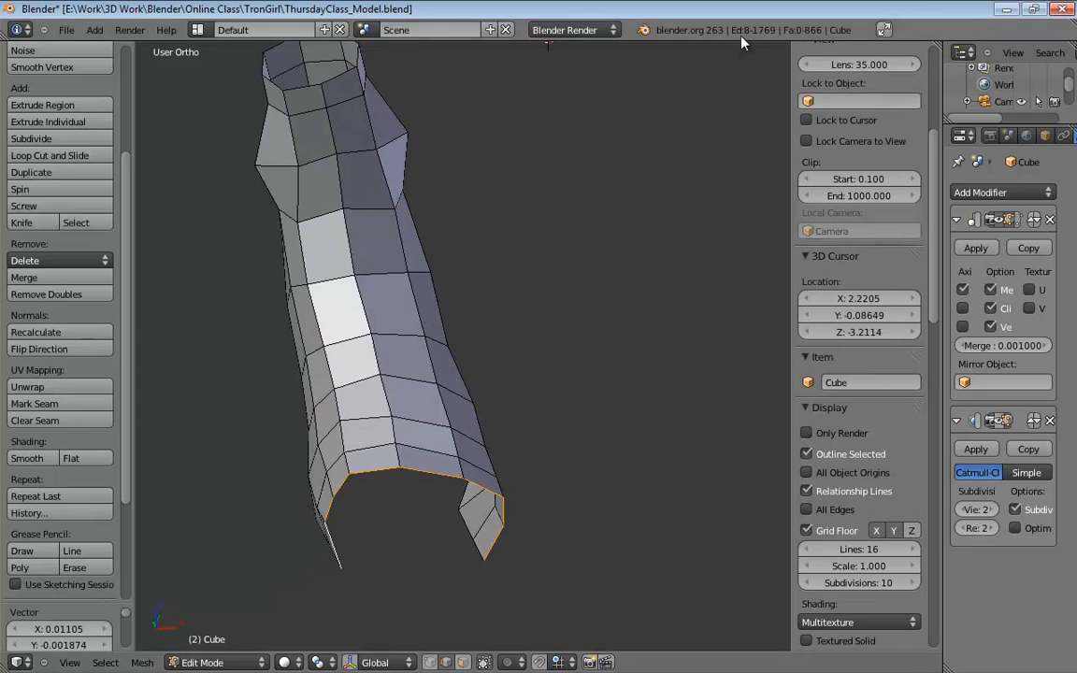
middle_click_drag(531, 425, 384, 529)
right_click(364, 507)
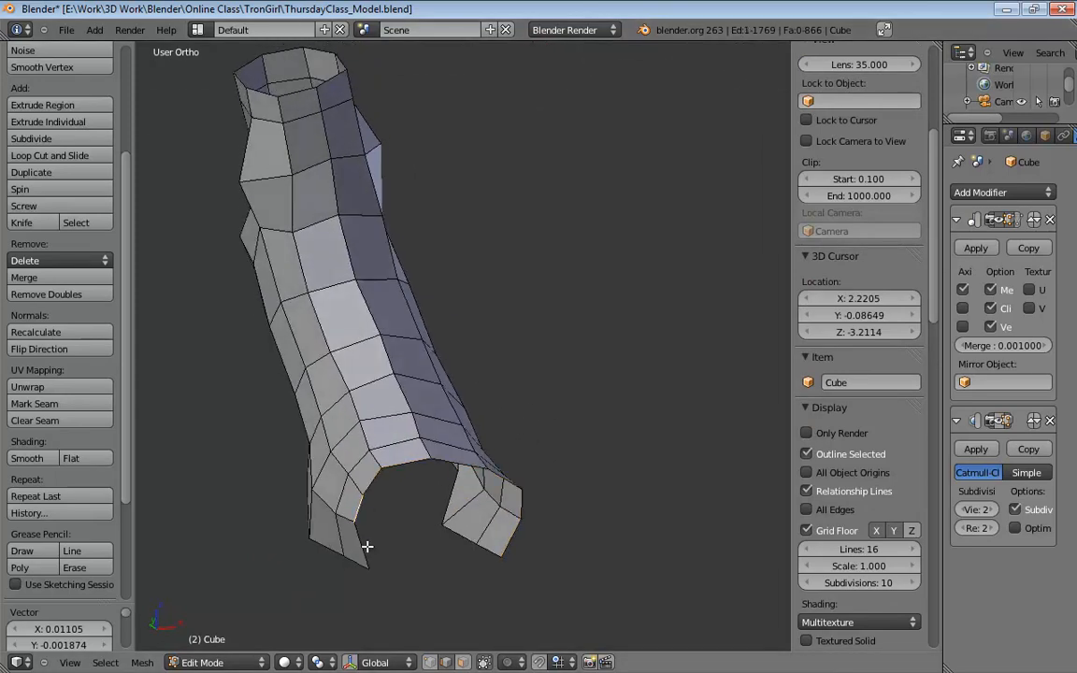
middle_click_drag(496, 558, 478, 542)
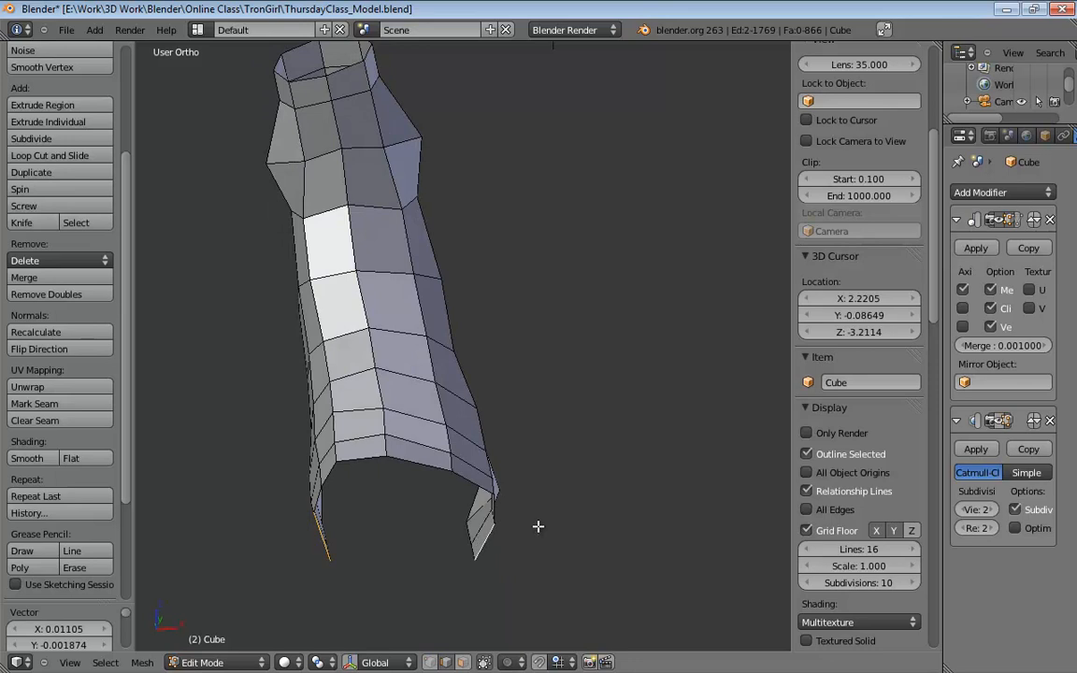
middle_click_drag(537, 526, 572, 507)
key("f")
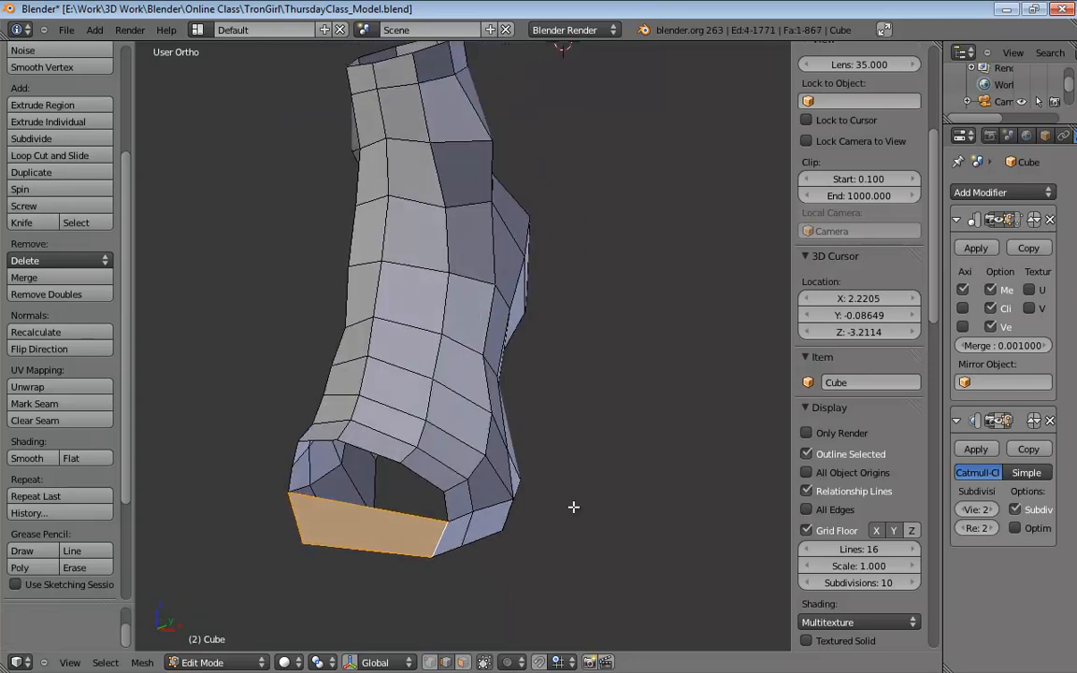
Start the Screencast Keys display in the viewport.
scroll(914, 502, "down", 20)
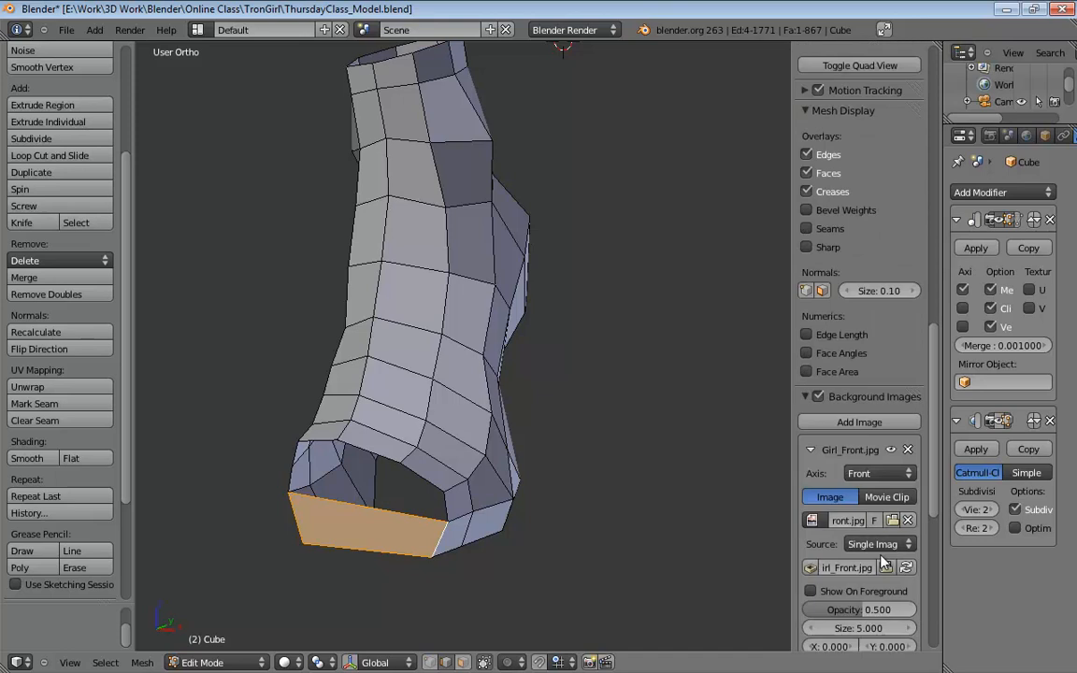
scroll(872, 572, "down", 8)
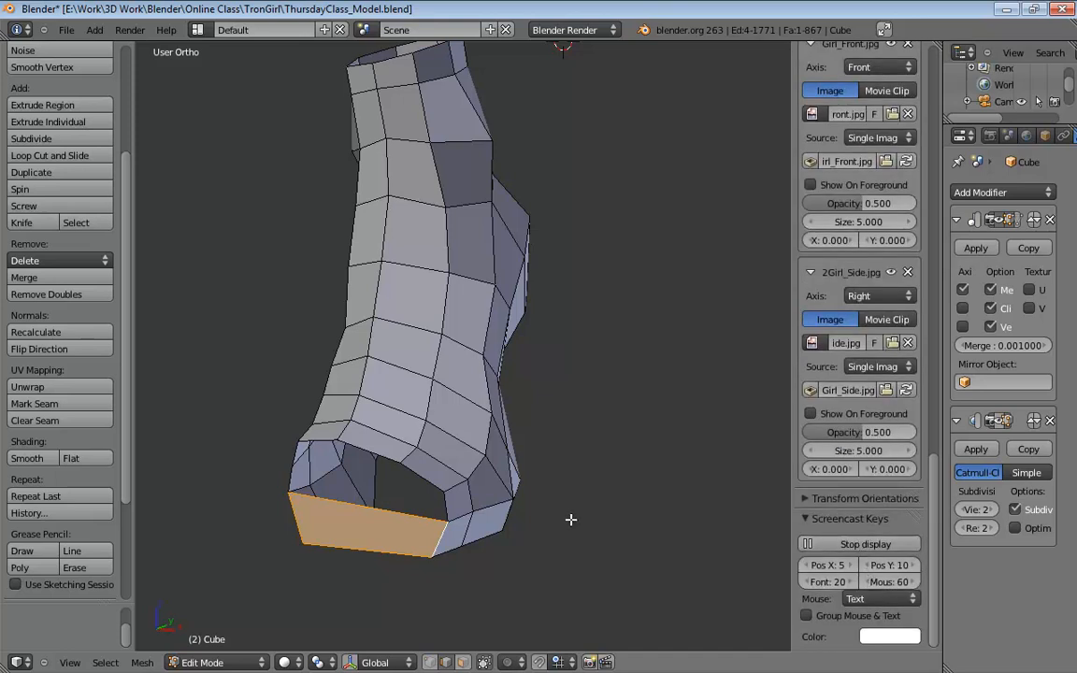
Select the next pair of opposite side edges of the front opening and fill a second face above the first one.
middle_click_drag(570, 519, 527, 516)
left_click(337, 509)
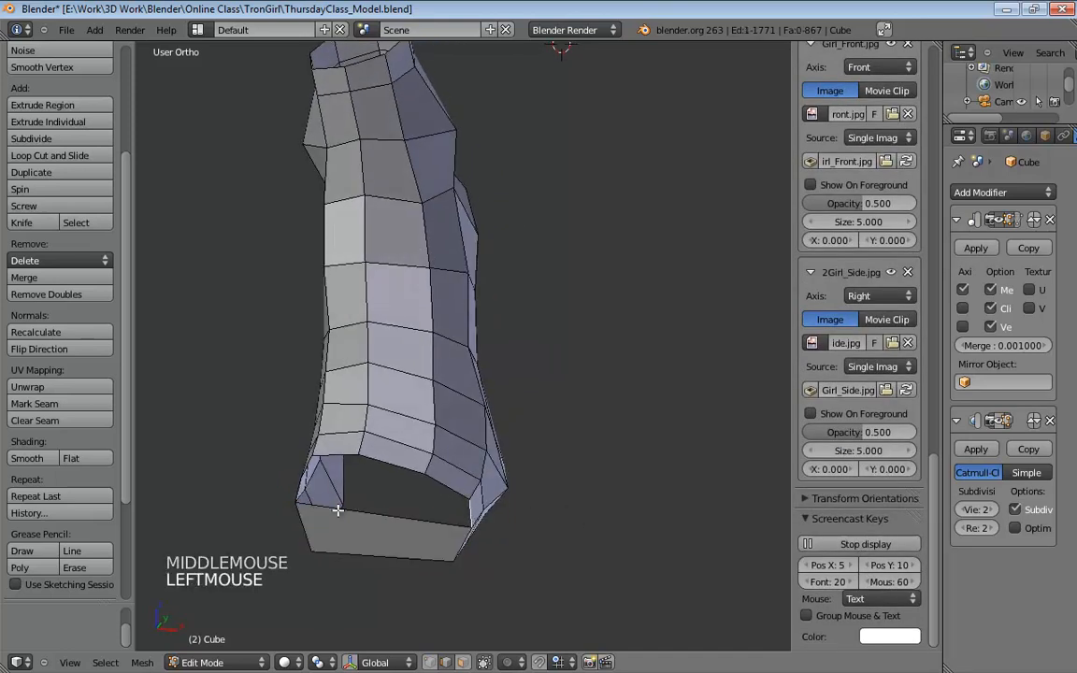
left_click(384, 488, "shift")
middle_click_drag(384, 488, 512, 464)
key("f")
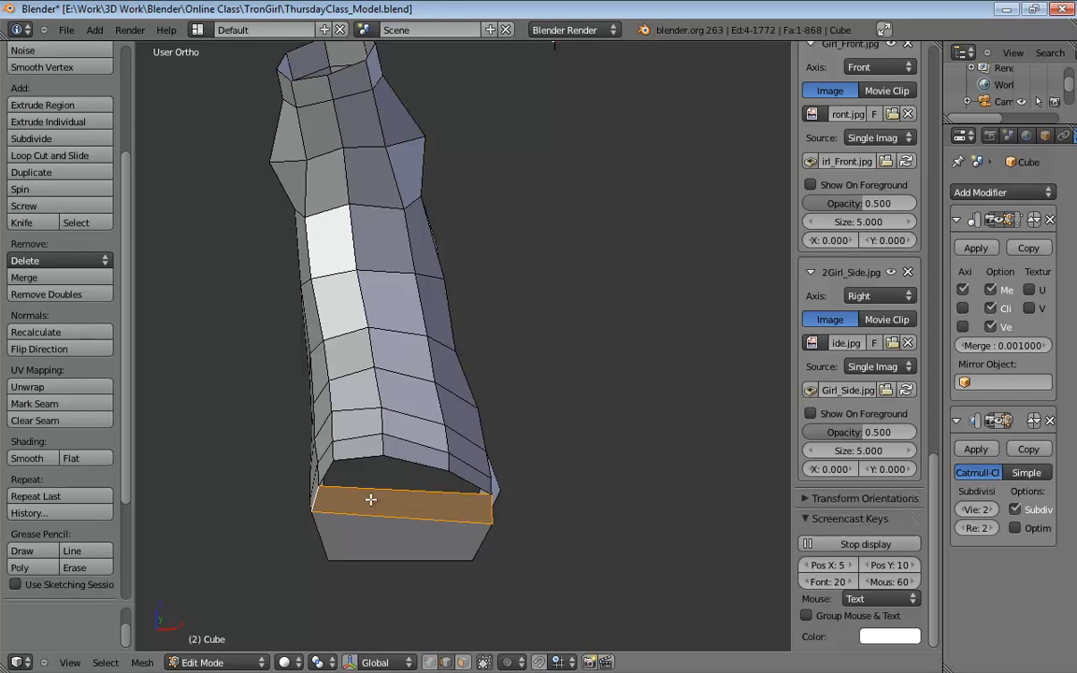
Extrude the two top edges of the toe opening into a short flap and position it over the front faces.
middle_click_drag(384, 489, 407, 500)
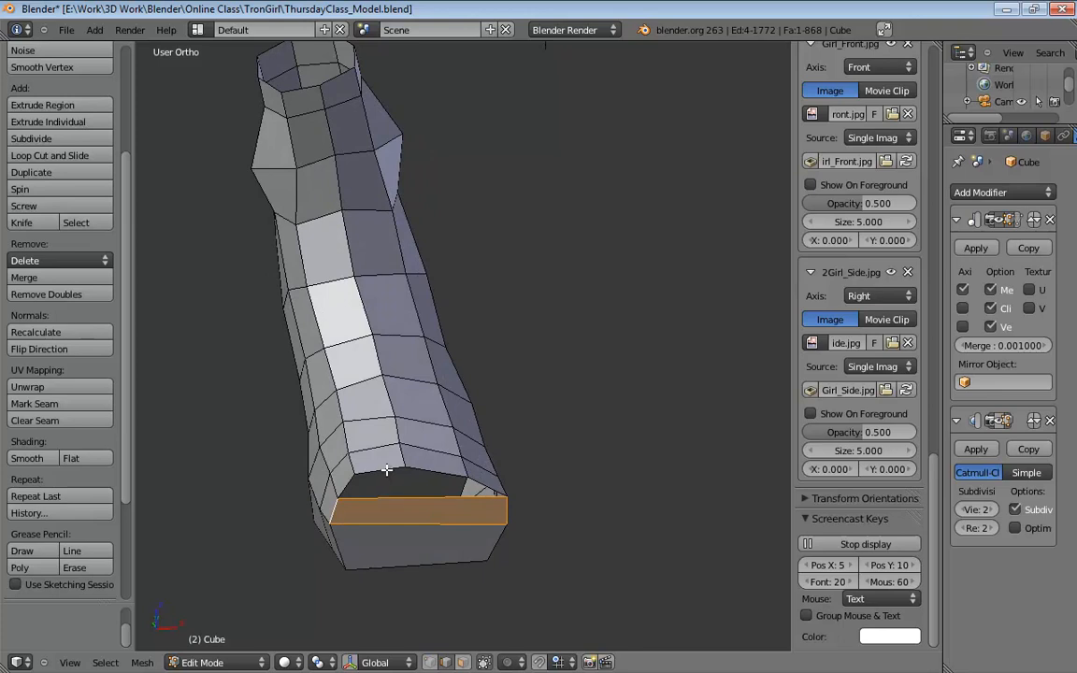
left_click(386, 469)
left_click(434, 473, "shift")
middle_click_drag(494, 474, 516, 513)
key("e")
key("e")
key("e")
left_click(516, 545)
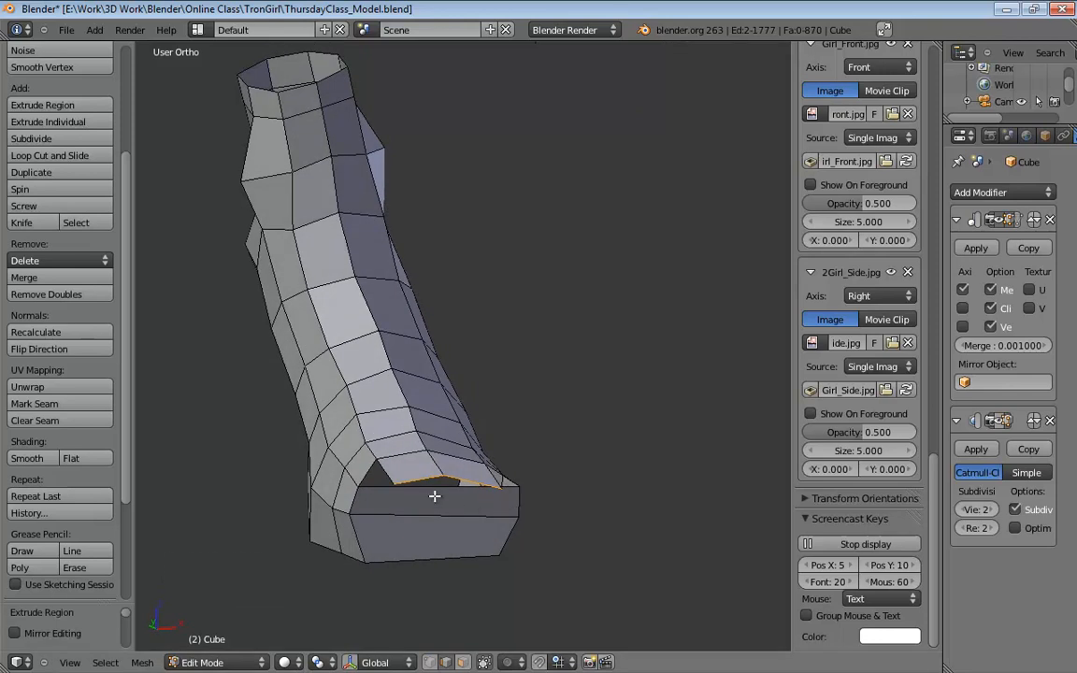
middle_click_drag(448, 508, 460, 475)
key("g")
left_click(370, 539)
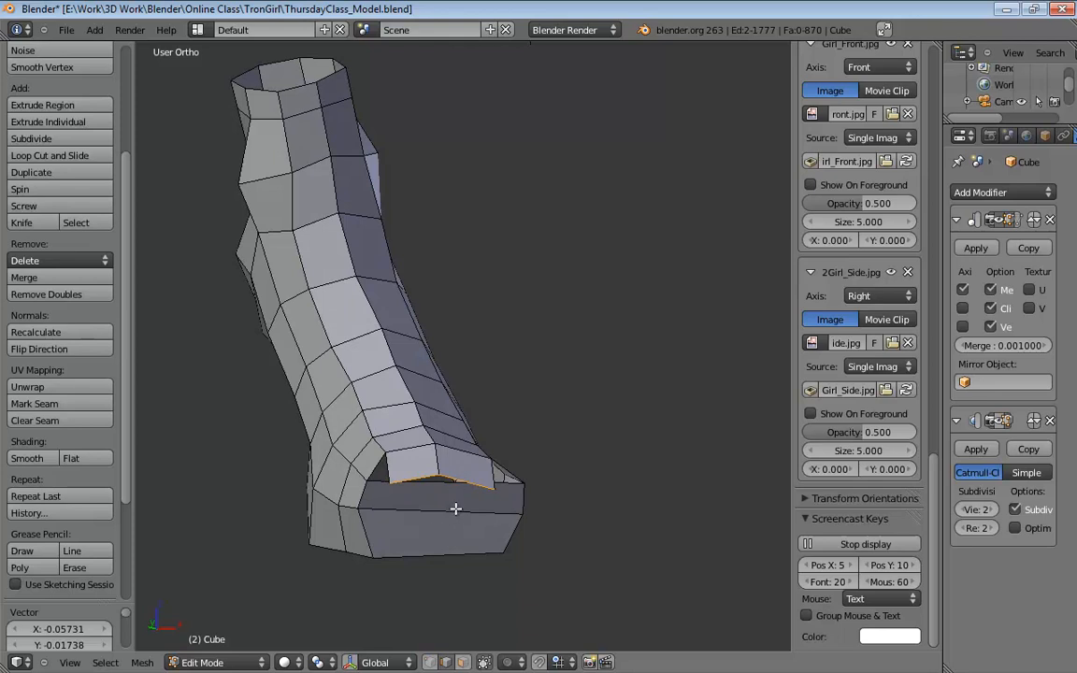
Add three vertical loop cuts across the two front toe faces and move the middle section forward.
middle_click_drag(450, 511, 418, 519)
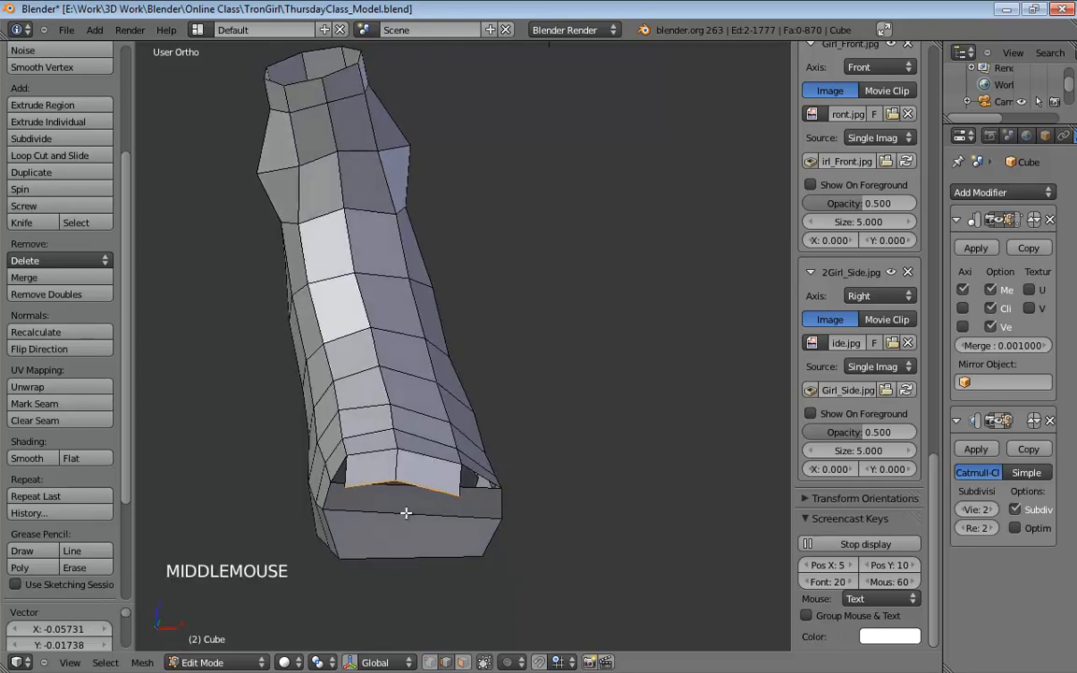
key("ctrl+r")
scroll(406, 514, "up", 1)
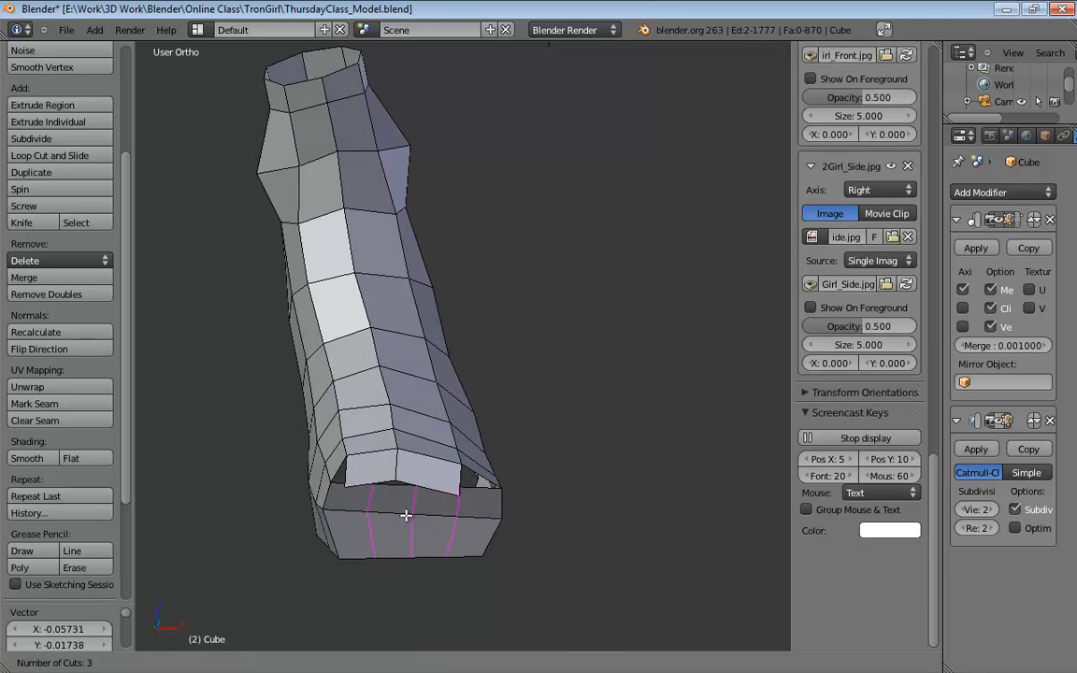
left_click(405, 515)
middle_click_drag(456, 523, 562, 543)
key("g")
left_click(571, 541)
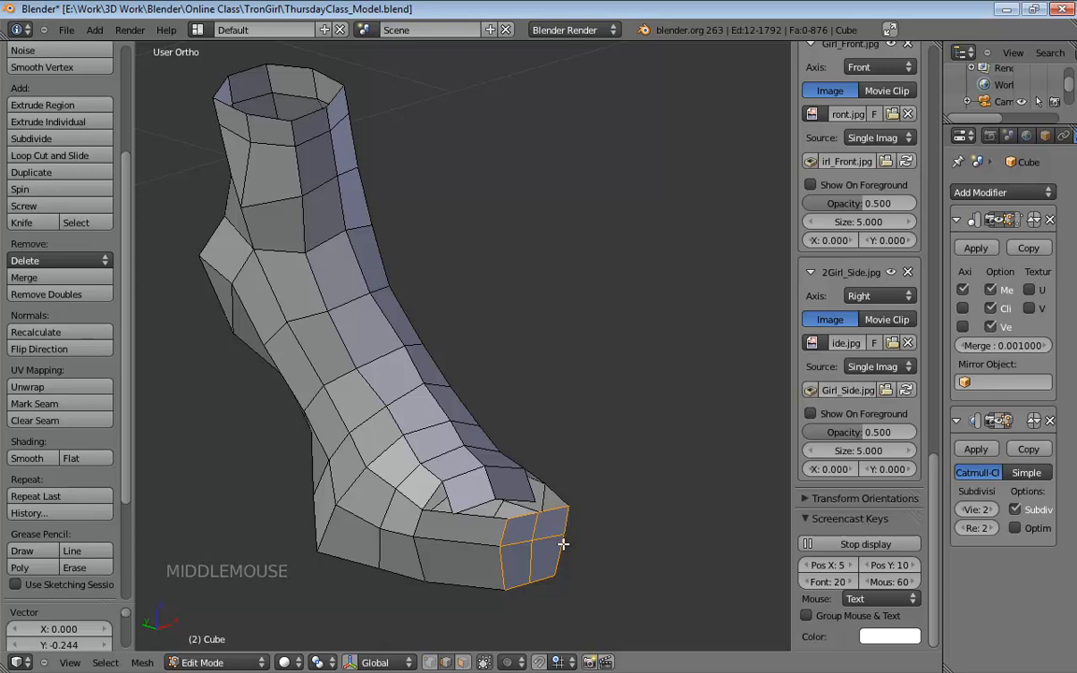
Switch to vertex selection and reposition the outer front corner vertices and the flap's outer corner to round the toe.
middle_click_drag(561, 545, 396, 529)
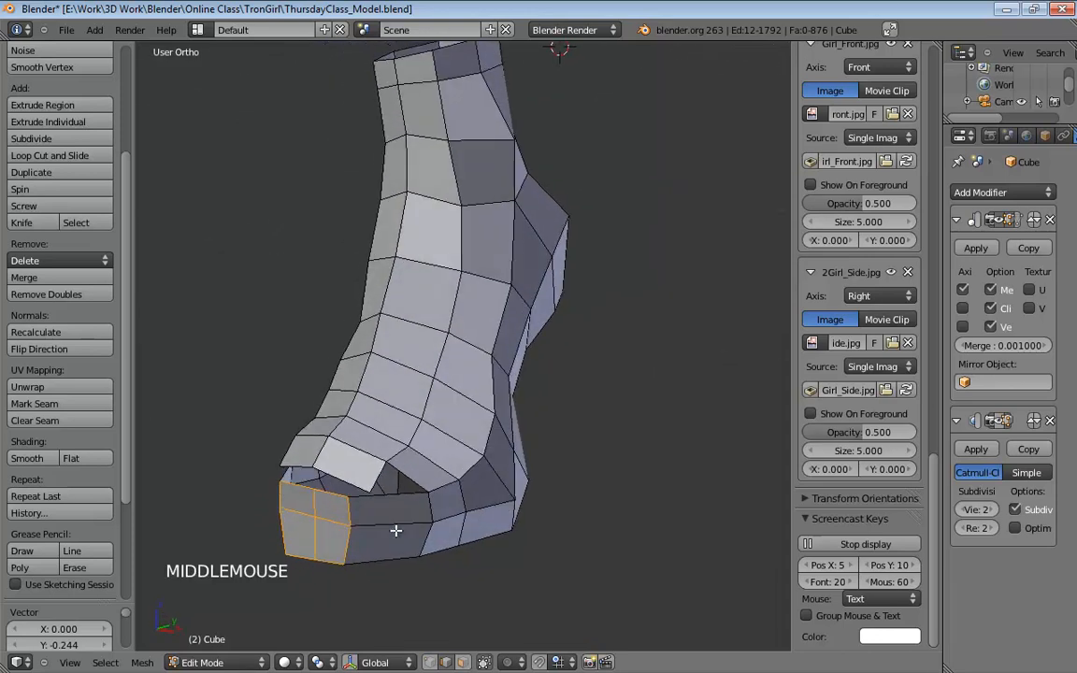
middle_click_drag(362, 493, 352, 532)
key("ctrl+Tab")
left_click(359, 477)
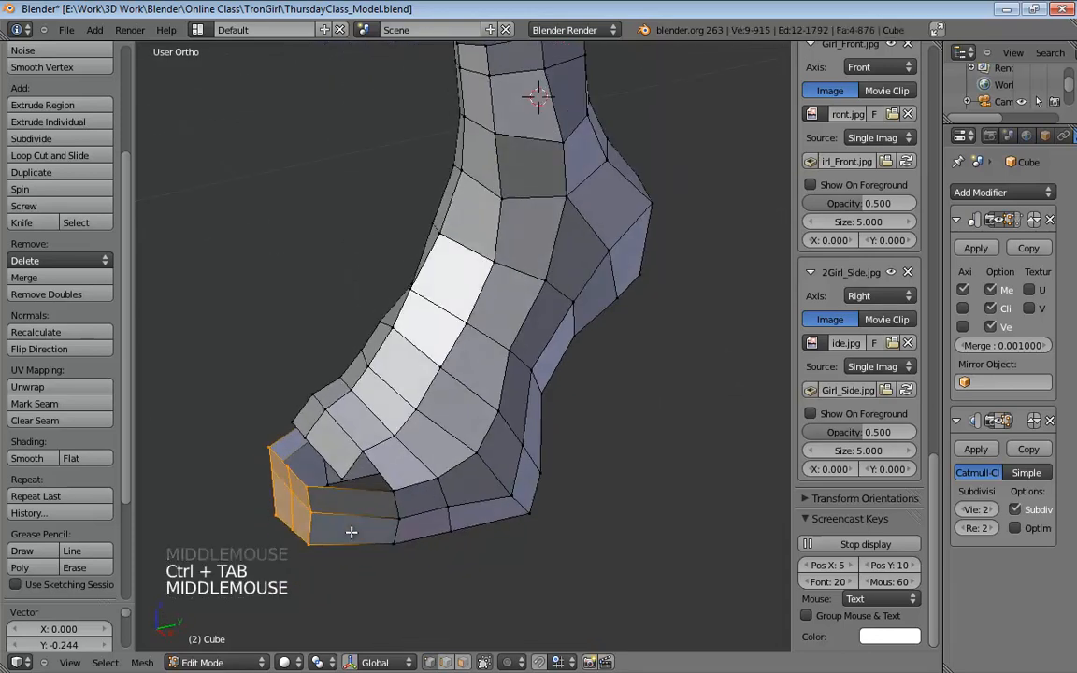
left_click(349, 488)
left_click(324, 509)
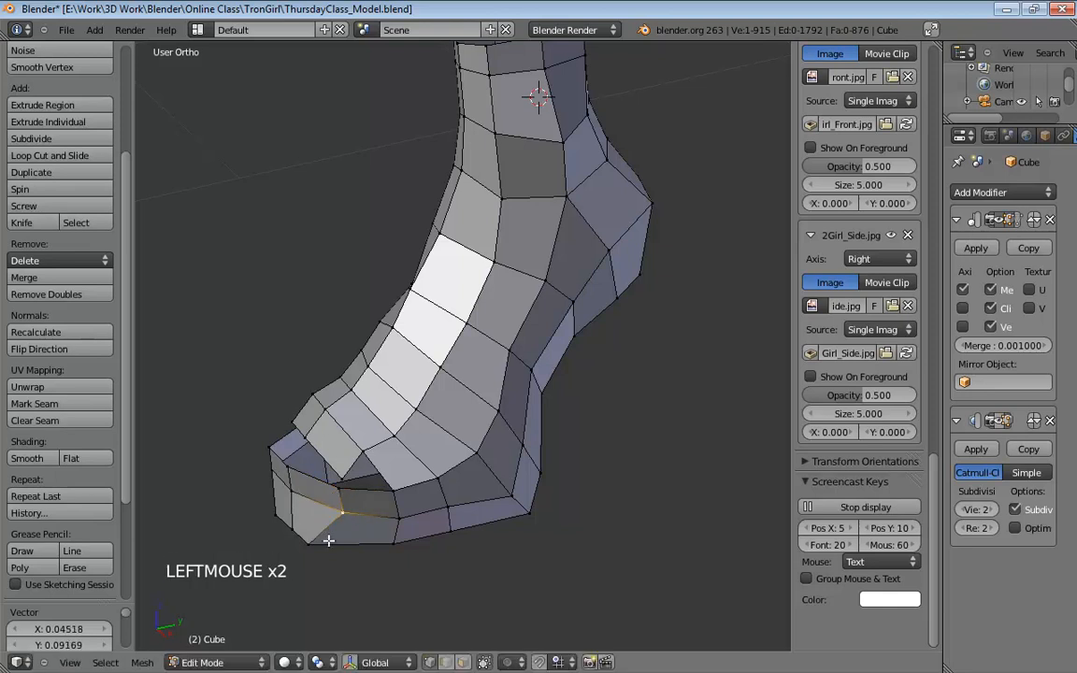
mouse_move(326, 544)
left_mouse_down()
mouse_move(353, 546)
mouse_move(329, 516)
mouse_move(342, 548)
left_mouse_up()
left_click_drag(342, 480, 336, 458)
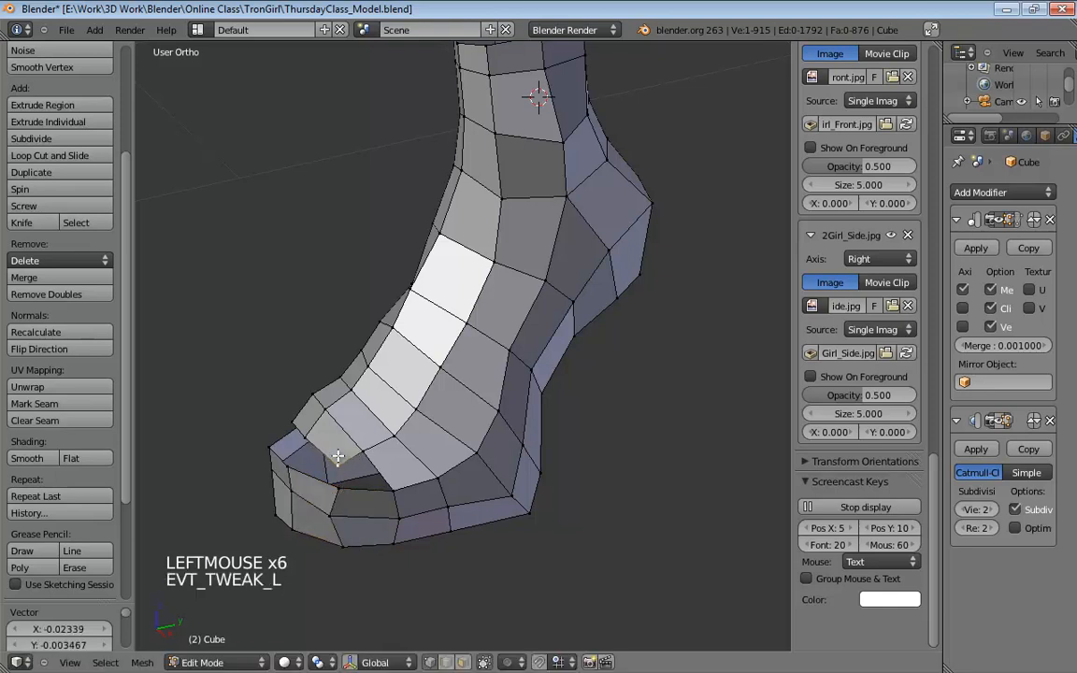
In the right side view with wireframe shading, align the flap and front toe vertices with the reference sketch.
middle_click_drag(337, 456, 348, 419)
key("KP_3")
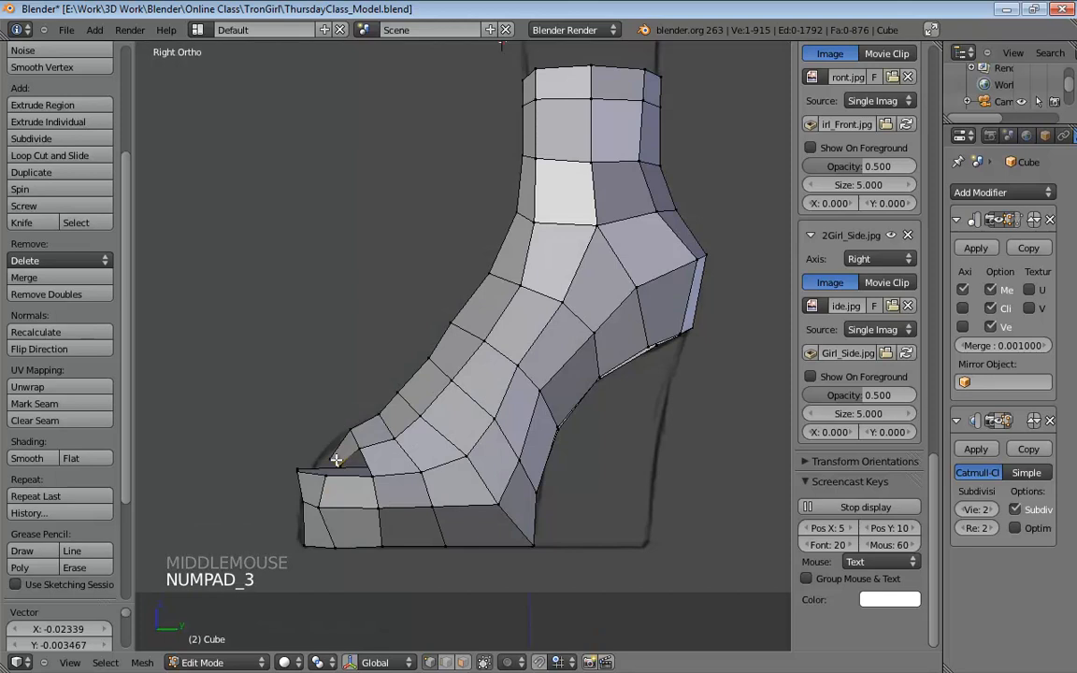
mouse_move(336, 458)
left_mouse_down()
mouse_move(324, 439)
mouse_move(342, 444)
mouse_move(333, 507)
mouse_move(305, 471)
mouse_move(321, 467)
left_mouse_up()
key("z")
left_click(302, 503)
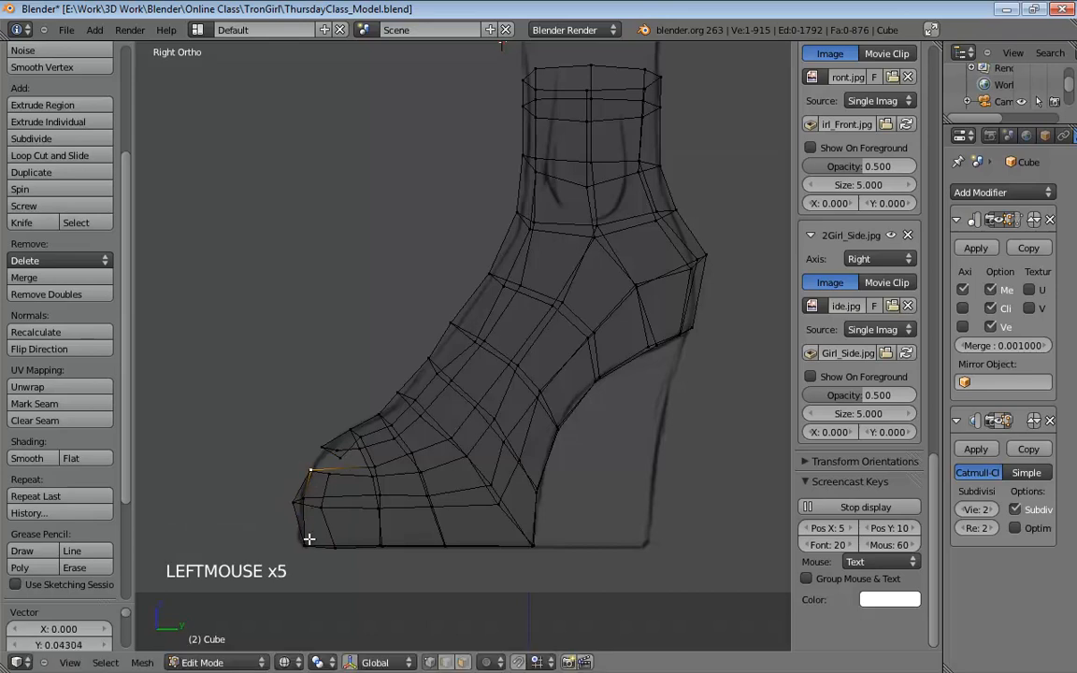
left_click_drag(309, 541, 318, 542)
left_click_drag(298, 498, 299, 499)
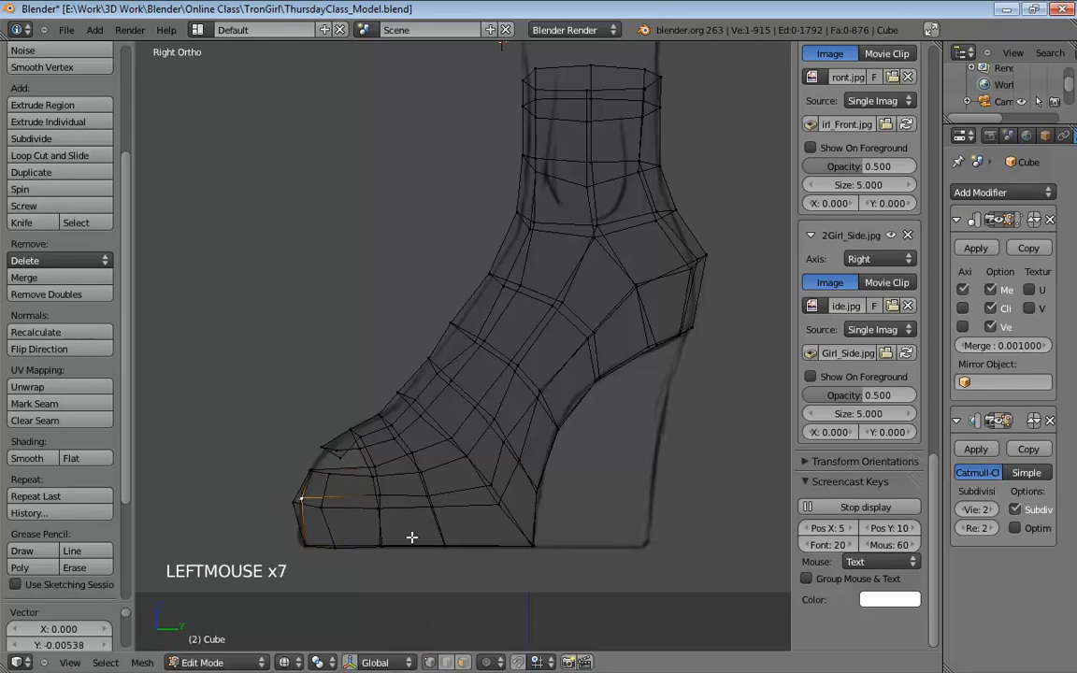
Round the inner side of the toe by moving its front vertices and the flap's corner vertices, seen from above.
middle_click_drag(411, 538, 492, 563)
left_click_drag(478, 564, 426, 584)
left_click_drag(488, 618, 437, 606)
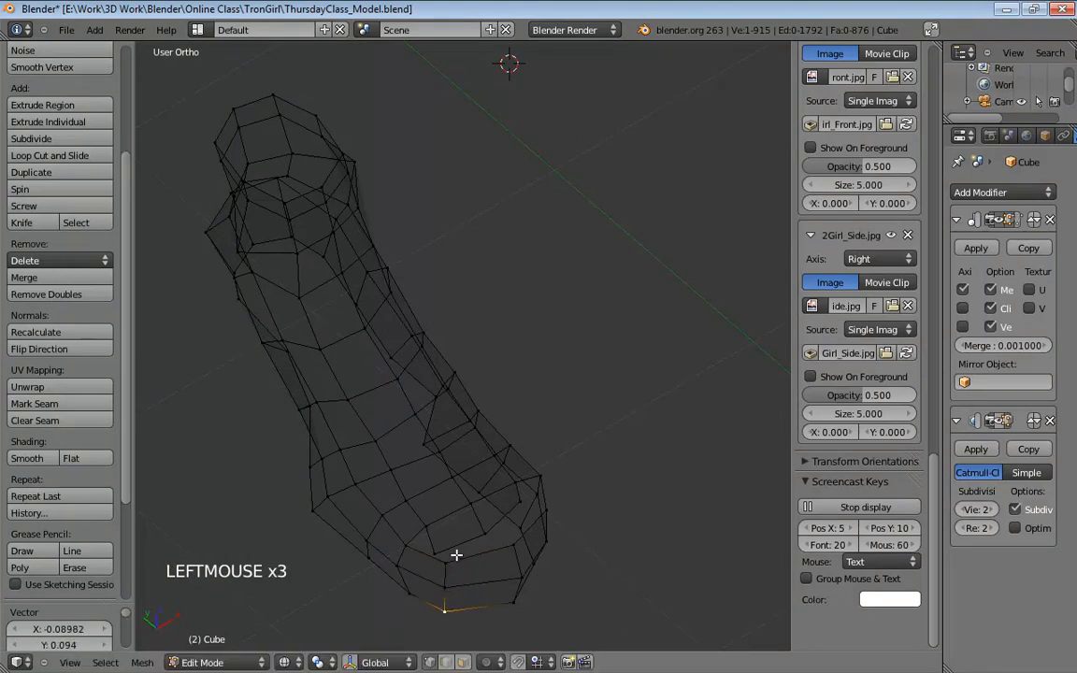
left_click_drag(451, 557, 451, 547)
middle_click_drag(485, 538, 448, 552)
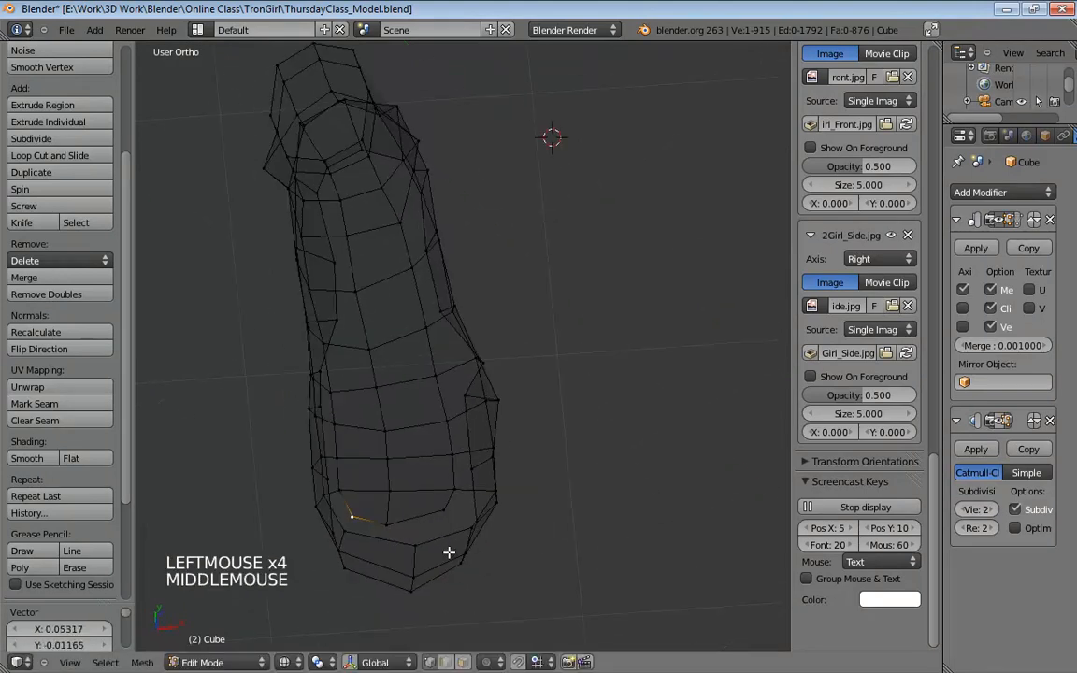
left_click(442, 506)
Return to solid shading and adjust the vertices along the flap's front edge into an even curve.
middle_click_drag(442, 505, 462, 377)
key("z")
scroll(452, 417, "up", 3)
left_click_drag(391, 449, 405, 435)
left_click_drag(330, 452, 339, 439)
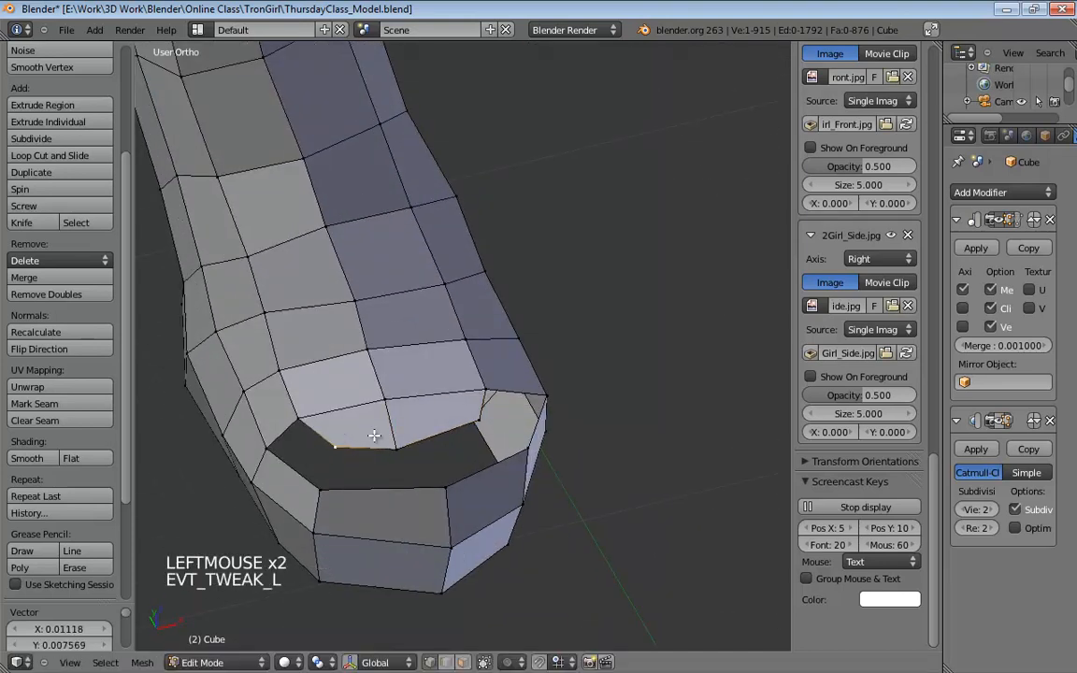
left_click(478, 417)
Switch to edge selection and fill two faces between the flap and the toe rim, starting at the inner side.
middle_click_drag(427, 404, 501, 425)
key("ctrl+Tab")
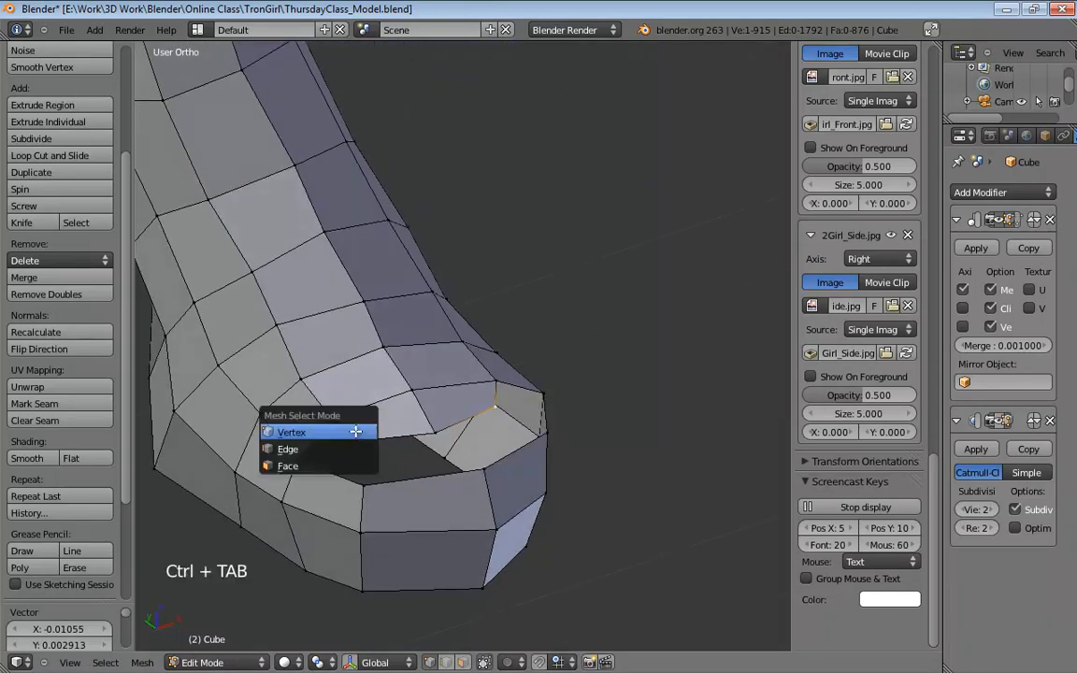
left_click(348, 445)
left_click(337, 475, "shift")
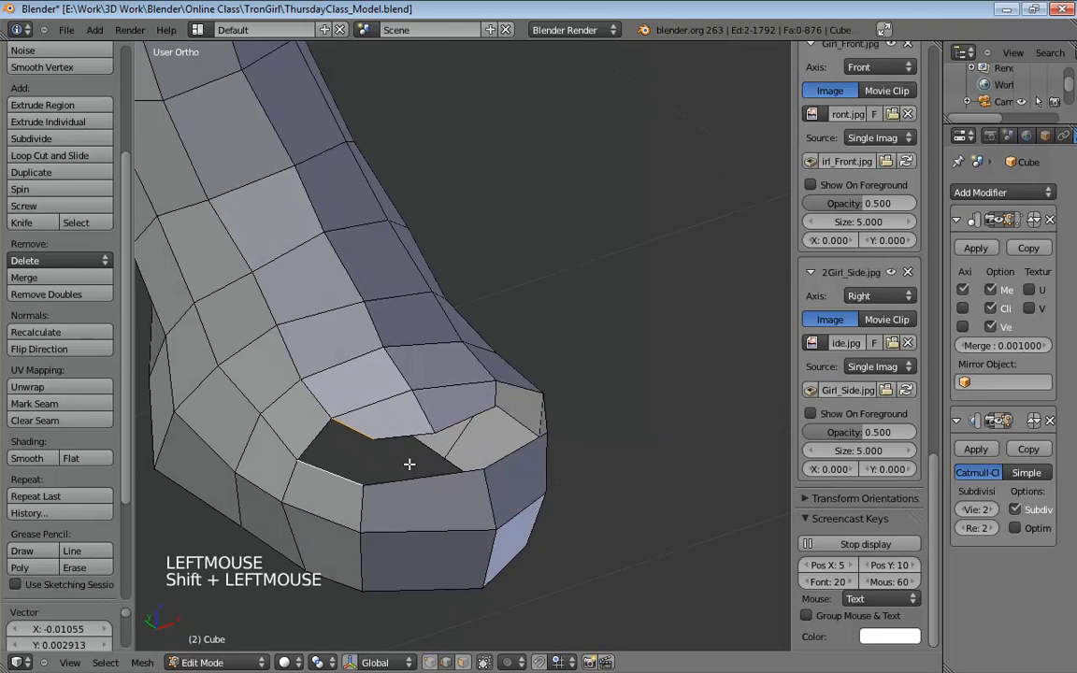
key("f")
left_click(397, 439)
left_click(405, 477, "shift")
middle_click_drag(405, 477, 416, 425)
key("f")
Fill the remaining two gaps between the flap and the toe rim on the outer side to close the toe.
left_click(422, 448)
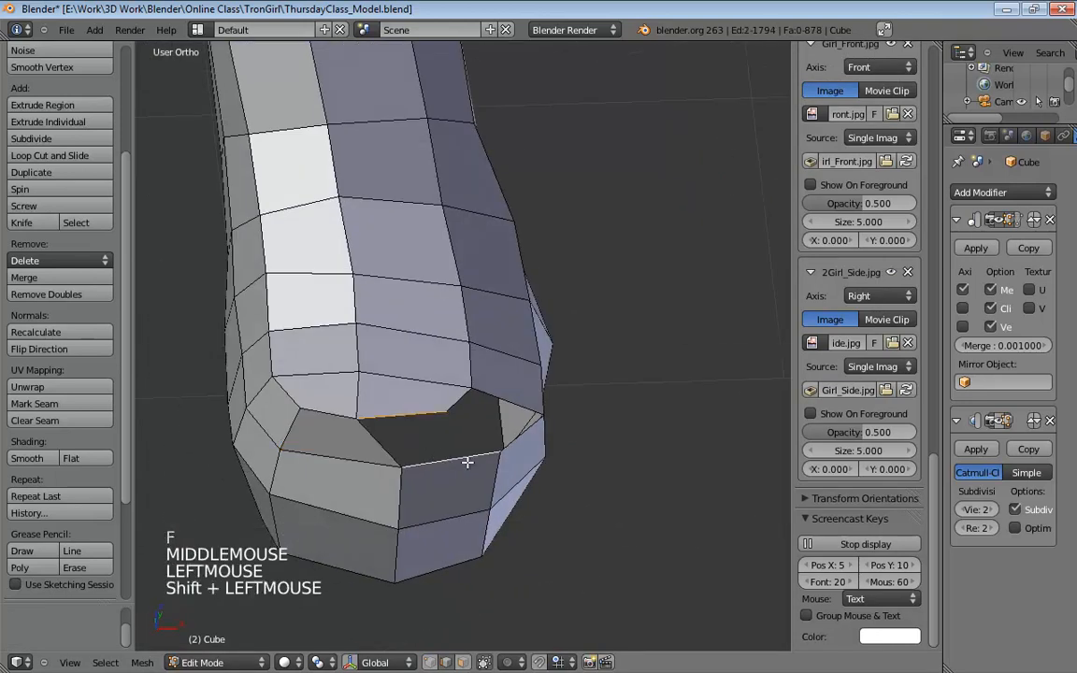
key("f")
middle_click_drag(472, 466, 425, 397)
left_click(430, 400)
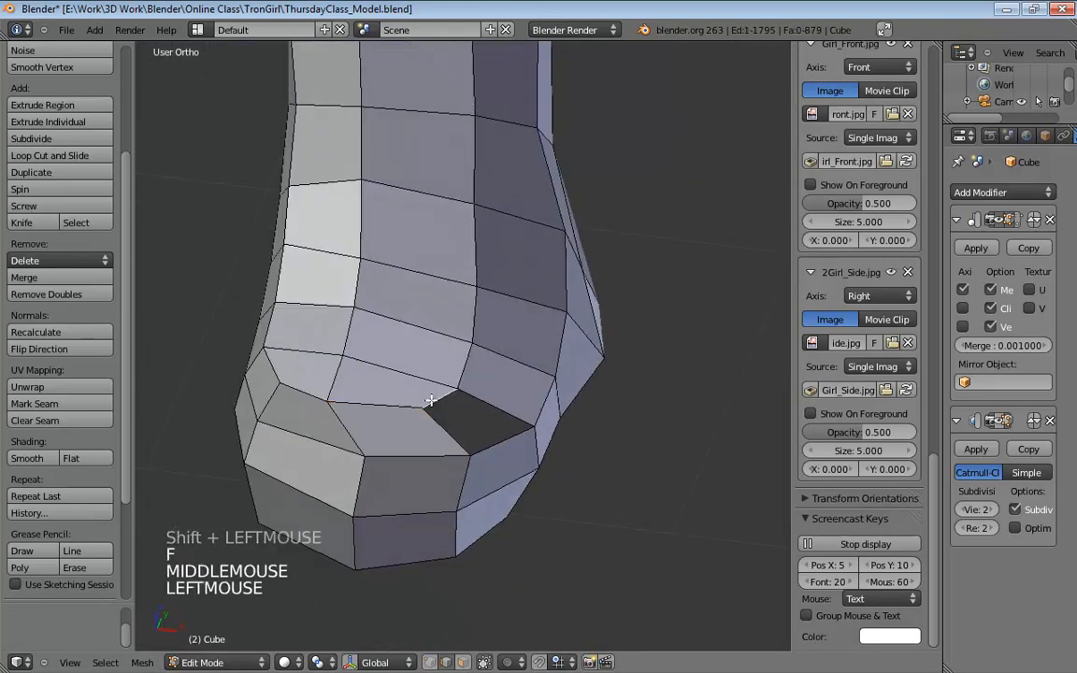
left_click(485, 443, "shift")
key("f")
Switch to vertex selection and shift the central column of vertices on the toe front toward the inner side.
middle_click_drag(500, 454, 609, 436)
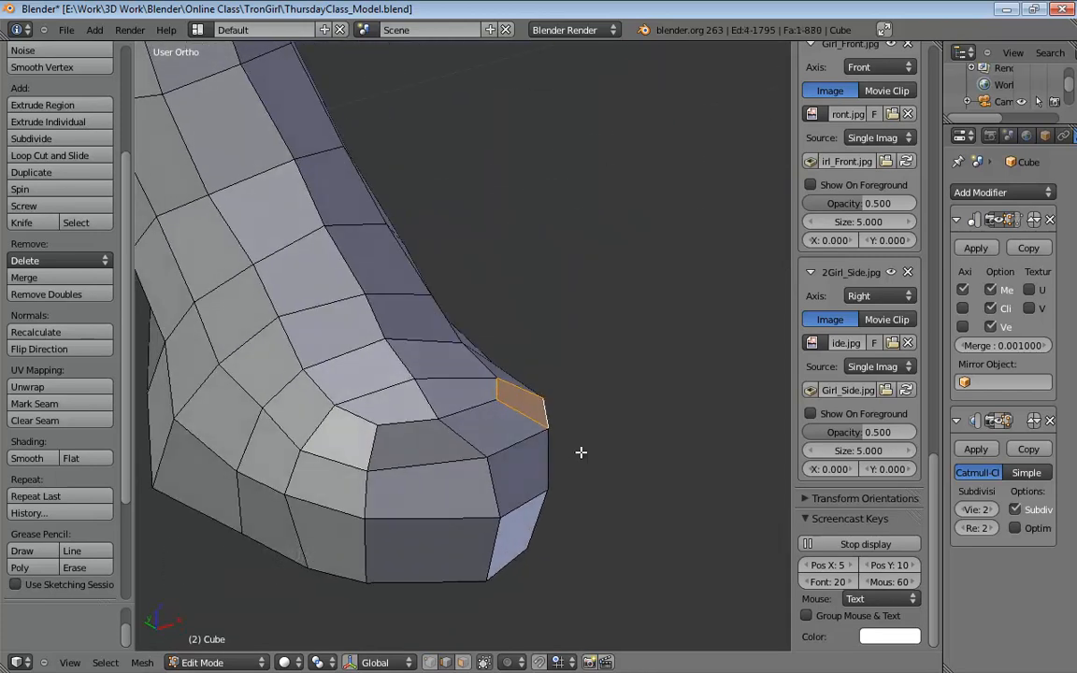
key("ctrl+Tab")
left_click(578, 448)
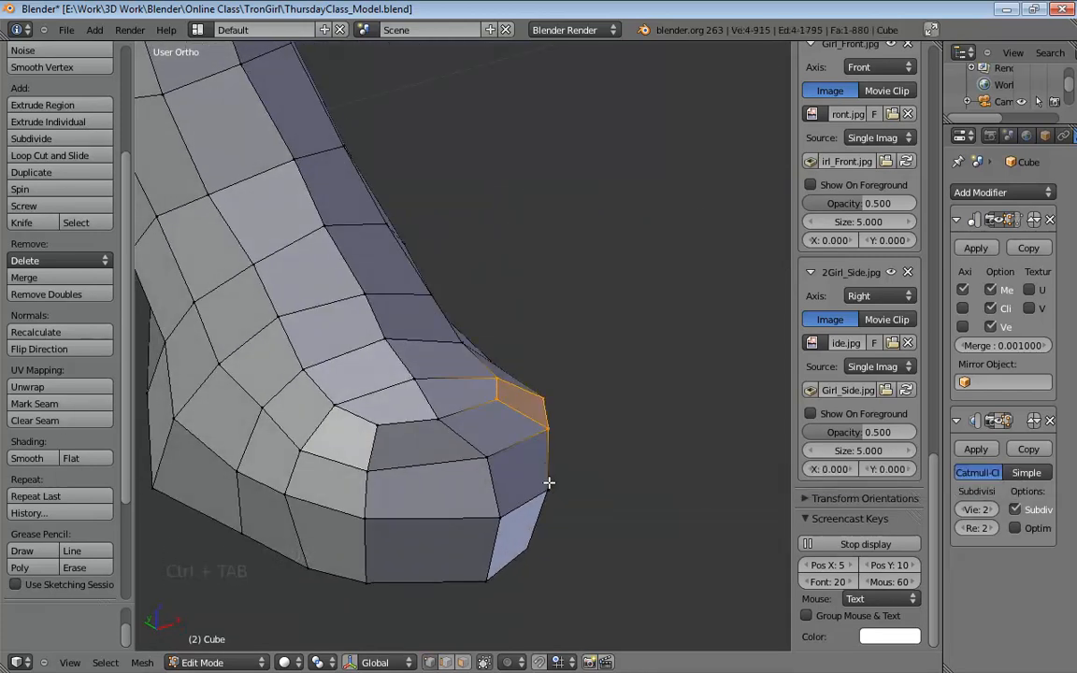
middle_click_drag(548, 483, 422, 469)
left_click_drag(423, 470, 381, 473)
left_click_drag(432, 530, 404, 533)
left_click(404, 584)
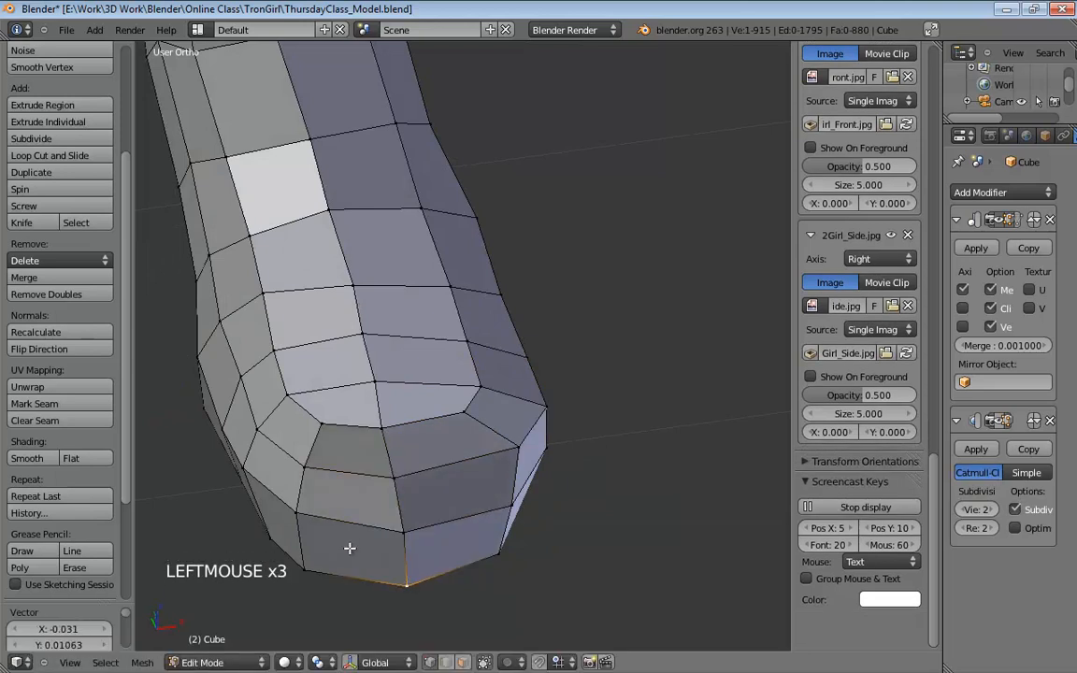
middle_click_drag(350, 549, 406, 494)
left_click(400, 482)
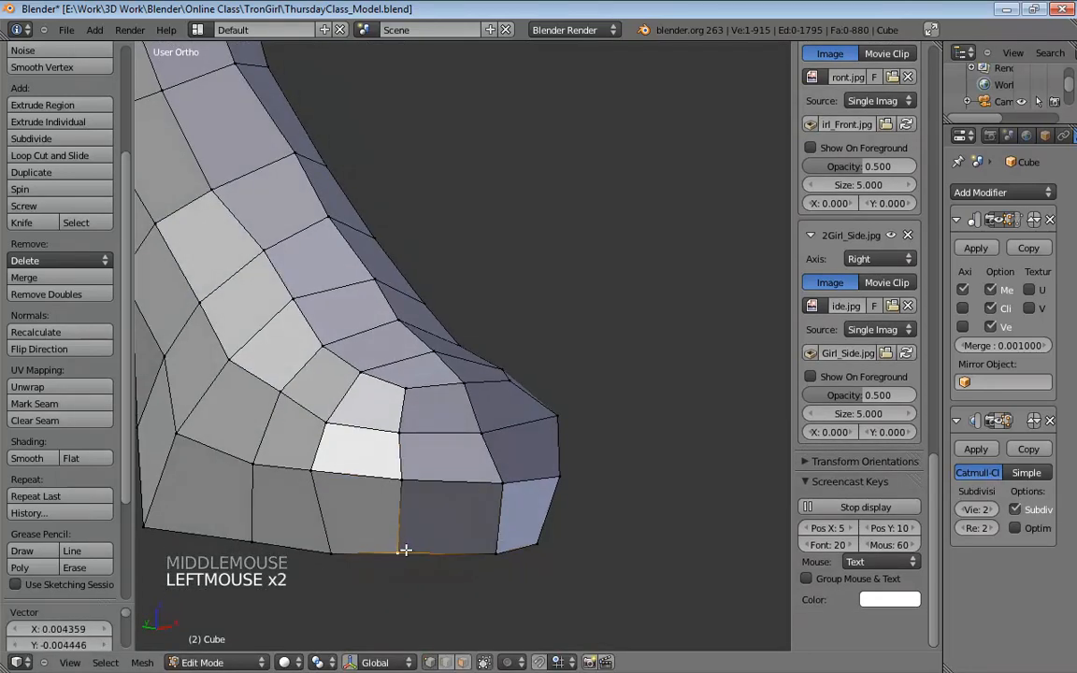
left_click(408, 434)
Pull the upper front vertex on the outer side of the toe slightly forward.
middle_click_drag(413, 435, 331, 392)
scroll(342, 422, "down", 4)
scroll(342, 422, "down", 1)
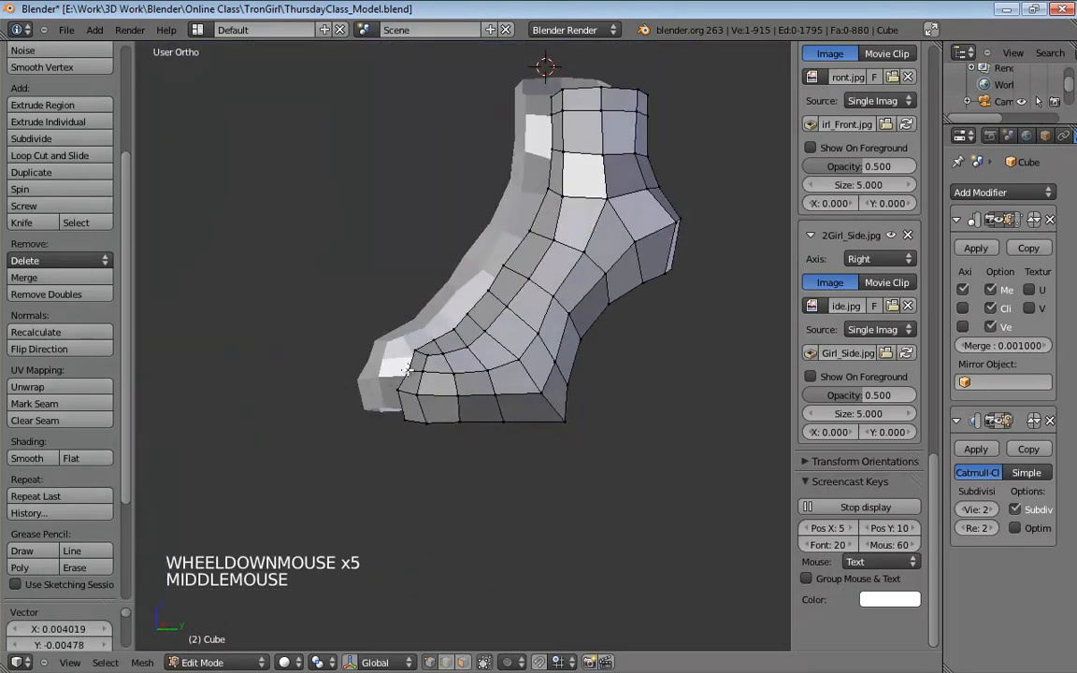
left_click_drag(408, 369, 388, 365)
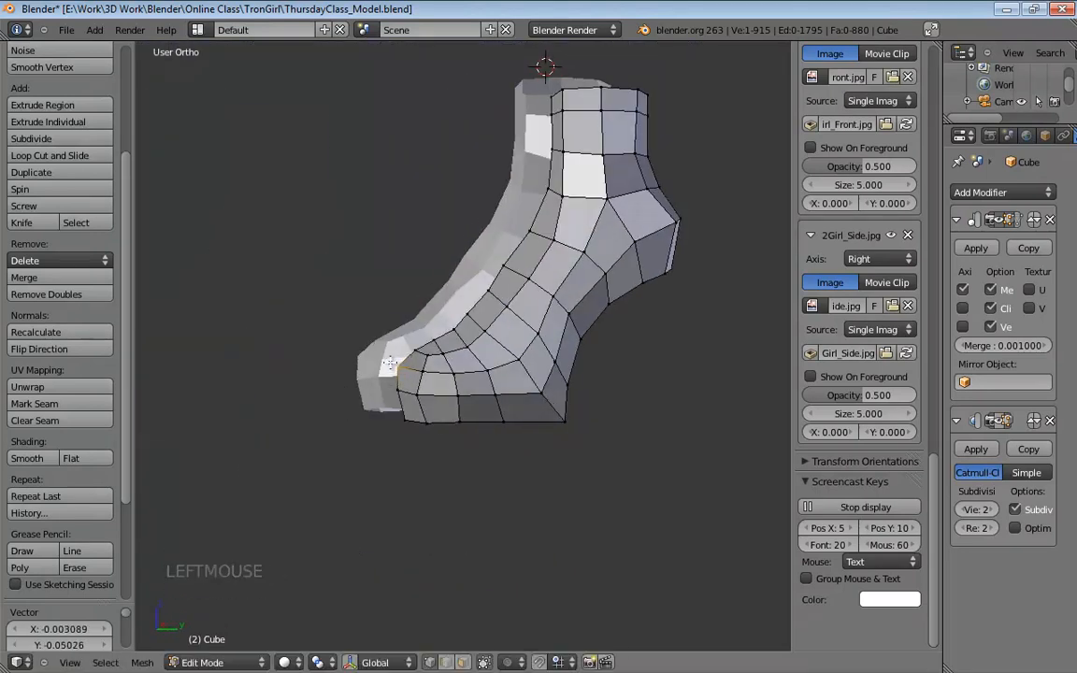
Show the Subdivision Surface modifier's smoothing in Edit Mode and adjust the toe tip vertices against the smoothed shape.
middle_click_drag(388, 364, 443, 446)
left_click(1000, 424)
scroll(480, 385, "up", 3)
scroll(481, 385, "up", 1)
left_click_drag(442, 449, 355, 473)
middle_click_drag(381, 500, 308, 562)
left_click_drag(333, 499, 320, 495)
Fine-tune the vertices on the outer side of the toe and across the forefoot to even out the smoothed surface.
middle_click_drag(322, 496, 592, 485)
middle_click_drag(529, 524, 652, 598)
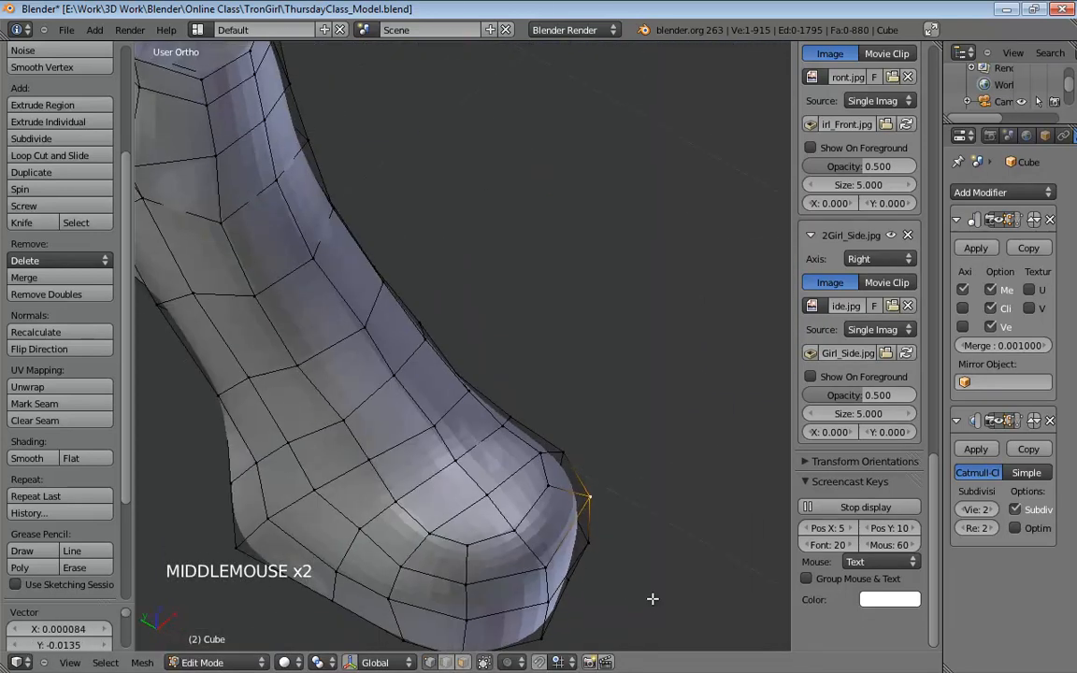
left_click(584, 498)
left_click(551, 565)
middle_click_drag(550, 565, 397, 407)
left_click(402, 397)
left_click(481, 422)
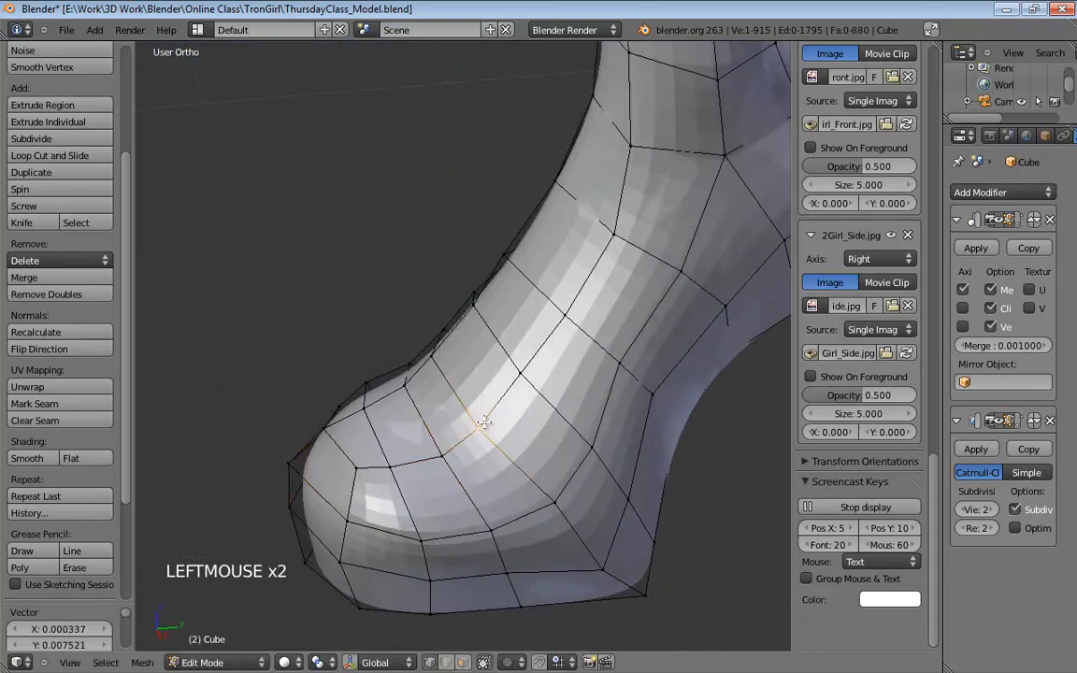
middle_click_drag(481, 423, 472, 388)
scroll(470, 382, "down", 3)
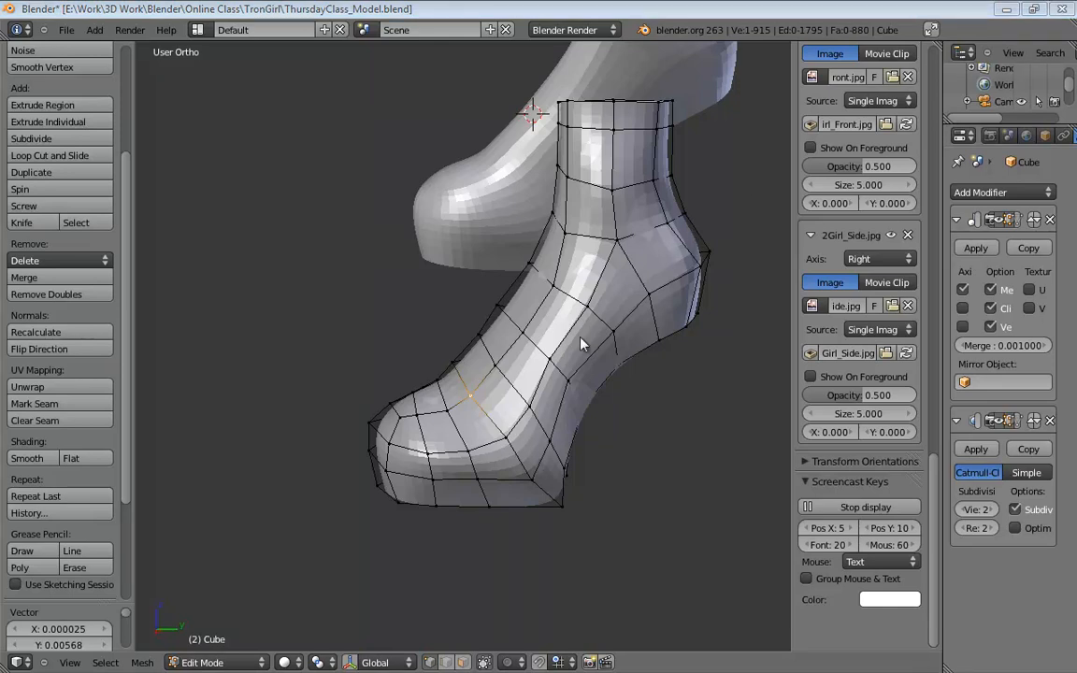
mouse_move(538, 400)
middle_mouse_down()
mouse_move(513, 389)
mouse_move(549, 279)
mouse_move(440, 306)
mouse_move(378, 355)
mouse_move(435, 365)
mouse_move(418, 355)
mouse_move(432, 379)
mouse_move(631, 414)
mouse_move(531, 428)
mouse_move(541, 423)
middle_mouse_up()
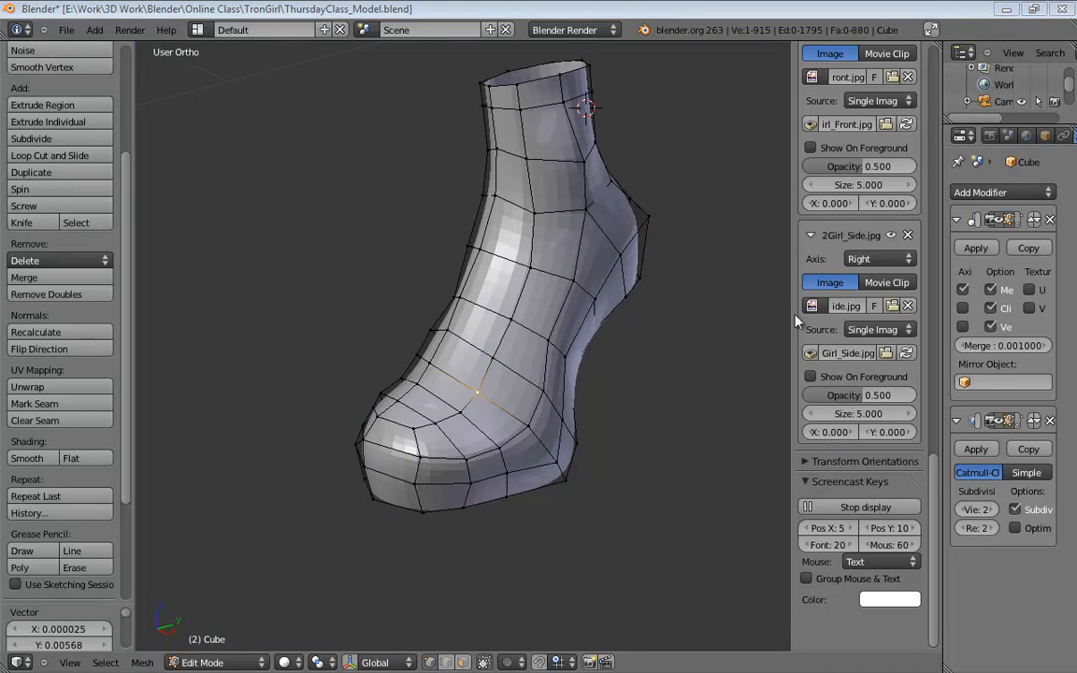
middle_click_drag(637, 344, 558, 332)
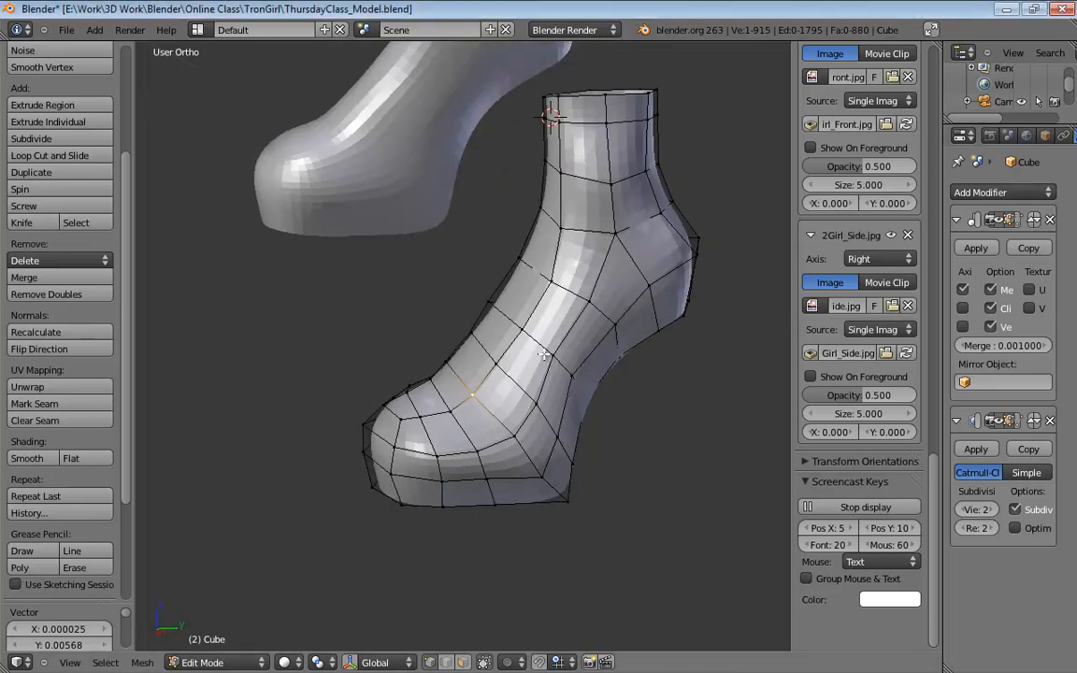
Switch to edge selection and try dissolving the edge loop across the instep together with its vertices.
middle_click_drag(489, 318, 481, 316)
key("ctrl+Tab")
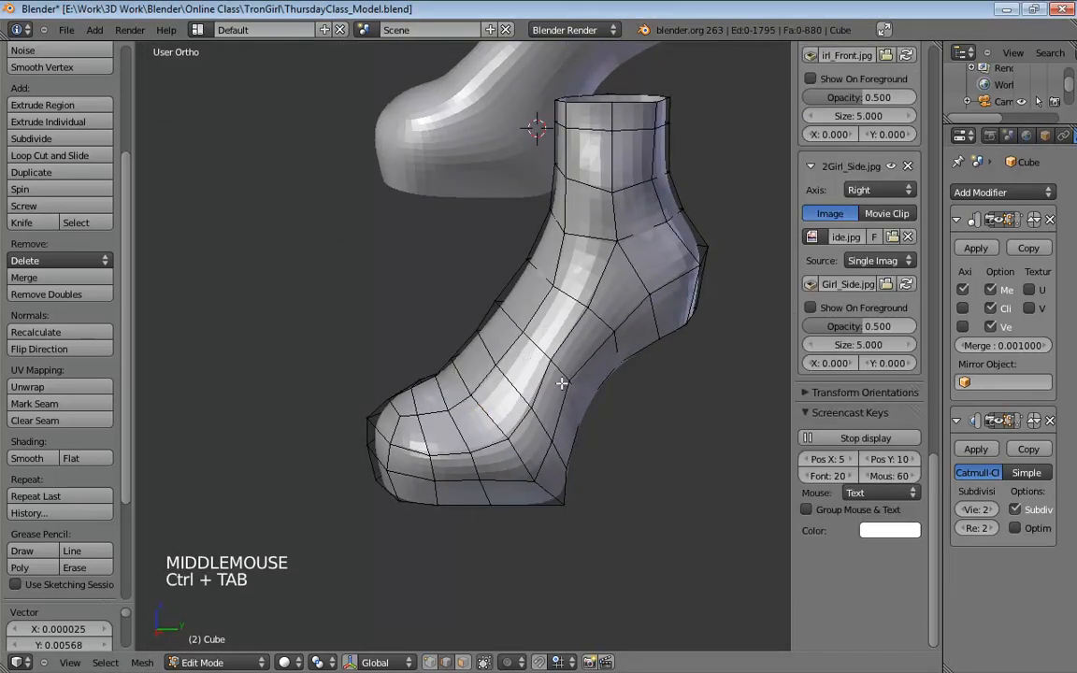
middle_click_drag(560, 379, 610, 348)
left_click(580, 344, "alt")
key("x")
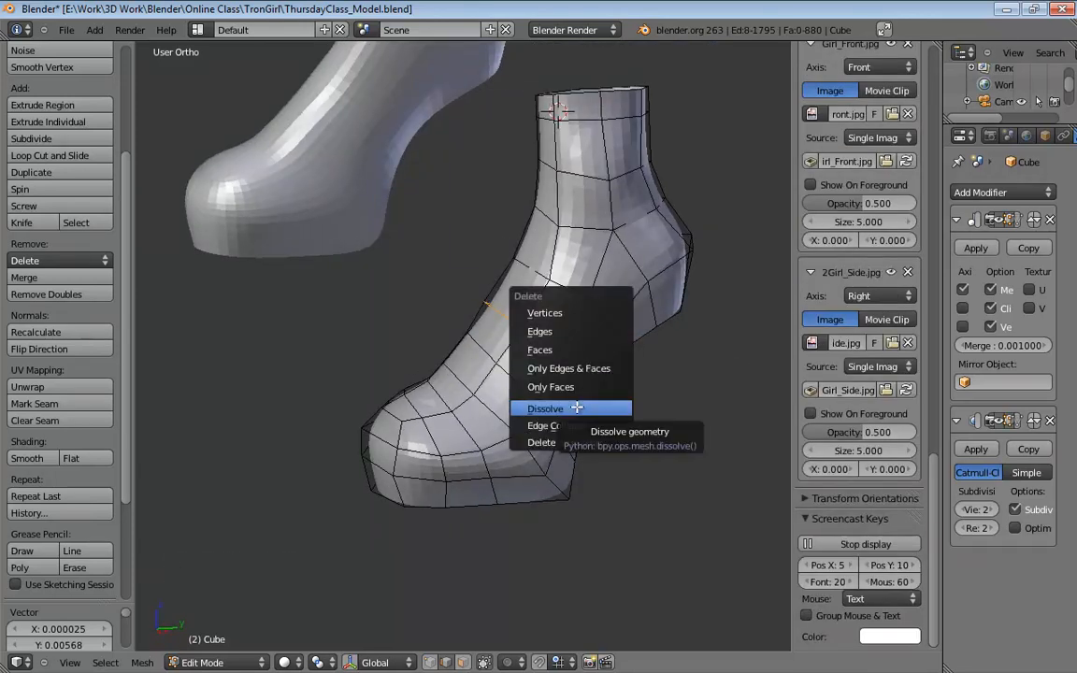
left_click(575, 408)
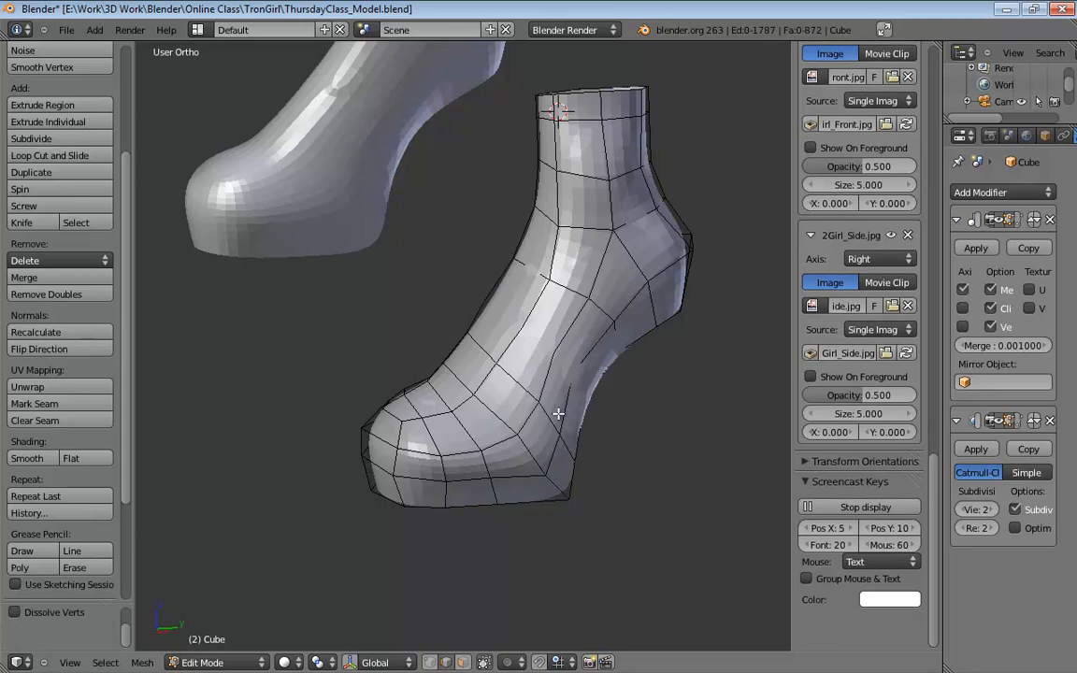
left_click_drag(106, 600, 88, 412)
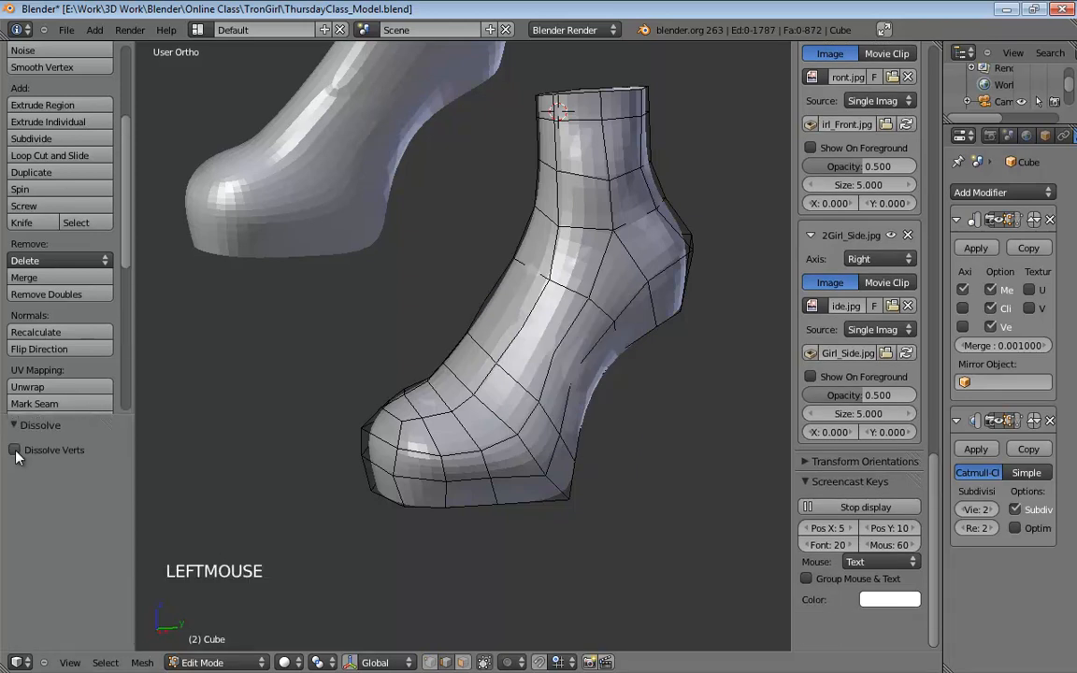
left_click(15, 451)
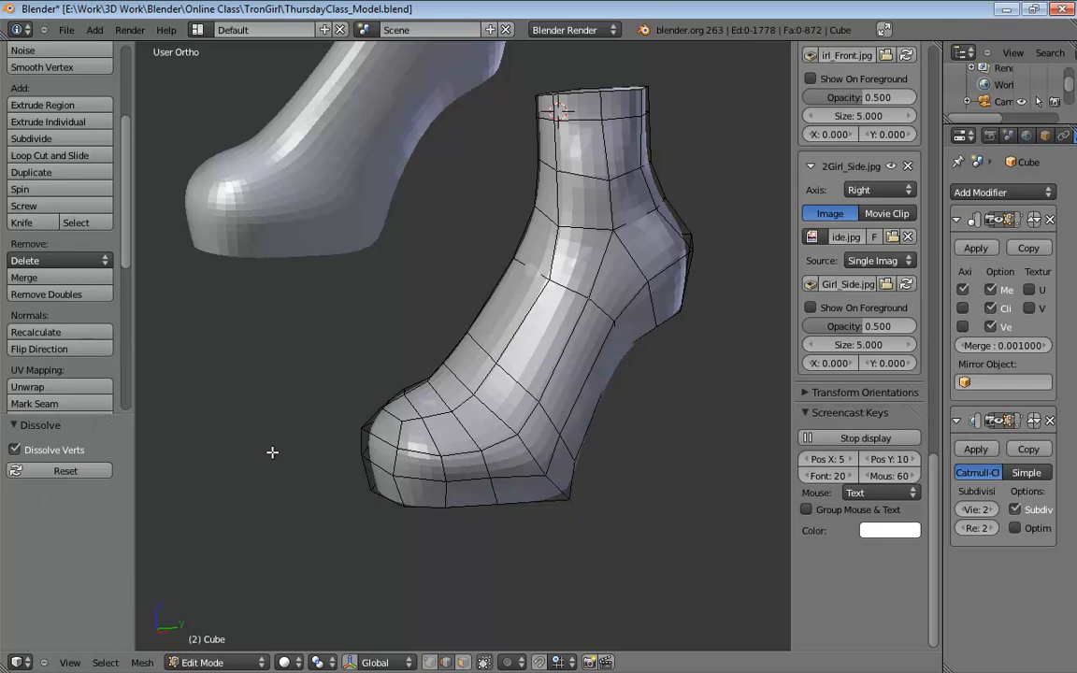
key("ctrl+z")
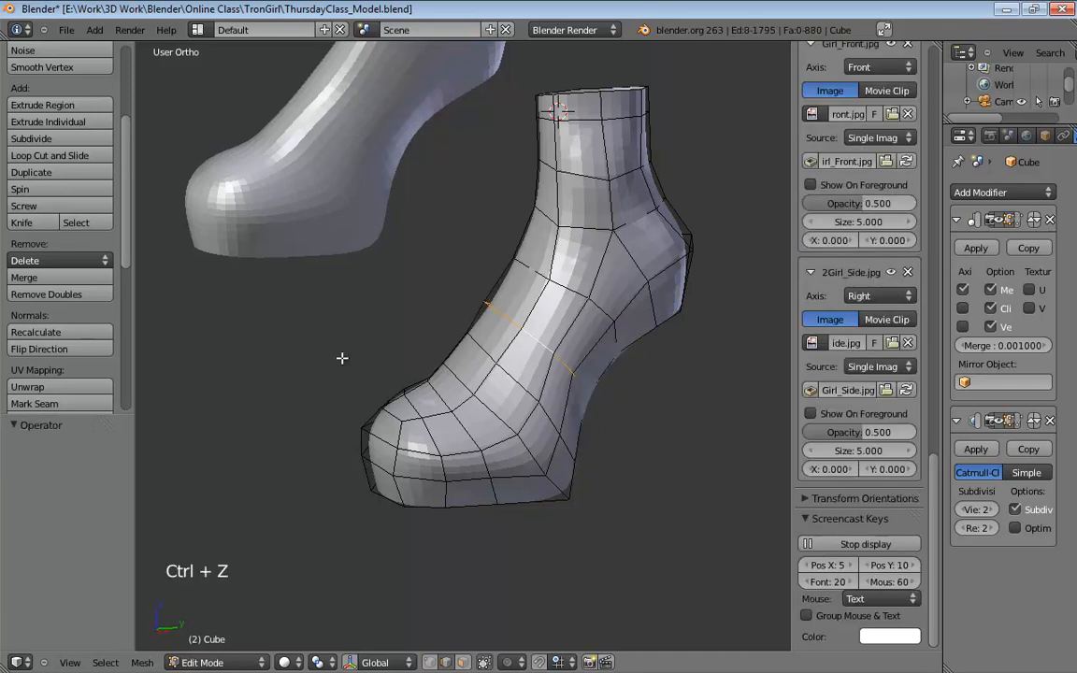
Shift the edges across the front of the instep slightly toward the inner side to straighten the lengthwise edge flow.
middle_click_drag(341, 357, 428, 355)
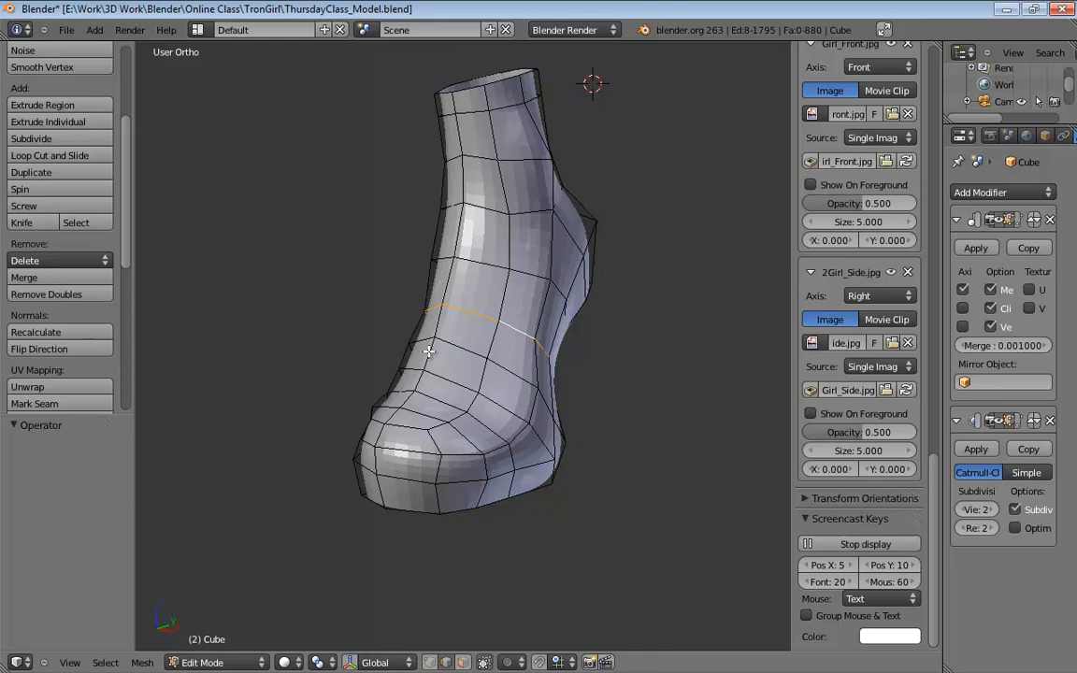
middle_click_drag(428, 351, 412, 321)
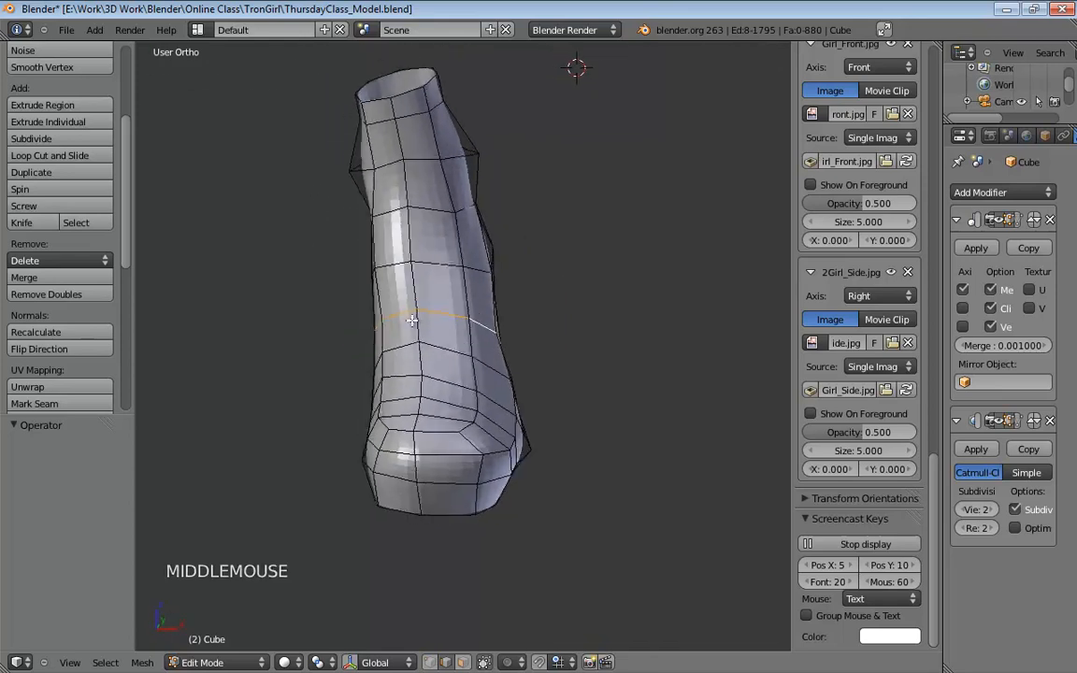
key("g")
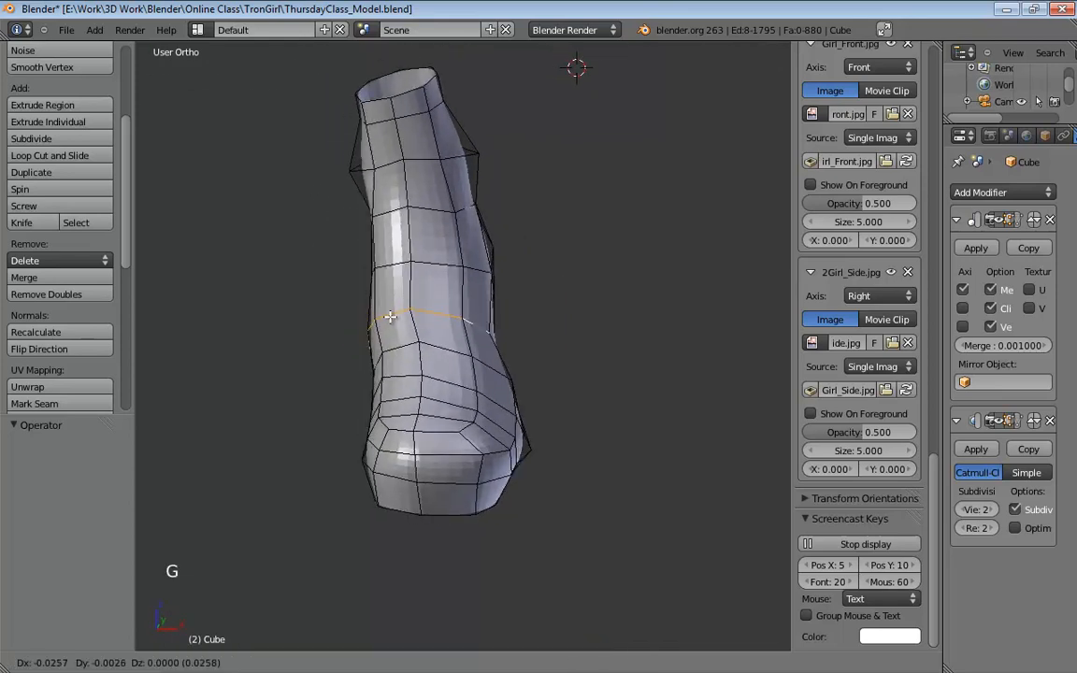
right_click(390, 316)
left_click(403, 315)
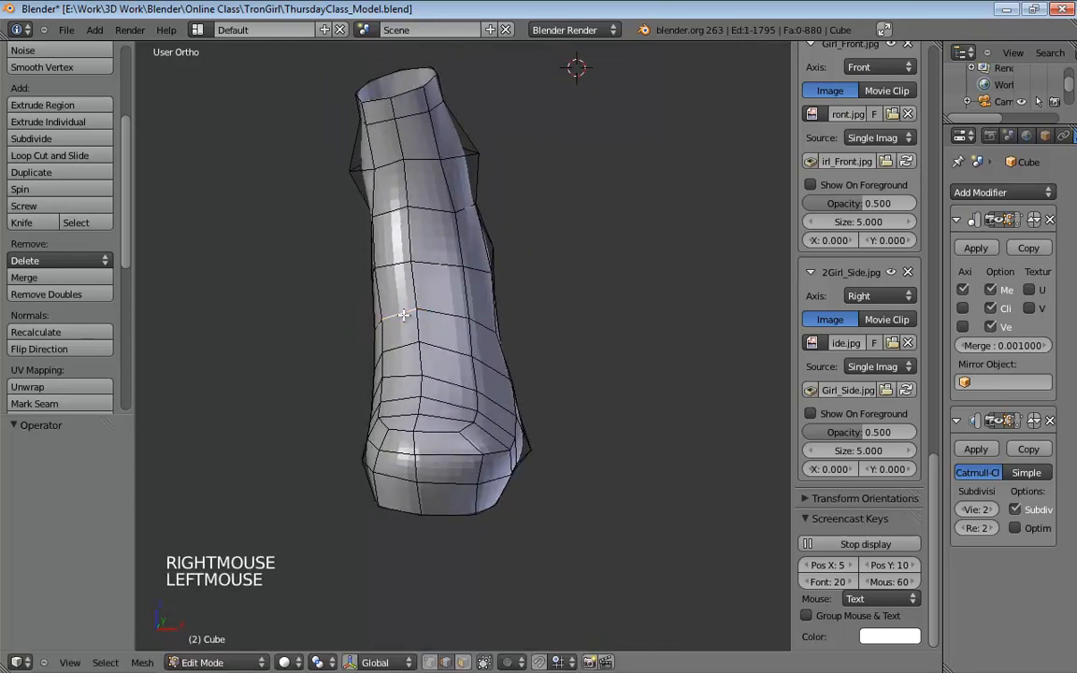
key("g")
left_click(414, 313)
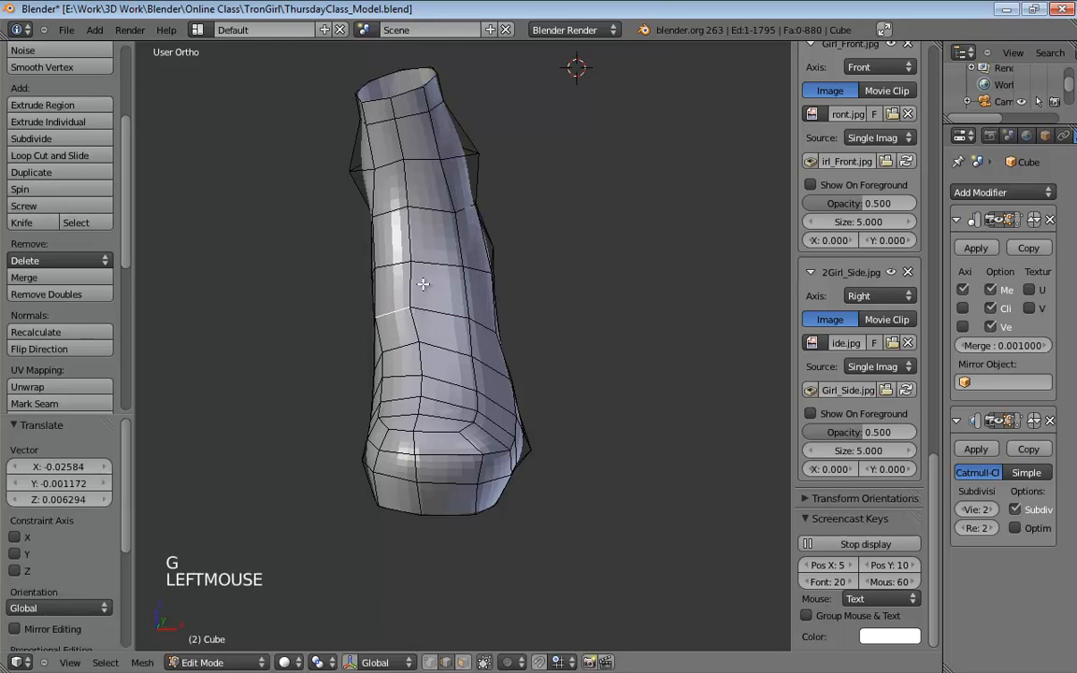
middle_click_drag(384, 252, 412, 389, "shift")
left_click_drag(412, 389, 410, 396)
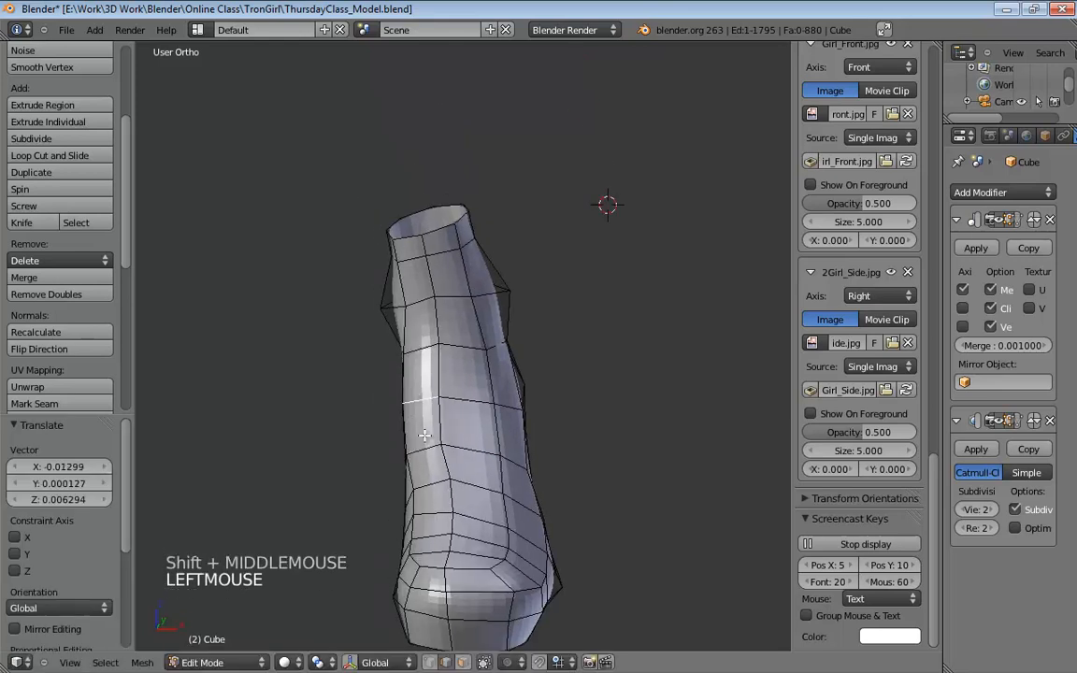
left_click_drag(432, 484, 428, 485)
Nudge the edges on the outer side of the toe slightly outward.
middle_click_drag(504, 487, 525, 515)
left_click(534, 513)
left_click_drag(533, 513, 535, 563)
middle_click_drag(534, 562, 472, 366)
left_click_drag(471, 367, 478, 366)
middle_click_drag(478, 365, 466, 415)
Switch to vertex selection and pull the side vertices on the outer side of the toe outward, working from below.
key("ctrl+Tab")
left_click(463, 416)
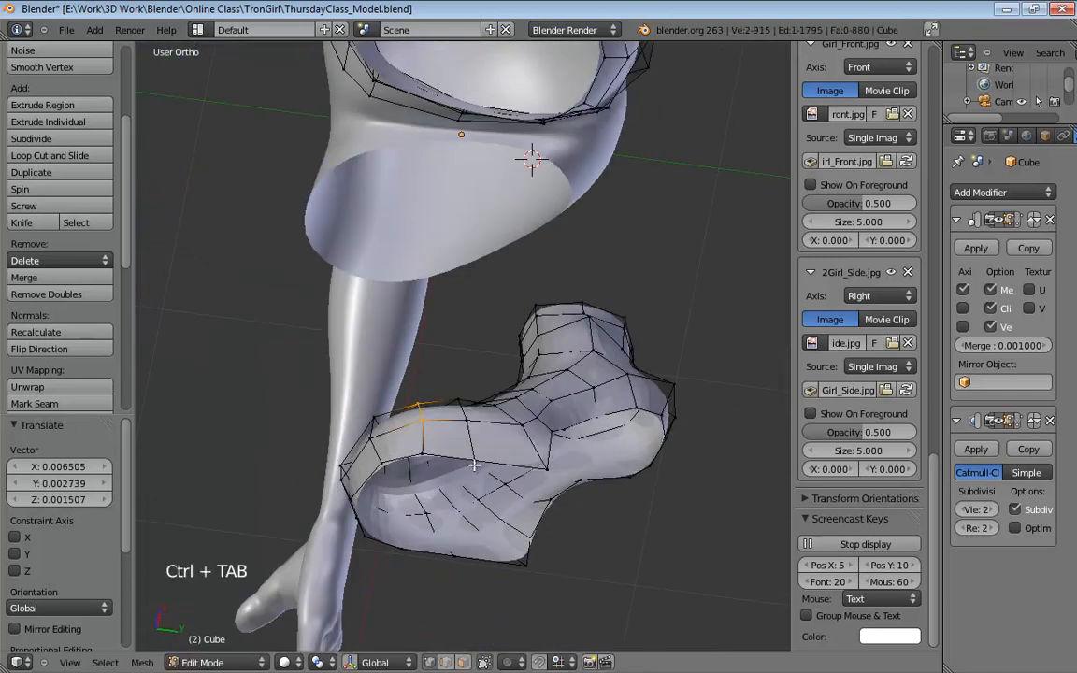
left_click_drag(475, 452, 499, 411)
middle_click_drag(492, 361, 493, 366)
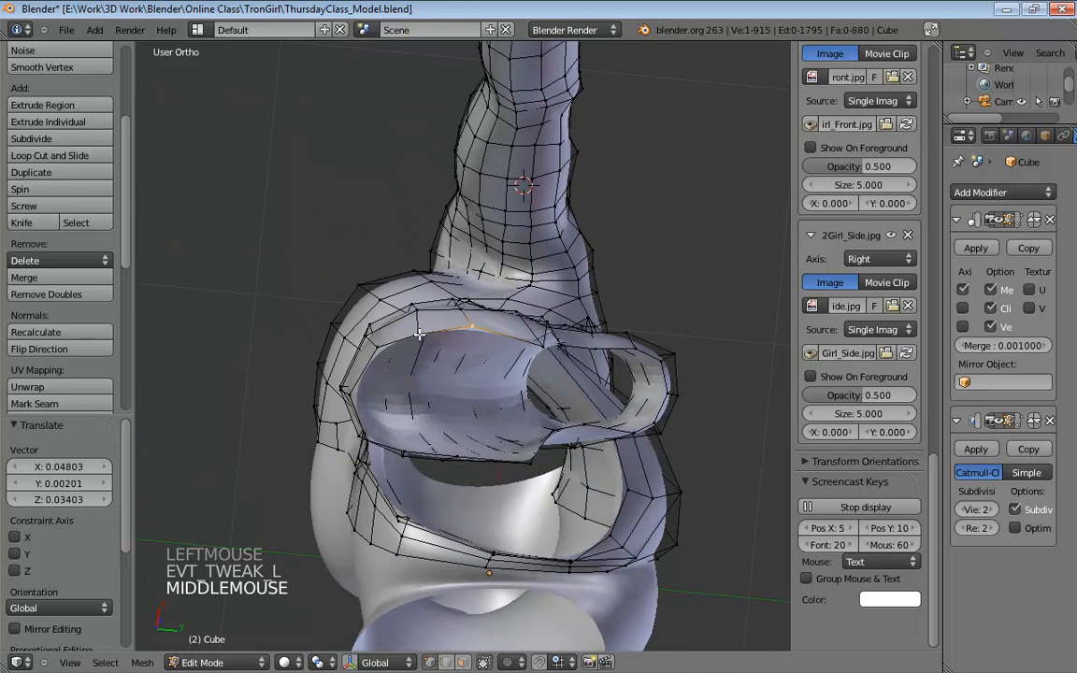
left_click_drag(416, 321, 462, 297)
left_click(472, 319)
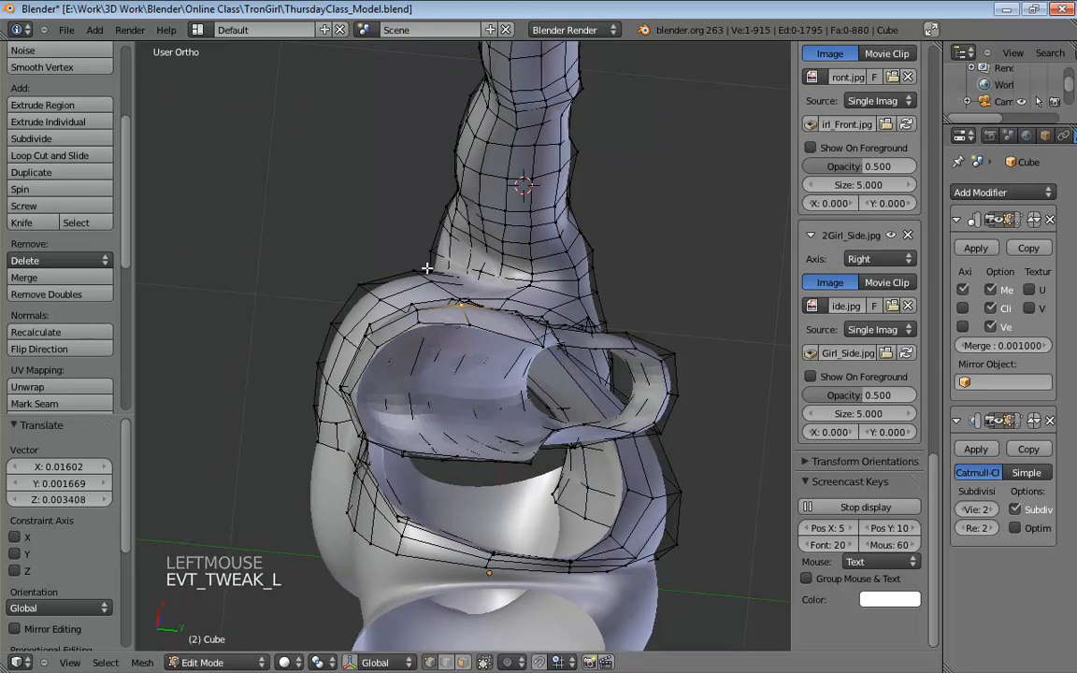
In the front wireframe view, adjust the bottom vertices at the toe's outer corner to follow the reference sketch.
key("KP_1")
key("z")
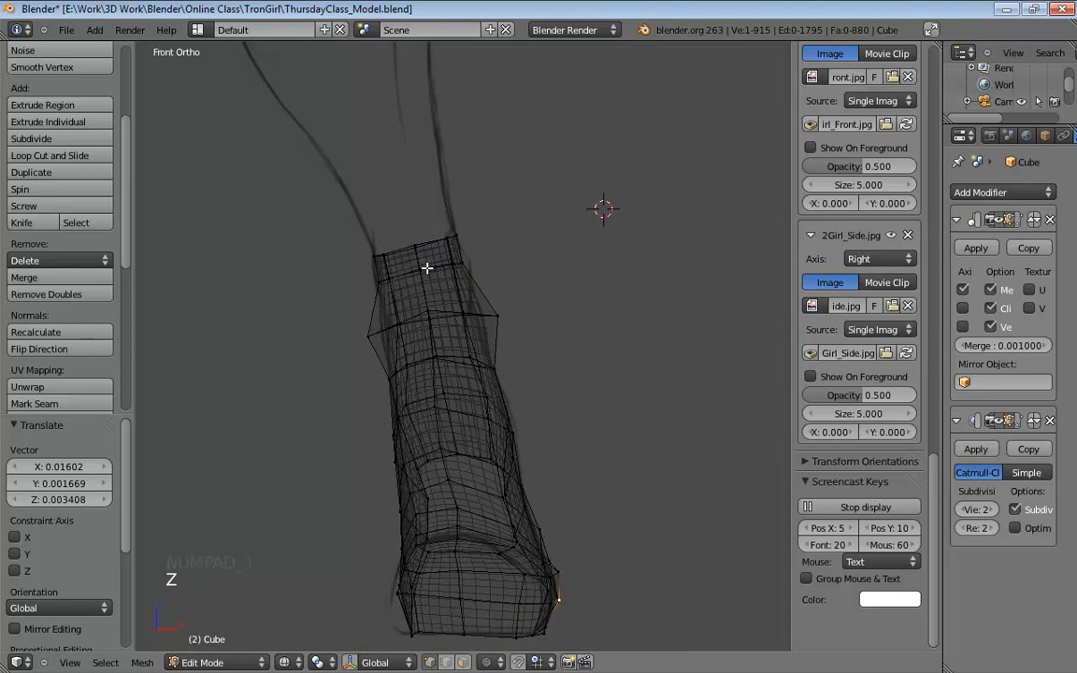
middle_click_drag(429, 528, 476, 307, "shift")
scroll(705, 467, "up", 4)
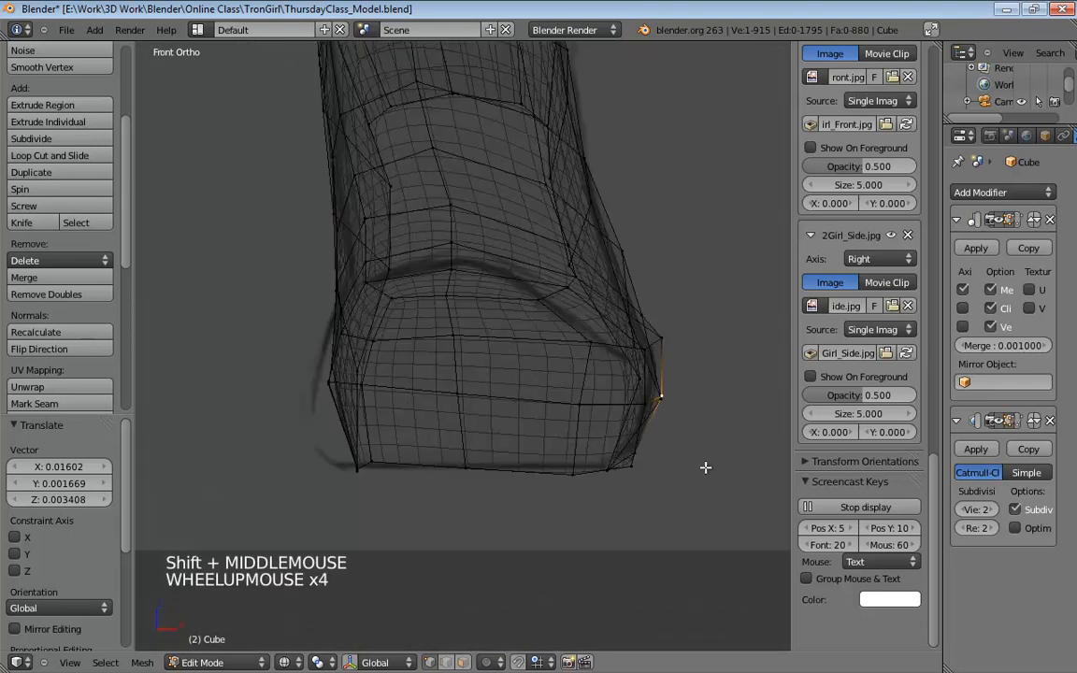
left_click_drag(635, 462, 571, 473)
left_click(628, 451)
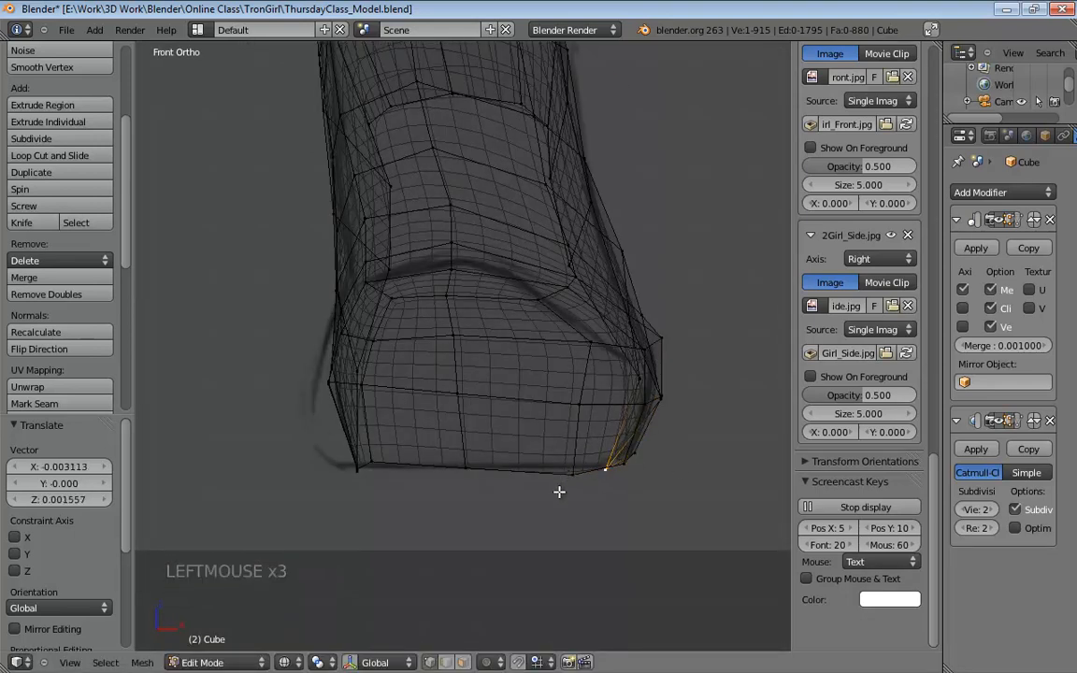
left_click(572, 470)
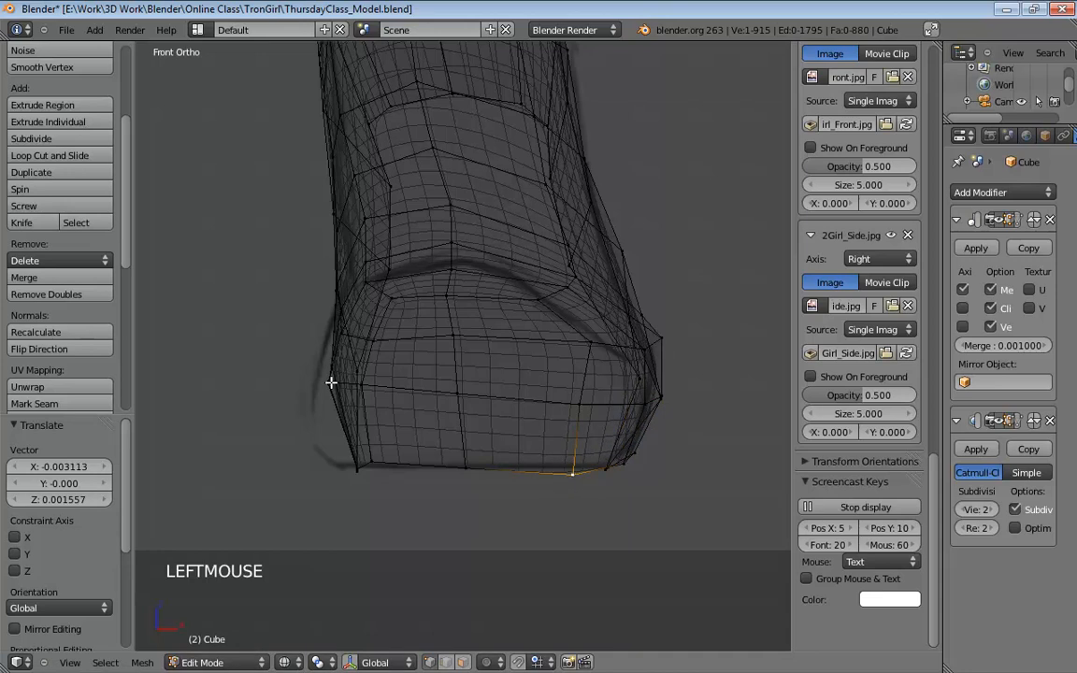
Move the middle and bottom vertices on the toe's inner side out to the outline of the front sketch.
left_click_drag(331, 382, 310, 378)
middle_click_drag(344, 355, 462, 401)
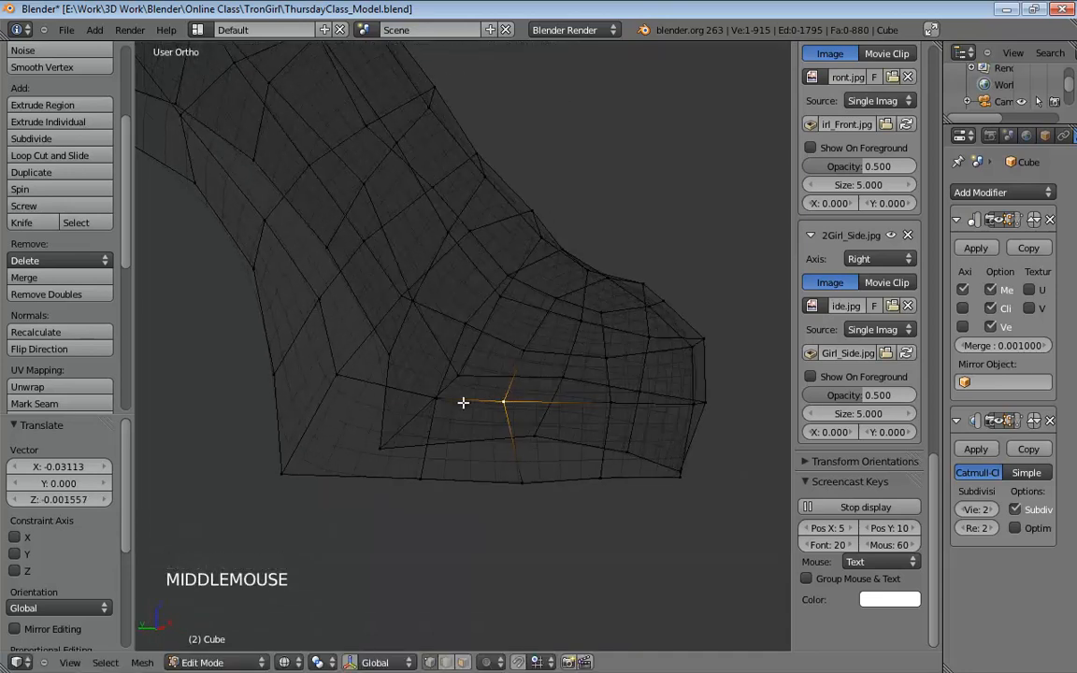
left_click(435, 396, "shift")
left_click(338, 376, "shift")
left_click(436, 398)
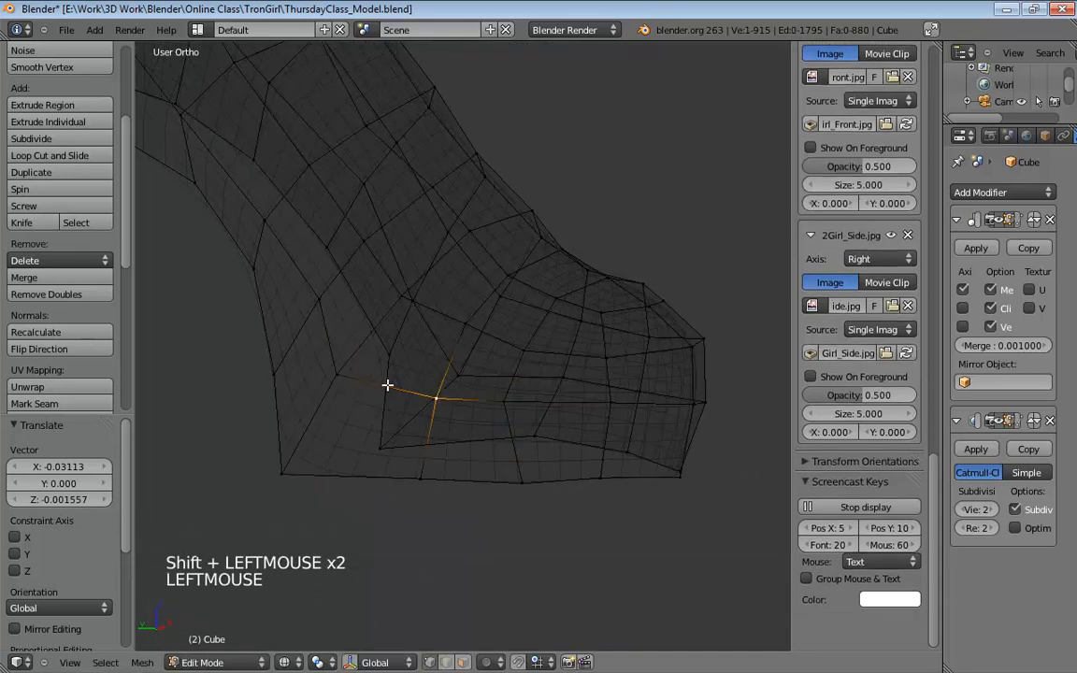
left_click(337, 376, "shift")
middle_click_drag(483, 373, 399, 367)
key("KP_1")
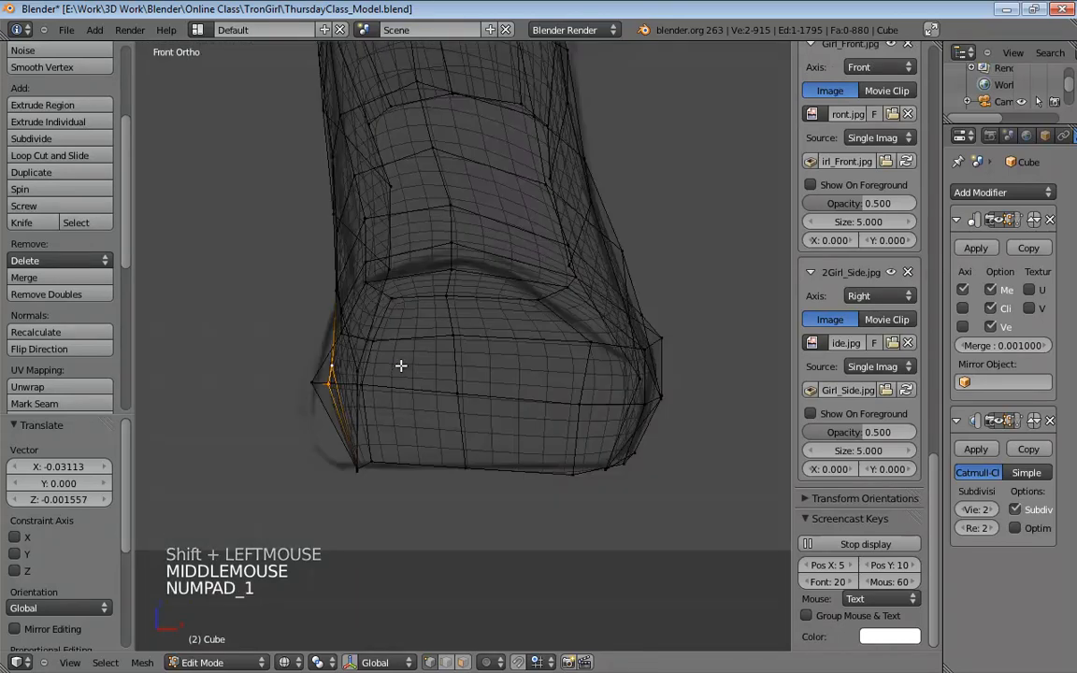
key("g")
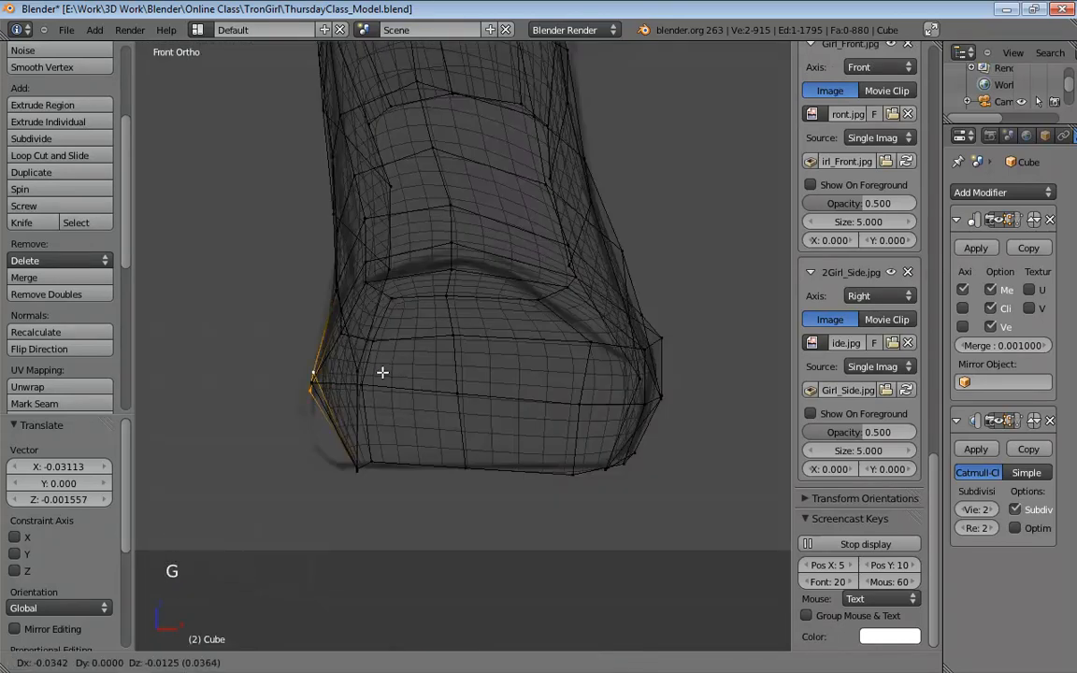
left_click(375, 408)
left_click(329, 464)
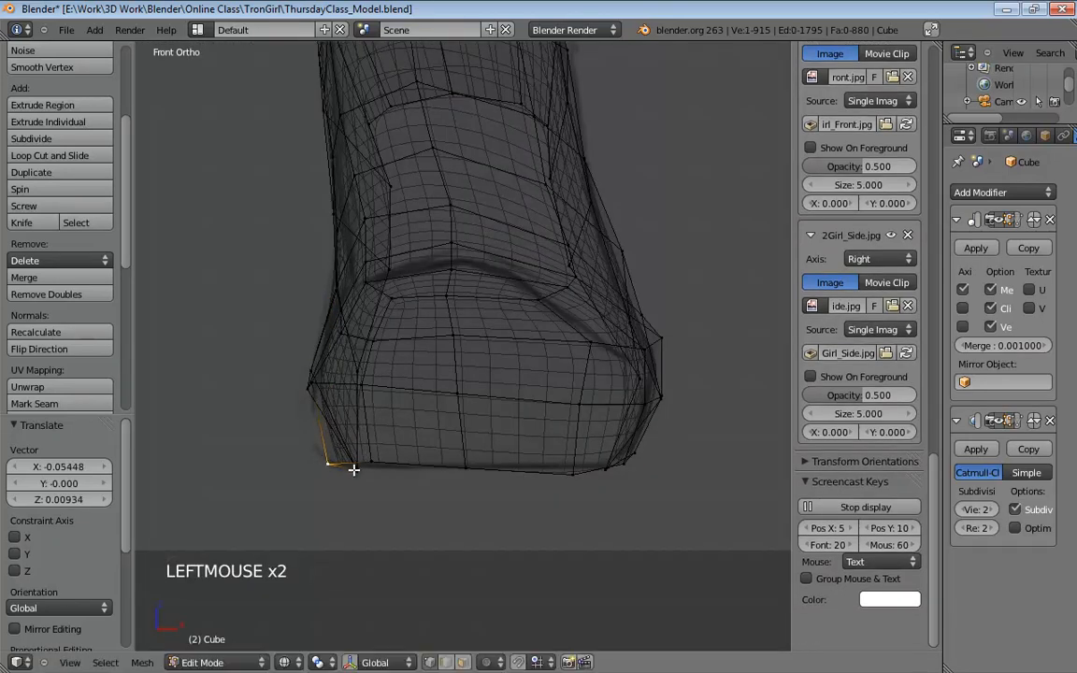
mouse_move(354, 469)
left_mouse_down()
mouse_move(329, 459)
mouse_move(353, 457)
mouse_move(343, 456)
left_mouse_up()
Lower the middle row of vertices along the inner side of the forefoot.
middle_click_drag(418, 372, 603, 380)
left_click(552, 399)
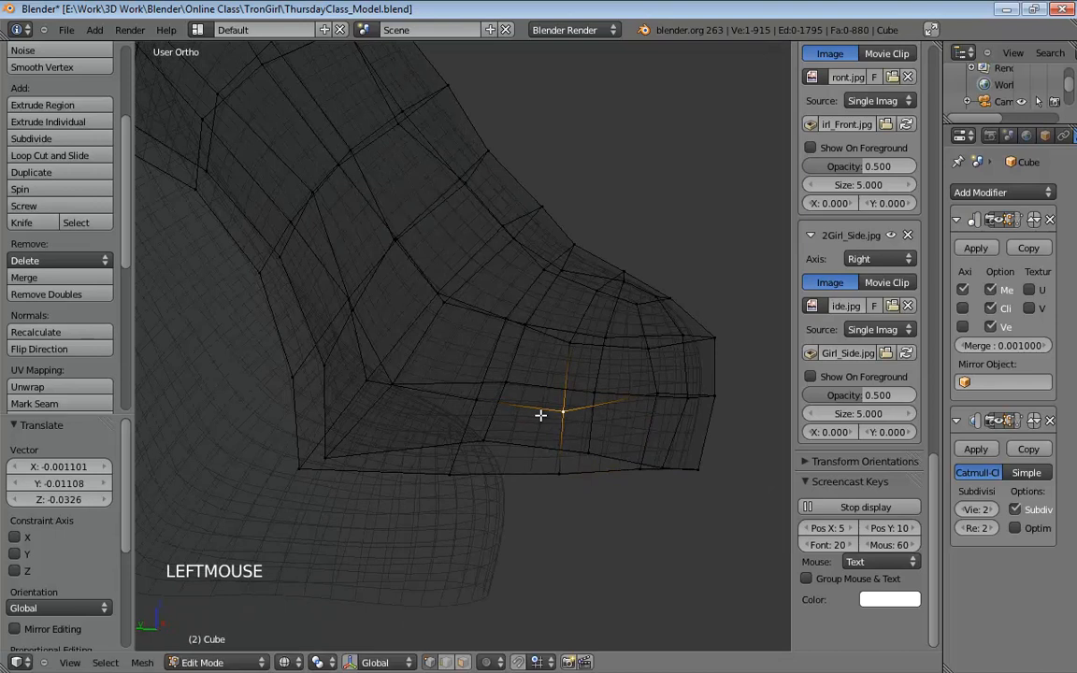
middle_click_drag(541, 413, 500, 391)
left_click(434, 423)
middle_click_drag(435, 423, 351, 389)
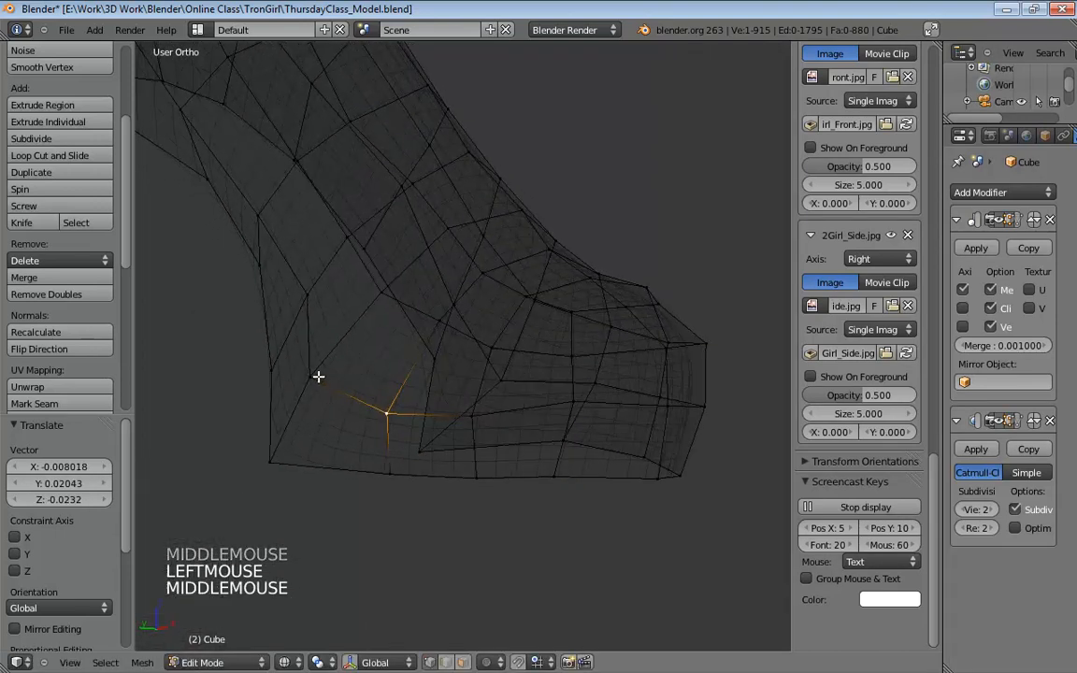
left_click_drag(306, 376, 299, 396)
Move the upper row of vertices on the inner side of the forefoot back and down to even the spacing.
middle_click_drag(300, 395, 372, 336)
left_click_drag(367, 334, 341, 353)
middle_click_drag(345, 351, 419, 337)
left_click_drag(411, 311, 372, 338)
middle_click_drag(443, 346, 389, 319)
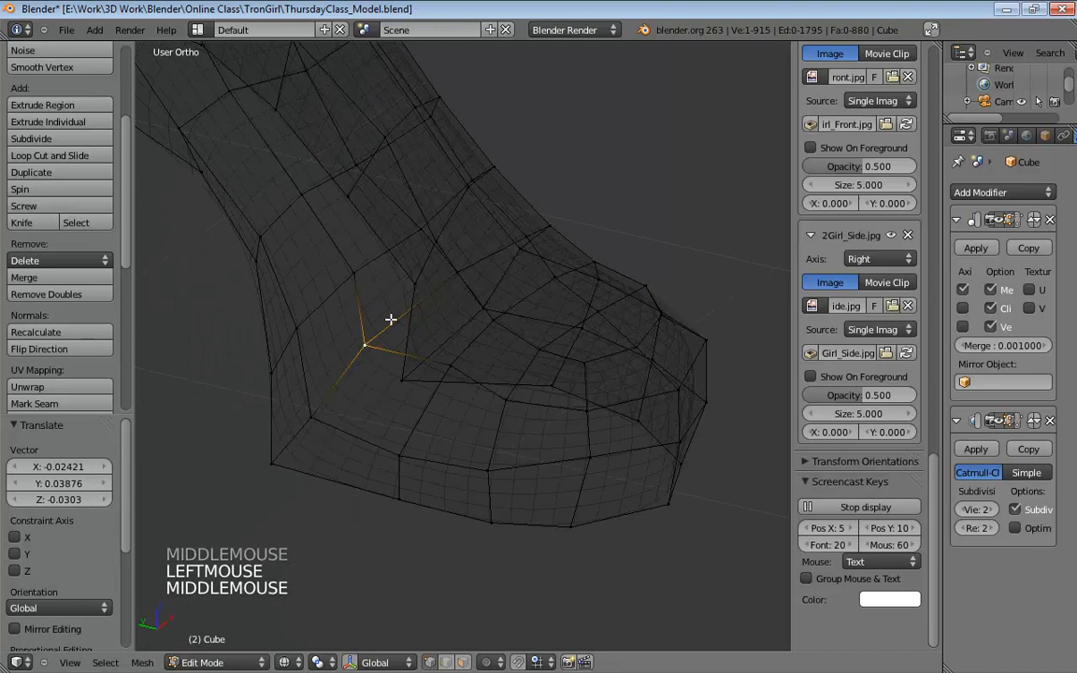
left_click_drag(346, 280, 344, 303)
middle_click_drag(344, 303, 441, 316)
Round the upper inner corner of the toe by moving its vertices outward, and return to solid shading.
left_click_drag(420, 336, 399, 356)
middle_click_drag(433, 358, 357, 352)
left_click(359, 353)
left_click_drag(360, 353, 344, 351)
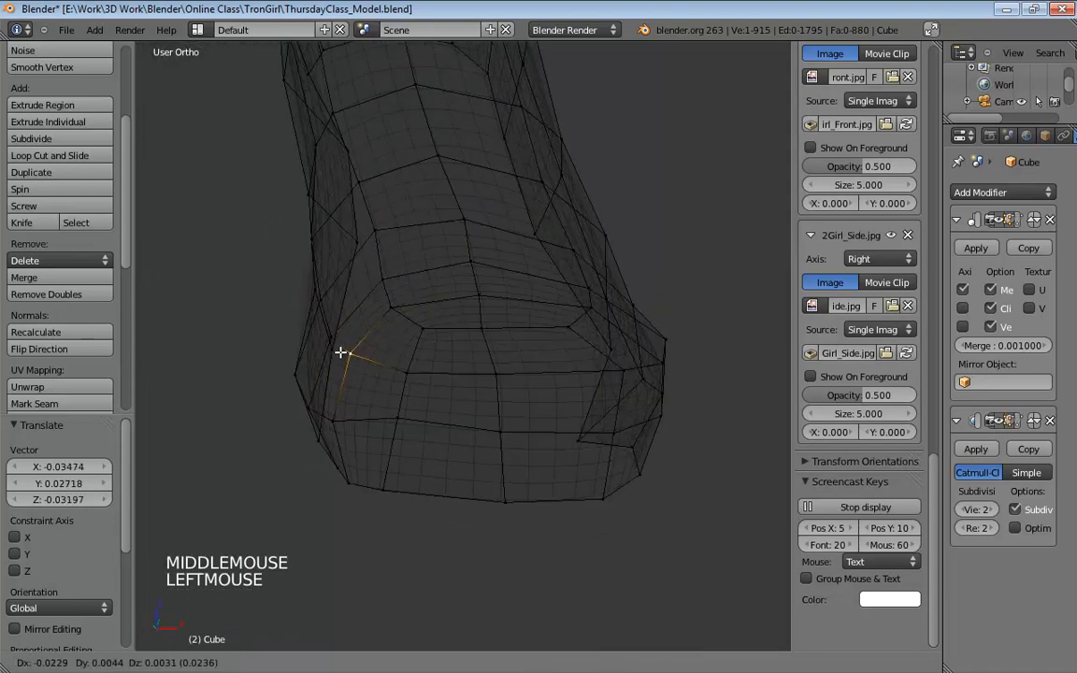
middle_click_drag(344, 351, 351, 392)
left_click_drag(338, 385, 333, 390)
key("z")
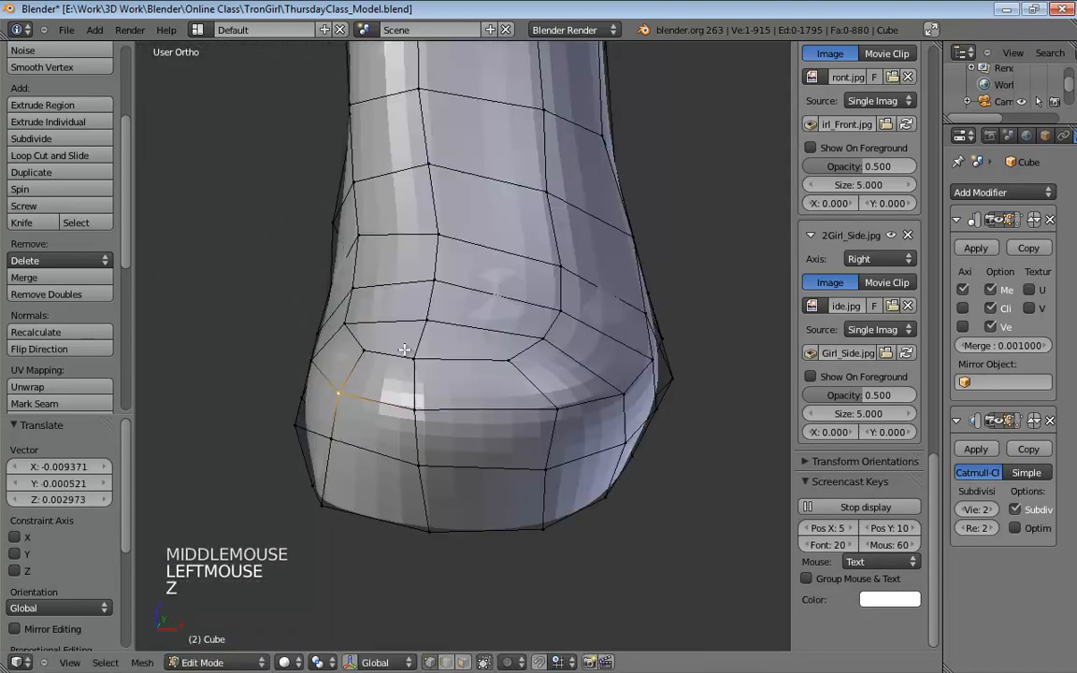
middle_click_drag(333, 390, 450, 312)
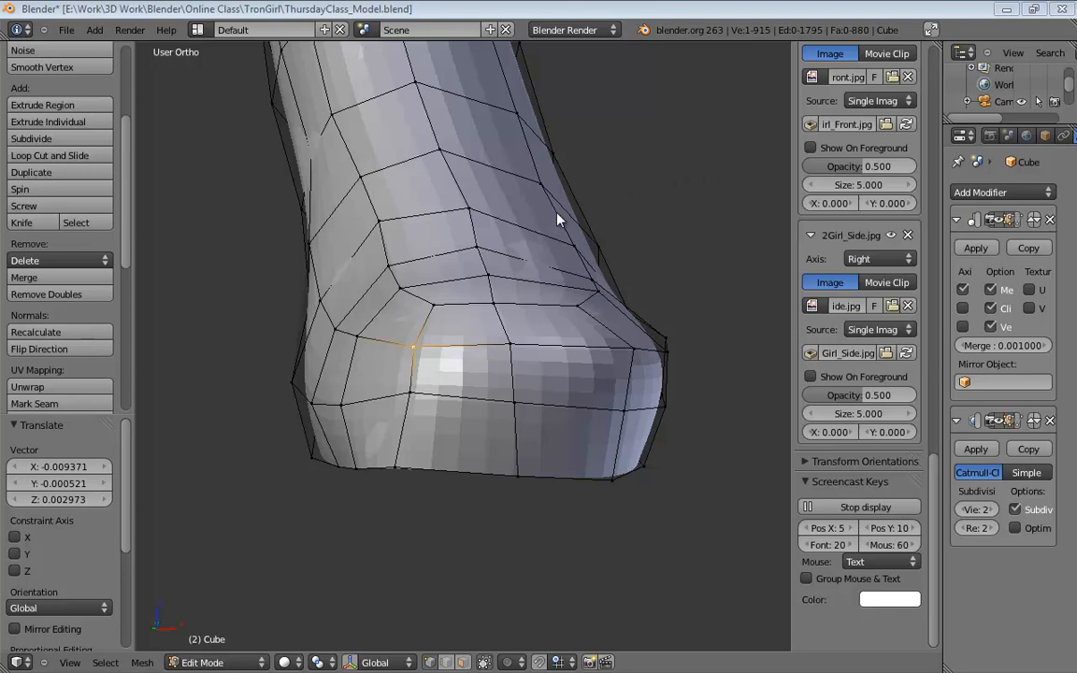
Pull the upper and middle vertices at the toe's inner front corner forward.
mouse_move(576, 224)
middle_mouse_down()
mouse_move(534, 228)
mouse_move(619, 233)
mouse_move(580, 240)
middle_mouse_up()
scroll(645, 225, "up", 4)
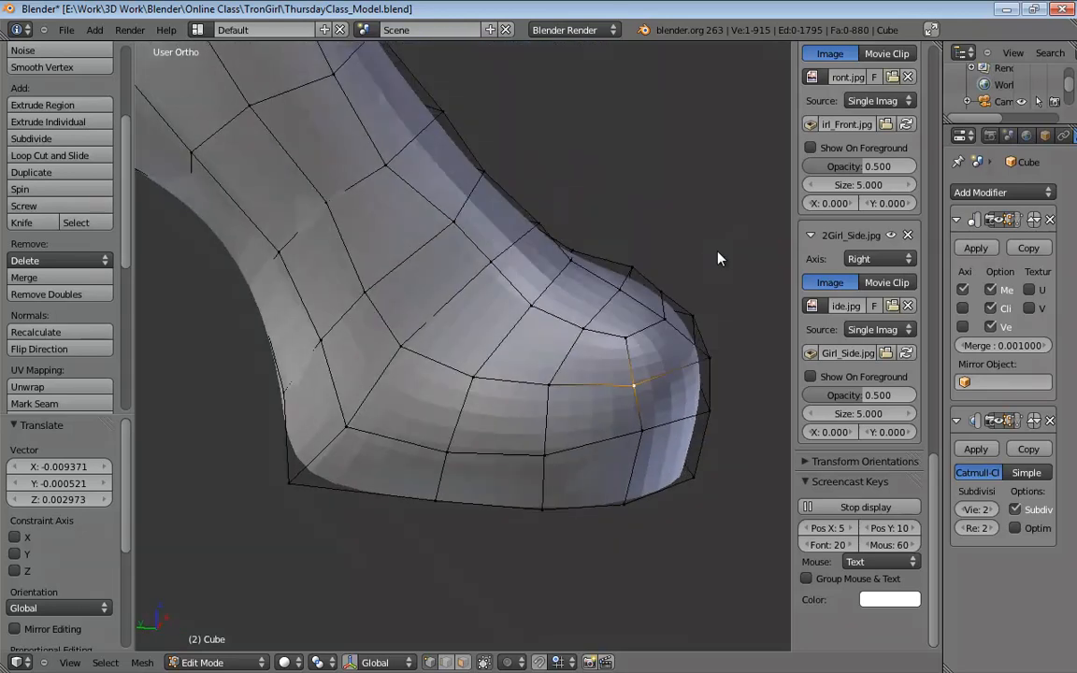
left_click_drag(662, 357, 669, 355)
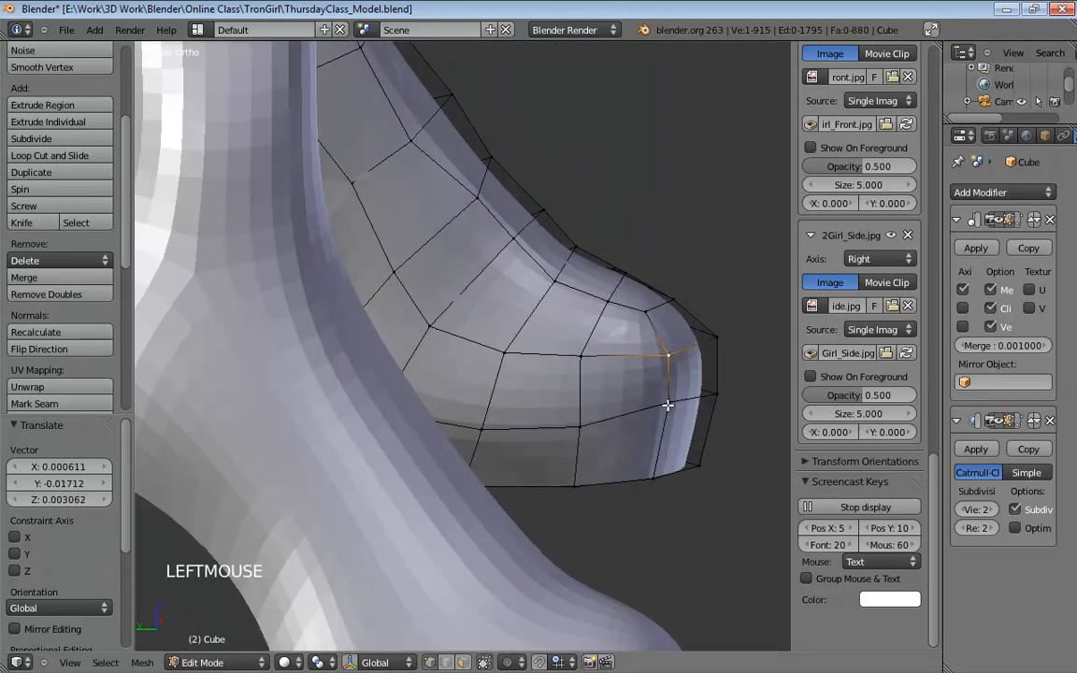
left_click_drag(668, 404, 674, 423)
middle_click_drag(675, 355, 480, 507)
Fine-tune individual vertices around the toe and along the sole edge, checking the rounded shape from below and the side.
left_click(336, 408)
middle_click_drag(567, 480, 551, 402, "shift")
middle_click_drag(551, 402, 450, 380)
left_click_drag(479, 338, 483, 324)
middle_click_drag(483, 324, 648, 382)
left_click(506, 211)
left_click(388, 351)
left_click(470, 435)
scroll(647, 382, "down", 1)
scroll(645, 384, "down", 2)
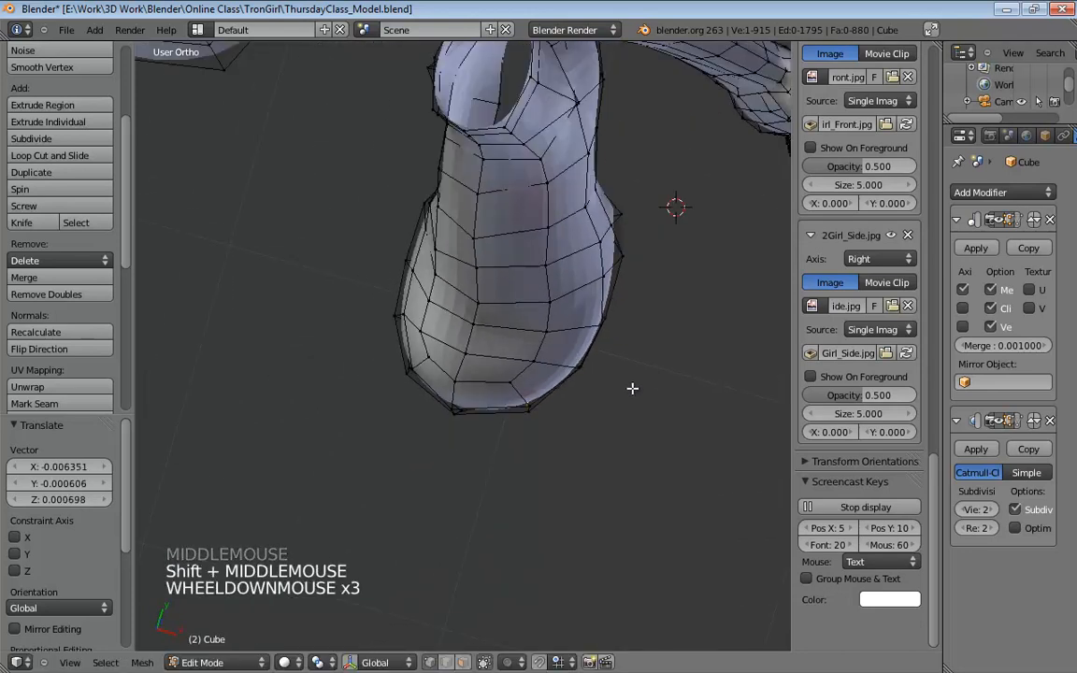
middle_click_drag(442, 365, 449, 357)
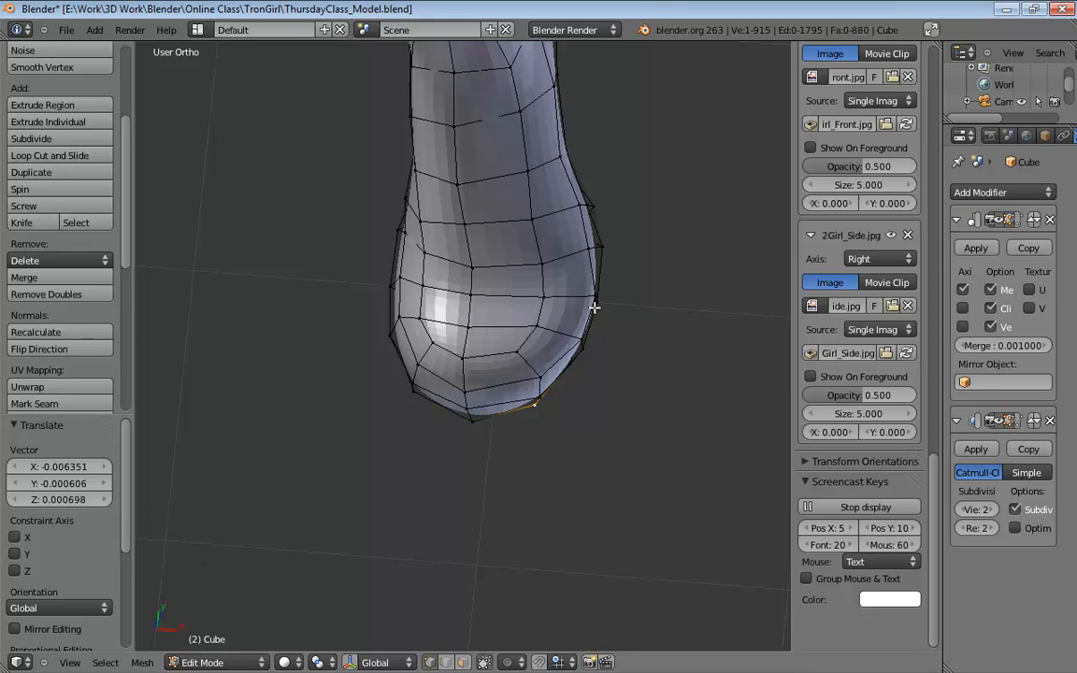
middle_click_drag(593, 306, 530, 381)
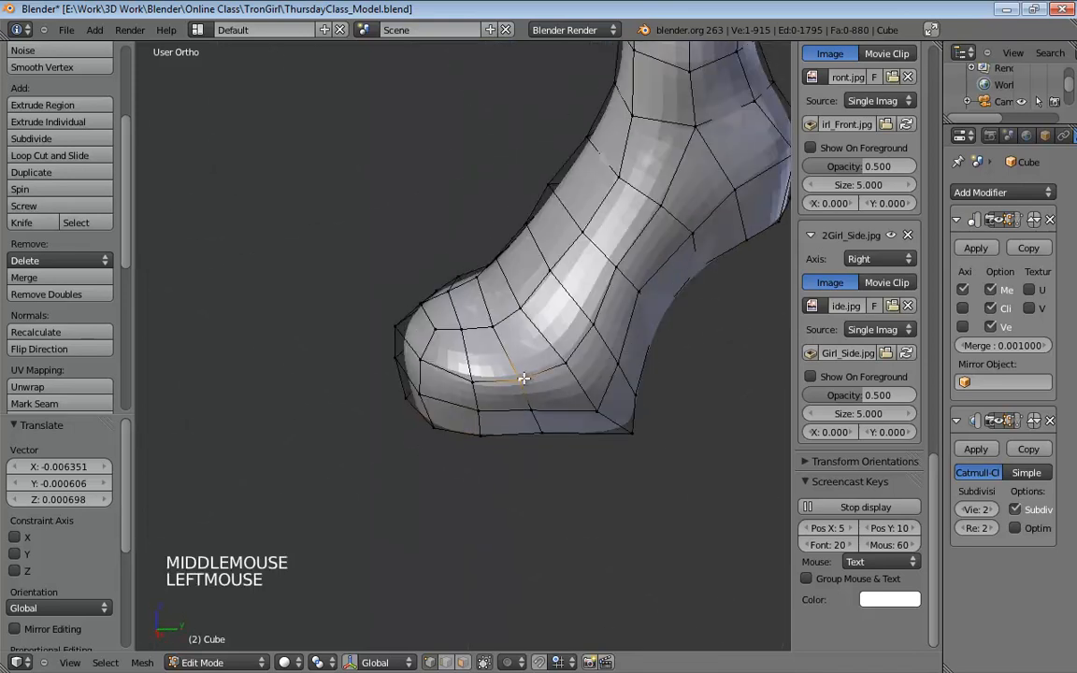
Move the vertices along the sole's lower side edge down to straighten that edge.
left_click_drag(524, 379, 536, 415)
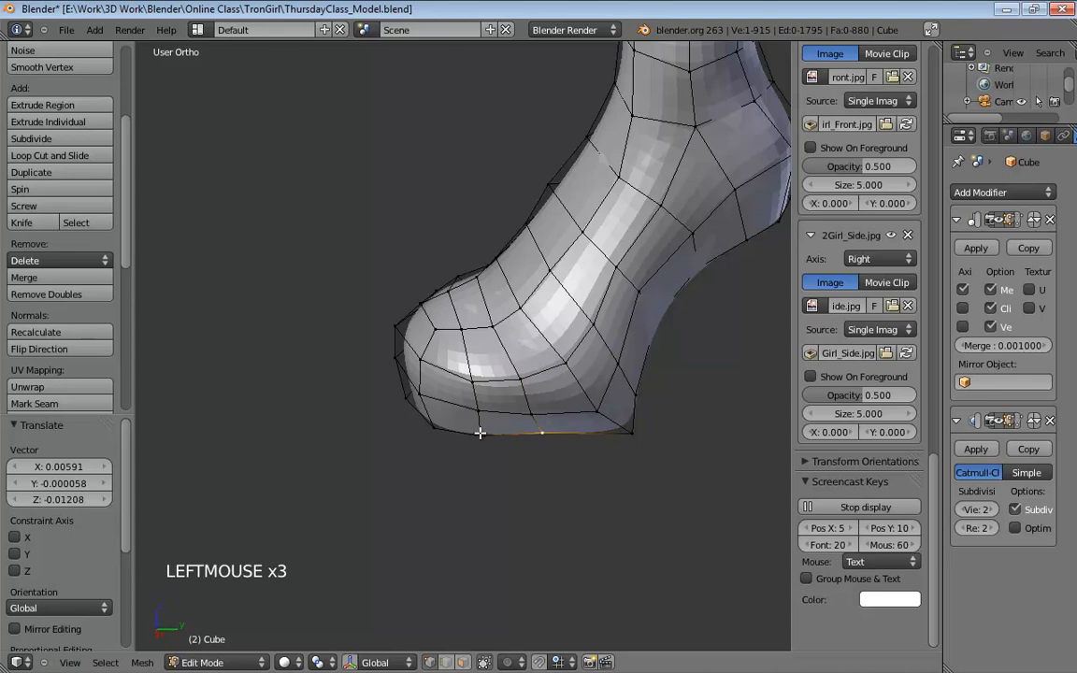
middle_click_drag(487, 432, 573, 368)
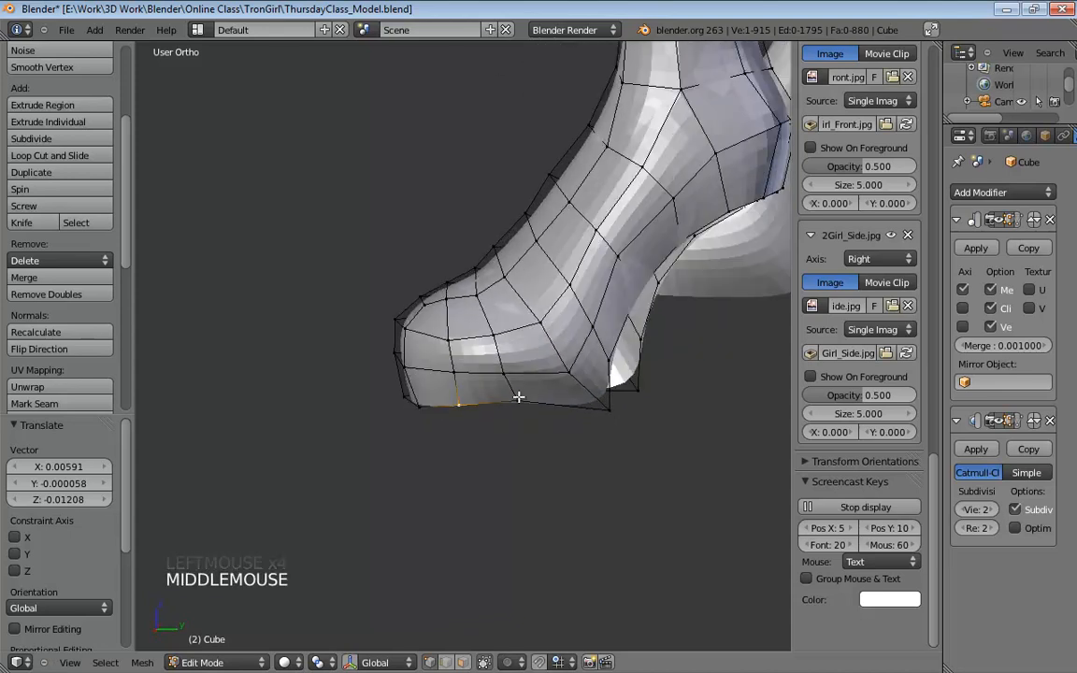
left_click_drag(518, 398, 517, 406)
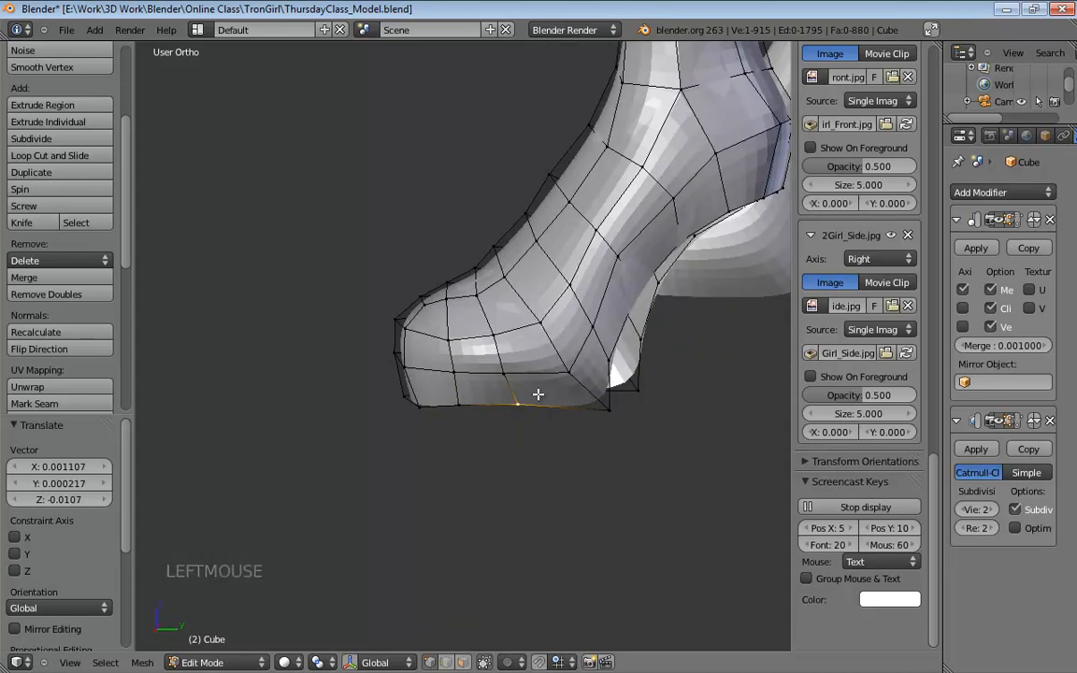
Examine the toe and sole in wireframe against the side reference sketch, with the subdivision preview hidden and shown again.
key("KP_3")
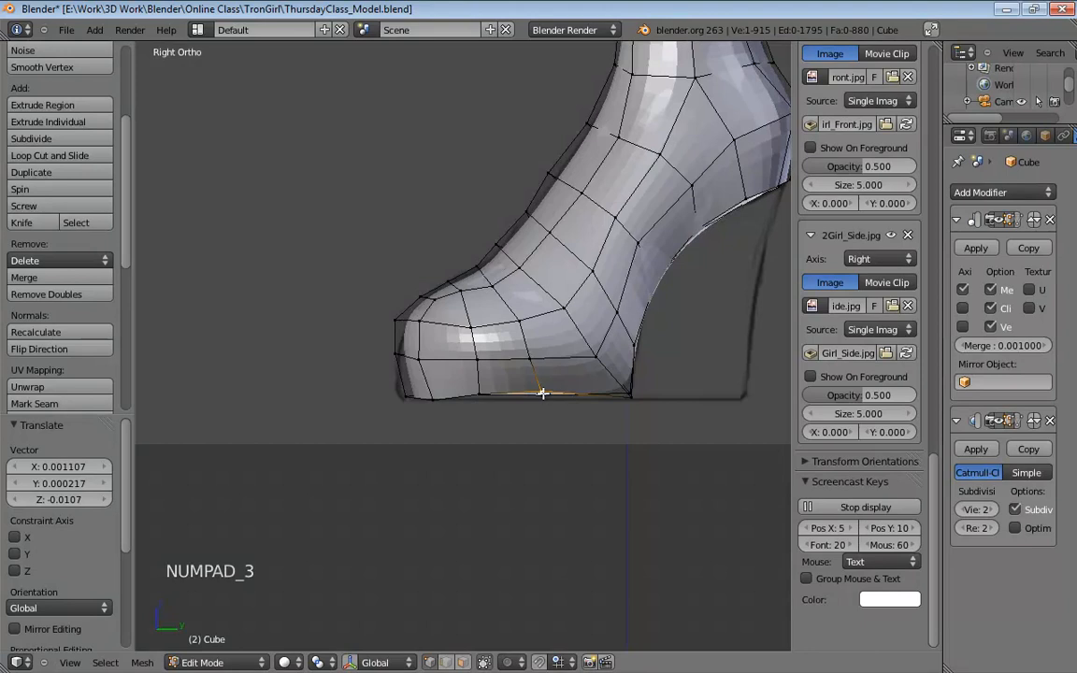
middle_click_drag(542, 394, 512, 384, "shift")
key("z")
left_click(1005, 422)
scroll(512, 384, "up", 6)
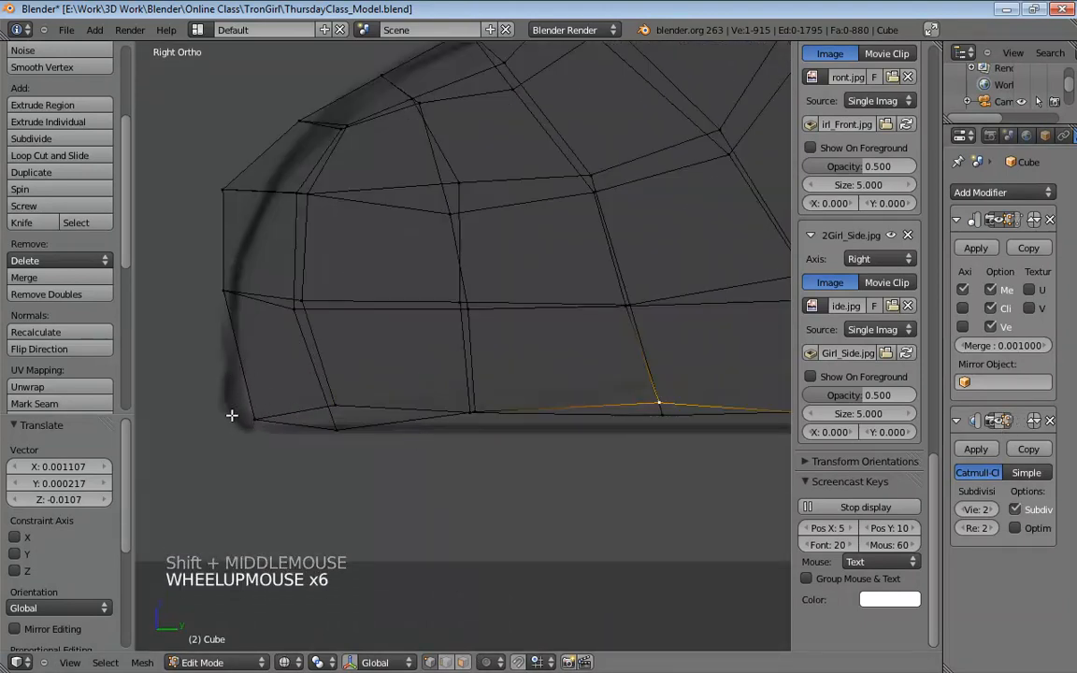
middle_click_drag(249, 361, 234, 427, "shift")
scroll(452, 422, "down", 5)
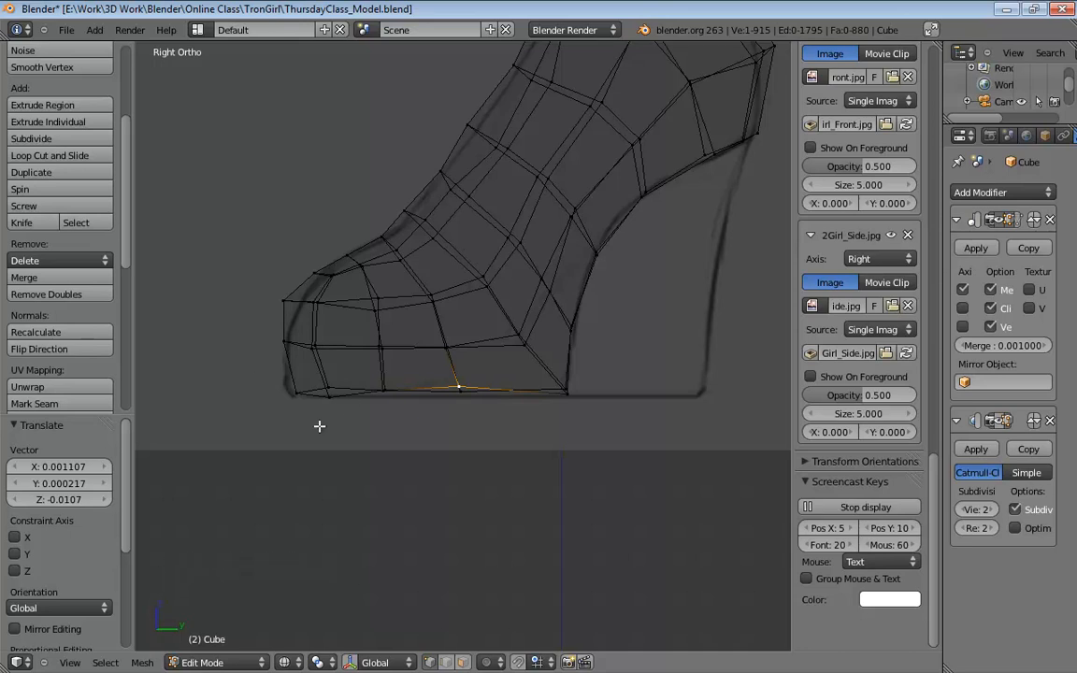
scroll(313, 449, "up", 4, "shift")
scroll(298, 500, "up", 6)
middle_click_drag(298, 500, 349, 286, "shift")
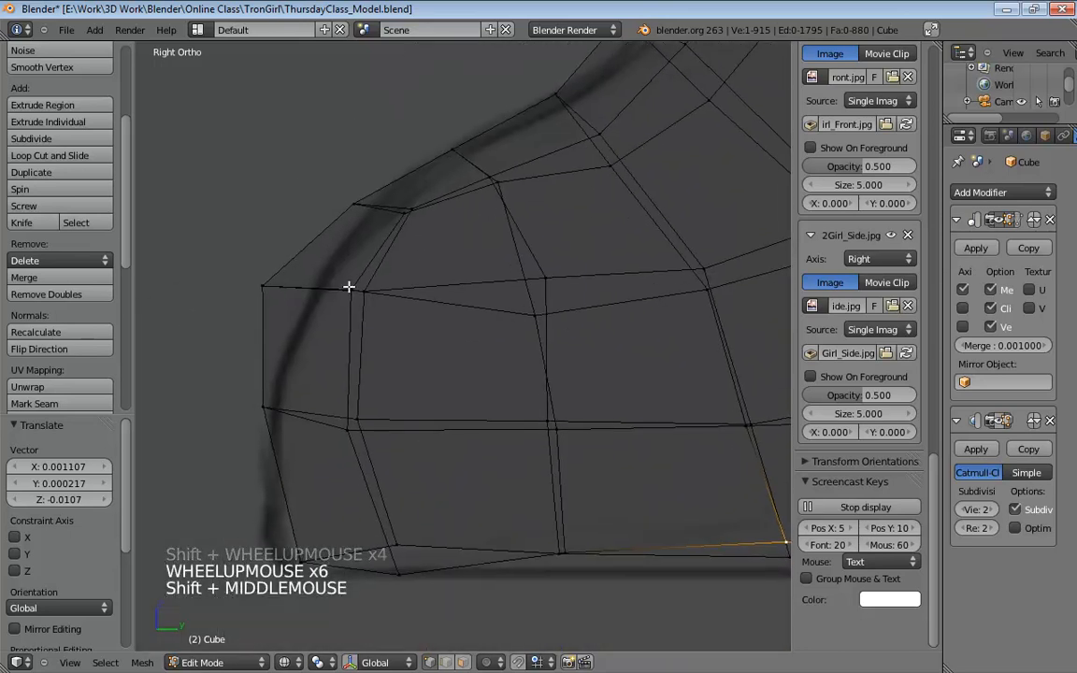
left_click(1003, 423)
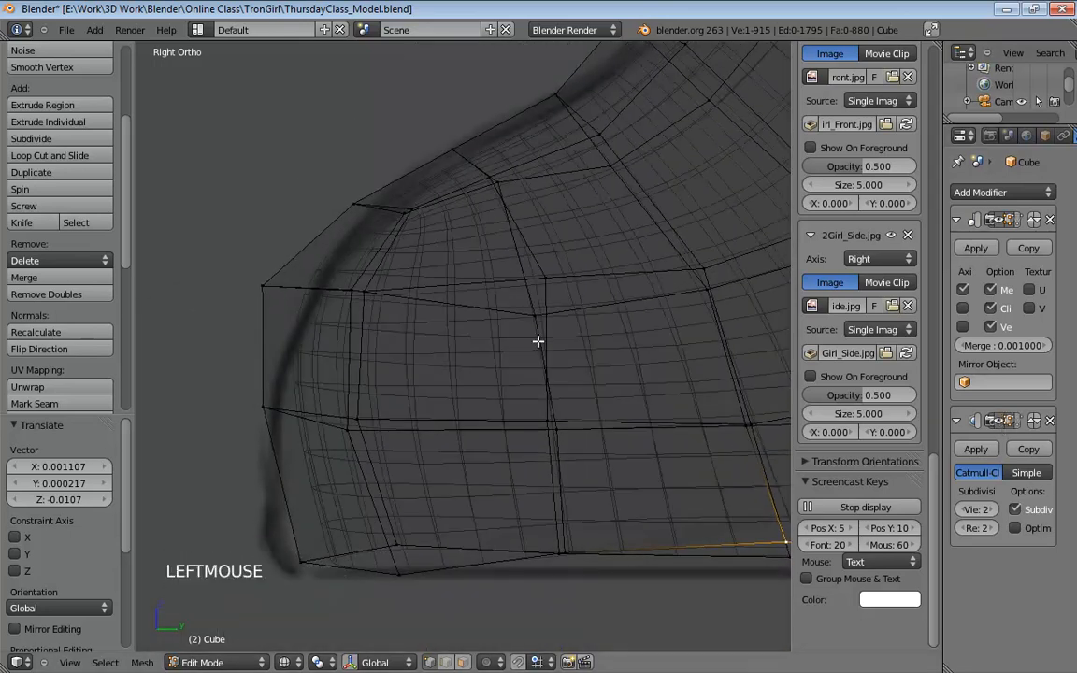
Raise the bottom vertices at the front of the toe above the sketched ground line, pulling the foremost ones forward.
left_click(297, 550)
left_click_drag(297, 549, 267, 491)
left_click_drag(396, 542, 359, 500)
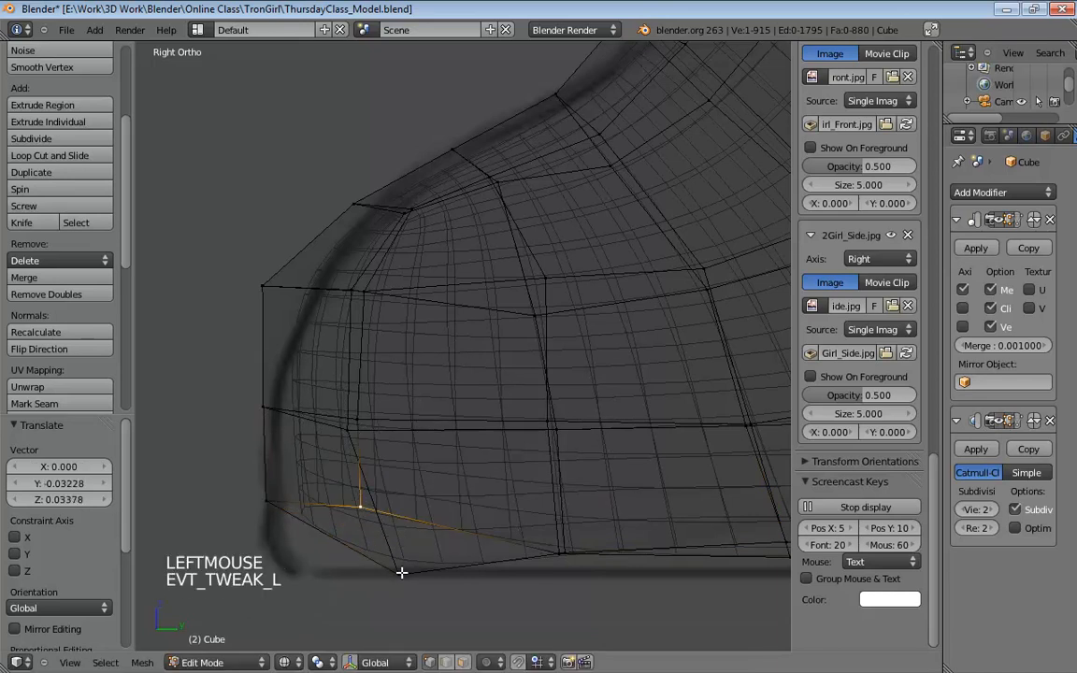
left_click_drag(401, 572, 361, 500)
middle_click_drag(632, 500, 379, 485, "shift")
left_click_drag(379, 485, 393, 453)
Raise the remaining bottom vertices back to the rear corner of the forefoot to level with the toe's lower edge.
middle_click_drag(614, 459, 451, 450, "shift")
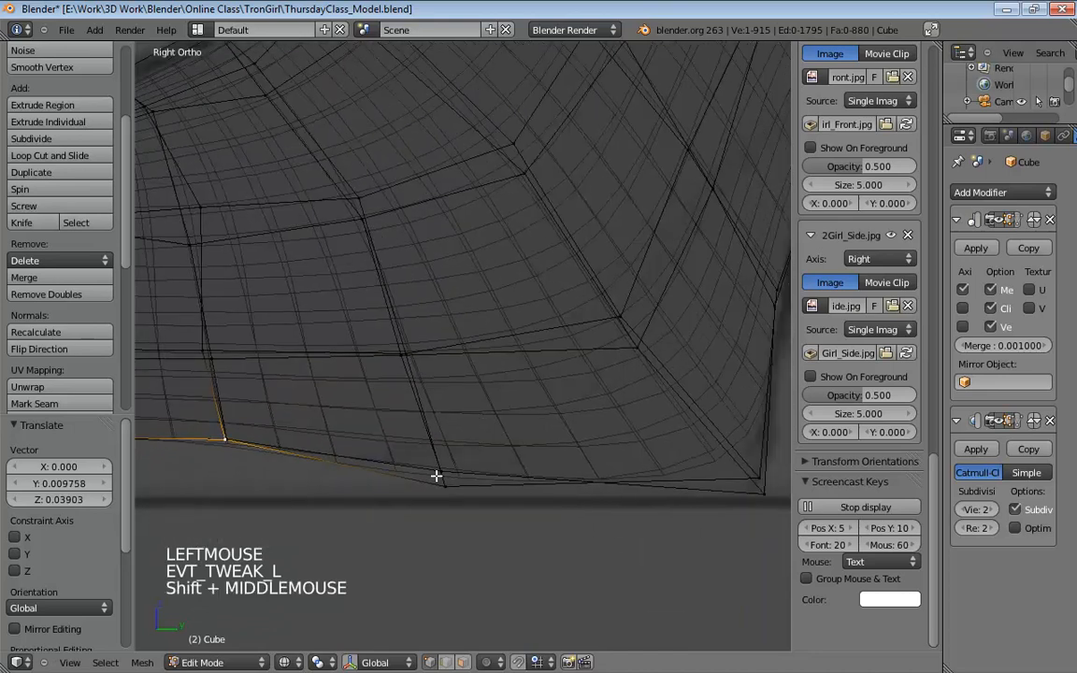
left_click_drag(436, 477, 437, 432)
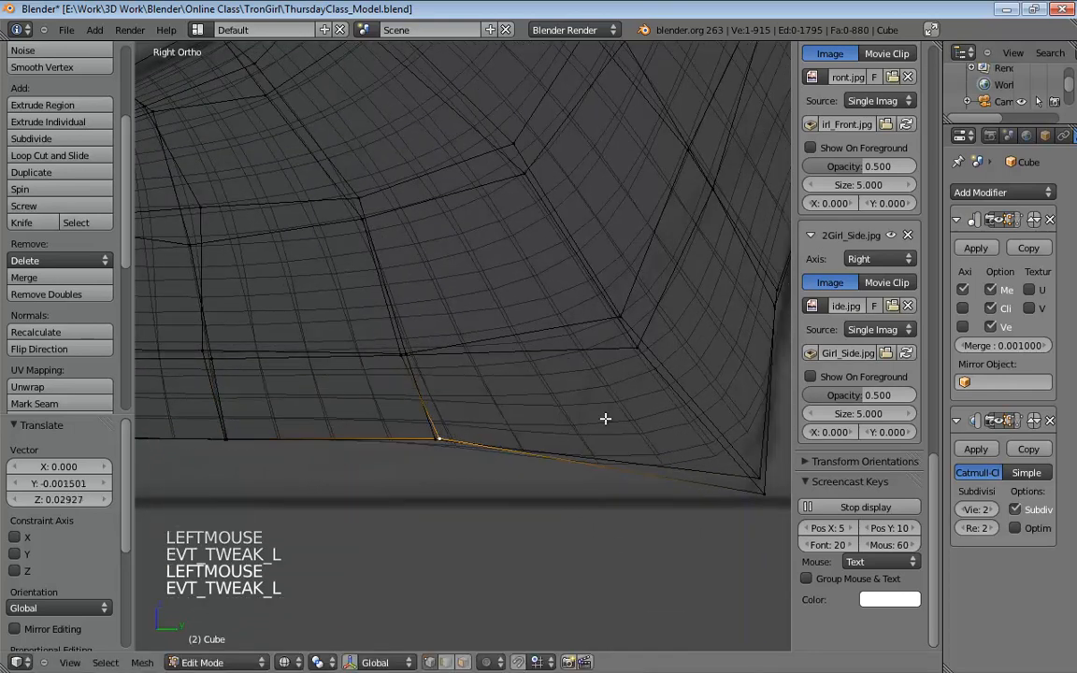
middle_click_drag(605, 417, 459, 414, "shift")
left_click_drag(609, 478, 608, 417)
left_click_drag(621, 496, 615, 423)
scroll(617, 423, "down", 6)
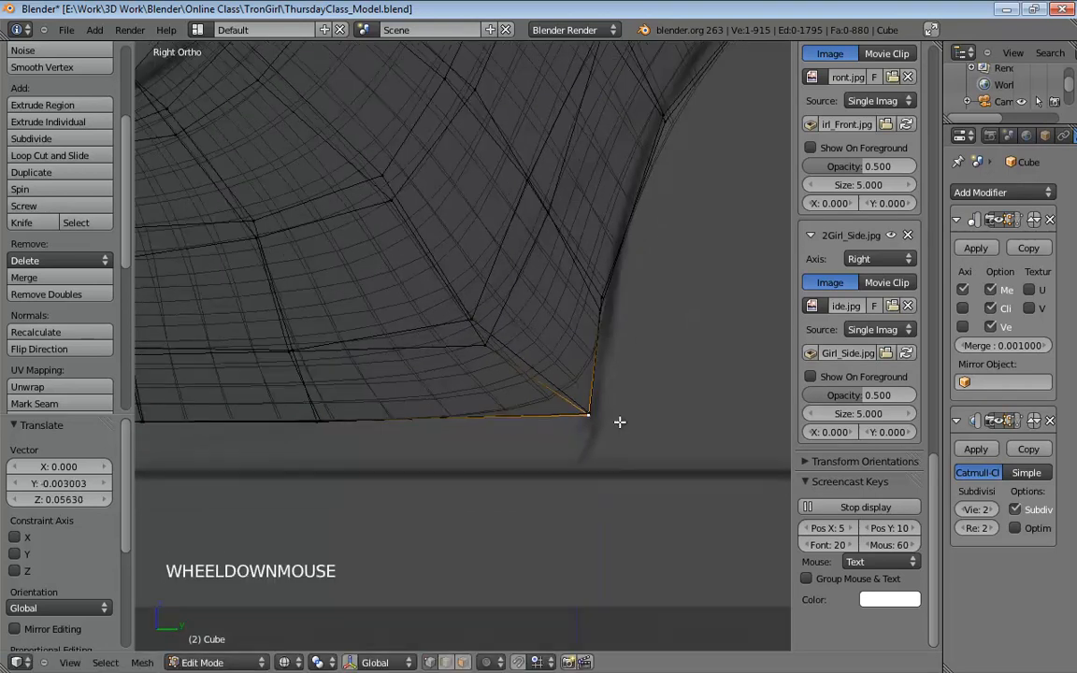
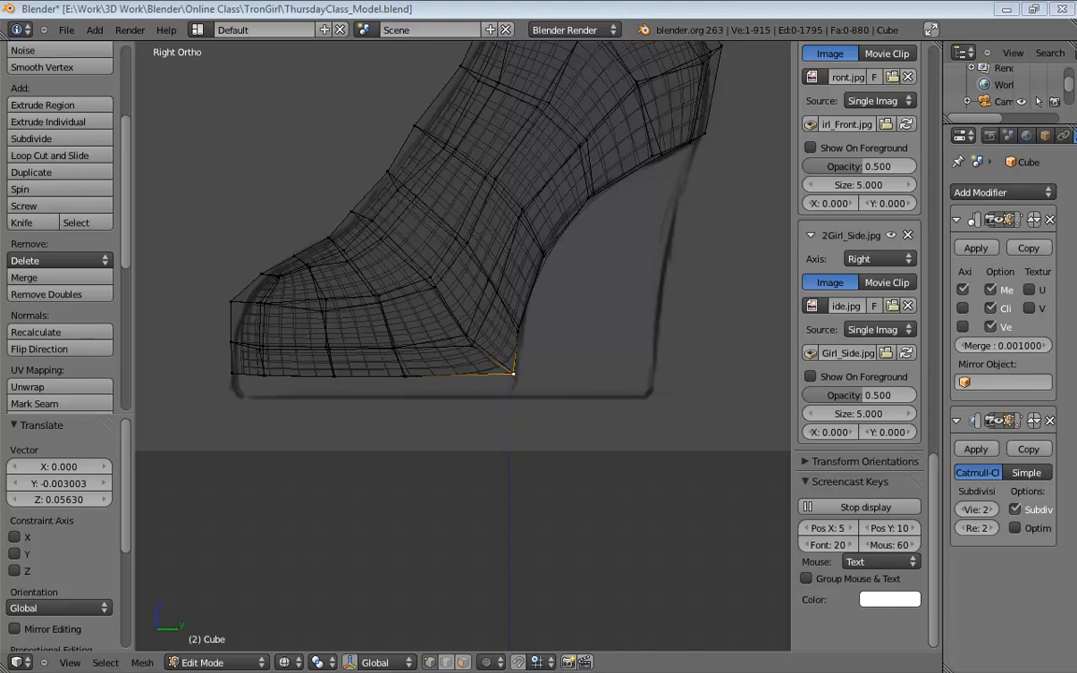
Switch to edge selection and select the edge loop around the entire underside of the foot.
left_click(524, 197)
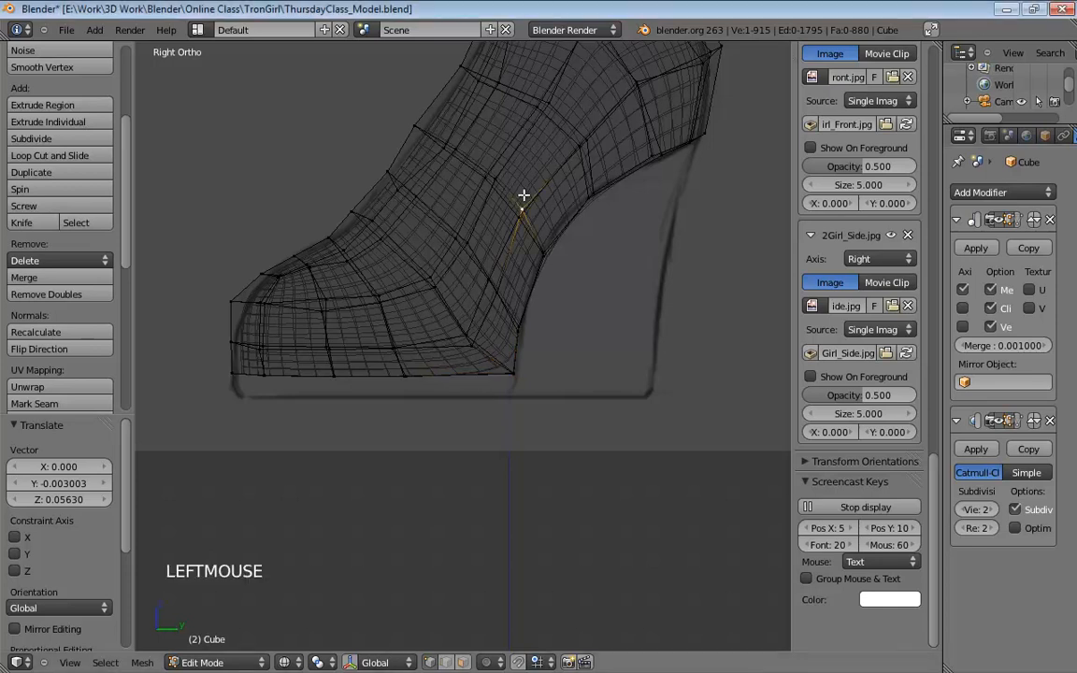
key("ctrl+Tab")
key("3")
key("ctrl+Tab")
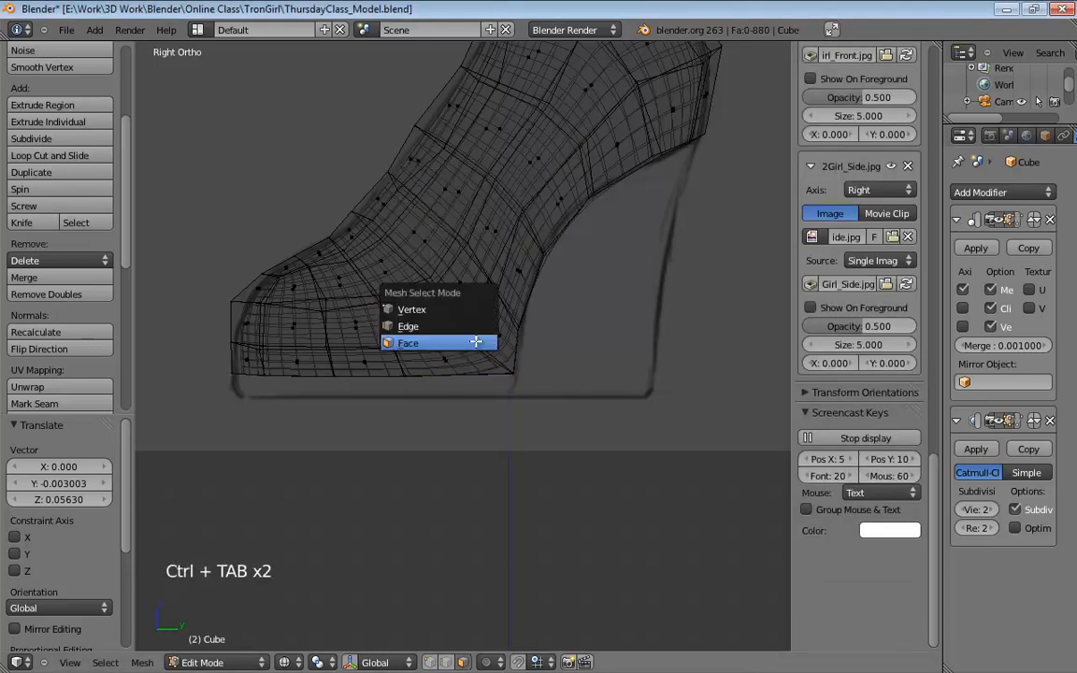
key("2")
left_click(451, 373, "alt")
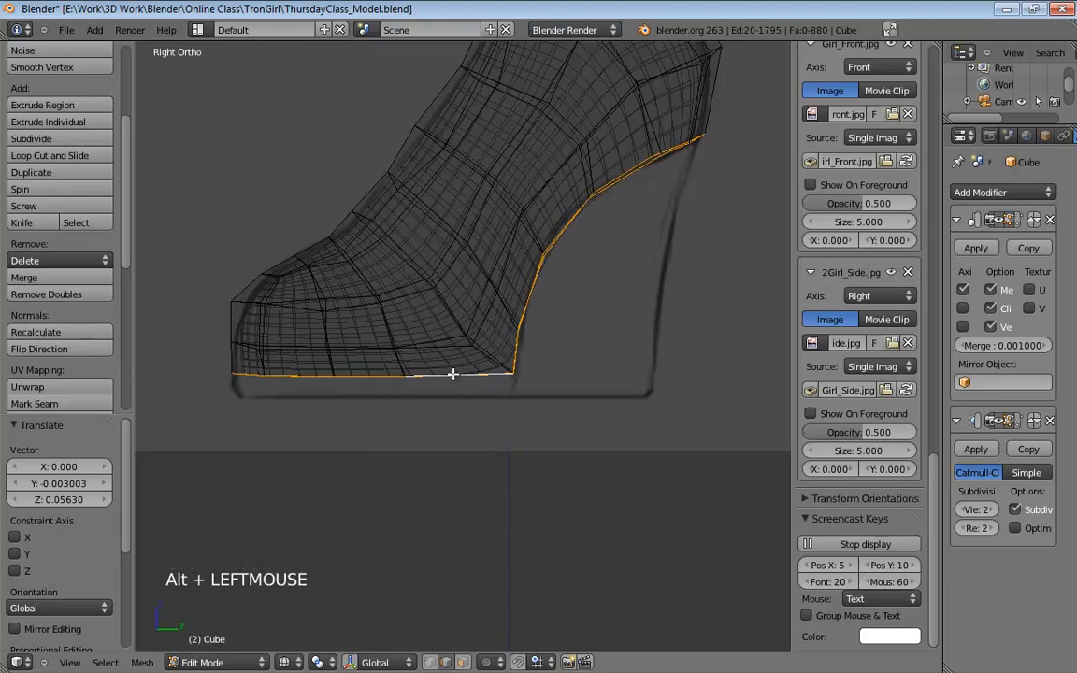
middle_click_drag(492, 385, 488, 278)
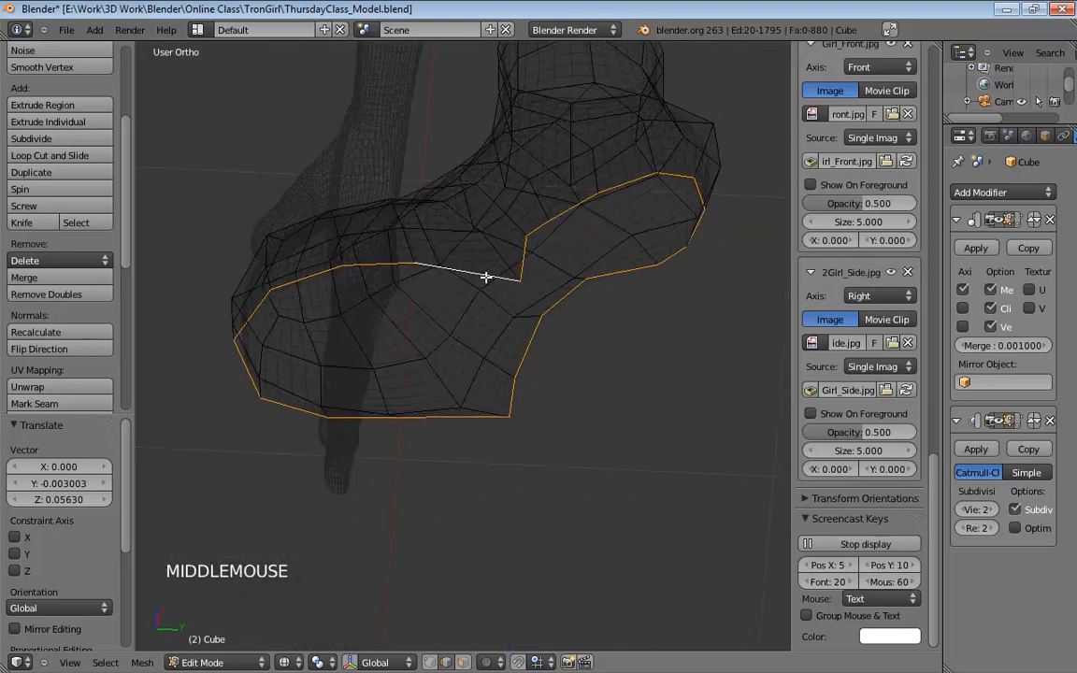
Select only the bottom edges of the forefoot, running around the toe from one rear corner to the other.
left_click(488, 278)
left_click(451, 417, "shift")
left_click(303, 413, "shift")
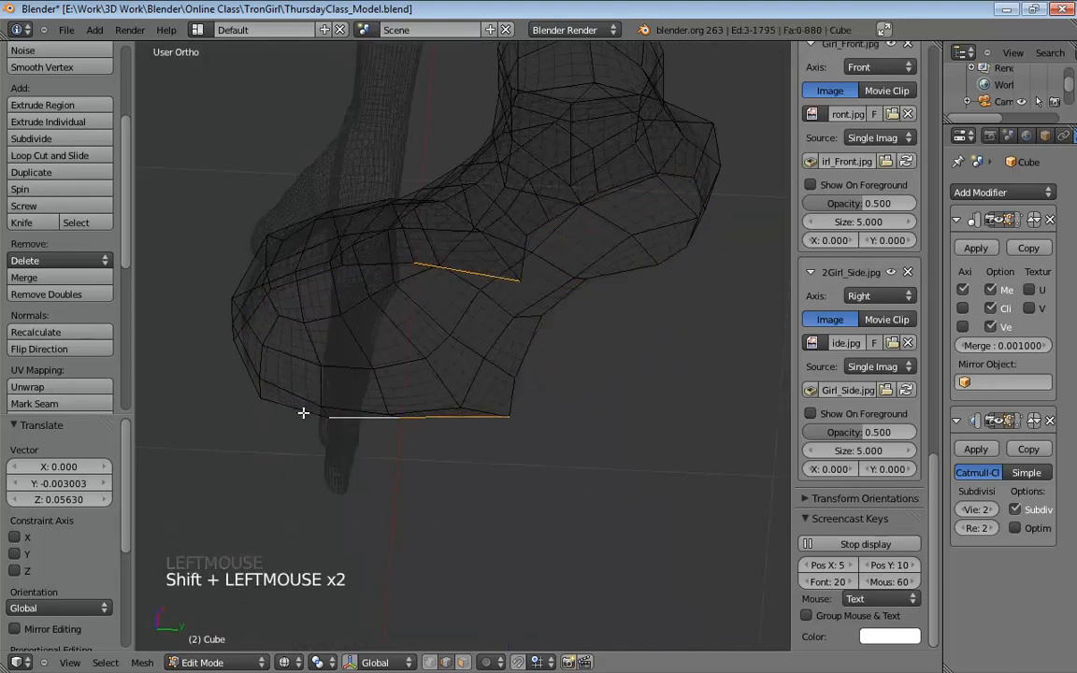
left_click(297, 404, "shift")
middle_click_drag(312, 378, 262, 402)
left_click(253, 375, "shift")
left_click(271, 351, "shift")
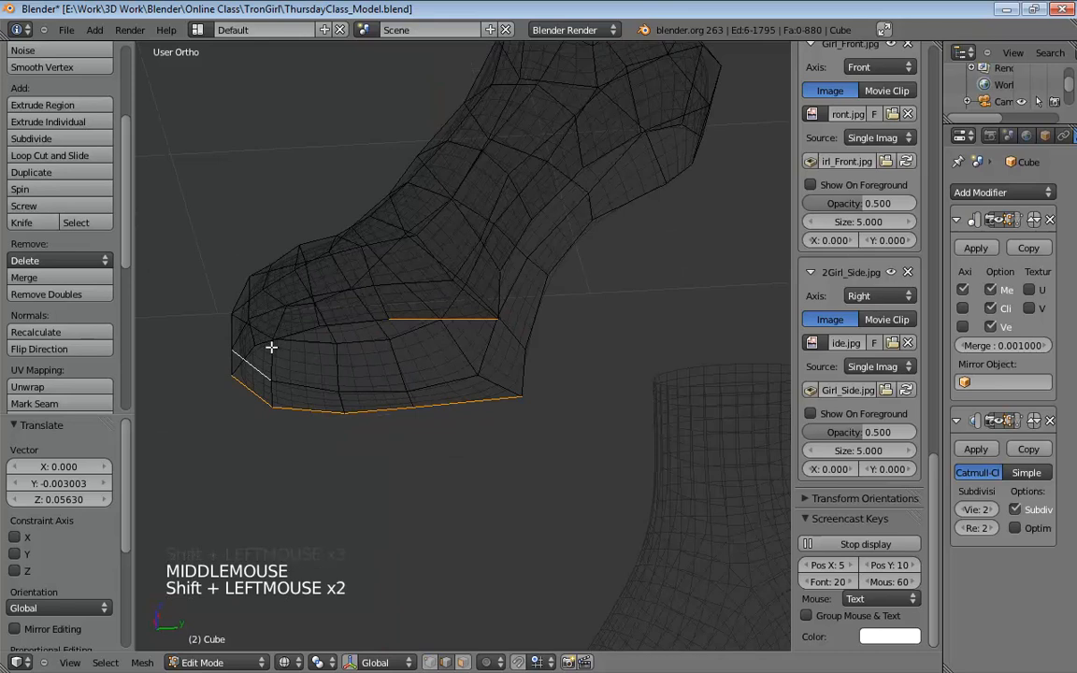
key("ctrl+z")
left_click(283, 338, "shift")
key("ctrl+z")
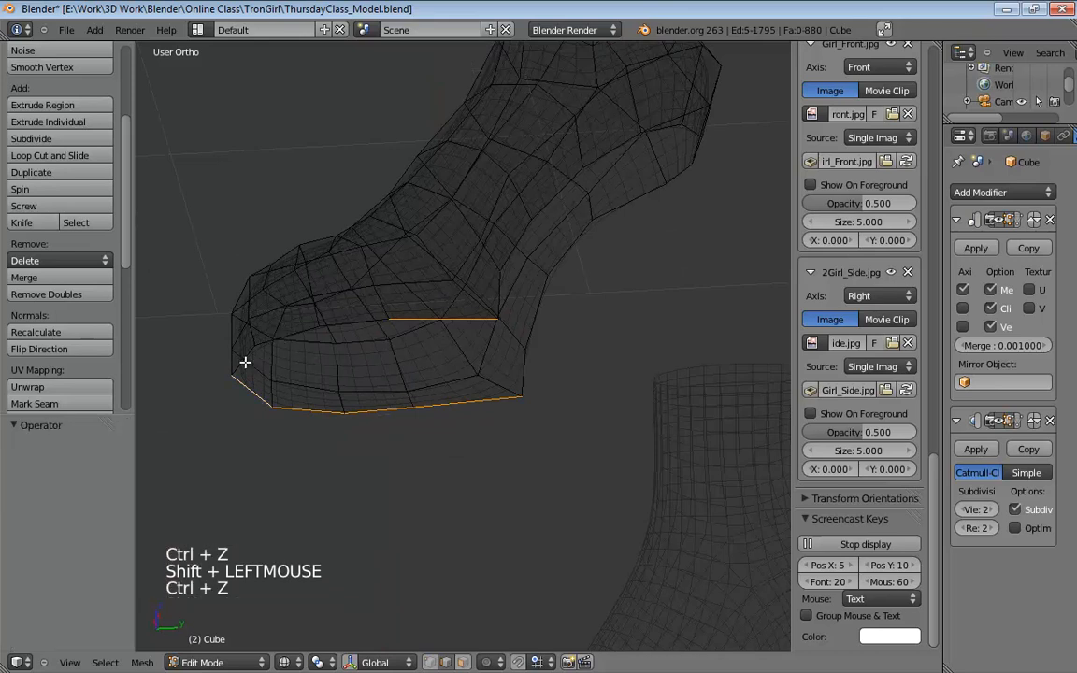
left_click(241, 360, "shift")
left_click(285, 337, "shift")
left_click(353, 319, "shift")
Flatten the selected sole edges by scaling them to 0 along Z, and check the result in solid shading from the side.
middle_click_drag(353, 320, 517, 416)
key("s")
key("s")
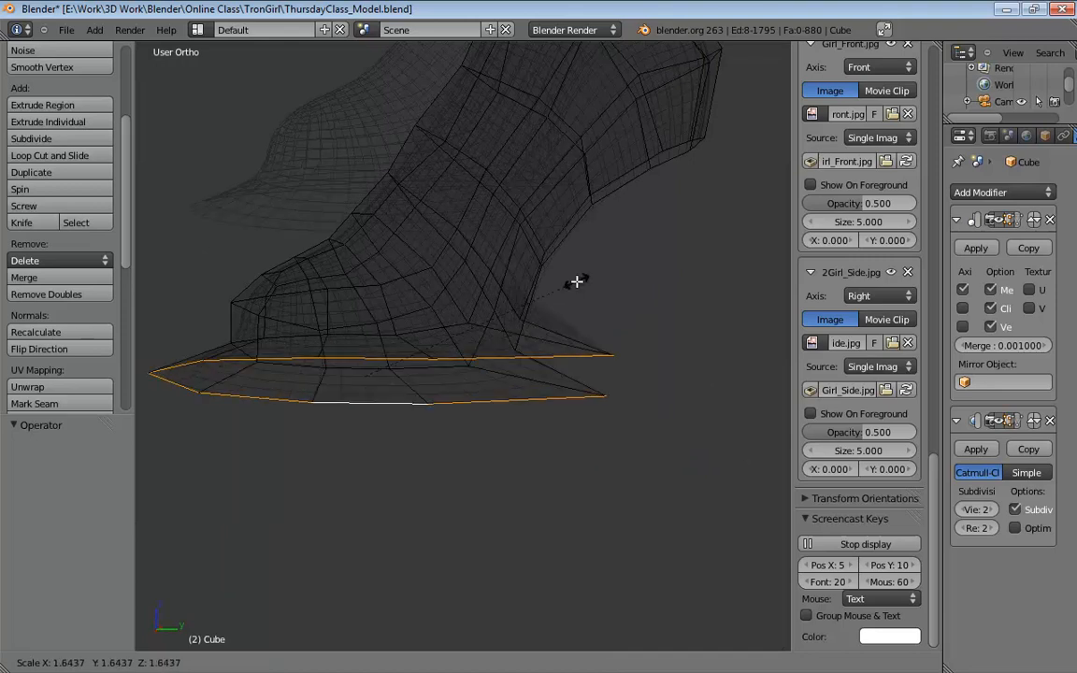
key("z")
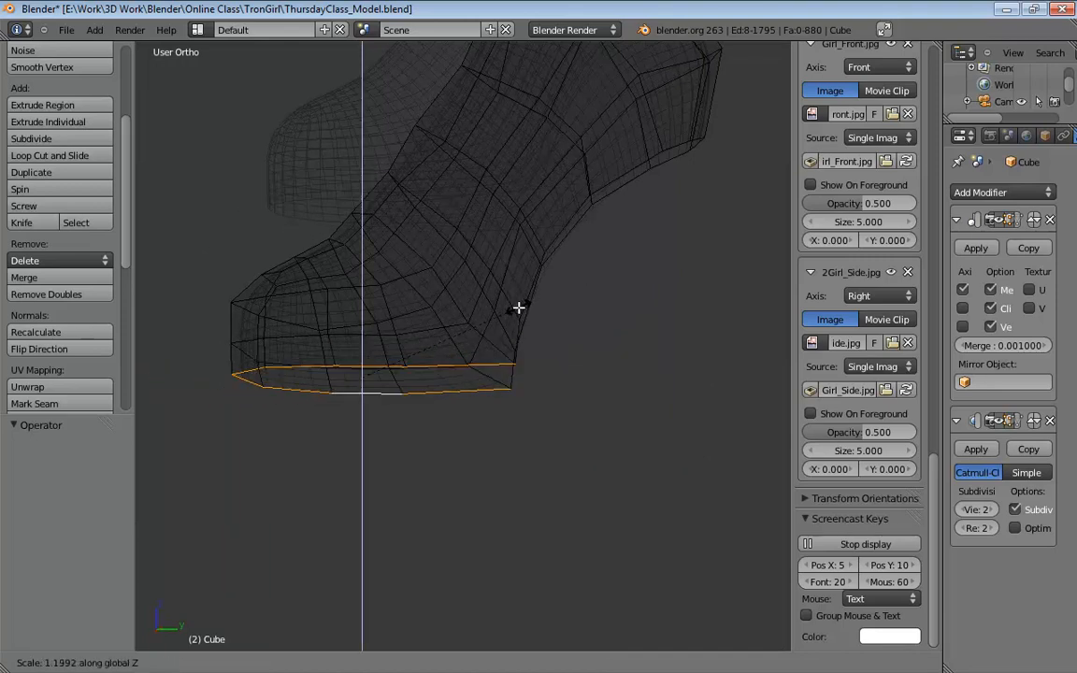
key("0")
left_click(518, 308)
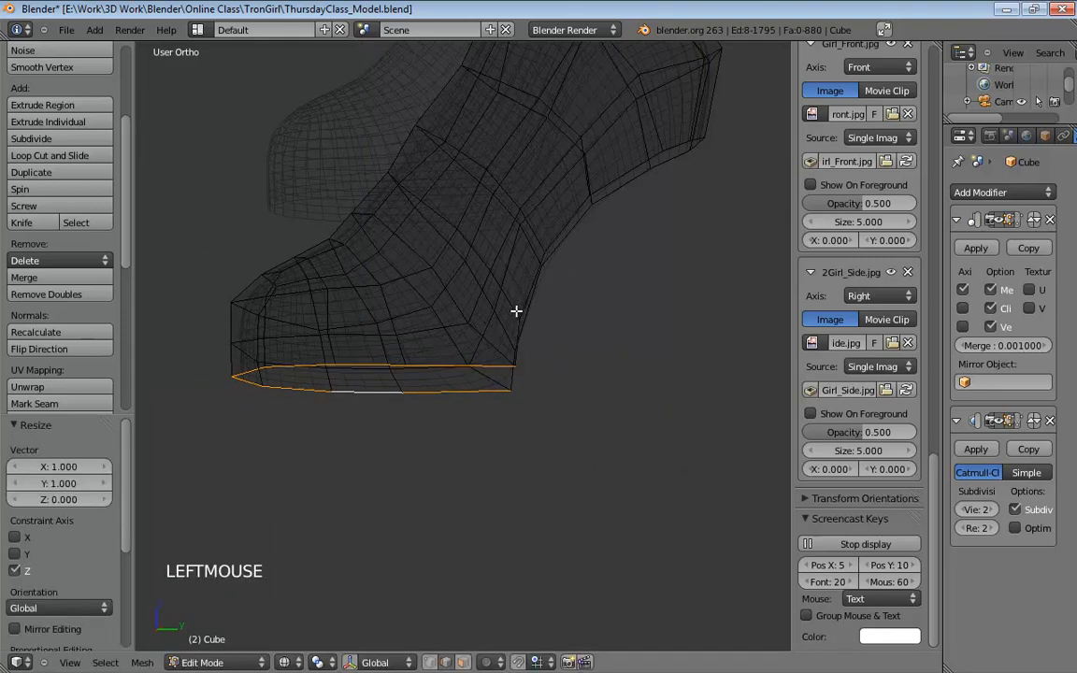
middle_click_drag(516, 311, 553, 296)
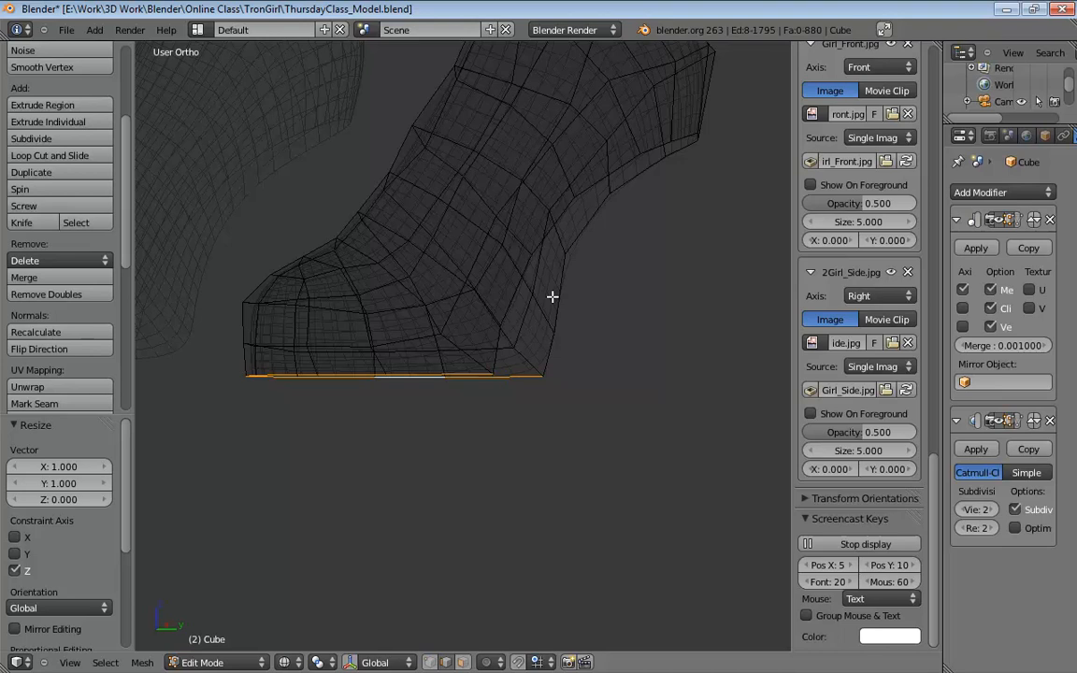
mouse_move(552, 296)
middle_mouse_down("shift")
mouse_move(434, 334)
mouse_move(394, 319)
mouse_move(416, 288)
mouse_move(509, 322)
mouse_move(497, 322)
middle_mouse_up("shift")
key("z")
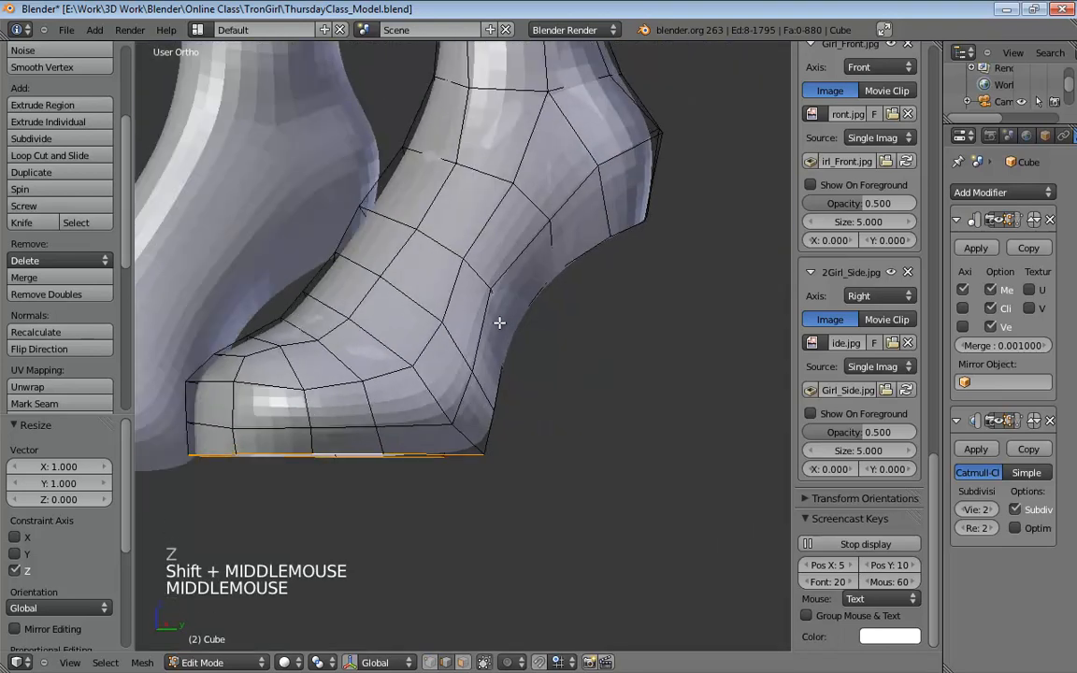
key("KP_3")
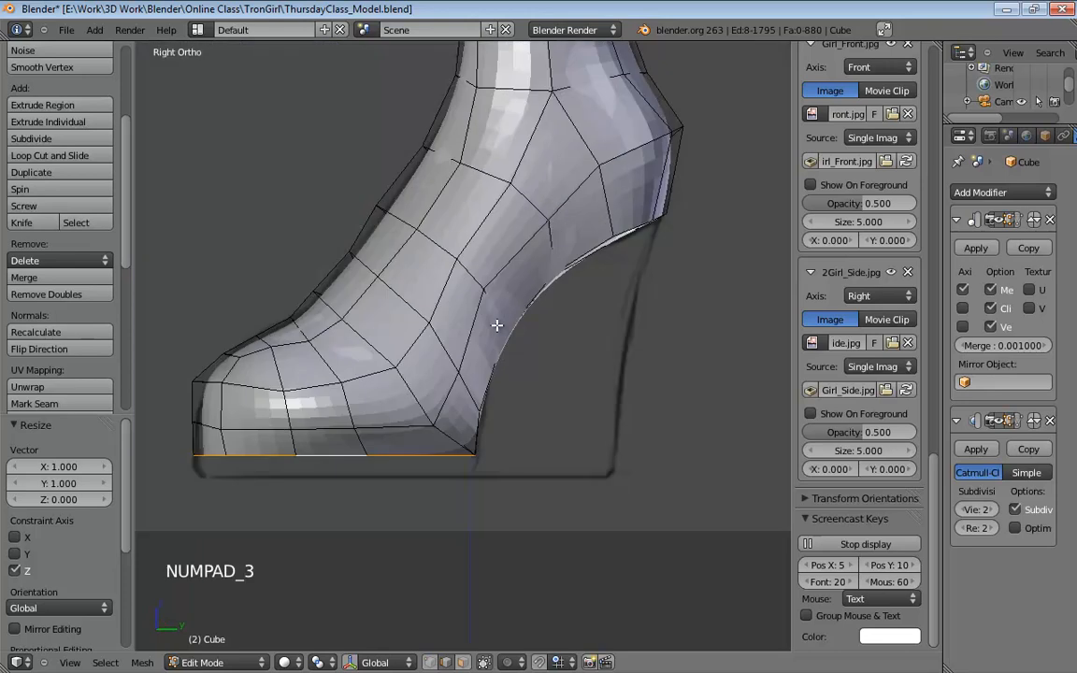
In wireframe side view, reshape the toe's front profile by moving its top vertex slightly back and the lower two vertices forward.
key("KP_5")
key("KP_5")
middle_click_drag(492, 319, 338, 340, "shift")
scroll(338, 339, "up", 4)
key("z")
middle_click_drag(290, 268, 389, 286, "shift")
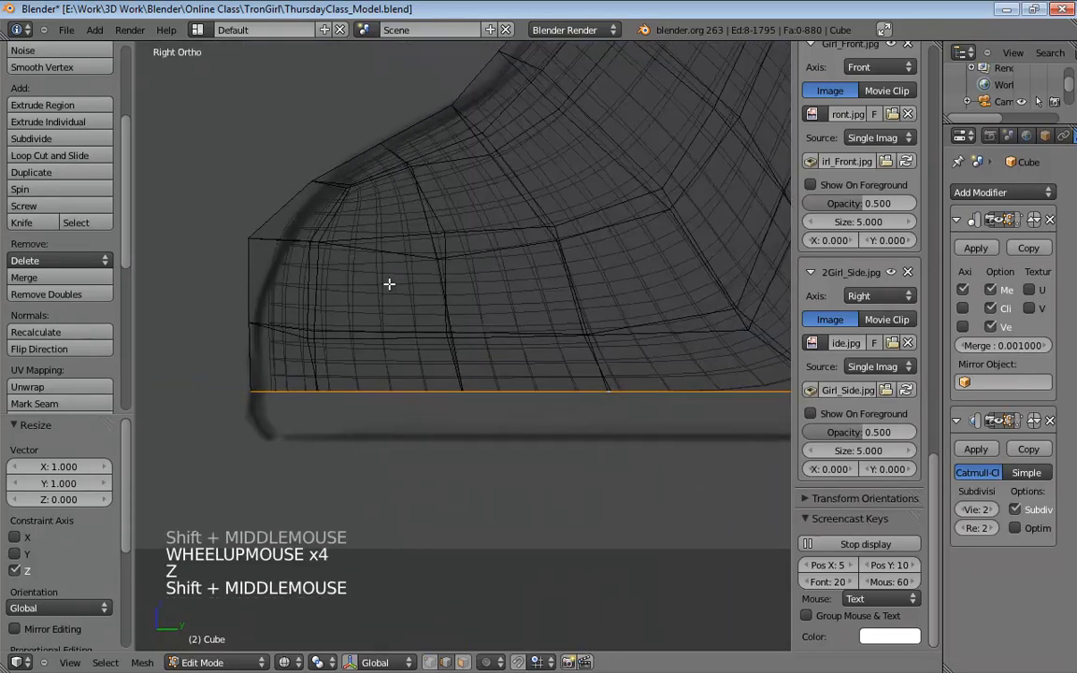
key("ctrl+Tab")
left_click(267, 234)
left_click_drag(257, 240, 270, 243)
left_click_drag(251, 326, 216, 327)
left_click_drag(251, 394, 225, 392)
left_click_drag(219, 324, 236, 326)
Lift the profile vertices along the top of the toes outward so the smoothed surface follows the side sketch.
middle_click_drag(419, 226, 354, 344, "shift")
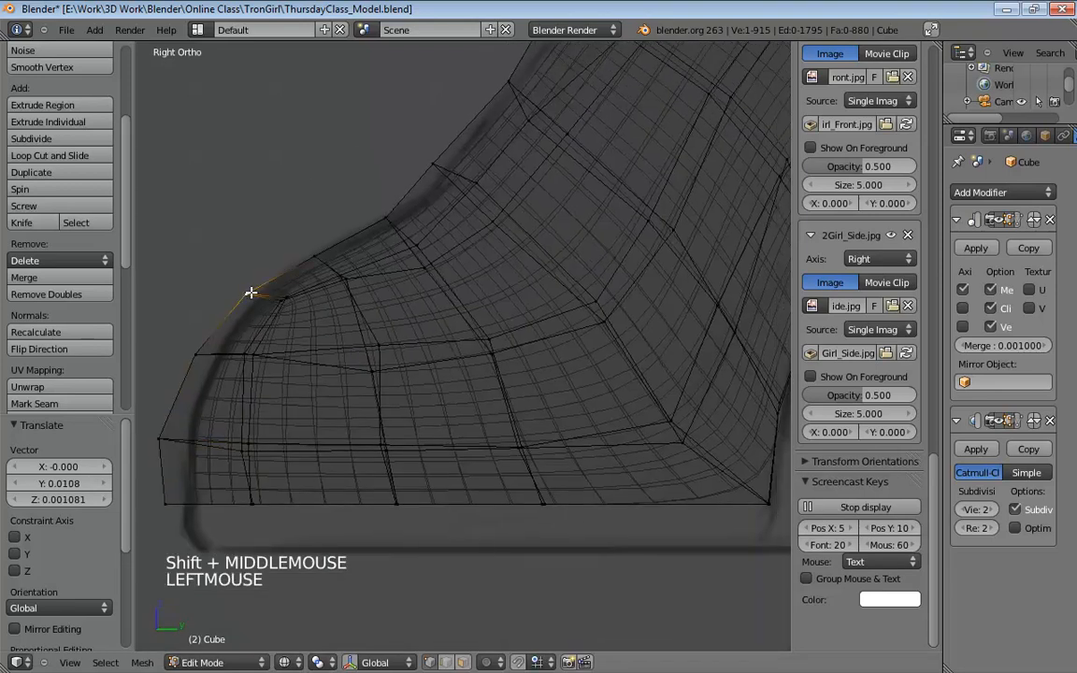
left_click_drag(314, 256, 307, 241)
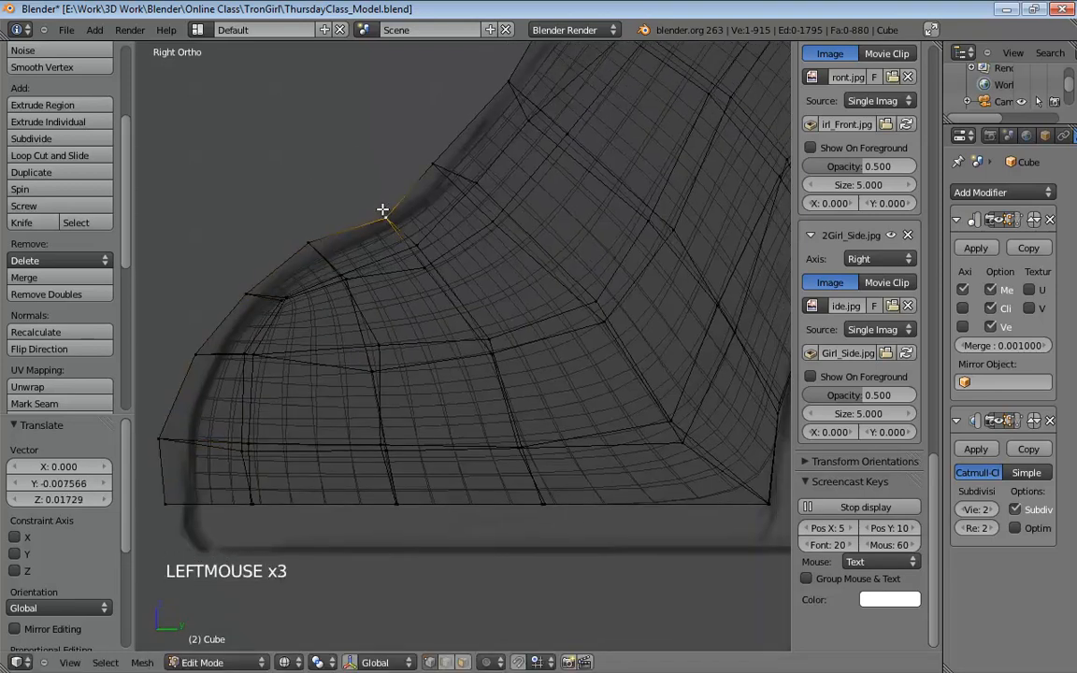
left_click_drag(382, 209, 379, 197)
middle_click_drag(379, 196, 276, 306, "shift")
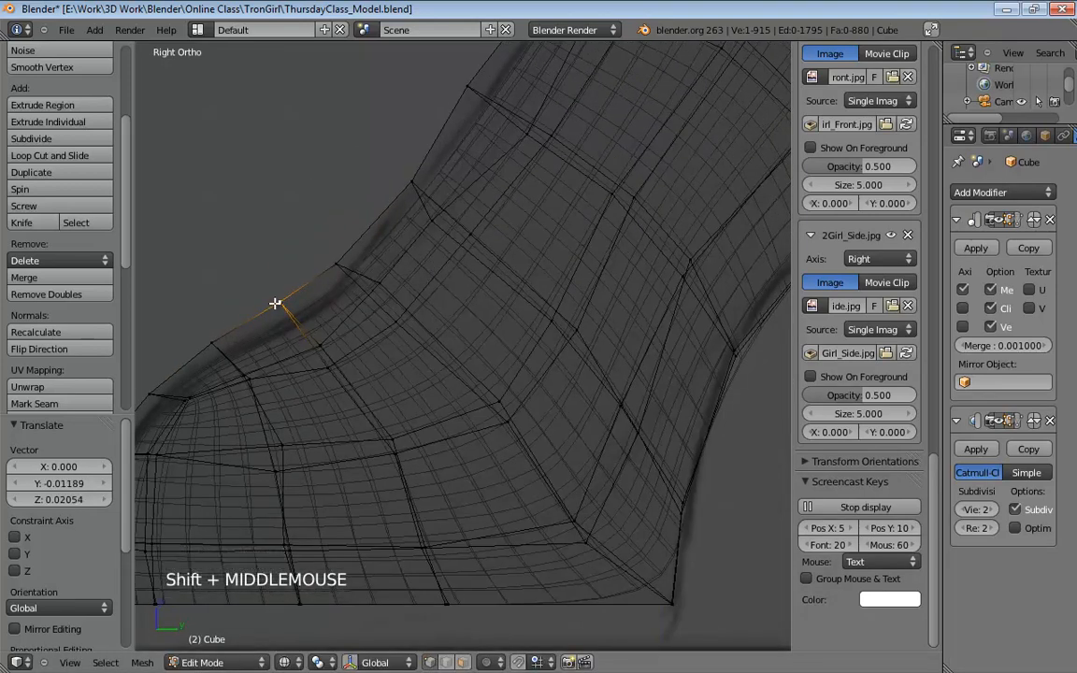
left_click(304, 292)
Adjust the front profile vertices along the instep so its smoothed contour follows the side sketch.
middle_click_drag(341, 266, 391, 260, "shift")
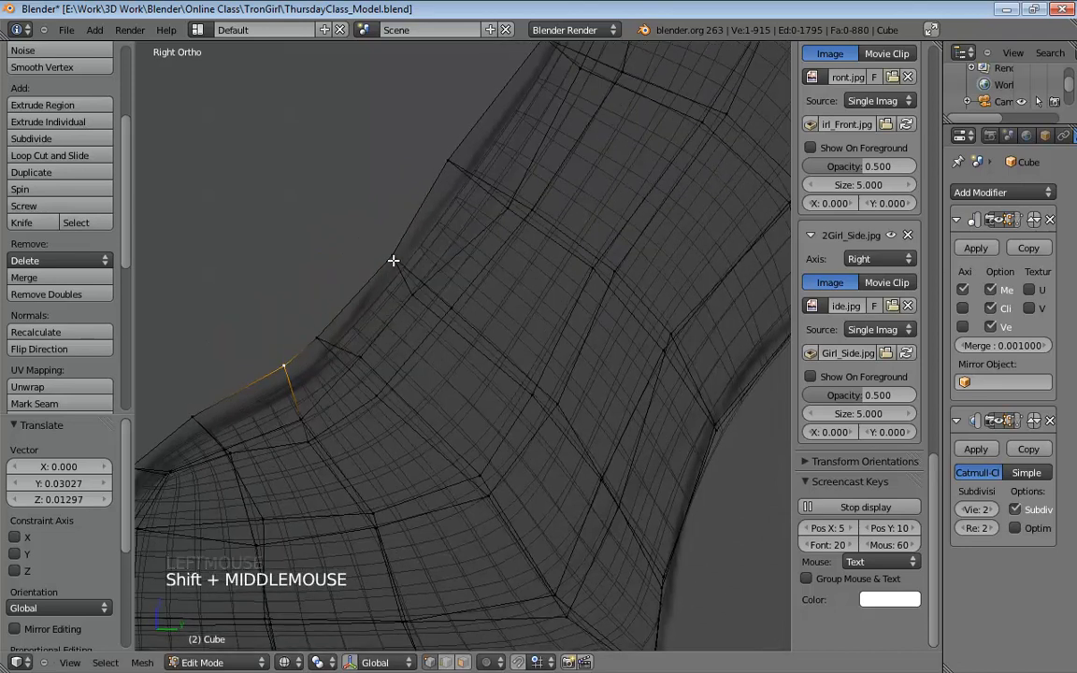
left_click_drag(392, 260, 366, 246)
middle_click_drag(388, 281, 362, 312, "shift")
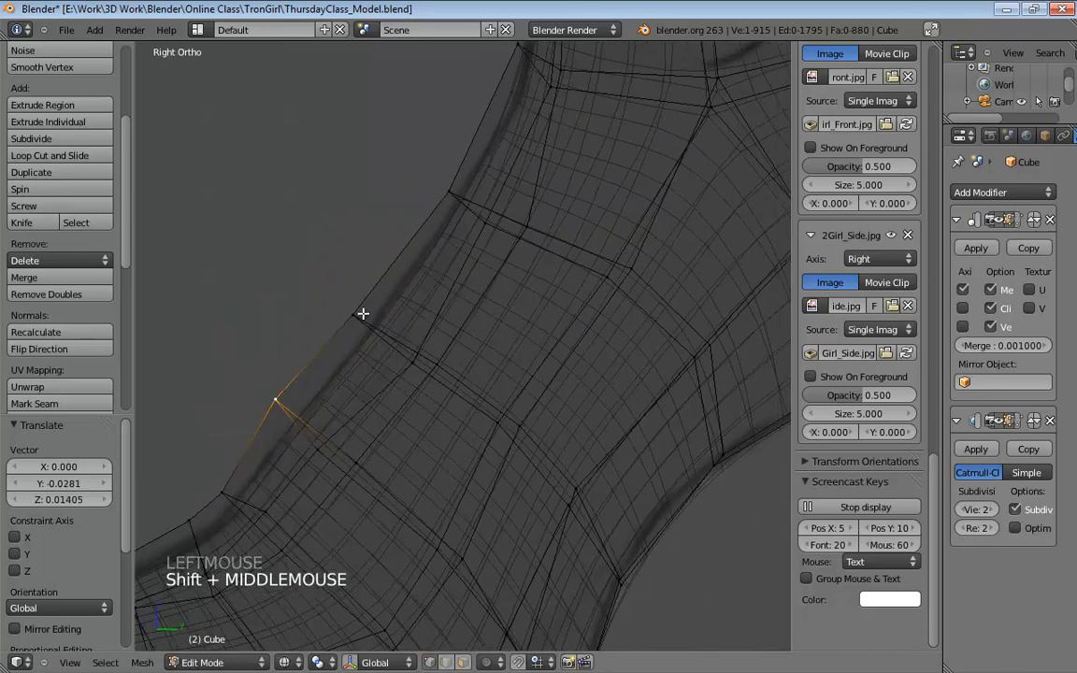
left_click_drag(354, 311, 338, 298)
middle_click_drag(337, 298, 427, 234, "shift")
mouse_move(426, 234)
left_mouse_down()
mouse_move(418, 248)
mouse_move(433, 252)
mouse_move(424, 240)
left_mouse_up()
left_click_drag(357, 369, 375, 347)
Even out the upper instep by repositioning a vertex just inside the front contour and a profile vertex below it.
middle_click_drag(384, 406, 420, 341, "shift")
left_click_drag(425, 316, 425, 327)
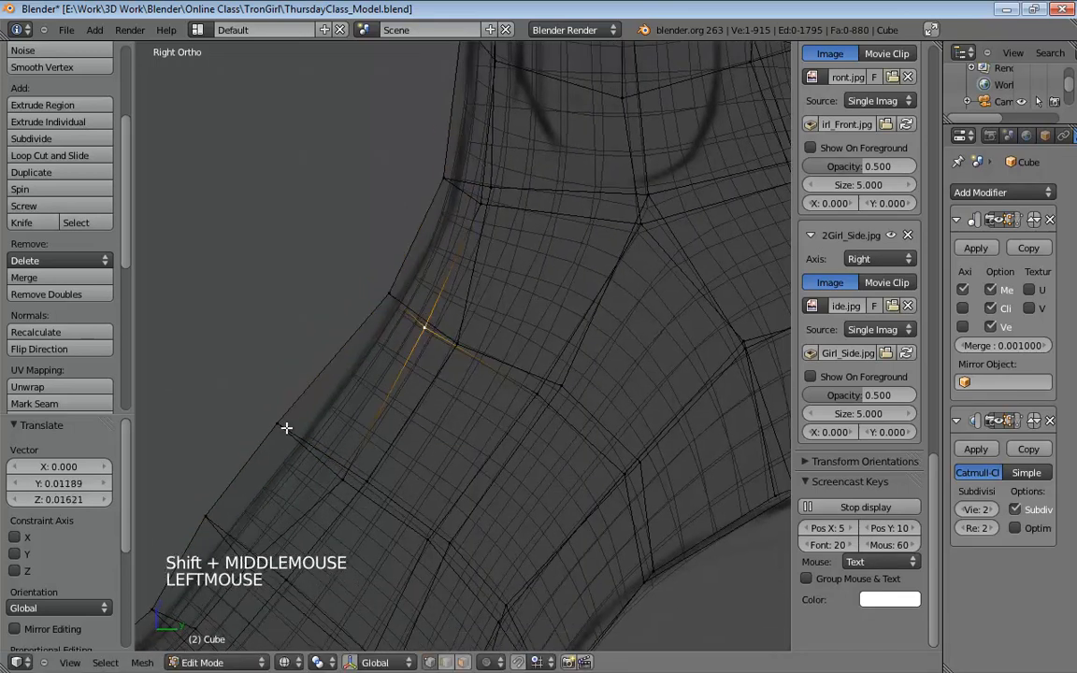
left_click_drag(286, 427, 295, 399)
Move the front profile vertex at the ankle slightly to align with the sketched outline.
middle_click_drag(457, 289, 415, 439, "shift")
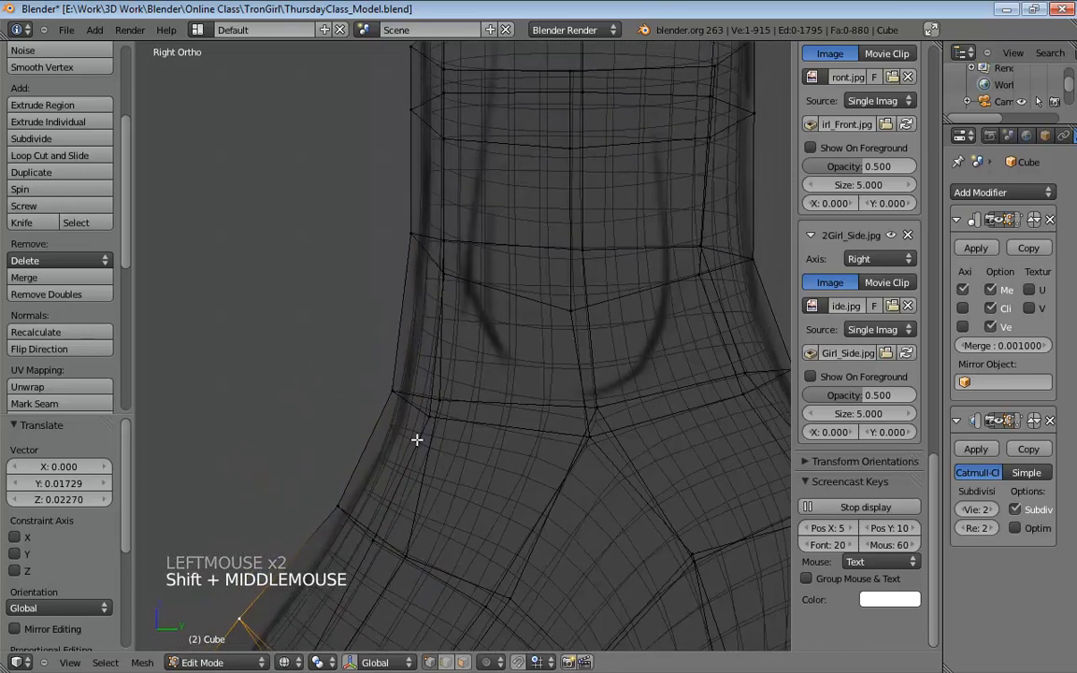
left_click_drag(408, 234, 400, 229)
left_click(404, 232)
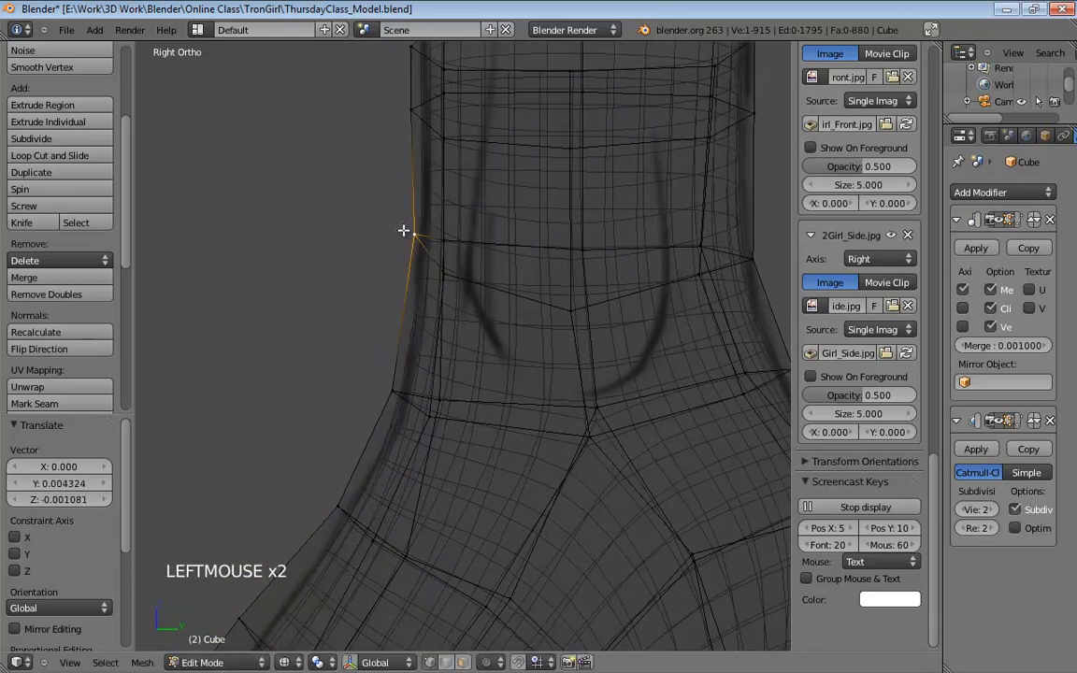
Reposition the rear profile vertices from above the heel down to its lower corner so the smoothed contour follows the side sketch.
middle_click_drag(405, 232, 338, 396, "shift")
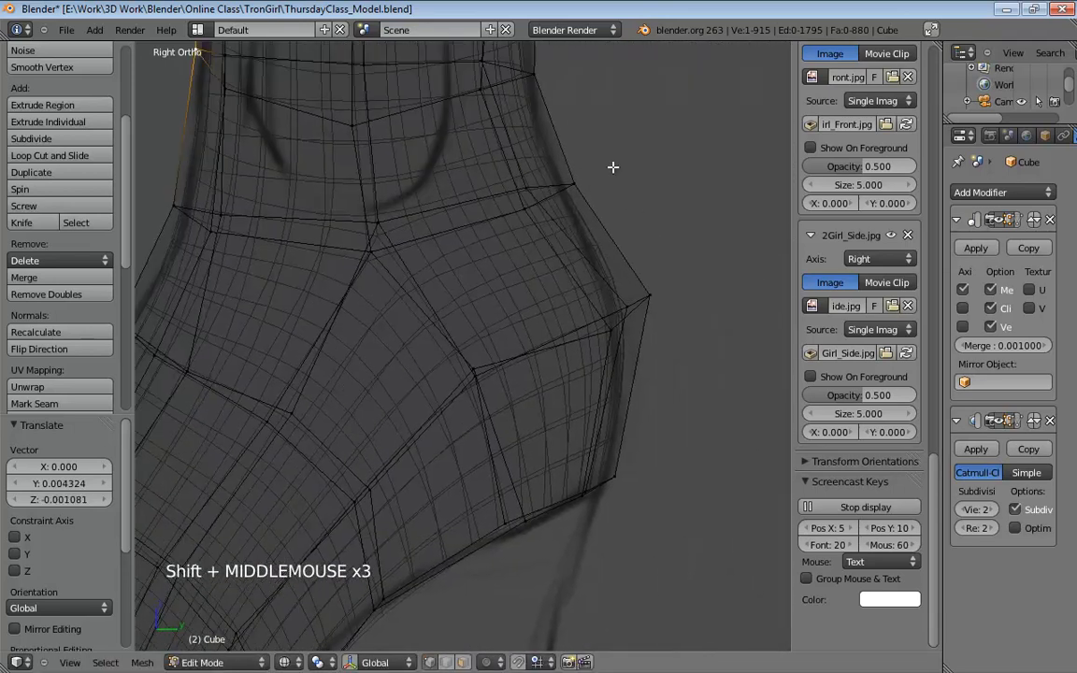
left_click_drag(571, 184, 558, 188)
mouse_move(626, 307)
left_mouse_down()
mouse_move(617, 323)
mouse_move(644, 305)
left_mouse_up()
left_click(648, 299)
middle_click_drag(707, 425, 616, 347, "shift")
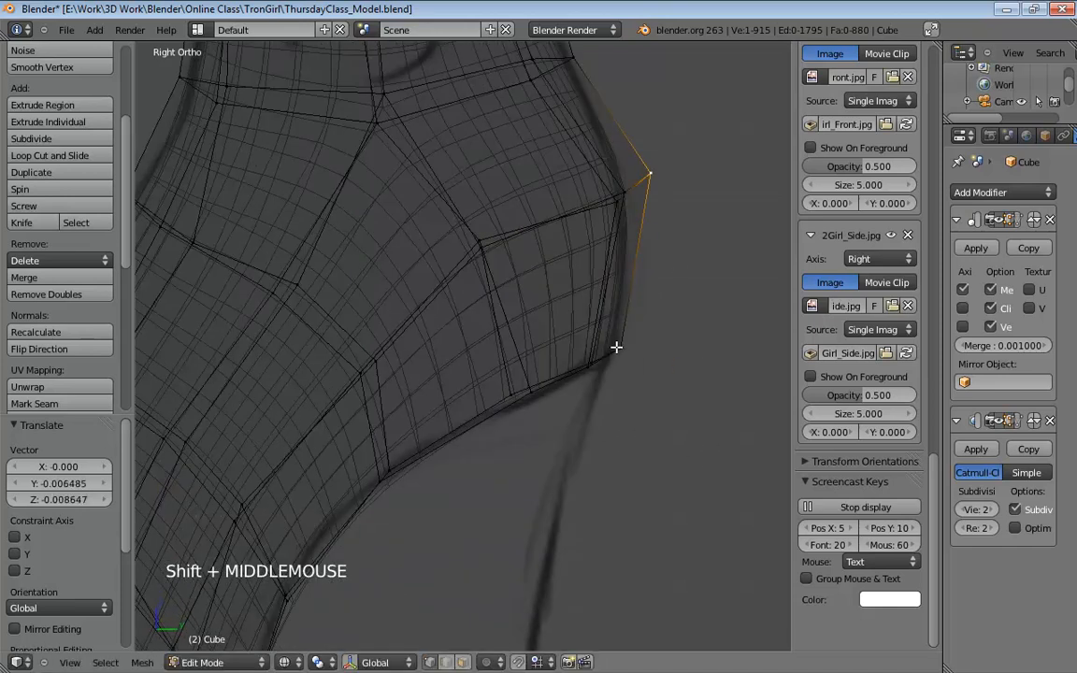
left_click(606, 360)
middle_click_drag(614, 219, 646, 294, "shift")
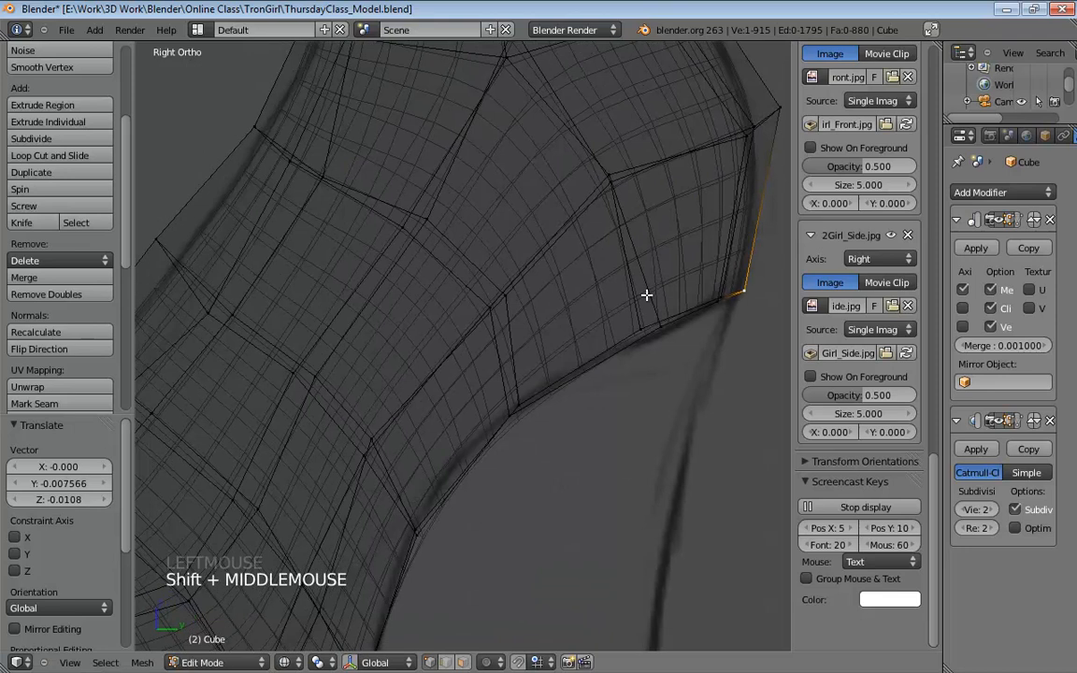
scroll(615, 315, "down", 6)
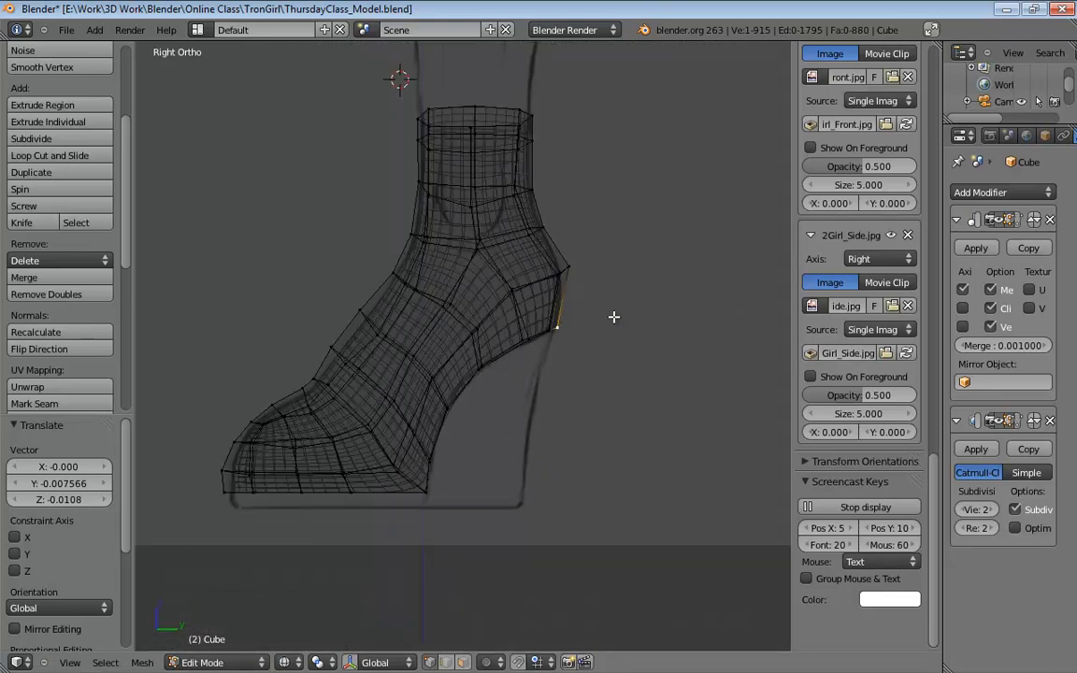
Toggle the subdivision preview of the mesh in Edit Mode and show the foot in solid shading.
middle_click_drag(570, 328, 657, 378)
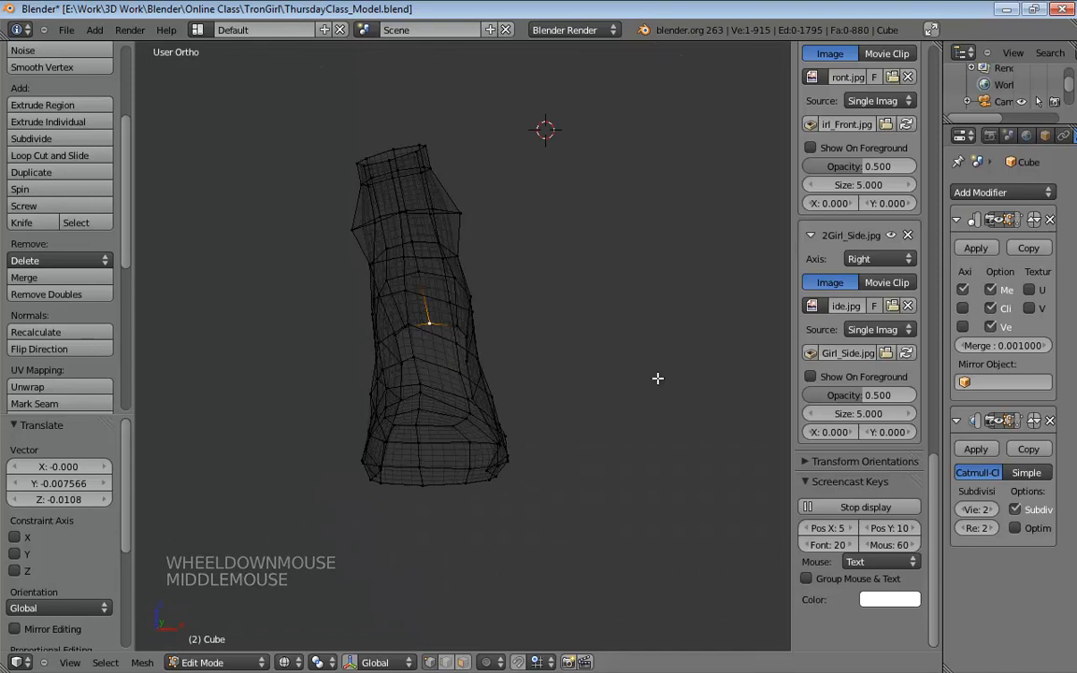
left_click(997, 423)
left_click(997, 422)
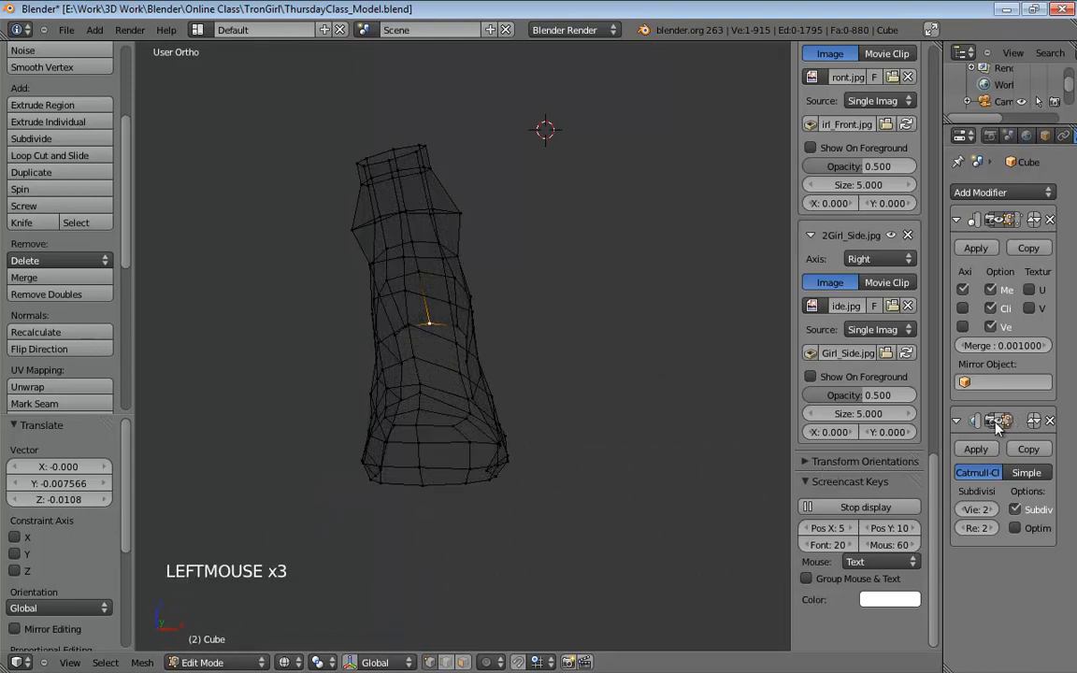
left_click(998, 423)
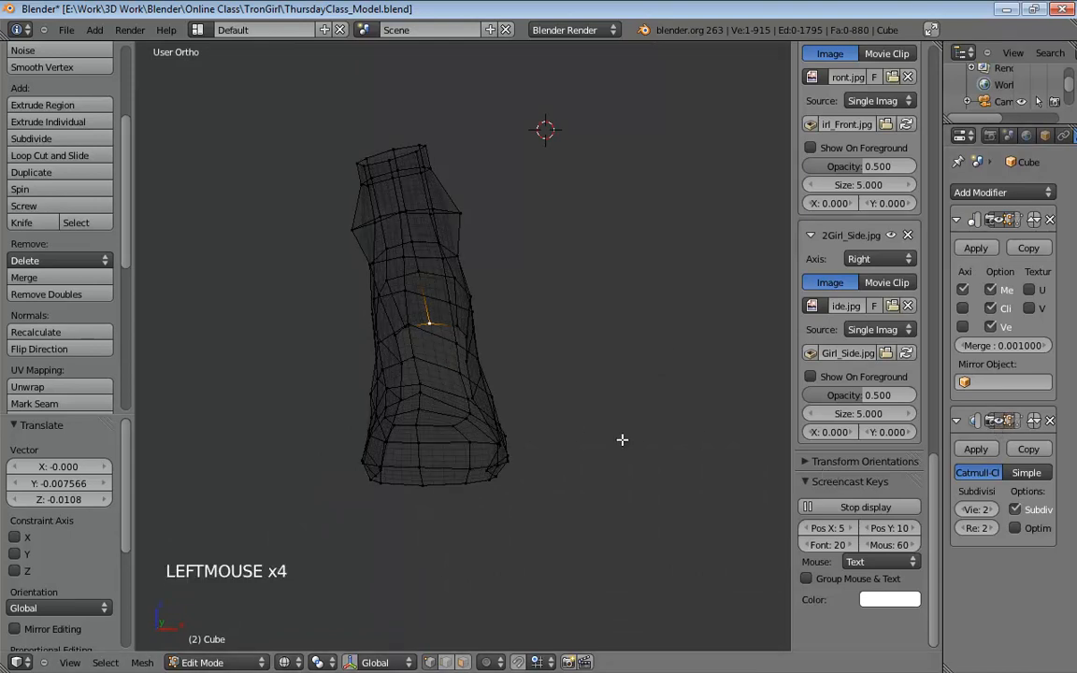
key("z")
mouse_move(603, 437)
middle_mouse_down()
mouse_move(402, 450)
mouse_move(476, 439)
mouse_move(421, 432)
mouse_move(476, 430)
mouse_move(352, 420)
middle_mouse_up()
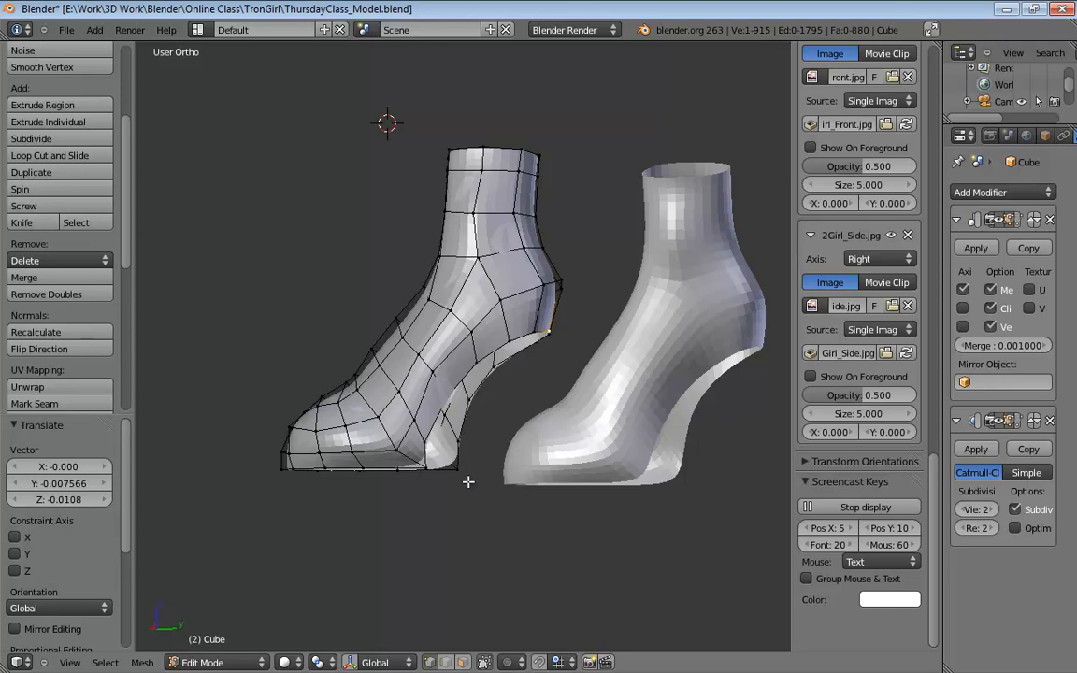
middle_click_drag(468, 481, 705, 487)
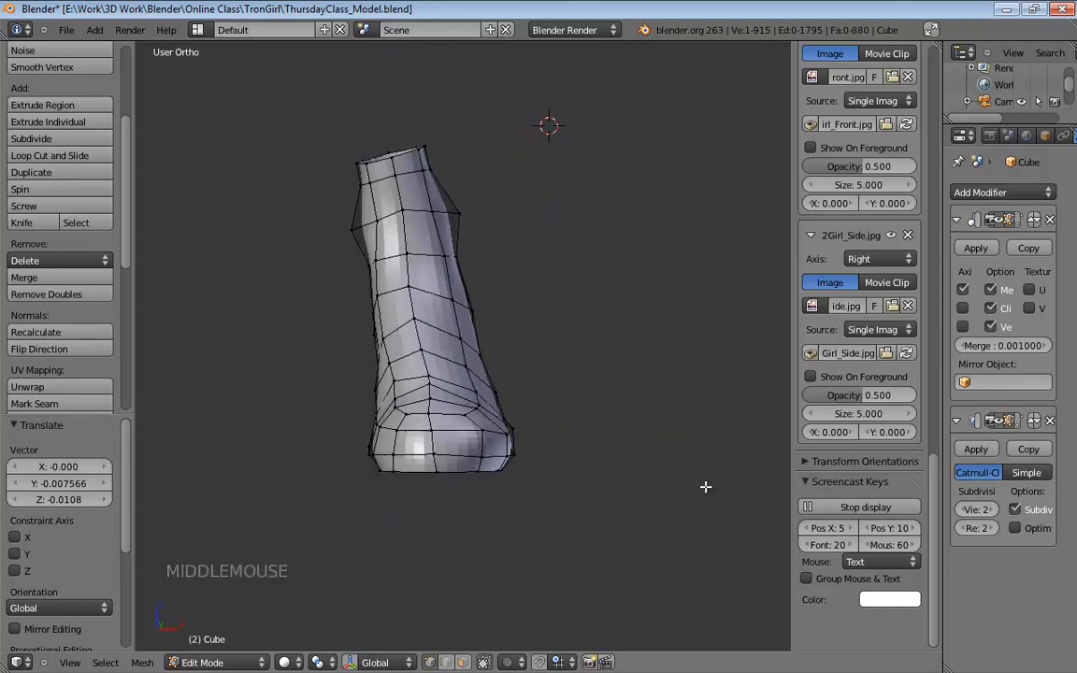
Even out the edge flow across the top of the forefoot by repositioning the centre and side vertices just behind the toes.
scroll(486, 438, "up", 4)
mouse_move(393, 402)
left_mouse_down()
mouse_move(391, 390)
mouse_move(393, 418)
left_mouse_up()
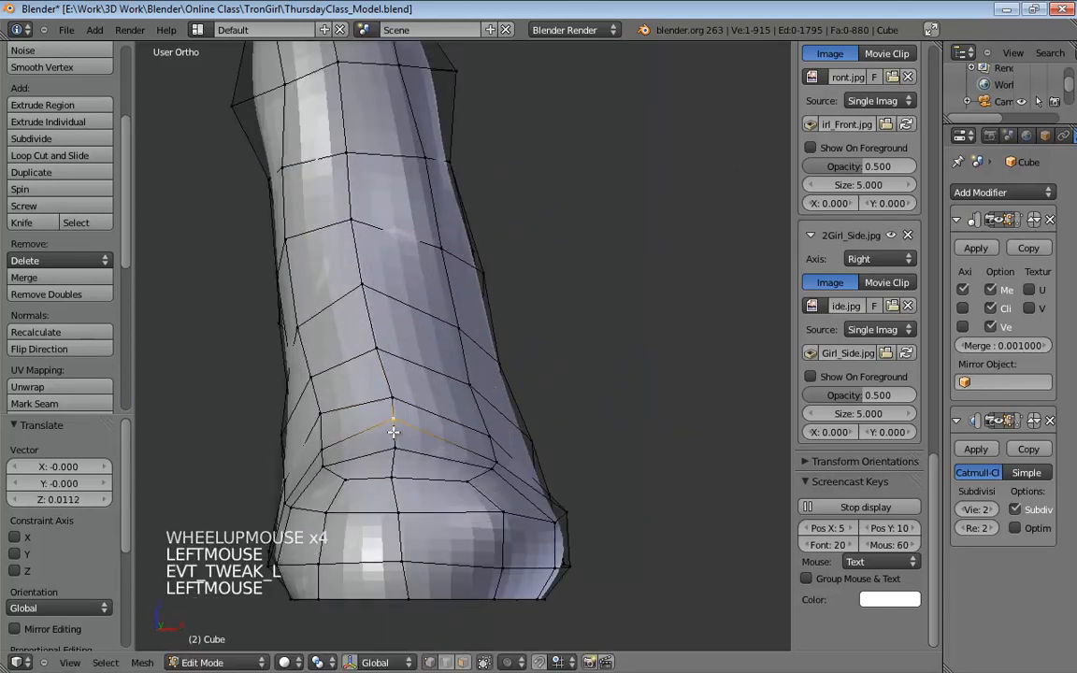
left_click_drag(496, 456, 489, 448)
left_click_drag(396, 448, 398, 451)
Shift the vertices along the side of the lower instep outward to round its transition into the forefoot.
middle_click_drag(398, 451, 345, 401)
left_click(331, 393)
left_click(301, 334)
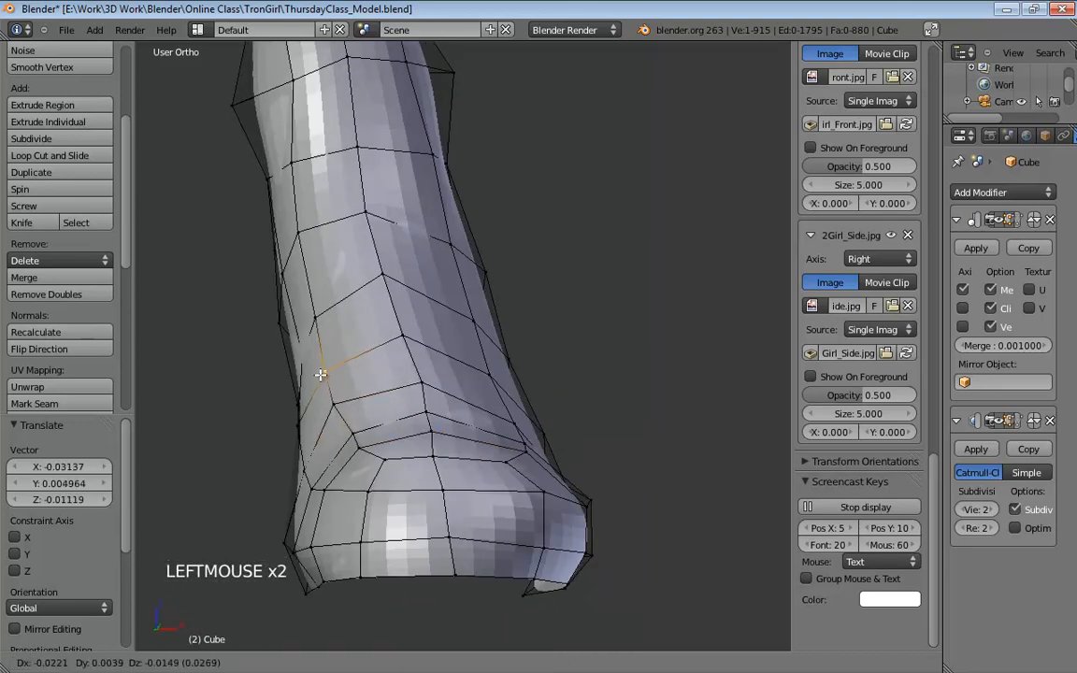
middle_click_drag(301, 335, 534, 423)
left_click_drag(501, 432, 456, 415)
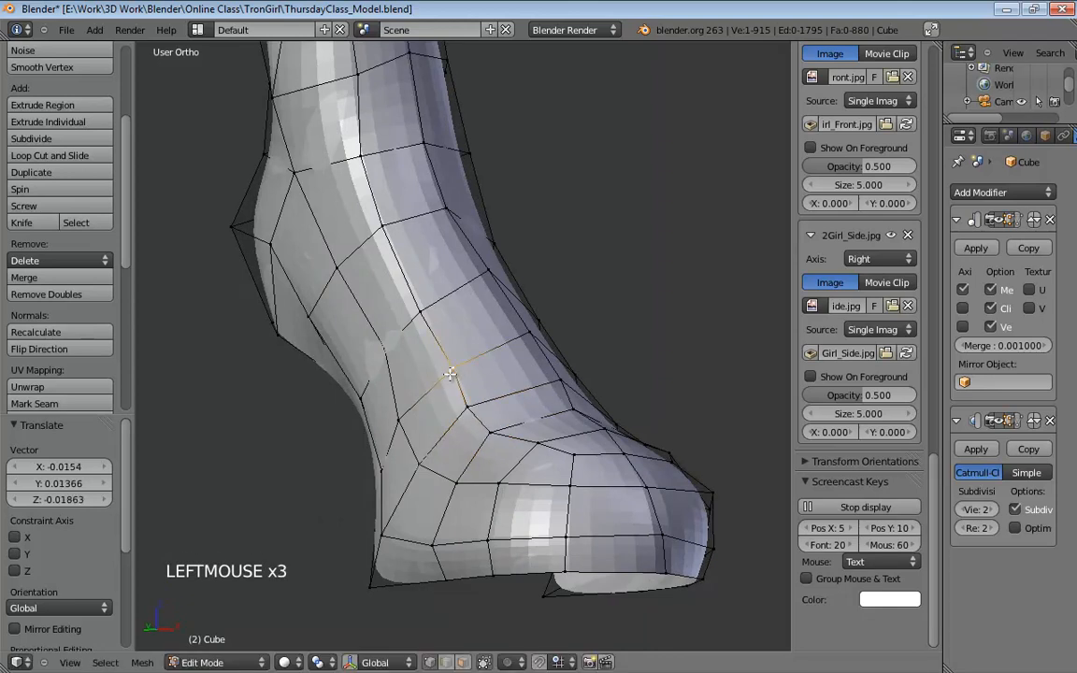
middle_click_drag(456, 416, 322, 491)
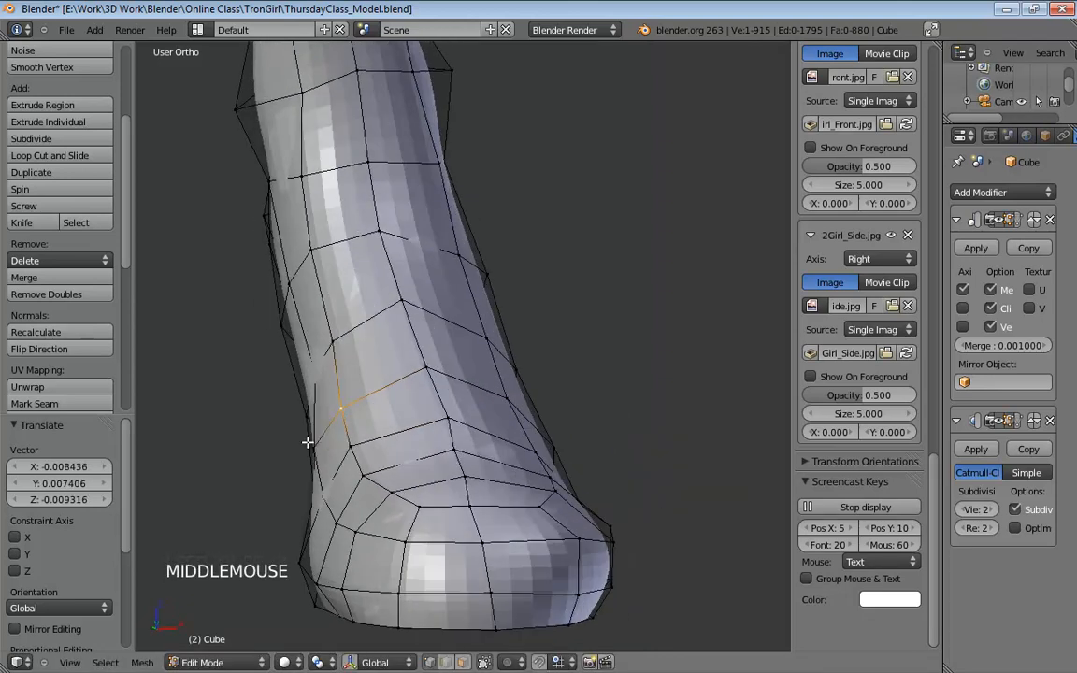
Push the vertices along the side of the forefoot outward to widen the toe area.
left_click(308, 496)
left_click_drag(332, 519, 310, 513)
middle_click_drag(310, 513, 322, 411)
left_click(297, 571)
Examine the smoothed foot from the front, the side and underneath to check its overall shape.
middle_click_drag(322, 412, 534, 383)
scroll(551, 299, "down", 3)
middle_click_drag(554, 322, 446, 360, "shift")
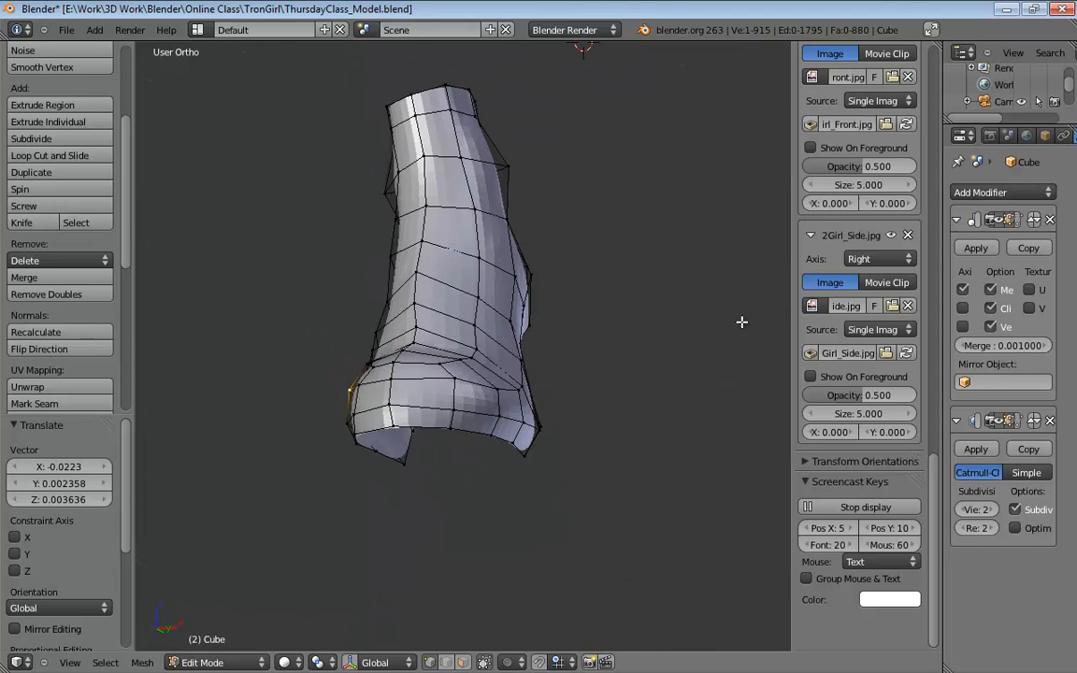
middle_click_drag(741, 321, 560, 373)
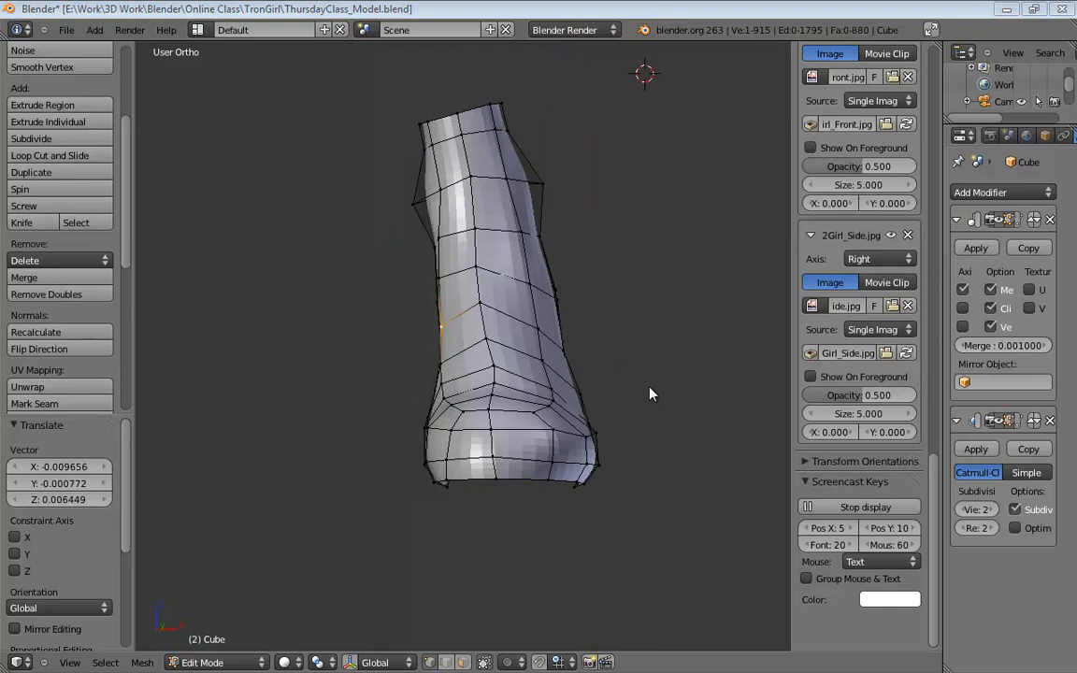
middle_click_drag(651, 393, 473, 319)
scroll(453, 360, "up", 2)
middle_click_drag(453, 359, 420, 436)
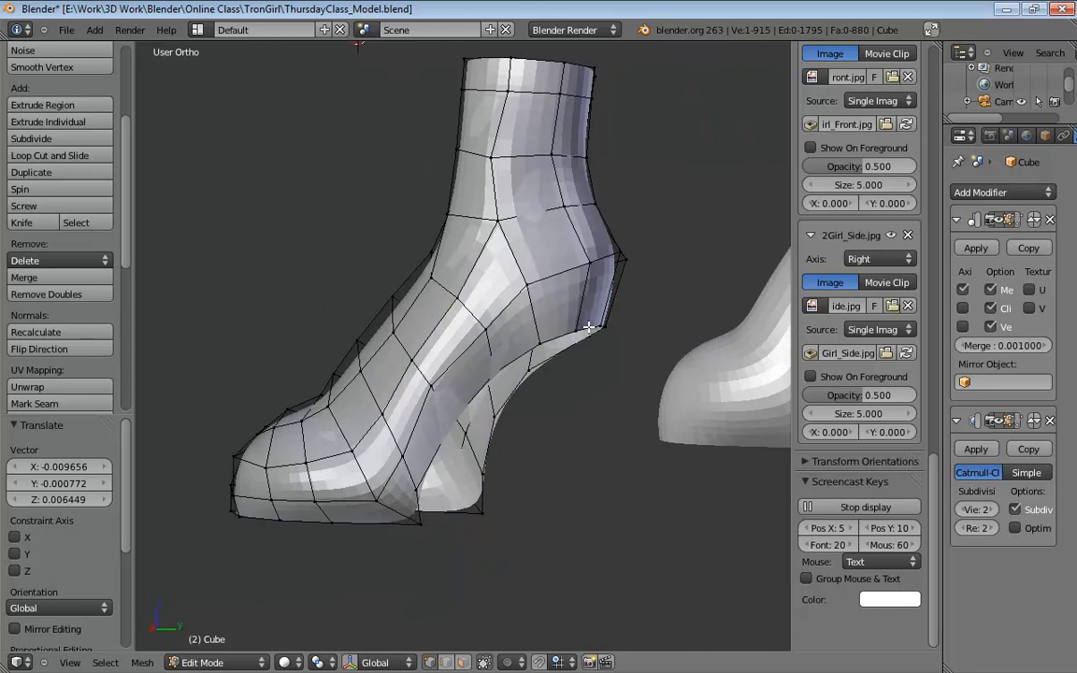
middle_click_drag(607, 426, 637, 390)
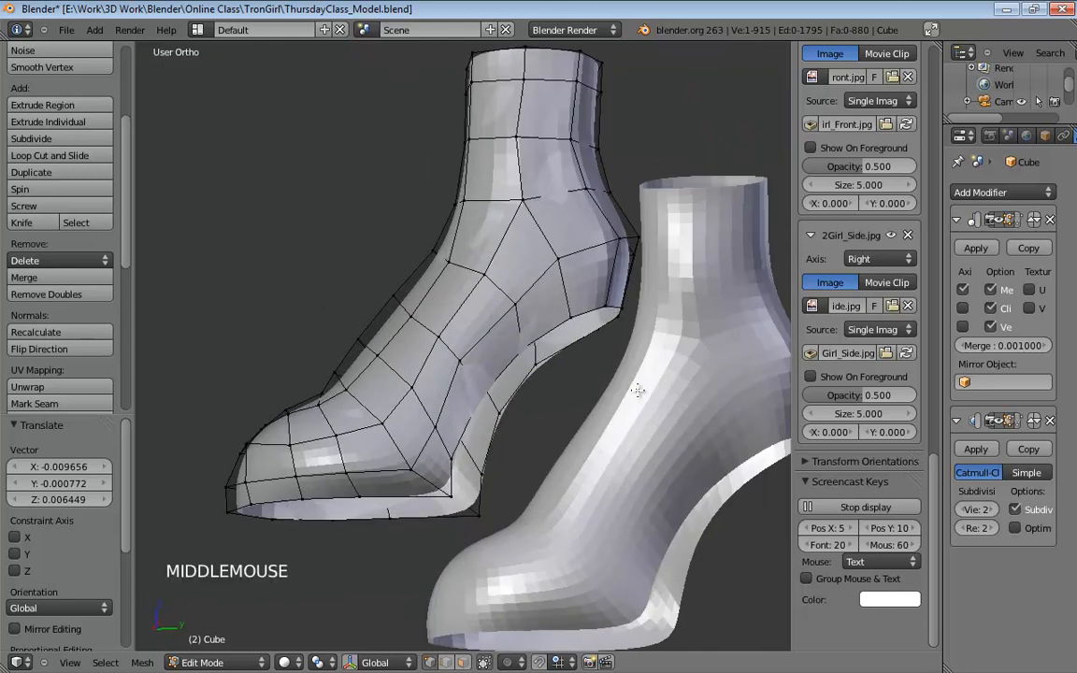
middle_click_drag(555, 417, 556, 411)
middle_click_drag(598, 348, 480, 312)
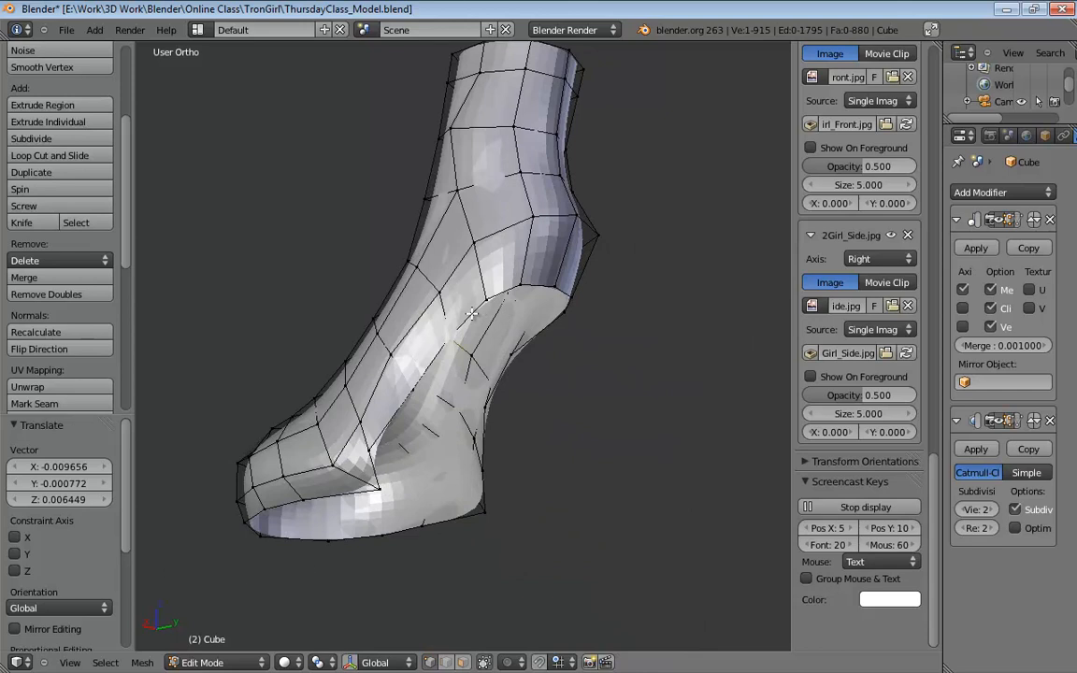
In edge select mode, select the six connected open edges around the underside of the heel.
key("ctrl+Tab")
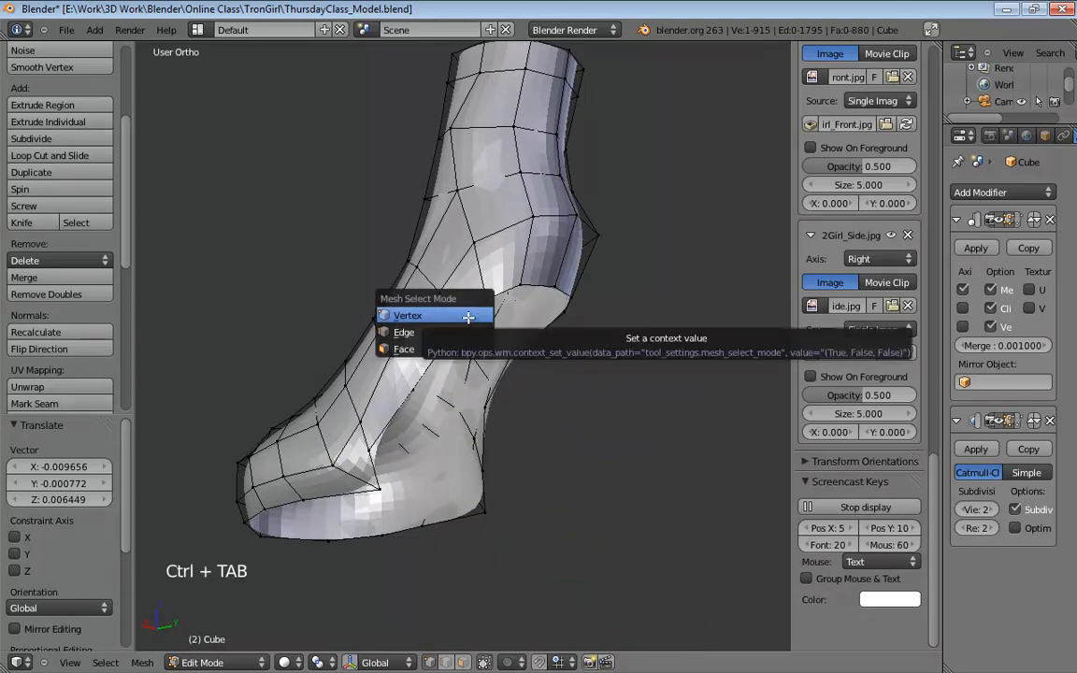
left_click(472, 315)
middle_click_drag(474, 311, 455, 278)
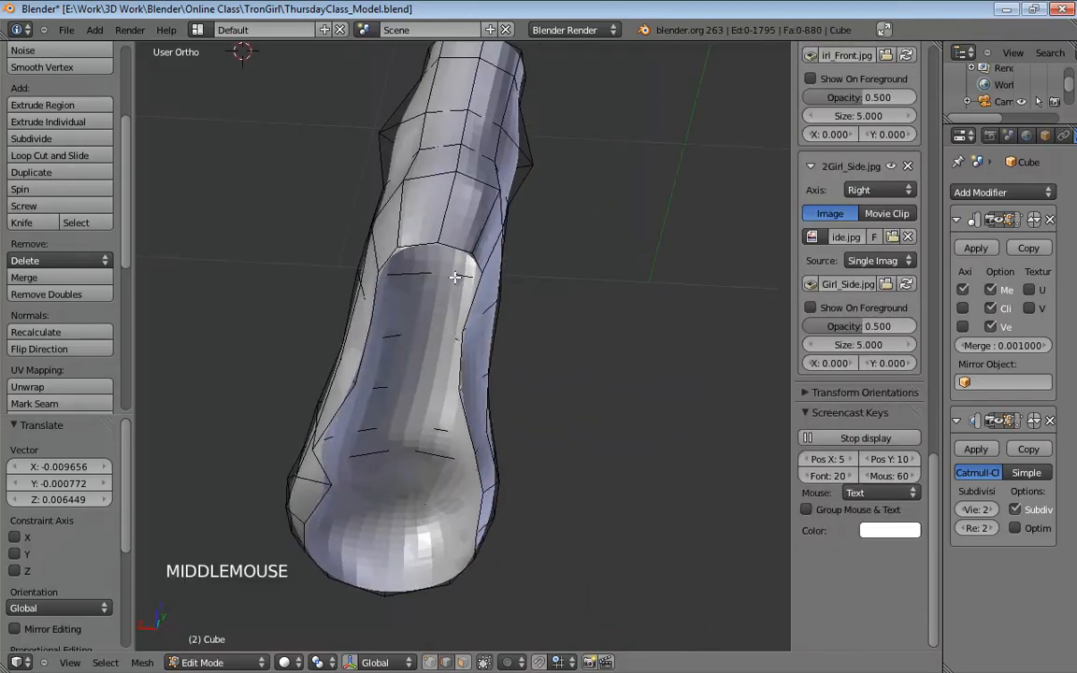
left_click(413, 240)
left_click(450, 244, "shift")
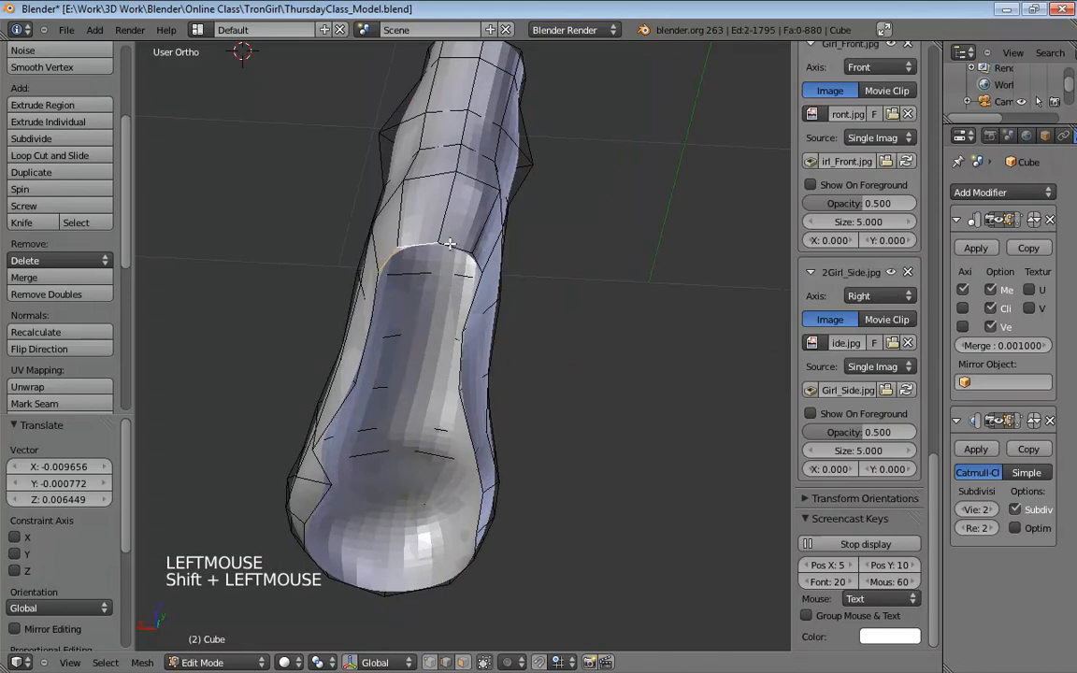
middle_click_drag(542, 299, 690, 364)
left_click(350, 339, "shift")
left_click(350, 339, "shift")
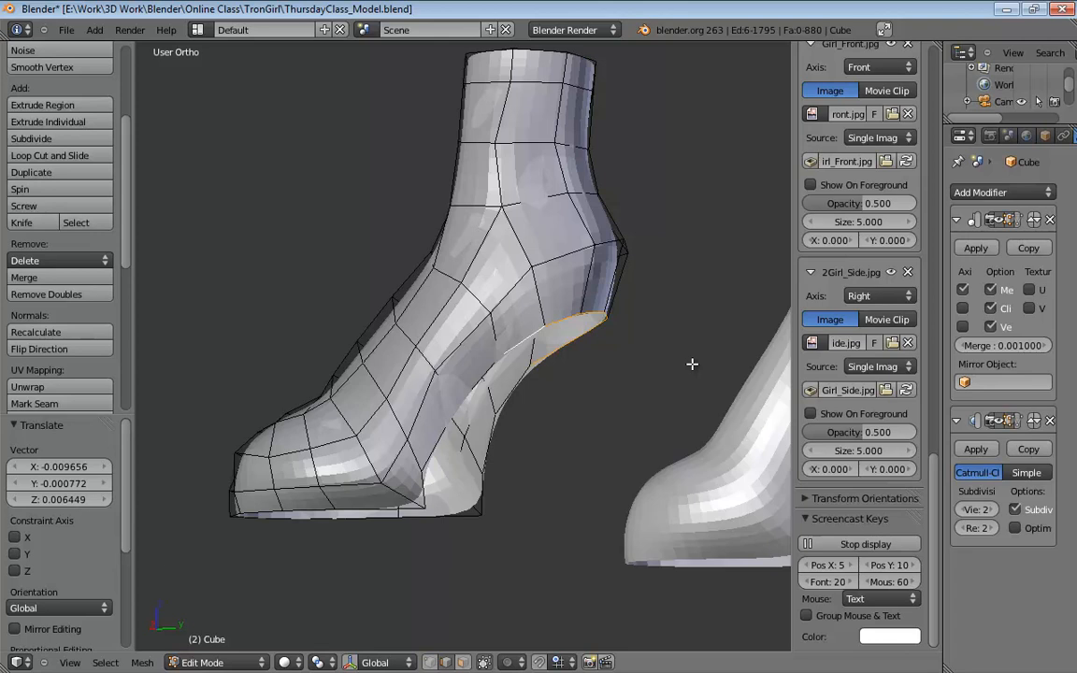
In the right side view, extrude the selected edges about 0.63 units downward to form the shoe's heel.
key("KP_3")
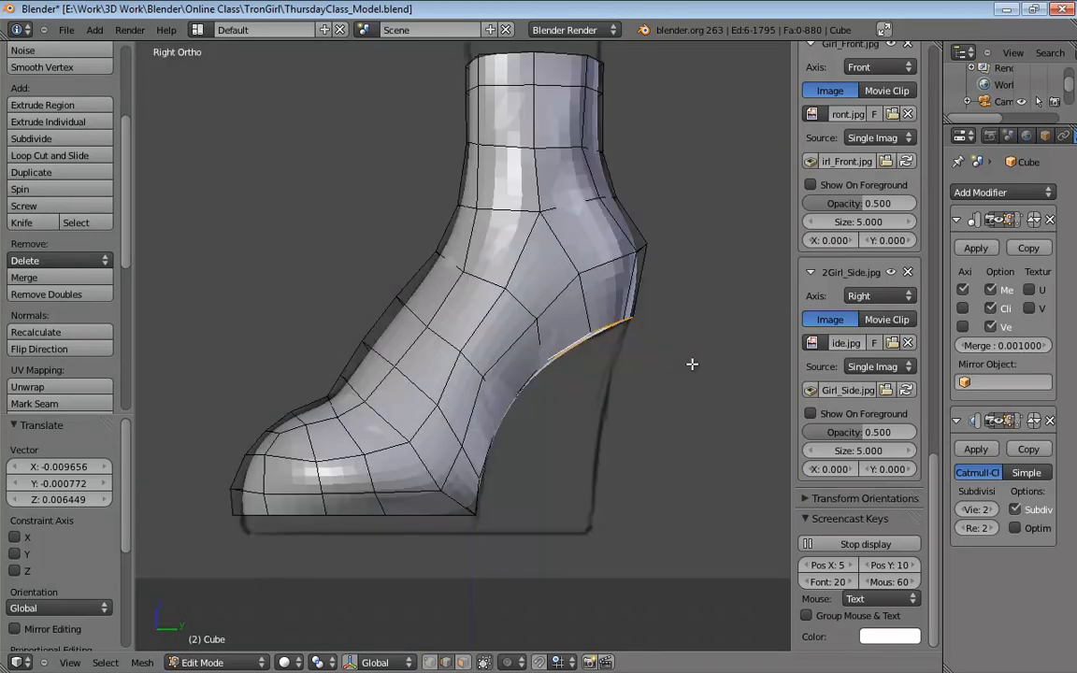
key("e")
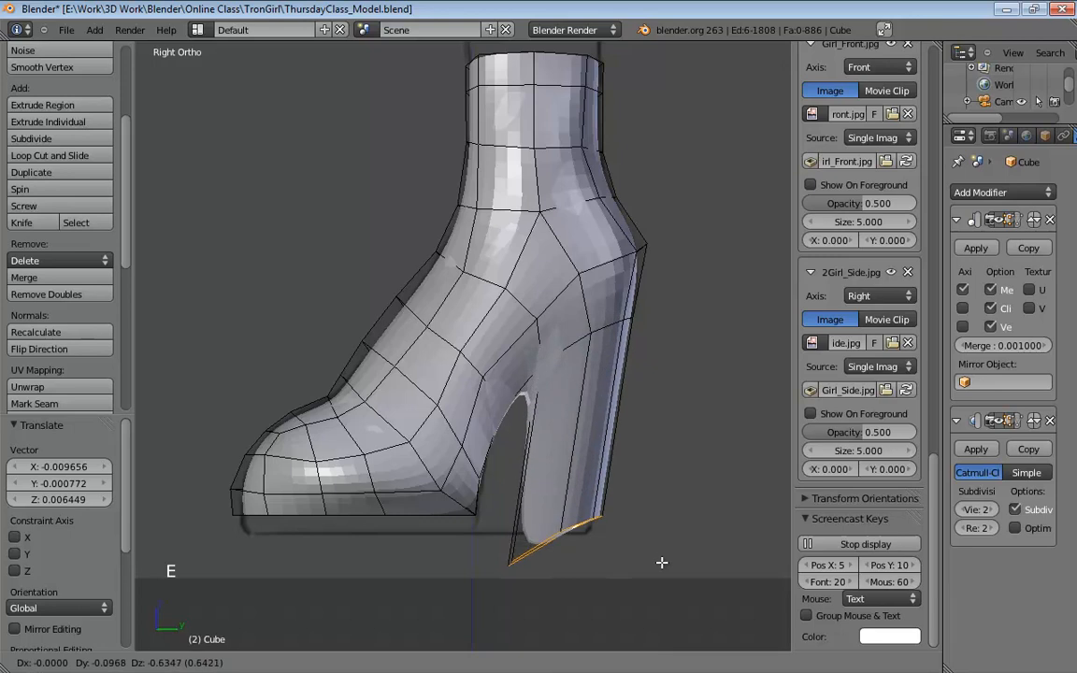
left_click(669, 562)
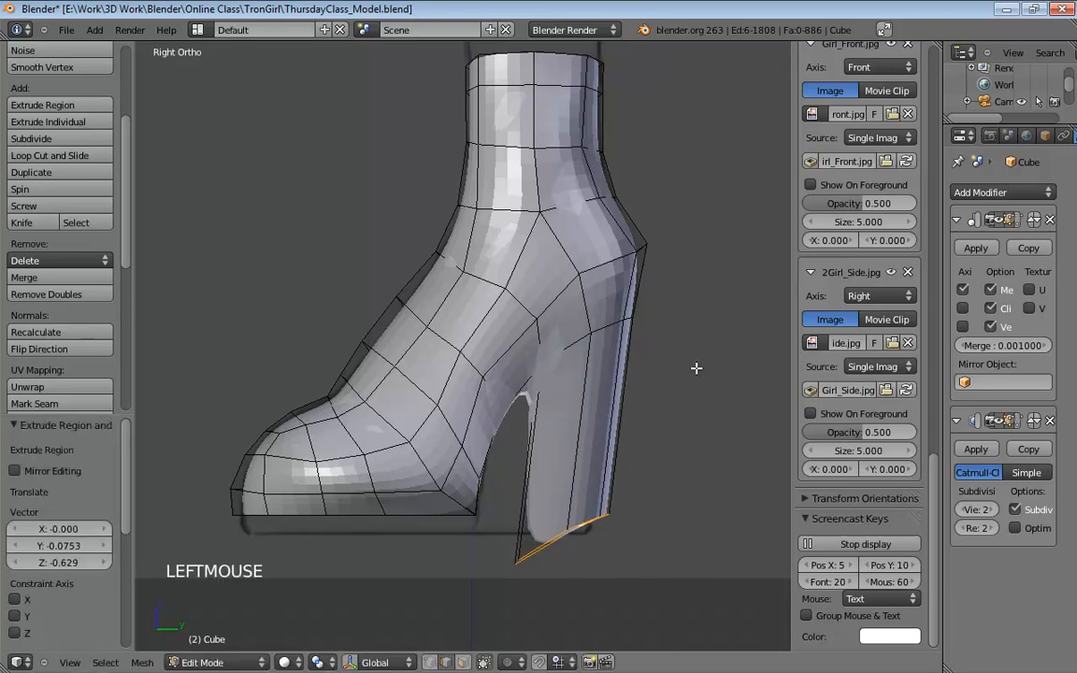
Flatten the heel's bottom edges by scaling them to 0 along Z, and move them level with the forefoot sole and the sketched heel.
key("s")
key("z")
key("0")
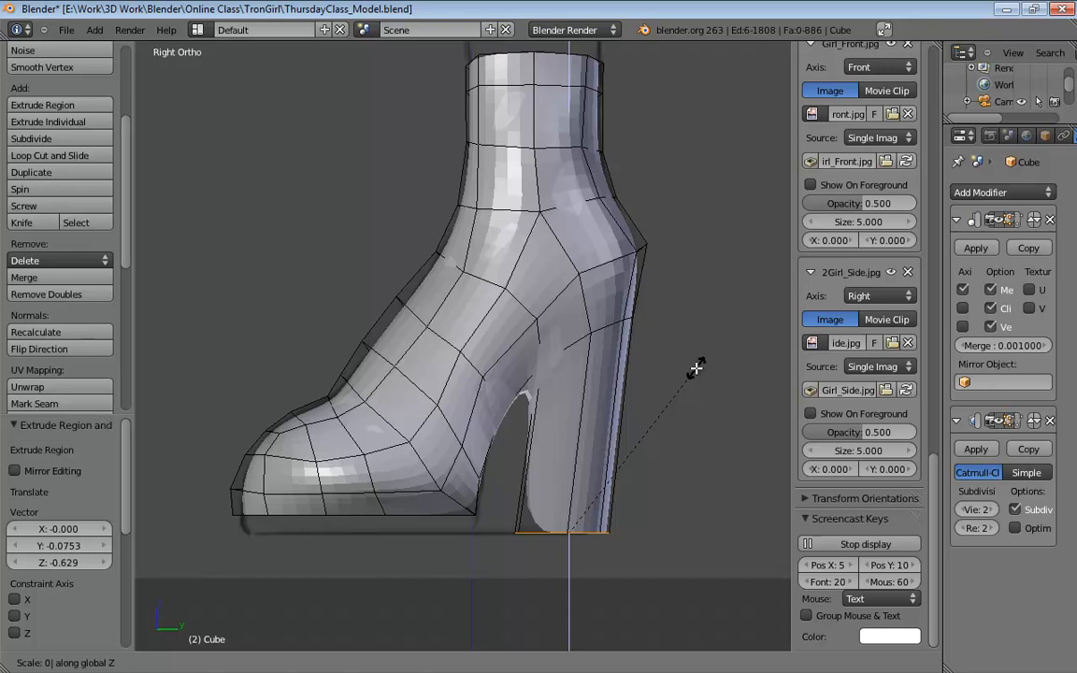
key("Return")
key("g")
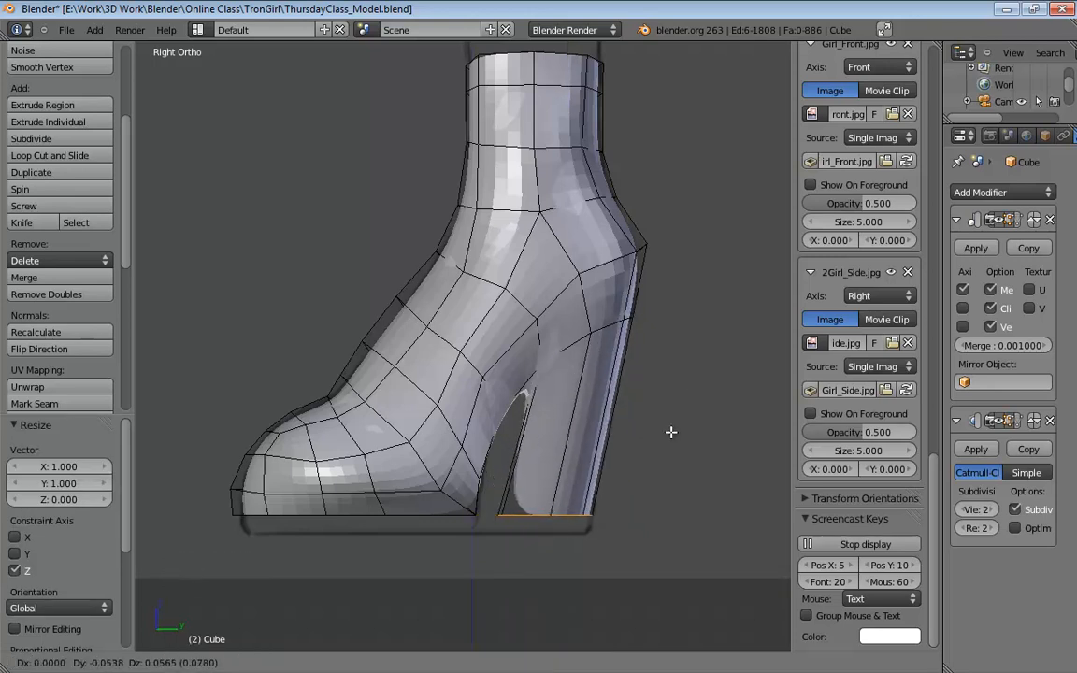
left_click(670, 431)
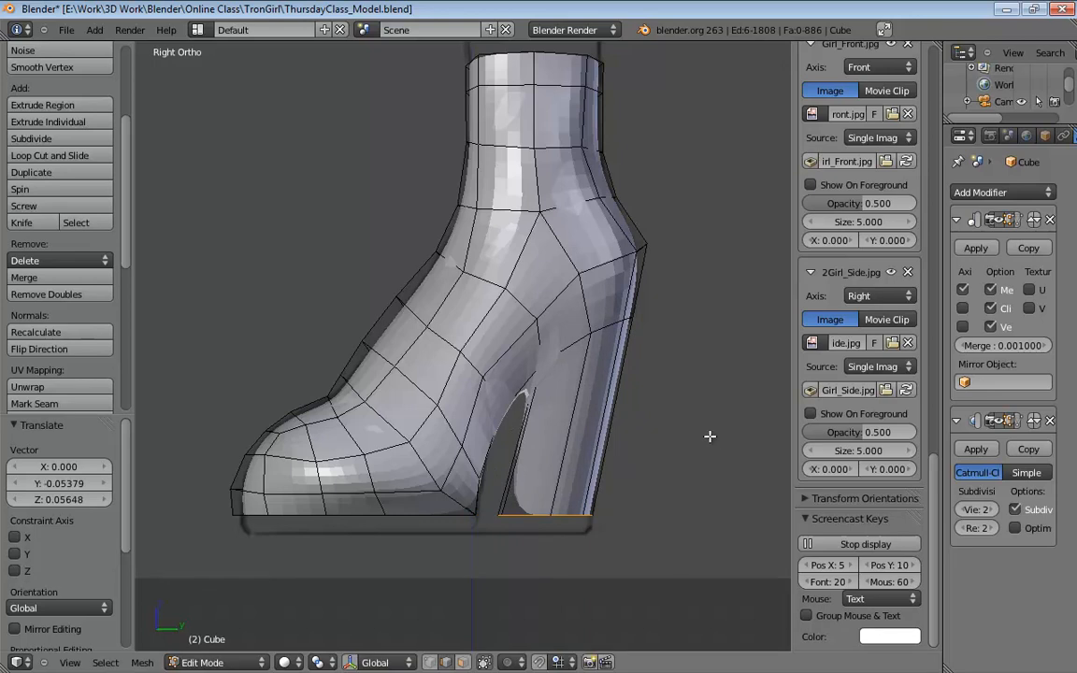
middle_click_drag(709, 436, 518, 441)
key("g")
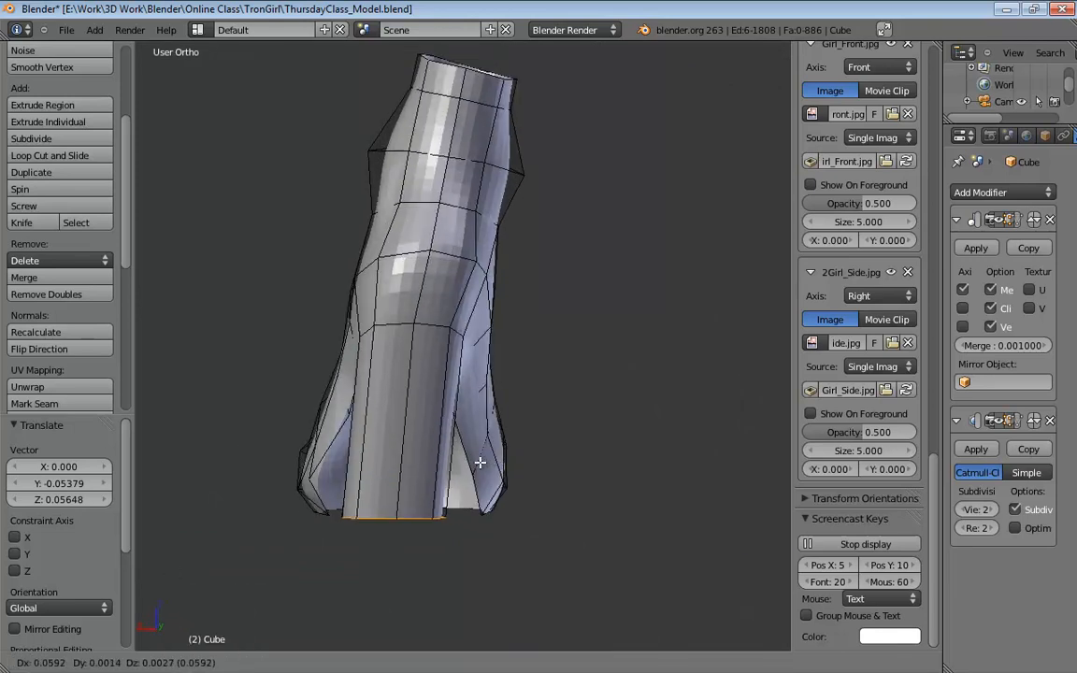
right_click(482, 459)
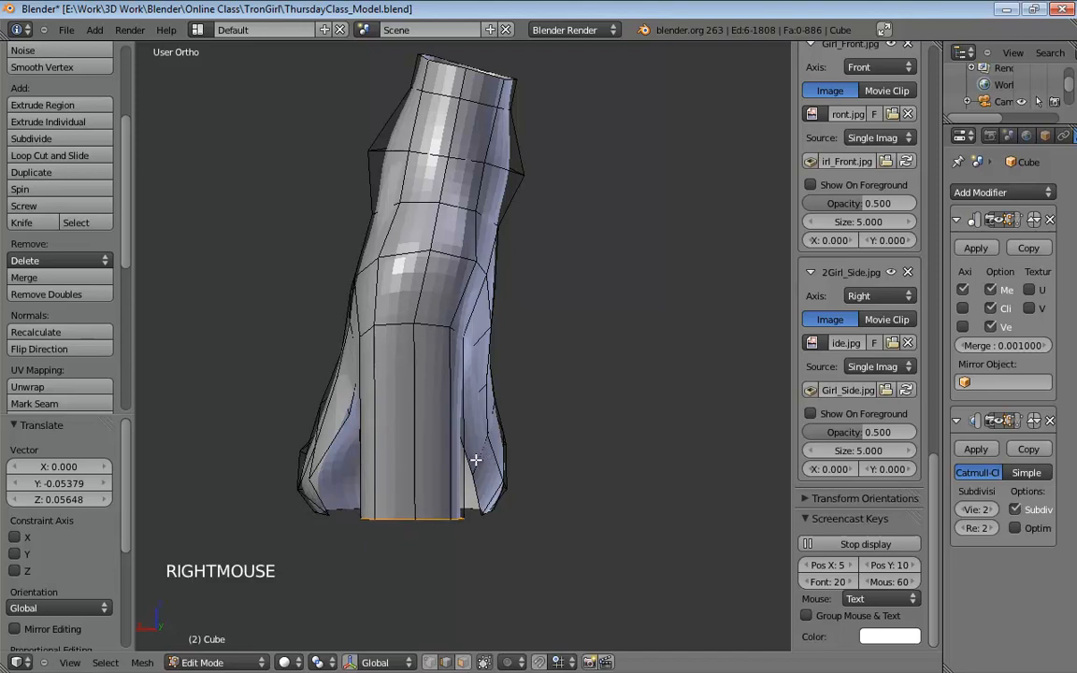
Widen the heel's bottom edges by scaling them to about 1.14 along the X axis.
middle_click_drag(475, 459, 468, 347)
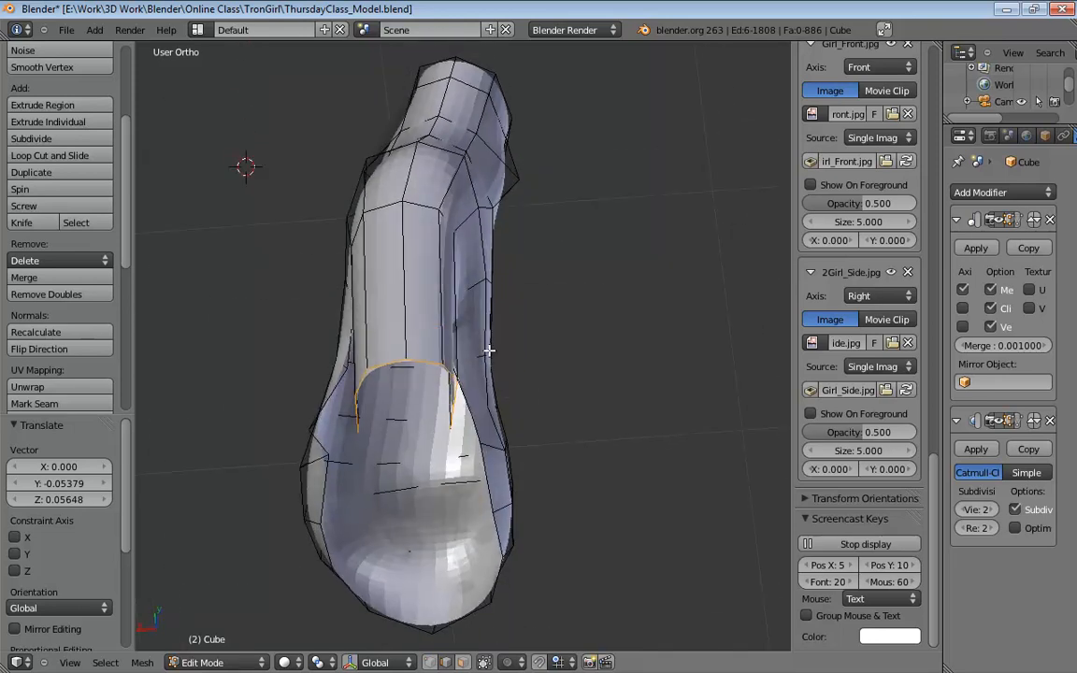
key("x")
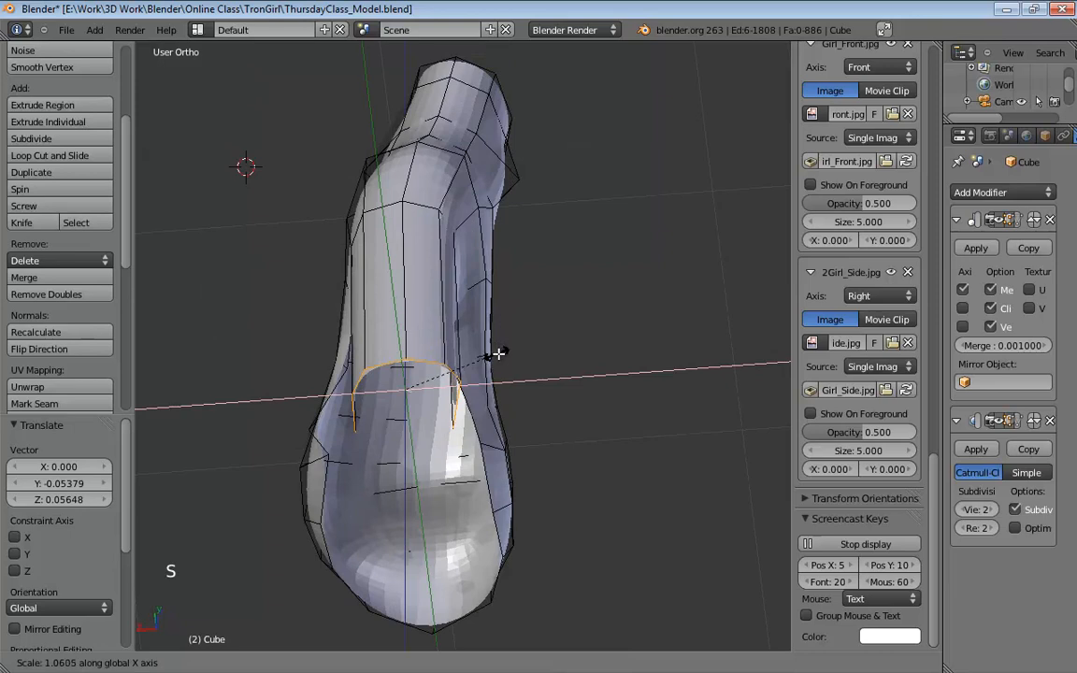
left_click(505, 354)
In vertex select mode, reposition individual vertices along the heel's bottom rim to refine its outline.
middle_click_drag(505, 354, 455, 333)
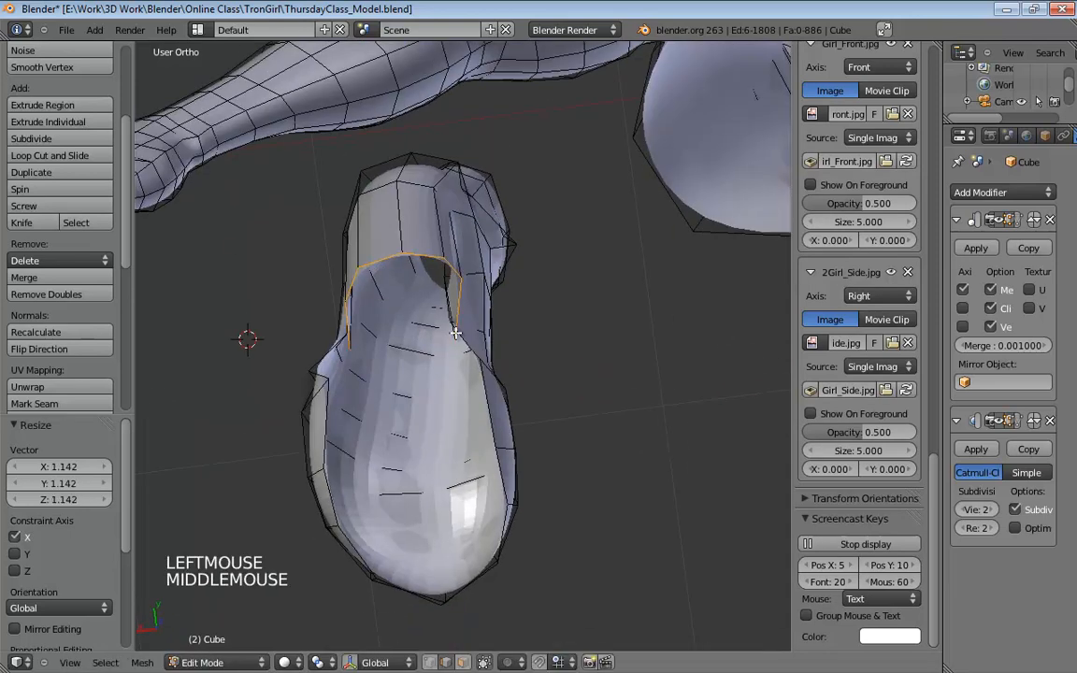
key("ctrl+Tab")
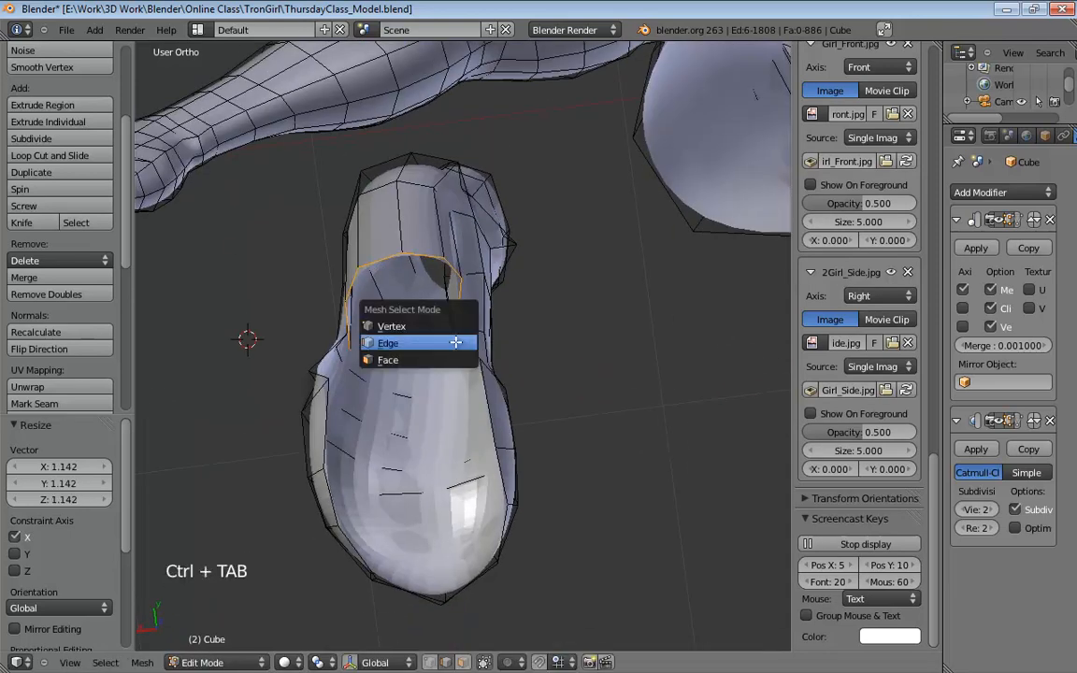
left_click(458, 326)
left_click_drag(467, 348, 462, 336)
middle_click_drag(480, 332, 413, 239)
left_click_drag(414, 239, 417, 244)
left_click(384, 247)
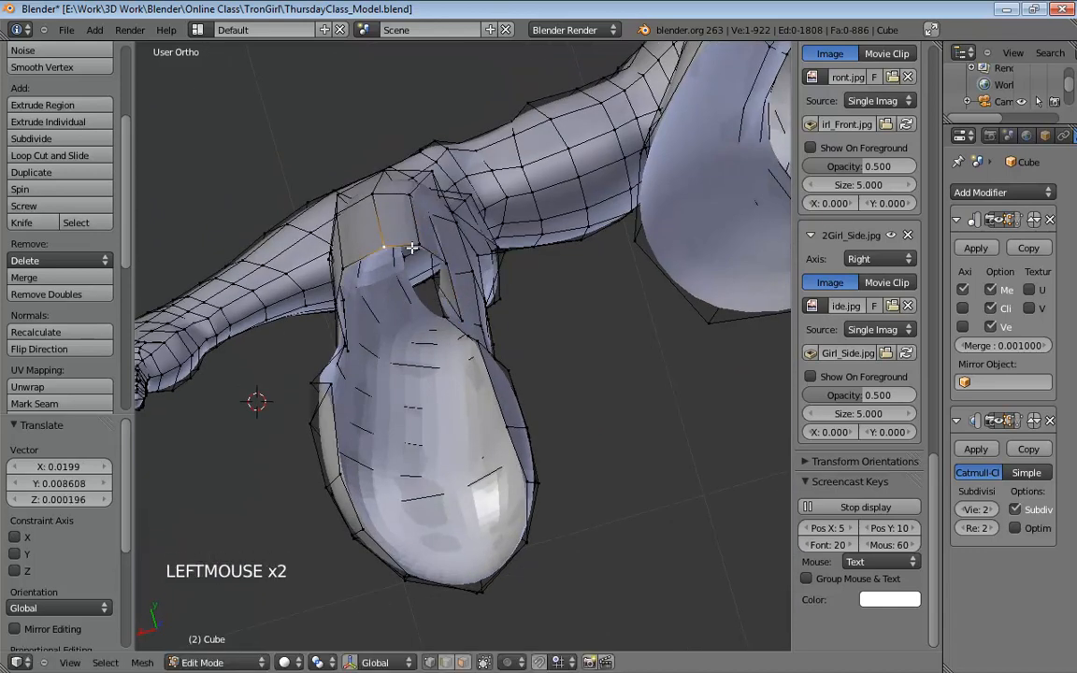
Turn off the subdivision preview in edit mode and add two evenly spaced loop cuts across the heel.
middle_click_drag(450, 272, 388, 427)
scroll(387, 427, "up", 2)
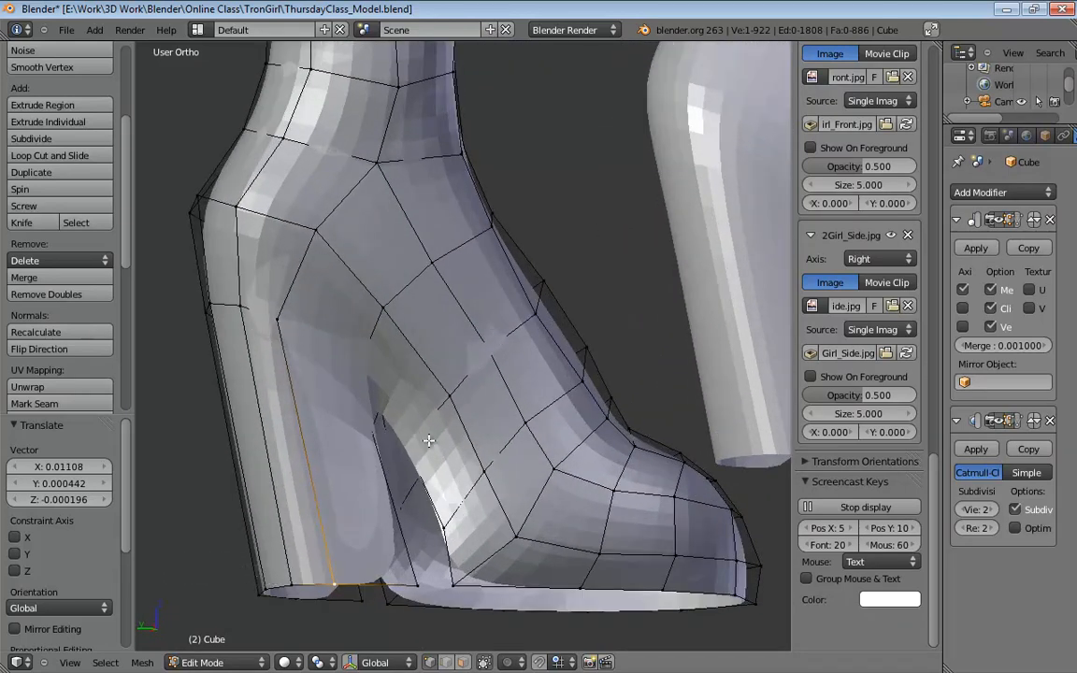
middle_click_drag(428, 440, 505, 488)
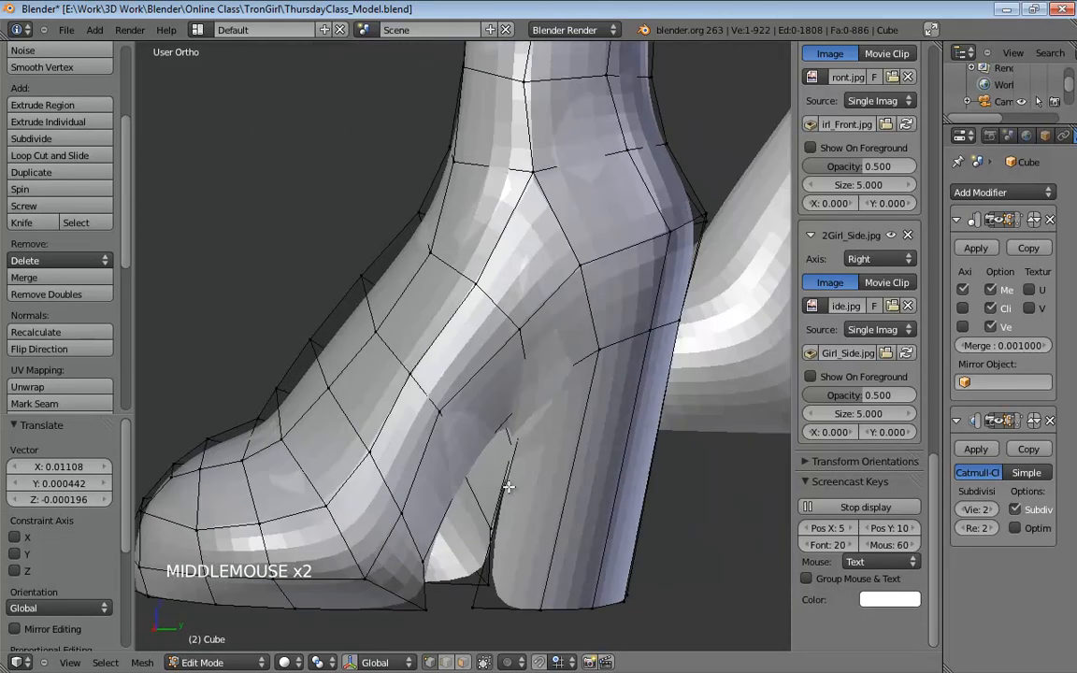
left_click(997, 425)
middle_click_drag(505, 383, 485, 367, "shift")
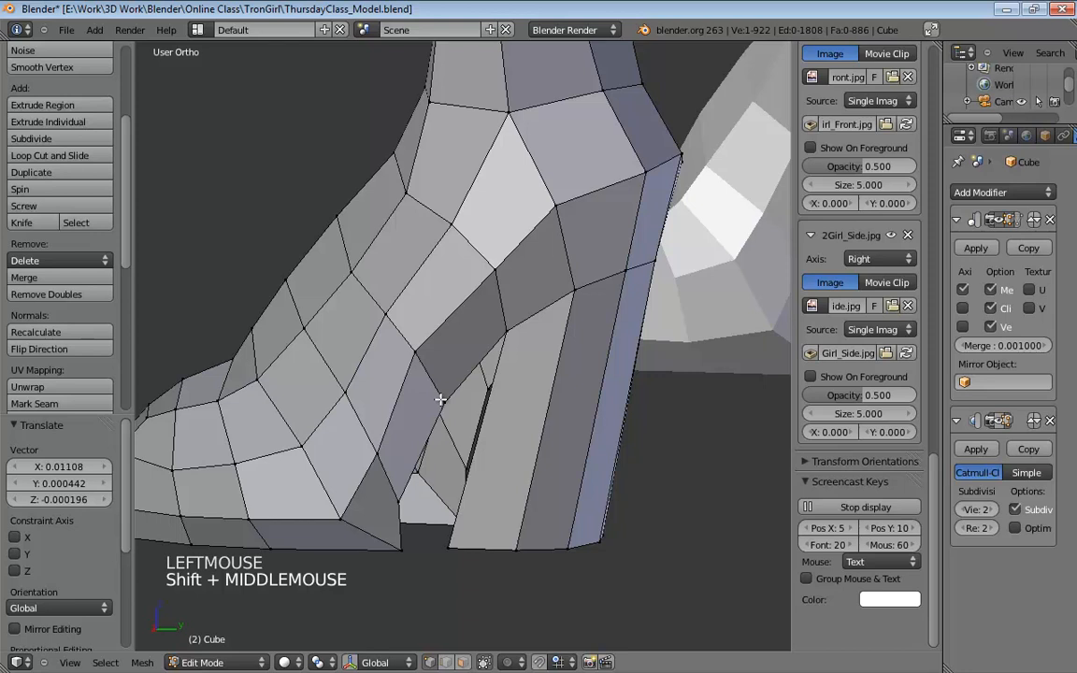
middle_click_drag(418, 548, 508, 404)
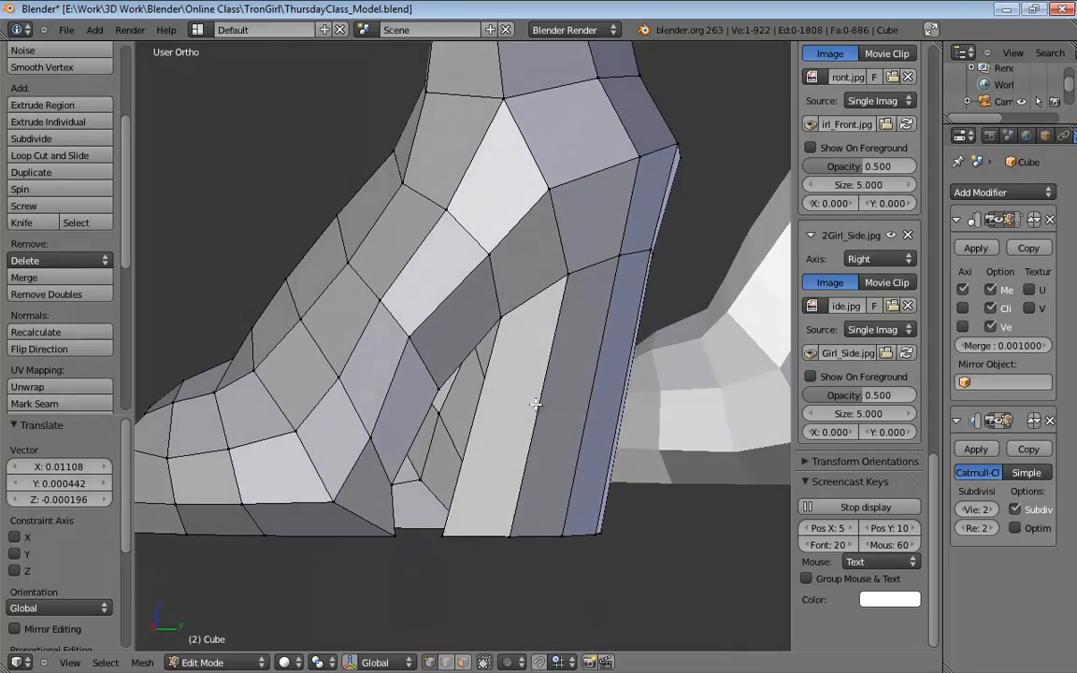
key("ctrl+r")
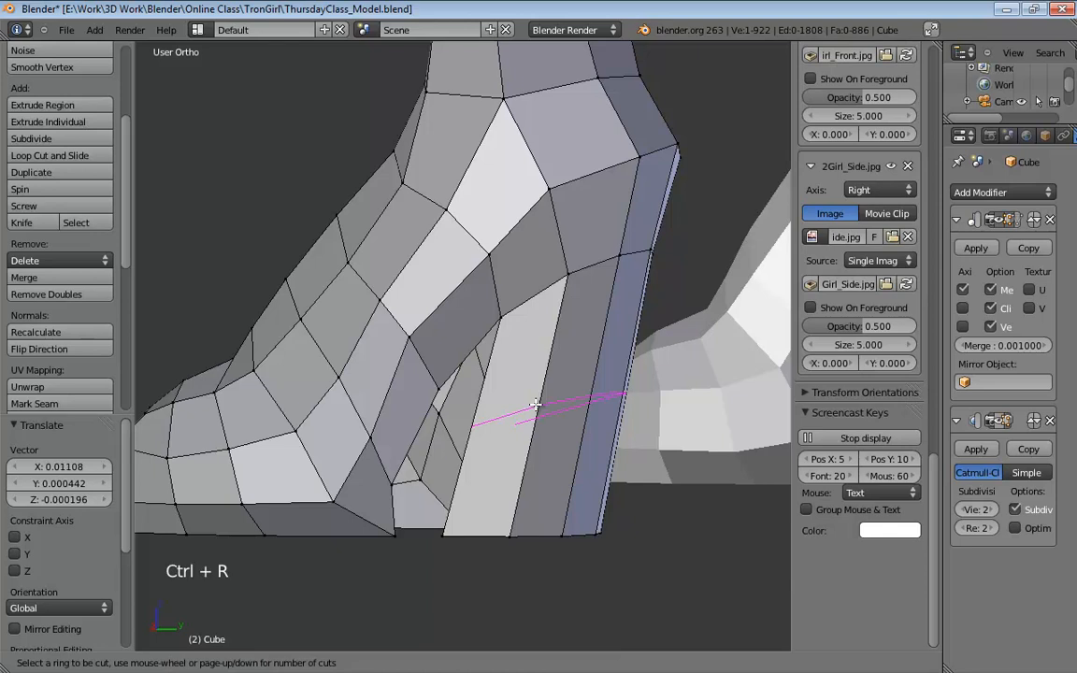
scroll(534, 403, "up", 1)
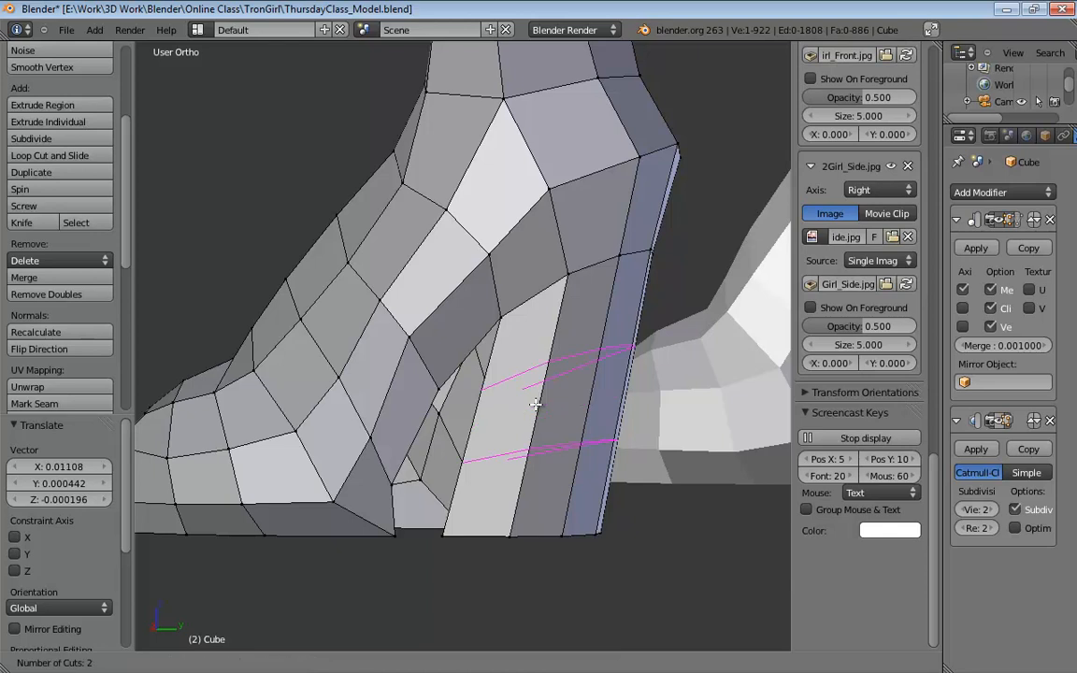
left_click(534, 404)
On the foot's outer side, merge the heel's two new front-edge vertices into the facing arch vertices using At Last.
left_click(483, 389)
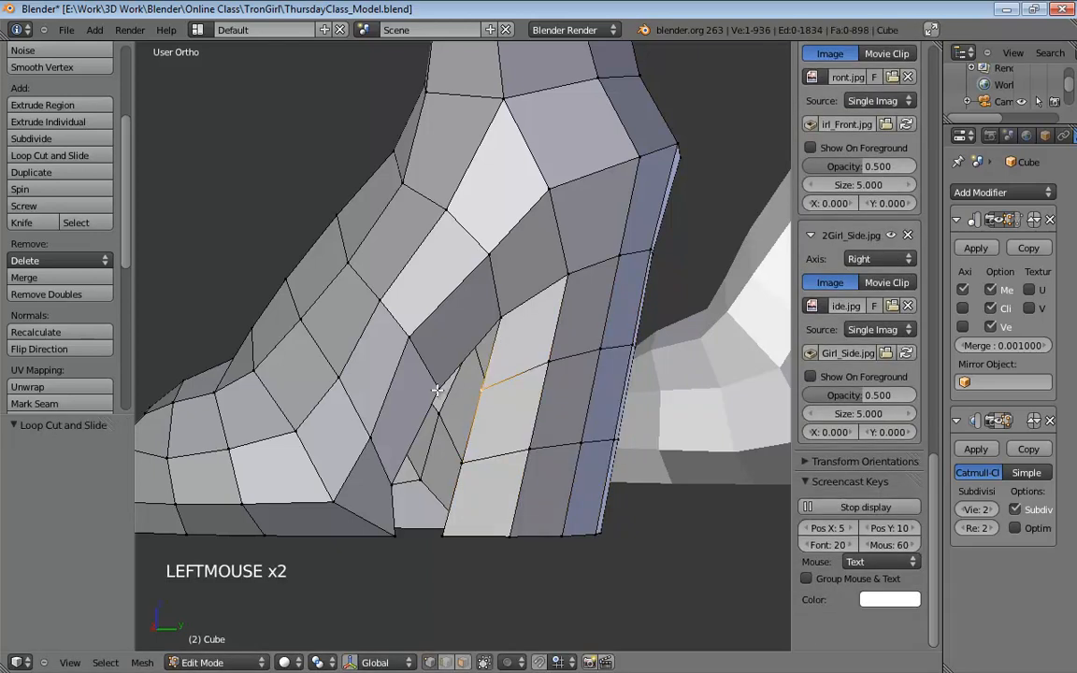
left_click(540, 422, "shift")
key("alt+m")
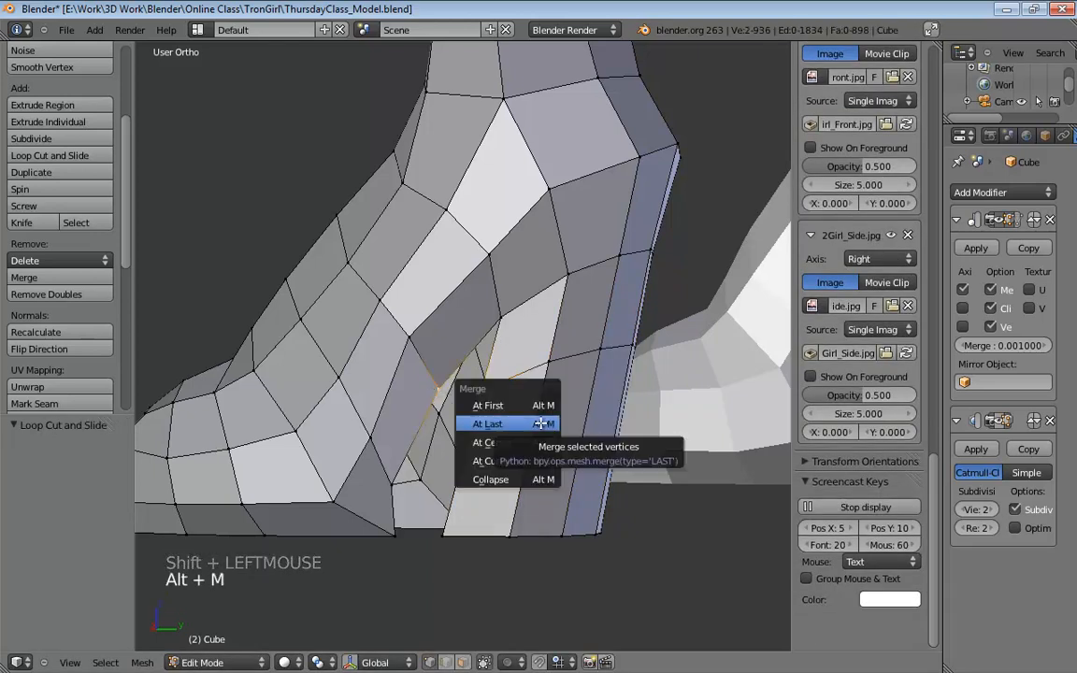
left_click(537, 422)
left_click(459, 463)
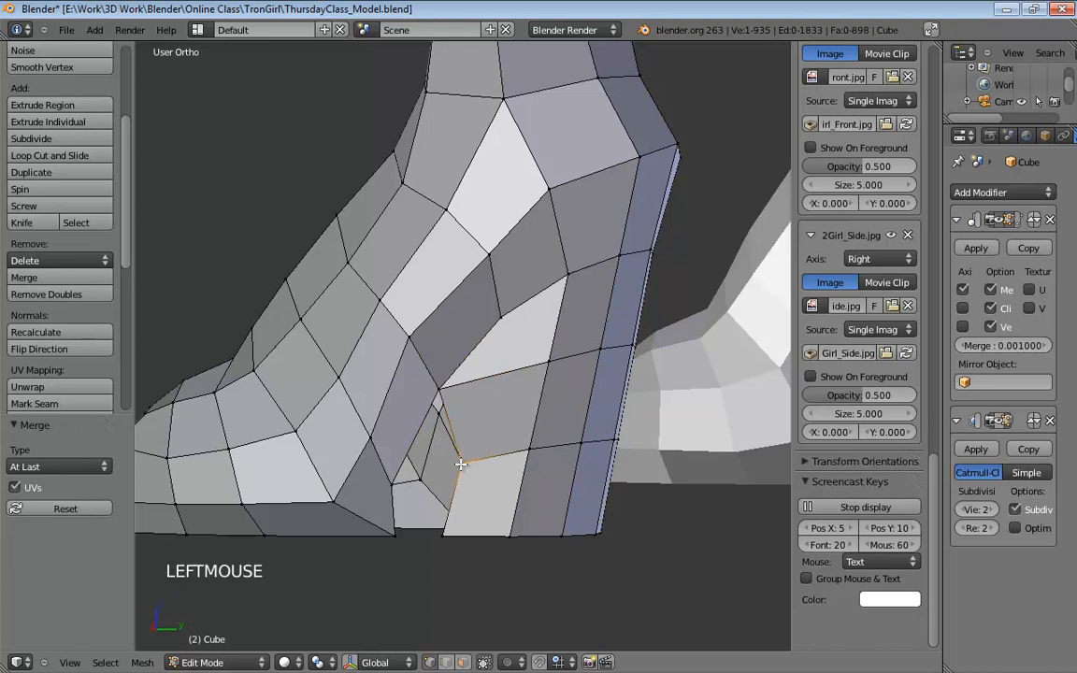
left_click(389, 485, "shift")
key("alt+m")
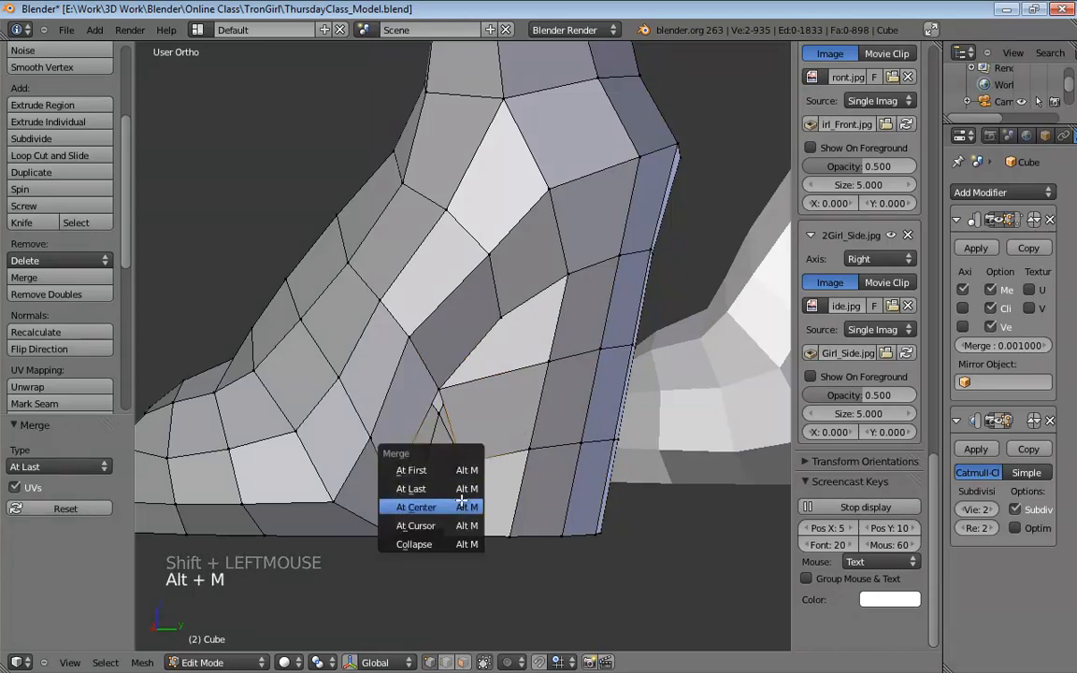
left_click(431, 489)
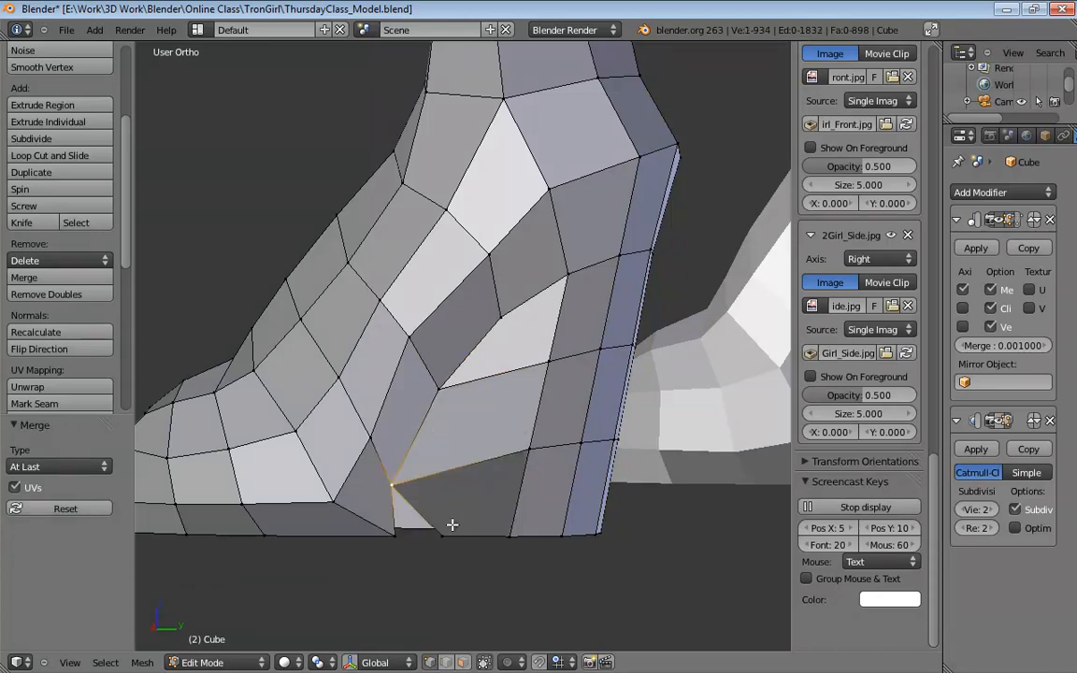
Merge the heel's bottom front corner vertices into the forefoot sole's rear corner vertices on both the outer and inner sides.
left_click(437, 534)
left_click(398, 533, "shift")
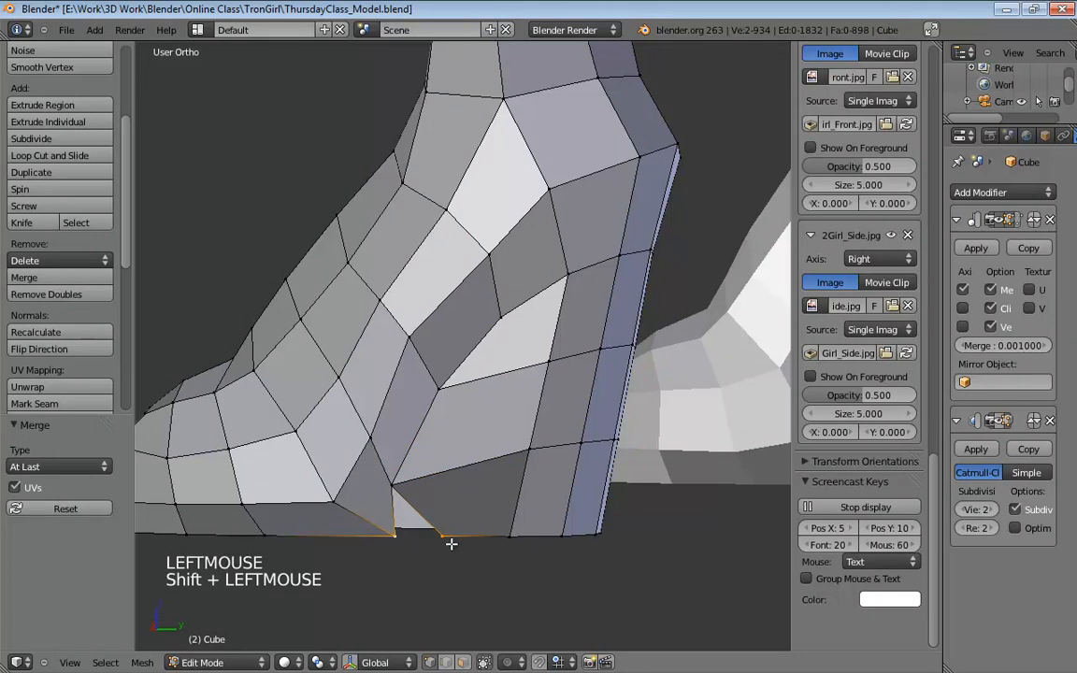
key("shift+r")
middle_click_drag(493, 529, 474, 509)
left_click(432, 520)
left_click(457, 525, "shift")
key("shift+r")
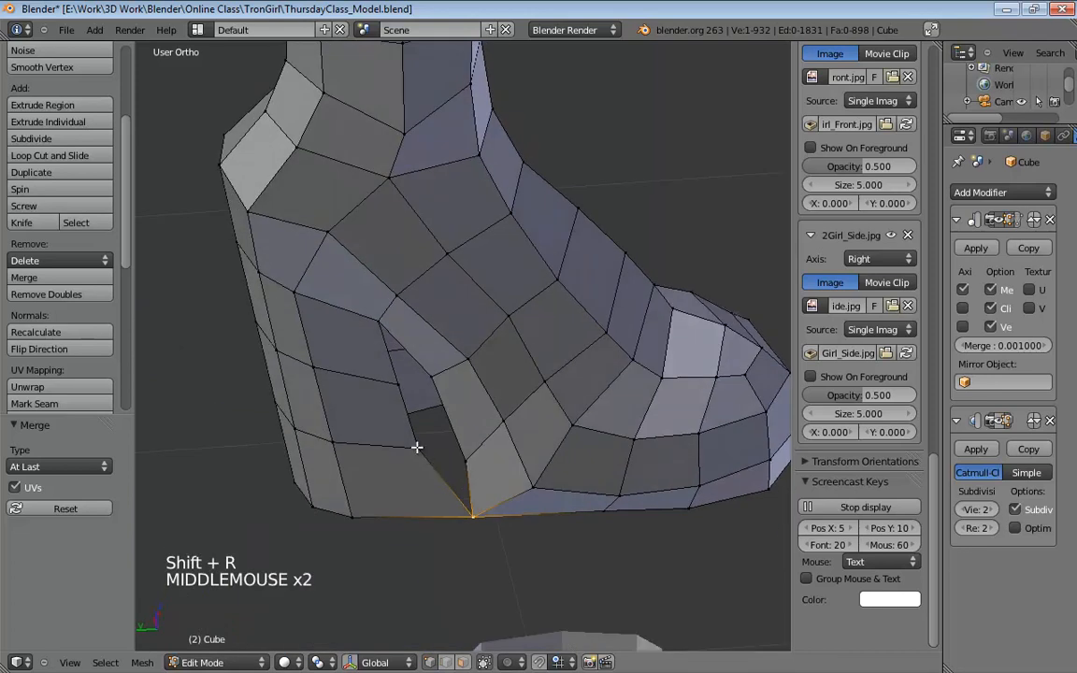
Merge the heel's two remaining front-edge vertices on the inner side into the facing arch vertices to close the gap.
left_click(466, 453)
left_click(480, 462, "shift")
key("shift+r")
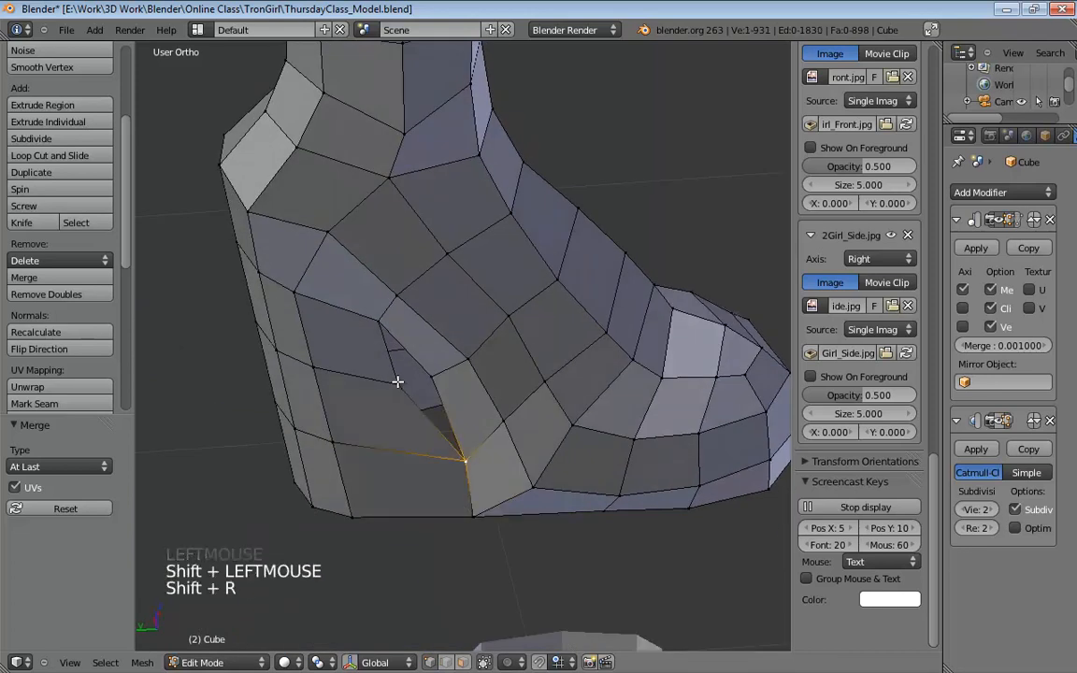
left_click(398, 382)
left_click(435, 375, "shift")
key("shift+r")
On the heel's inner side, move the front column's two middle vertices forward and its bottom vertex about -0.098 along Y.
mouse_move(439, 384)
middle_mouse_down()
mouse_move(483, 384)
mouse_move(478, 371)
mouse_move(443, 382)
middle_mouse_up()
left_click_drag(323, 364, 361, 371)
left_click_drag(336, 445, 384, 448)
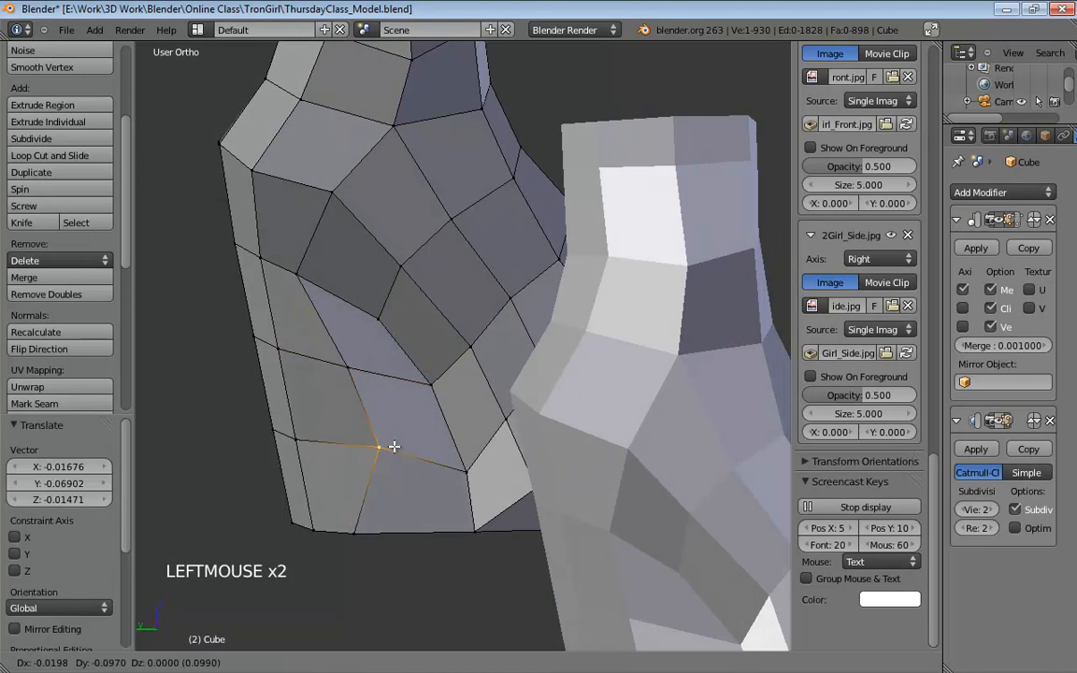
left_click(360, 531)
key("g")
key("y")
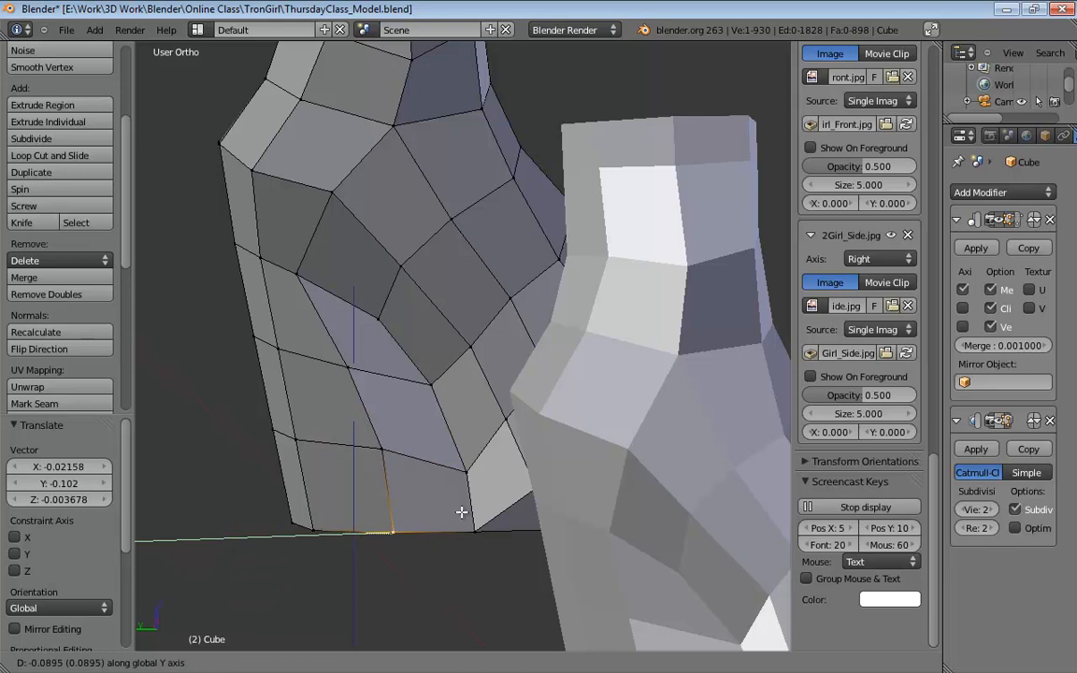
left_click(443, 468)
Fine-tune the inner column's bottom vertex from behind, and move the column's top vertex forward and down toward the arch.
middle_click_drag(443, 469, 512, 527)
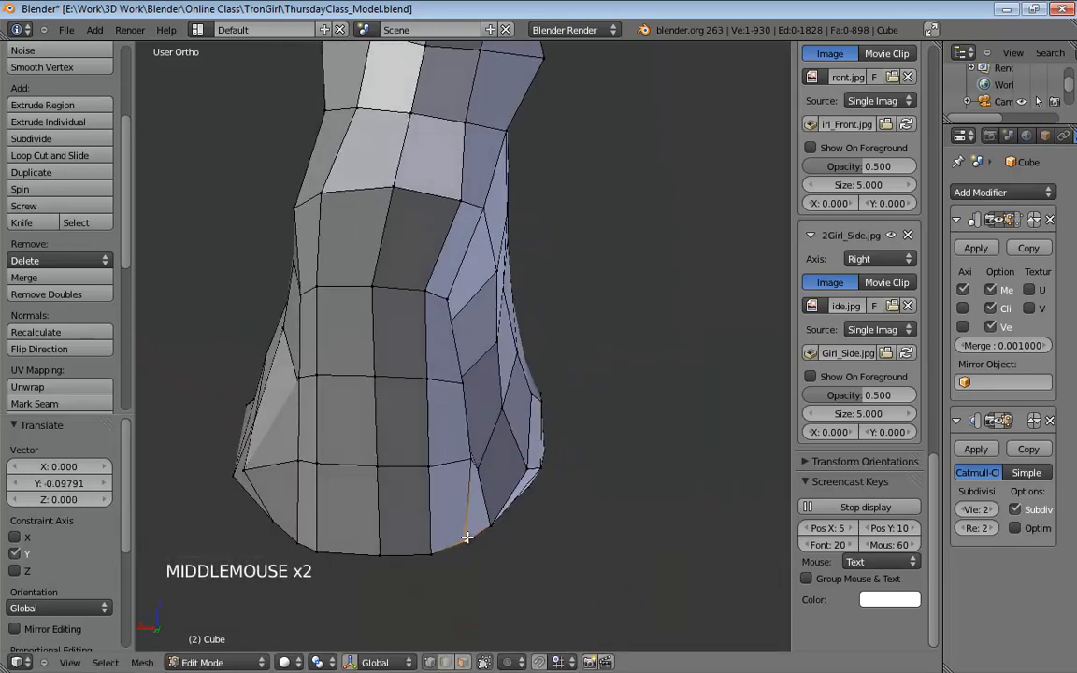
left_click_drag(467, 537, 482, 534)
middle_click_drag(481, 534, 300, 272)
left_click(471, 528)
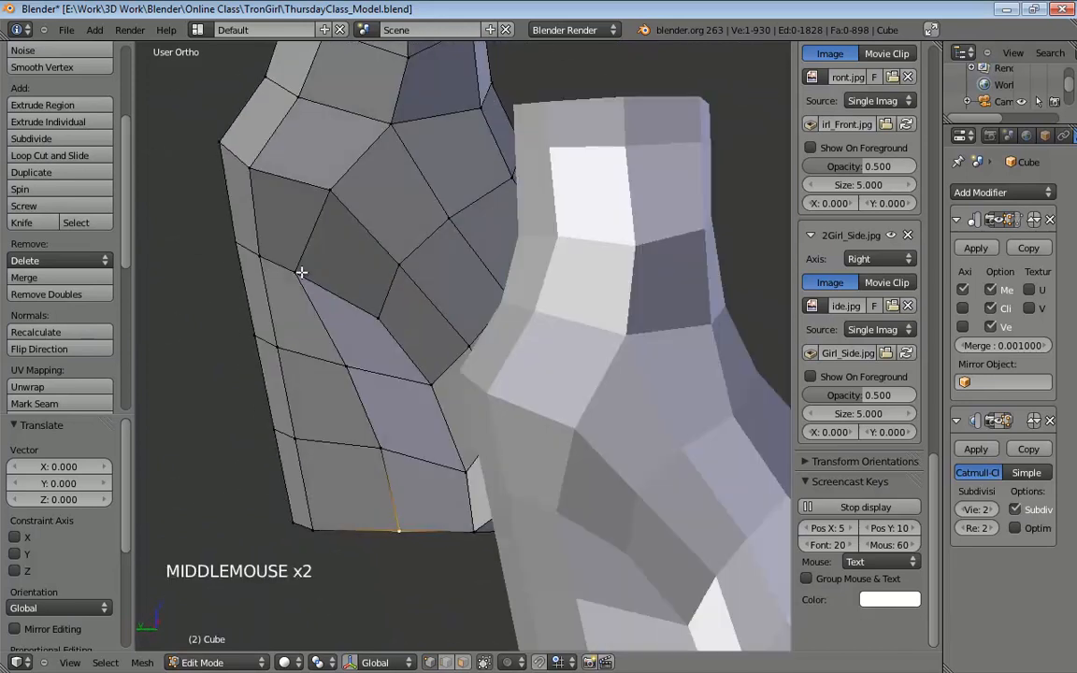
left_click_drag(305, 273, 327, 290)
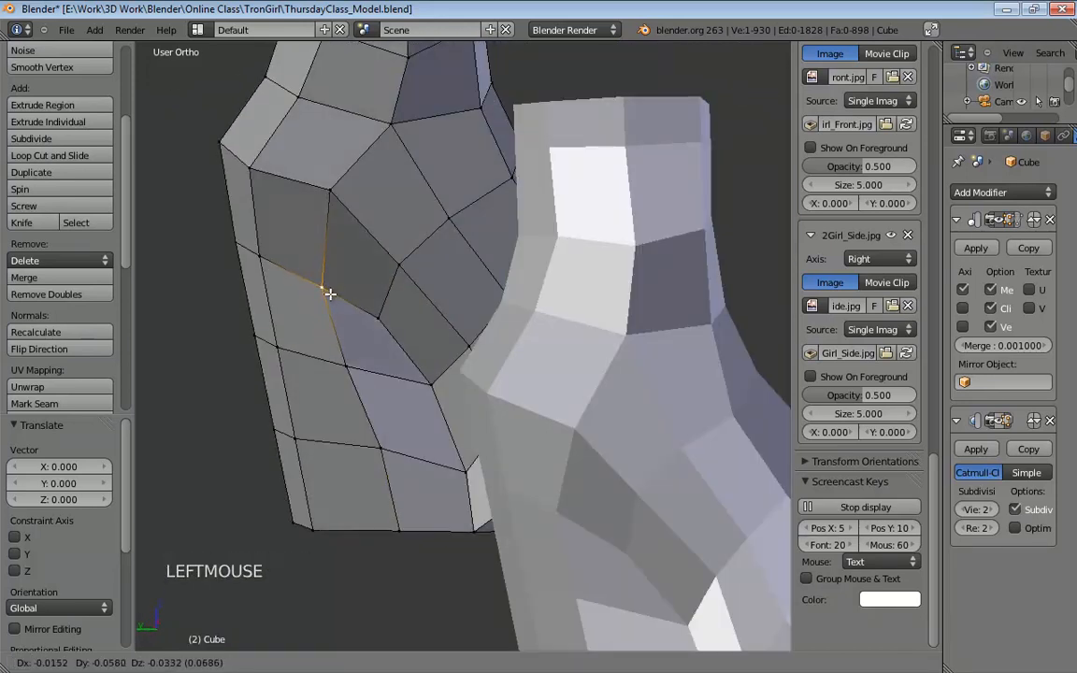
middle_click_drag(327, 291, 391, 355)
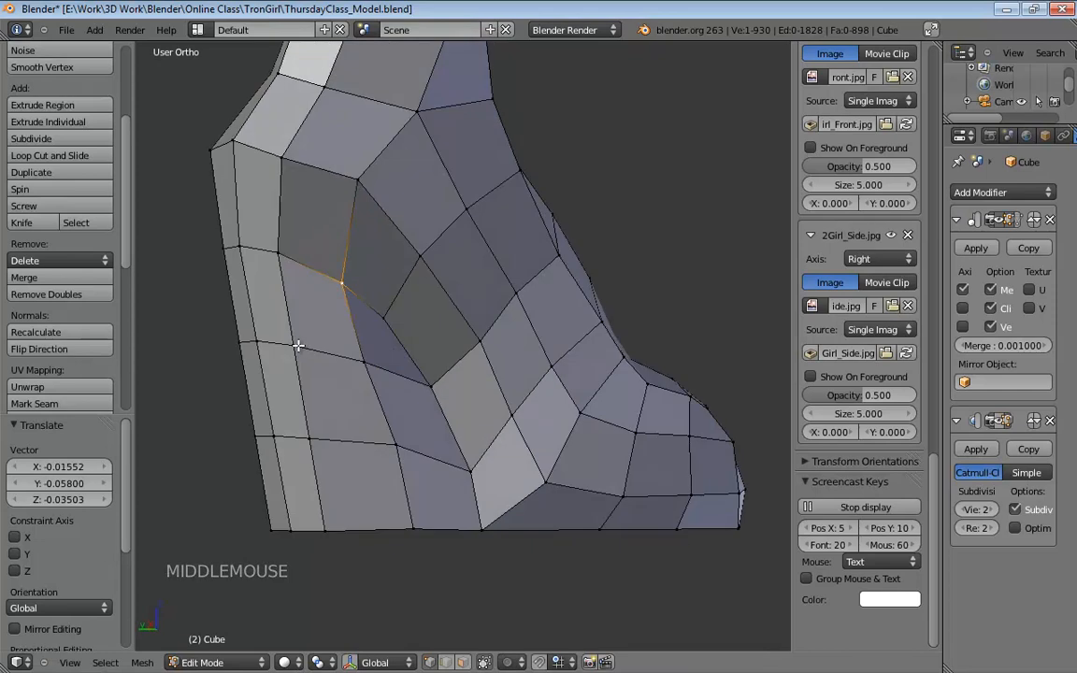
Move the lower three vertices of the heel's inner rear column forward to even out the side faces.
left_click_drag(299, 346, 315, 347)
mouse_move(314, 436)
left_mouse_down()
mouse_move(336, 438)
mouse_move(325, 438)
left_mouse_up()
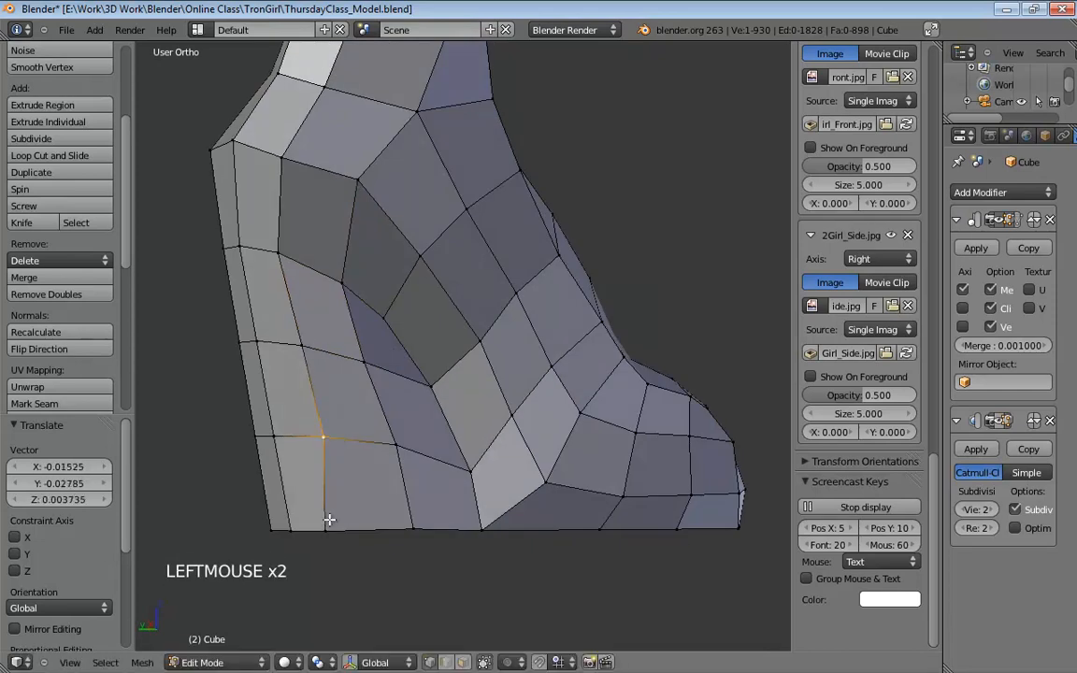
left_click_drag(333, 525, 349, 523)
On the heel's outer side, move the front column of vertices and the two neighbouring arch vertices forward.
middle_click_drag(349, 523, 566, 342)
left_click_drag(501, 322, 529, 359)
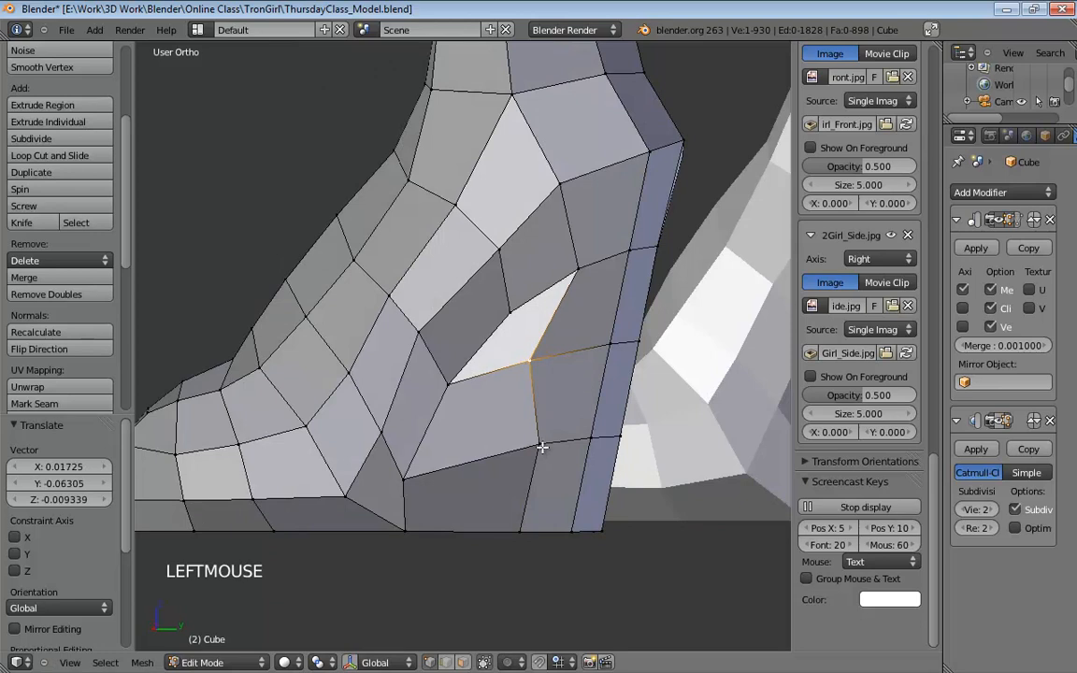
left_click_drag(538, 443, 496, 450)
left_click_drag(520, 530, 472, 528)
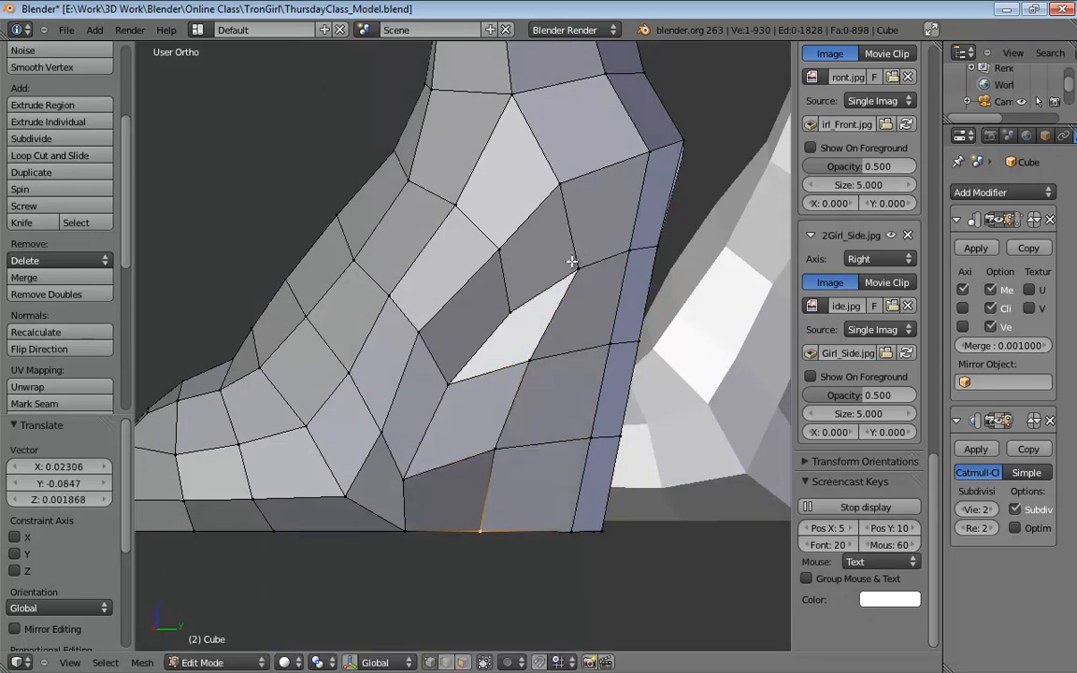
left_click_drag(569, 261, 549, 274)
left_click_drag(499, 250, 486, 259)
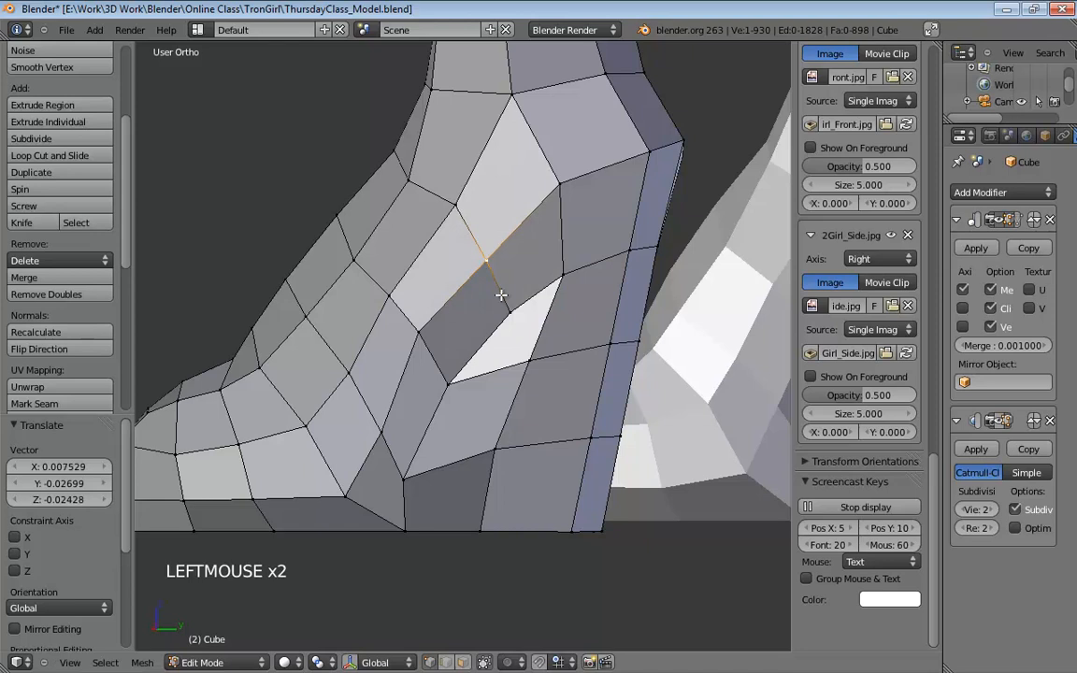
left_click_drag(501, 314, 488, 319)
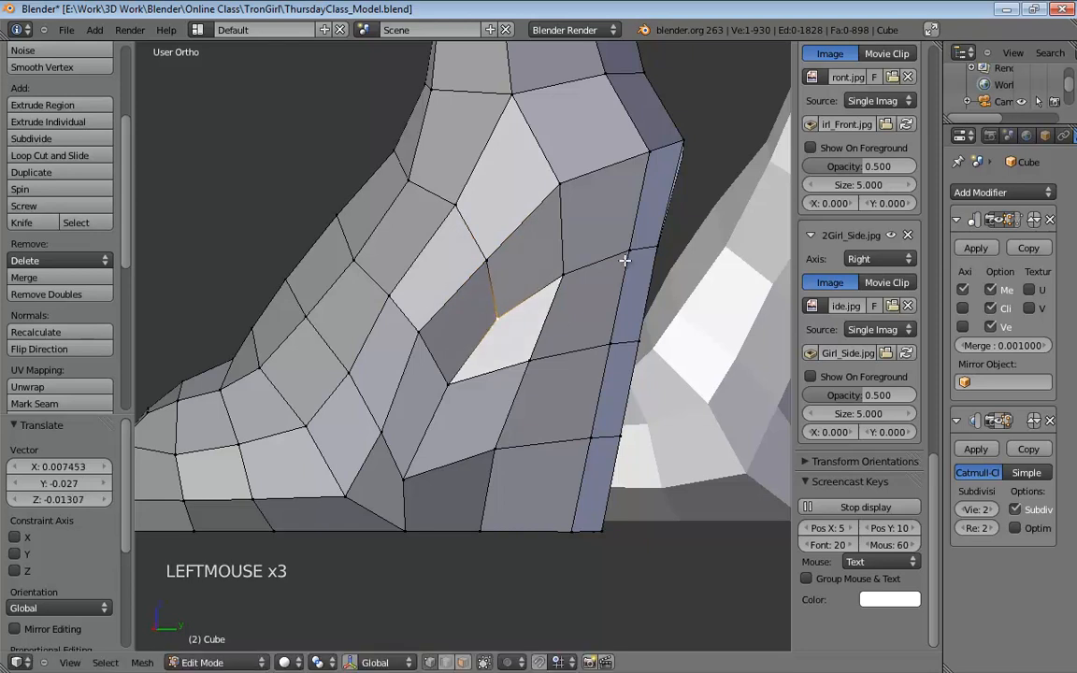
Move the four vertices of the heel's outer rear column forward to space the side faces evenly.
left_click_drag(624, 256, 624, 251)
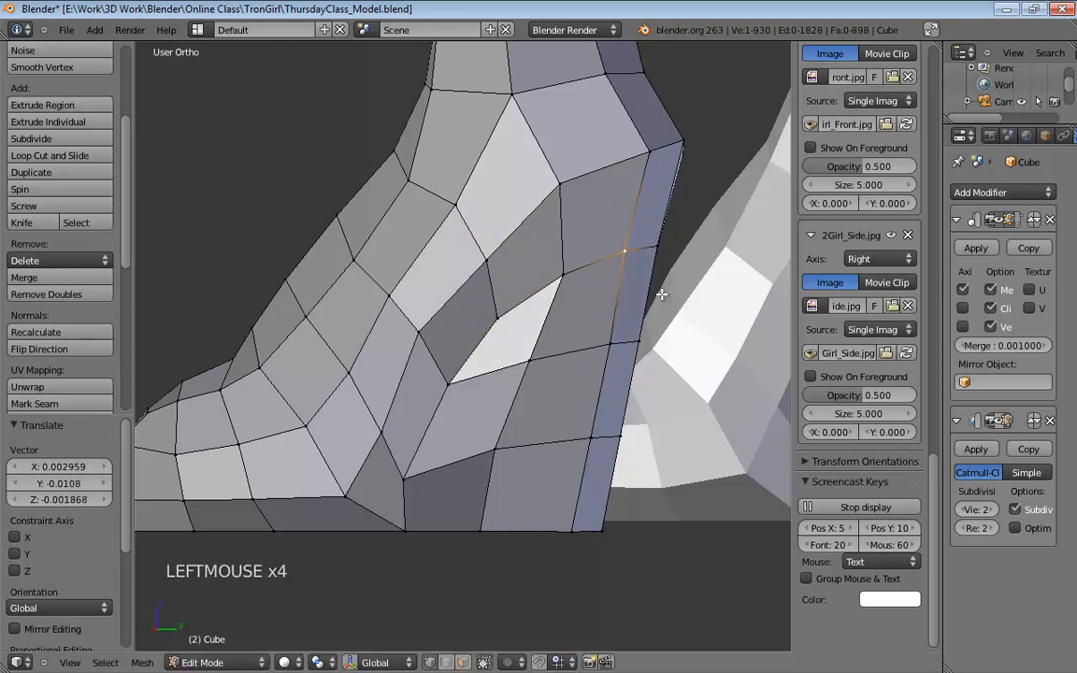
left_click_drag(608, 346, 592, 348)
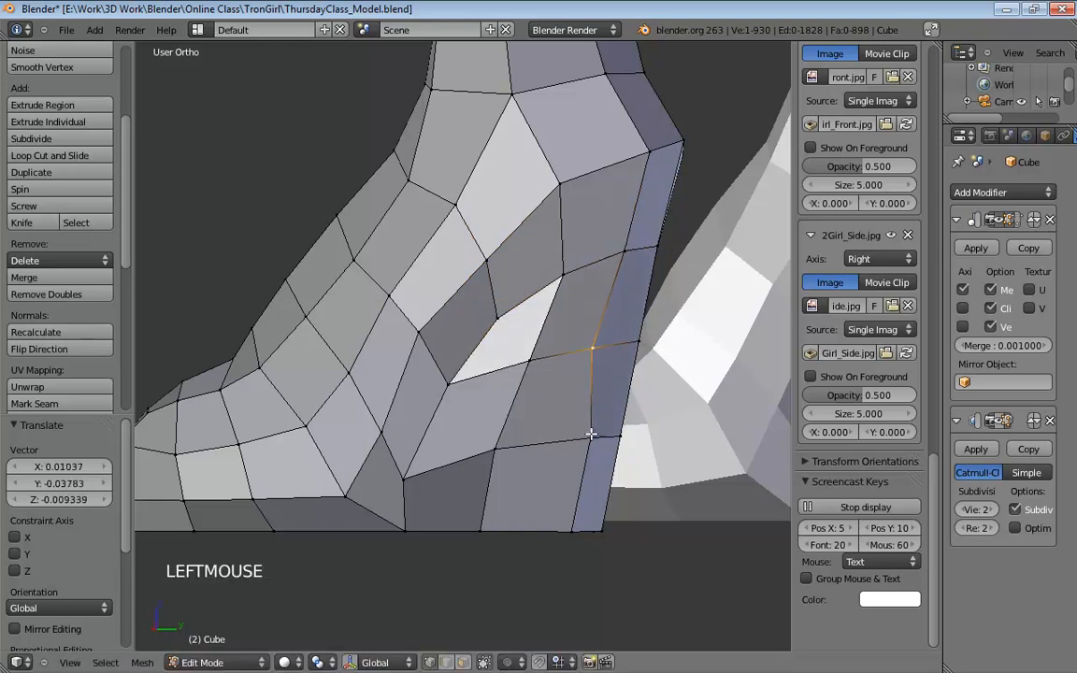
left_click_drag(592, 437, 568, 440)
left_click_drag(569, 529, 541, 525)
From behind, shift the two upper vertices on the heel's back corner toward the inner side, about -0.022 and -0.013 along X.
middle_click_drag(541, 524, 446, 371)
left_click_drag(432, 306, 441, 307)
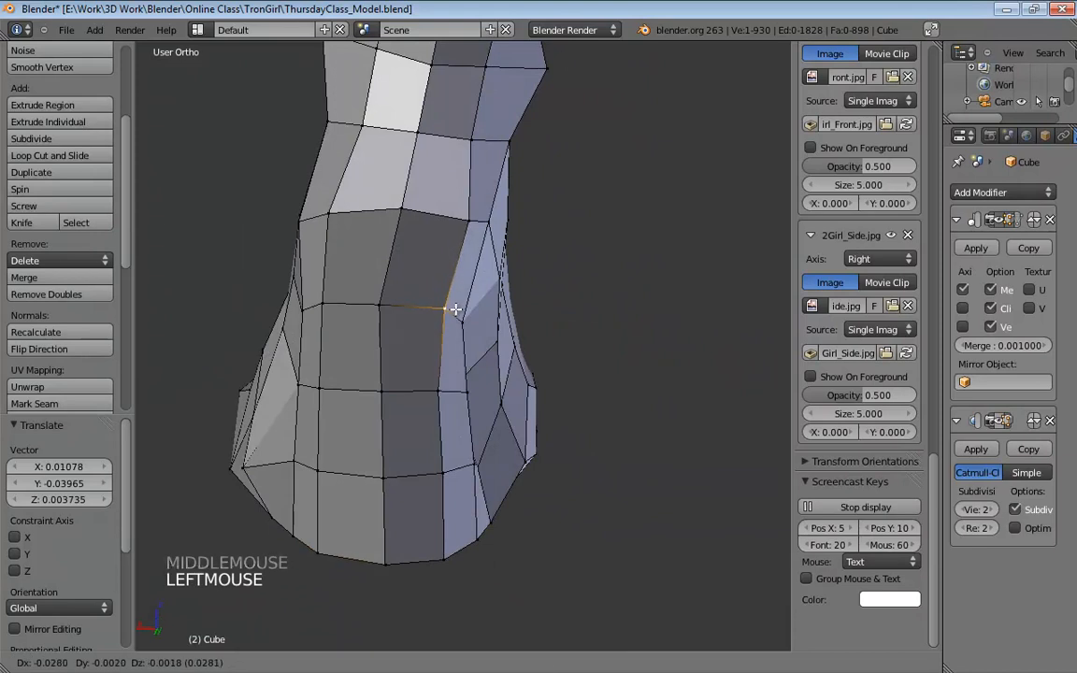
left_click_drag(440, 392, 443, 393)
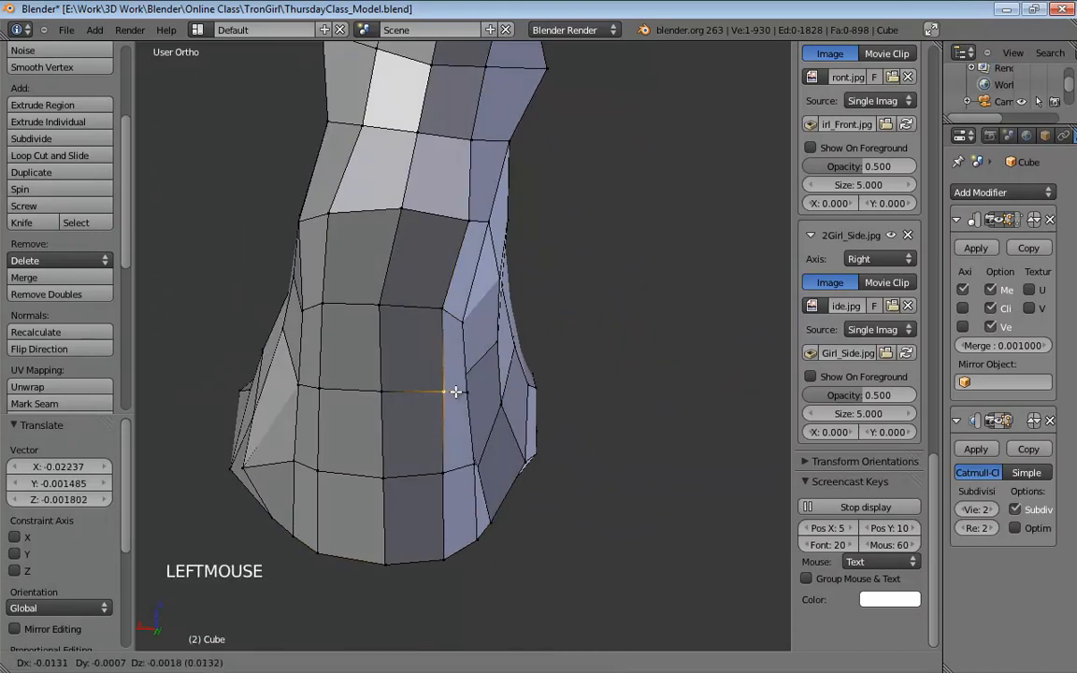
Turn the subdivision preview back on and reposition the two lowest outer-side vertices where the heel meets the forefoot sole.
left_click(995, 423)
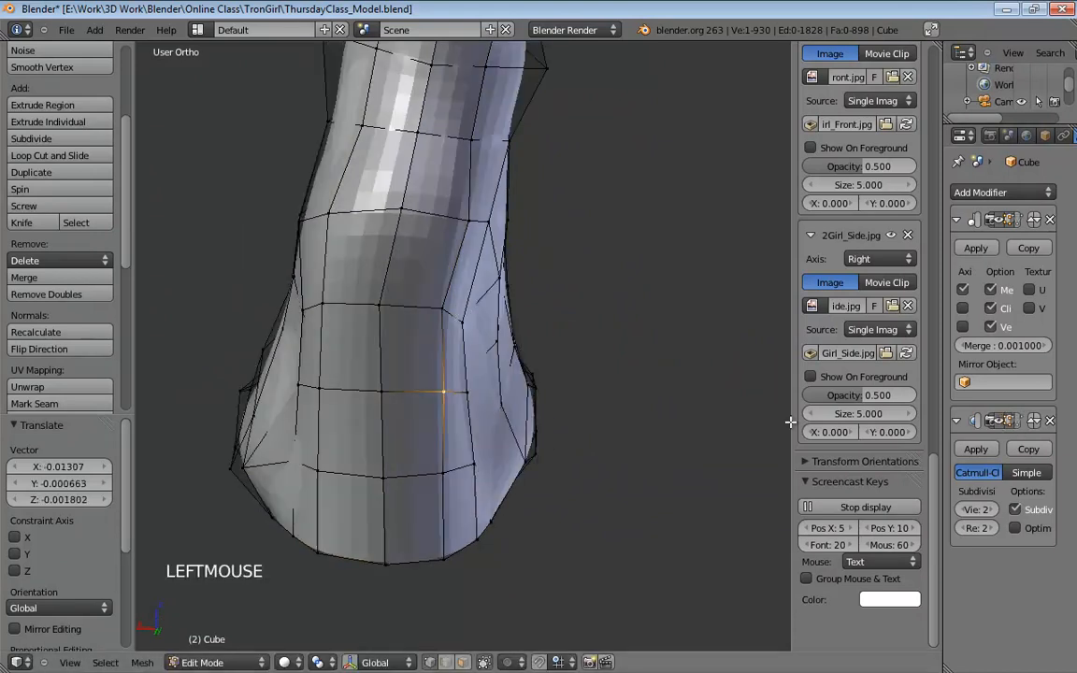
middle_click_drag(787, 422, 356, 478)
scroll(528, 371, "down", 3)
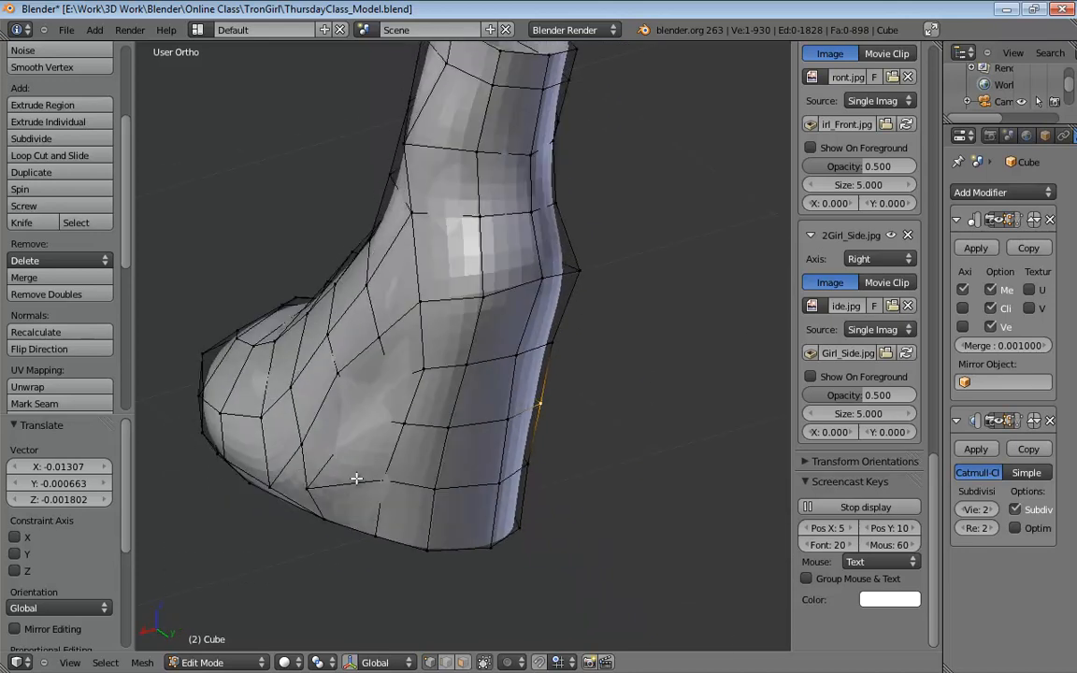
left_click_drag(316, 488, 350, 451)
mouse_move(350, 451)
middle_mouse_down()
mouse_move(485, 378)
mouse_move(395, 398)
mouse_move(353, 446)
middle_mouse_up()
left_click(354, 457)
left_click_drag(332, 505, 346, 501)
middle_click_drag(363, 475, 482, 360)
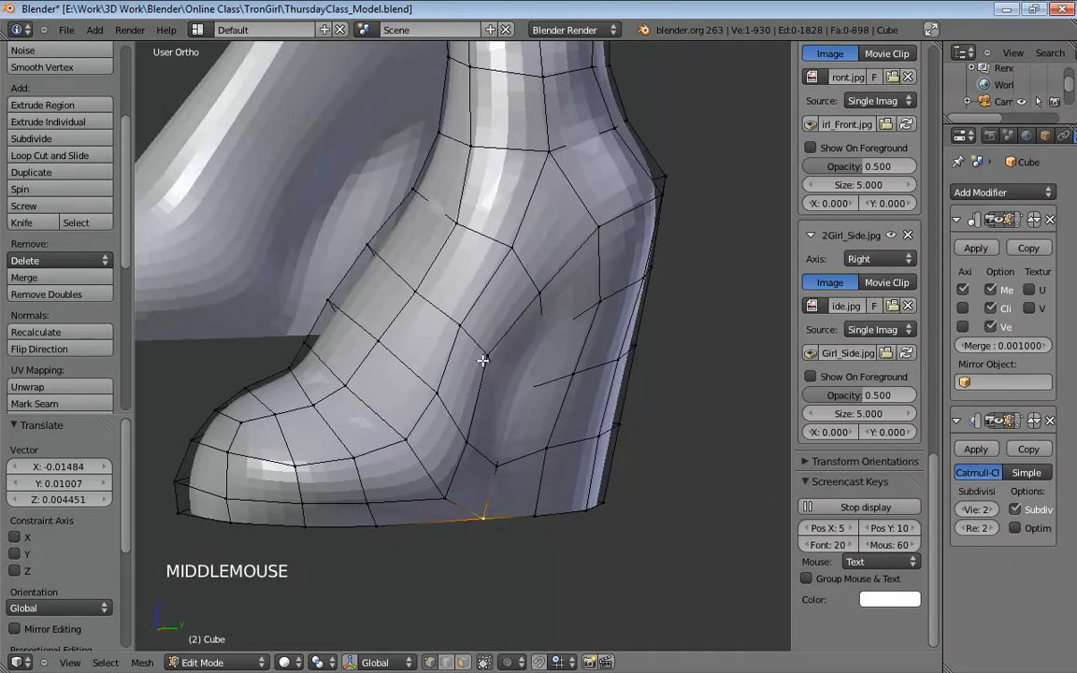
Turn off the subdivision preview and nudge the outer arch vertex slightly down and back toward the heel.
left_click(1000, 422)
middle_click_drag(565, 327, 569, 338)
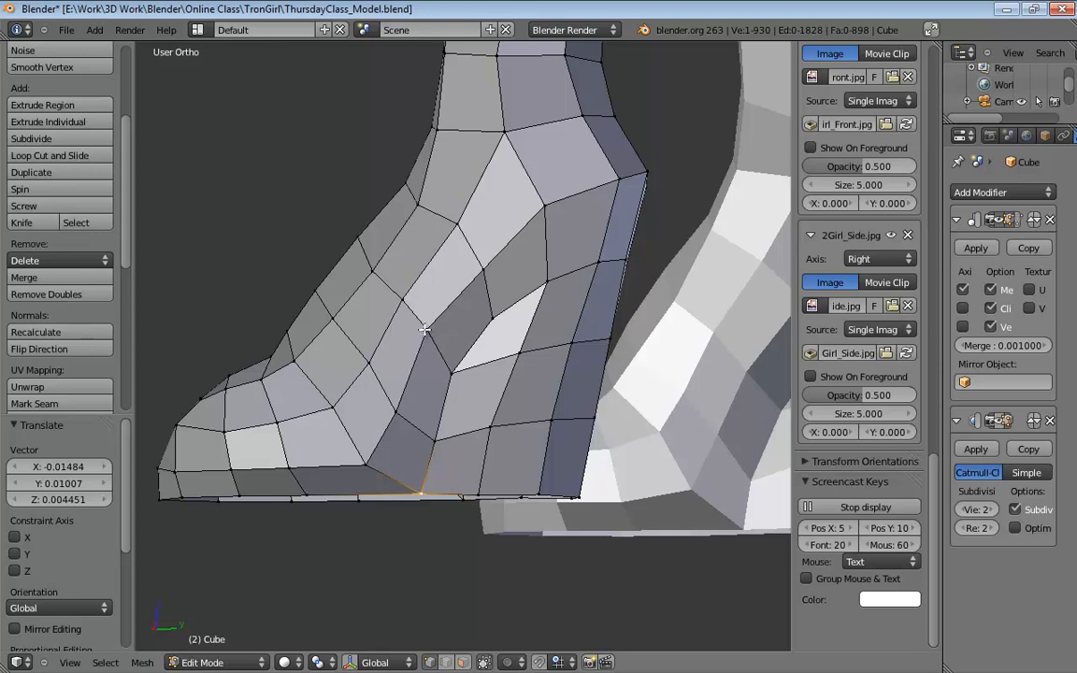
left_click_drag(423, 329, 430, 332)
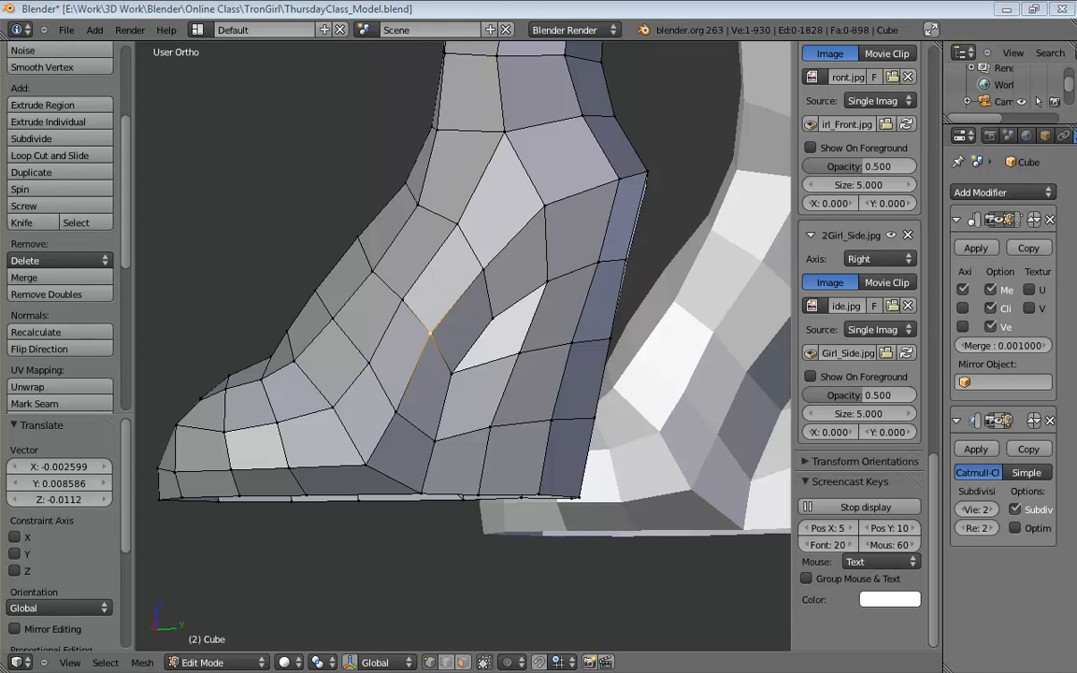
middle_click_drag(693, 248, 505, 358)
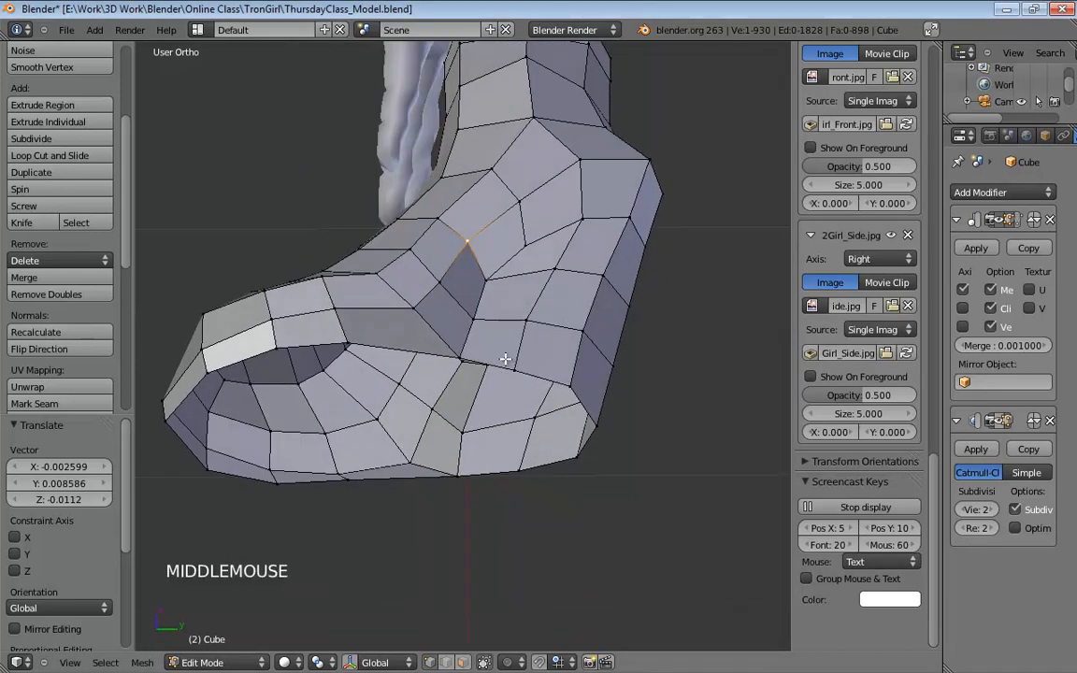
Select the open edge loop around the shoe's underside and flatten it by scaling to 0 along Z.
key("ctrl+Tab")
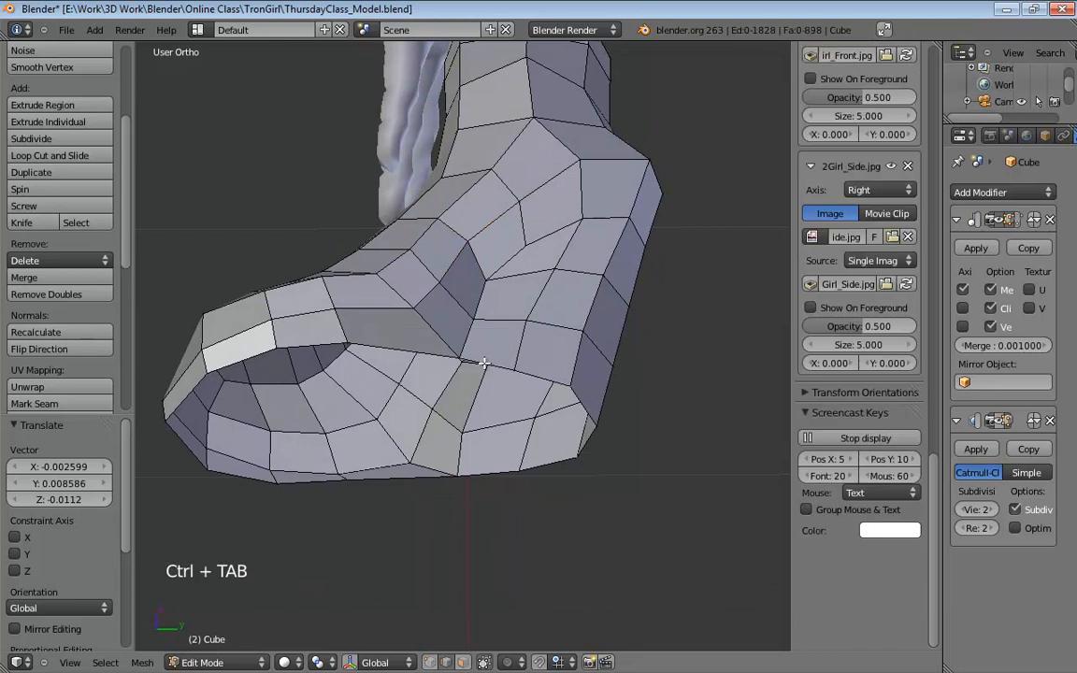
left_click(485, 363, "alt")
middle_click_drag(492, 308, 533, 398)
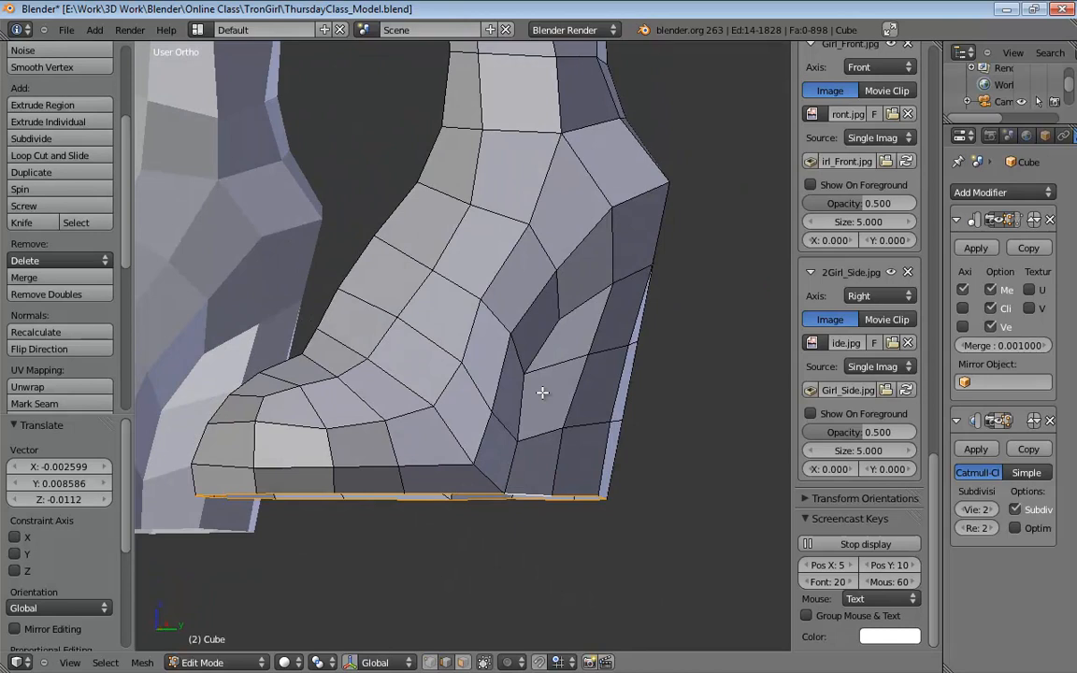
key("KP_3")
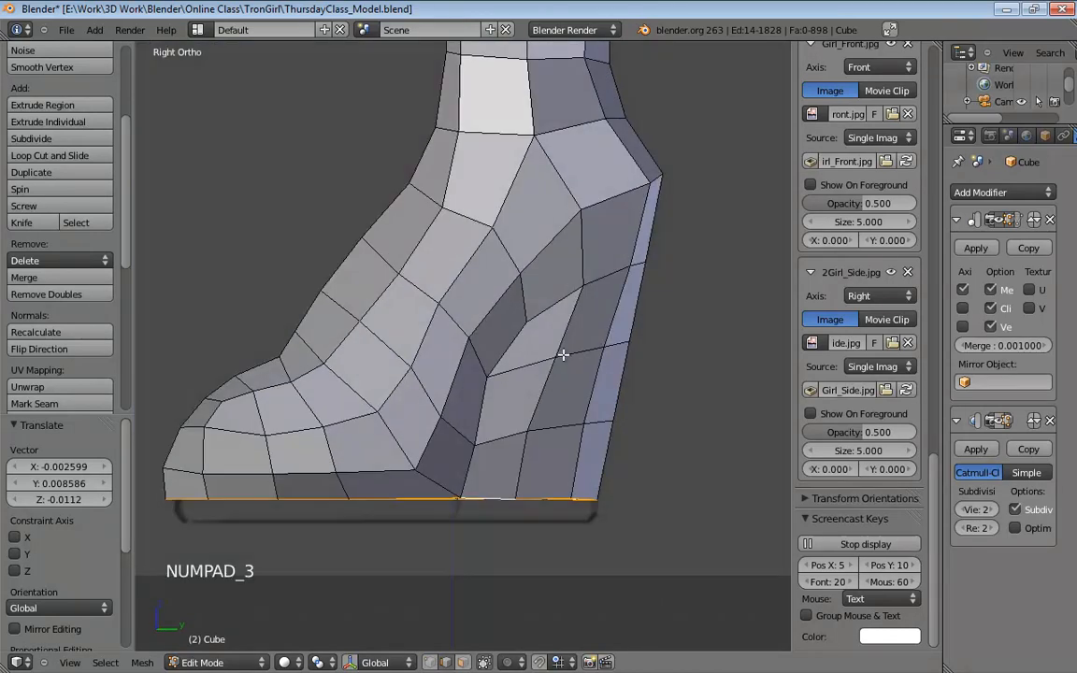
key("s")
type("z")
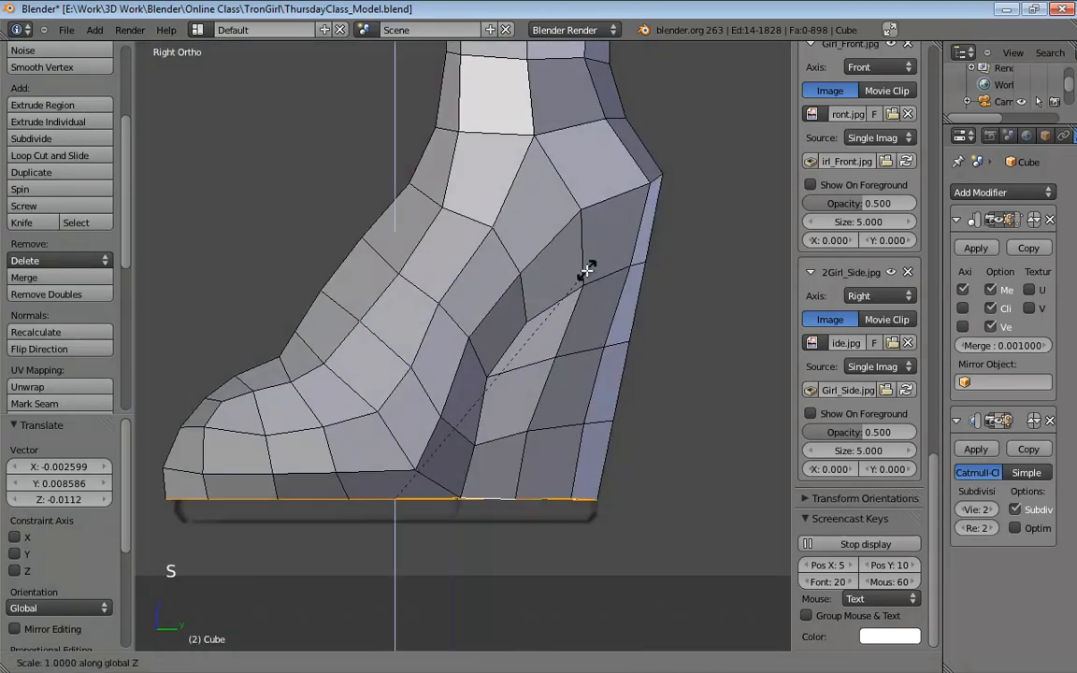
type("0")
key("Return")
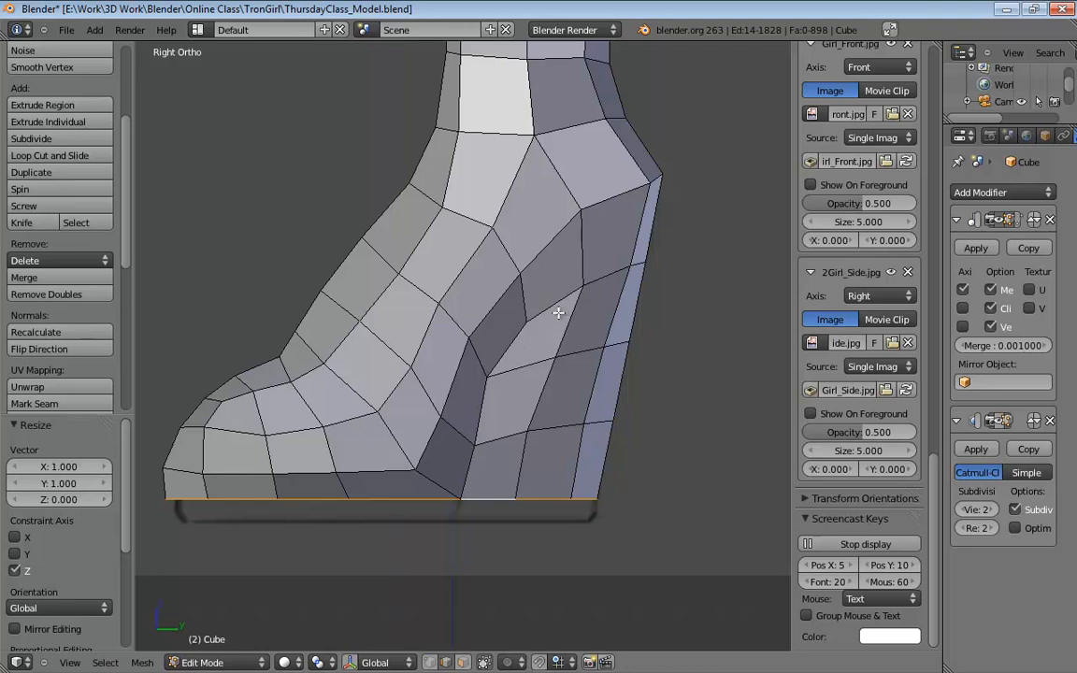
Extrude the flattened bottom loop about 0.063 downward to match the sole thickness in the side reference.
key("e")
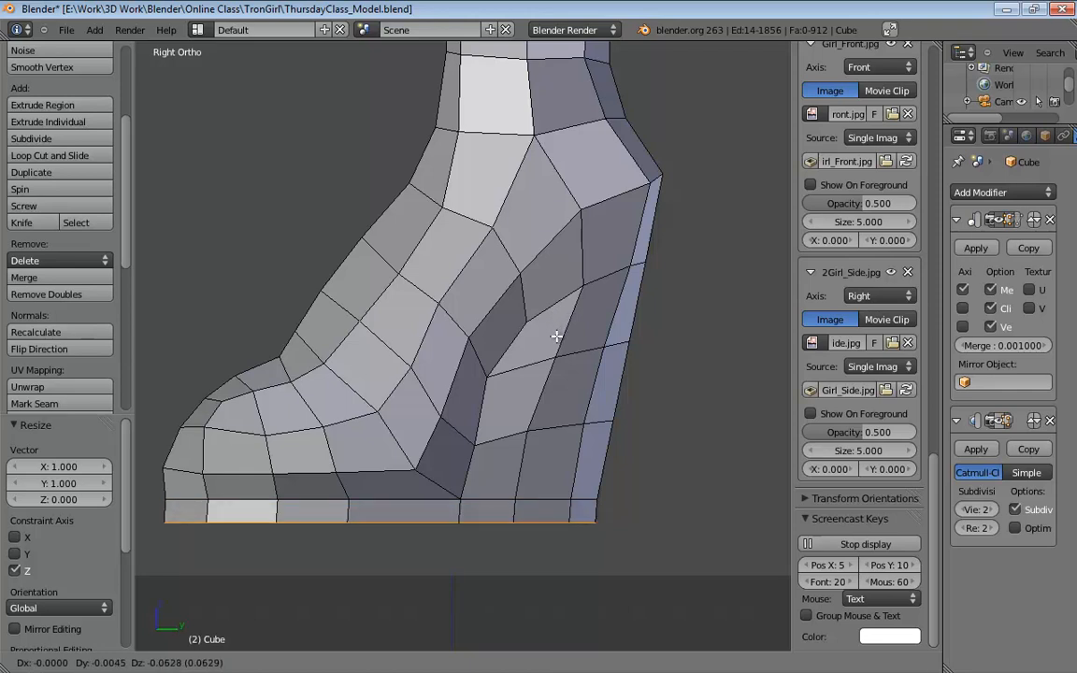
left_click(557, 338)
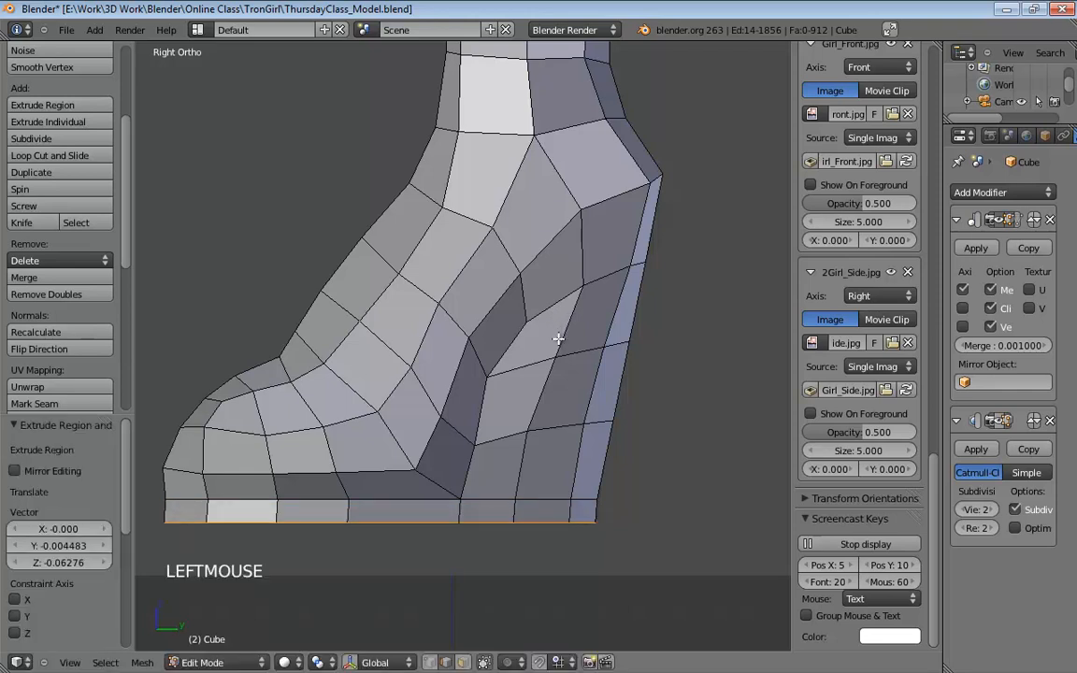
middle_click_drag(507, 330, 584, 307)
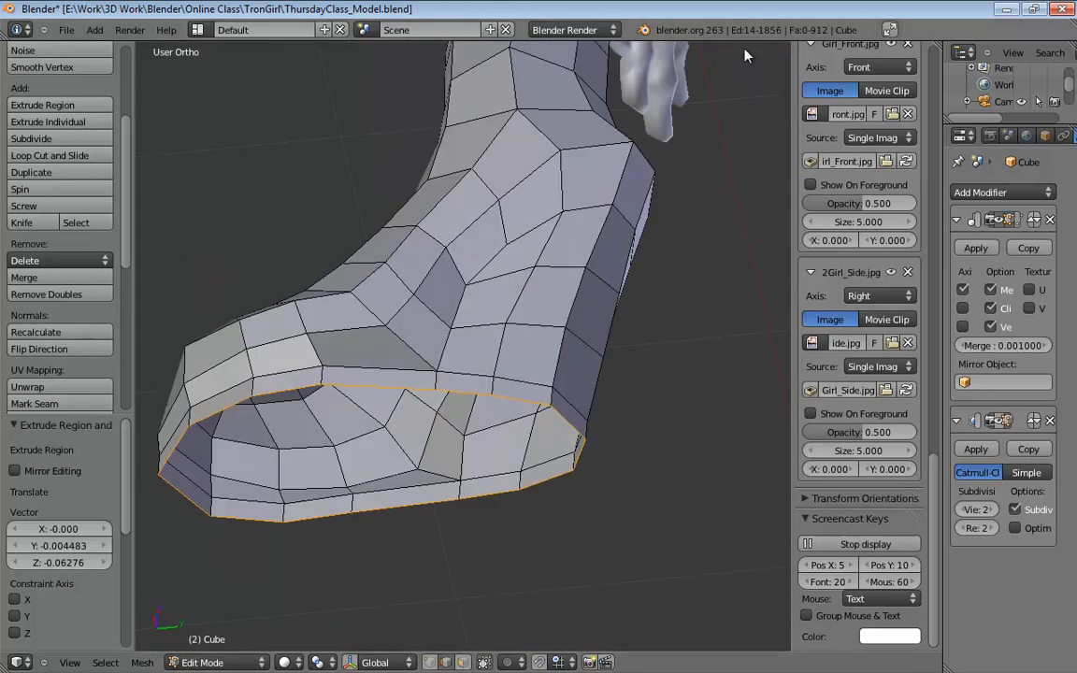
middle_click_drag(673, 47, 545, 262)
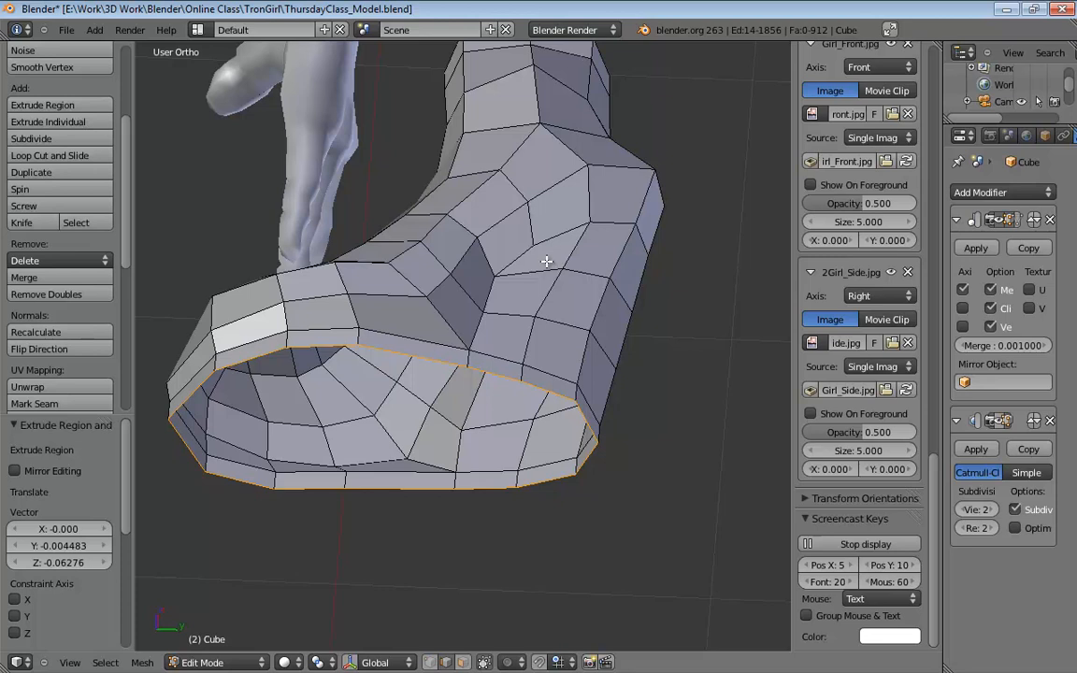
middle_click_drag(497, 361, 519, 339)
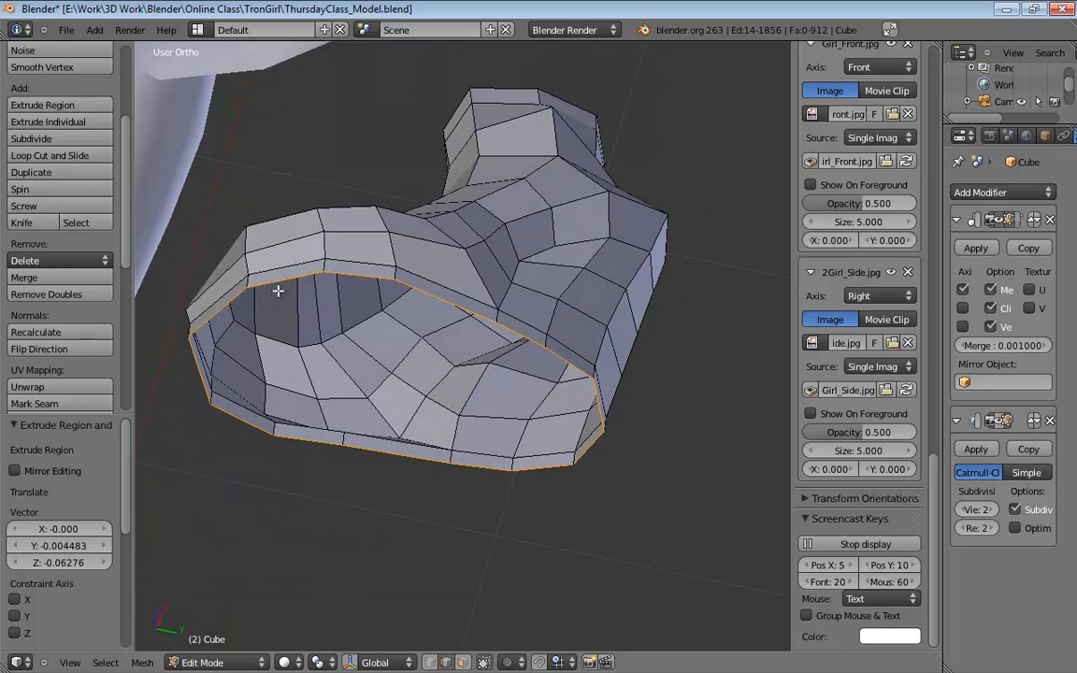
Fill a face across the sole opening near the toe between two opposite edges of the bottom rim.
middle_click_drag(274, 285, 379, 278)
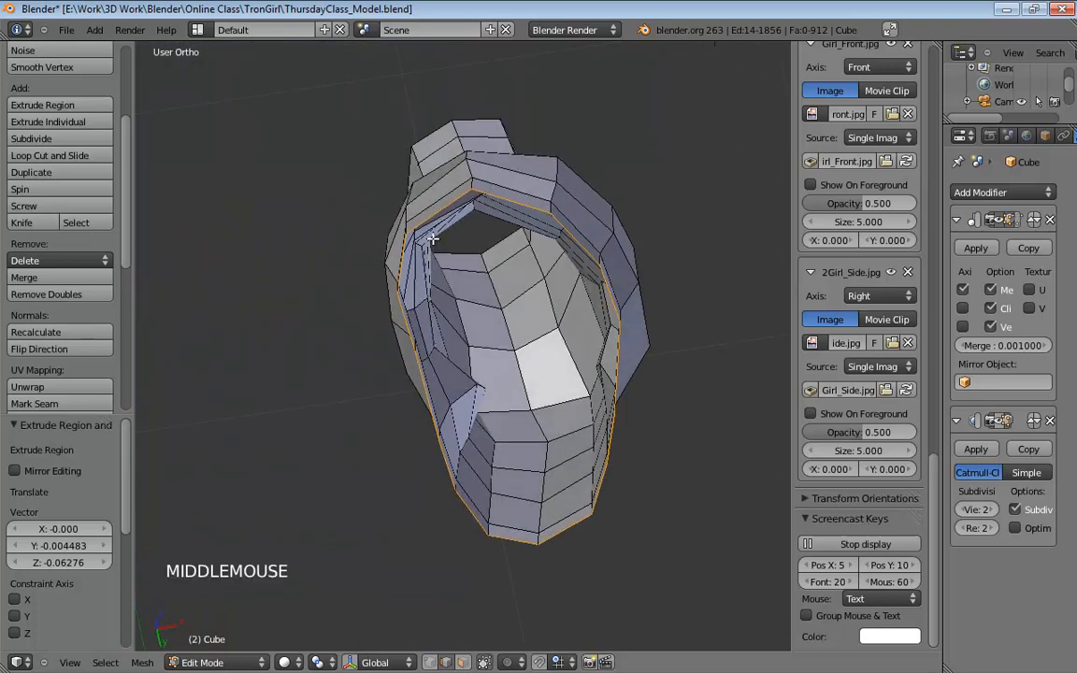
left_click(436, 215)
left_click(458, 201)
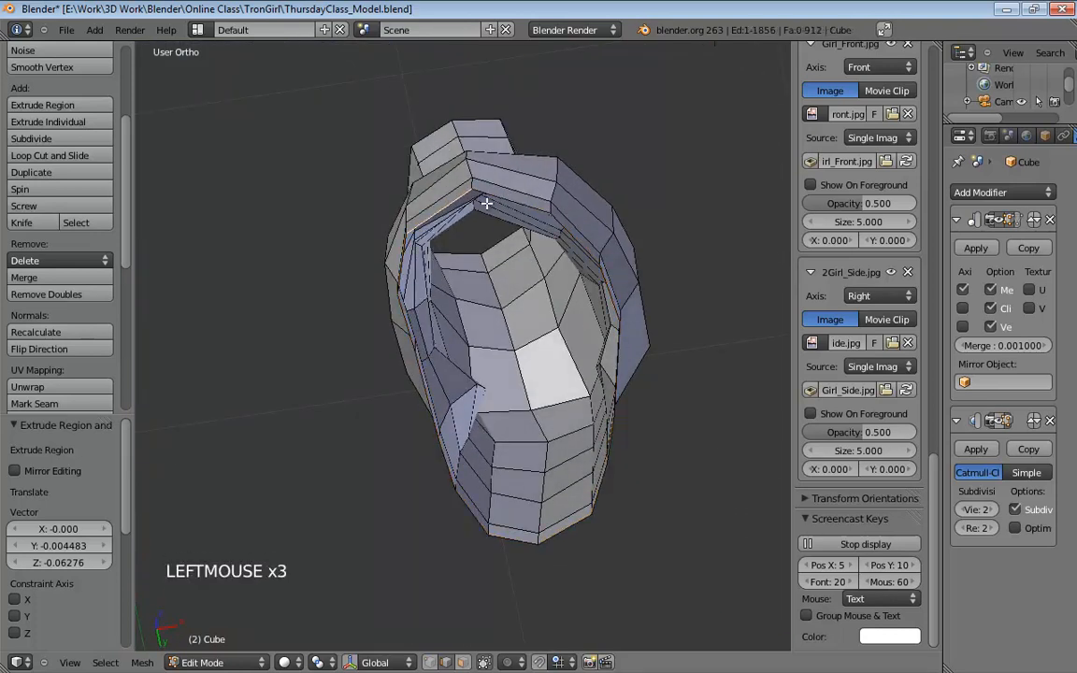
left_click(491, 208, "shift")
left_click(450, 180)
left_click(491, 204, "shift")
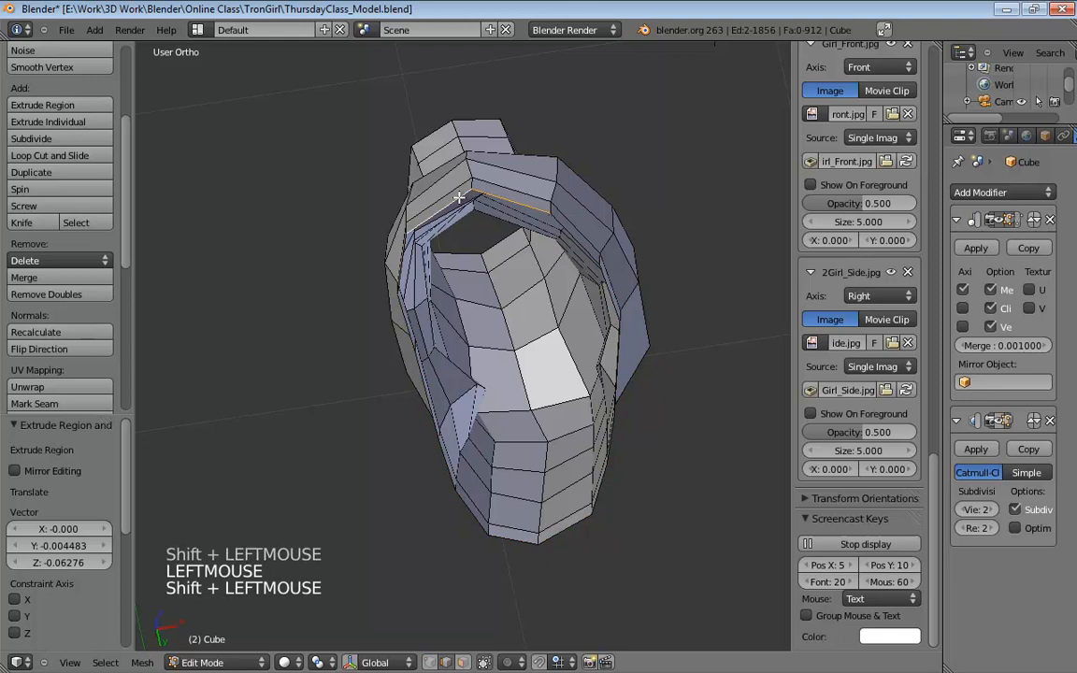
middle_click_drag(491, 203, 372, 385)
left_click(512, 558)
left_click(553, 550, "shift")
left_click(432, 292)
left_click(519, 313)
left_click(414, 310)
left_click(489, 289, "shift")
key("f")
Continue closing the sole behind the toe face by filling two more faces between opposite rim edges.
left_click(329, 451, "shift")
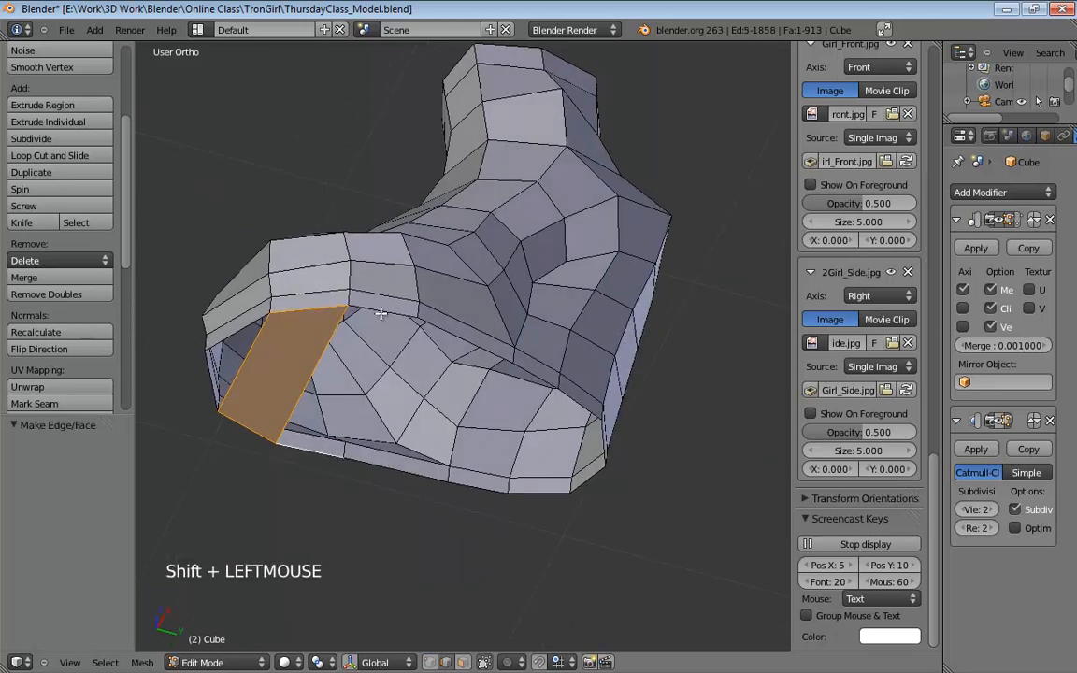
key("f")
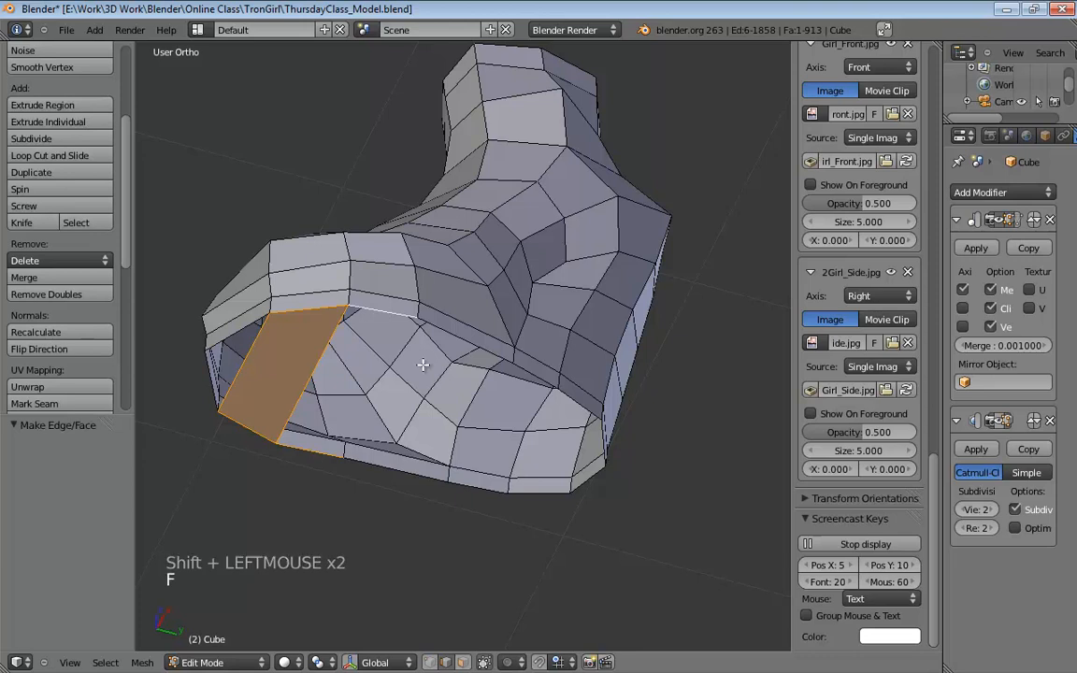
middle_click_drag(377, 406, 329, 307)
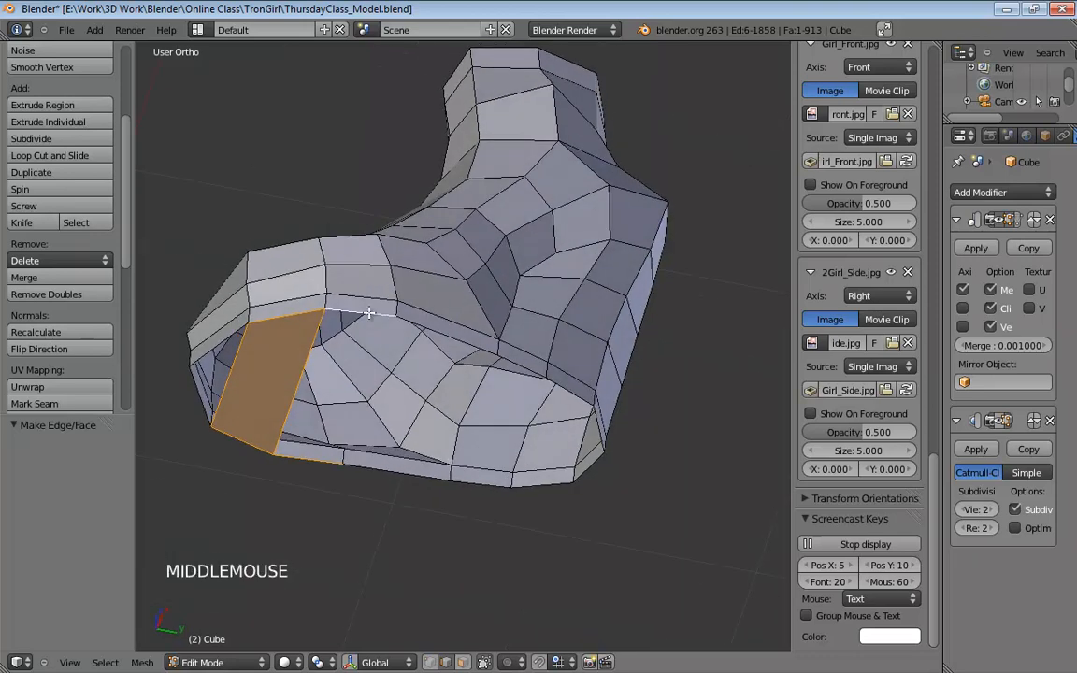
left_click(321, 448)
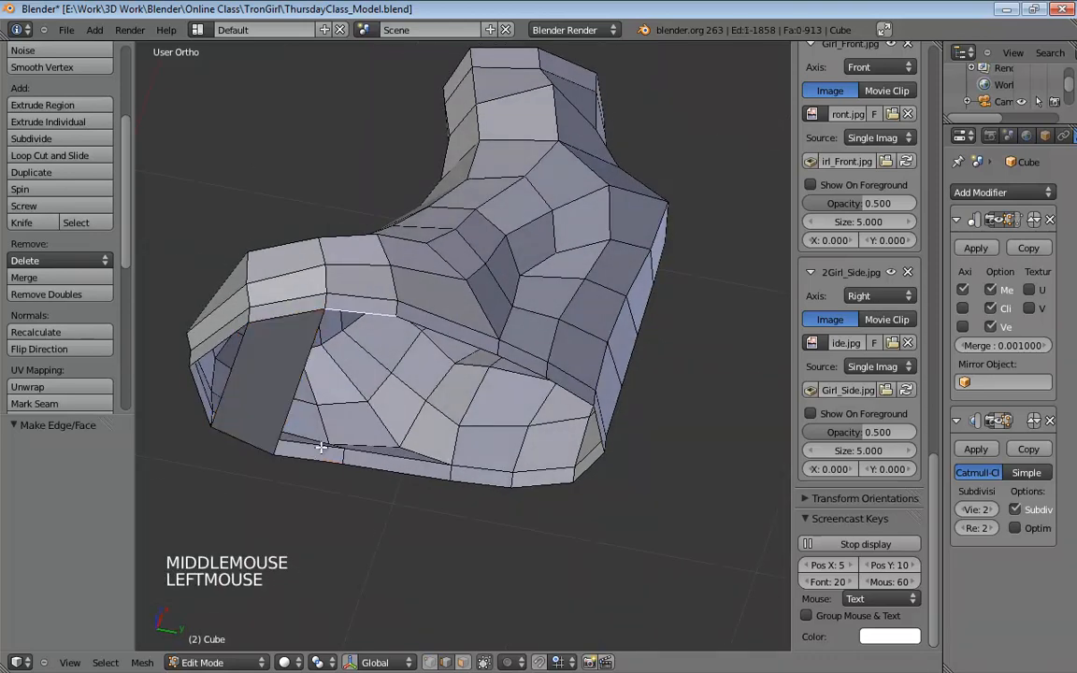
left_click(379, 471)
key("f")
Fill the next two faces across the sole toward the heel, each between opposite rim edges.
middle_click_drag(505, 389, 486, 458)
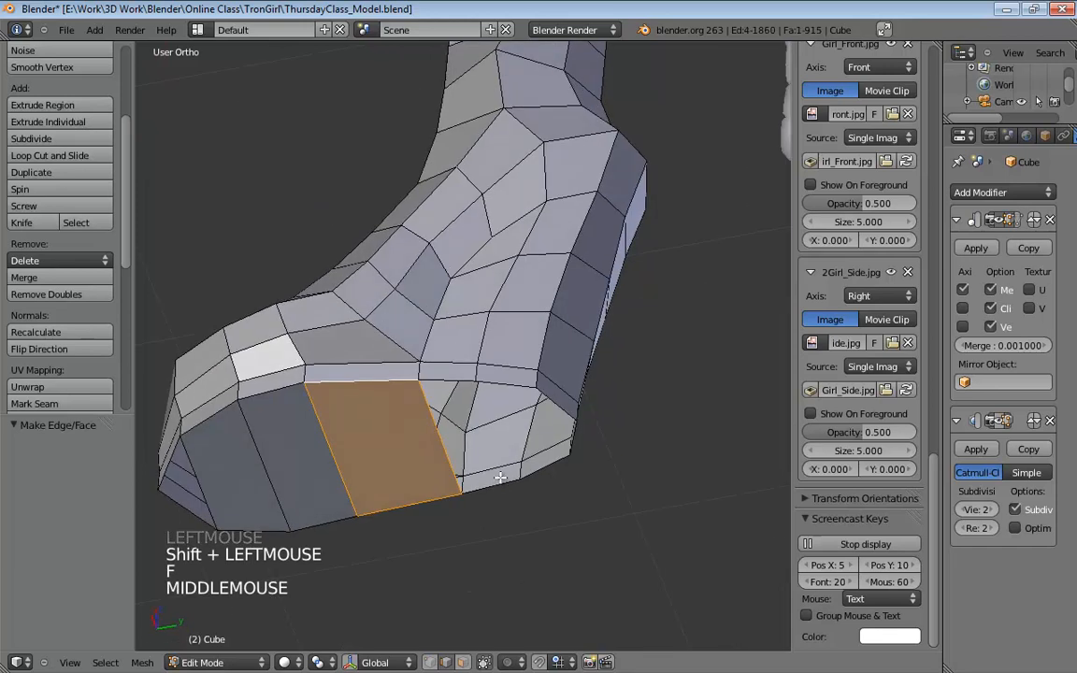
left_click(492, 478)
left_click(454, 378, "shift")
key("f")
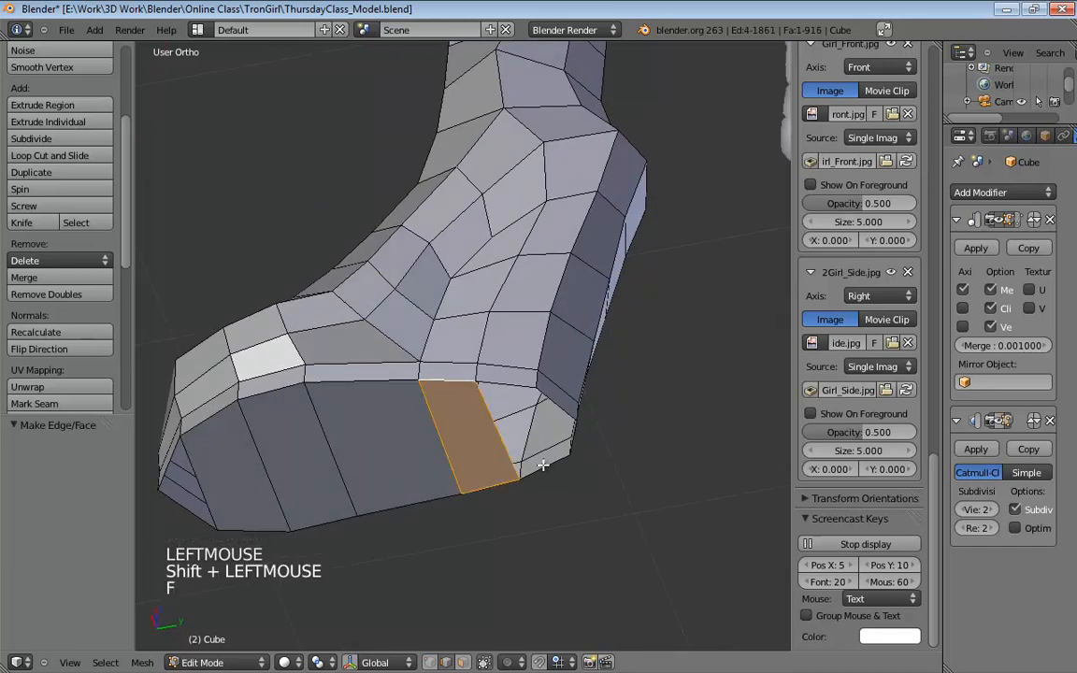
left_click(542, 465)
left_click(509, 383, "shift")
key("f")
Add a centred lengthwise loop cut through the new sole faces from toe to heel.
middle_click_drag(615, 408, 462, 342)
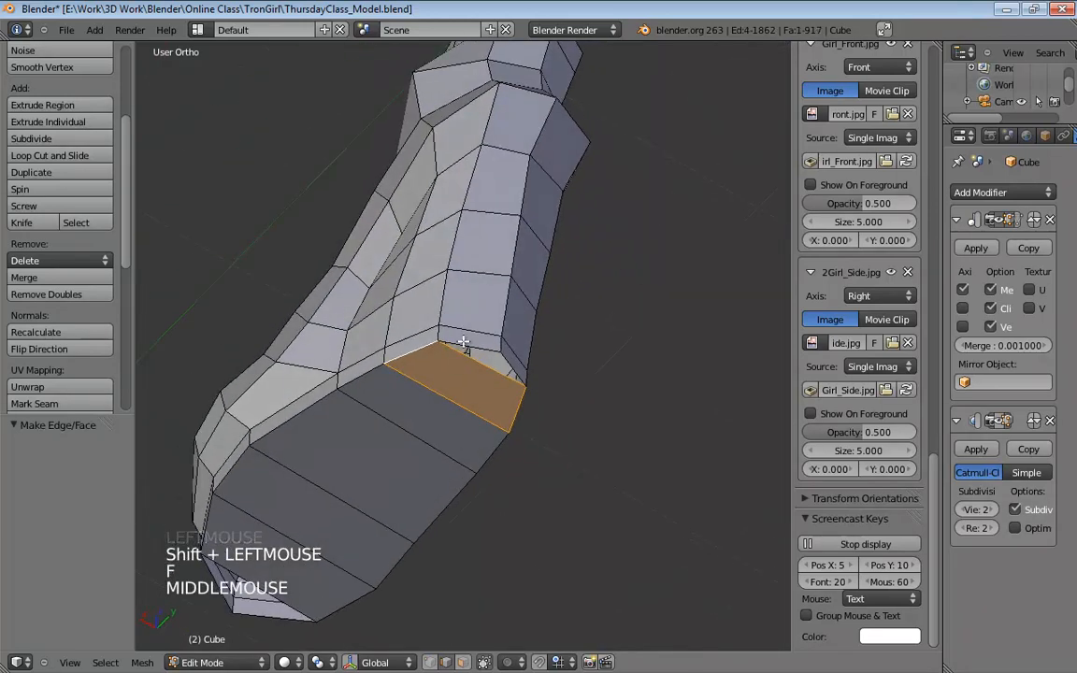
middle_click_drag(489, 474, 241, 386)
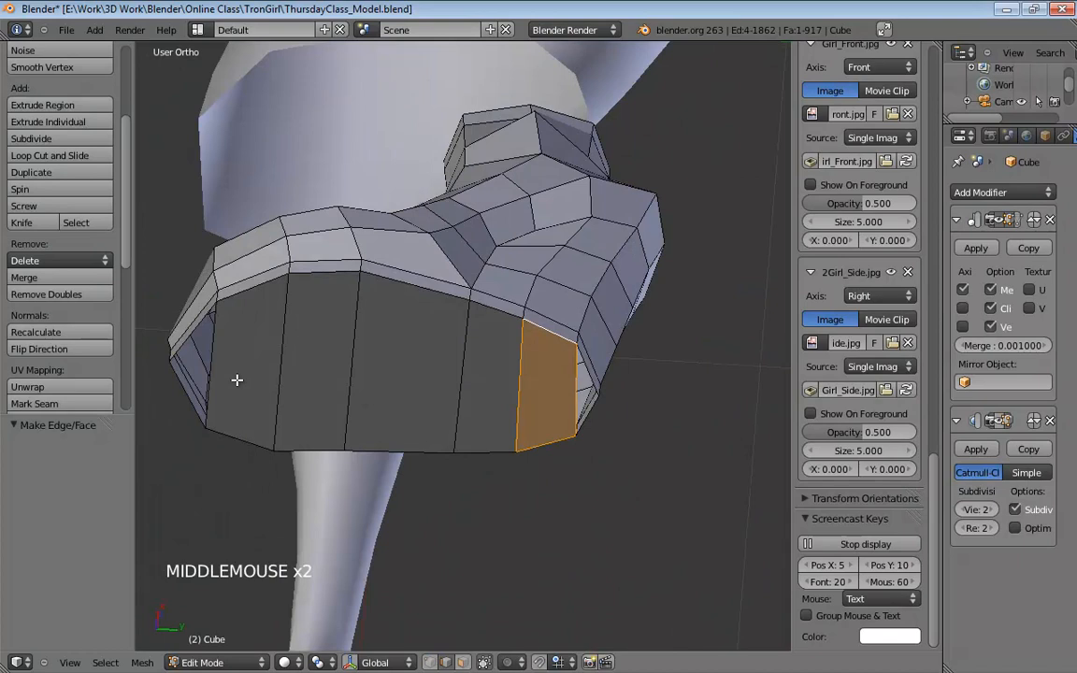
key("ctrl+r")
left_click(292, 352)
middle_click_drag(291, 352, 302, 370)
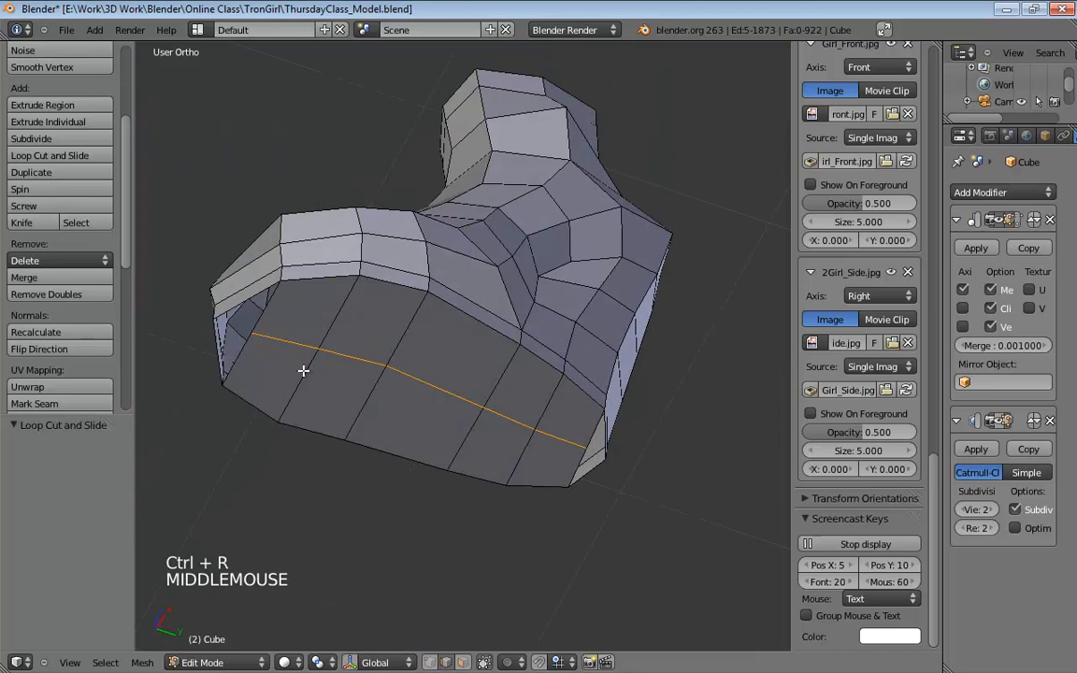
Merge both end vertices of the sole's centre line into the rim's toe and heel tip vertices using At Last.
key("ctrl+Tab")
left_click(250, 331)
middle_click_drag(251, 331, 366, 363)
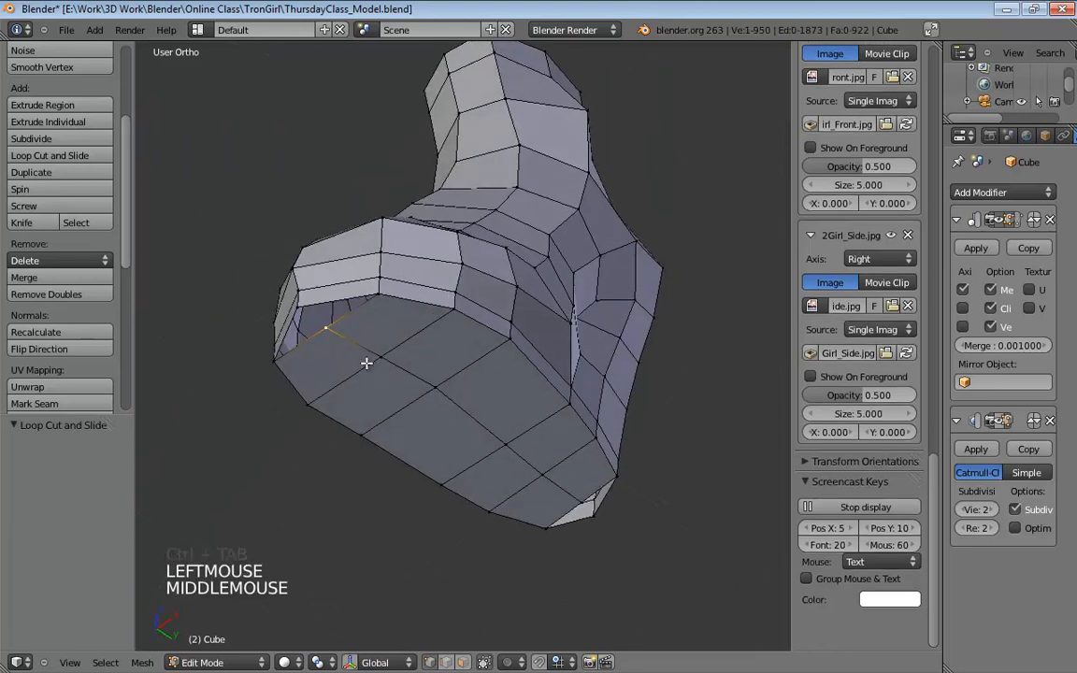
key("alt+m")
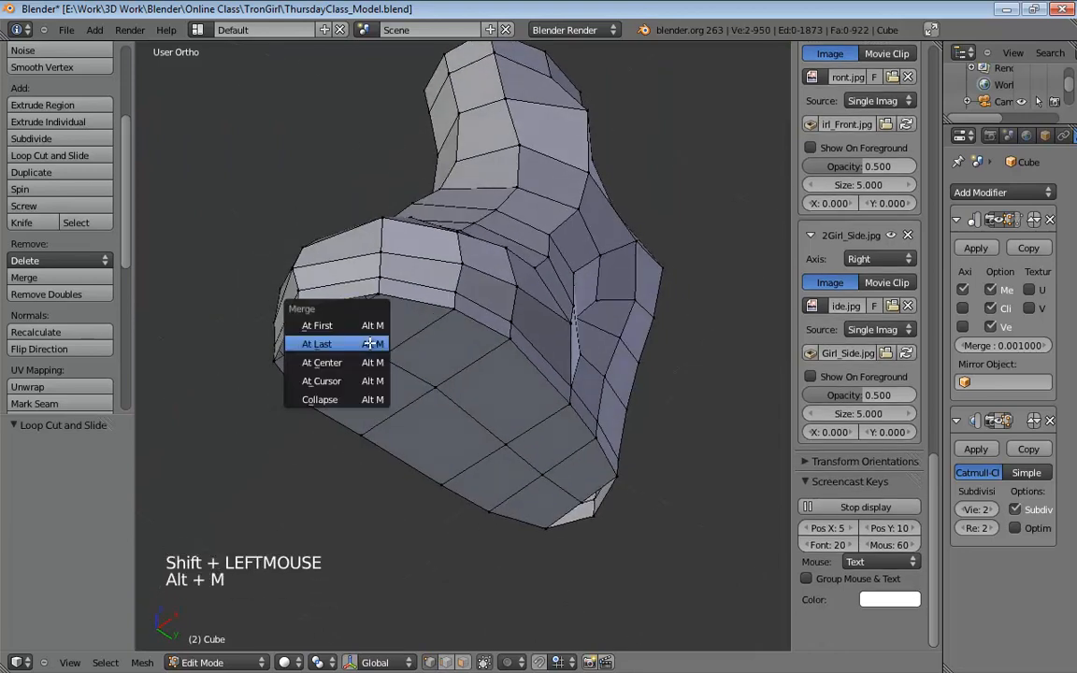
left_click(385, 411)
middle_click_drag(404, 372, 550, 420)
key("alt+m")
left_click(634, 475)
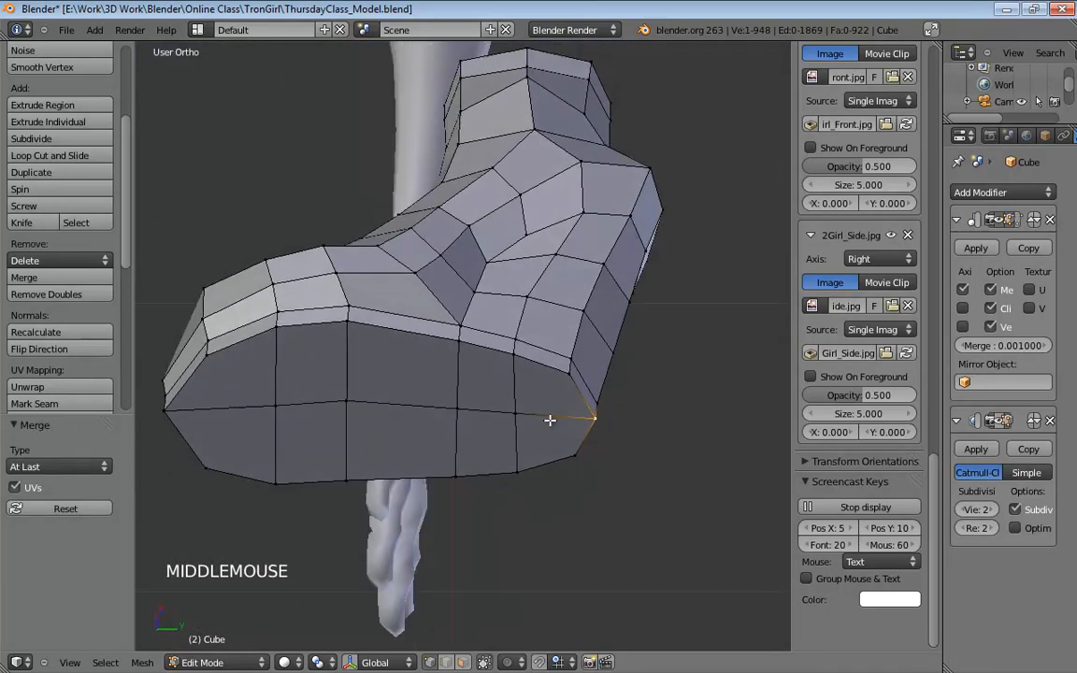
Slide the four inner vertices of the sole's centre line along its length to even out the sole faces.
left_click_drag(533, 411, 471, 408)
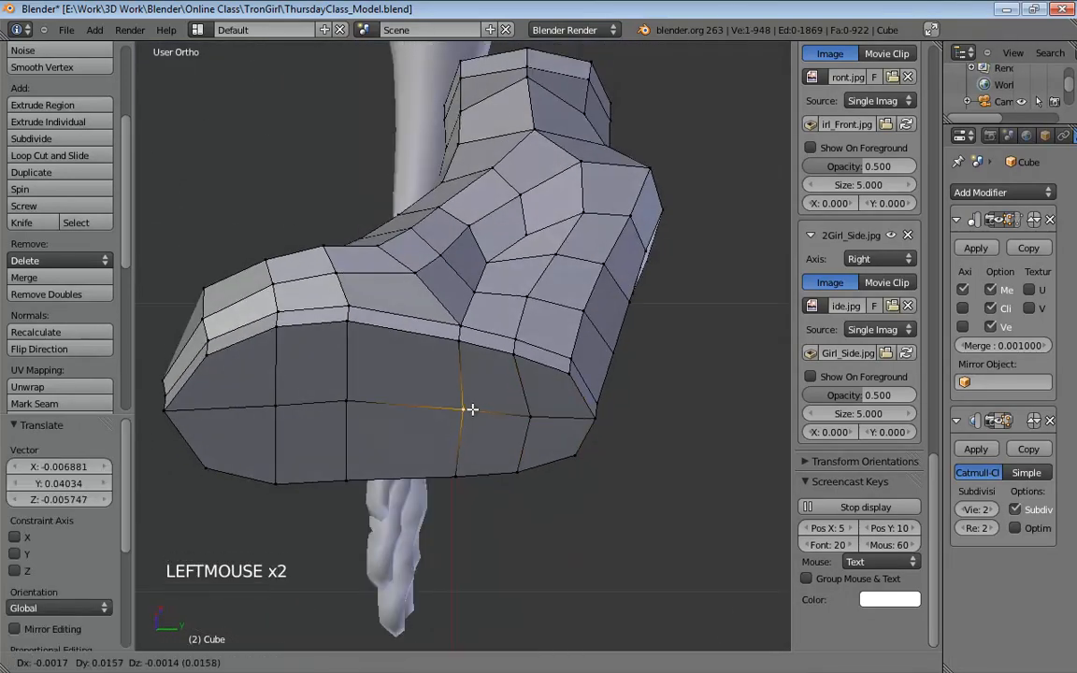
left_click_drag(271, 404, 322, 405)
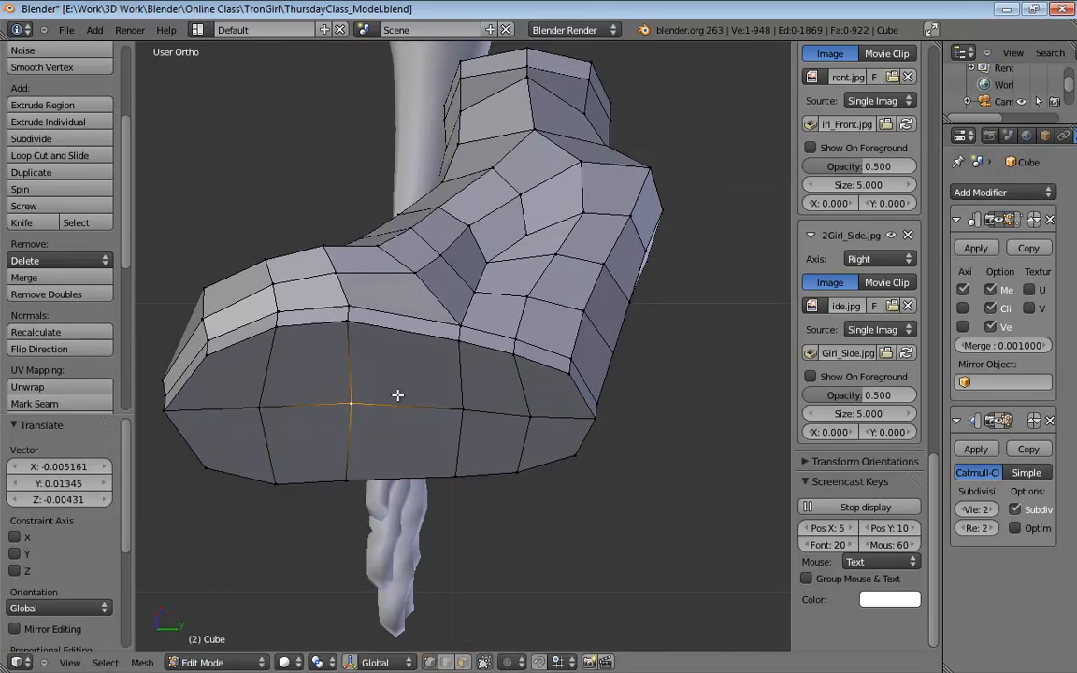
middle_click_drag(399, 394, 395, 449)
left_click_drag(264, 470, 290, 468)
Reposition three vertices around the front and side of the ankle to even out its edge loops.
middle_click_drag(291, 468, 418, 492)
scroll(418, 493, "down", 4)
middle_click_drag(558, 400, 620, 402)
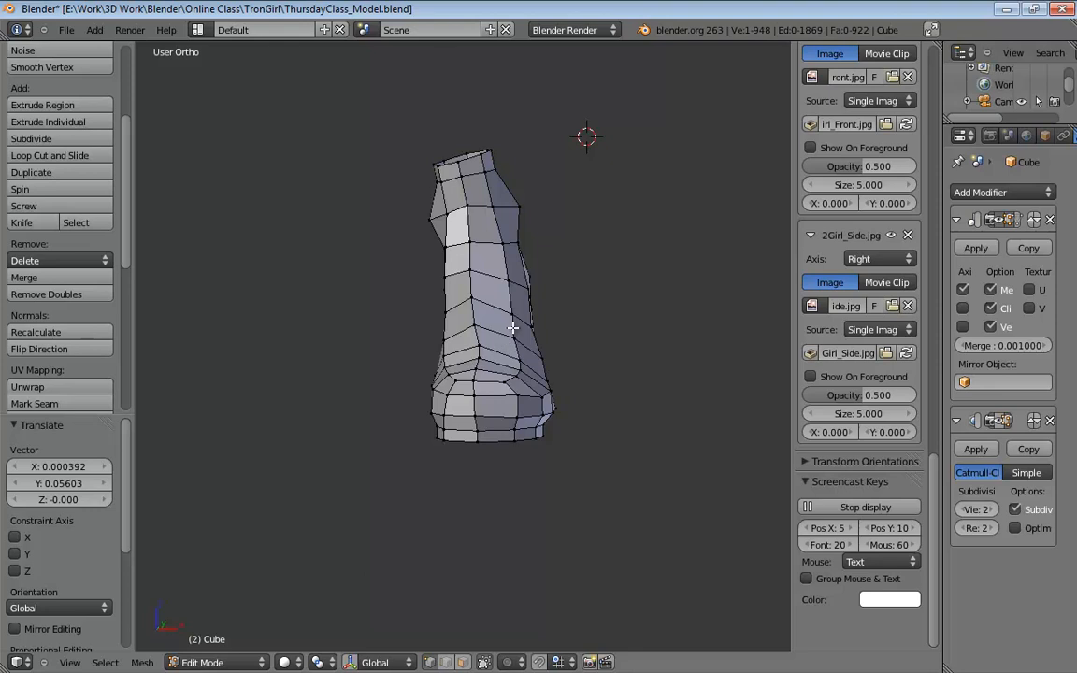
middle_click_drag(512, 327, 387, 289)
scroll(528, 251, "up", 3)
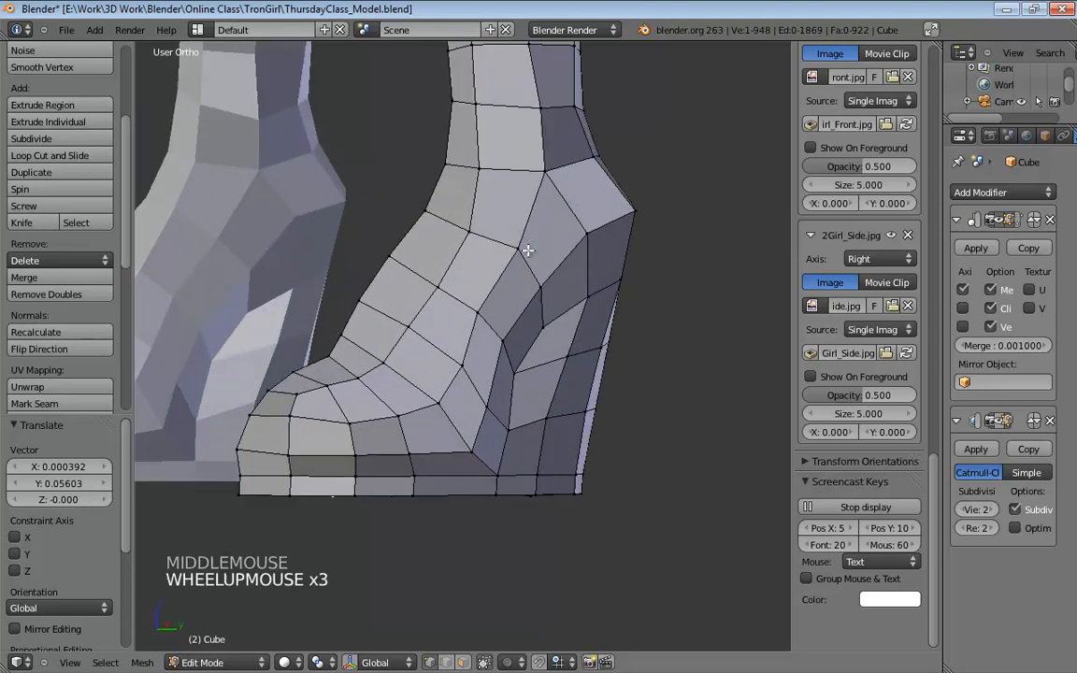
middle_click_drag(528, 250, 554, 178)
left_click_drag(527, 167, 512, 168)
middle_click_drag(512, 169, 437, 187)
left_click_drag(436, 187, 461, 190)
middle_click_drag(461, 190, 577, 166)
left_click_drag(457, 117, 467, 114)
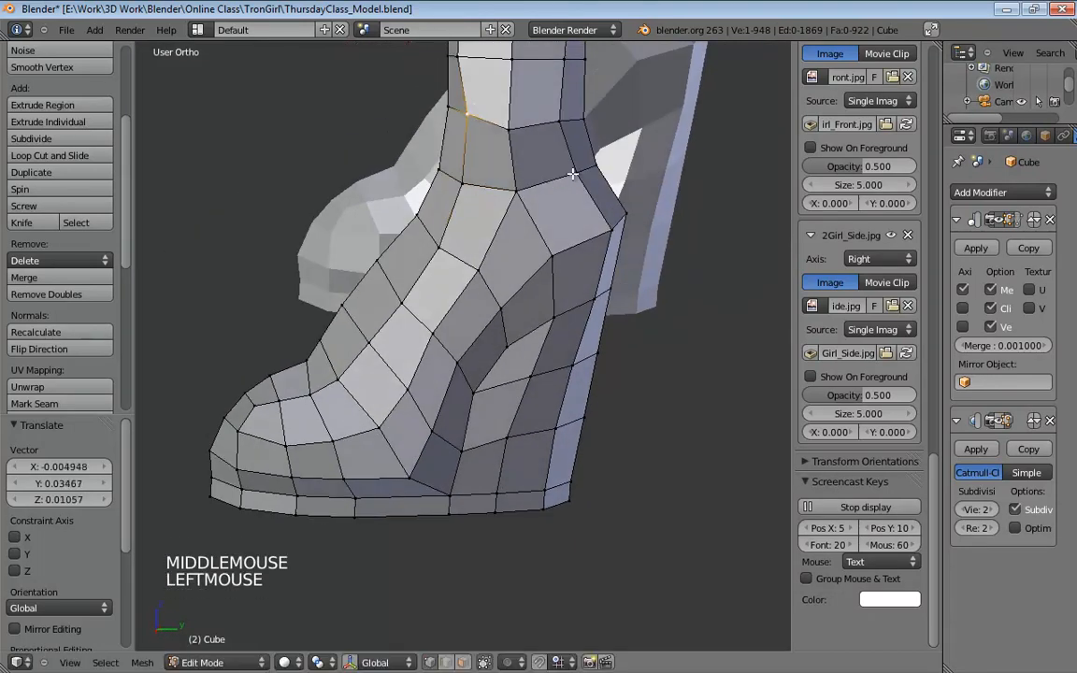
Nudge the remaining uneven vertices around the back and opposite side of the ankle to smooth its contour.
left_click_drag(565, 175, 563, 178)
middle_click_drag(563, 178, 318, 157)
left_click_drag(318, 157, 319, 157)
middle_click_drag(319, 157, 349, 131)
left_click_drag(349, 121, 351, 121)
middle_click_drag(350, 121, 512, 159)
left_click_drag(487, 187, 474, 180)
middle_click_drag(474, 181, 343, 203)
left_click_drag(428, 125, 427, 121)
Adjust the front vertices near the open top of the ankle, lowering one about 0.013 along Z.
middle_click_drag(487, 190, 421, 197)
middle_click_drag(495, 228, 425, 295, "shift")
left_click_drag(467, 184, 467, 156)
left_click(473, 155)
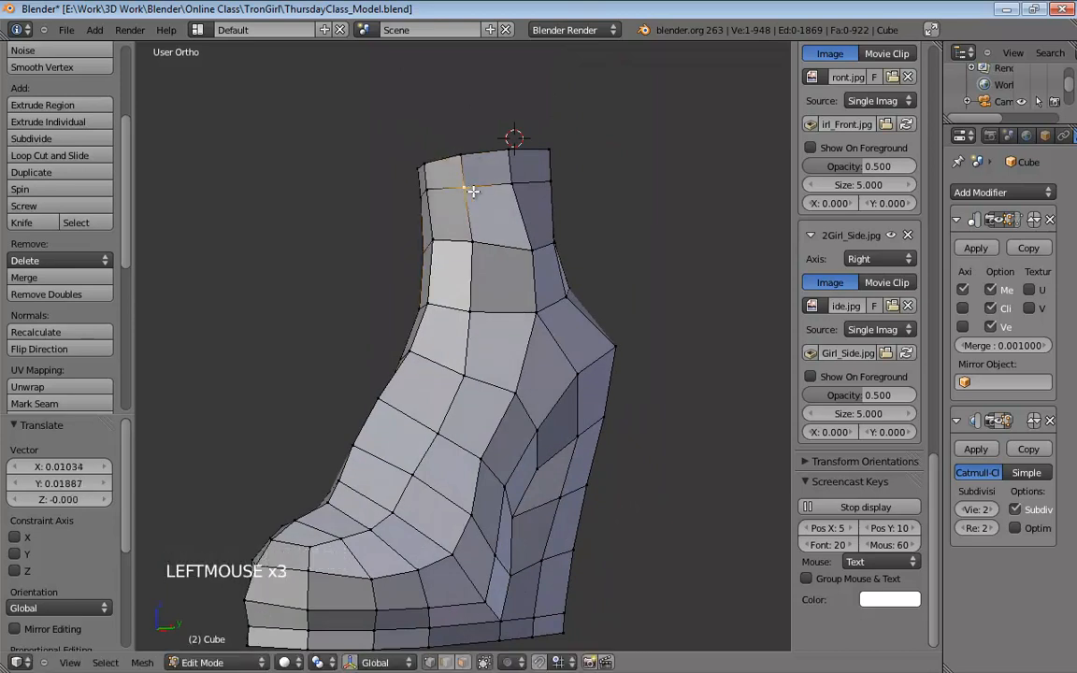
middle_click_drag(473, 155, 667, 266)
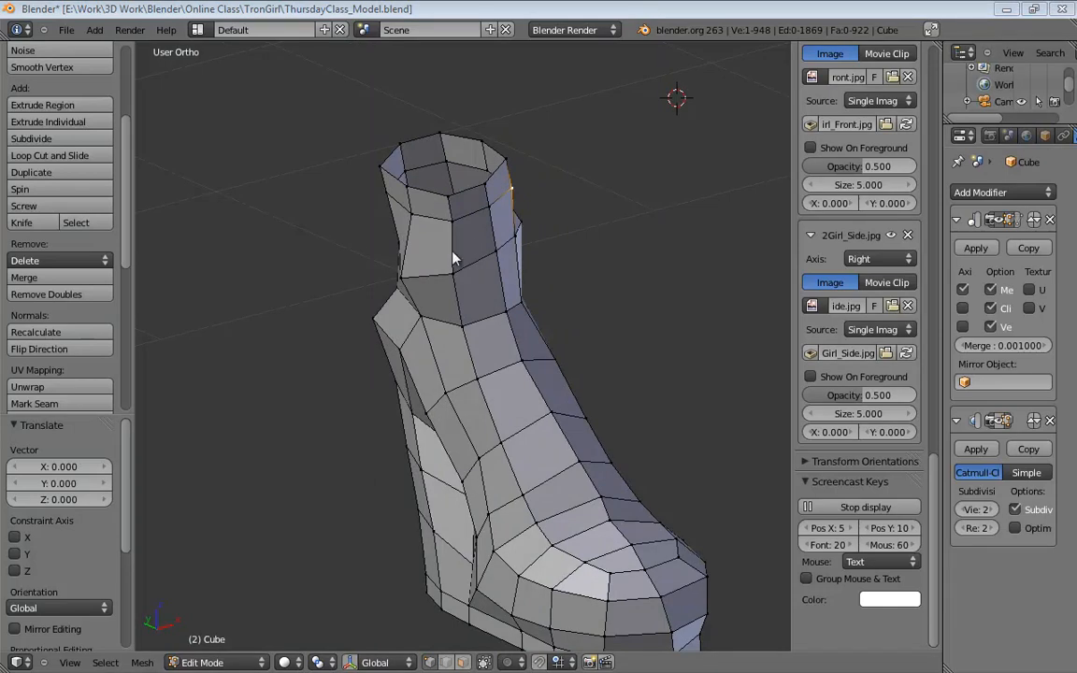
middle_click_drag(439, 285, 472, 183)
left_click_drag(472, 191, 469, 195)
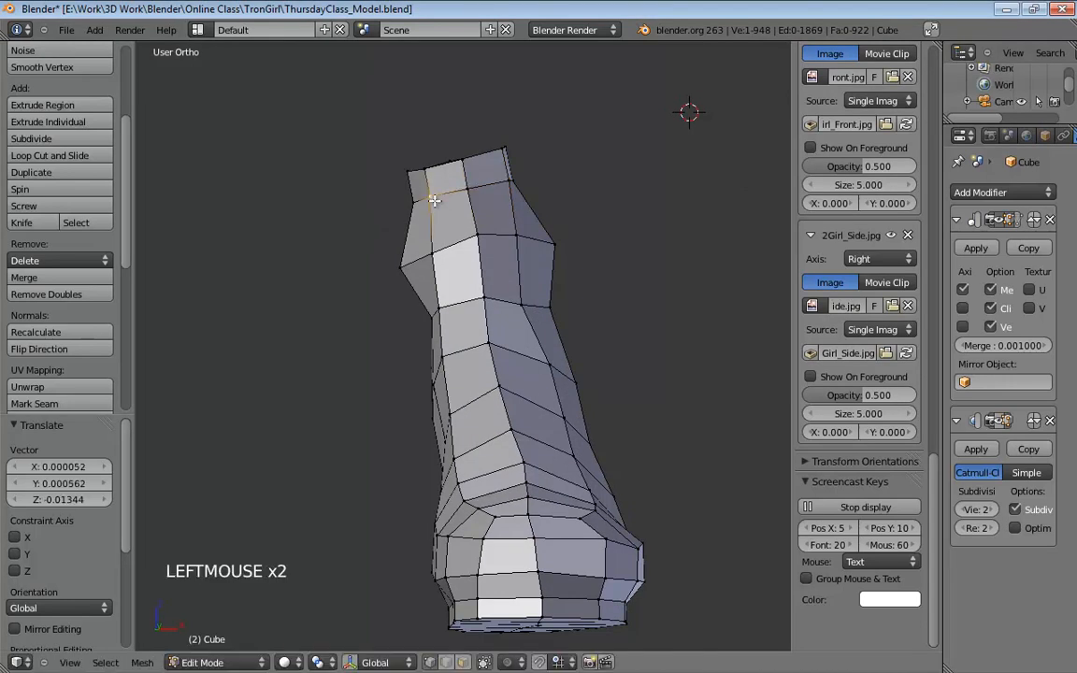
middle_click_drag(461, 154, 468, 298)
scroll(487, 300, "down", 1)
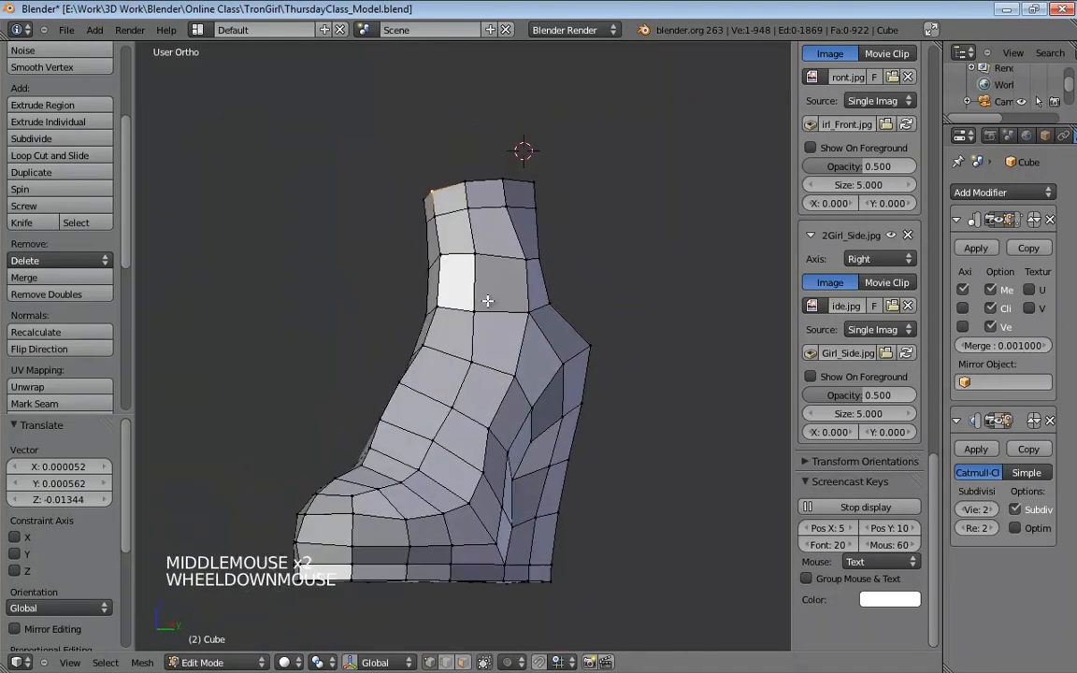
middle_click_drag(448, 433, 575, 366)
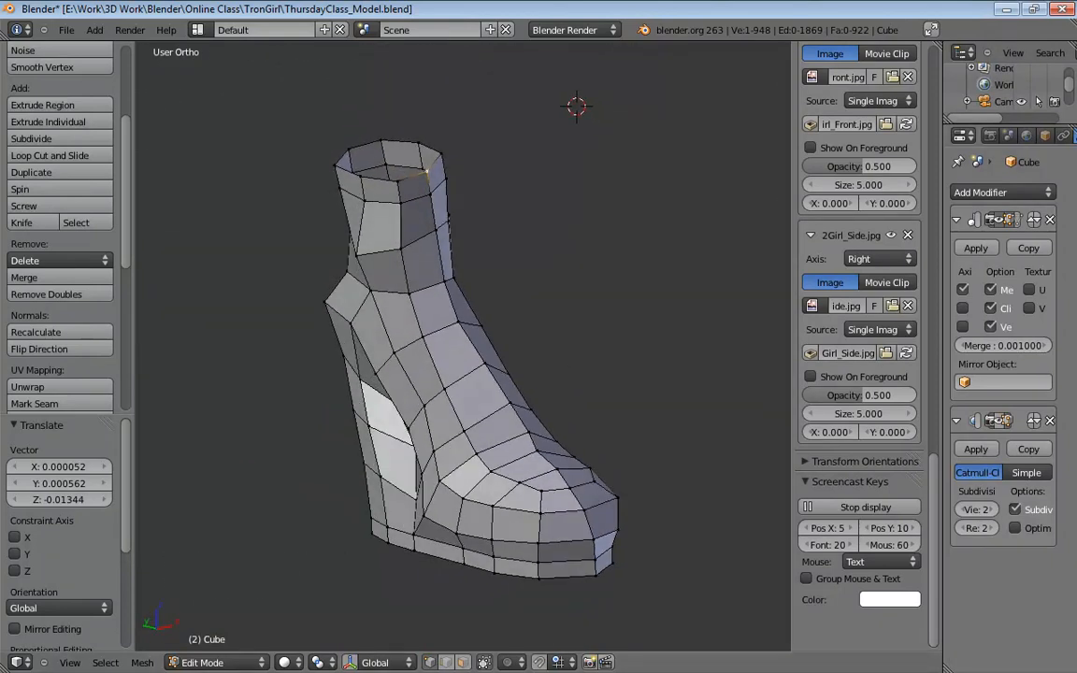
Reposition three vertices on the ankle's inner side, along the edge loop just below its open top, to even out the faces.
middle_click_drag(572, 397, 656, 346)
scroll(526, 328, "up", 2)
middle_click_drag(527, 328, 321, 268, "shift")
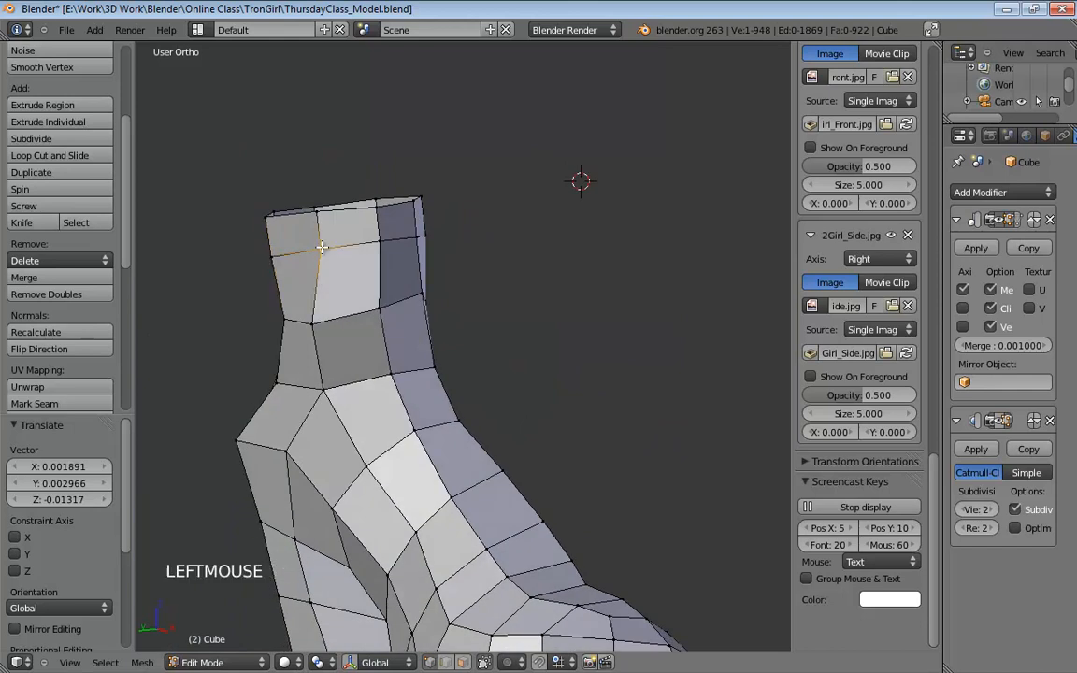
left_click_drag(321, 248, 374, 275)
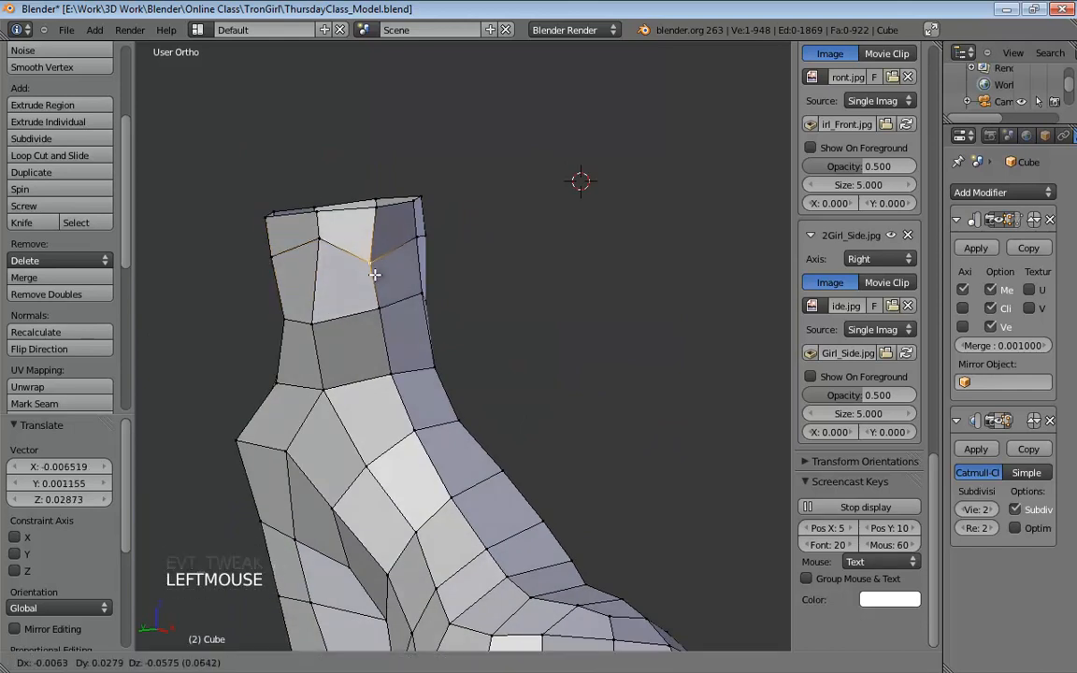
middle_click_drag(375, 277, 520, 286)
left_click_drag(330, 242, 327, 261)
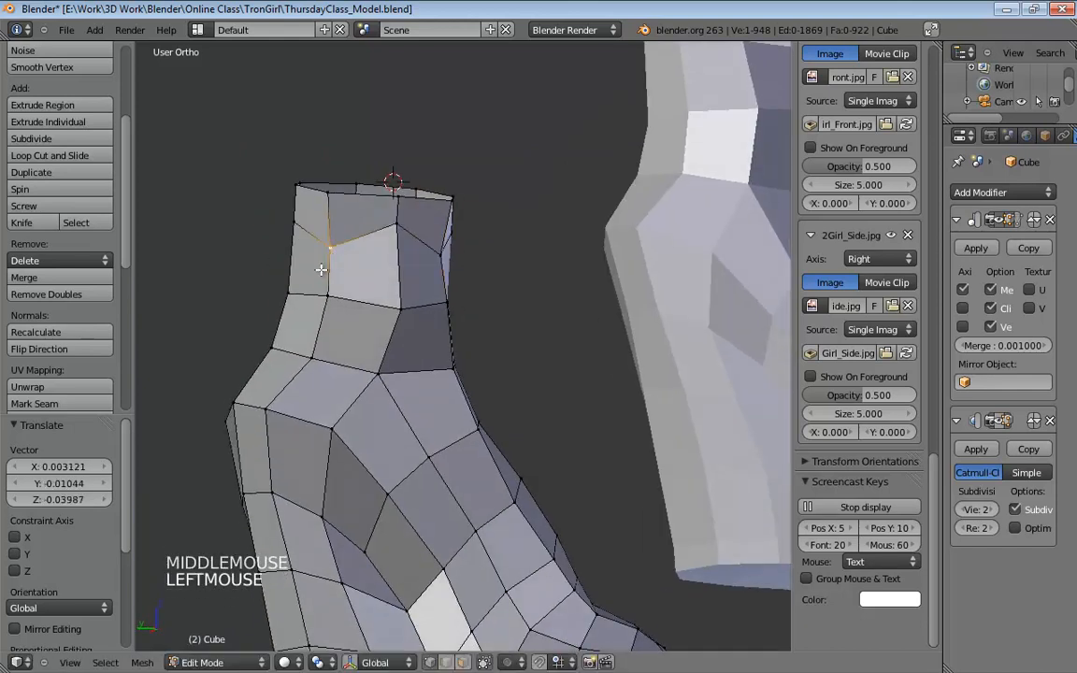
Raise the vertices on the inner side where the ankle meets the foot to level the ankle's base loop.
middle_click_drag(321, 270, 336, 297)
left_click_drag(303, 357, 324, 328)
middle_click_drag(327, 328, 391, 361)
left_click_drag(392, 361, 383, 348)
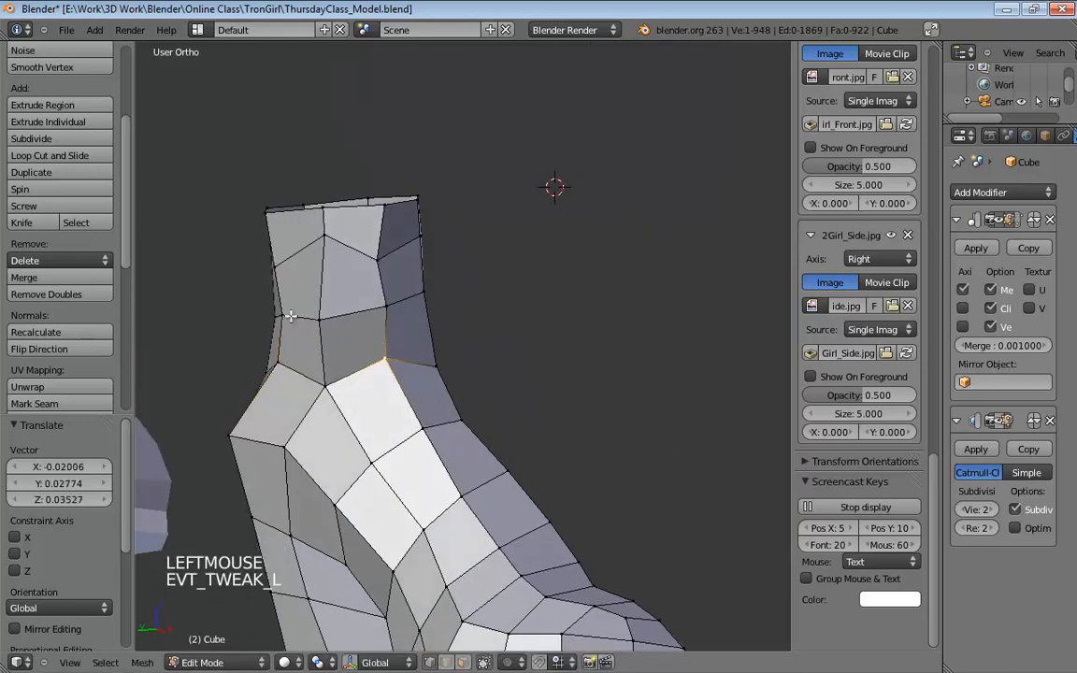
Nudge the front and outer vertices of the ankle's base and middle loops to smooth the outer contour.
middle_click_drag(275, 315, 308, 332)
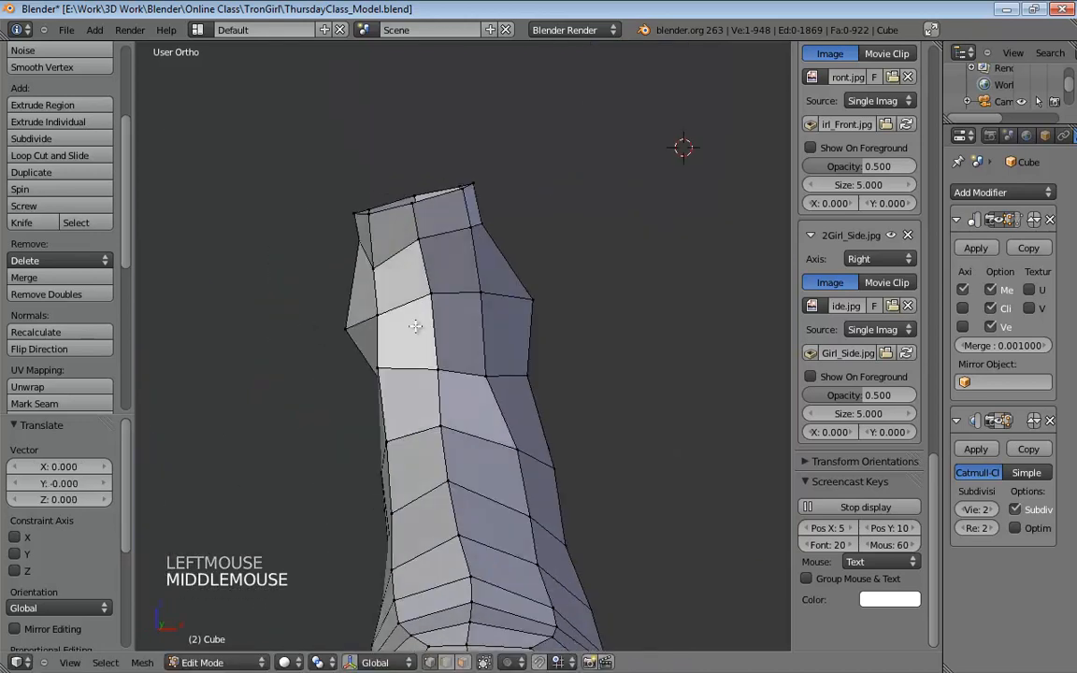
middle_click_drag(418, 324, 460, 334)
left_click_drag(528, 362, 532, 354)
middle_click_drag(531, 353, 626, 359)
left_click_drag(627, 348, 627, 350)
left_click(555, 299)
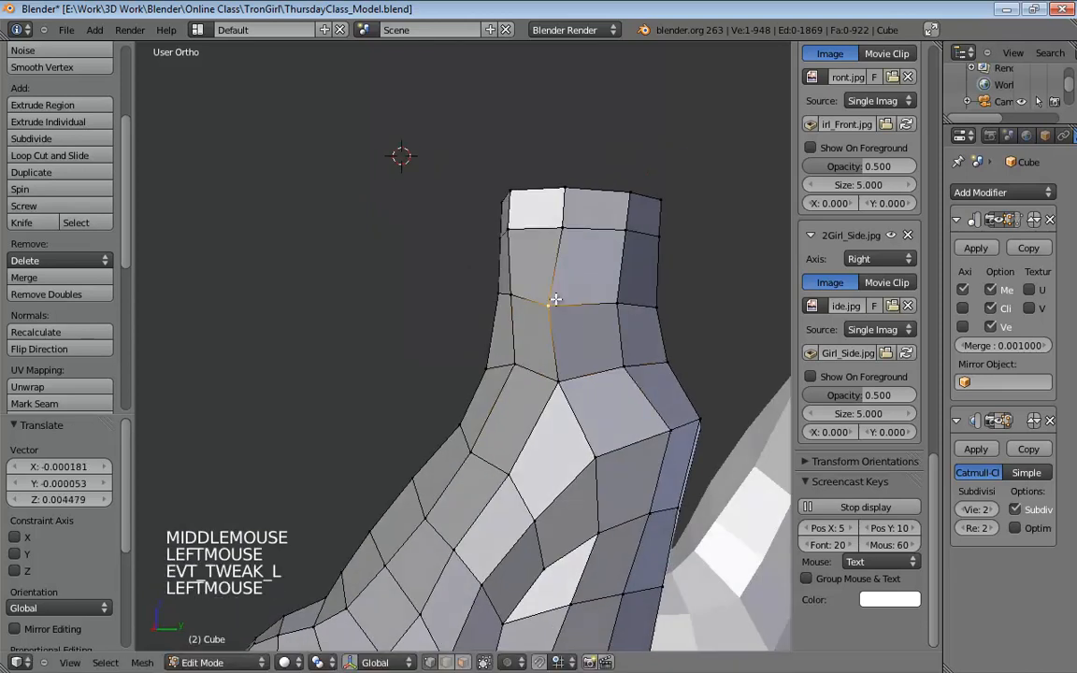
left_click_drag(569, 297, 572, 295)
Lower the outer and back vertices of the edge loop just beneath the ankle's open top.
middle_click_drag(572, 296, 505, 233)
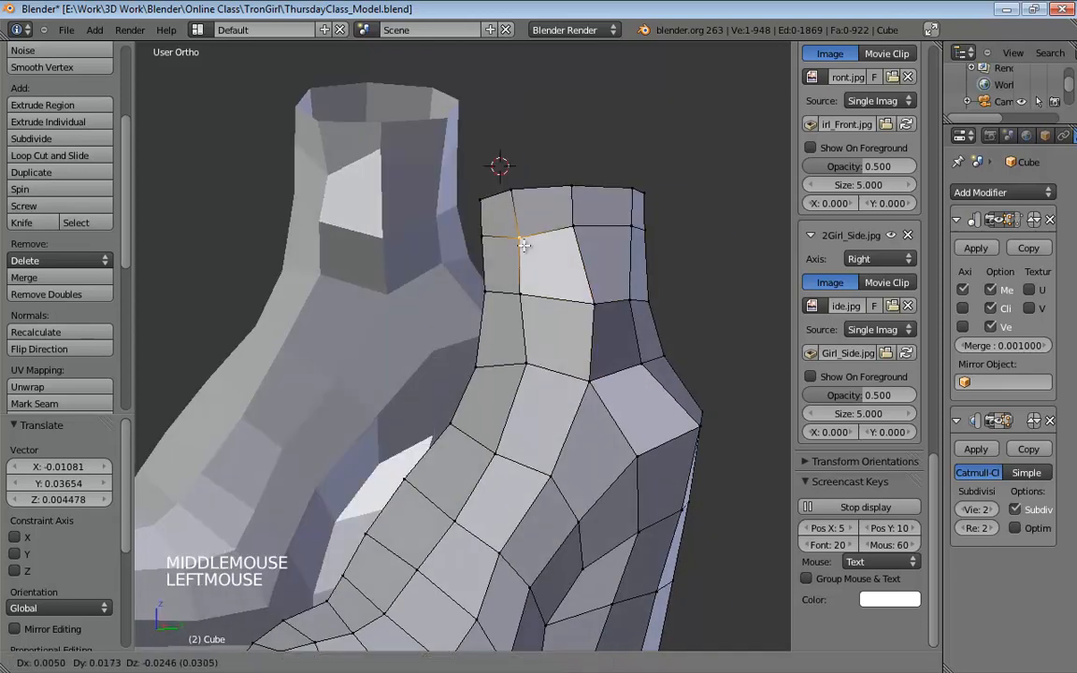
left_click(634, 230)
left_click_drag(634, 230, 616, 242)
middle_click_drag(640, 261, 636, 366)
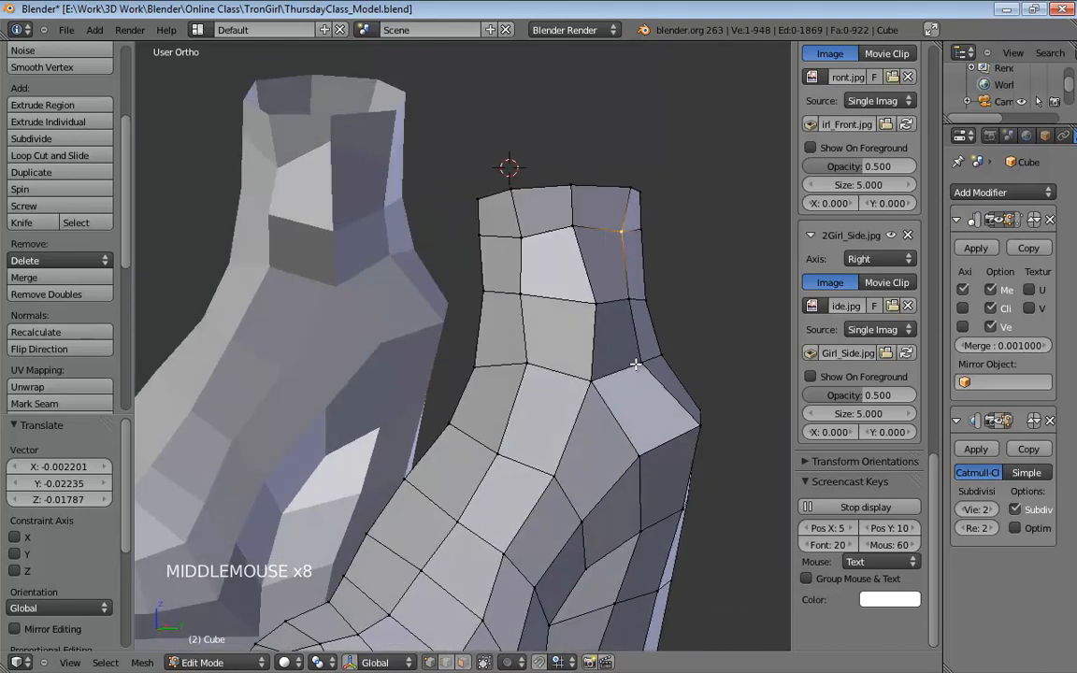
Lower the ankle's base-loop vertices around the back, above the heel, moving one down about 0.05 along Z.
left_click_drag(636, 365, 660, 373)
middle_click_drag(659, 374, 469, 413)
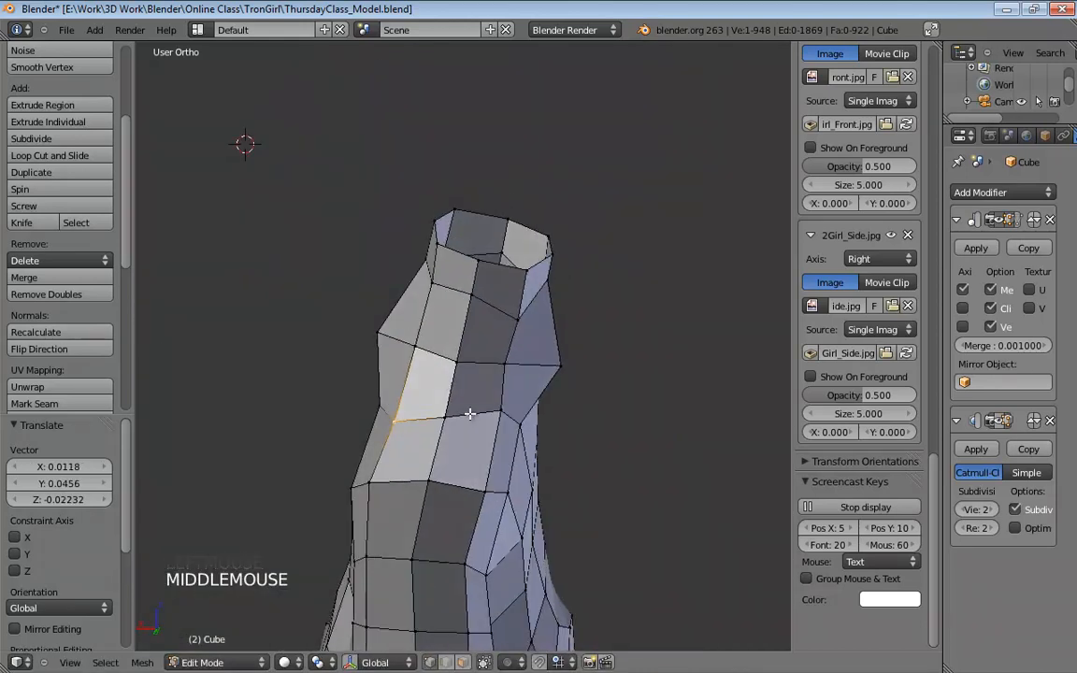
left_click_drag(437, 429, 432, 432)
middle_click_drag(432, 432, 319, 398)
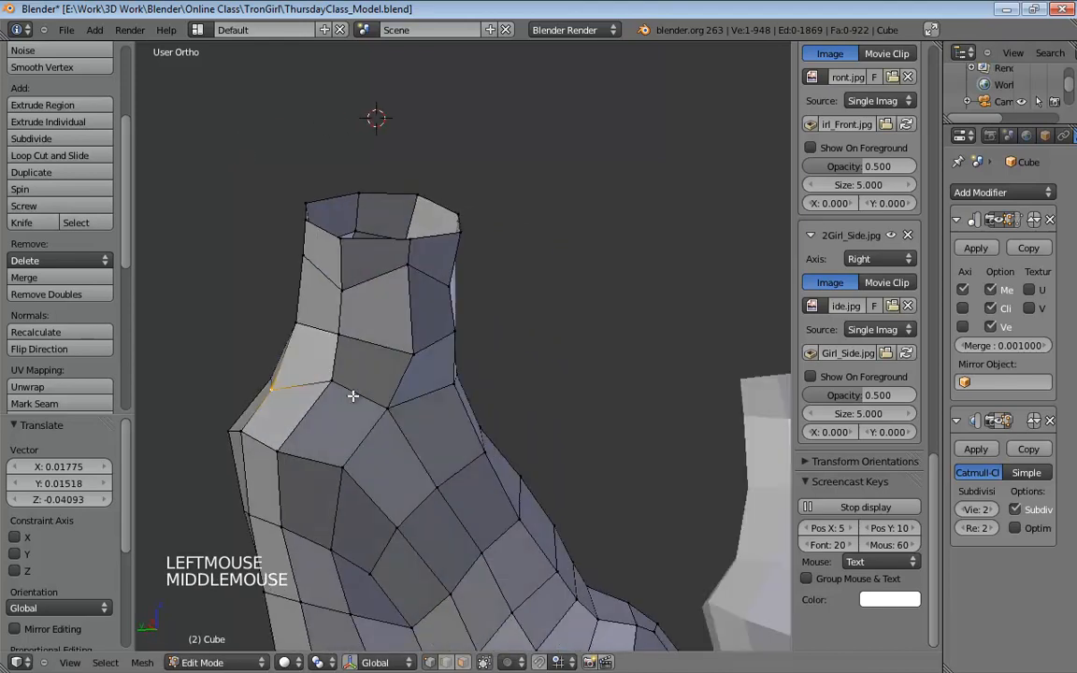
mouse_move(320, 398)
left_mouse_down()
mouse_move(312, 404)
mouse_move(323, 408)
left_mouse_up()
Lower the remaining base-loop vertices on the ankle's inner side and front, dropping the last one about 0.068 along Z.
mouse_move(323, 408)
middle_mouse_down()
mouse_move(373, 391)
mouse_move(325, 392)
middle_mouse_up()
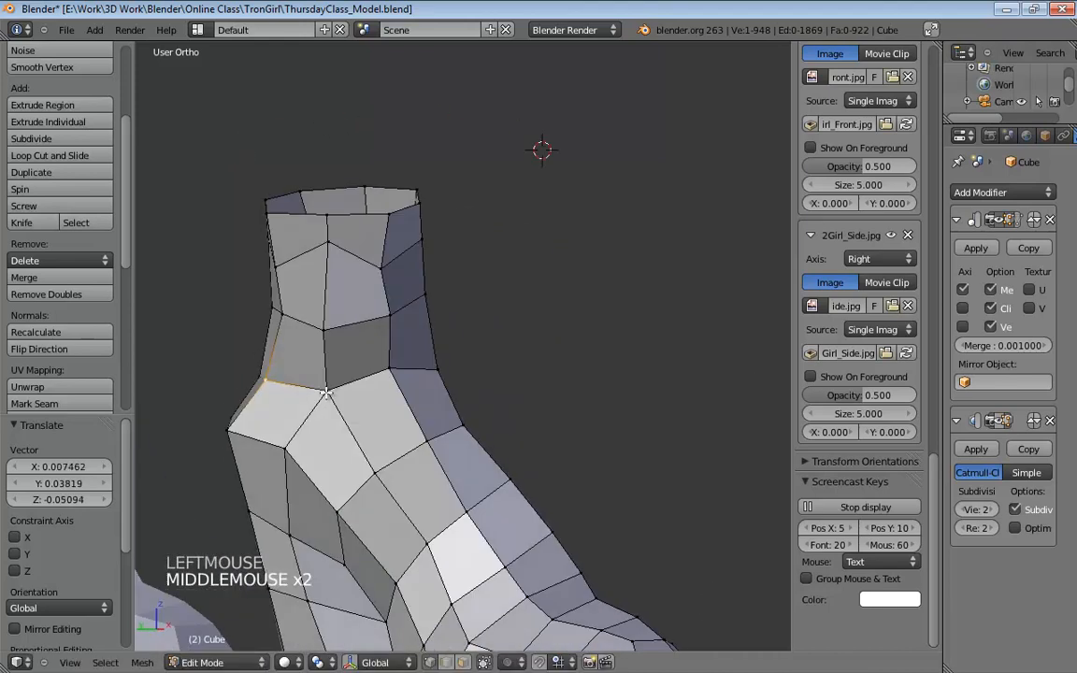
left_click_drag(326, 403, 324, 409)
middle_click_drag(325, 408, 373, 413)
left_click_drag(373, 413, 411, 388)
middle_click_drag(411, 388, 514, 360)
left_click_drag(514, 360, 519, 378)
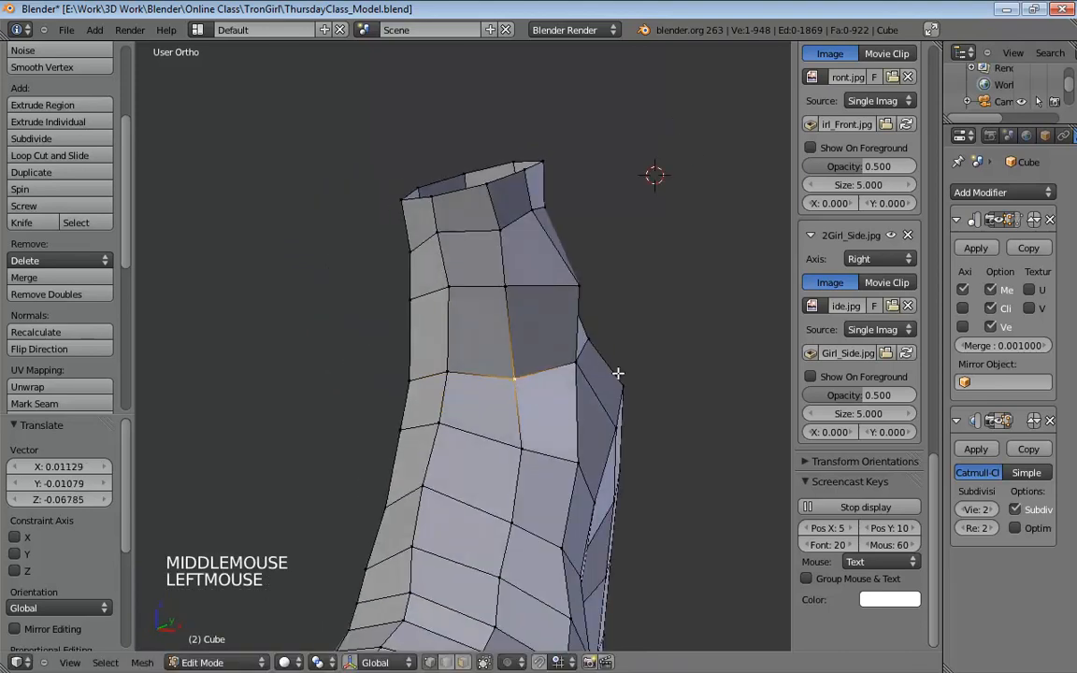
Insert an edge loop around the lower ankle and lower its front vertex about 0.038 along Z.
middle_click_drag(619, 373, 485, 366)
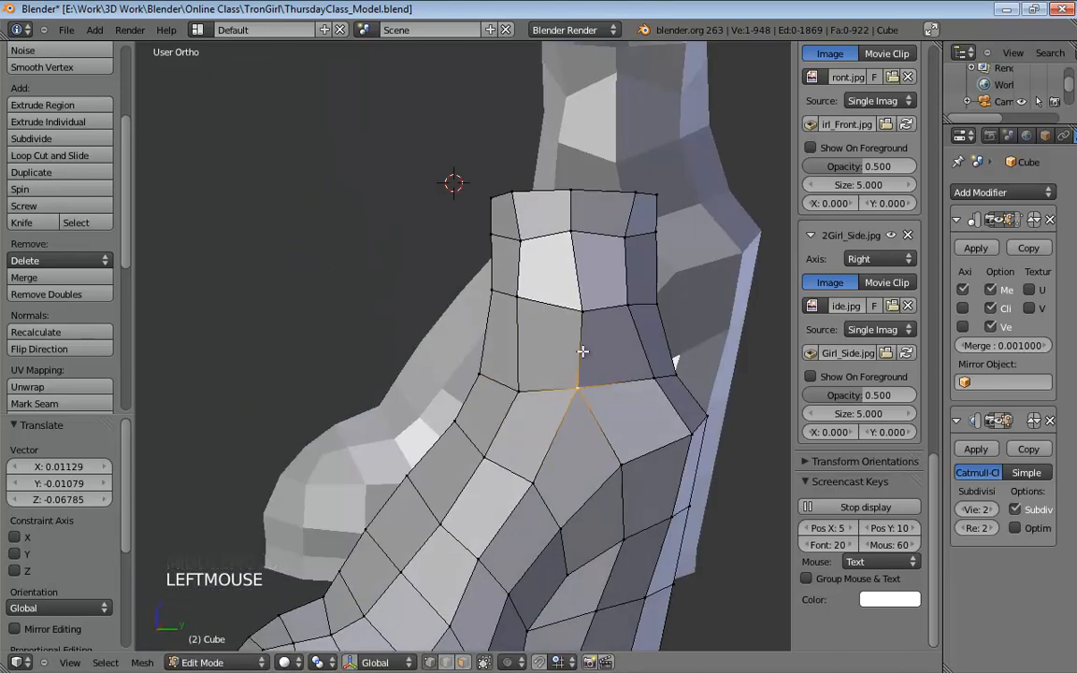
key("ctrl+r")
left_click(584, 353)
middle_click_drag(584, 353, 464, 341)
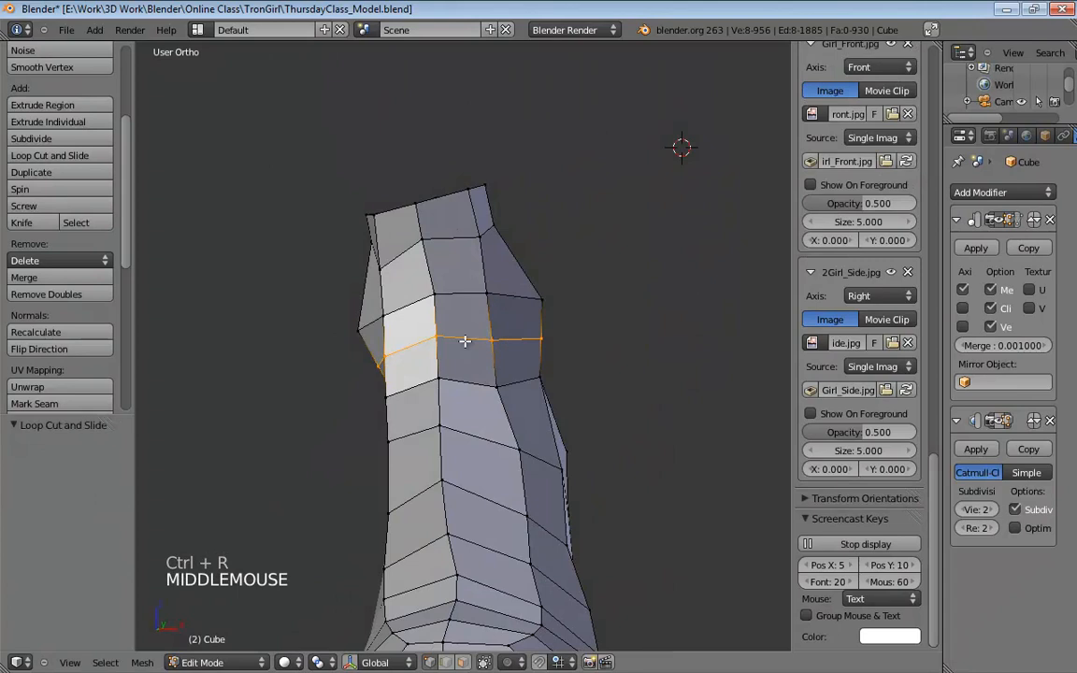
left_click_drag(436, 338, 440, 360)
Shift the new loop's front vertices and lower its outer-side vertices to follow the bend of the ankle.
middle_click_drag(514, 355, 455, 350)
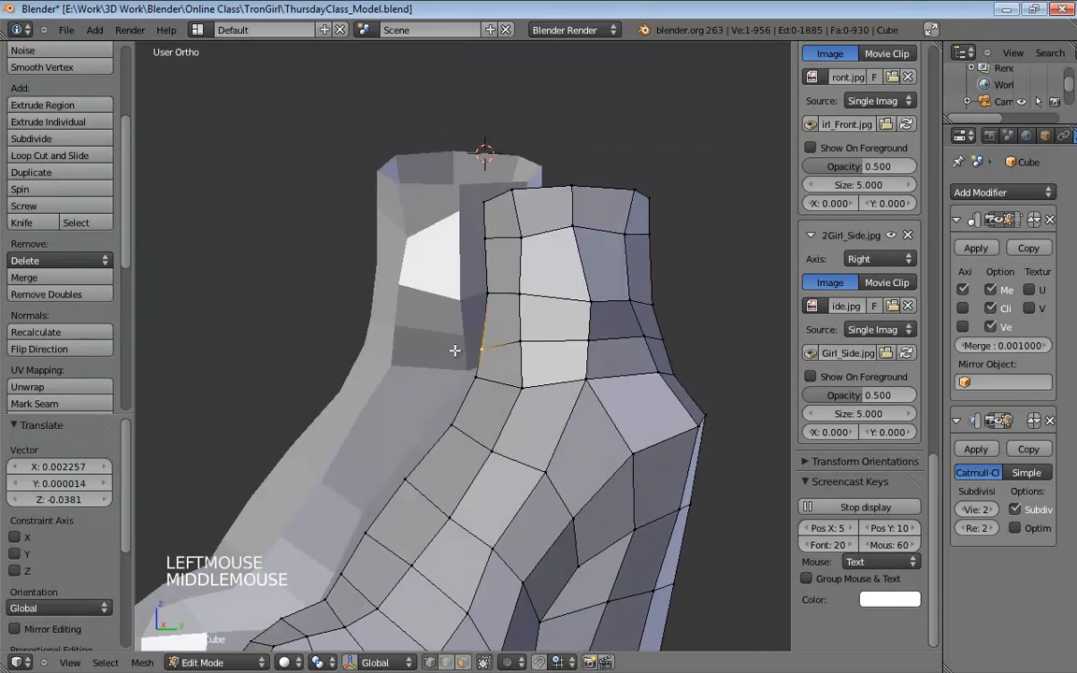
mouse_move(499, 348)
left_mouse_down()
mouse_move(510, 345)
mouse_move(482, 344)
left_mouse_up()
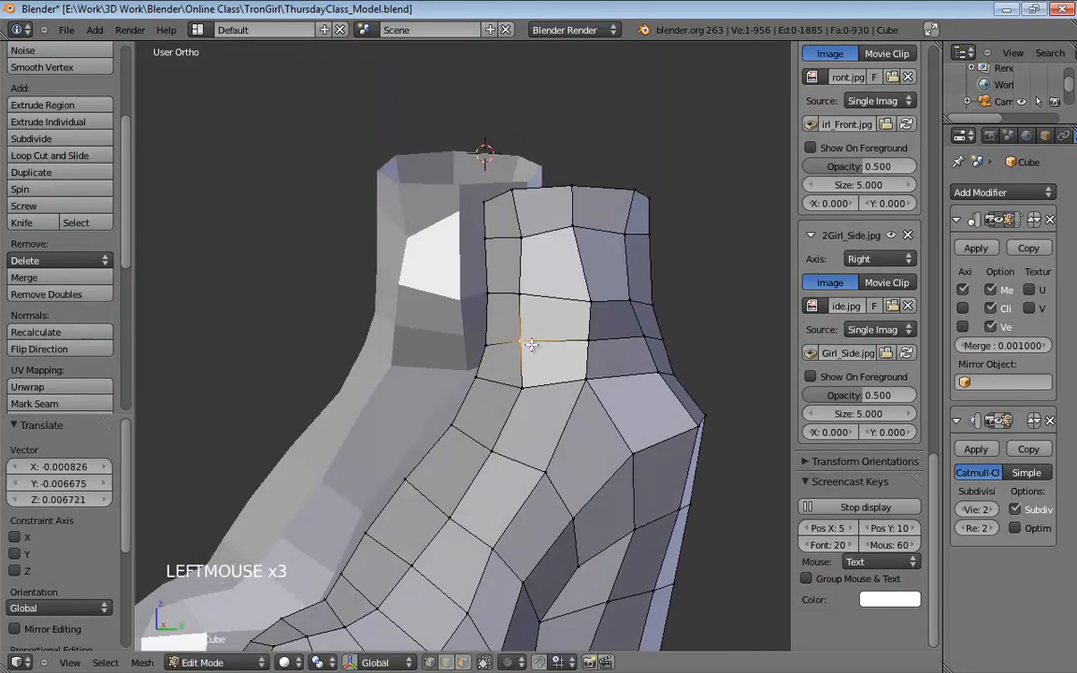
left_click_drag(596, 346, 582, 369)
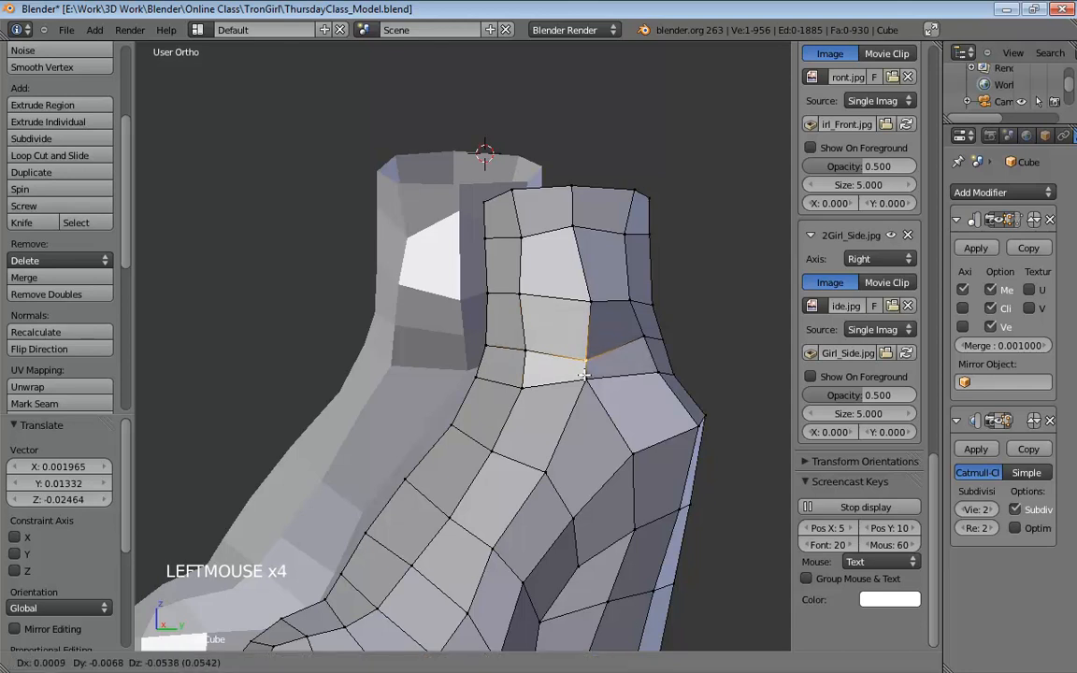
left_click(581, 400)
Pull the new loop's outer vertex inward about 0.026 along X and lower the loop's neighbouring back vertex about 0.038 along Z.
middle_click_drag(581, 400, 752, 382)
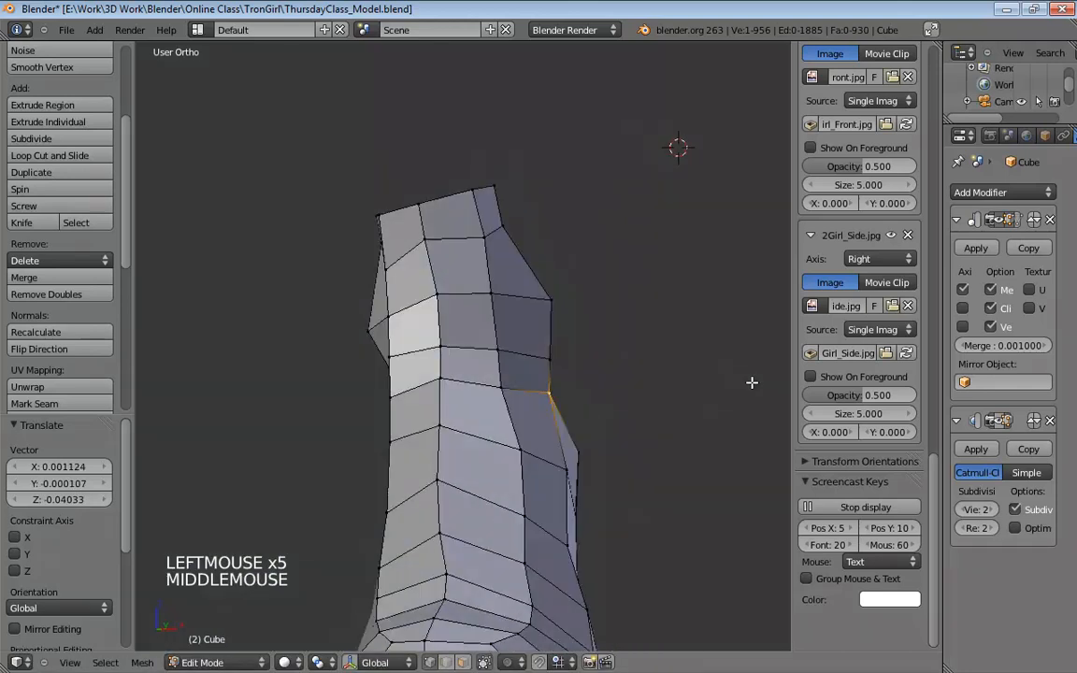
left_click_drag(557, 359, 561, 359)
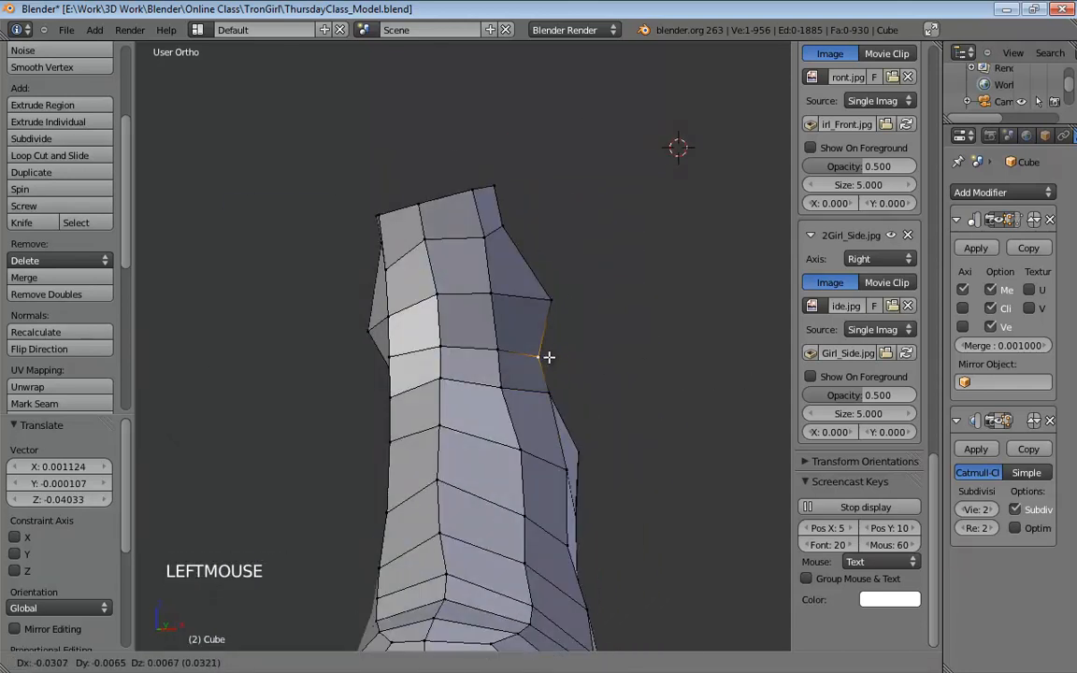
left_click(550, 361)
middle_click_drag(550, 361, 502, 343)
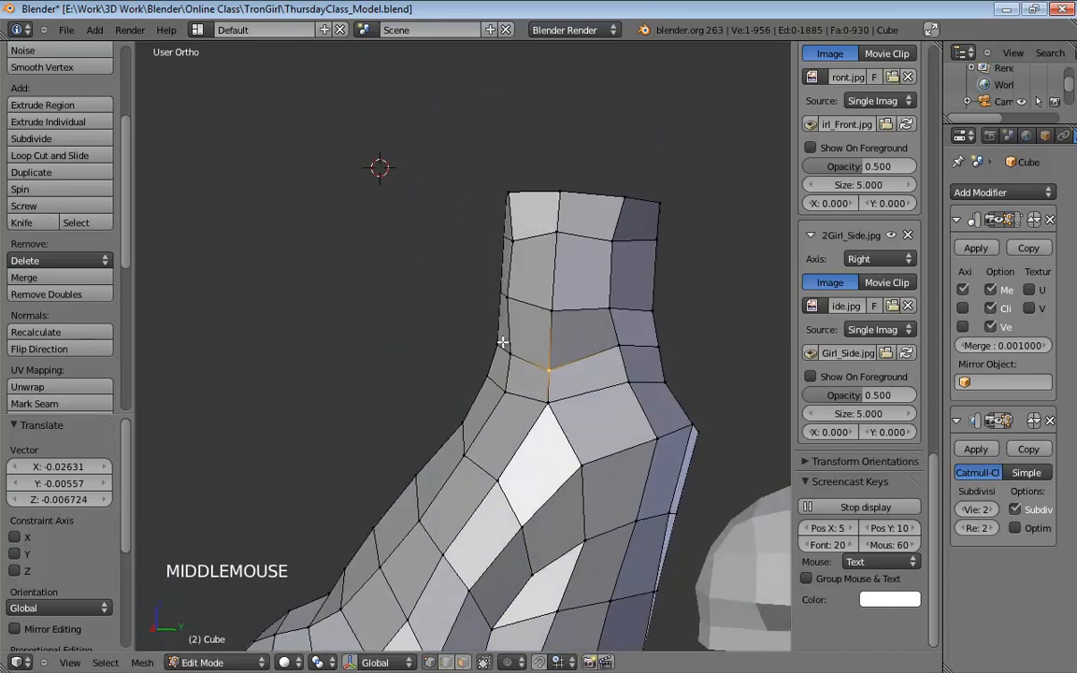
left_click(618, 348)
Adjust the vertices across the back of the ankle's base and the top of the heel to even out their edge loops.
middle_click_drag(612, 356, 507, 380)
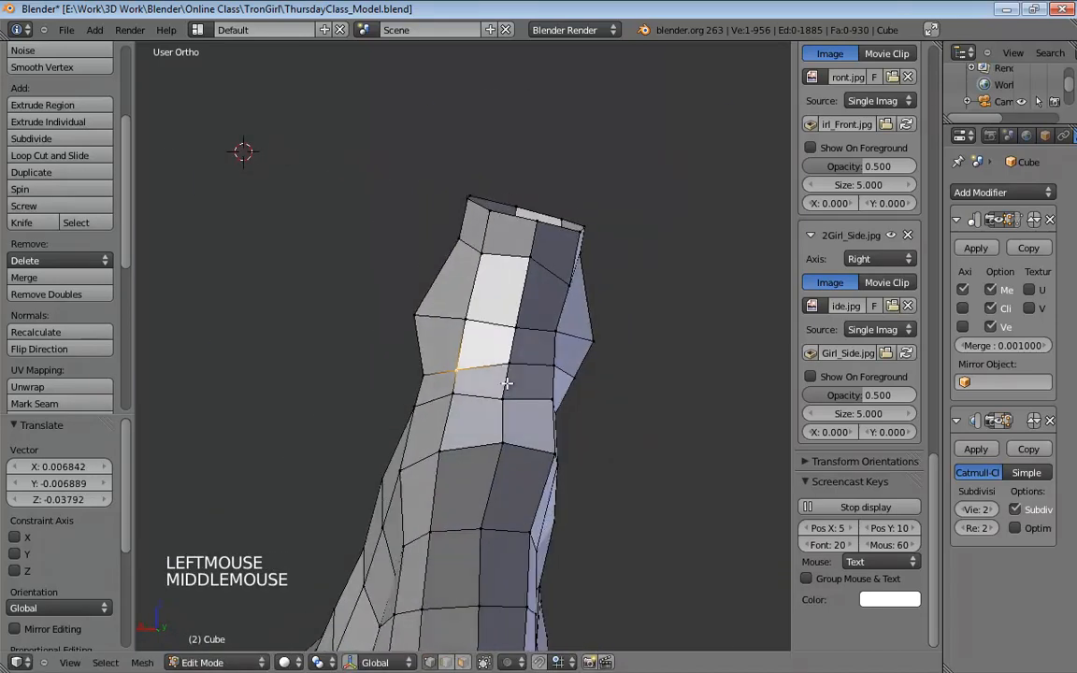
left_click(455, 396)
left_click_drag(455, 396, 464, 400)
middle_click_drag(461, 400, 431, 361)
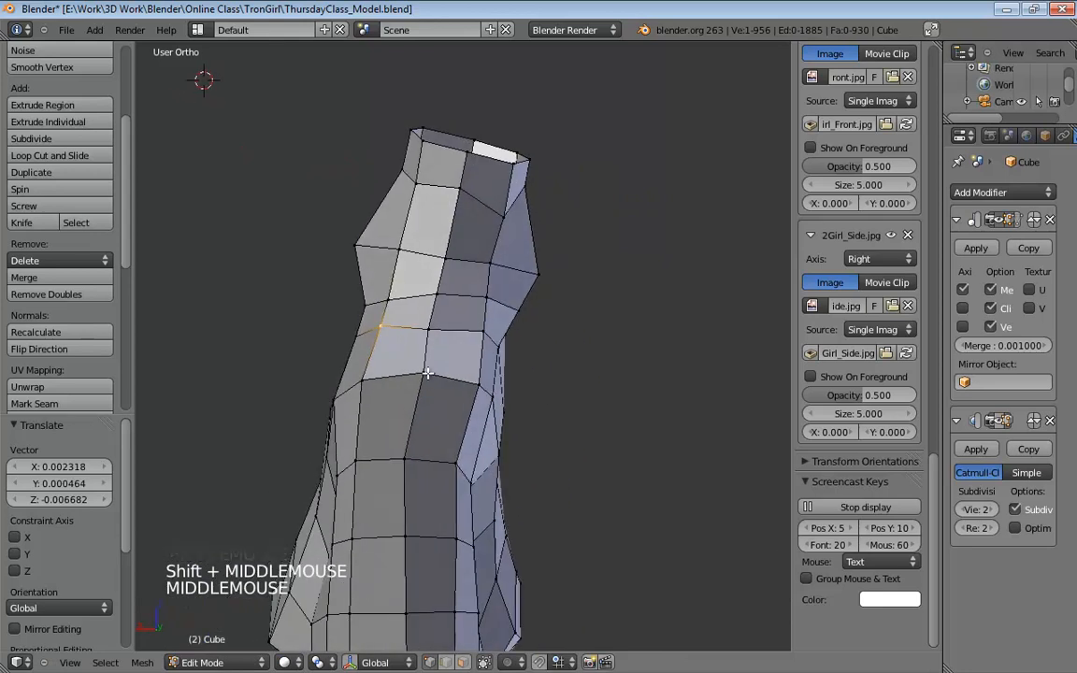
left_click_drag(425, 381, 362, 408)
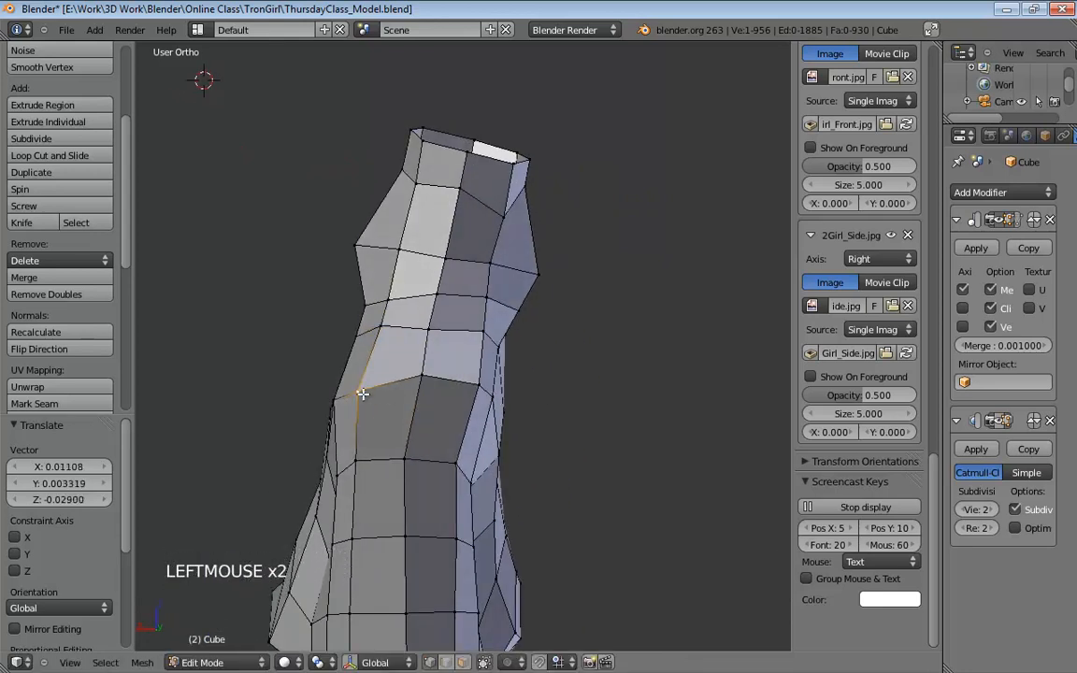
left_click_drag(482, 385, 485, 389)
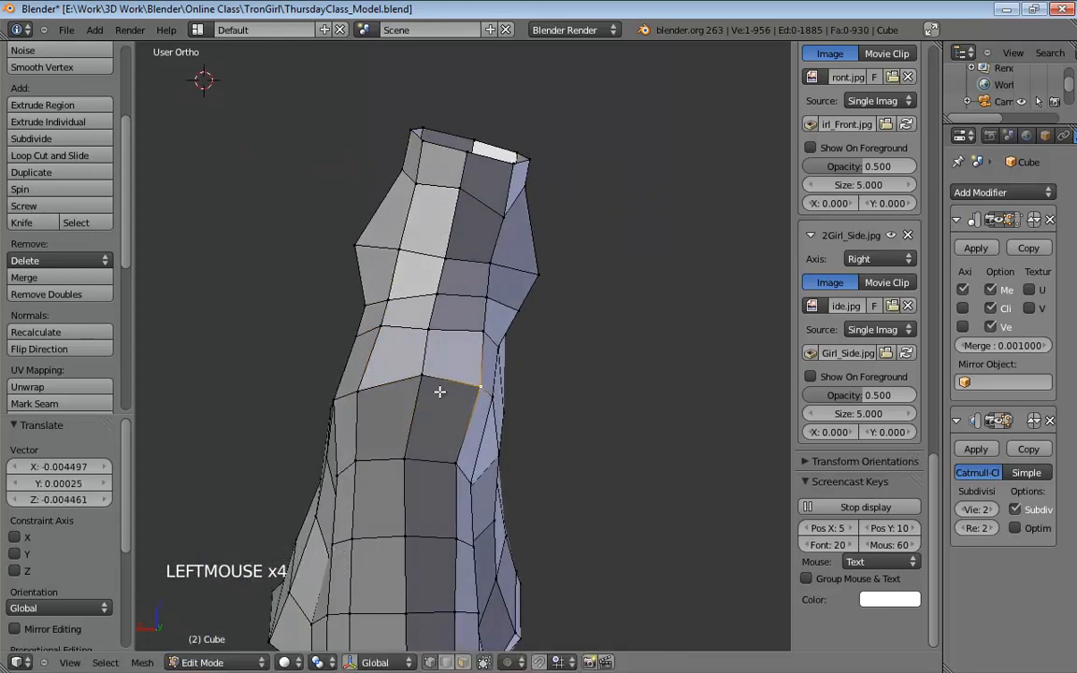
left_click_drag(422, 376, 486, 398)
Reposition vertices of the middle and lower ankle loops around the back and side to smooth the ankle's contour.
middle_click_drag(486, 398, 423, 418)
left_click_drag(379, 344, 402, 314)
left_click_drag(401, 265, 410, 271)
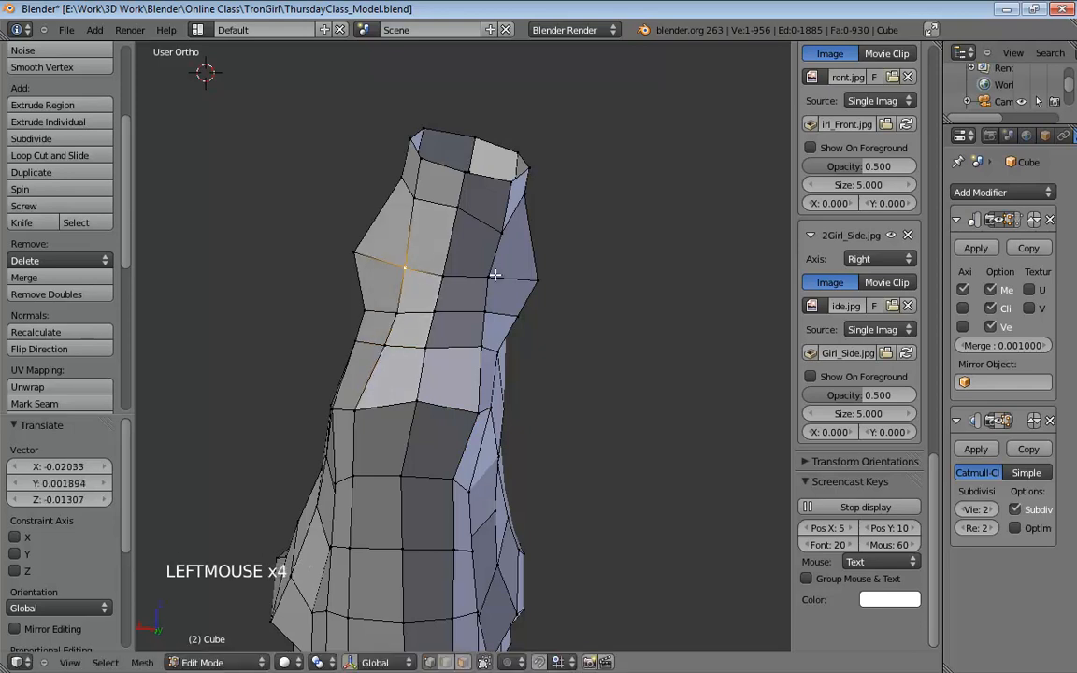
left_click(486, 277)
middle_click_drag(478, 278, 442, 300)
left_click_drag(428, 302, 400, 330)
middle_click_drag(418, 314, 509, 307)
left_click_drag(510, 308, 507, 261)
Nudge the uneven vertices of the upper ankle loops around the back and inner side to even their spacing.
middle_click_drag(514, 260, 437, 168)
left_click_drag(437, 168, 436, 167)
left_click_drag(514, 203, 506, 180)
middle_click_drag(546, 231, 343, 224)
left_click_drag(370, 248, 371, 248)
Show the subdivision smoothing in the viewport and pull the ankle's back vertices outward to match the side reference.
left_click(996, 423)
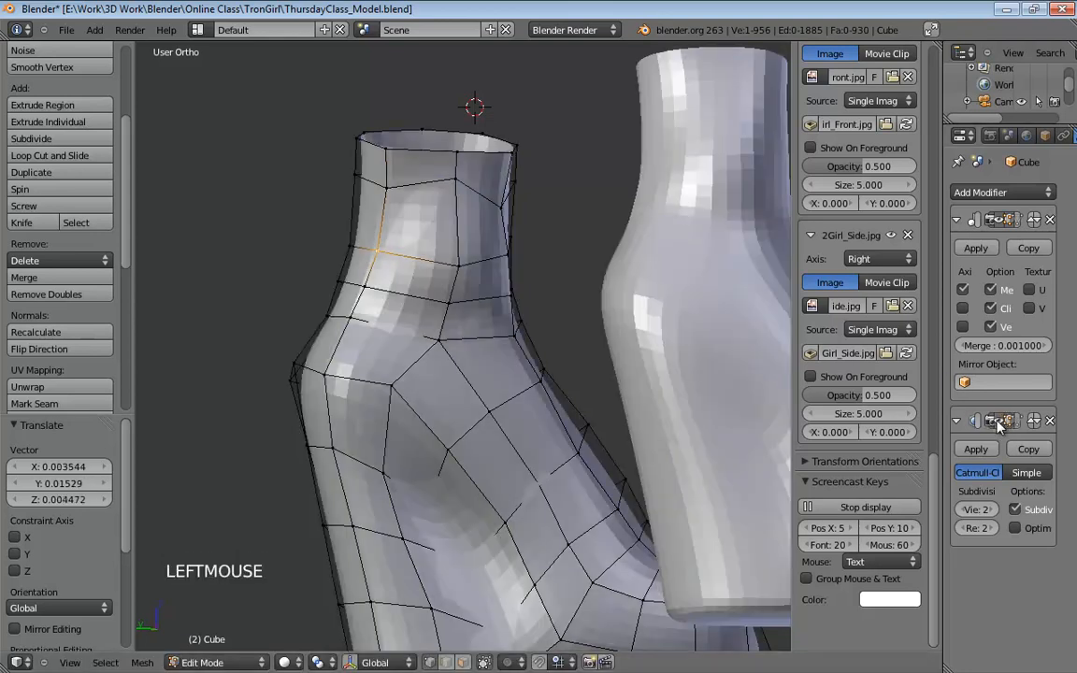
middle_click_drag(379, 356, 661, 378)
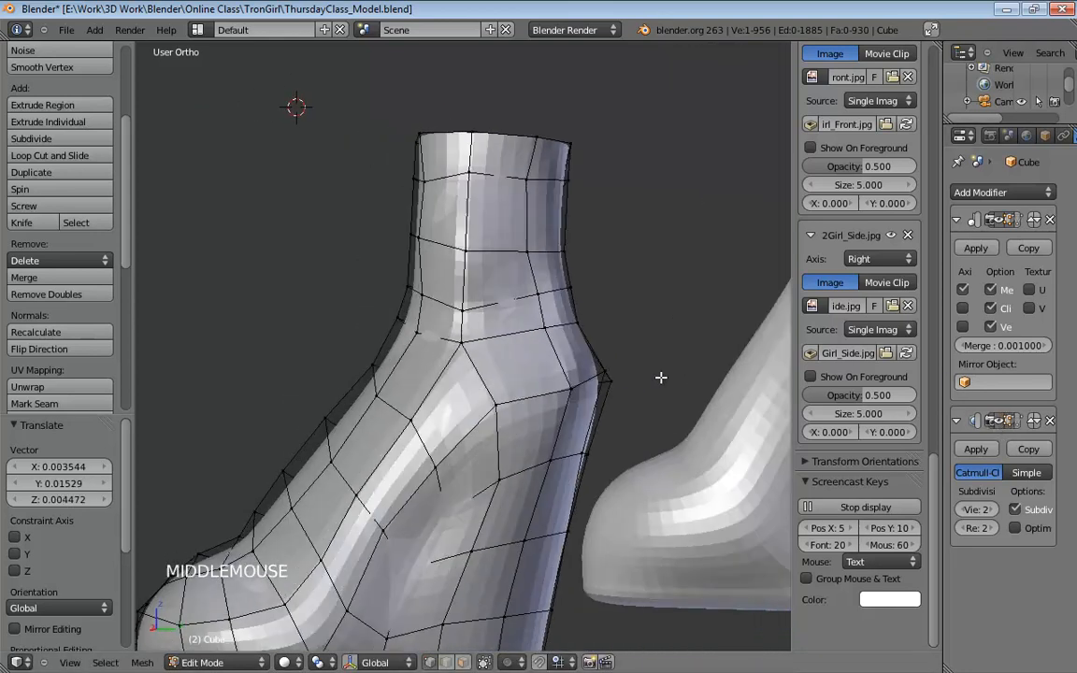
left_click_drag(567, 253, 582, 249)
key("KP_3")
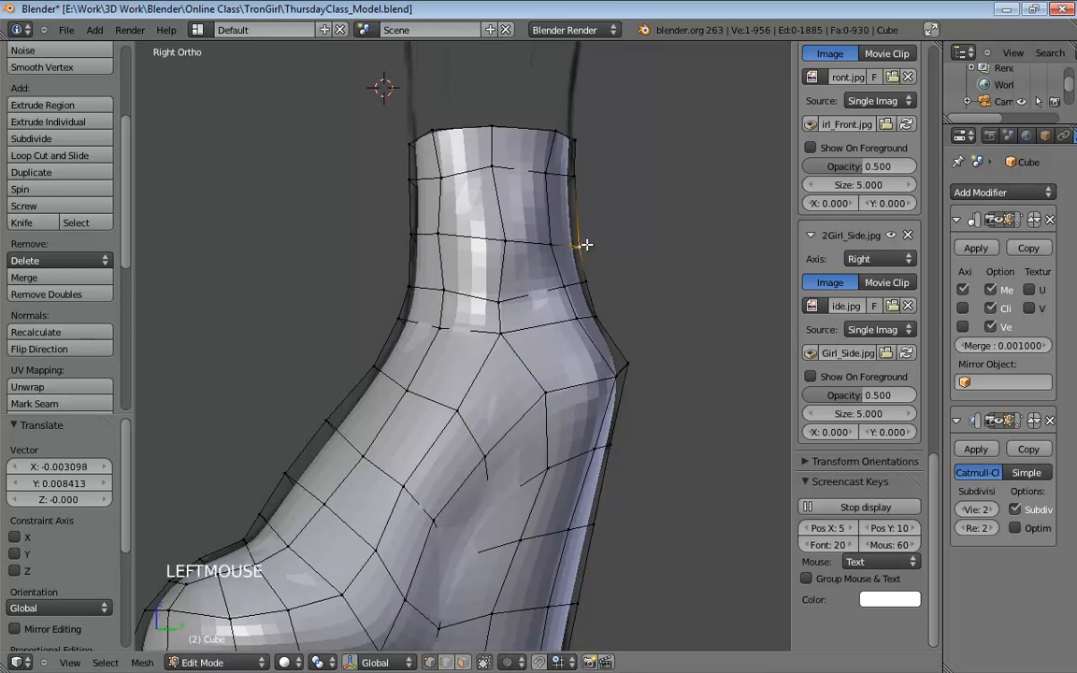
left_click(572, 173)
left_click_drag(572, 173, 581, 175)
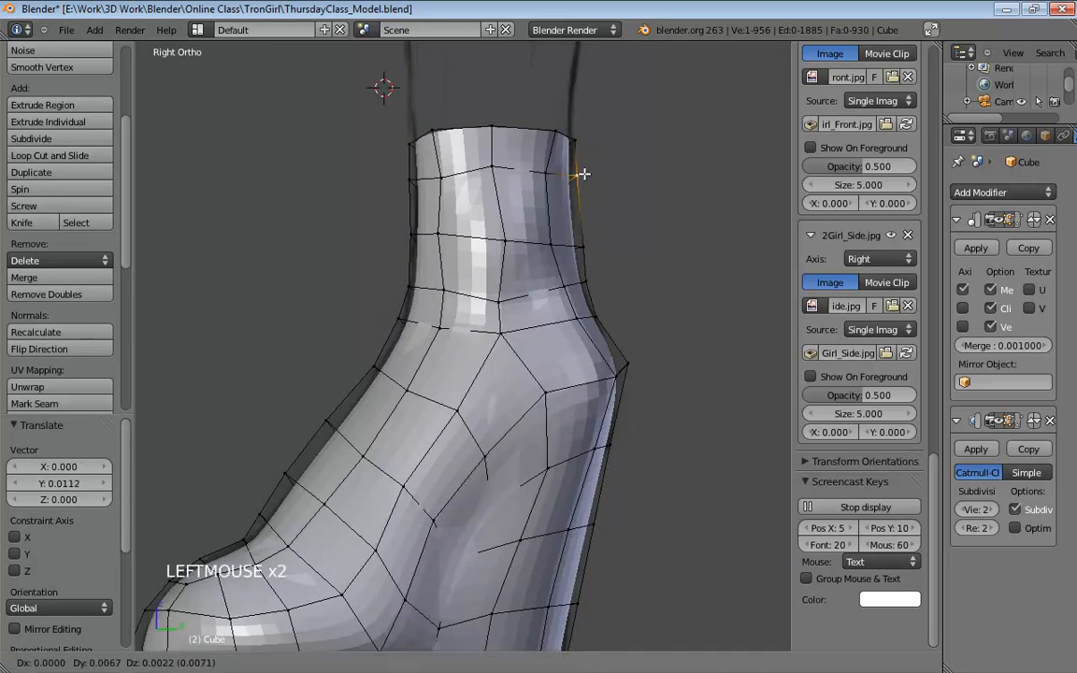
left_click(580, 142)
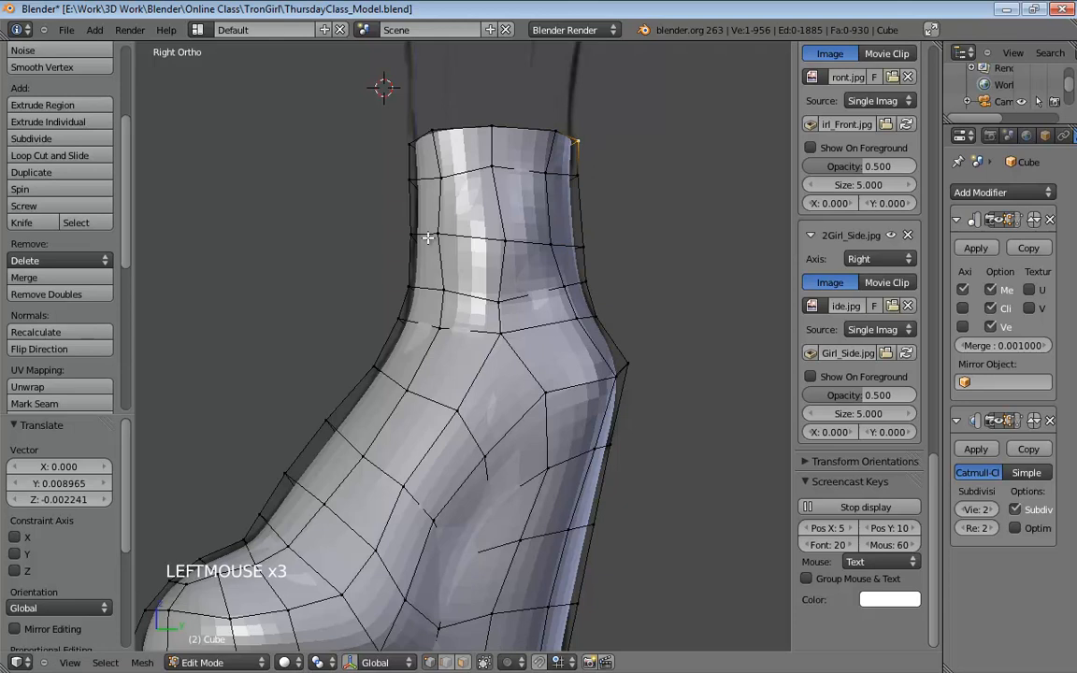
Align the vertices along the front of the instep and ankle with the outline of the side reference.
left_click_drag(372, 361, 366, 357)
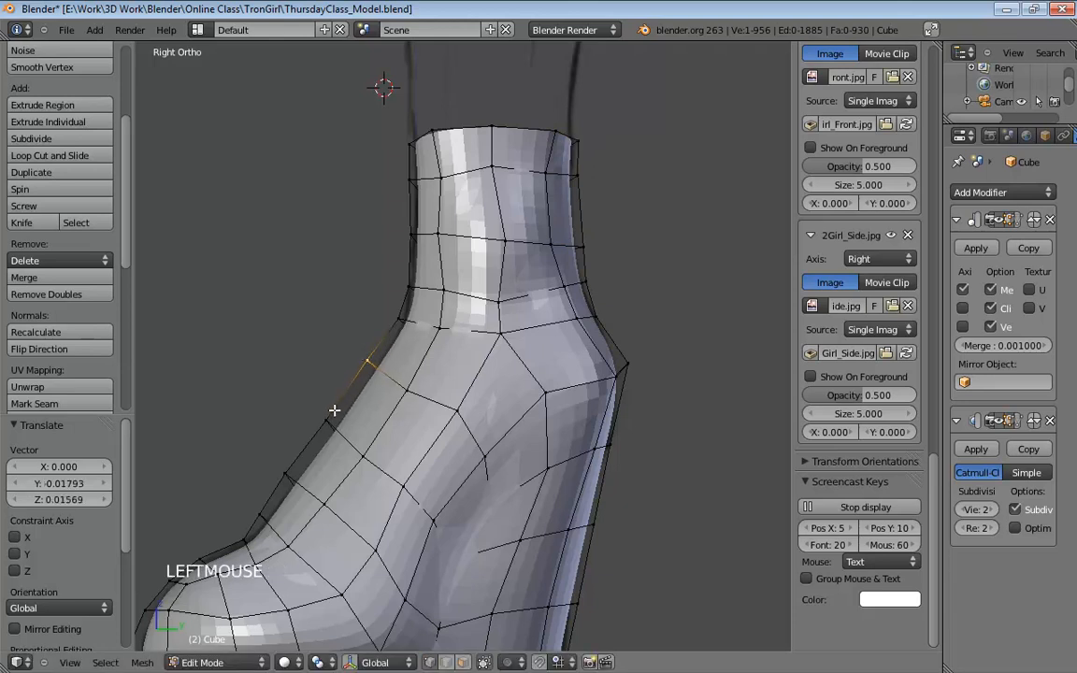
left_click_drag(331, 419, 336, 422)
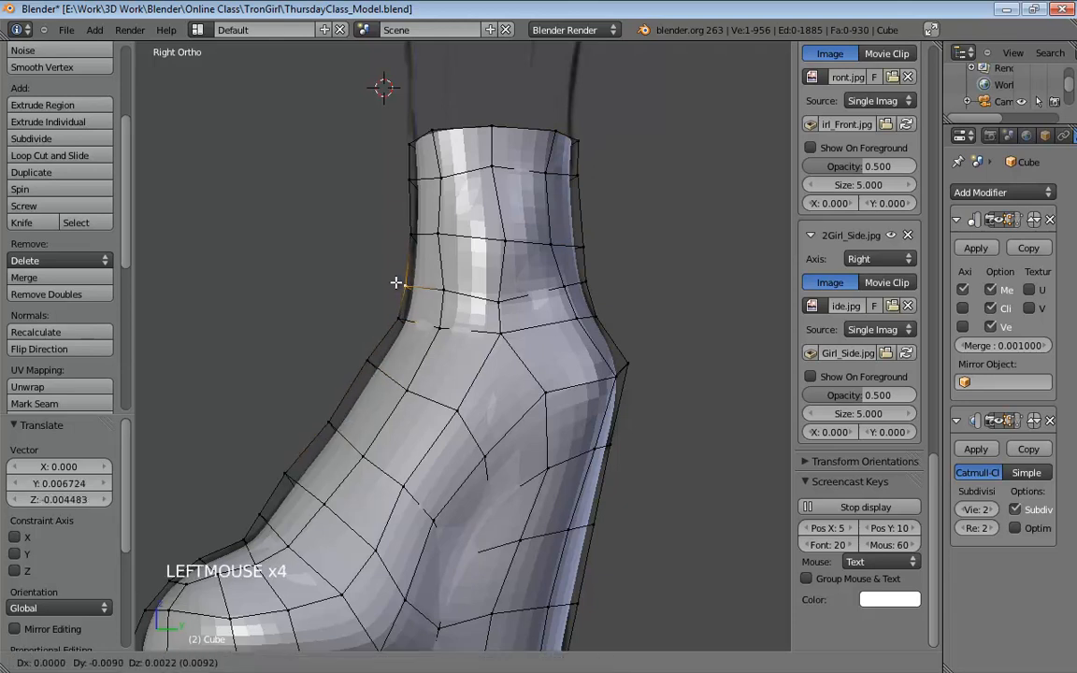
left_click_drag(397, 232, 396, 228)
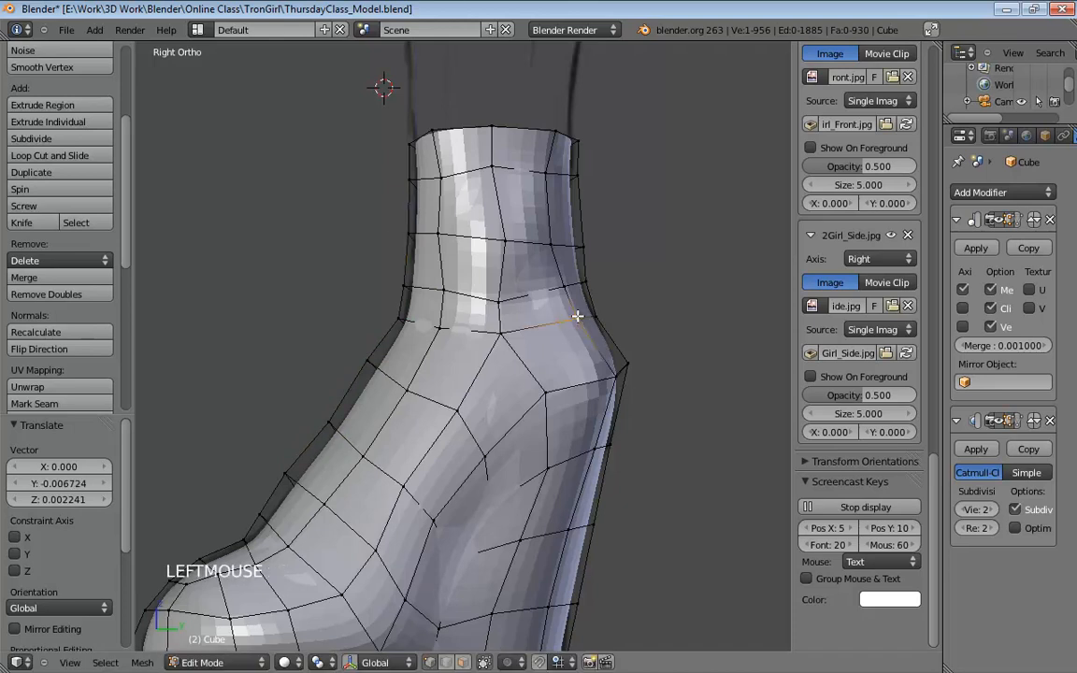
Adjust a vertex on the ankle's back contour and another near its open top to refine the smoothed shape.
middle_click_drag(663, 318, 626, 291, "shift")
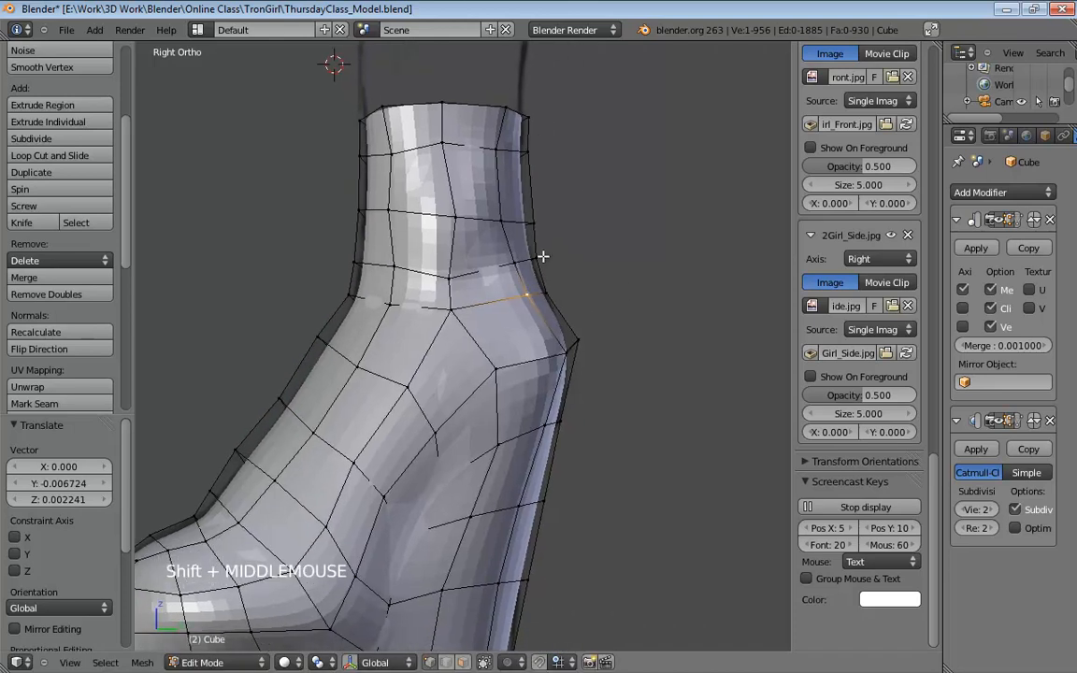
left_click_drag(543, 255, 531, 226)
middle_click_drag(588, 220, 492, 187)
left_click_drag(431, 113, 439, 110)
Lower the vertex on the inner side of the heel, below the ankle, about 0.031 along Z.
middle_click_drag(572, 293, 472, 323)
middle_click_drag(472, 322, 402, 323)
left_click_drag(396, 324, 396, 329)
mouse_move(396, 329)
middle_mouse_down()
mouse_move(473, 334)
mouse_move(416, 327)
middle_mouse_up()
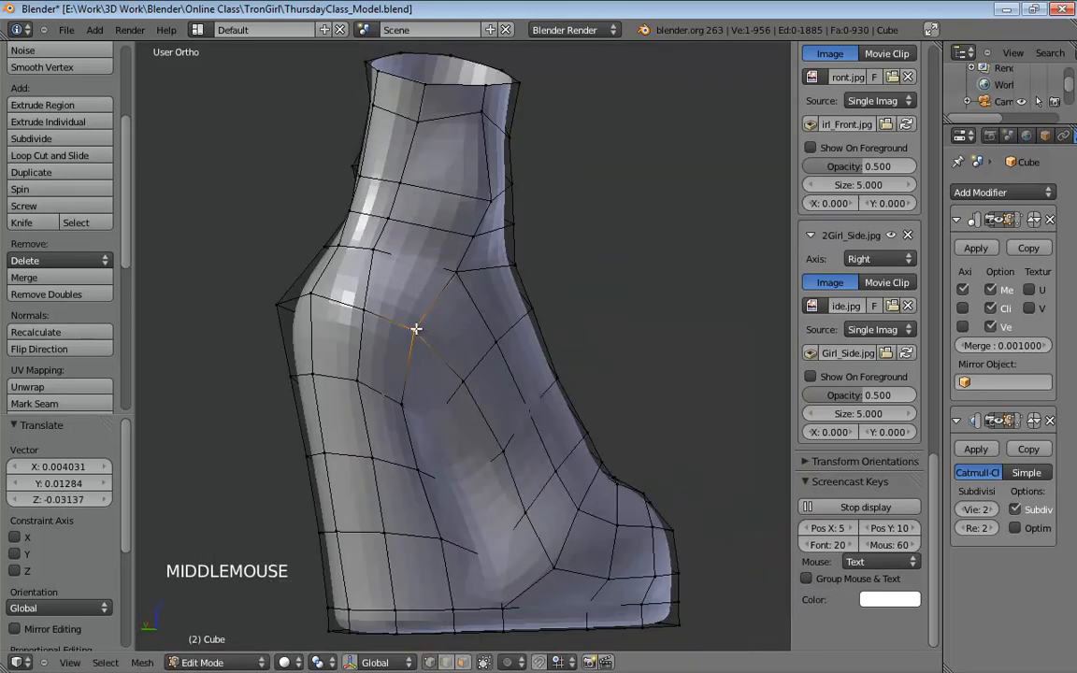
Lower and even out the vertices around the inner and back side of the heel, below the ankle.
left_click_drag(416, 327, 431, 344)
middle_click_drag(431, 343, 384, 331)
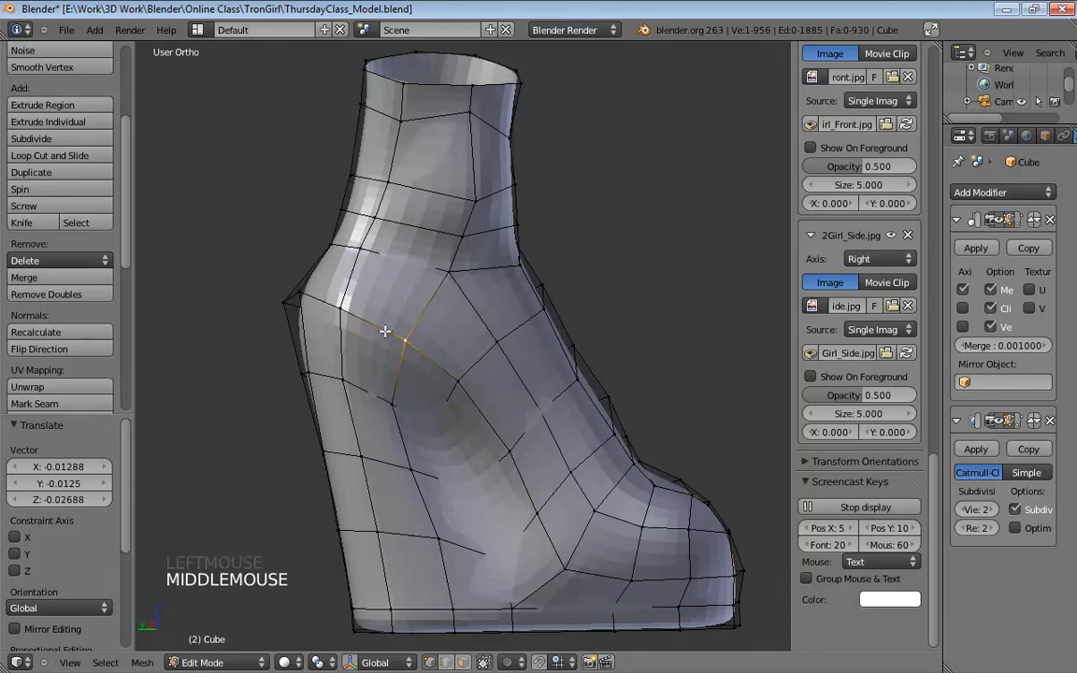
left_click_drag(343, 302, 340, 298)
middle_click_drag(339, 298, 405, 324)
left_click_drag(404, 330, 405, 346)
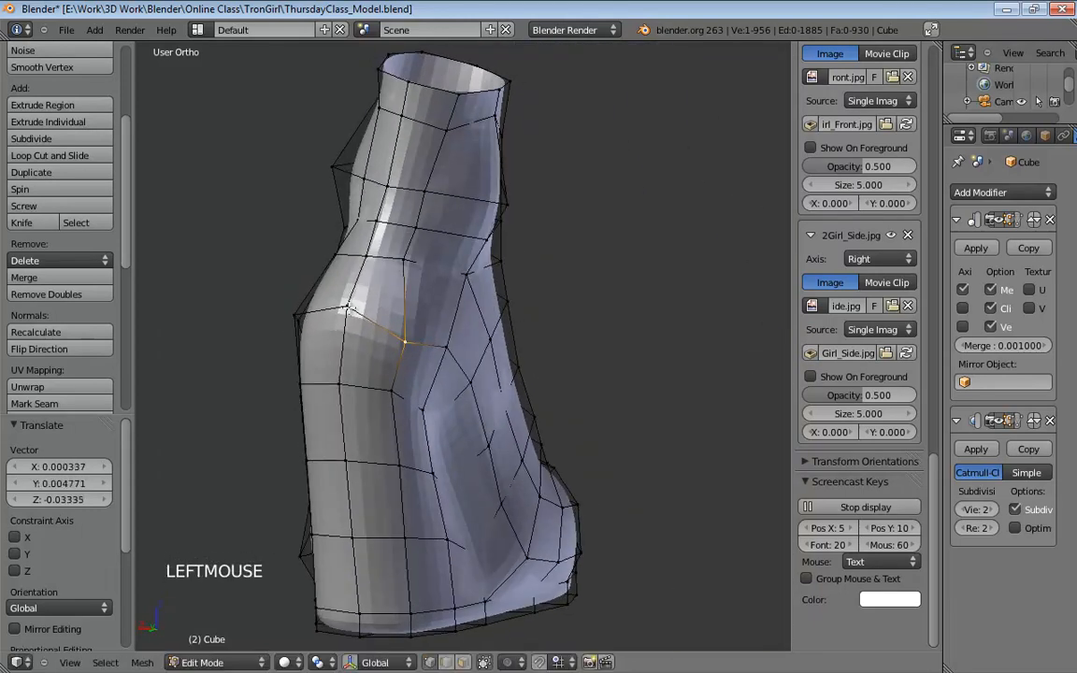
left_click_drag(330, 318, 338, 342)
Reposition the vertices on the outer side of the heel and ankle to even out the mesh below the ankle.
middle_click_drag(337, 342, 488, 320)
left_click_drag(477, 334, 473, 339)
left_click(473, 339)
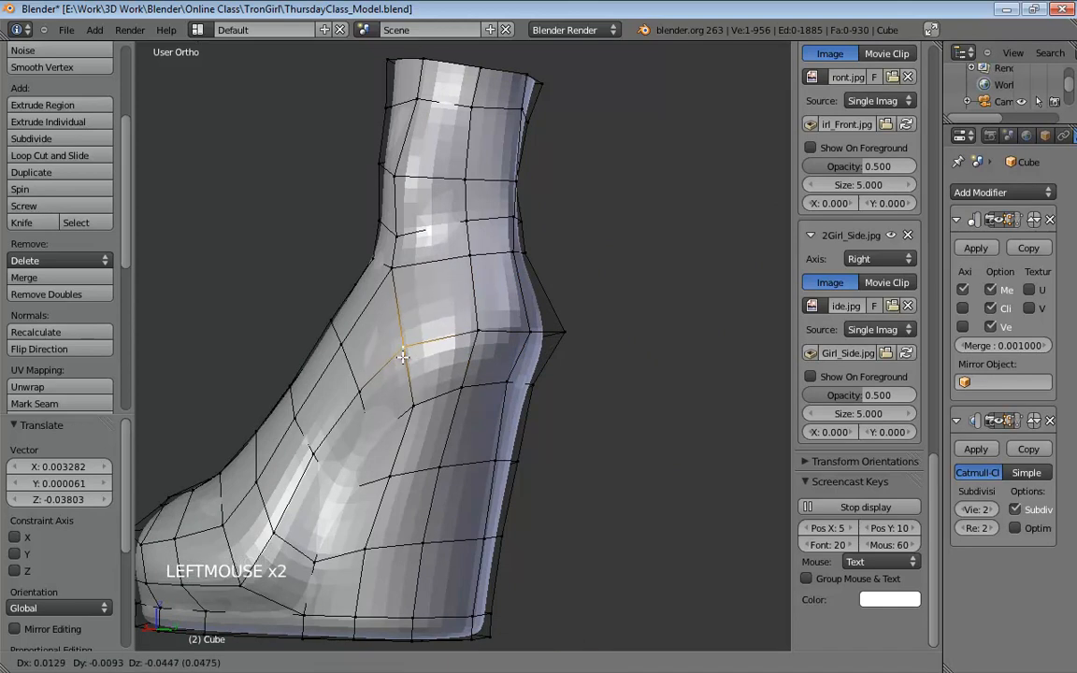
middle_click_drag(473, 339, 517, 284)
left_click_drag(517, 270, 526, 277)
middle_click_drag(526, 276, 629, 273)
left_click_drag(600, 256, 611, 255)
middle_click_drag(612, 256, 732, 274)
left_click_drag(651, 318, 636, 318)
middle_click_drag(635, 318, 402, 308)
Rearrange the vertices of the edge loop across the back of the ankle, just above the heel, for a smoother curve.
left_click_drag(396, 344, 409, 344)
middle_click_drag(410, 343, 385, 372)
left_click_drag(353, 305, 330, 302)
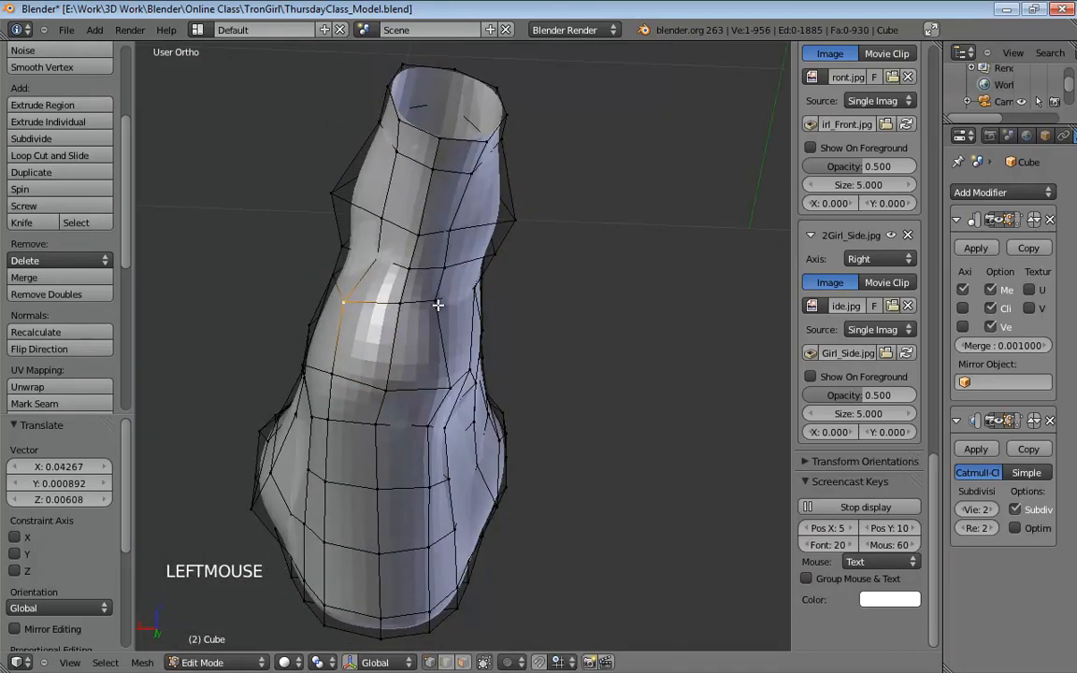
left_click_drag(438, 303, 466, 316)
middle_click_drag(466, 316, 322, 243)
left_click_drag(342, 260, 340, 262)
middle_click_drag(341, 263, 545, 288)
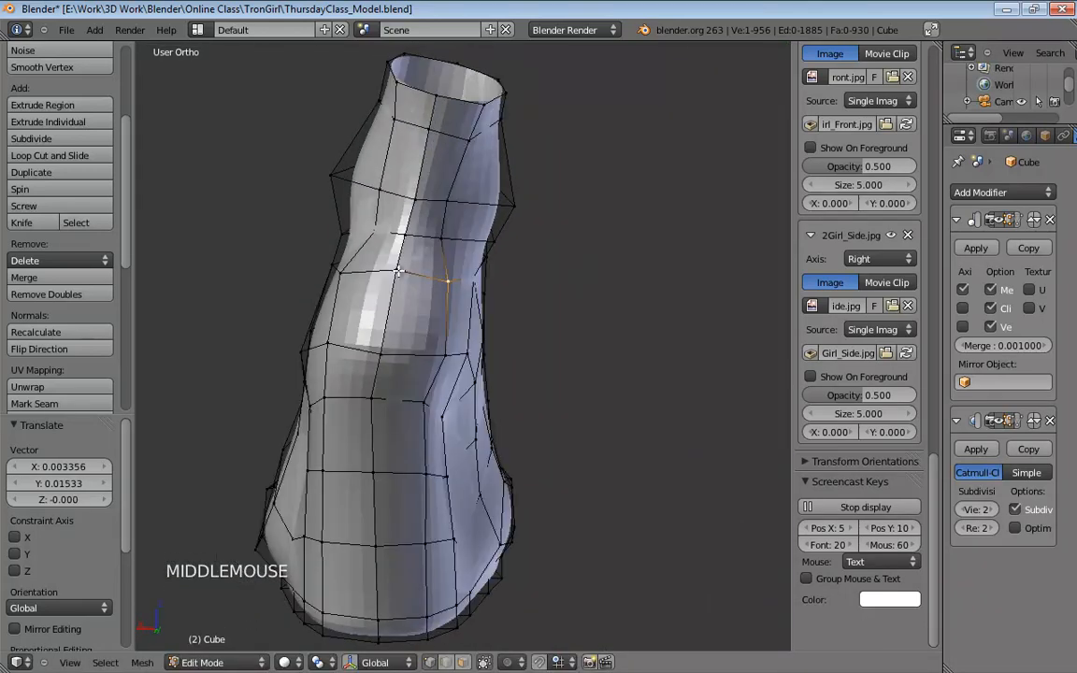
left_click_drag(398, 270, 393, 276)
middle_click_drag(392, 276, 534, 284)
left_click_drag(534, 284, 562, 292)
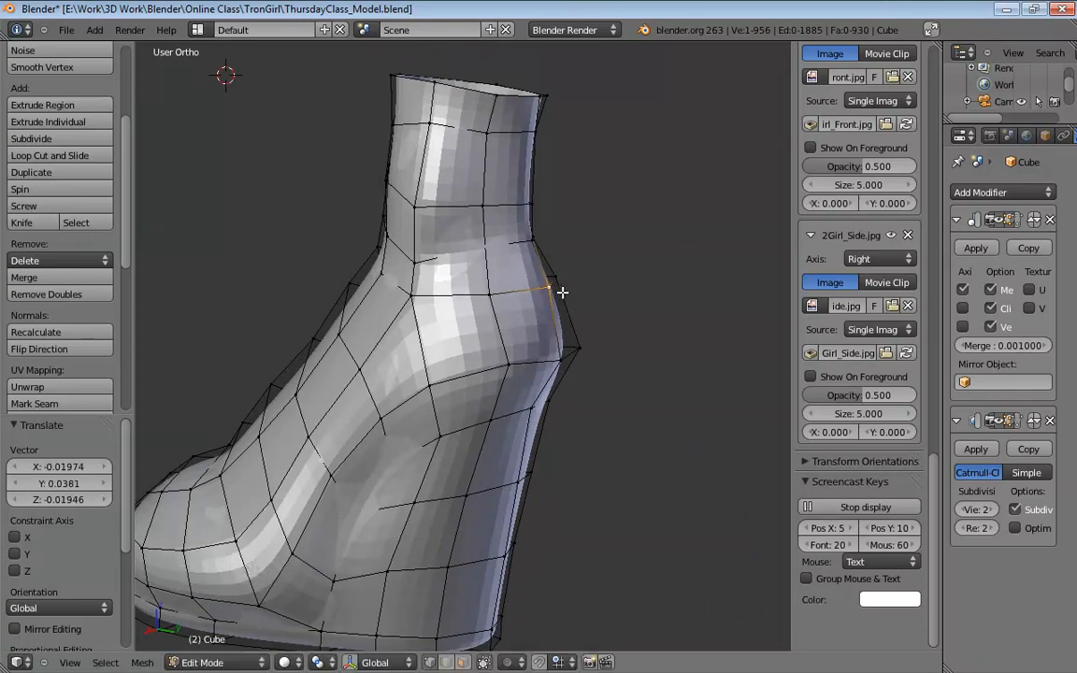
In the wireframe right view, pull the vertices along the heel's back contour inward to match the side reference.
key("KP_1")
key("KP_3")
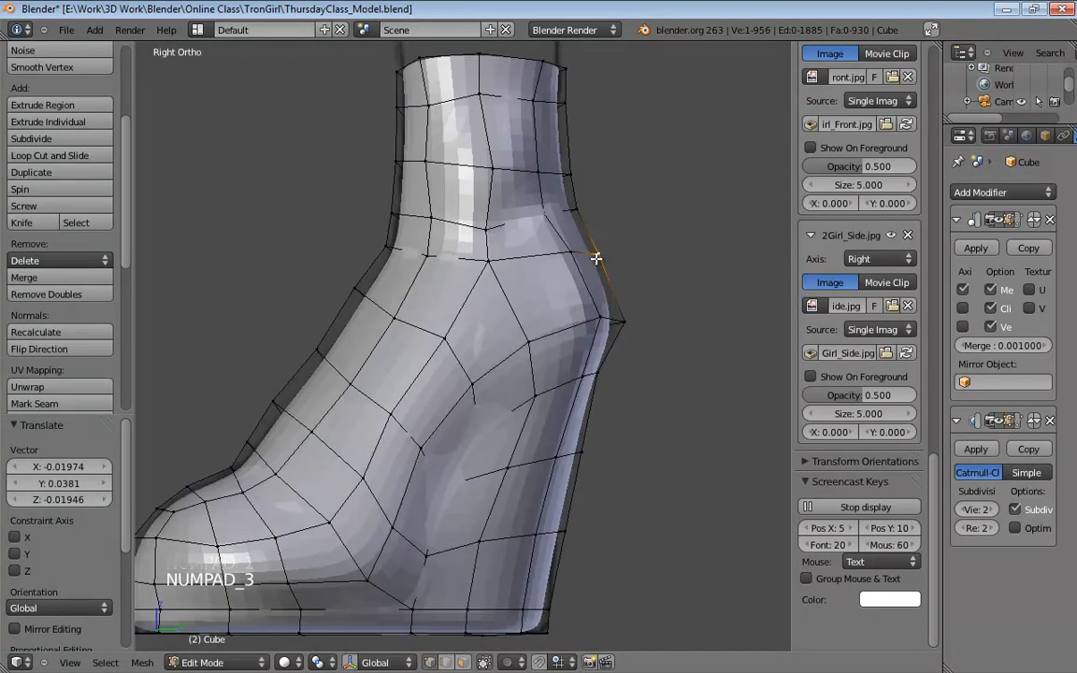
key("z")
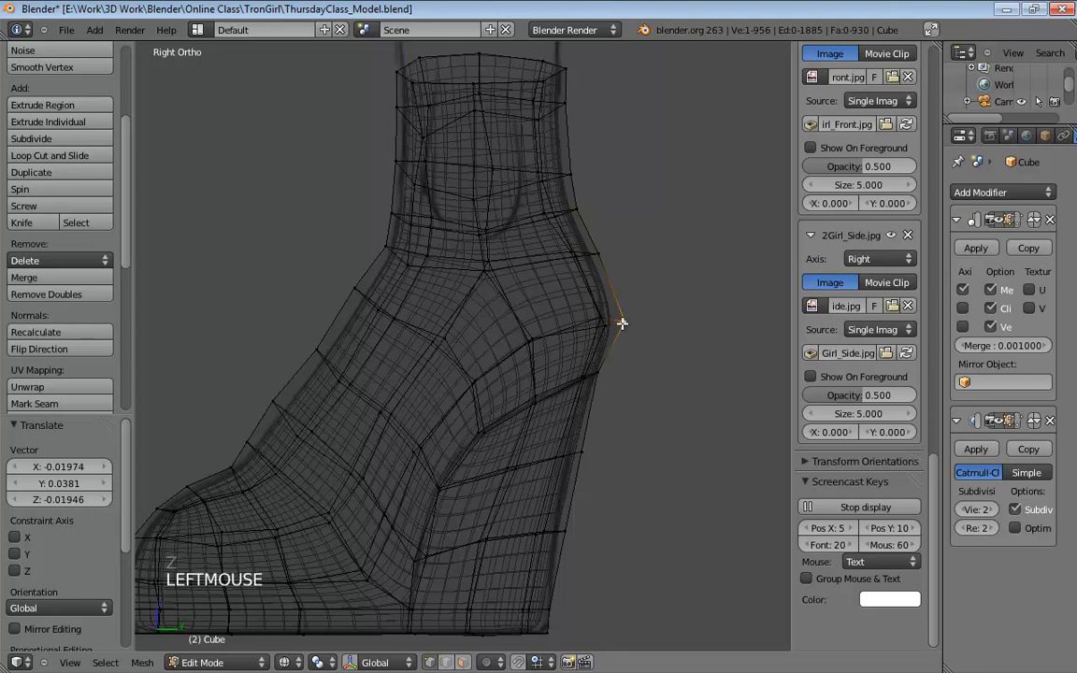
left_click_drag(622, 323, 615, 322)
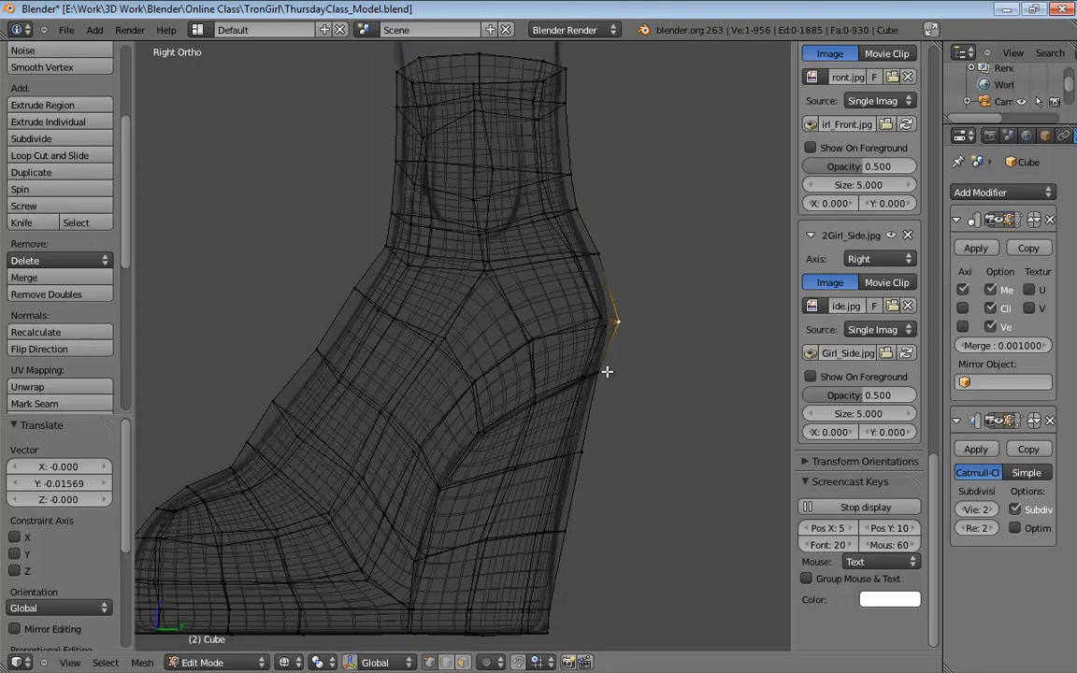
left_click(575, 375, "shift")
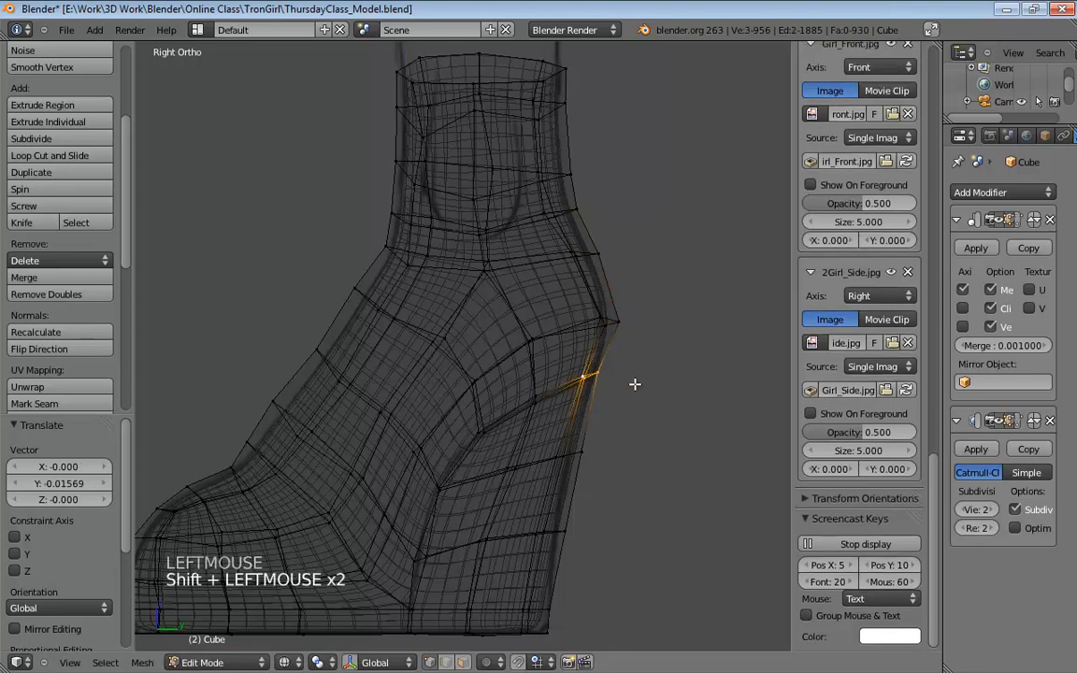
key("g")
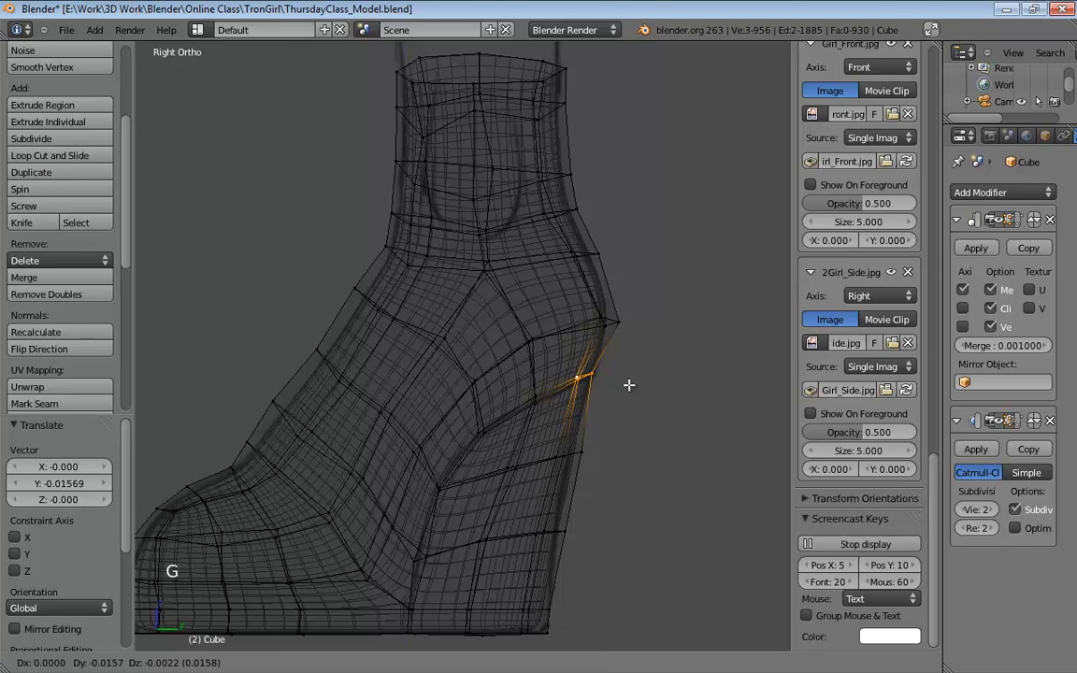
left_click(629, 384)
left_click(579, 452)
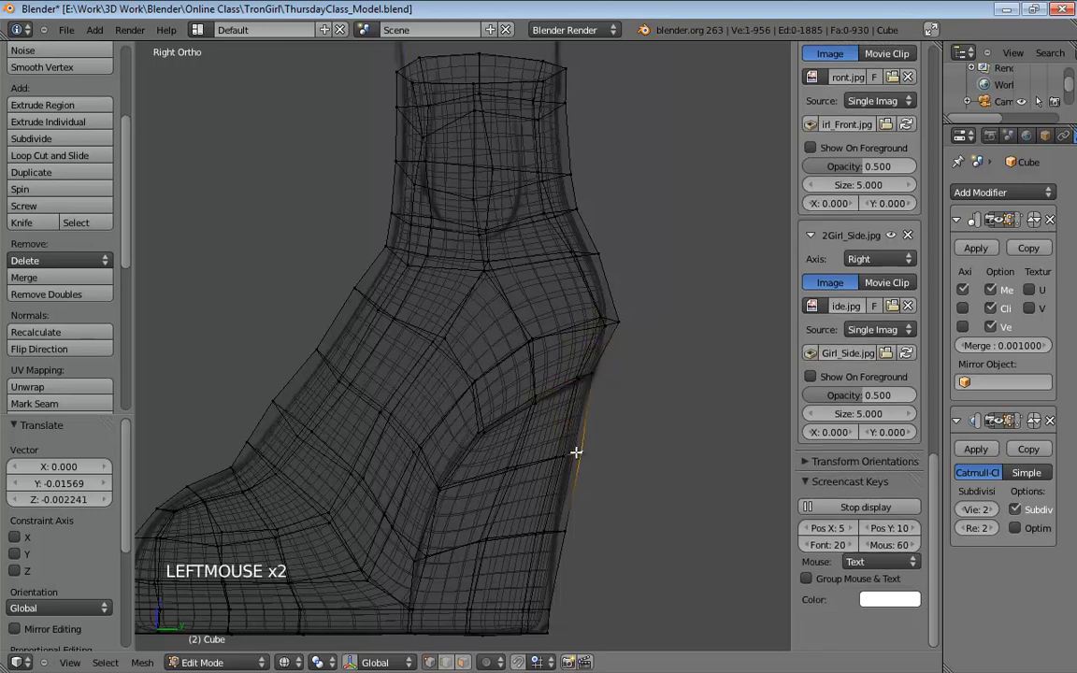
left_click_drag(576, 453, 574, 453)
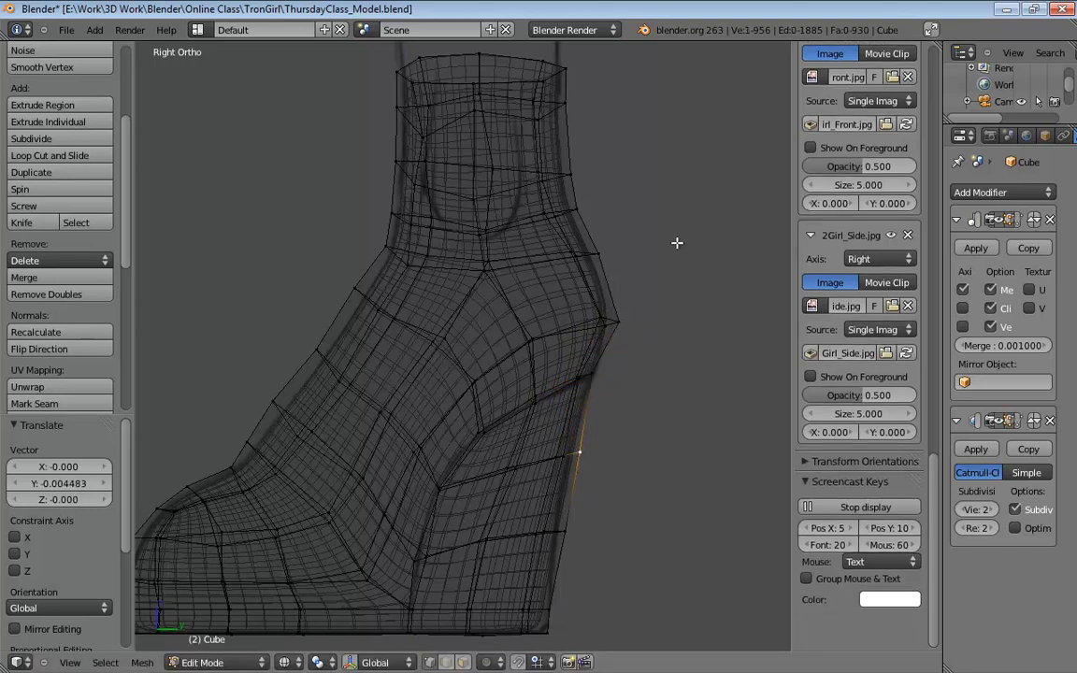
Return to solid shading and adjust the vertices at the back and inner bend of the ankle to smooth the surface.
middle_click_drag(675, 242, 386, 197)
left_click_drag(387, 197, 405, 194)
mouse_move(404, 193)
middle_mouse_down()
mouse_move(471, 176)
mouse_move(409, 208)
mouse_move(383, 276)
middle_mouse_up()
key("z")
left_click_drag(383, 267, 391, 271)
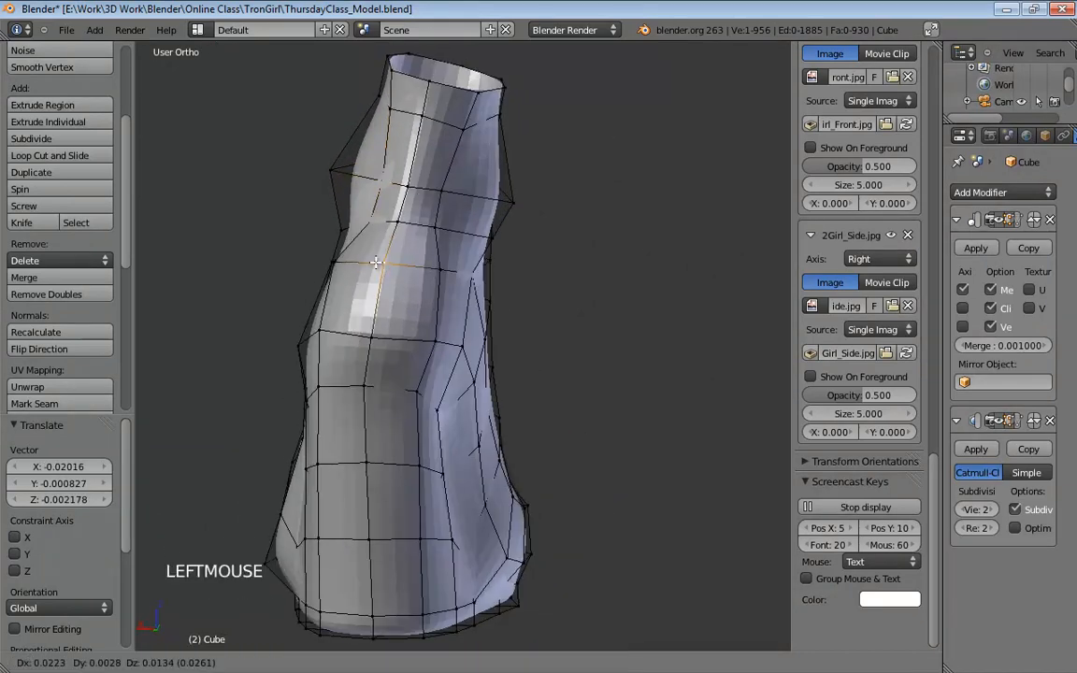
middle_click_drag(396, 283, 582, 282)
left_click_drag(556, 323, 552, 319)
middle_click_drag(552, 319, 392, 306)
left_click_drag(442, 278, 433, 283)
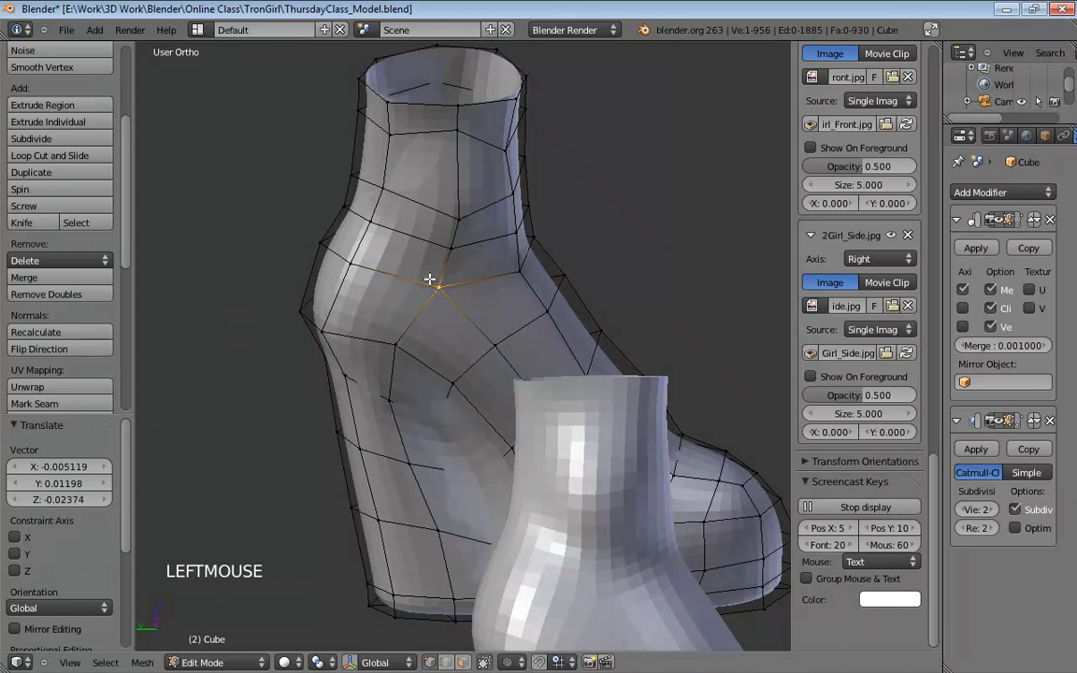
Lower the protruding ankle-bone vertices, the inner one about 0.038 and the outer one about 0.058 along Z.
middle_click_drag(432, 283, 481, 263)
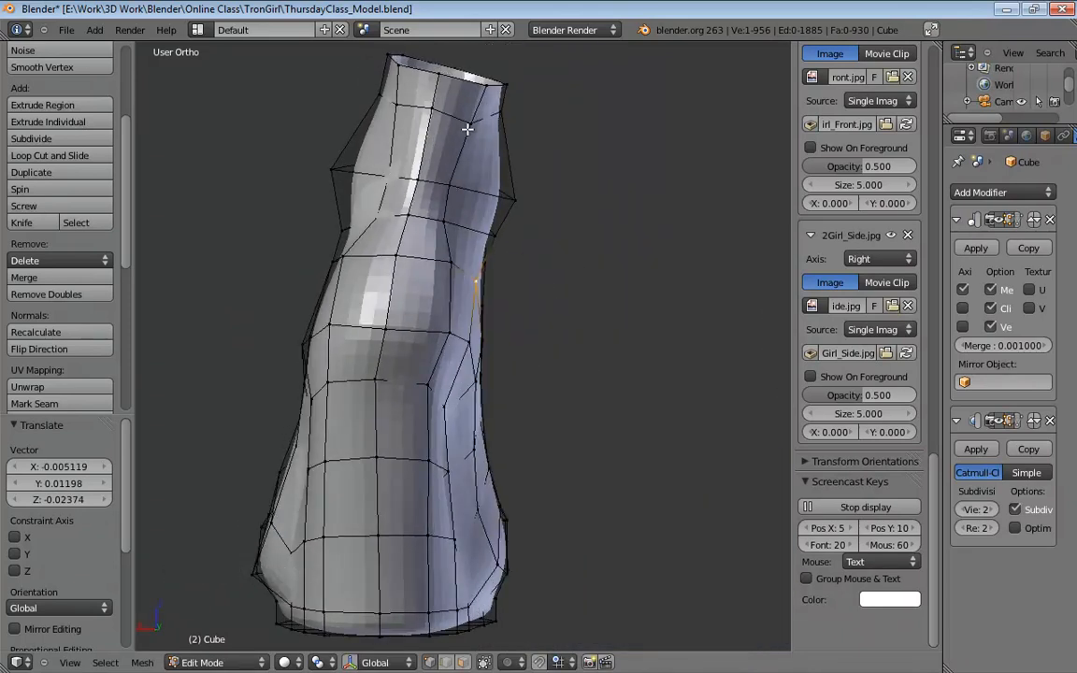
middle_click_drag(496, 206, 366, 206)
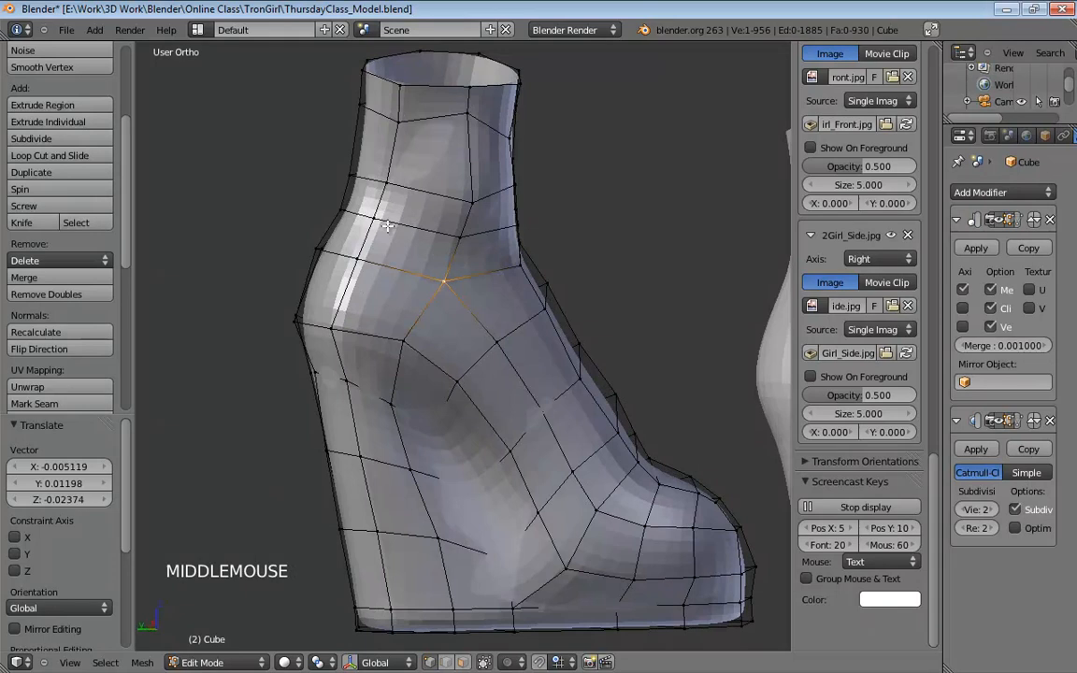
middle_click_drag(523, 217, 505, 192)
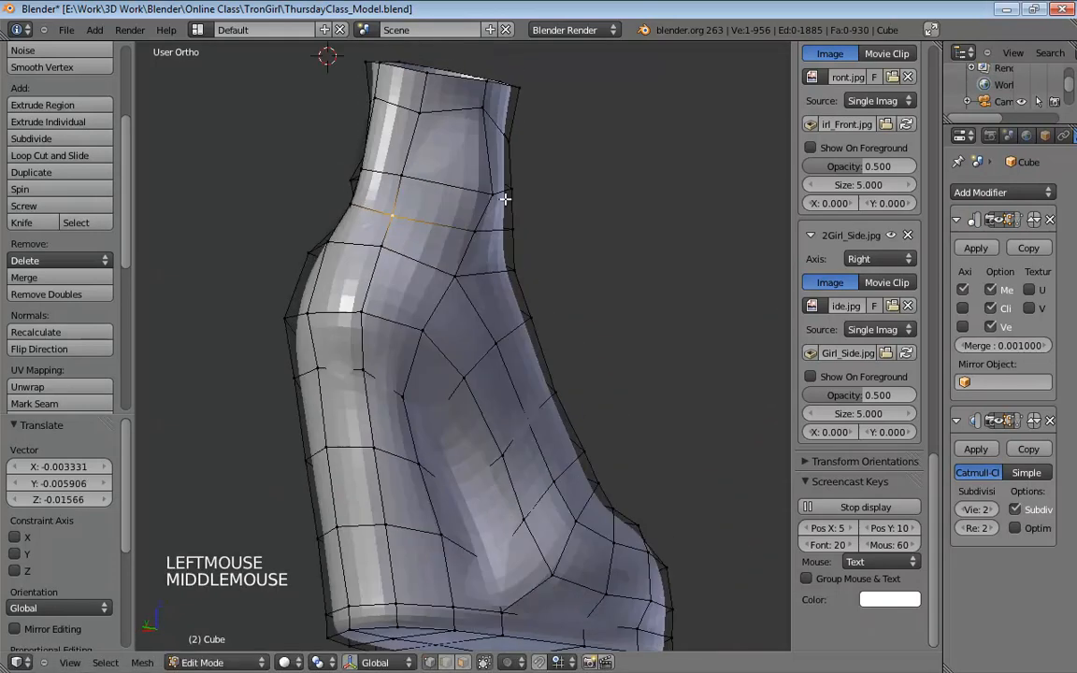
mouse_move(505, 192)
left_mouse_down()
mouse_move(498, 166)
mouse_move(502, 201)
left_mouse_up()
middle_click_drag(411, 209, 512, 241)
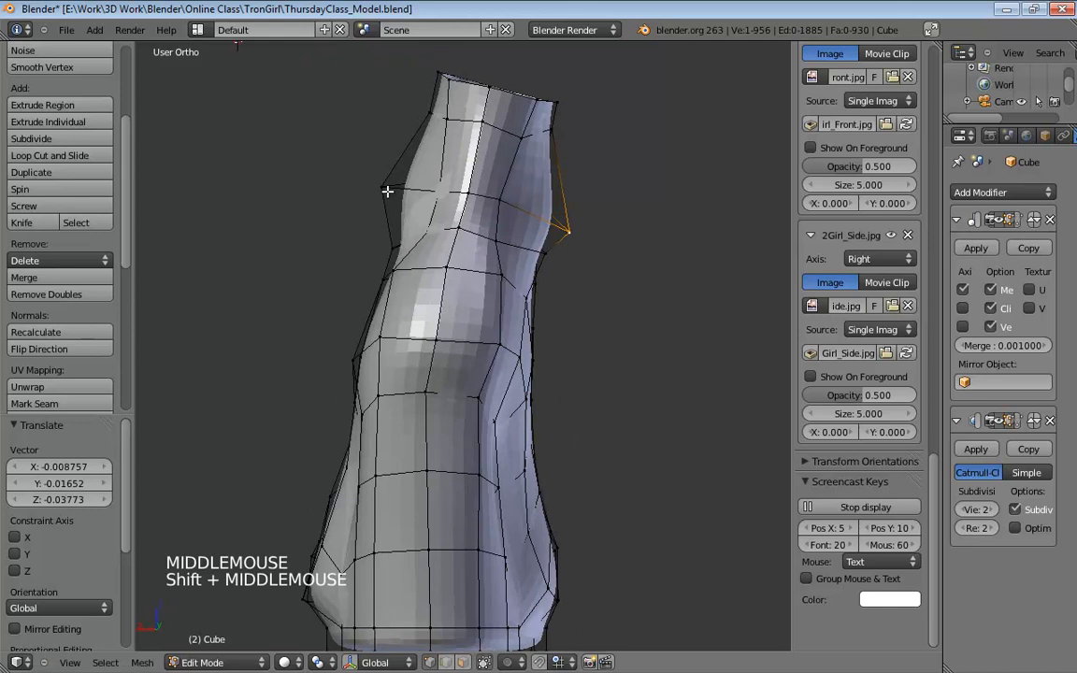
left_click_drag(386, 190, 374, 222)
middle_click_drag(374, 222, 726, 260)
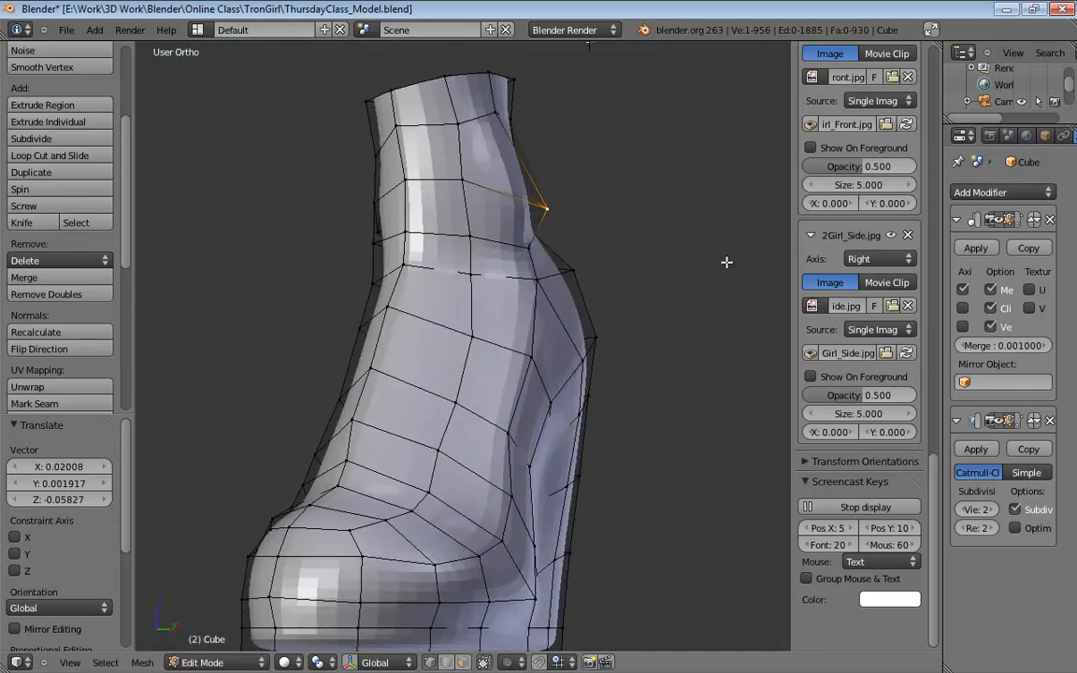
Even out the spacing of the remaining vertices around the ankle-bone edge loop at the front, outer side and back.
left_click_drag(470, 189, 477, 184)
middle_click_drag(565, 195, 498, 212)
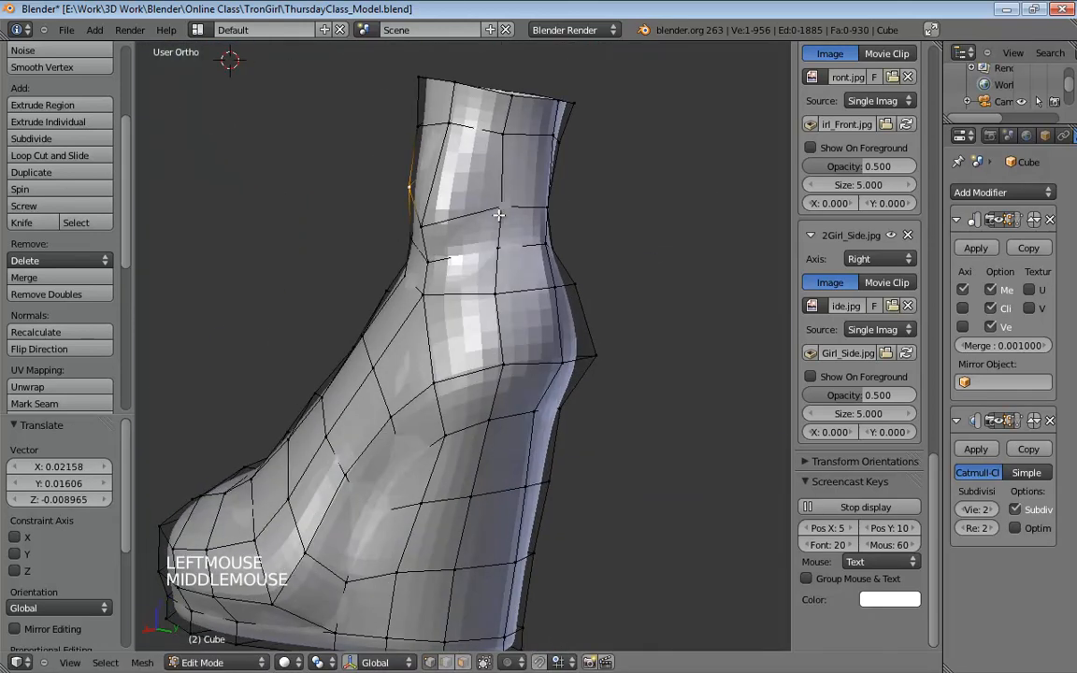
left_click_drag(500, 216, 488, 210)
middle_click_drag(573, 209, 422, 221)
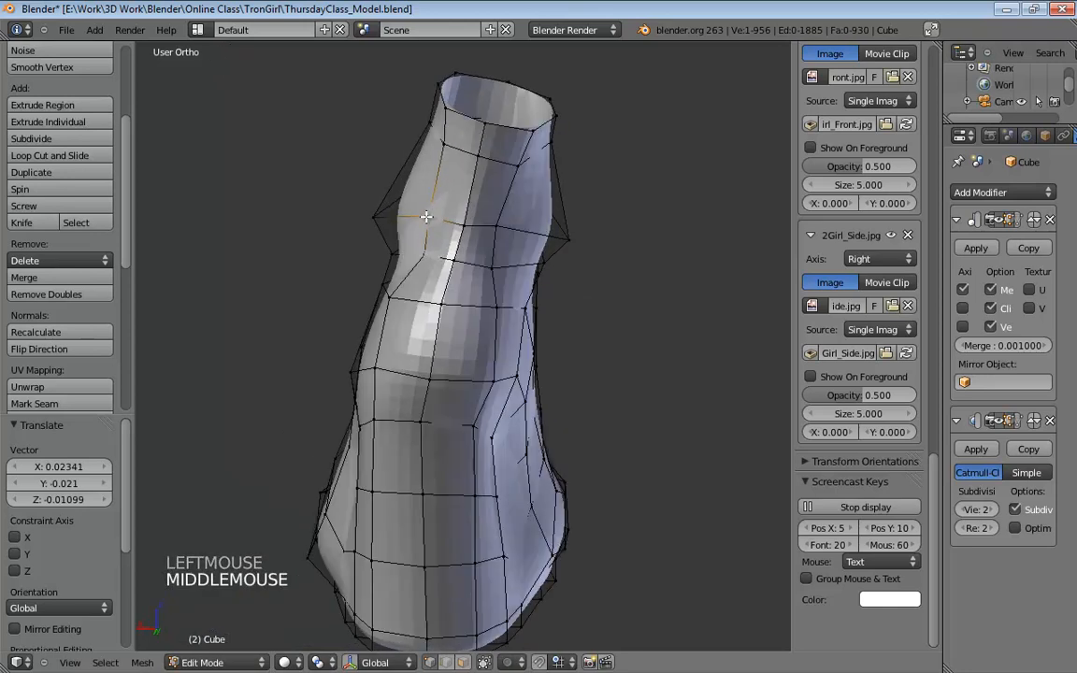
left_click(414, 219)
left_click_drag(510, 229, 519, 228)
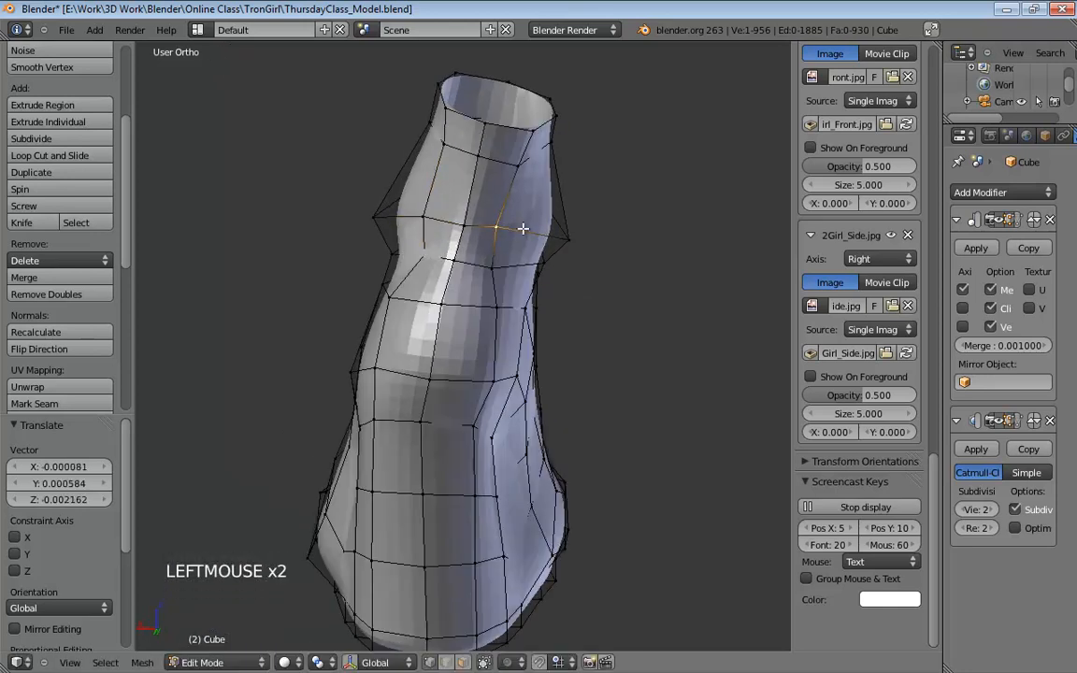
middle_click_drag(519, 228, 487, 219)
left_click_drag(468, 221, 464, 231)
left_click_drag(408, 241, 404, 230)
Adjust the protruding inner ankle vertex and two vertices on the edge loop above it.
middle_click_drag(433, 223, 364, 204)
left_click_drag(365, 211, 379, 191)
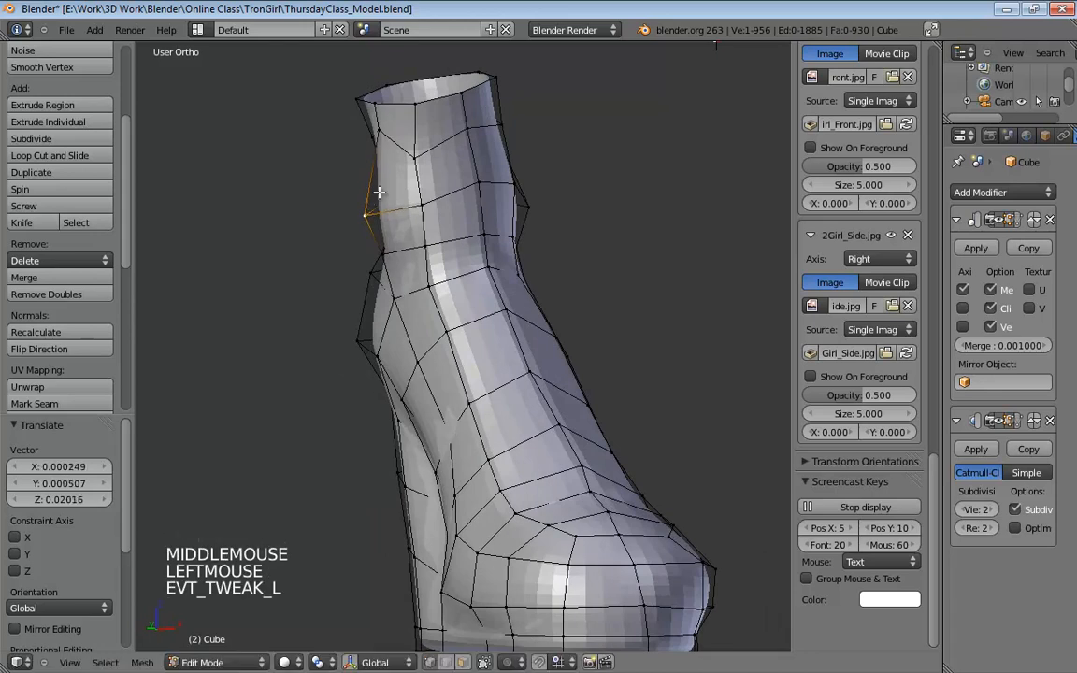
left_click_drag(379, 142, 377, 148)
left_click_drag(415, 148, 418, 137)
Shift an instep vertex outward about 0.011 along X and raise the outer ankle-bone vertex about 0.019 along Z.
middle_click_drag(452, 156, 472, 182)
scroll(481, 205, "down", 1)
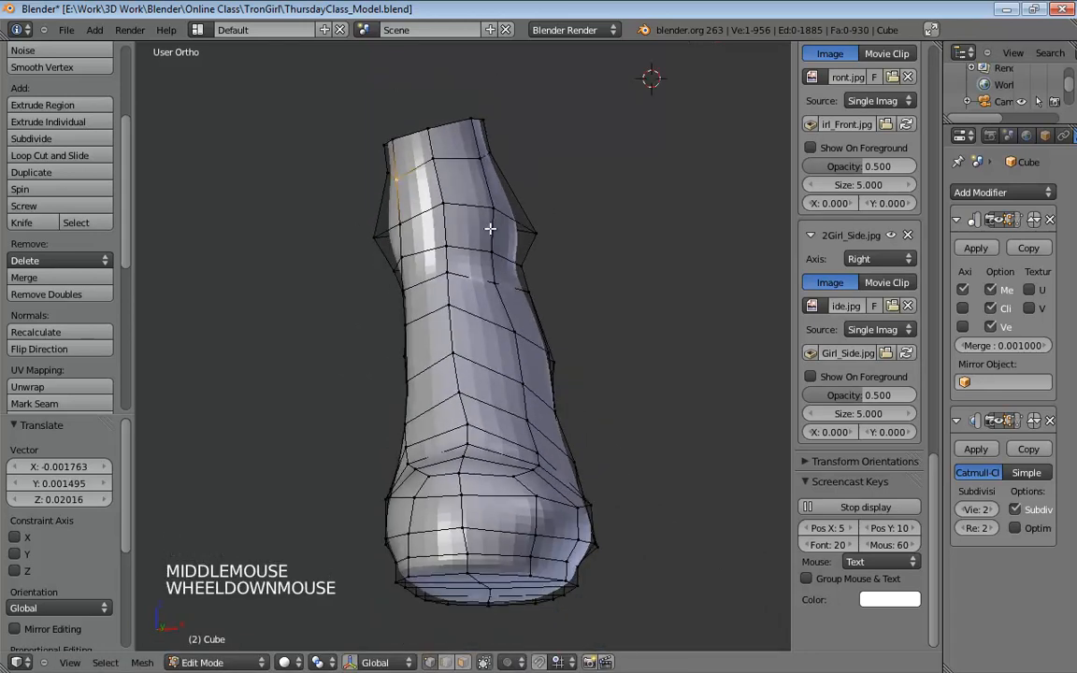
middle_click_drag(488, 228, 514, 273)
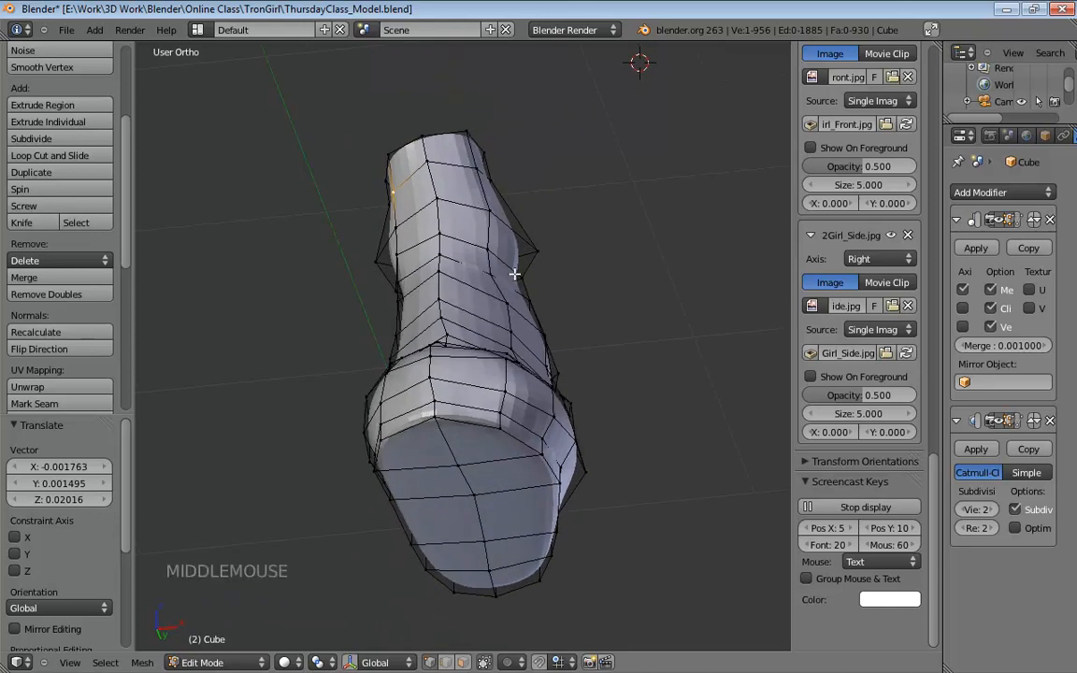
left_click_drag(506, 300, 513, 337)
middle_click_drag(545, 324, 658, 323)
middle_click_drag(531, 429, 565, 236)
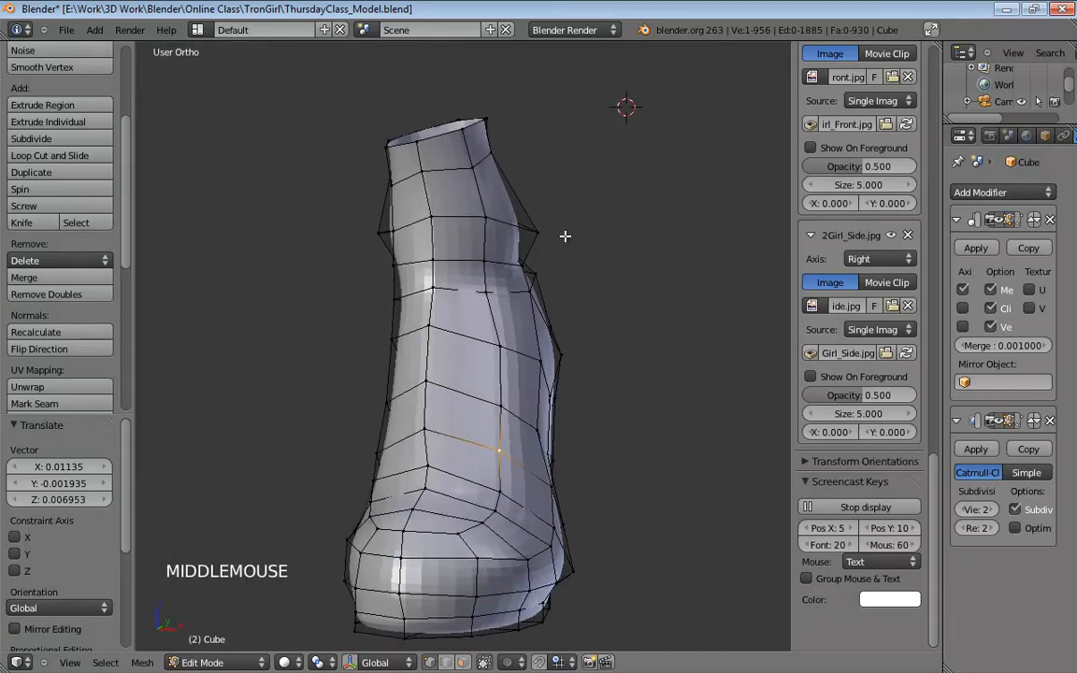
left_click_drag(541, 228, 536, 216)
In the front view, pull the vertices along the foot's outer contour below the ankle outward to match the front reference.
middle_click_drag(609, 316, 425, 342)
scroll(425, 342, "up", 2)
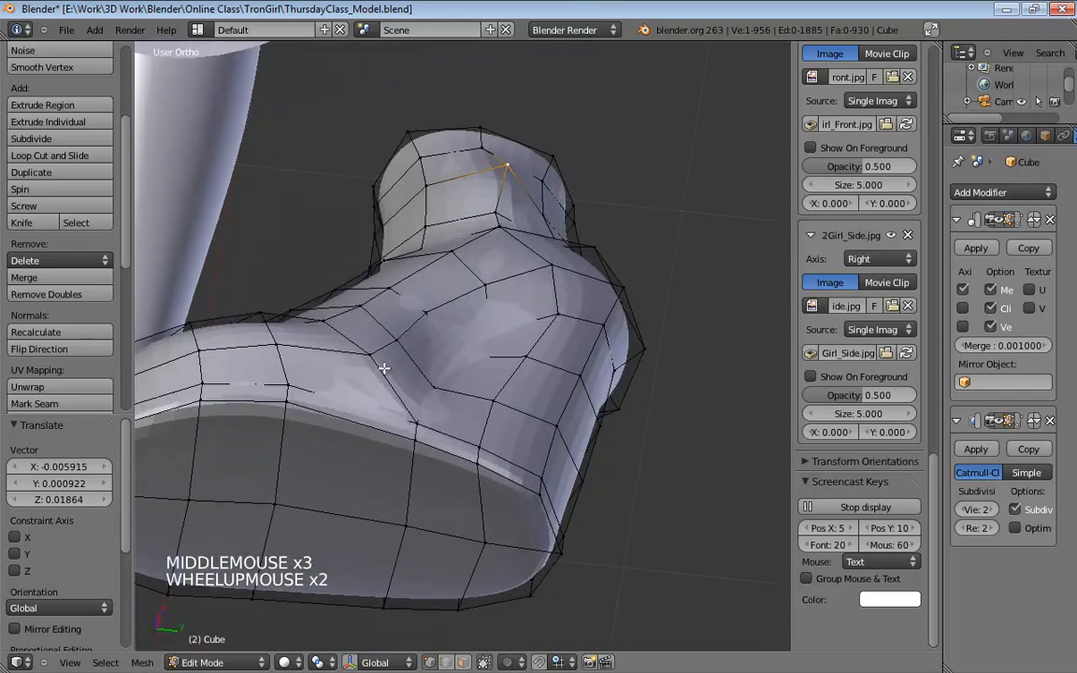
middle_click_drag(342, 335, 400, 365, "shift")
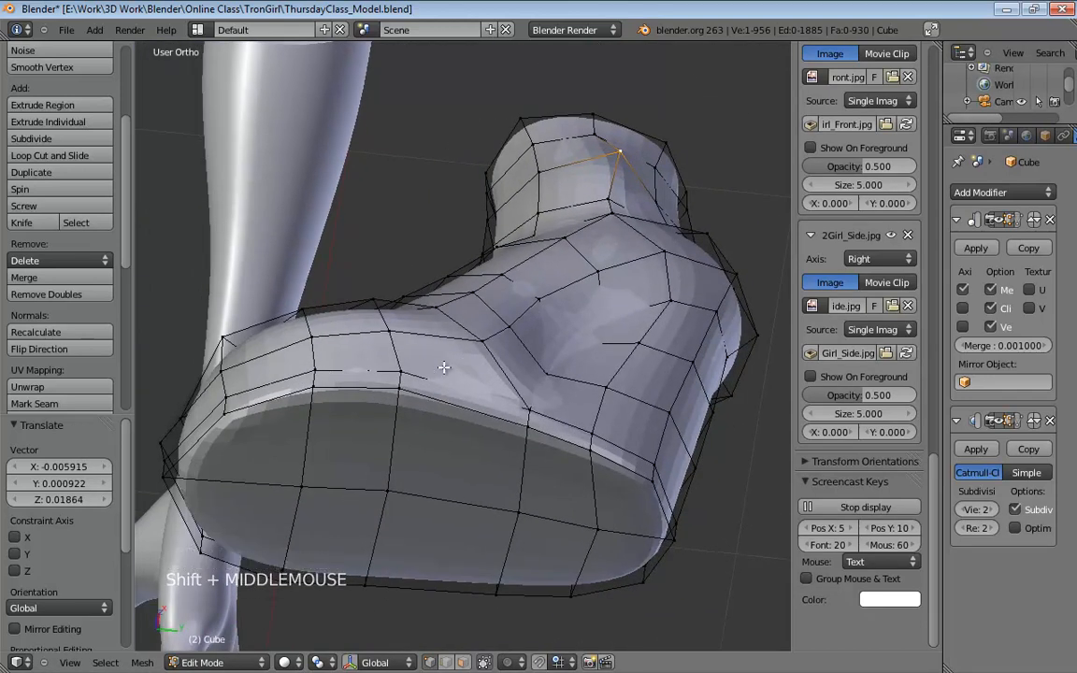
key("KP_1")
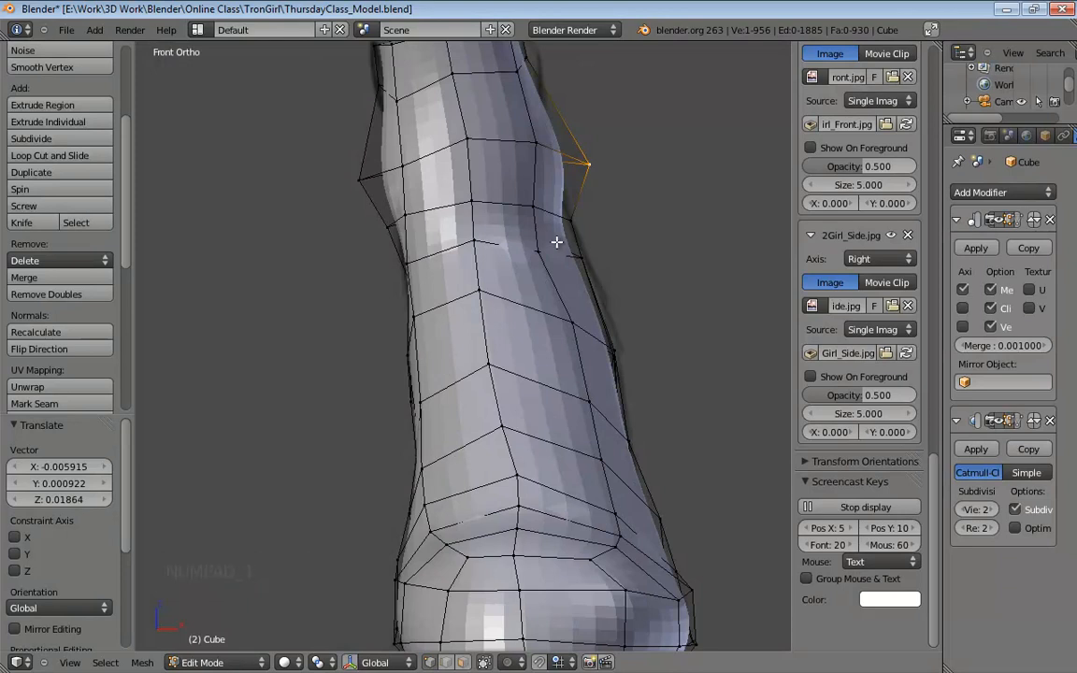
left_click_drag(573, 219, 608, 259)
left_click_drag(613, 350, 623, 354)
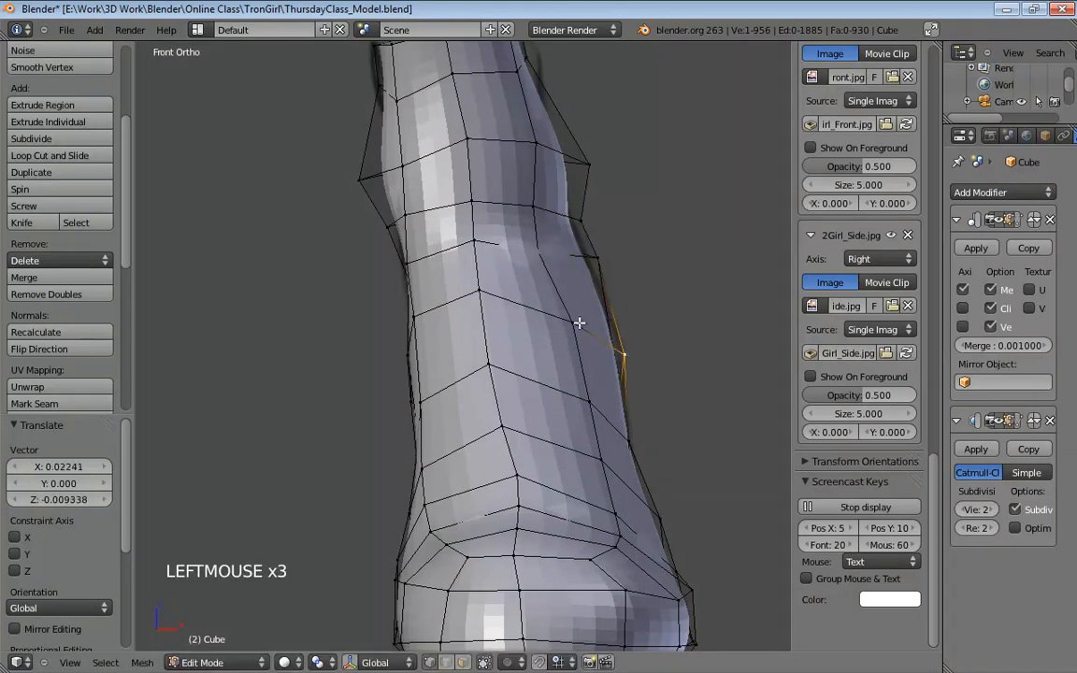
left_click_drag(637, 434, 653, 436)
Select the two outer vertices where the instep meets the toe cap and lower them toward the toe seam in the front reference.
middle_click_drag(653, 436, 653, 404, "shift")
key("z")
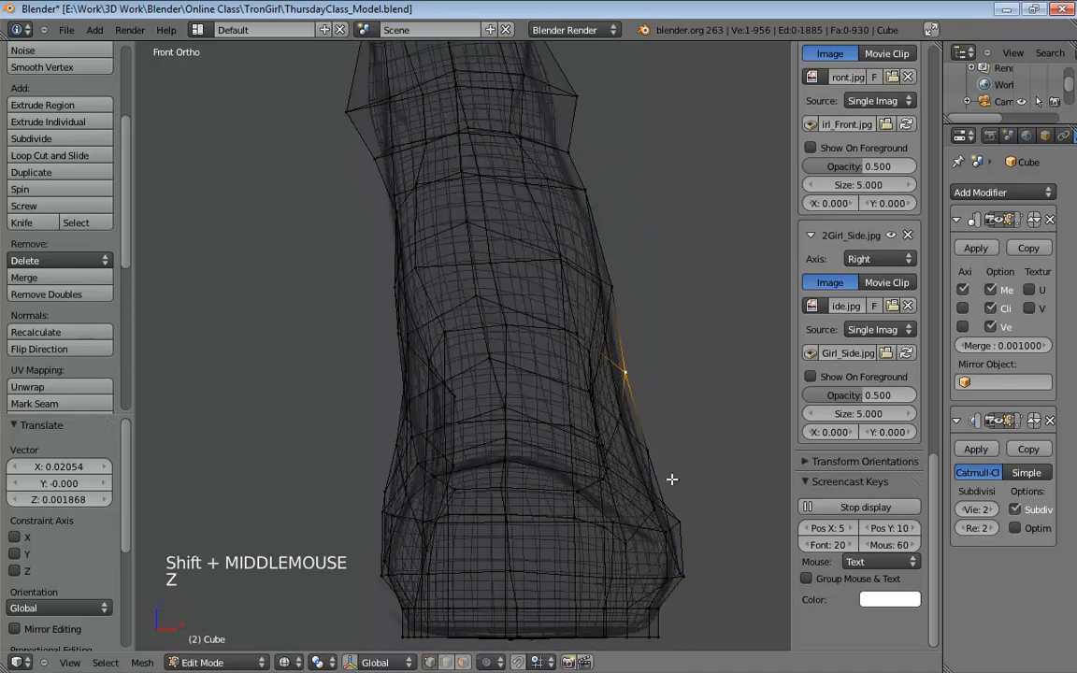
middle_click_drag(674, 476, 568, 358, "shift")
scroll(571, 406, "up", 3)
left_click(534, 363)
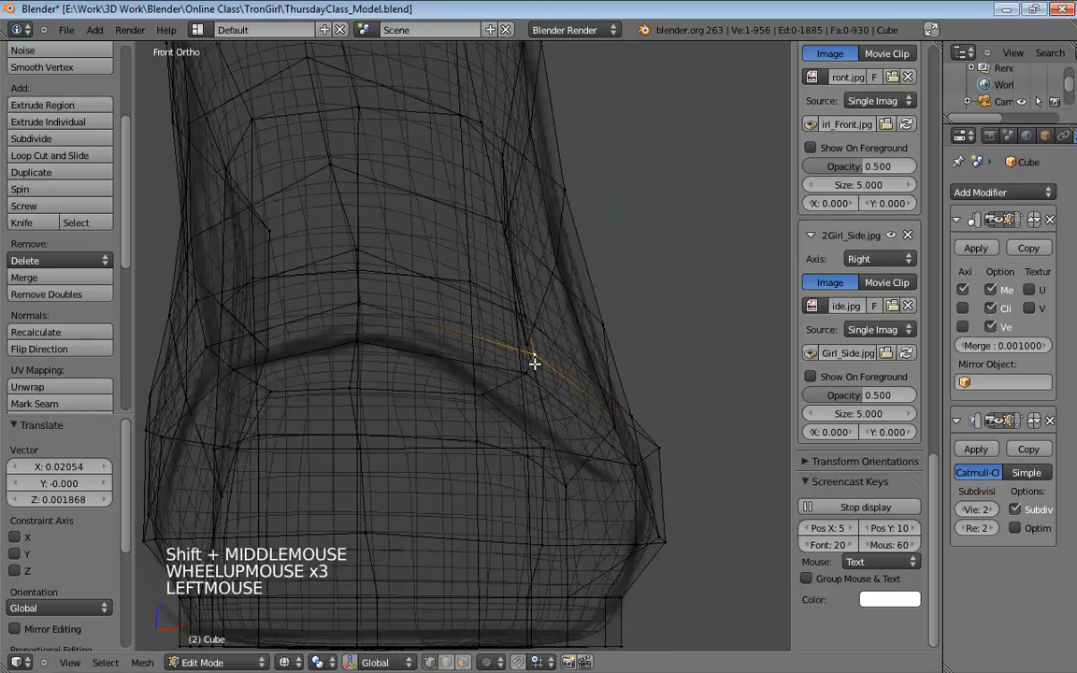
left_click(557, 362, "shift")
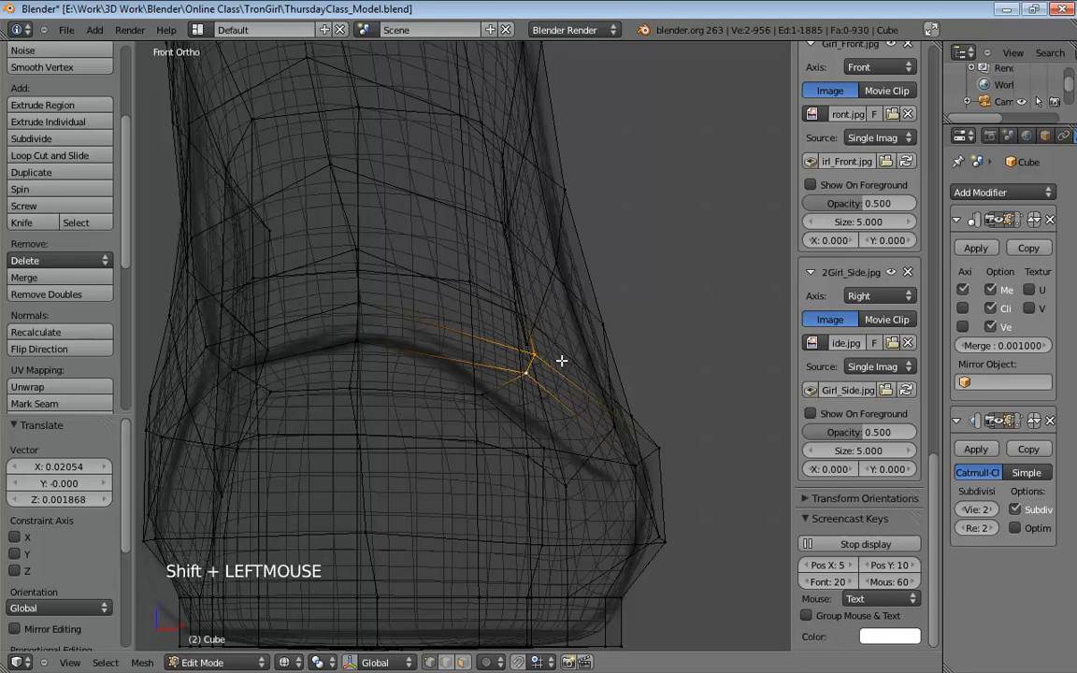
scroll(559, 361, "up", 1)
middle_click_drag(560, 361, 497, 425)
scroll(462, 382, "down", 3)
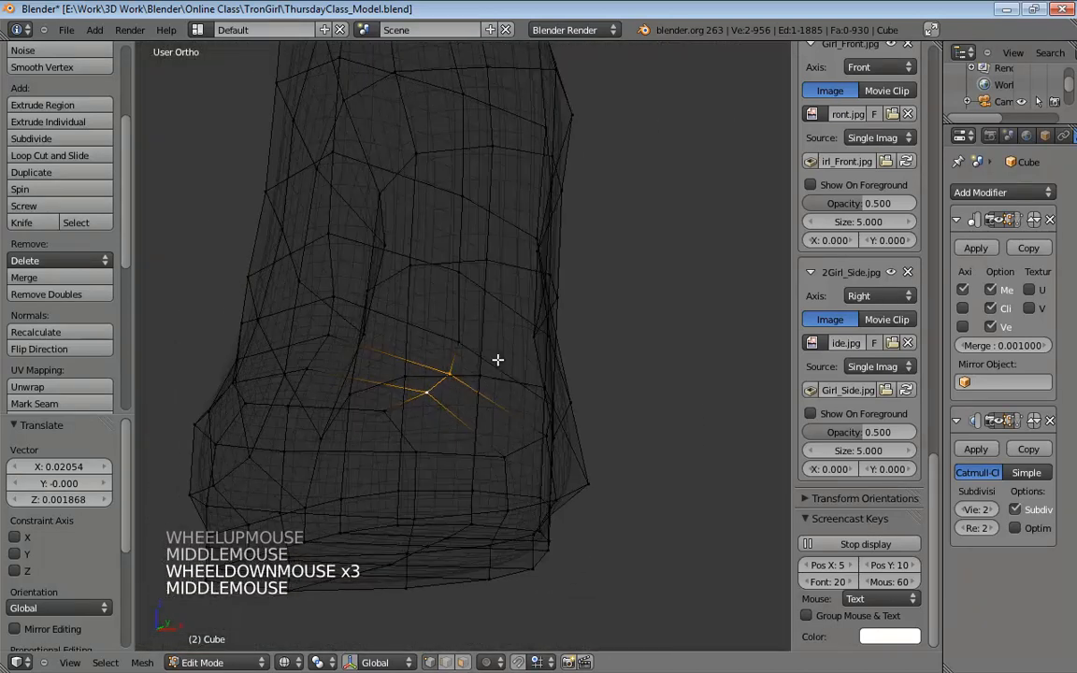
key("z")
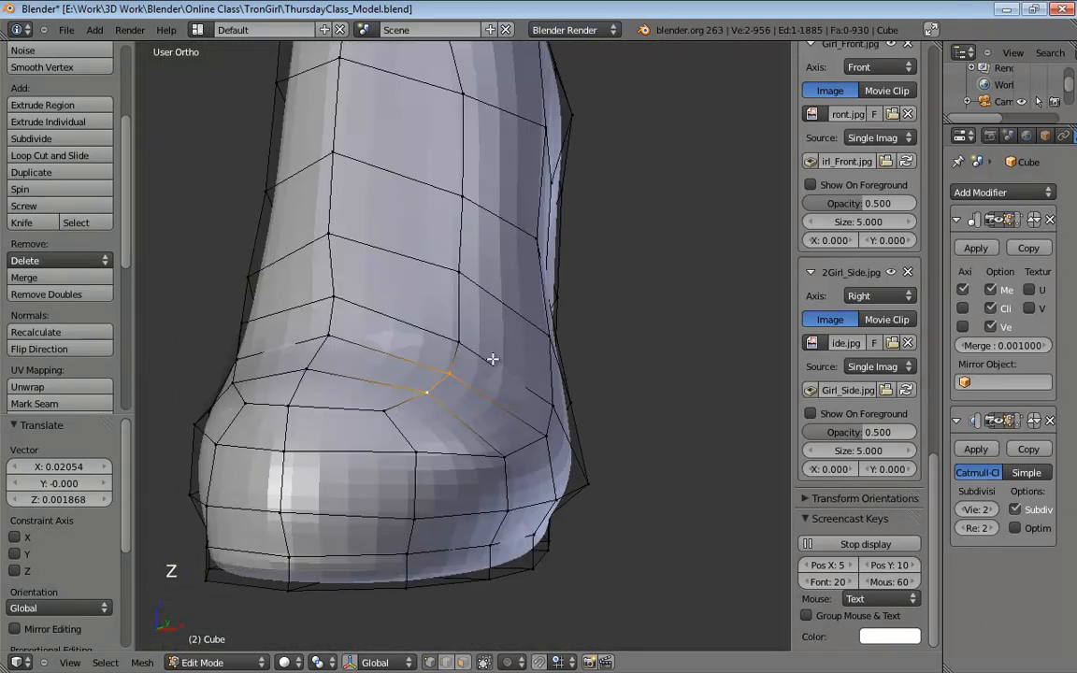
key("g")
left_click(490, 375)
Reposition the neighbouring vertices across the top and outer side of the toe cap to follow the lowered seam.
left_click_drag(503, 462, 549, 468)
left_click(507, 516)
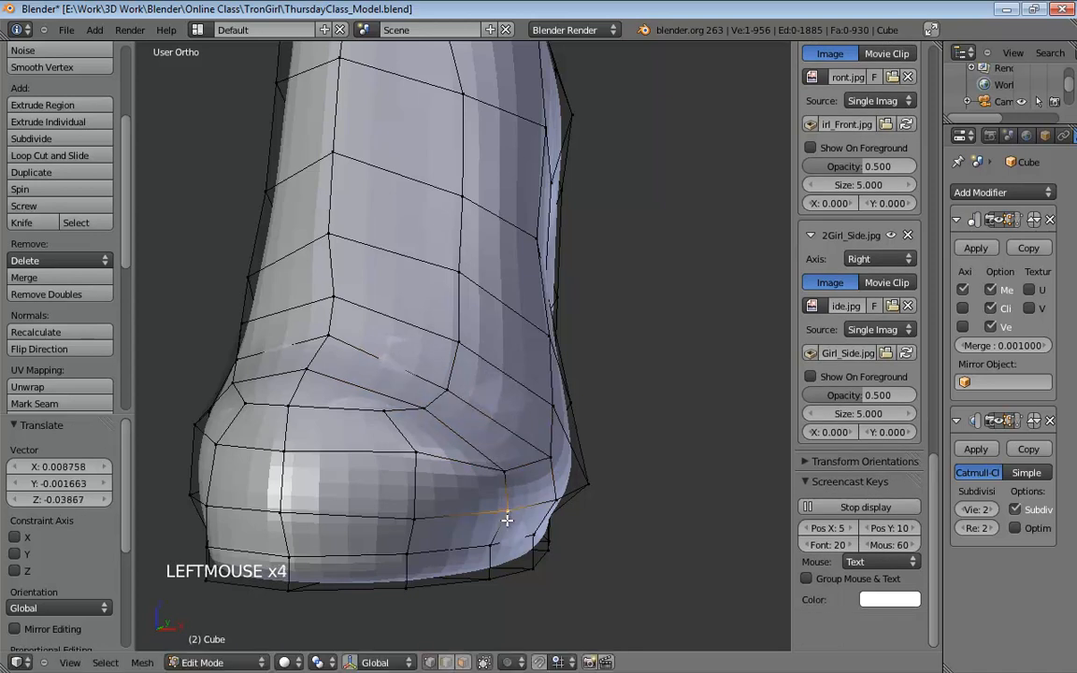
left_click_drag(556, 513, 554, 517)
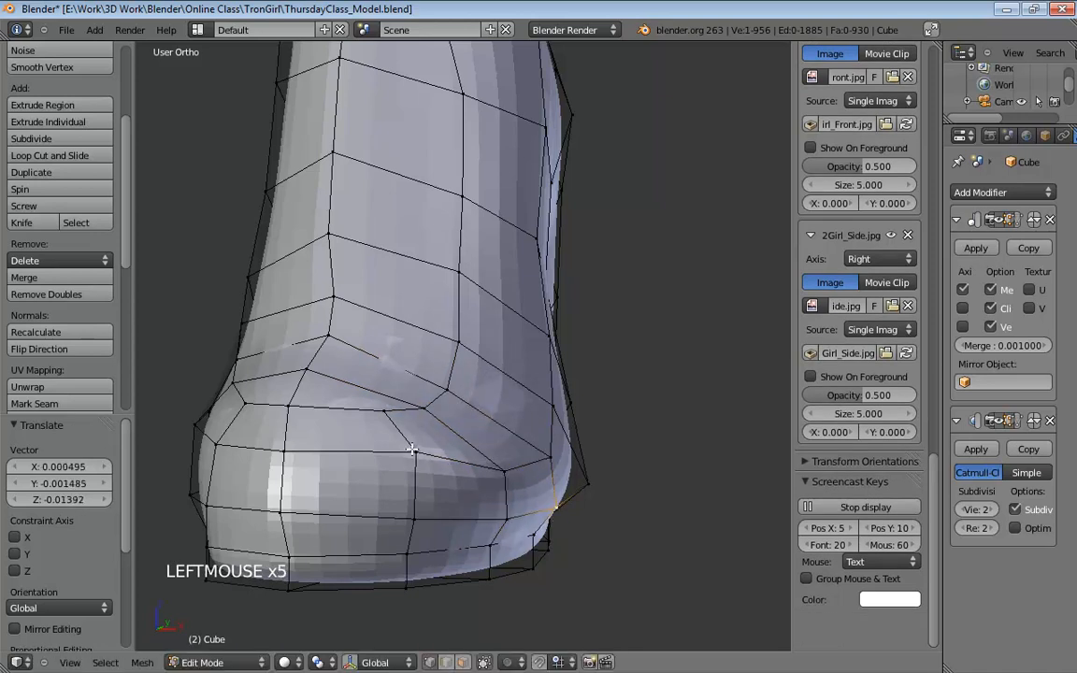
left_click_drag(412, 452, 411, 473)
left_click_drag(384, 409, 385, 427)
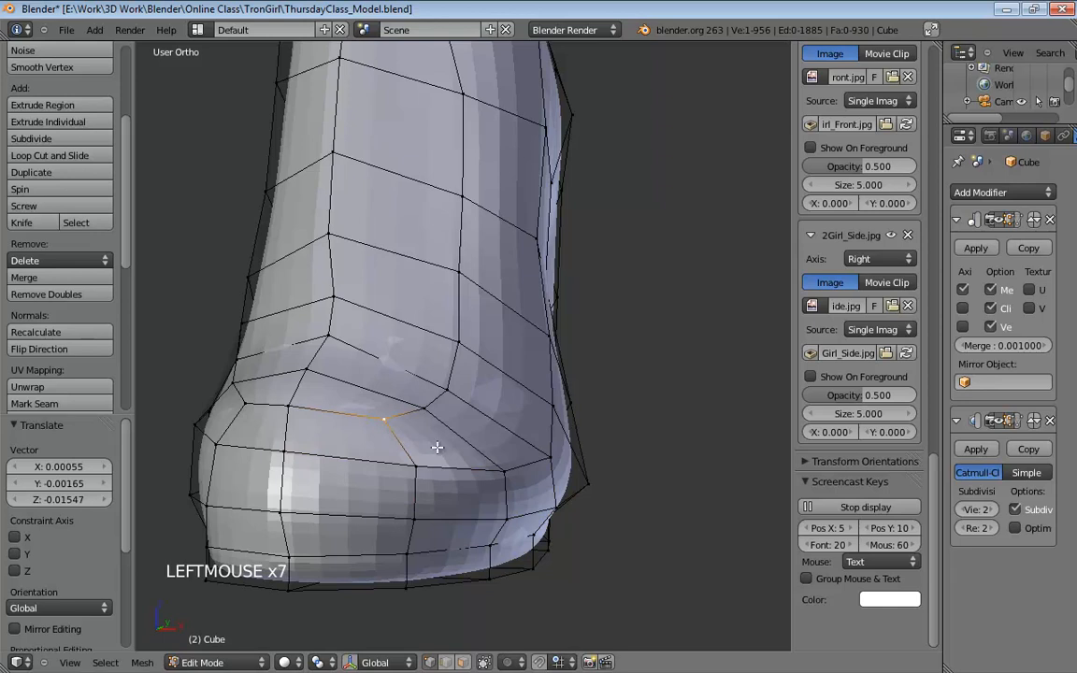
Nudge a toe-cap vertex, and move the outer sole-edge vertex pair at the ball of the foot about 0.029 outward along X.
middle_click_drag(437, 448, 447, 371)
middle_click_drag(519, 381, 616, 312)
left_click(473, 375)
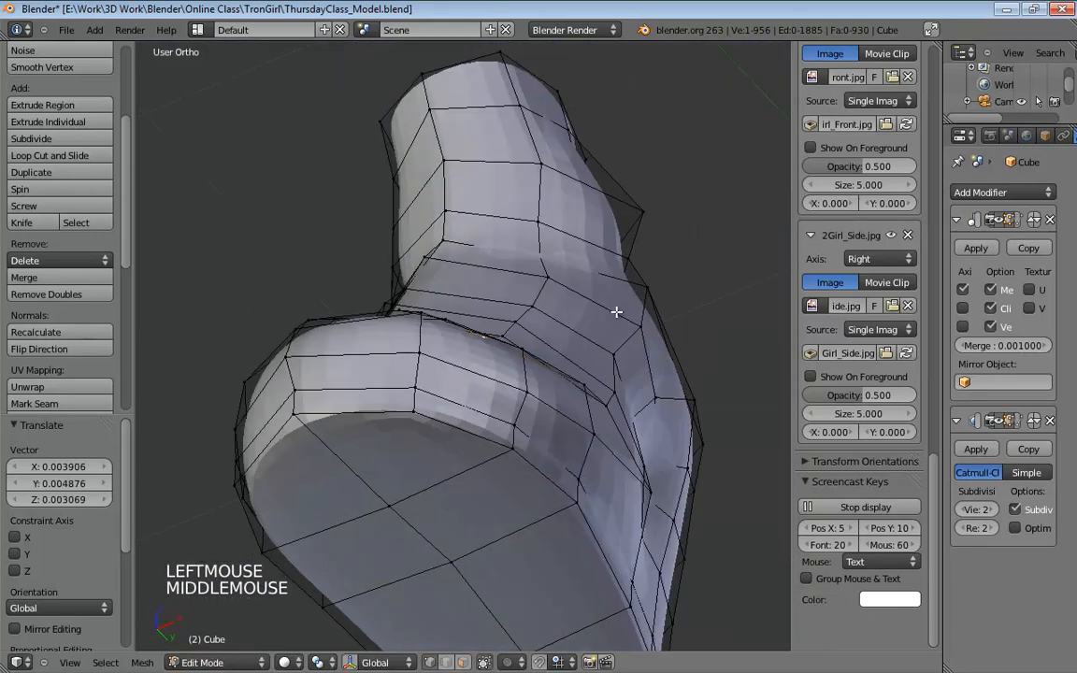
left_click(577, 495, "shift")
middle_click_drag(577, 496, 589, 374)
middle_click_drag(589, 373, 465, 219)
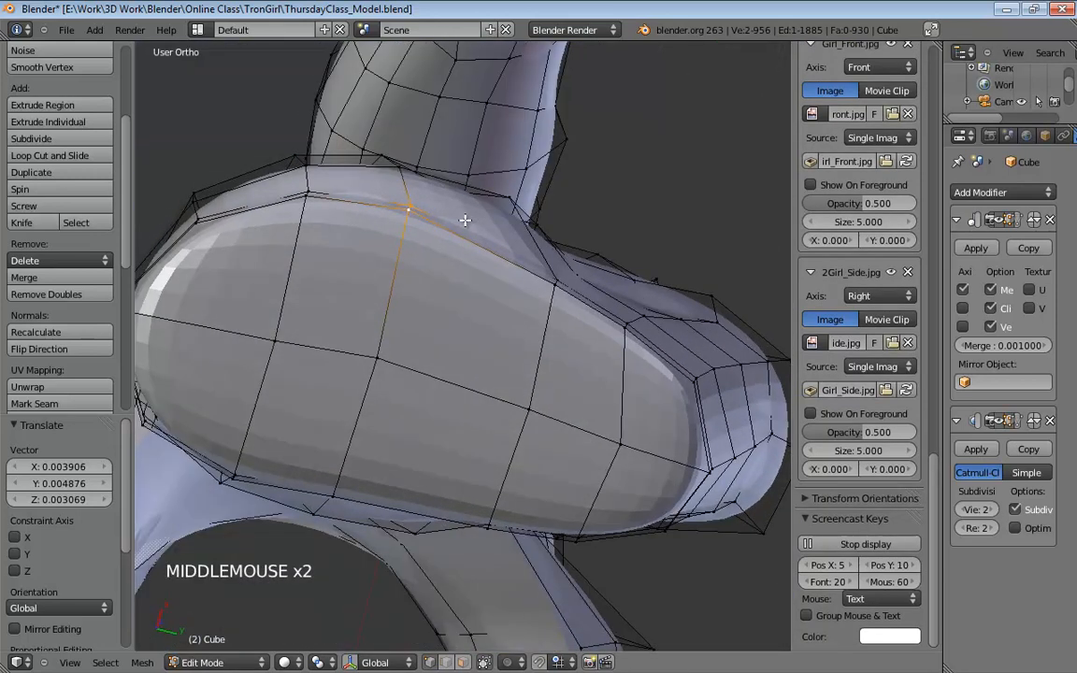
key("g")
key("x")
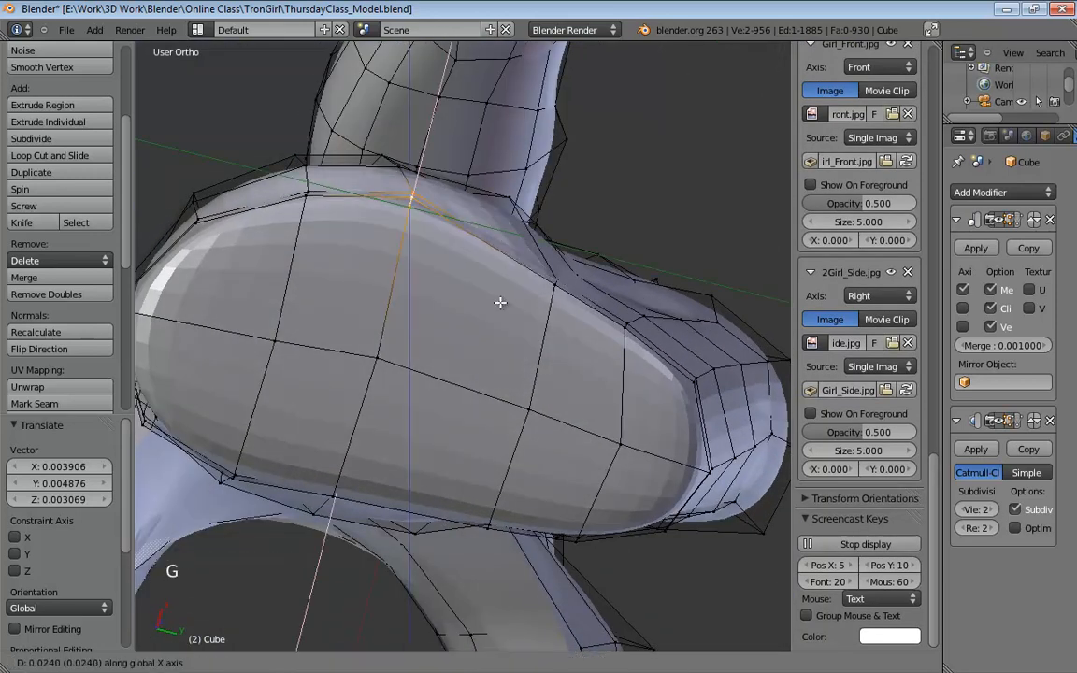
left_click(501, 299)
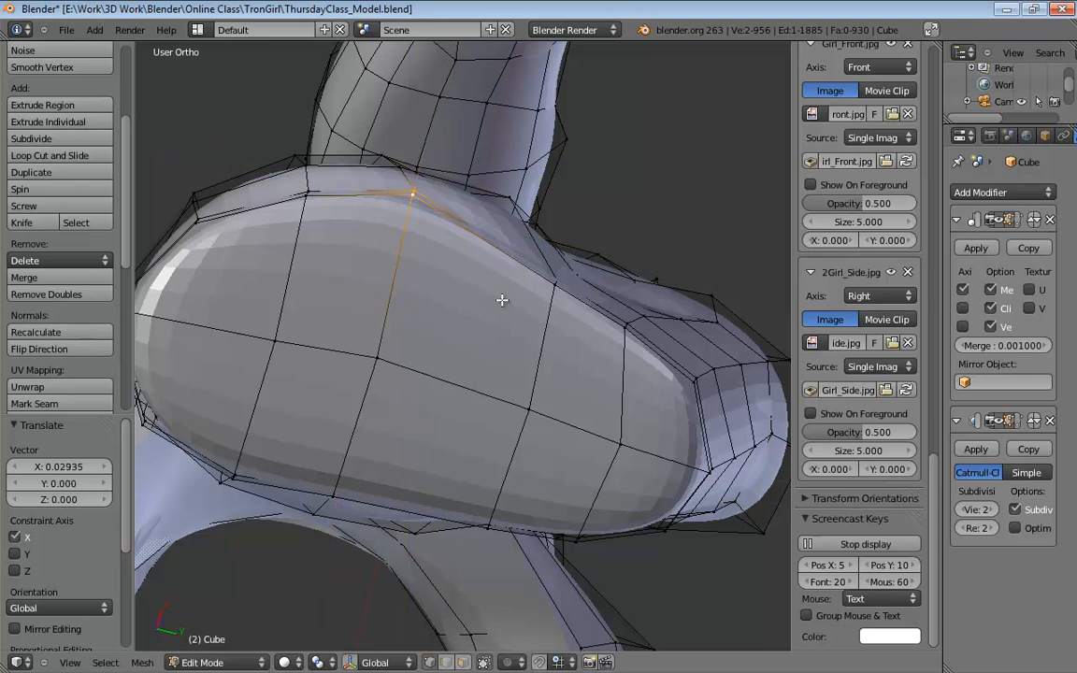
Move the next outer sole-edge vertex pair toward the toe about 0.021 outward along X.
middle_click_drag(501, 299, 413, 263)
left_click(315, 224)
left_click(315, 224, "shift")
middle_click_drag(315, 224, 479, 267)
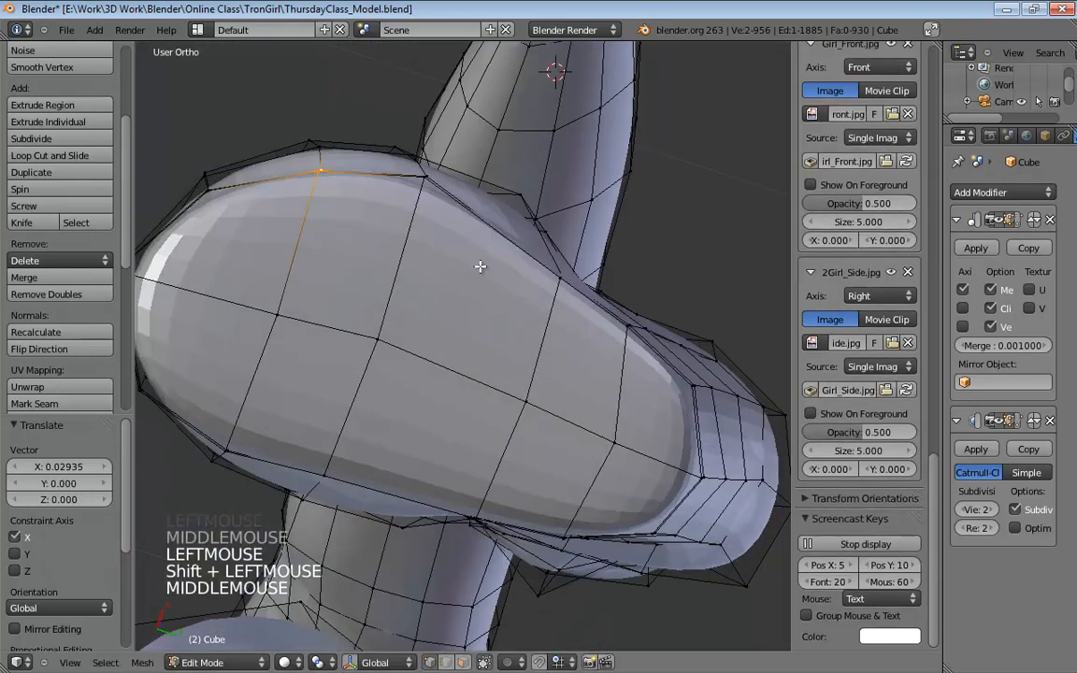
key("g")
key("x")
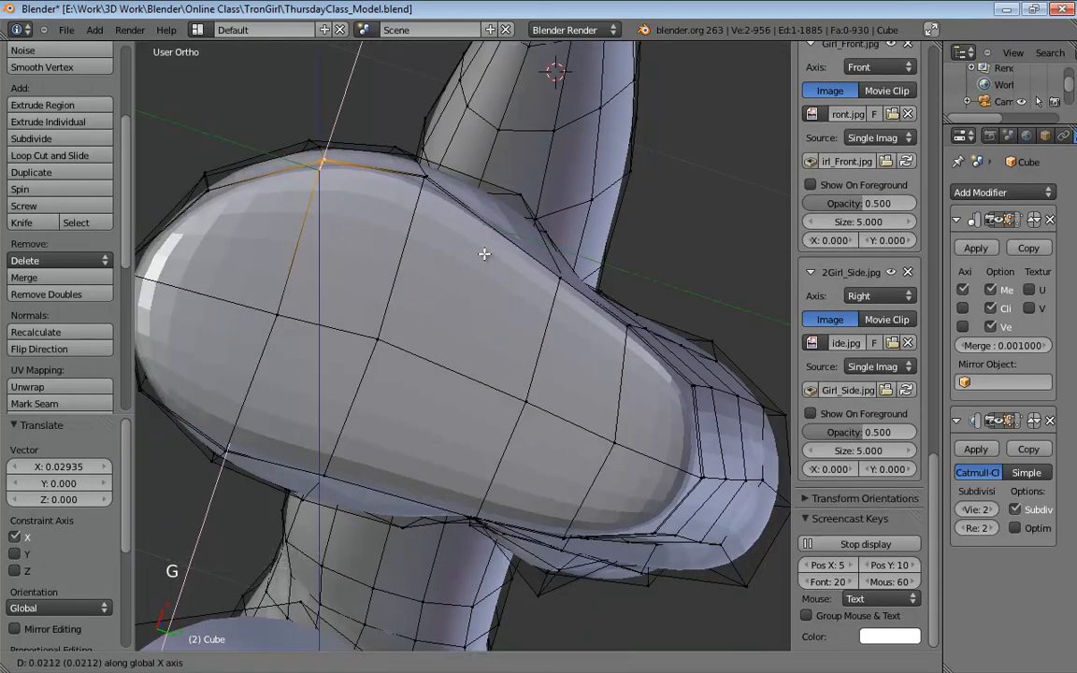
left_click(484, 253)
Move the outer sole-edge vertex pair at the arch about 0.026 inward along X.
middle_click_drag(484, 253, 606, 244)
left_click(533, 353)
left_click(537, 351, "shift")
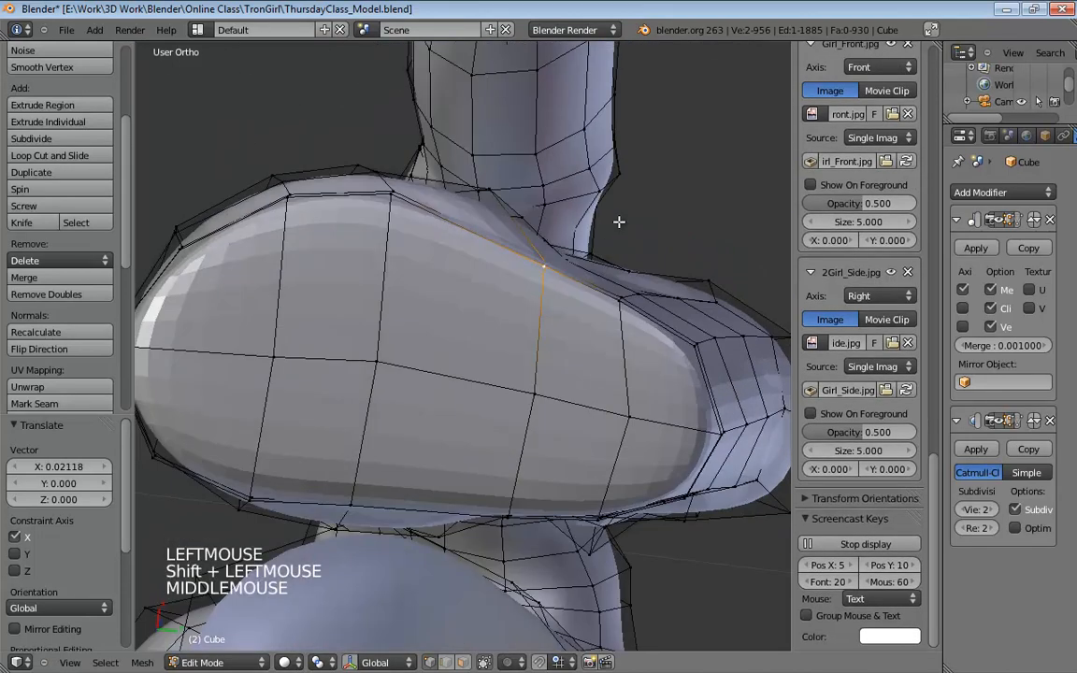
key("g")
key("x")
left_click(612, 243)
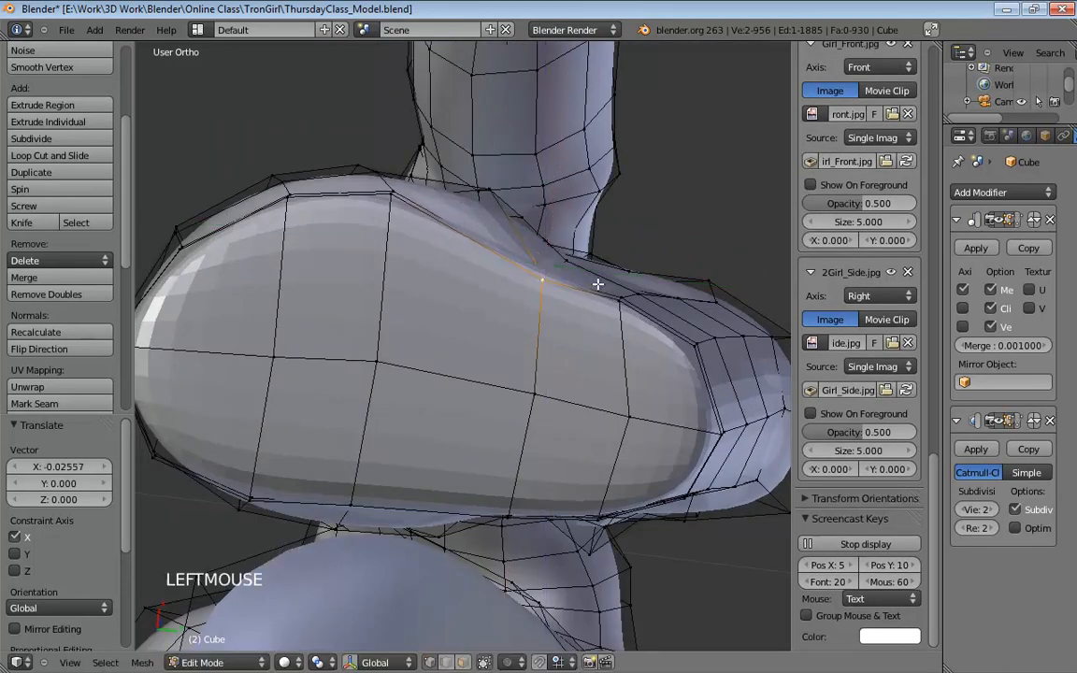
Move the inner sole-edge vertex pair behind the toe about 0.086 along X toward the middle of the sole.
middle_click_drag(598, 283, 370, 379)
left_click(309, 397)
left_click(310, 396, "shift")
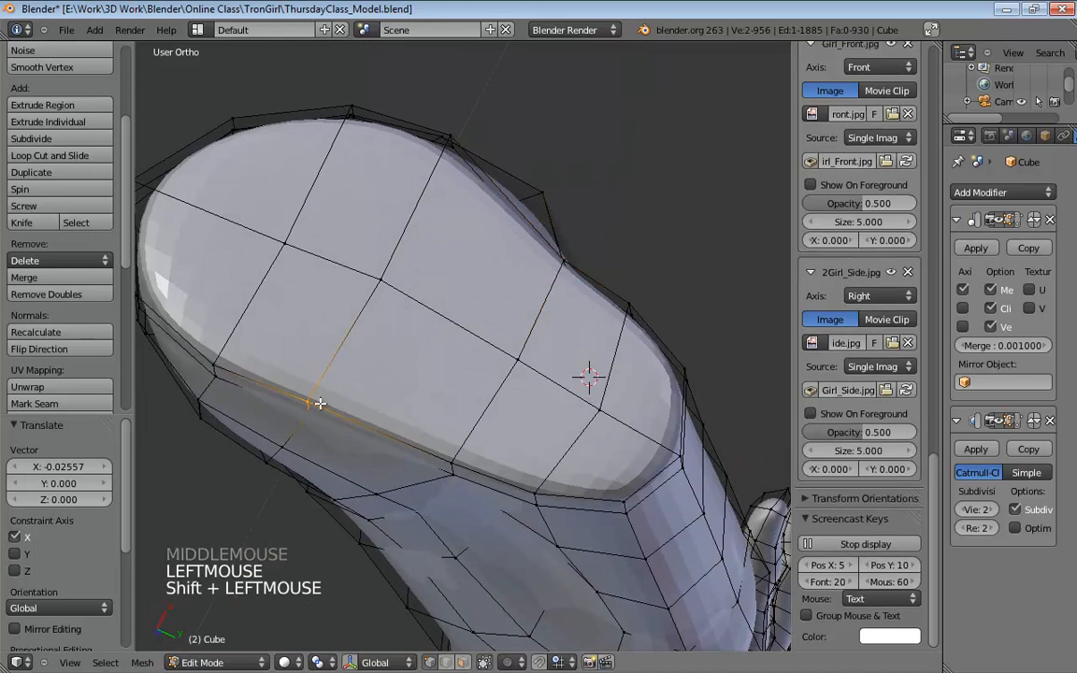
key("g")
key("x")
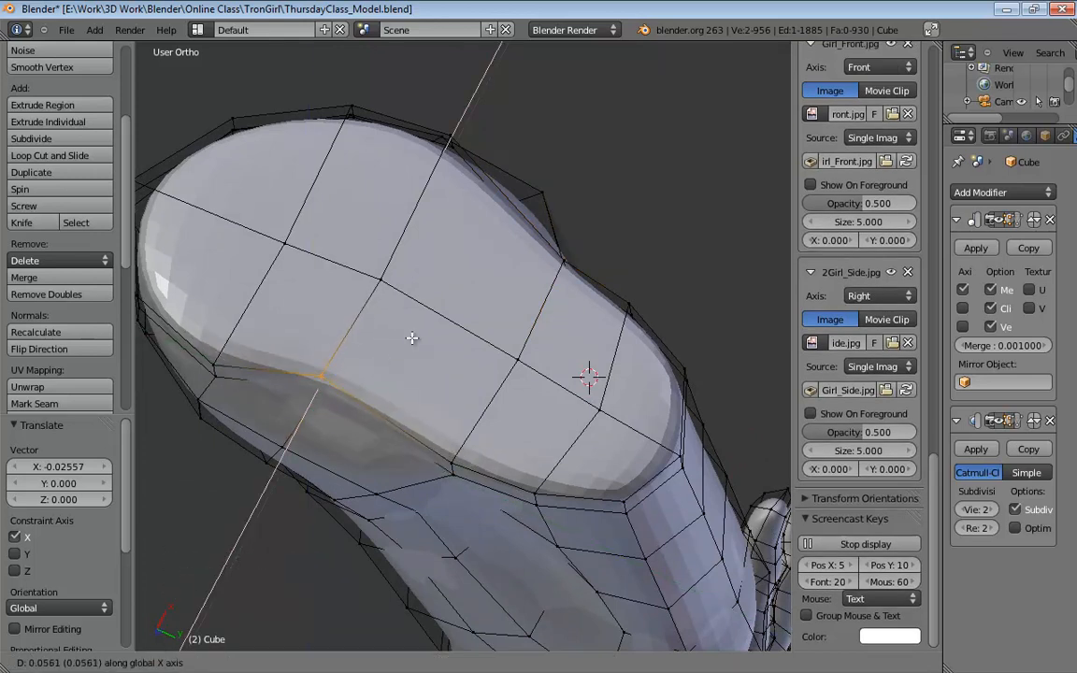
left_click(419, 326)
Move the adjacent inner sole-edge vertex pair toward the heel about 0.076 along X to hollow the arch.
left_click(451, 474)
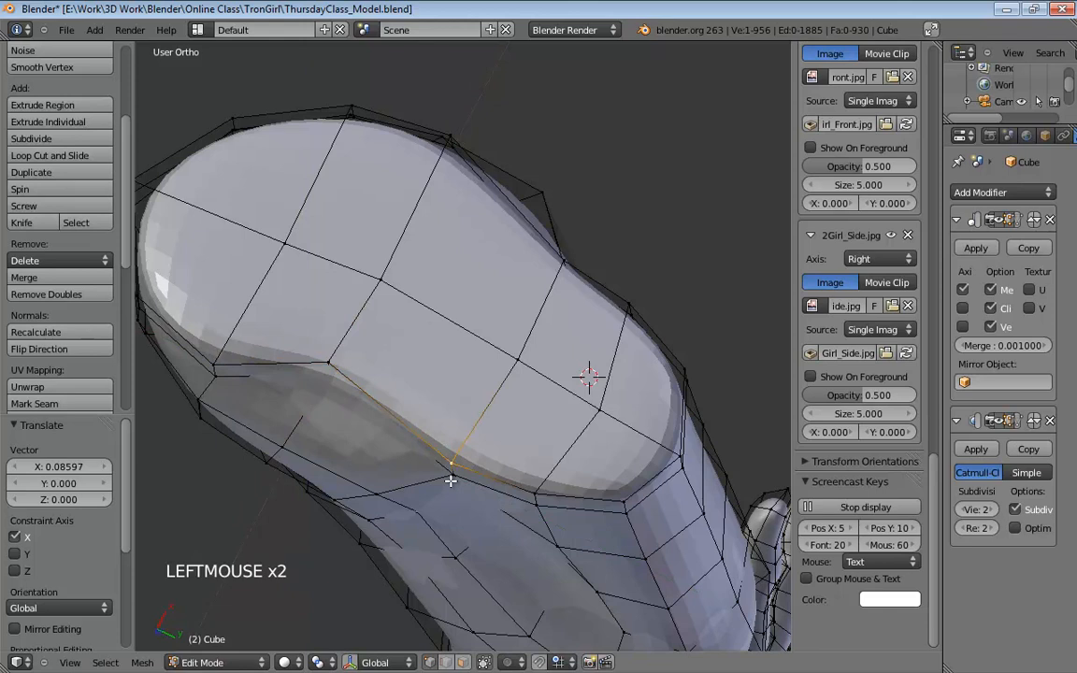
left_click(451, 473, "shift")
key("g")
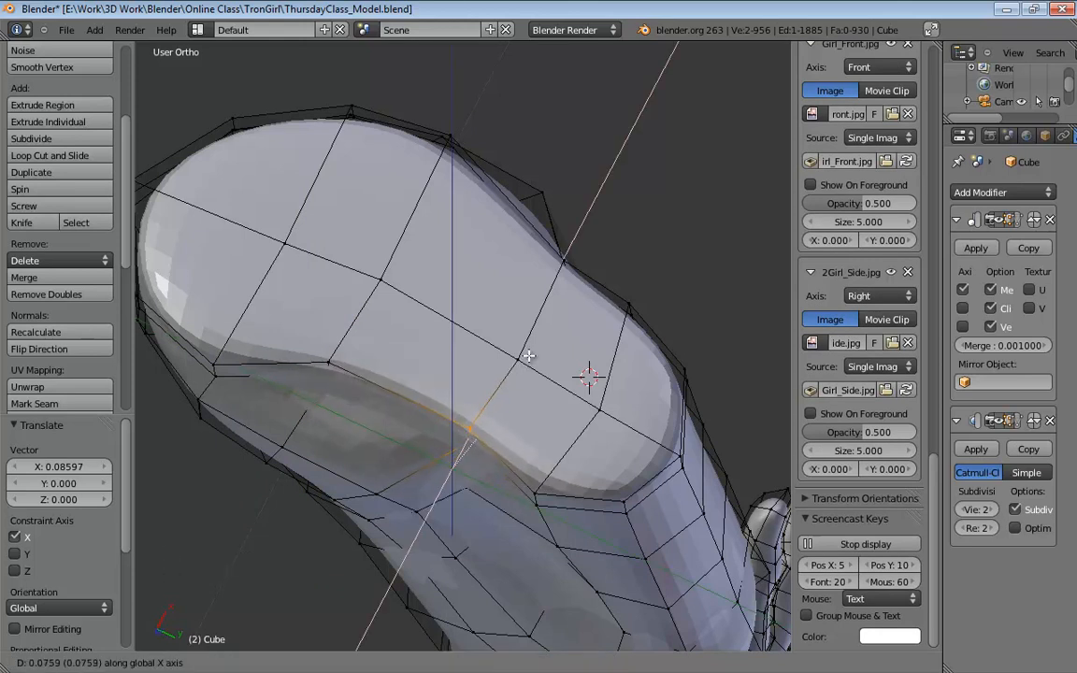
left_click(528, 356)
Lower two vertices above the sole on the inner side of the foot to smooth the arch.
middle_click_drag(528, 356, 417, 402)
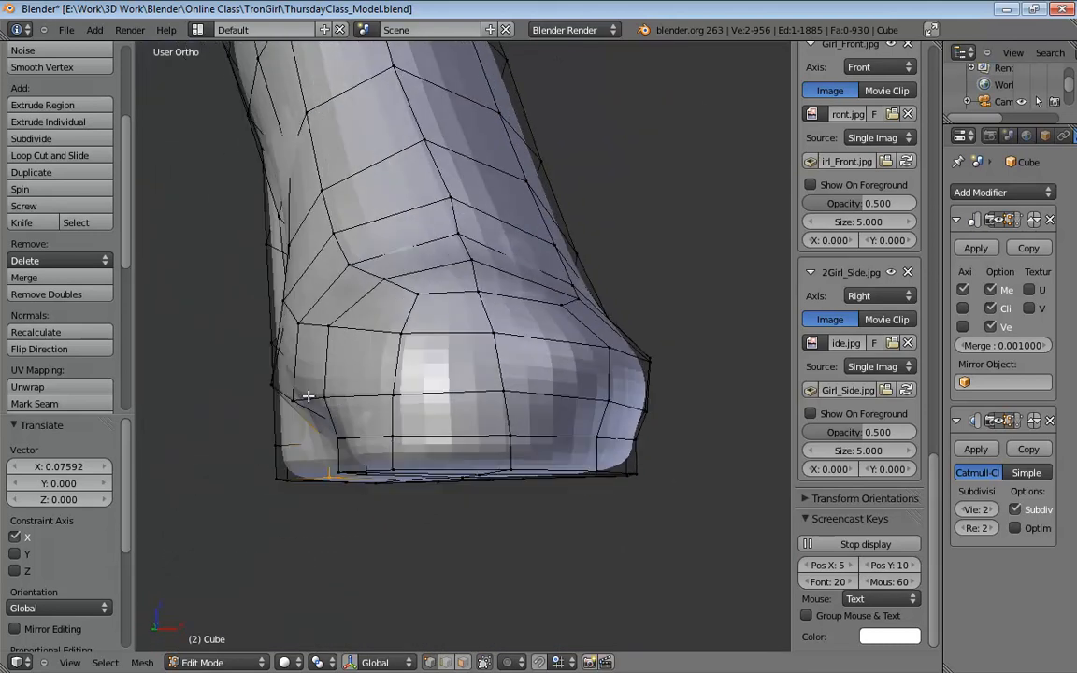
middle_click_drag(309, 396, 519, 356)
left_click_drag(448, 346, 433, 383)
left_click_drag(538, 360, 526, 388)
middle_click_drag(555, 353, 391, 340)
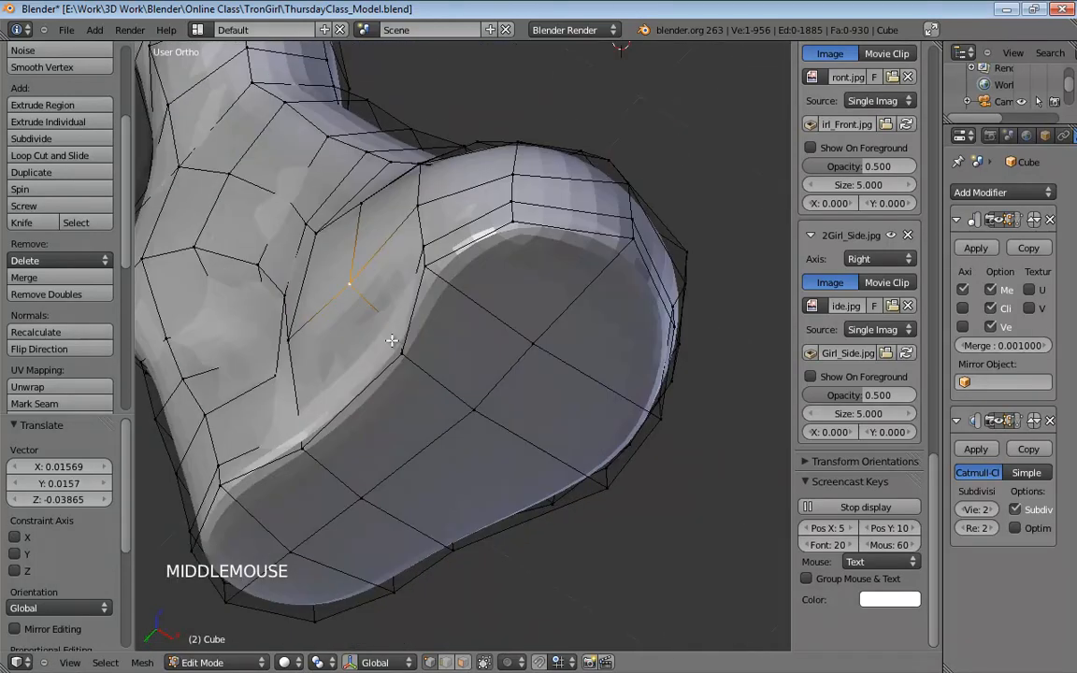
Move the inner sole-edge vertex pair behind the toe about 0.063 back along negative X.
left_click(397, 349)
left_click(399, 347, "shift")
mouse_move(462, 349)
middle_mouse_down()
mouse_move(426, 330)
mouse_move(495, 413)
mouse_move(462, 457)
mouse_move(373, 450)
mouse_move(492, 425)
mouse_move(516, 442)
mouse_move(430, 447)
mouse_move(529, 449)
middle_mouse_up()
key("g")
left_click(425, 329)
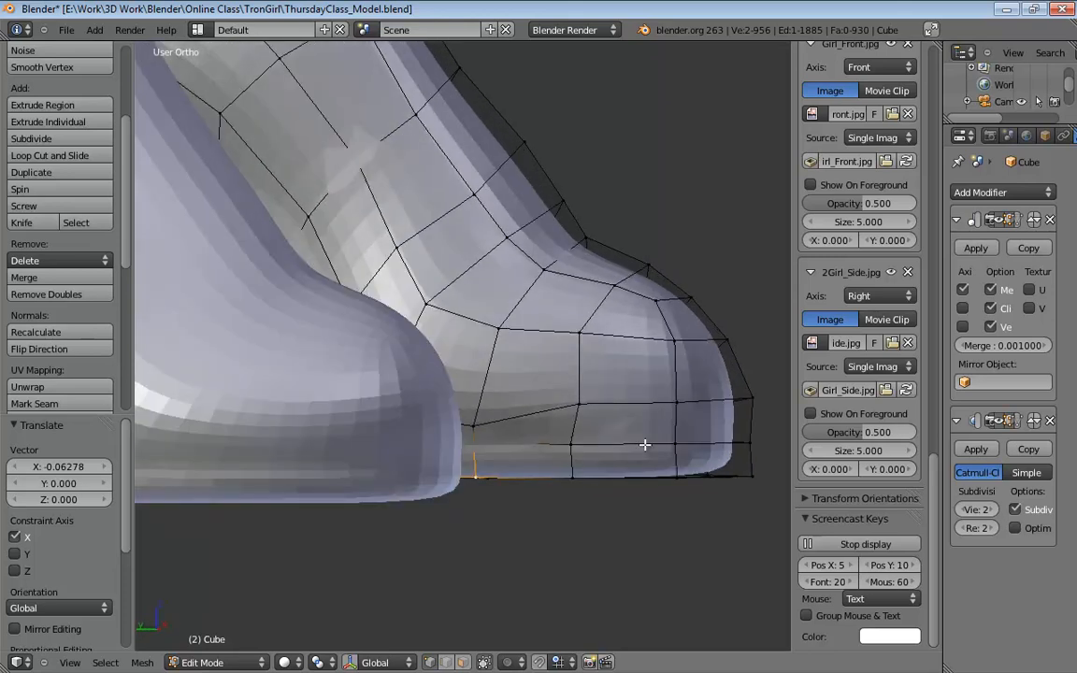
Switch to Object Mode and apply smooth shading to the whole model.
middle_click_drag(514, 356, 445, 457)
scroll(514, 358, "down", 6)
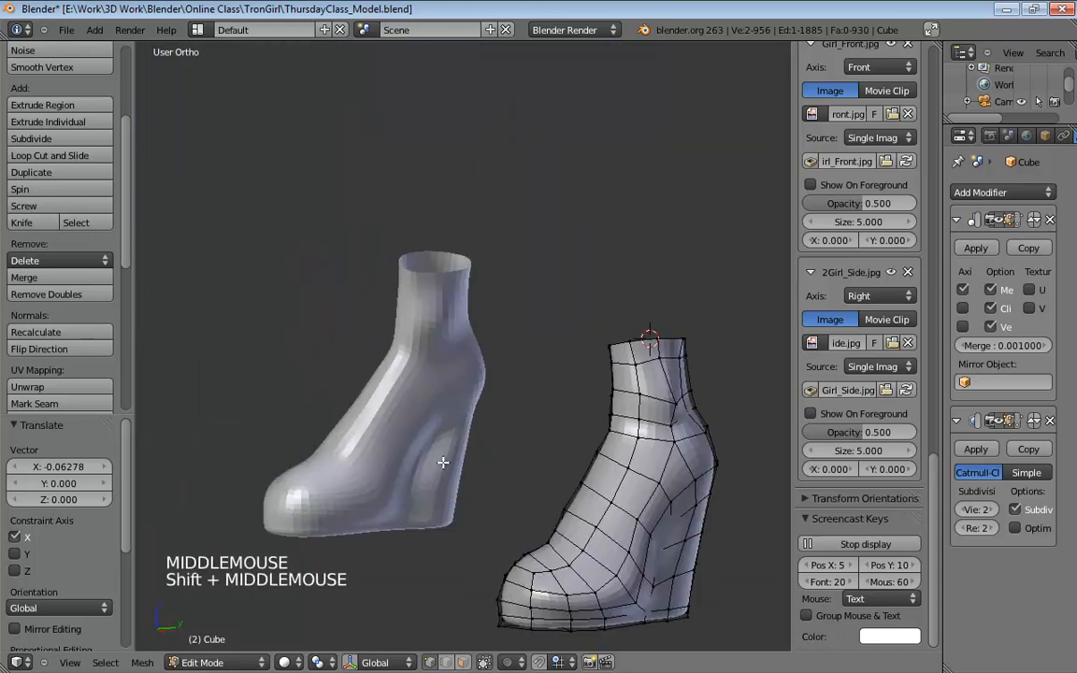
scroll(444, 457, "down", 1)
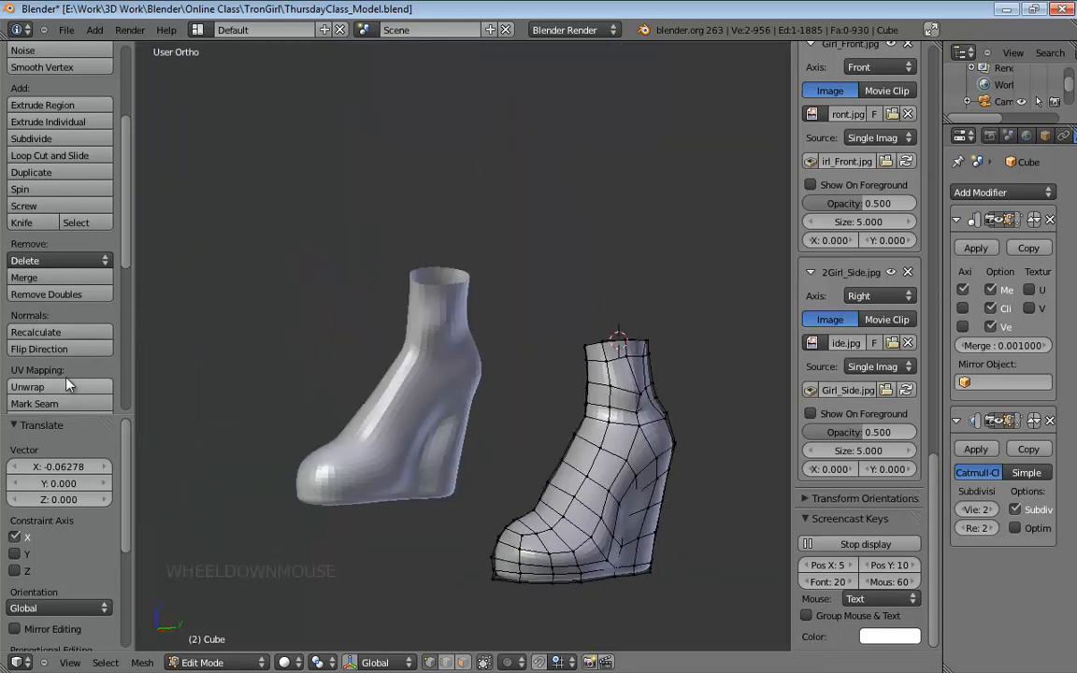
scroll(59, 339, "up", 7)
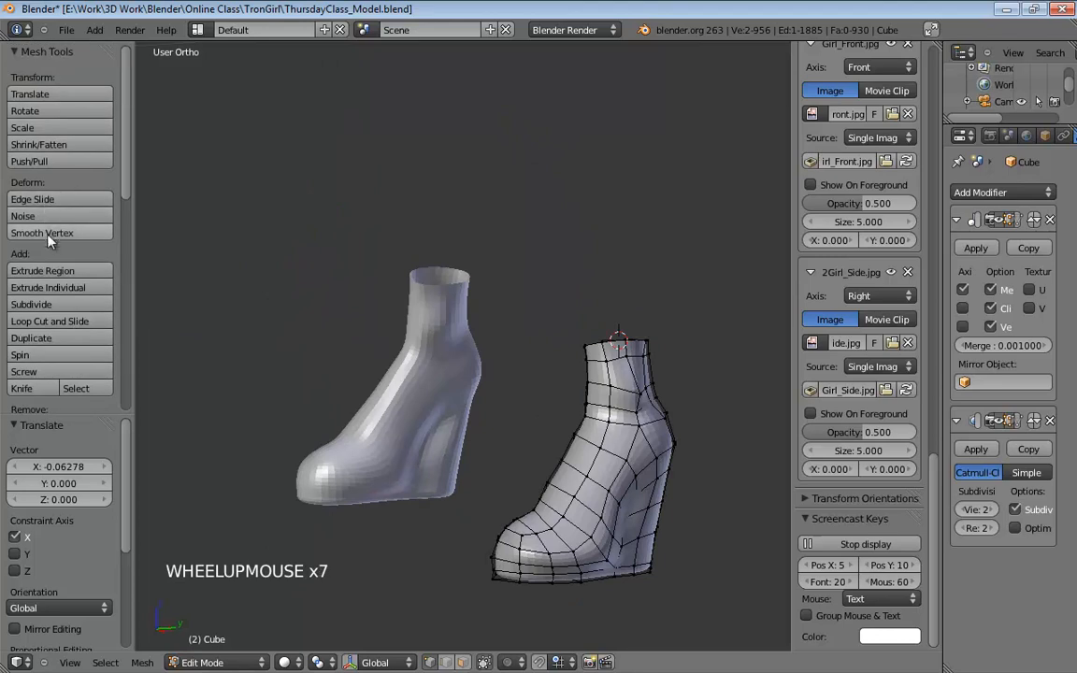
key("Tab")
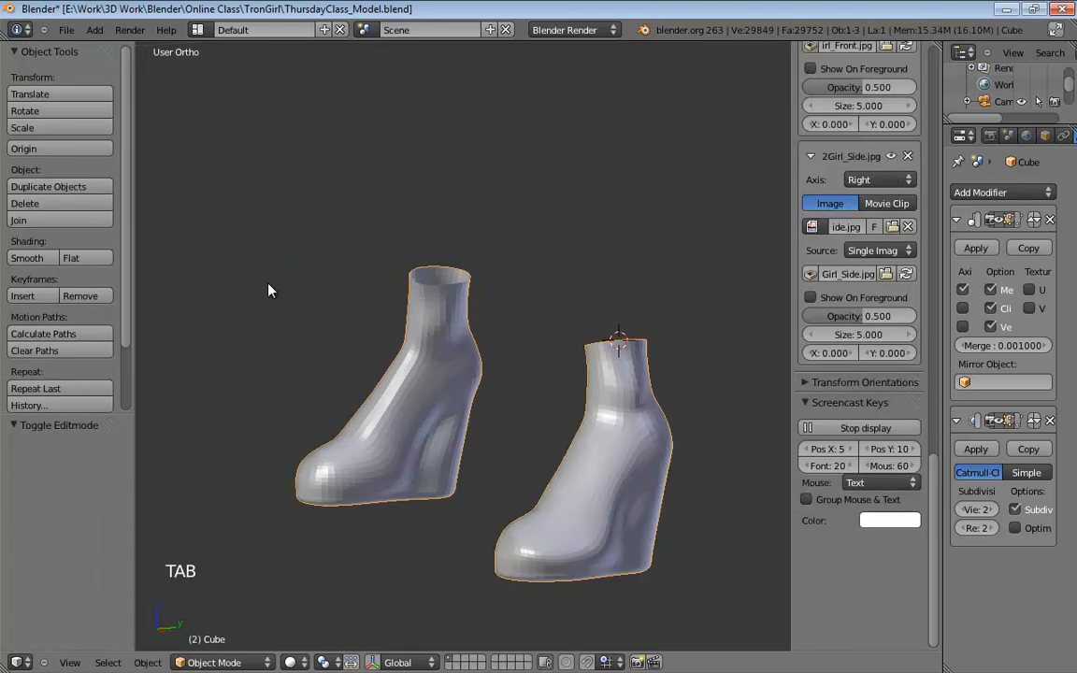
left_click(28, 258)
Return the mesh to Edit Mode and examine the finished foot together with the open gap below the hips.
middle_click_drag(264, 337, 367, 390)
scroll(384, 389, "down", 3)
key("Tab")
scroll(452, 425, "up", 5)
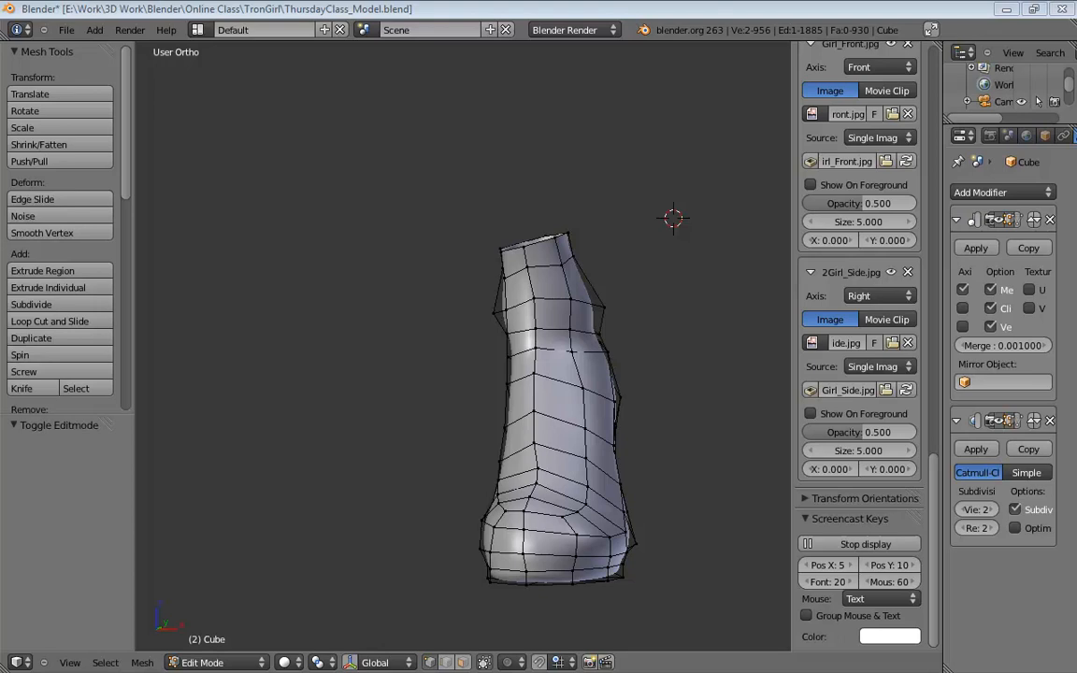
middle_click_drag(687, 406, 401, 516)
scroll(390, 435, "down", 5)
middle_click_drag(390, 435, 440, 437, "shift")
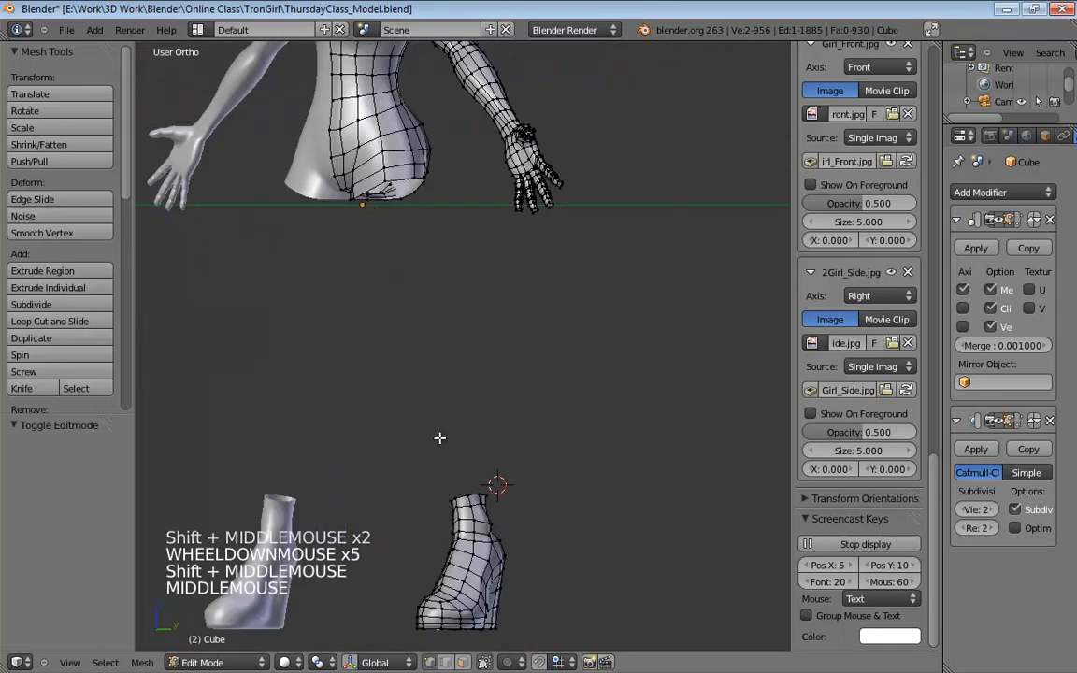
middle_click_drag(435, 485, 479, 474)
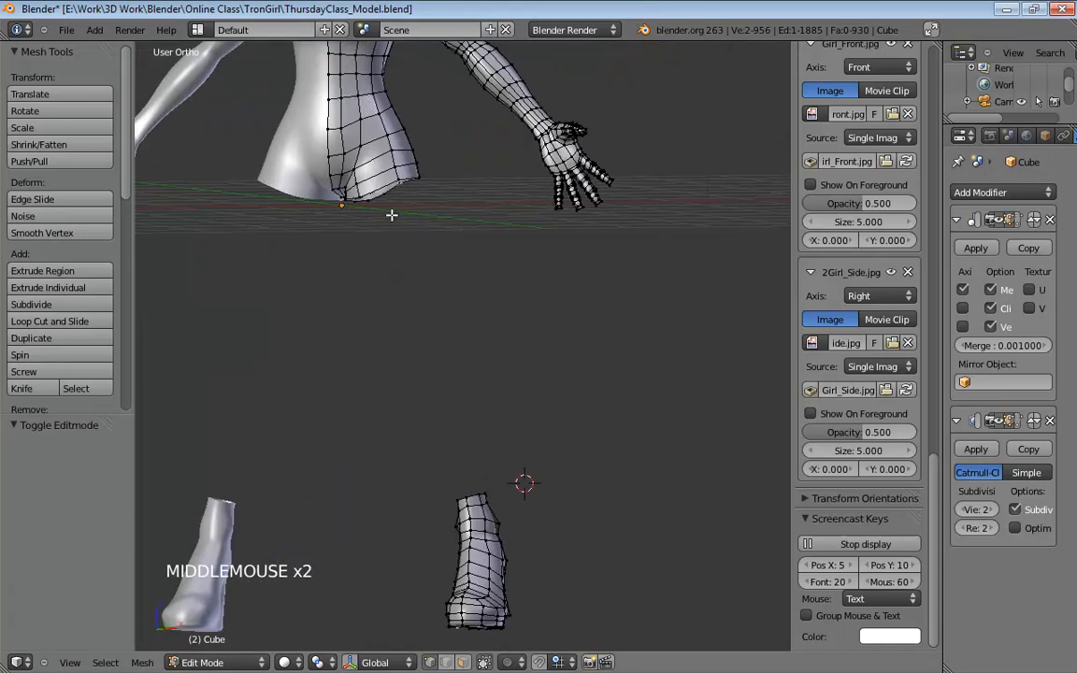